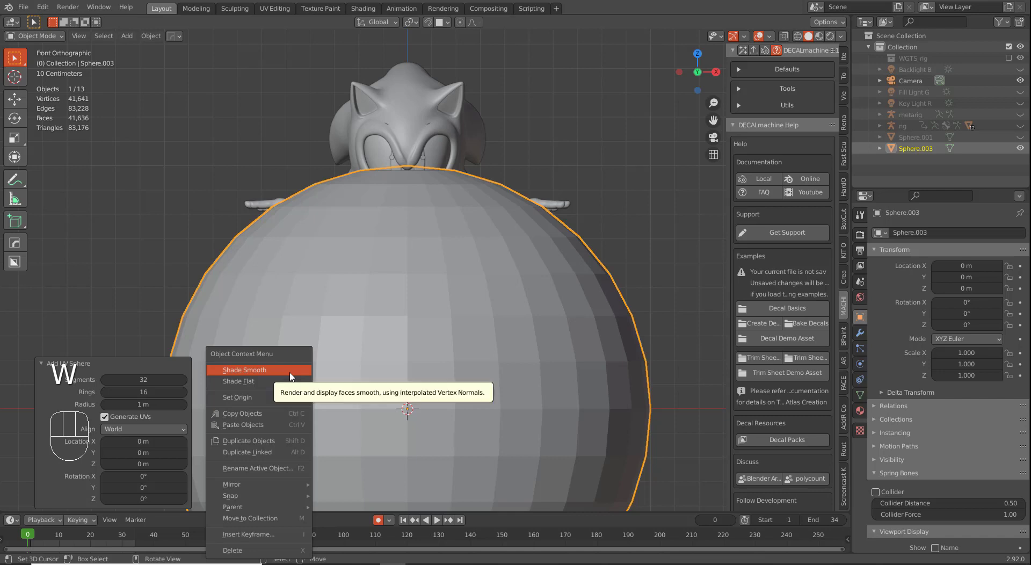
Step: Apply Shade Smooth to Sphere.003 and open its mesh in Edit Mode
click(289, 372)
scroll(449, 365, down, 2)
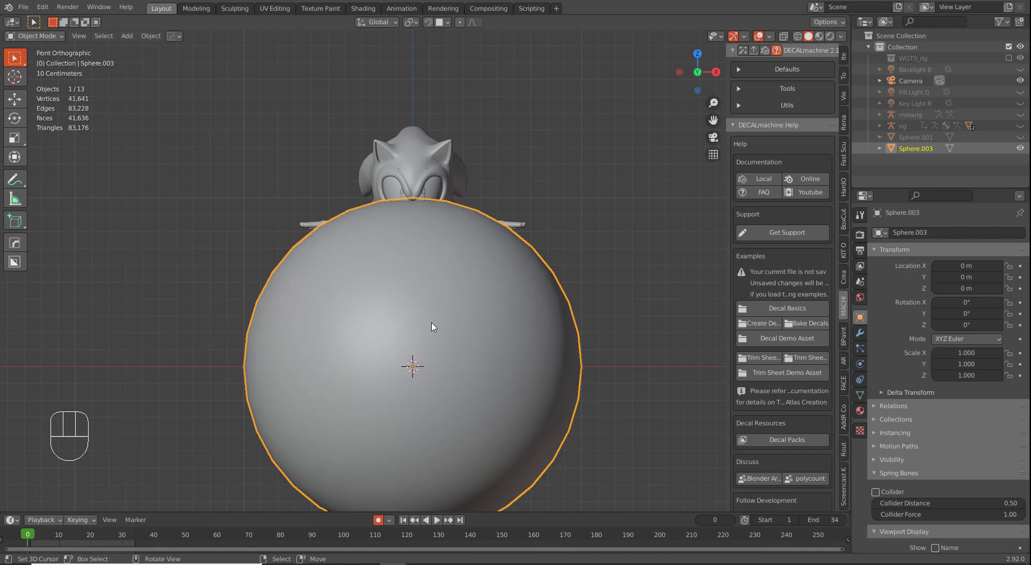
key(Tab)
Step: Rotate the whole sphere mesh 90° about X, then select the centre pole vertex
key(r)
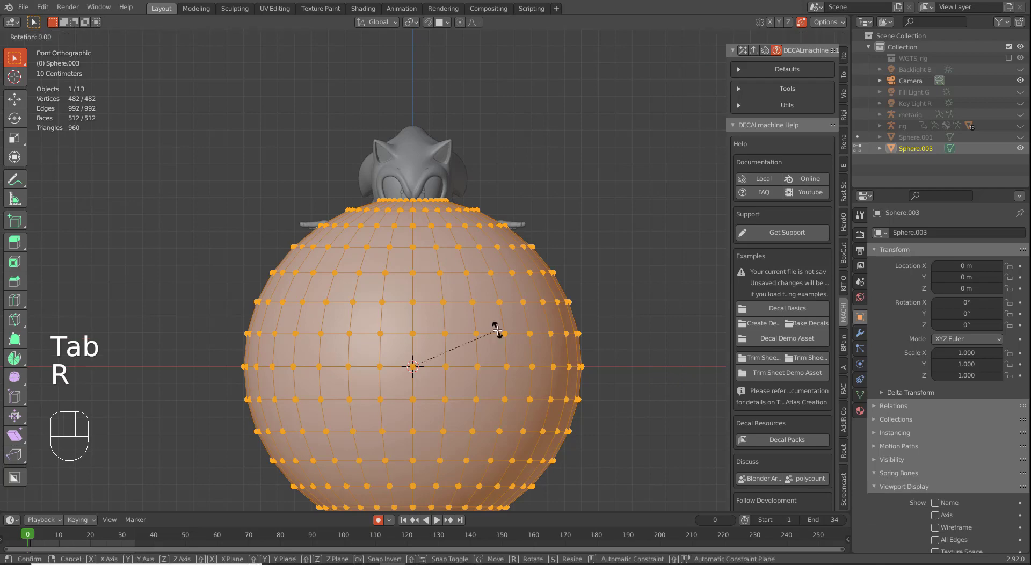
key(x)
key(9)
key(0)
key(Return)
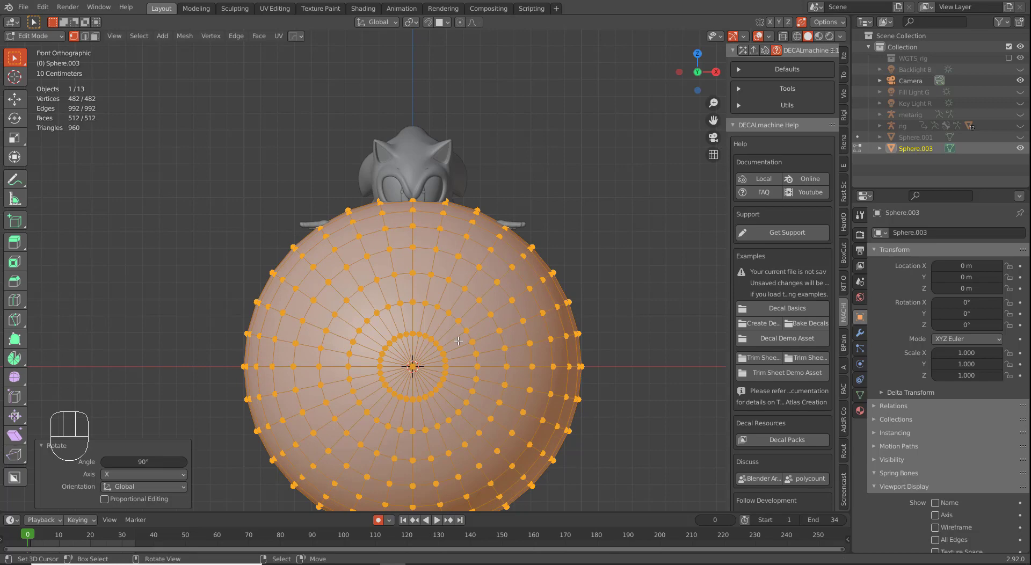
click(415, 375)
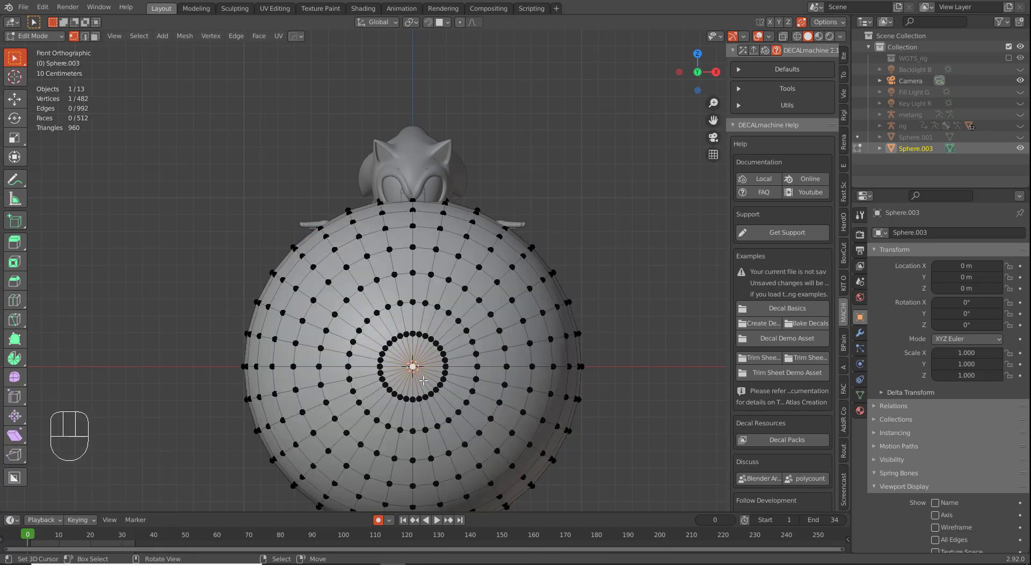
Step: Delete the pole vertex and its surrounding vertex ring to open a hole
key(x)
click(424, 380)
scroll(464, 332, up, 5)
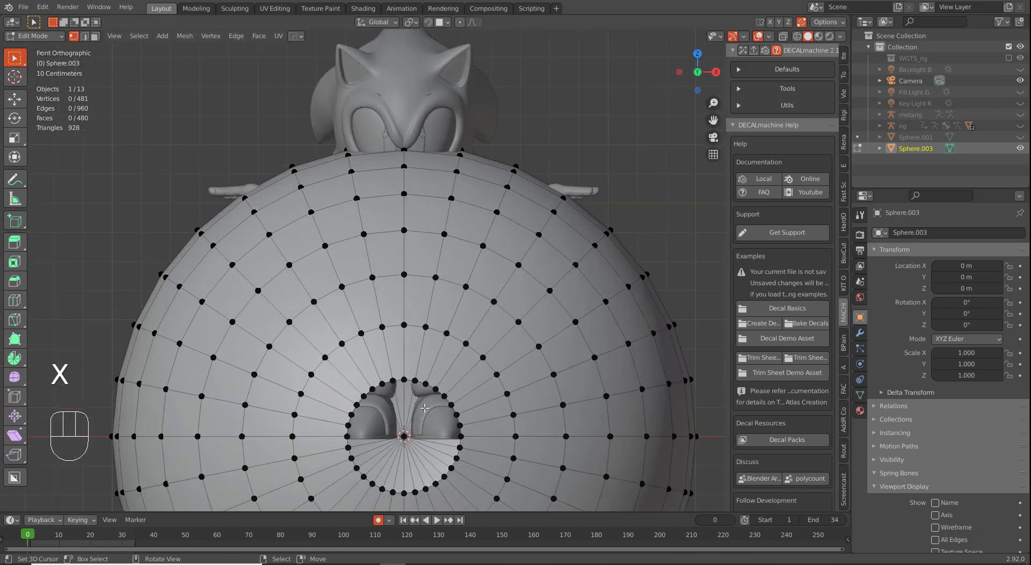
scroll(464, 333, up, 3)
alt+click(519, 308)
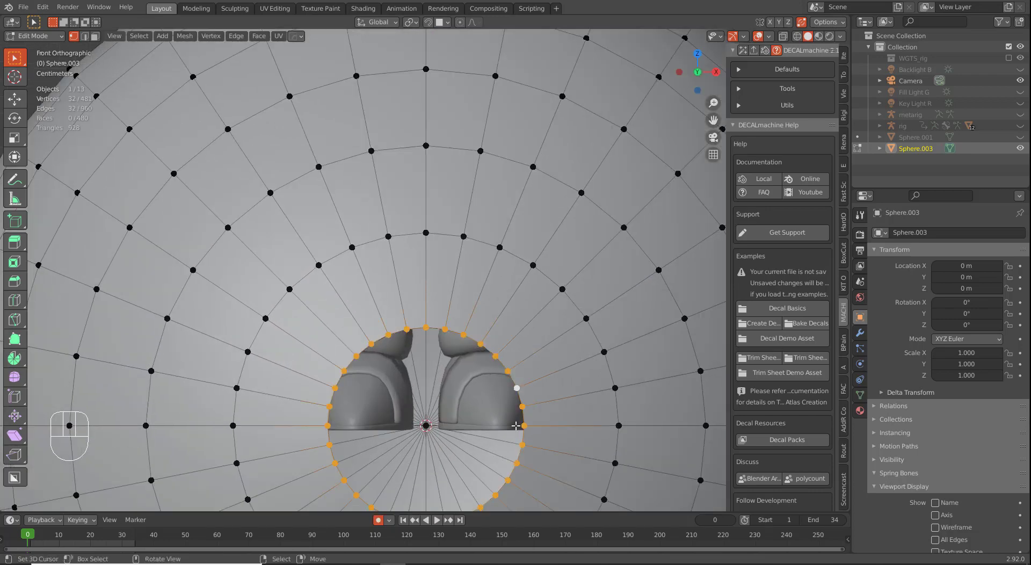
scroll(520, 400, down, 2)
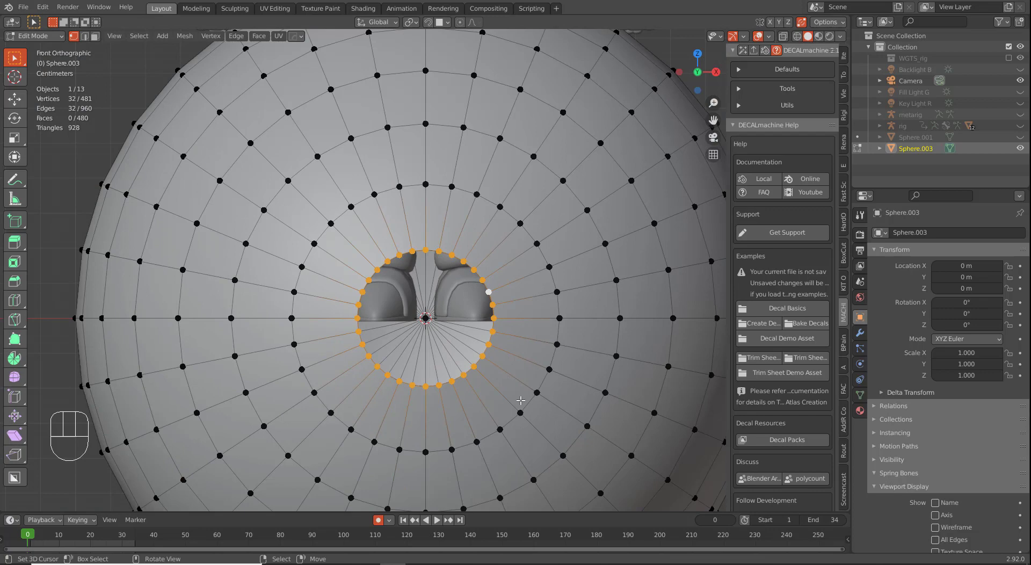
key(x)
click(490, 392)
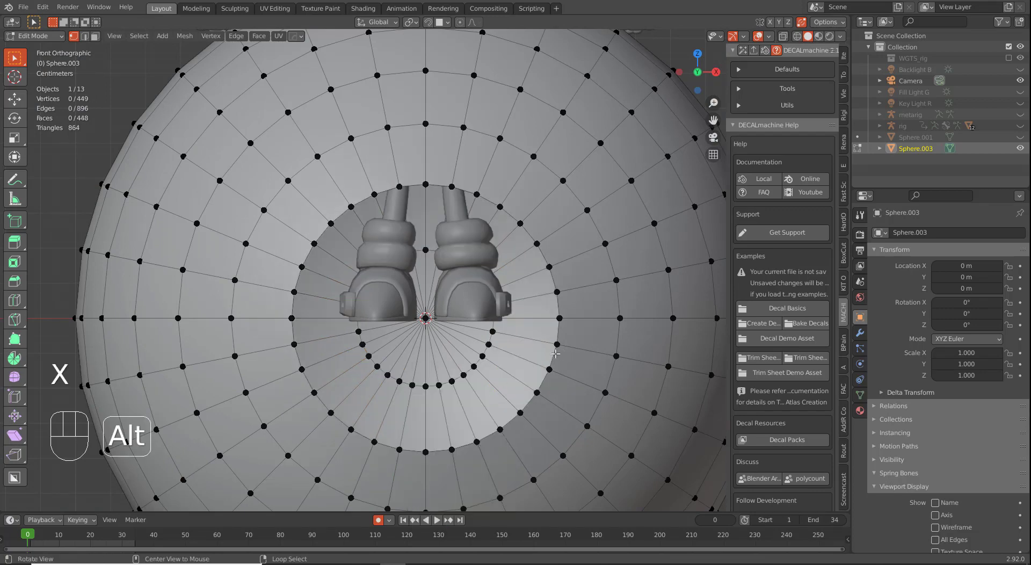
Step: Select the hole's new border loop and scale it along Z to flatten it
alt+right_click(547, 404)
scroll(547, 404, down, 2)
key(s)
key(z)
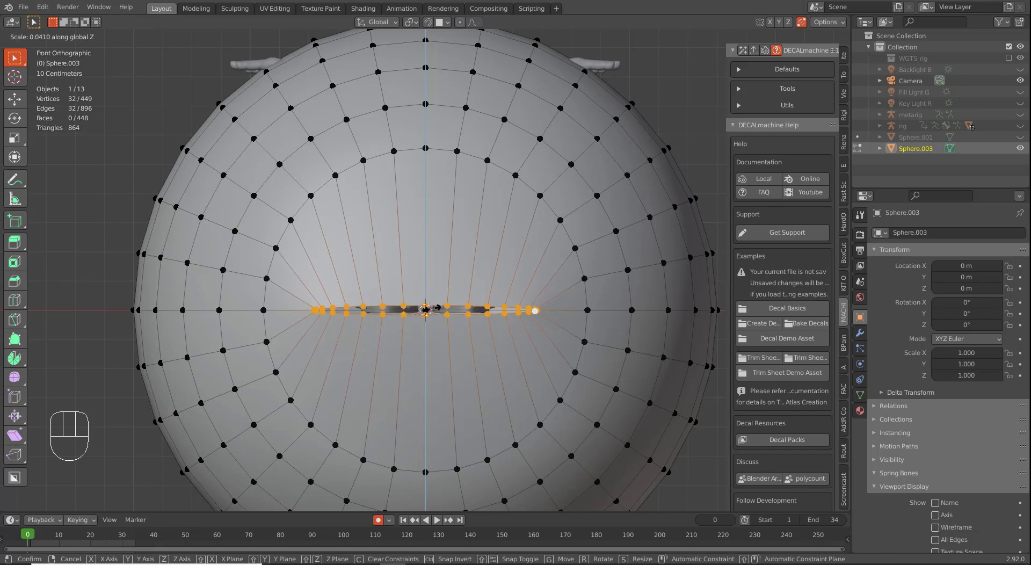
Step: Finish flattening the slit and push its edge loop back along Y in Right view
click(437, 307)
middle_drag(475, 348, 411, 344)
key(KP_3)
key(g)
key(y)
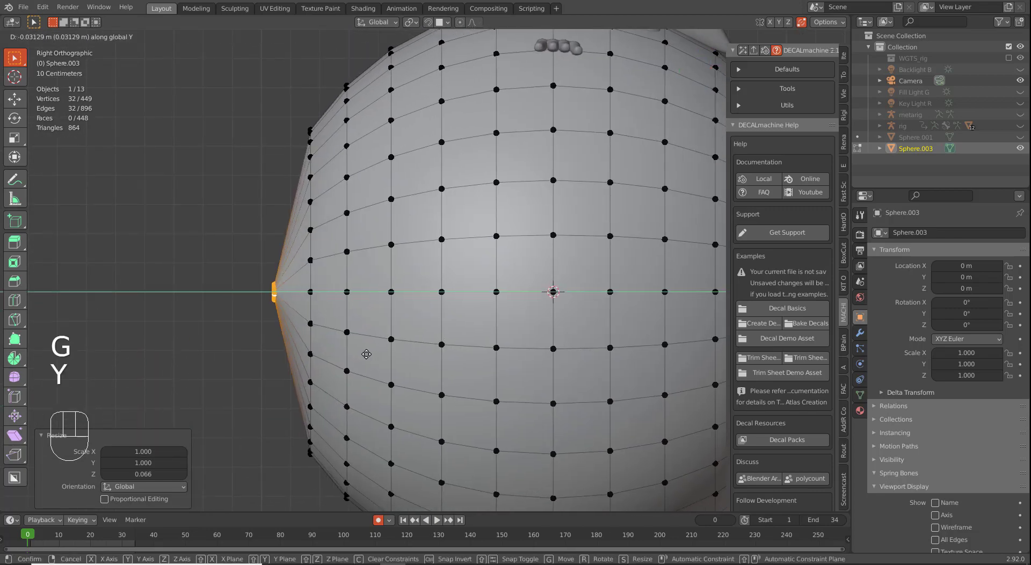
click(362, 353)
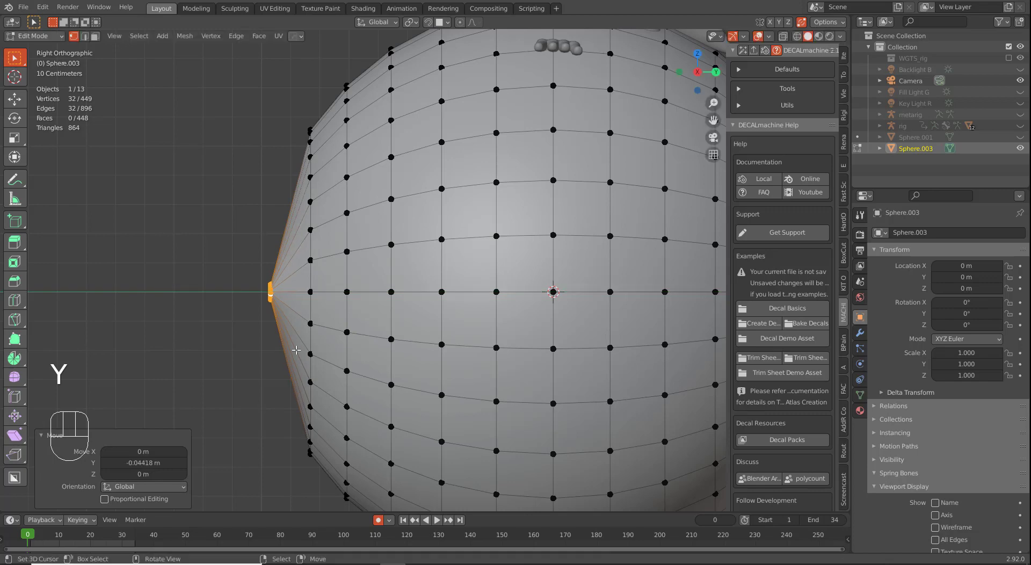
Step: Add a loop cut around the slit, move it along Y and enlarge it to 1.184
shift+middle_drag(274, 313, 341, 306)
scroll(342, 308, up, 3)
scroll(333, 304, down, 1)
key(ctrl+r)
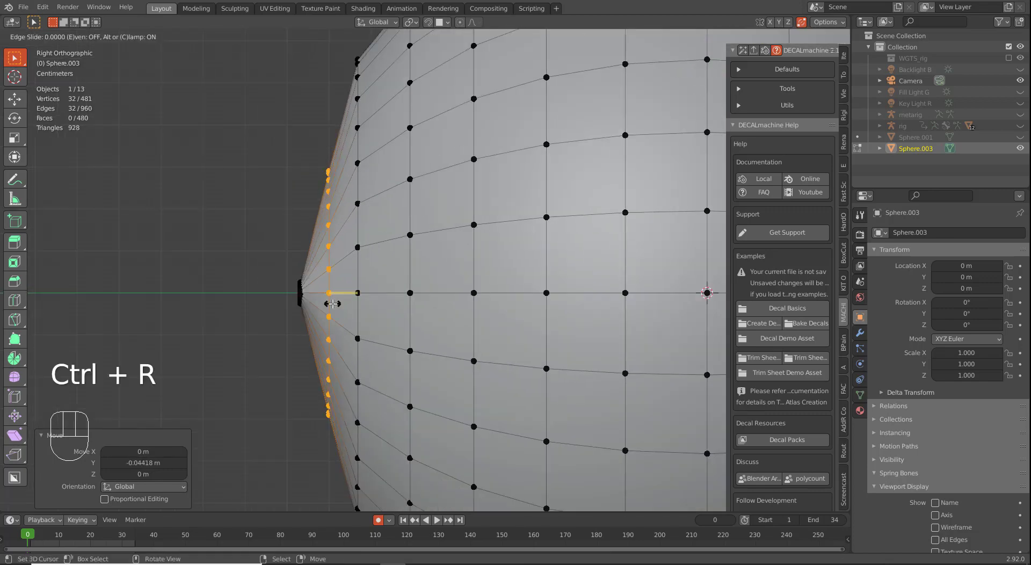
click(334, 299)
right_click(383, 353)
key(g)
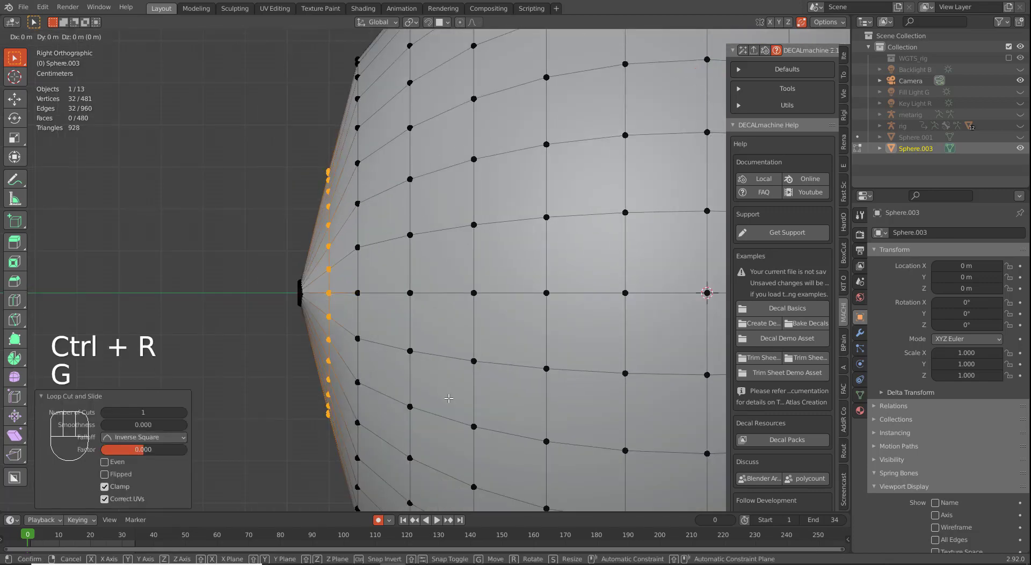
key(y)
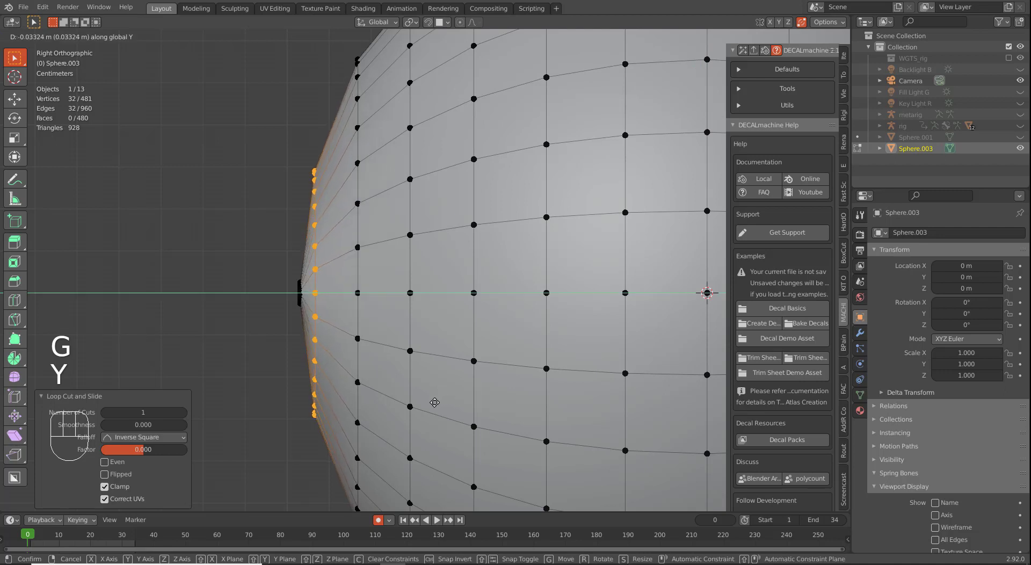
click(431, 403)
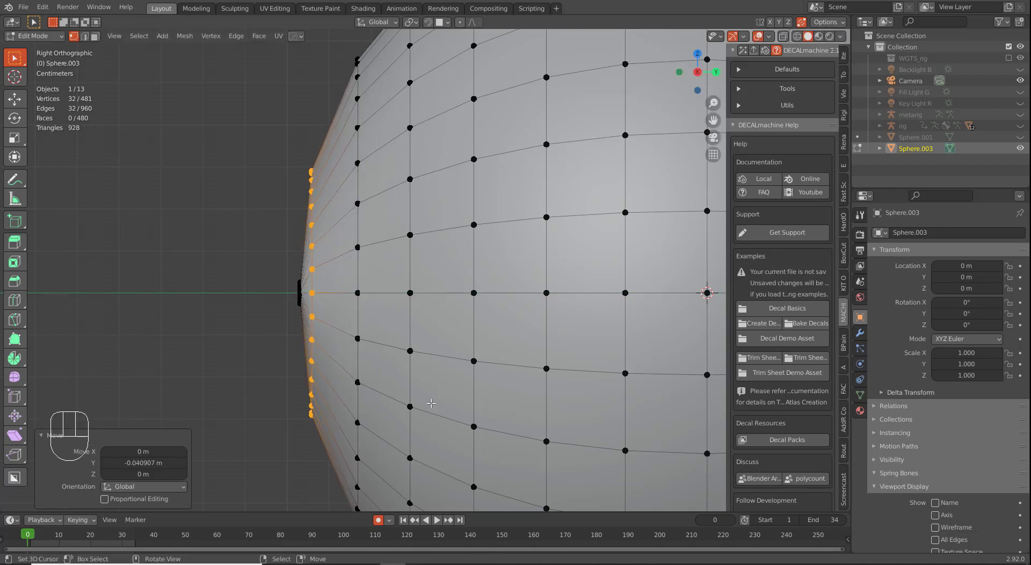
key(s)
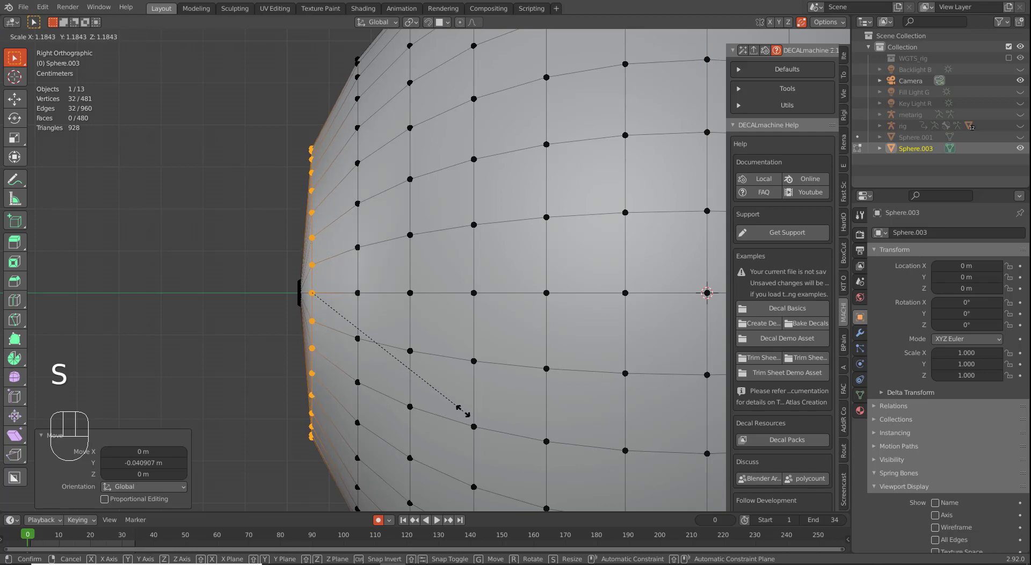
click(462, 411)
Step: Add a second loop cut near the slit, move it along Y and shrink it to 0.922
key(ctrl)
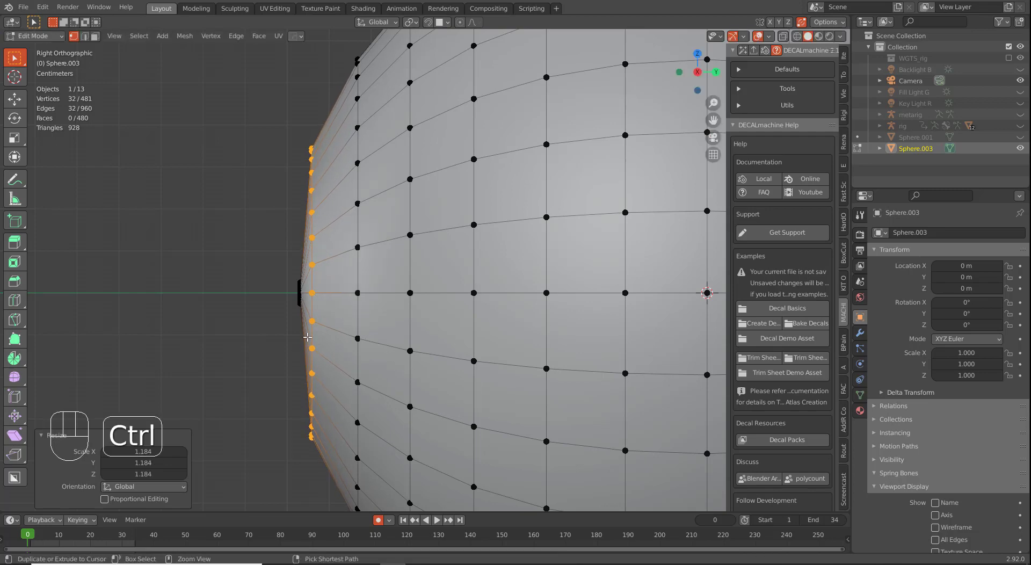
key(ctrl+r)
click(307, 337)
click(307, 337)
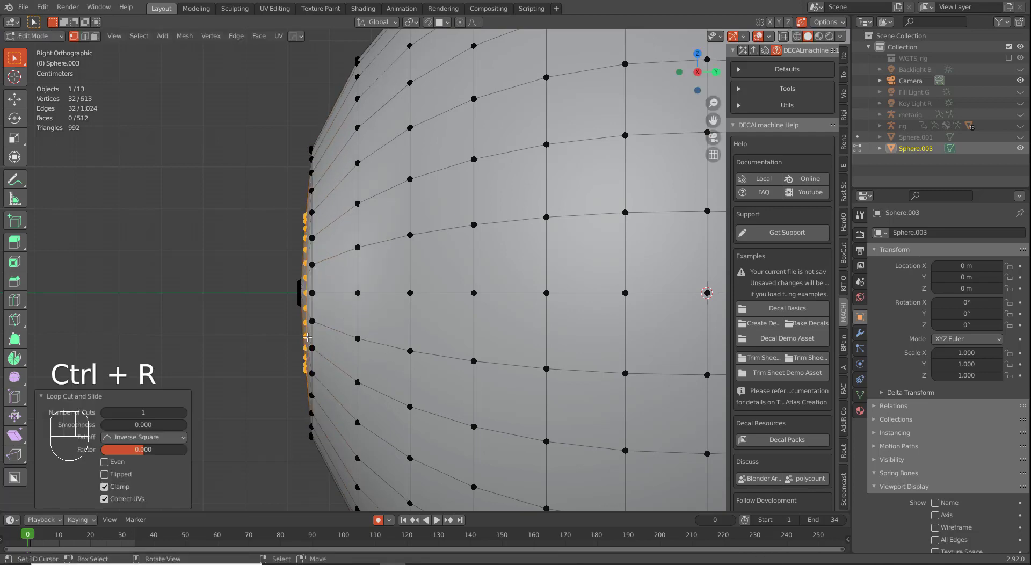
scroll(311, 358, up, 2)
scroll(510, 363, up, 3)
shift+middle_drag(296, 380, 503, 364)
key(g)
key(y)
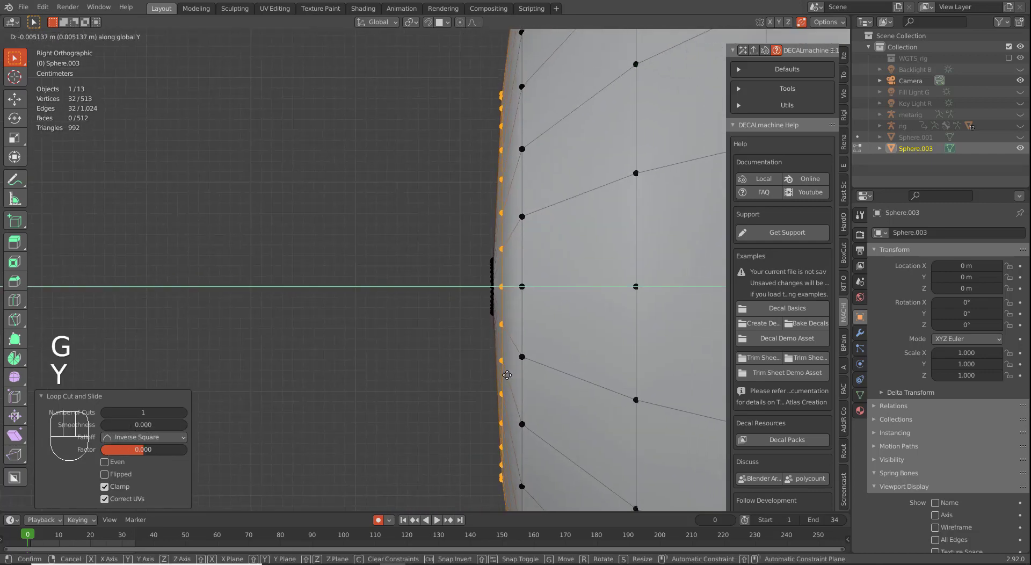
click(506, 375)
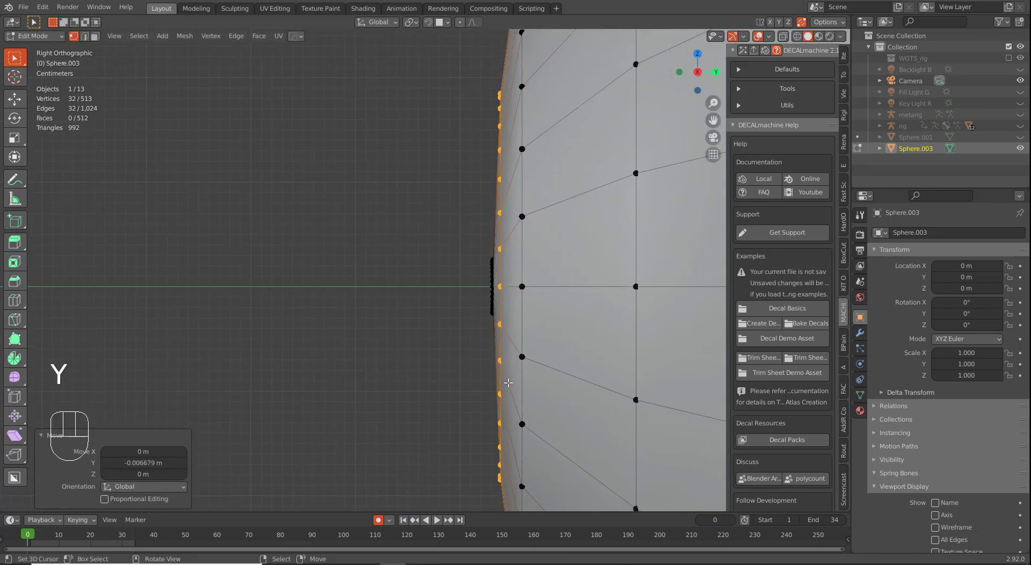
key(s)
click(453, 382)
middle_drag(453, 382, 425, 383)
key(Tab)
key(Tab)
middle_drag(488, 370, 594, 340)
Step: Select the outer loop around the slit and edge-slide it to factor -0.259
key(x)
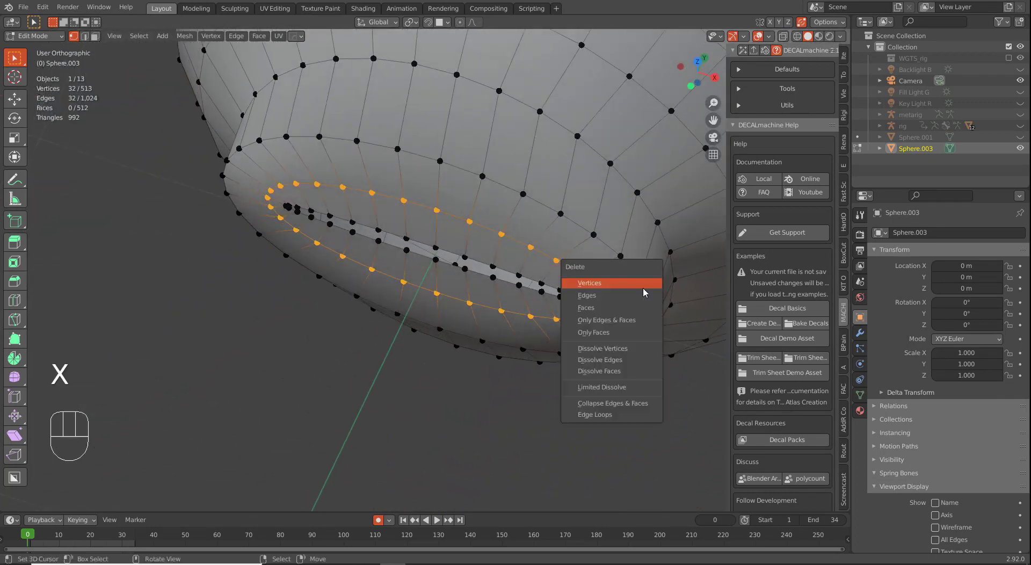
middle_drag(651, 230, 515, 239)
scroll(468, 252, down, 1)
alt+right_click(515, 282)
scroll(523, 306, up, 3)
shift+middle_drag(522, 306, 438, 349)
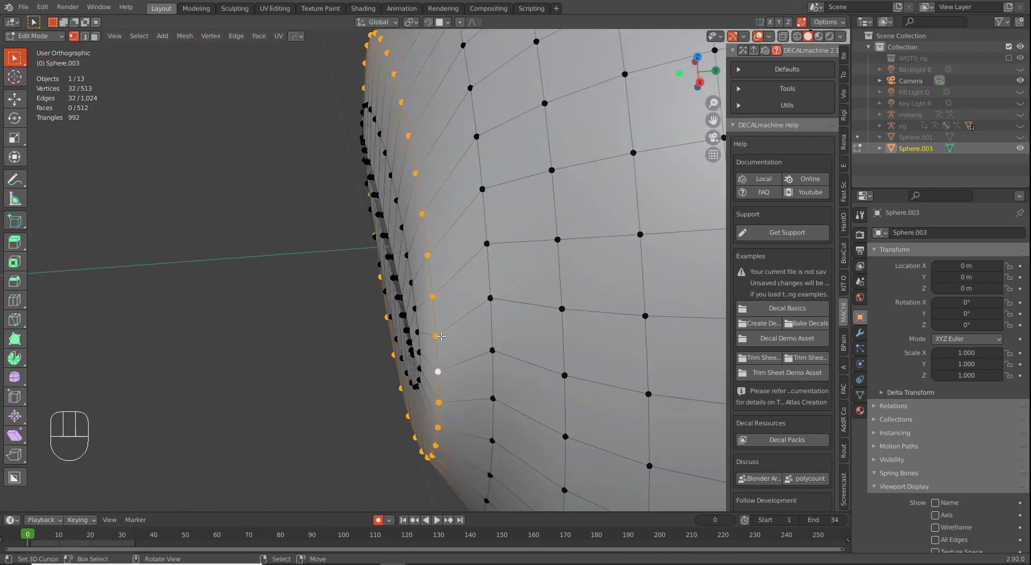
key(g)
key(g)
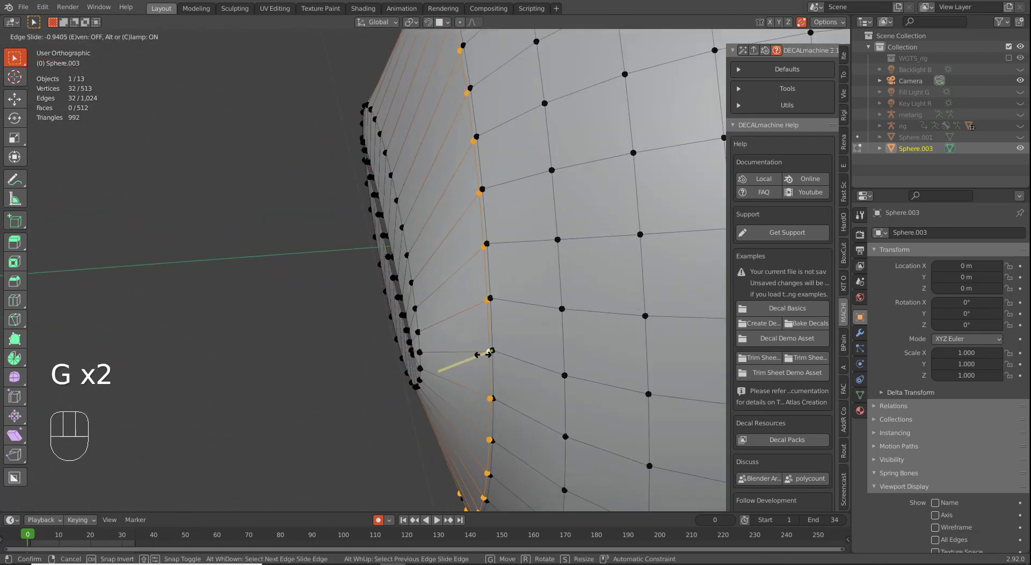
click(483, 355)
key(g)
key(g)
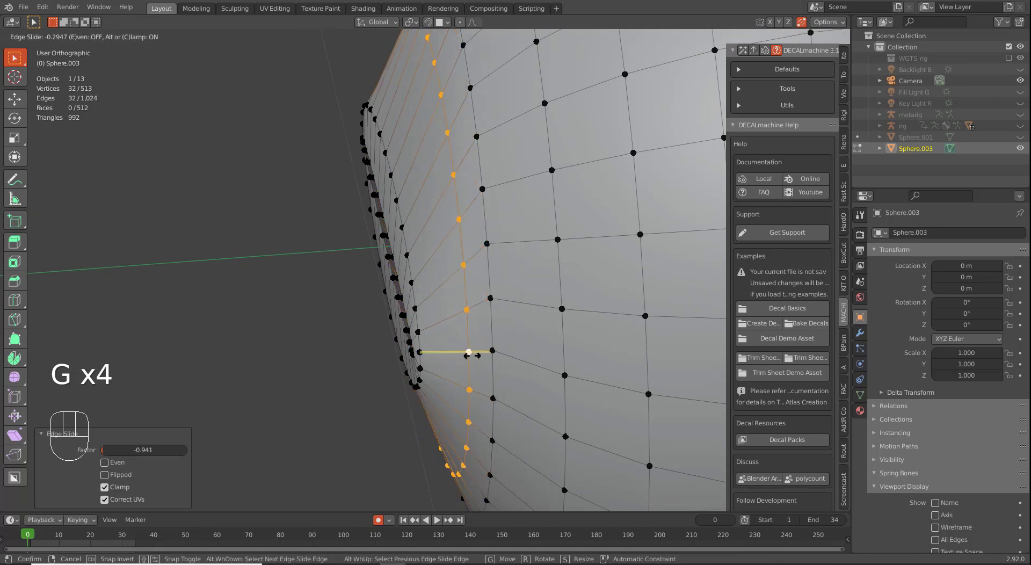
right_click(472, 349)
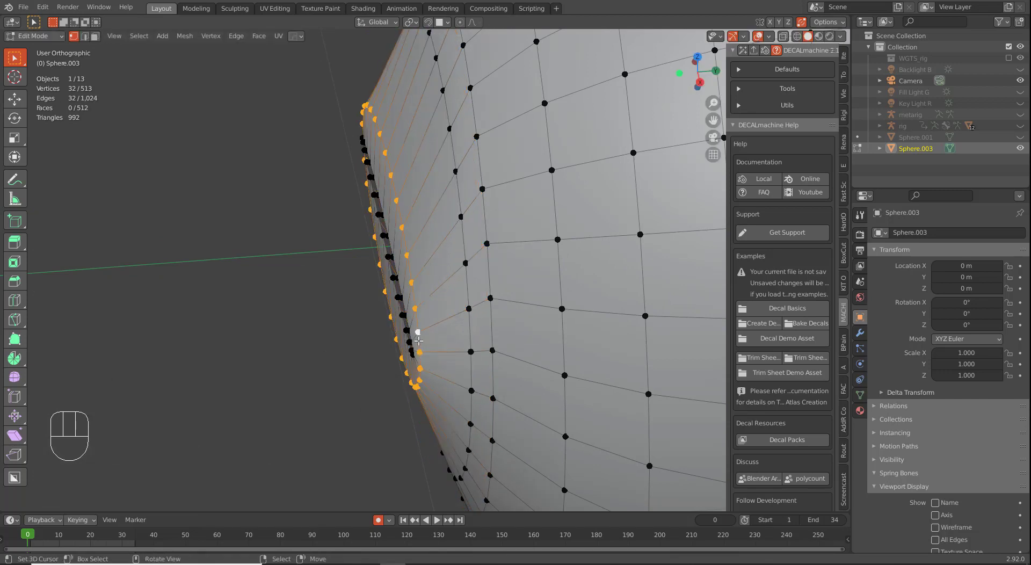
key(g)
key(g)
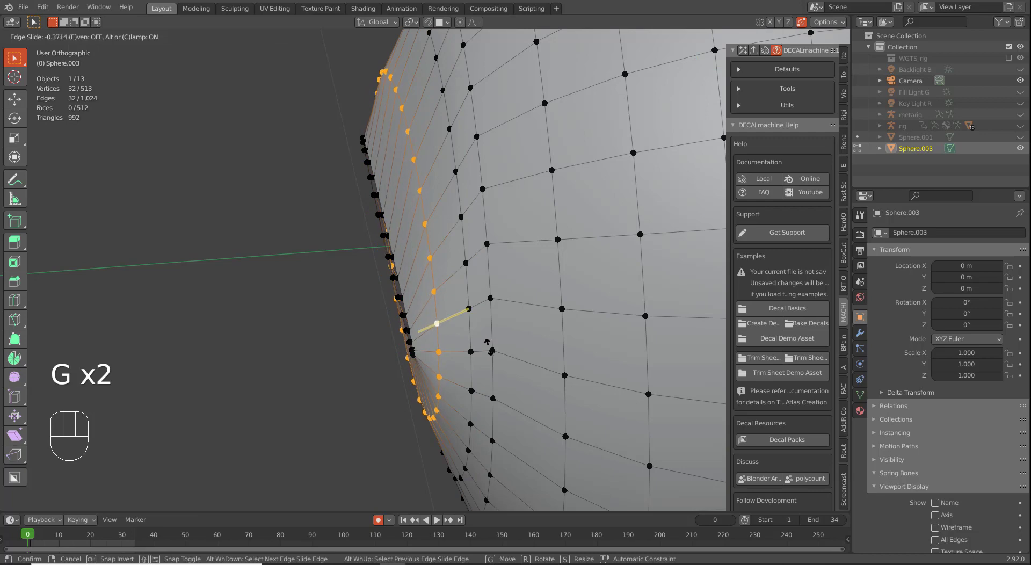
click(461, 338)
Step: Move the slid loop -0.0178 m along Y from the Right view
middle_drag(462, 339, 446, 332)
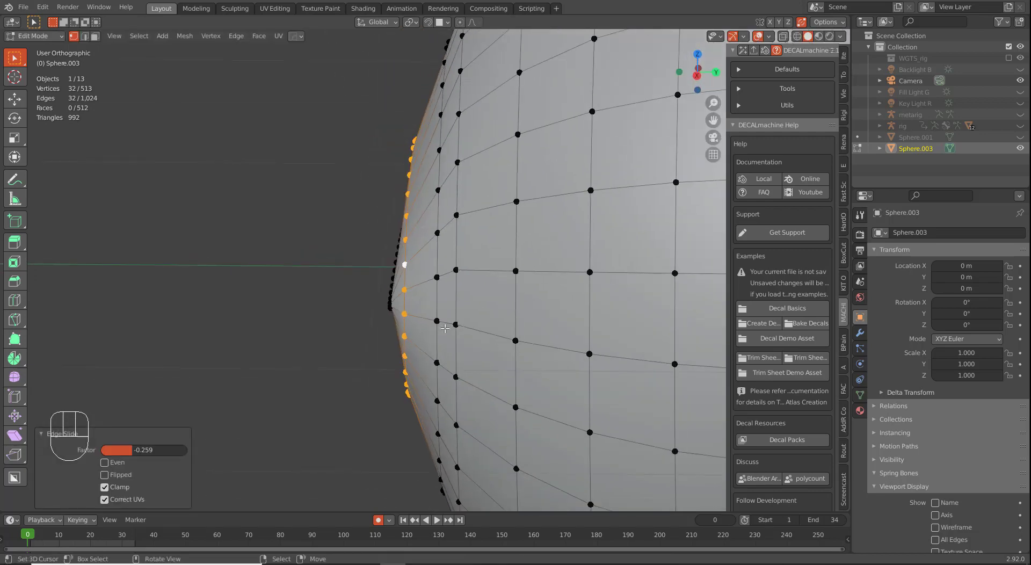
key(KP_3)
alt+middle_click(445, 328)
key(g)
key(y)
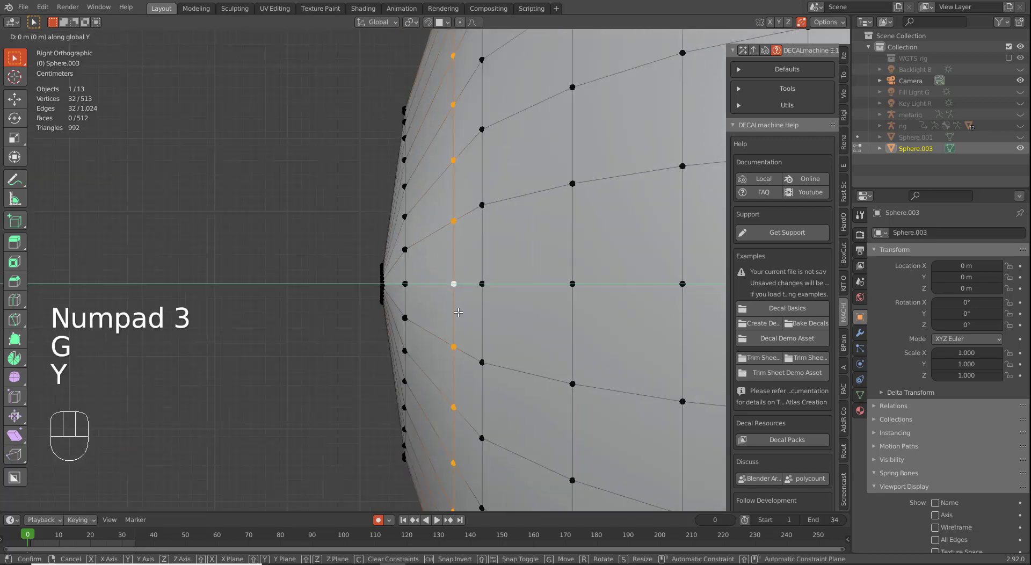
click(445, 315)
middle_drag(444, 314, 492, 336)
key(Tab)
key(Tab)
Step: Widen the next outer loop to 1.077 and return to Object Mode
alt+right_click(571, 303)
key(KP_1)
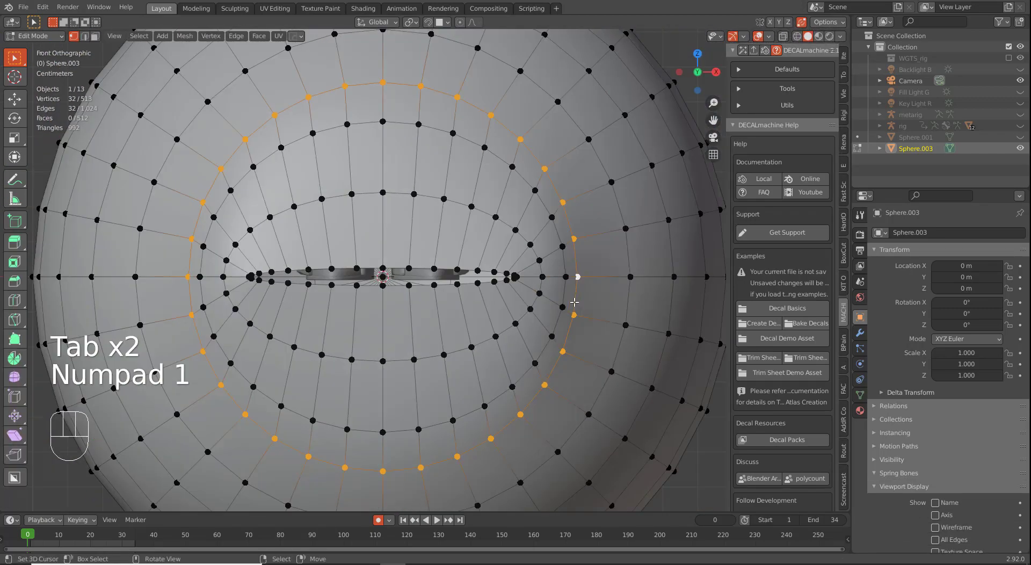
key(s)
click(598, 309)
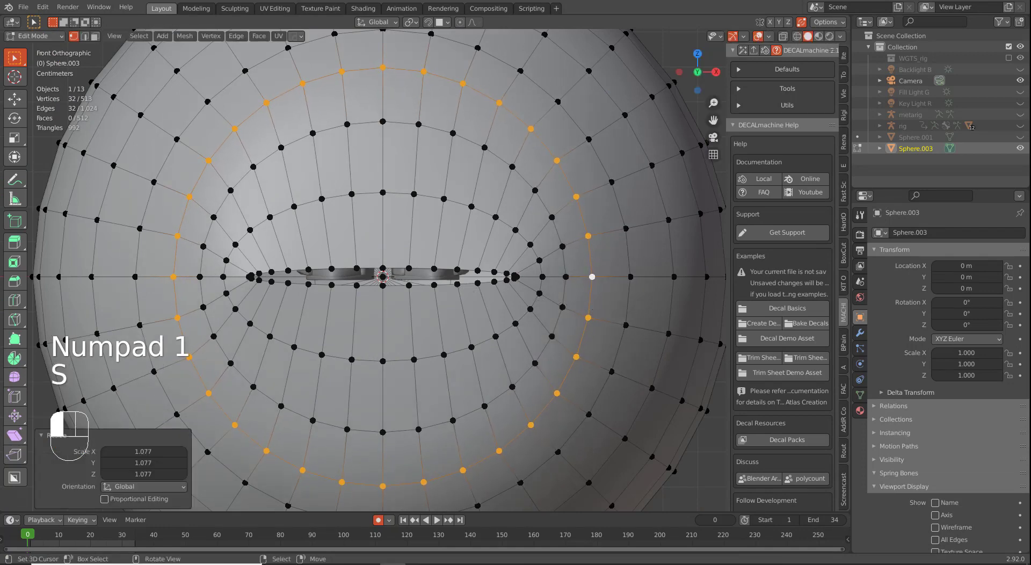
key(Tab)
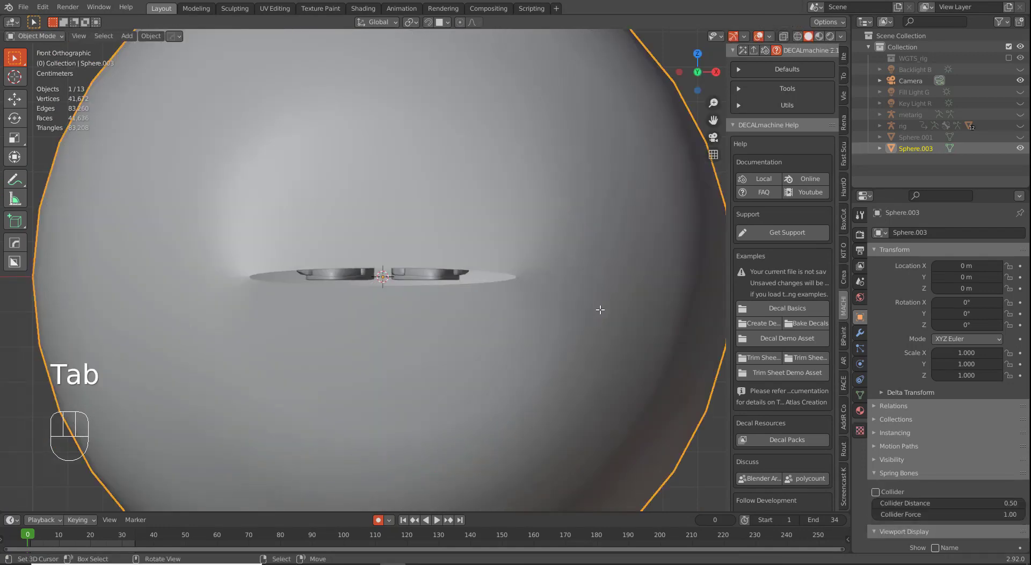
Step: Enter Edit Mode and select the four face rings around the slit
middle_drag(598, 355, 495, 347)
scroll(495, 346, down, 2)
key(Tab)
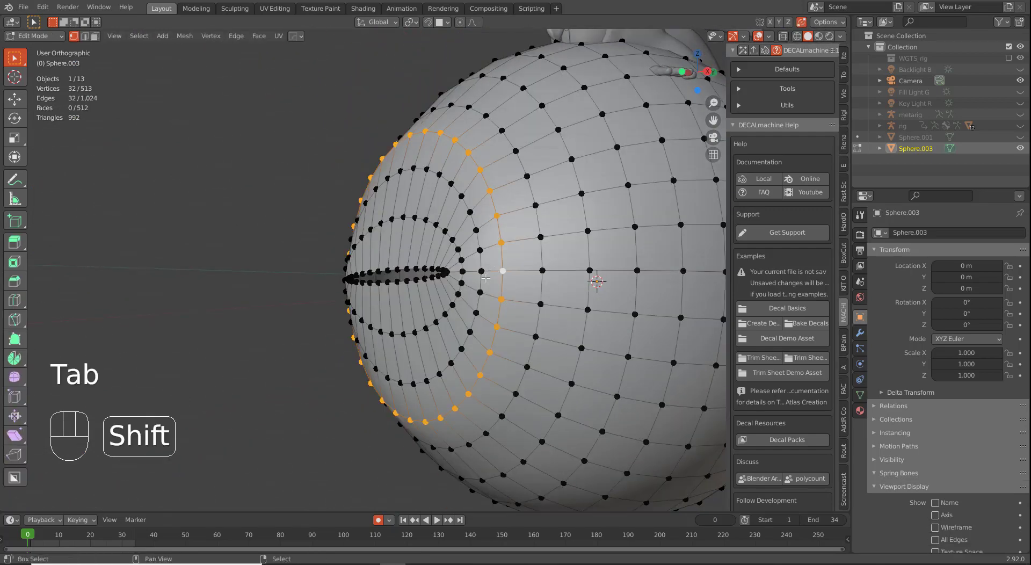
alt+shift+click(483, 279)
alt+shift+click(541, 292)
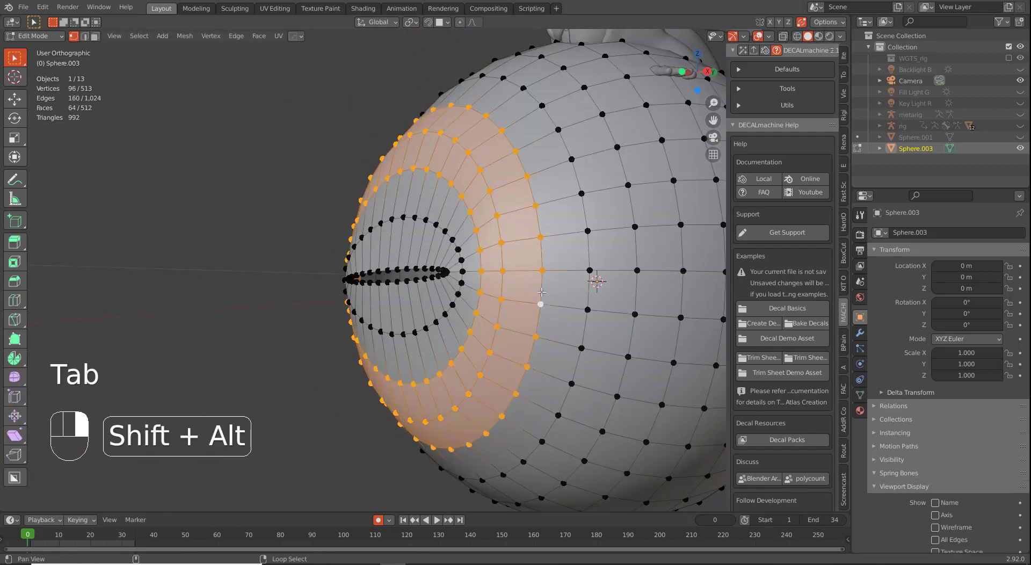
alt+shift+right_click(462, 274)
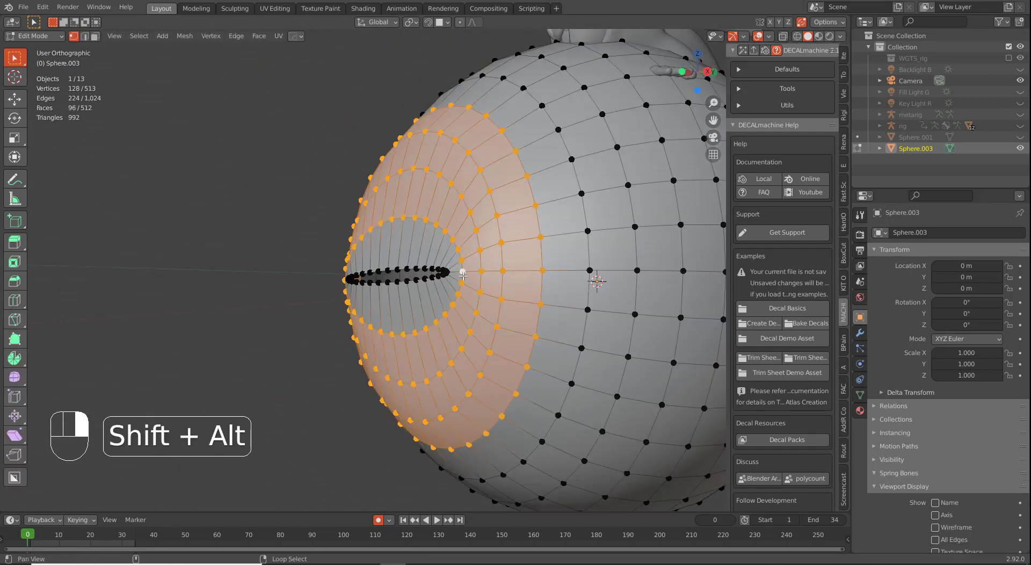
alt+shift+right_click(410, 270)
Step: Smooth the selected vertices at factor 0.5, then undo back to a narrow oval opening
key(alt+q)
key(alt+q)
key(alt+q)
key(alt+q)
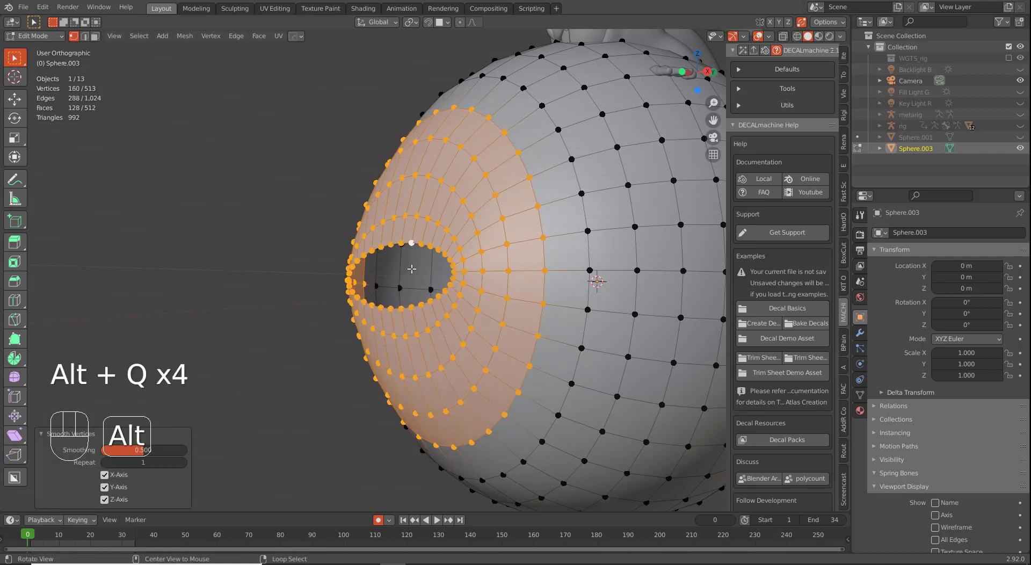
key(alt+q)
key(alt+q)
key(alt+q)
key(alt+q)
key(alt+q)
key(alt+q)
key(alt+q)
key(alt+q)
middle_drag(411, 269, 392, 296)
key(ctrl+z)
key(ctrl+z)
key(ctrl+z)
key(ctrl+z)
key(ctrl+z)
key(ctrl+z)
key(ctrl+z)
key(ctrl+z)
key(ctrl+z)
key(ctrl+z)
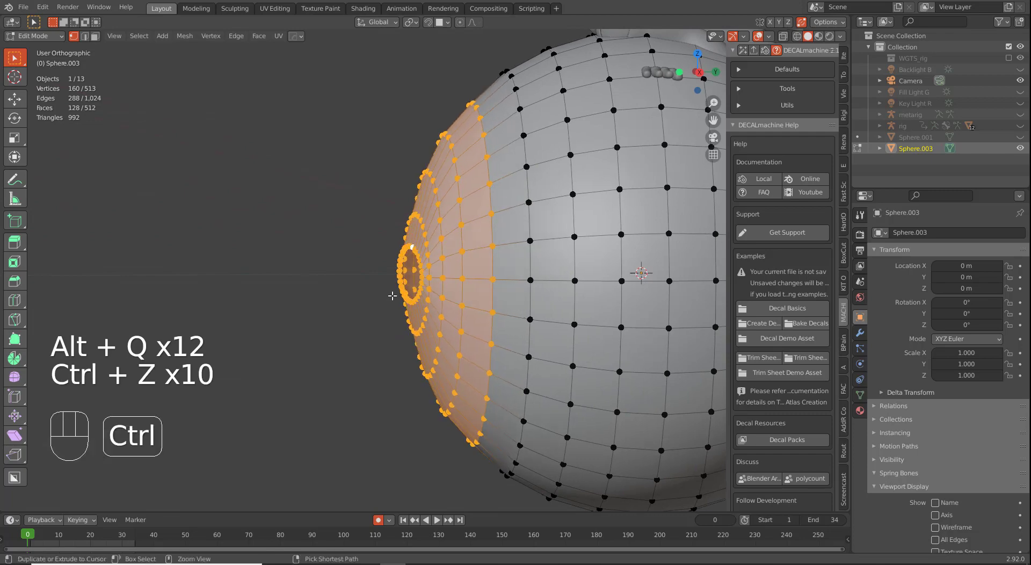
key(ctrl+z)
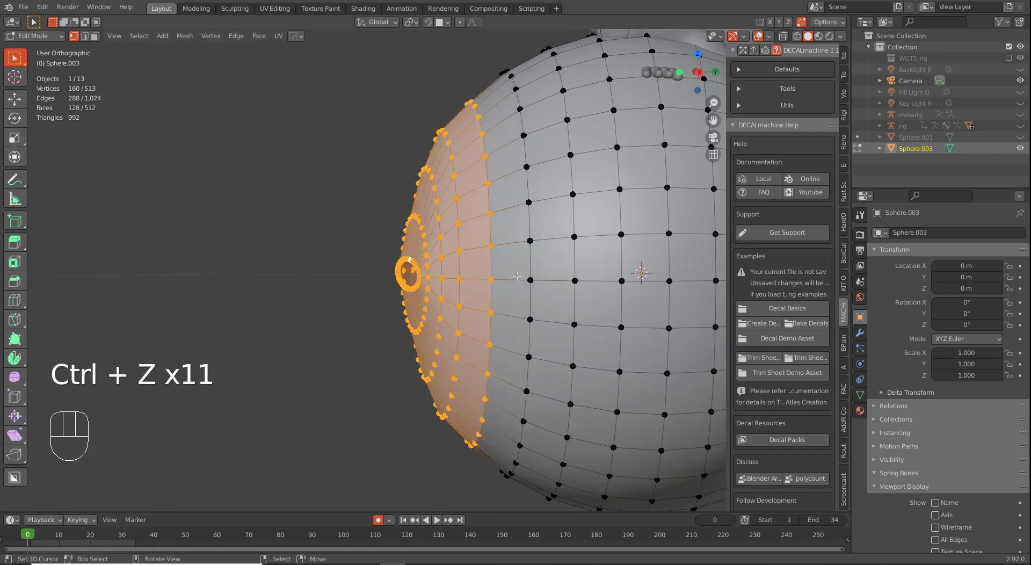
middle_drag(499, 257, 517, 279)
key(a)
key(alt)
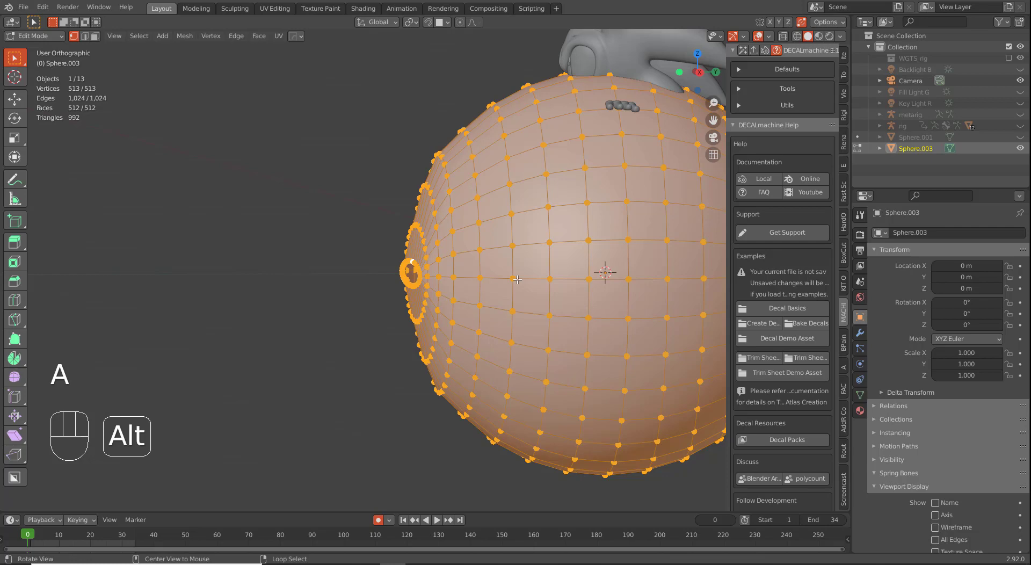
key(ctrl+z)
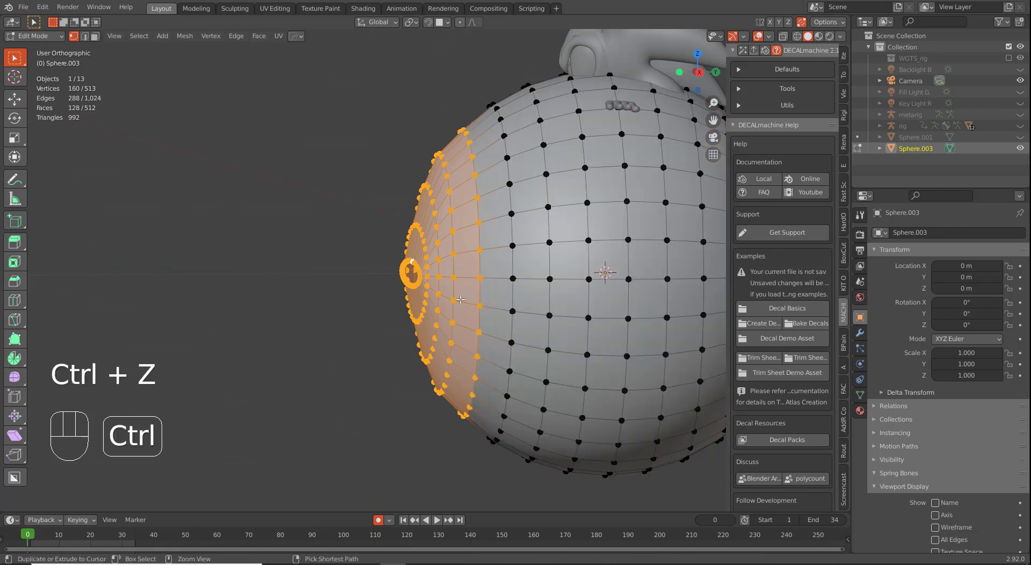
middle_drag(460, 299, 424, 287)
scroll(420, 285, up, 3)
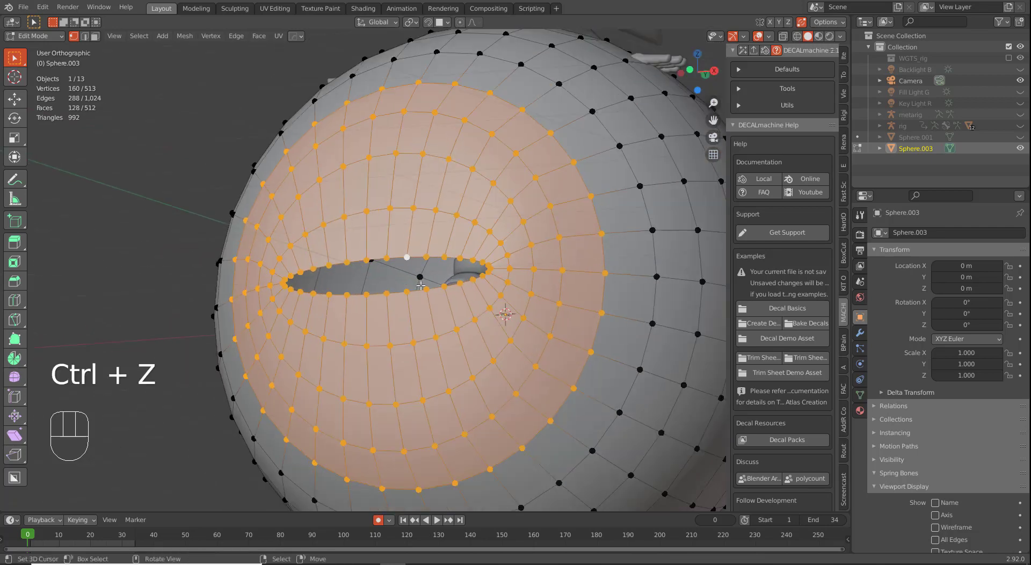
Step: Narrow the eye hole's inner loop along X and shrink the surrounding ring to 0.95
alt+click(421, 287)
key(s)
key(x)
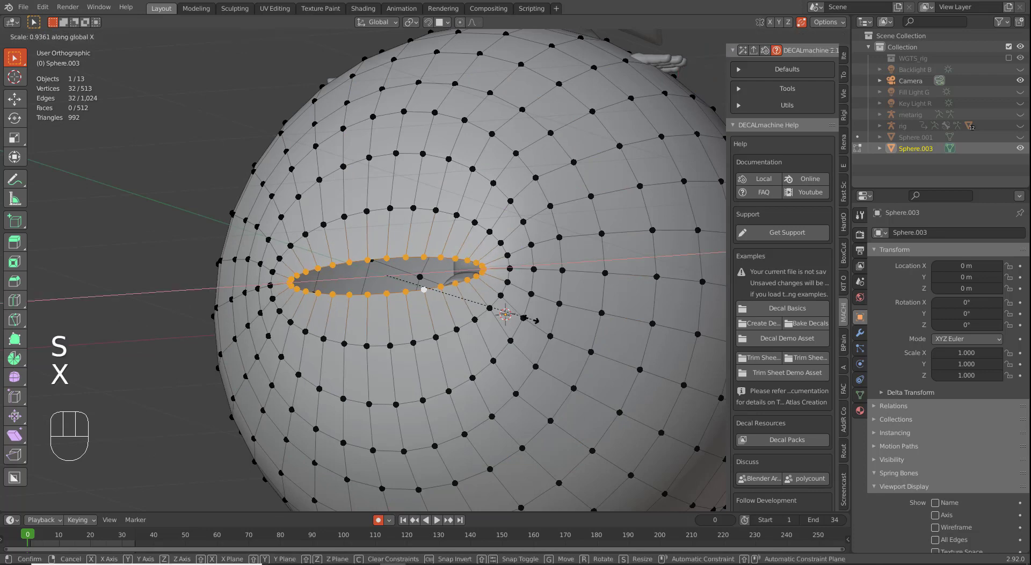
click(535, 320)
alt+click(506, 275)
key(s)
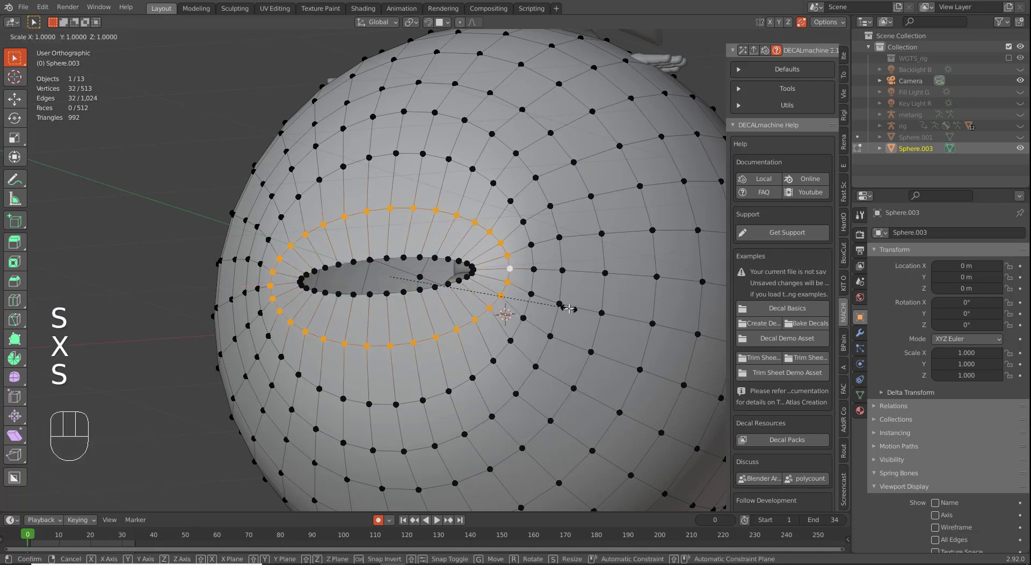
click(560, 307)
Step: Reselect the inner eye loop and narrow it along X to 0.932
middle_drag(453, 273, 426, 289)
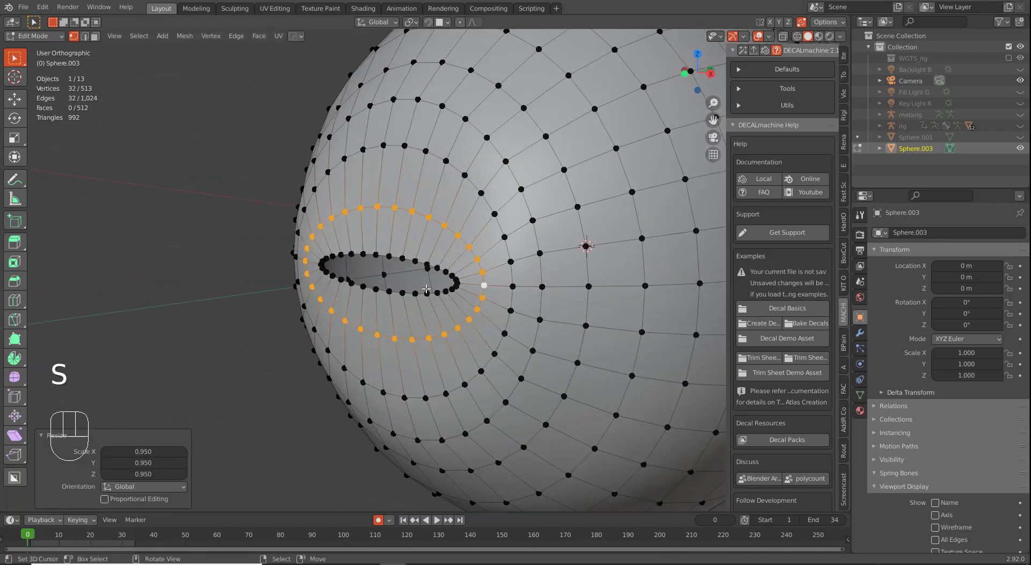
alt+right_click(428, 292)
middle_drag(503, 332, 548, 344)
key(s)
key(x)
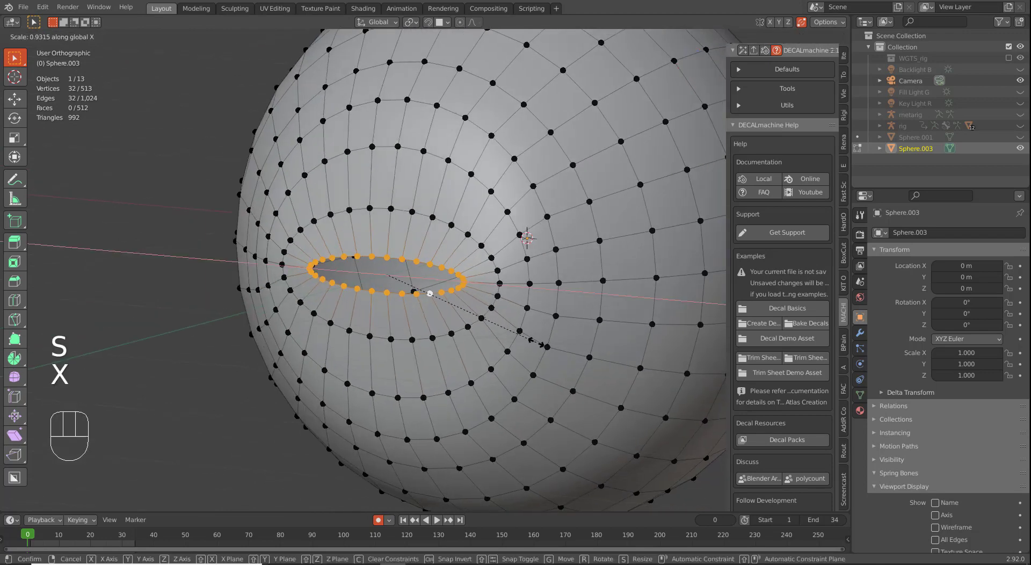
click(540, 342)
Step: Select the vertices at both tips of the eye hole and centre the view on them
scroll(511, 332, up, 4)
click(517, 304)
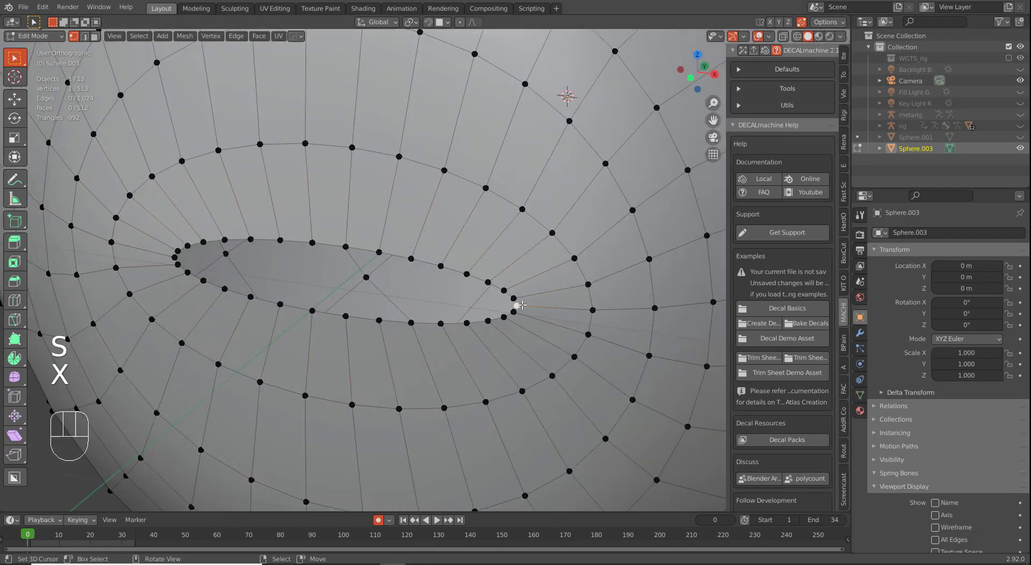
key(KP_3)
middle_drag(442, 333, 480, 331)
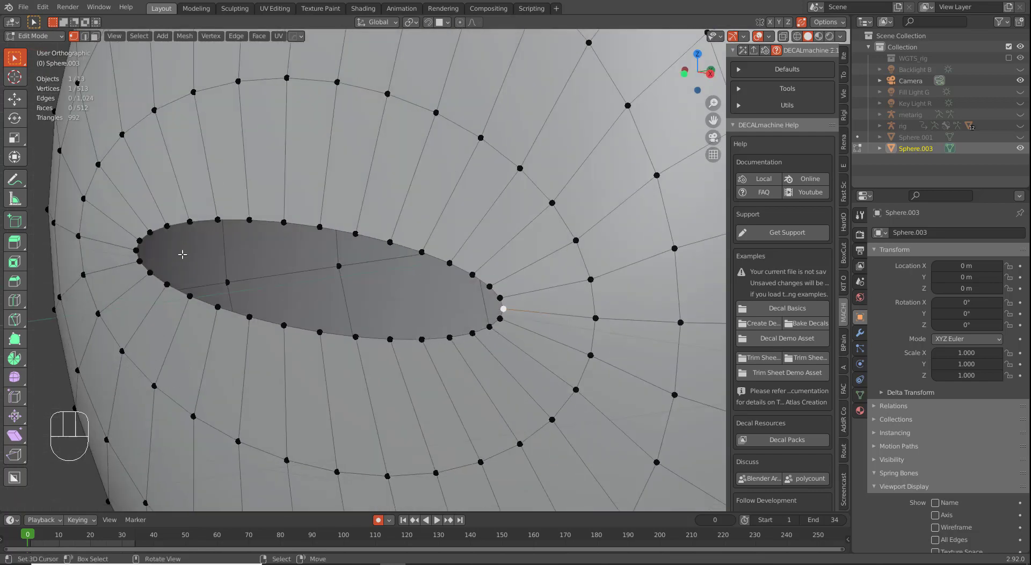
shift+right_click(137, 251)
key(KP_Decimal)
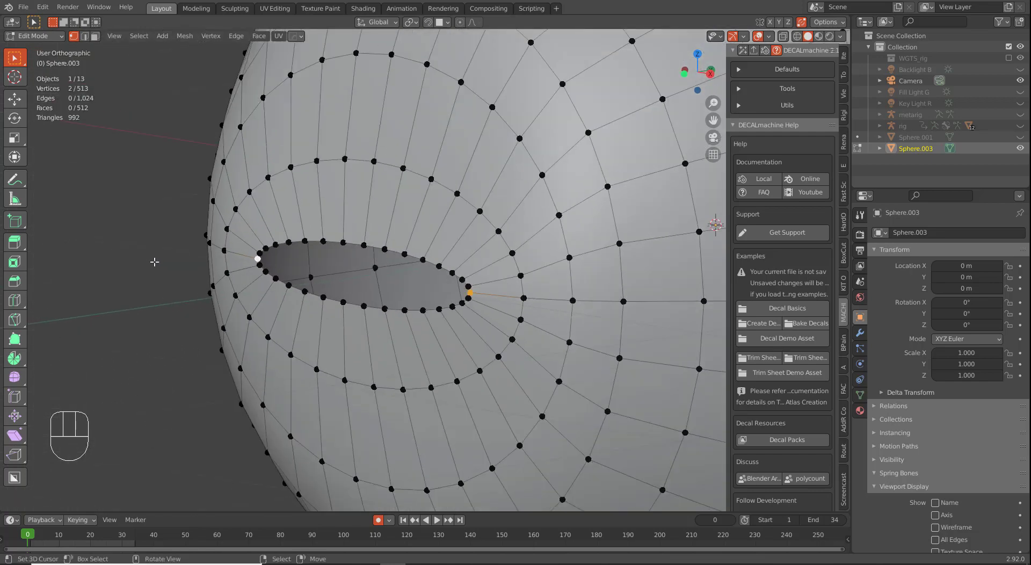
key(KP_1)
middle_drag(478, 323, 431, 345)
Step: With proportional editing on, move the eye-hole corner vertices 0.038 m along Y
key(g)
key(y)
right_click(480, 347)
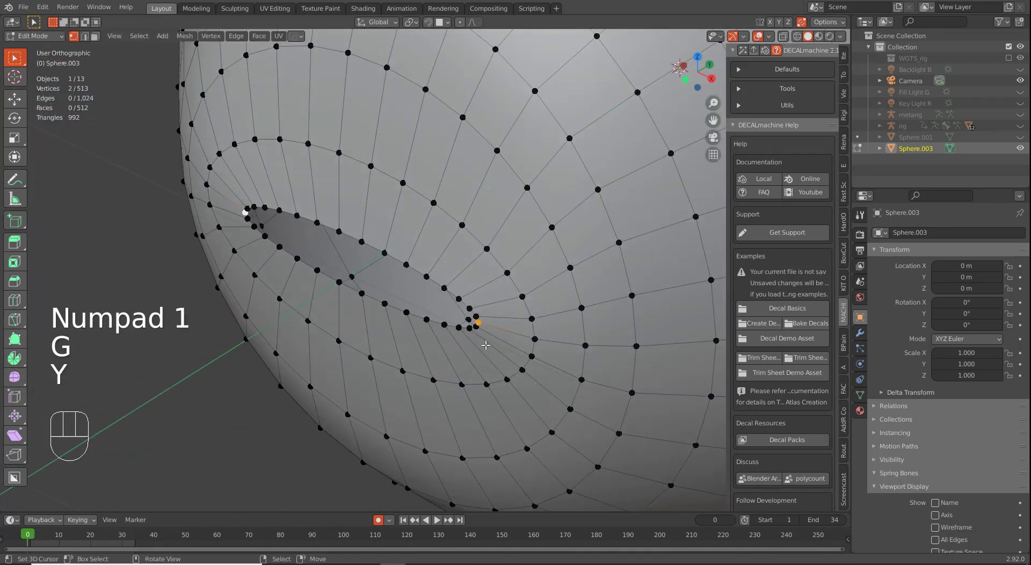
key(o)
key(g)
key(y)
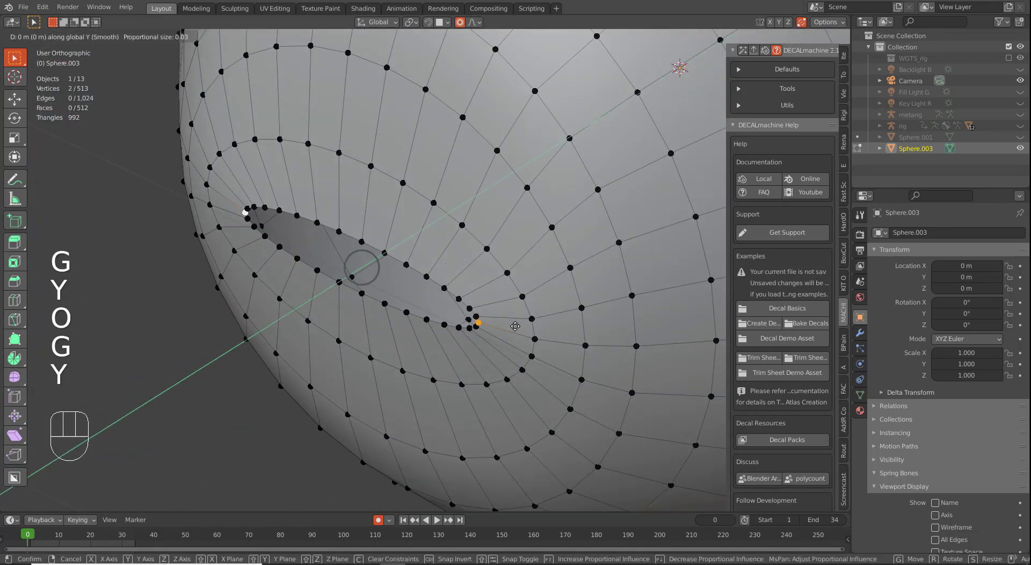
scroll(521, 322, down, 5)
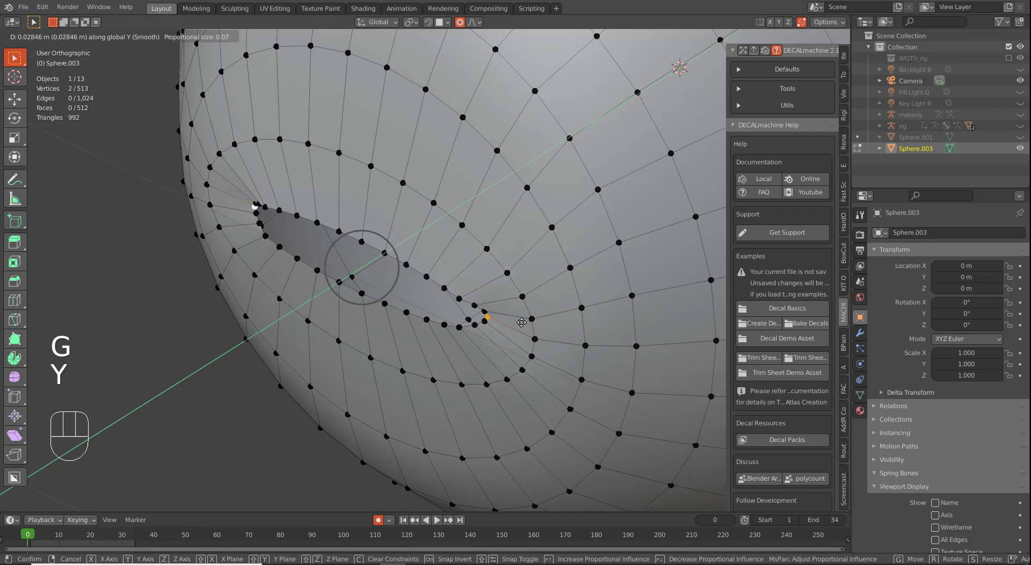
scroll(523, 322, down, 8)
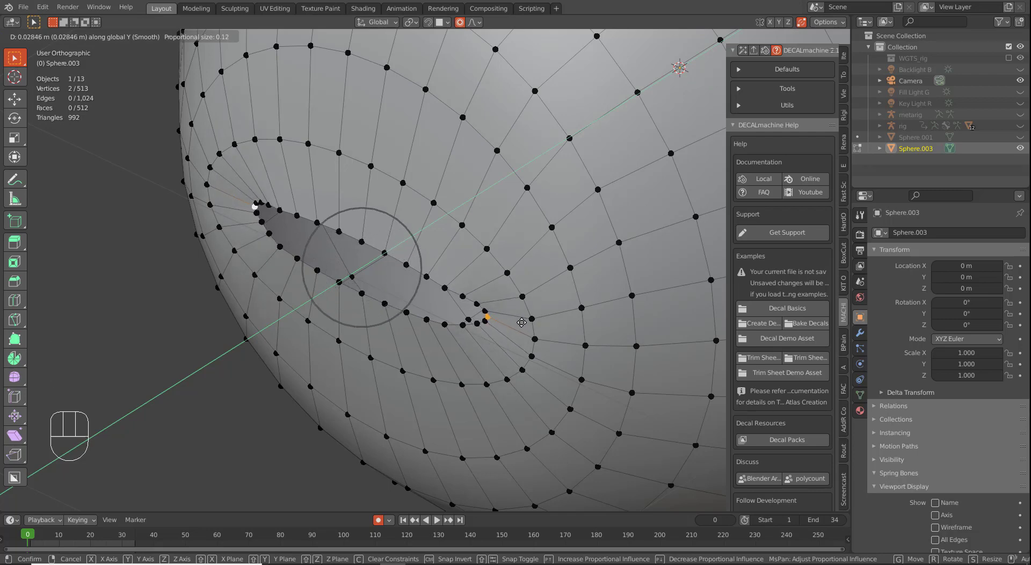
scroll(527, 321, up, 2)
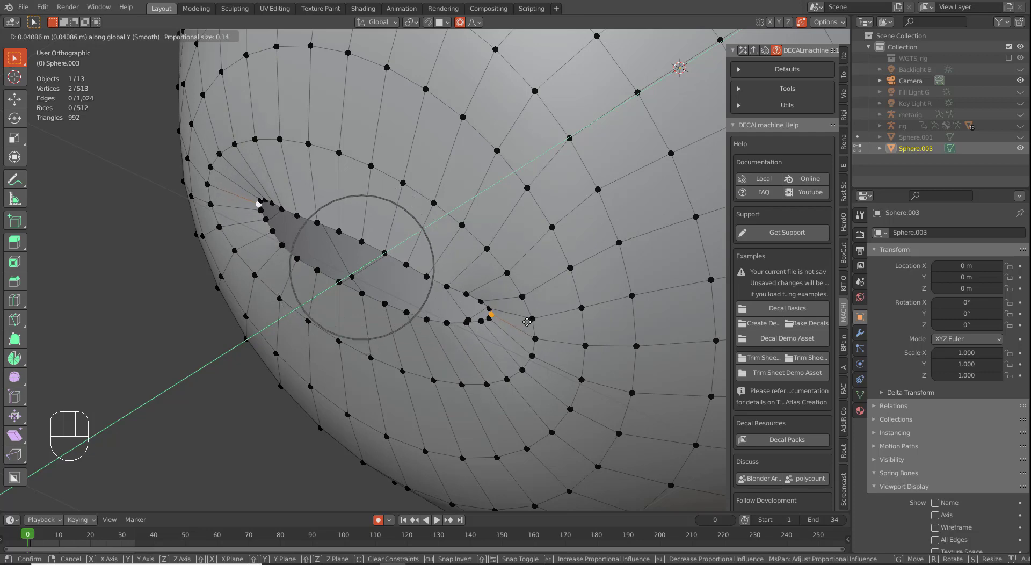
click(527, 323)
middle_drag(527, 323, 466, 312)
Step: Soft-move the upper and lower eye-edge vertices -0.019 m along Y
right_click(366, 241)
shift+right_click(367, 298)
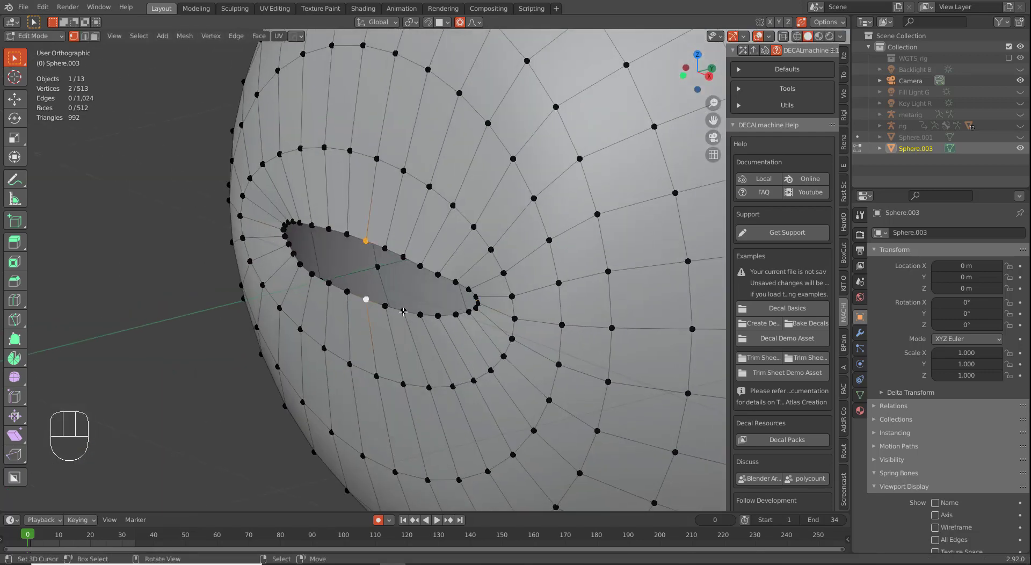
key(g)
key(y)
scroll(399, 313, down, 3)
scroll(399, 314, down, 2)
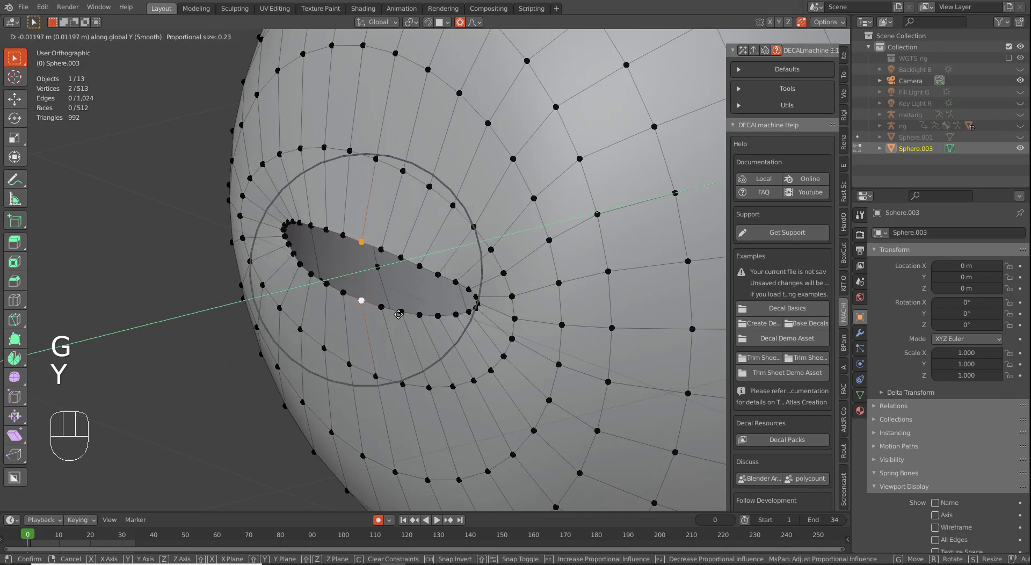
click(396, 315)
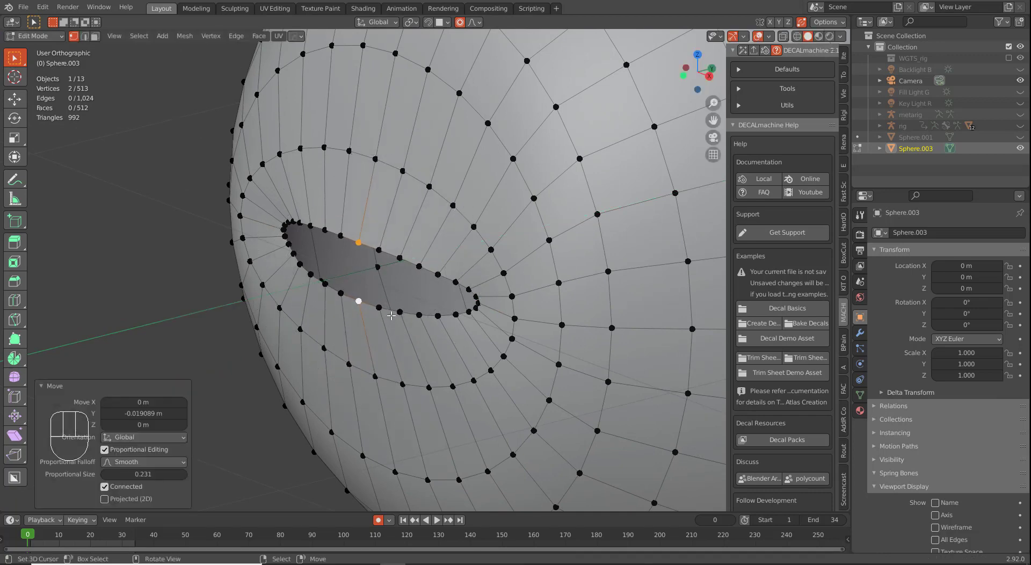
alt+right_click(389, 311)
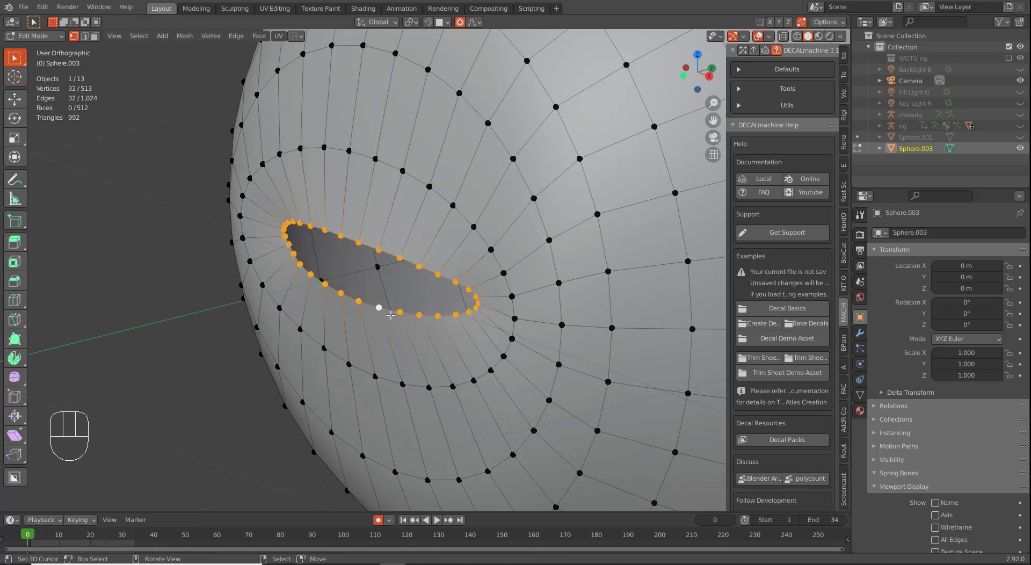
Step: Extrude the eye-opening rim loop along Y, then extrude it once more in wireframe side view
key(e)
key(y)
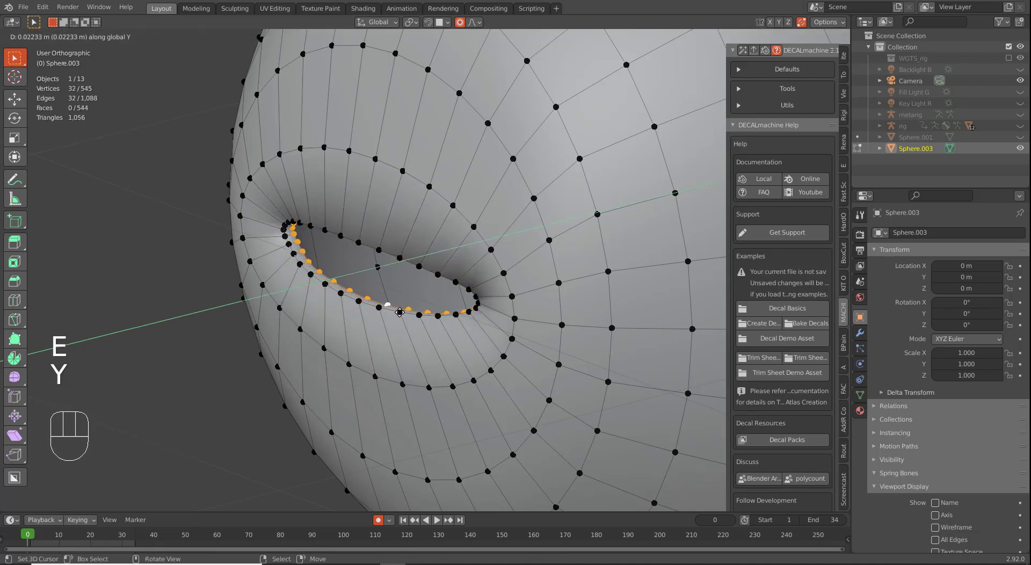
click(400, 311)
key(KP_3)
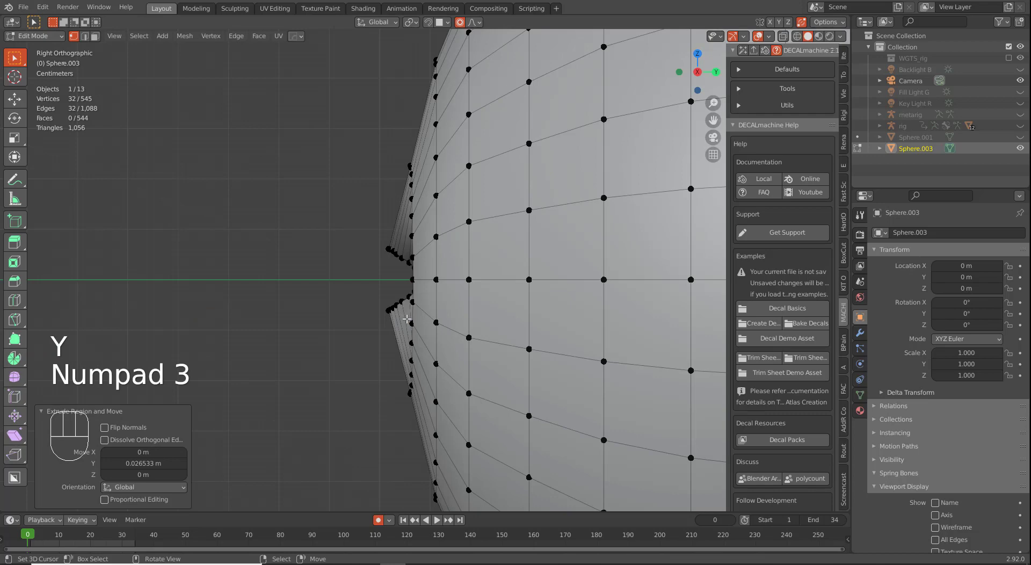
key(z)
key(e)
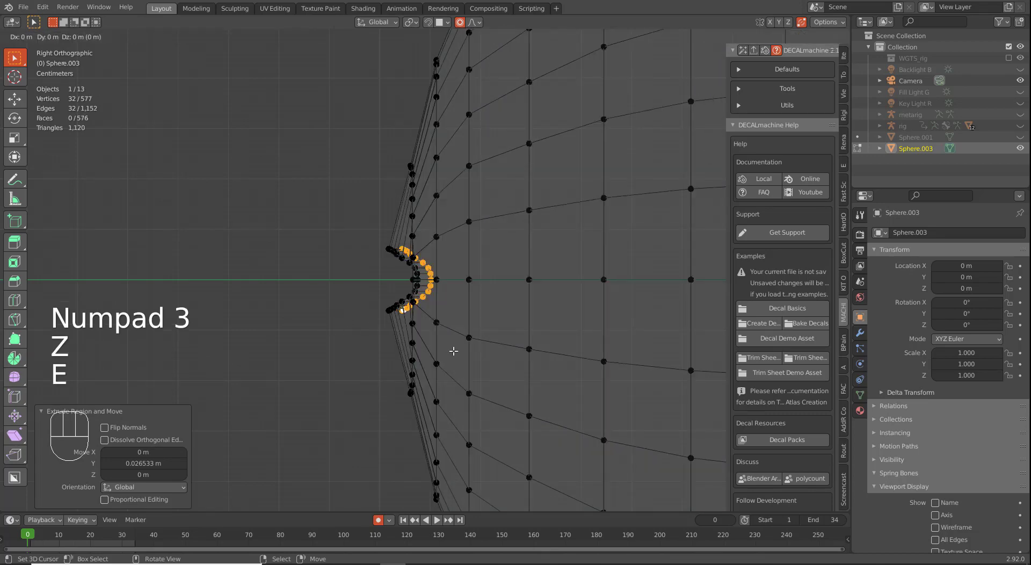
click(476, 352)
Step: Without proportional editing, scale the loop to 1.685, stretch it in Z, and narrow it to 0.859 in X
key(s)
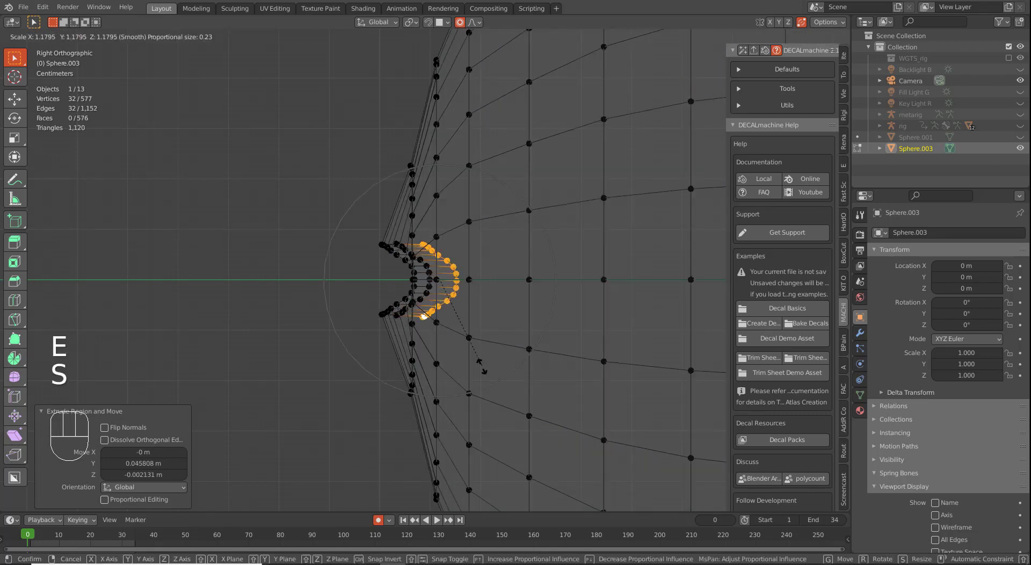
key(o)
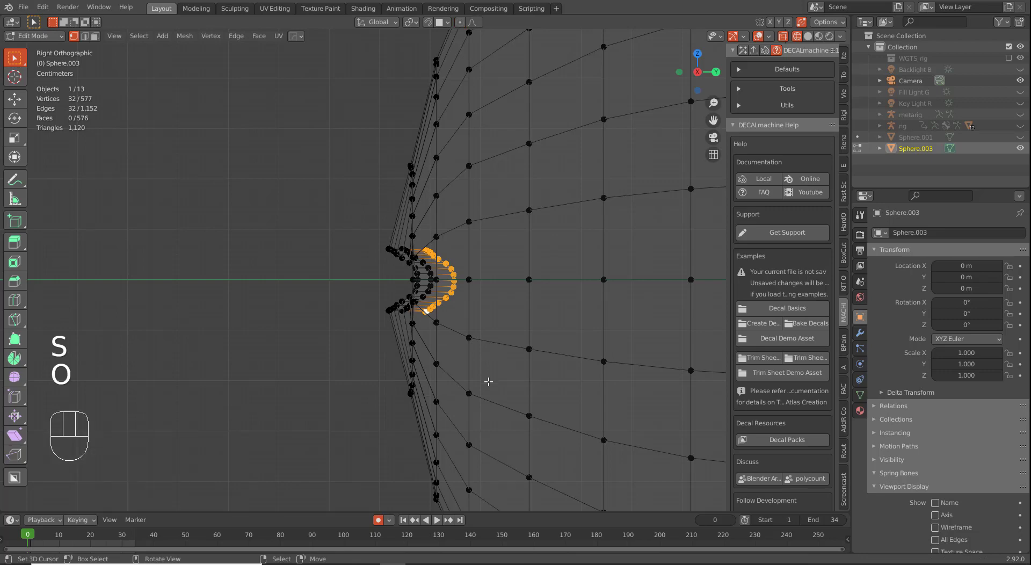
key(s)
click(518, 448)
key(s)
key(z)
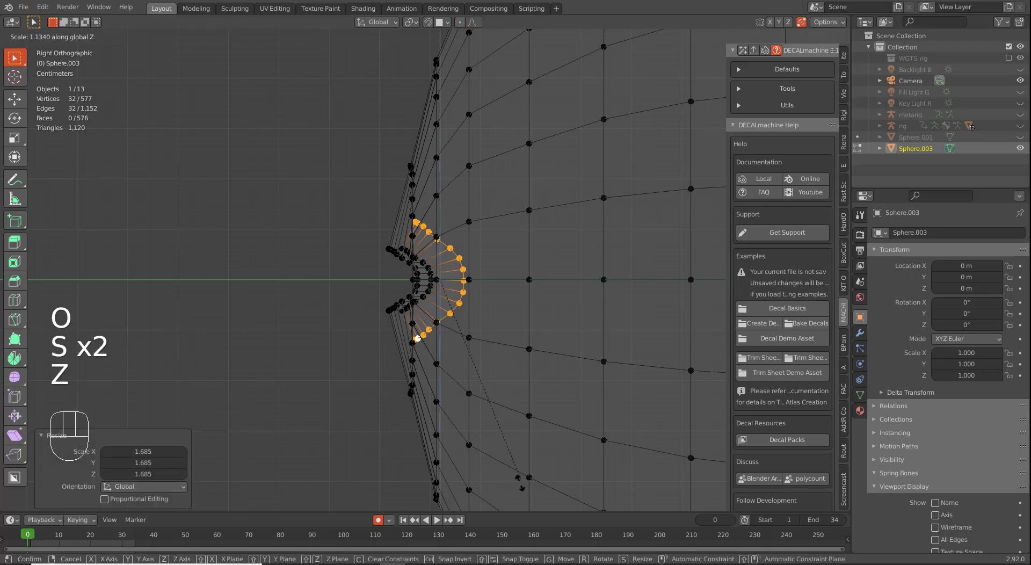
click(514, 105)
middle_drag(569, 310, 548, 355)
key(s)
key(x)
click(525, 348)
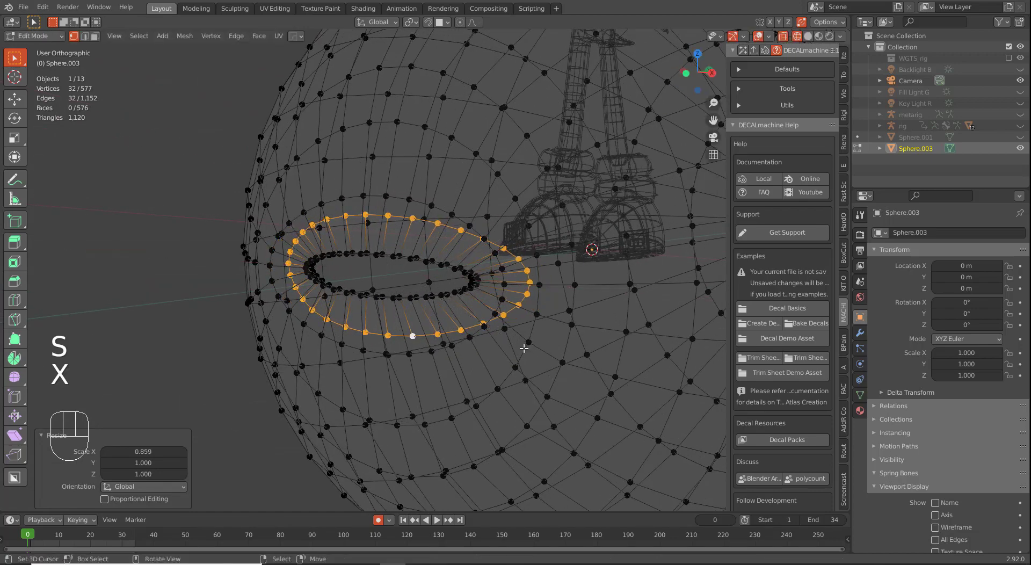
Step: Try another extrusion of the slit loop from the side view and undo it
key(KP_3)
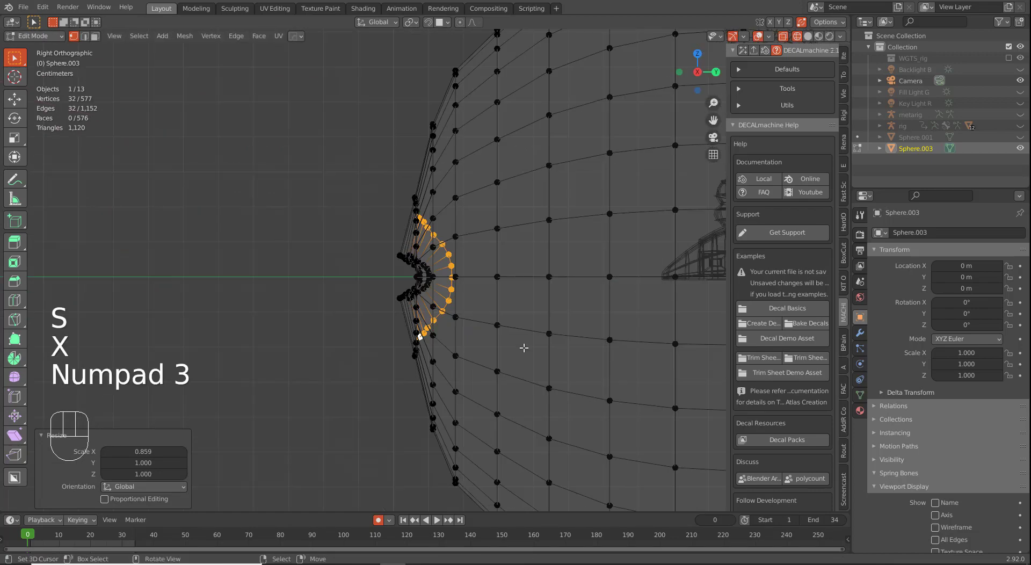
key(e)
click(568, 346)
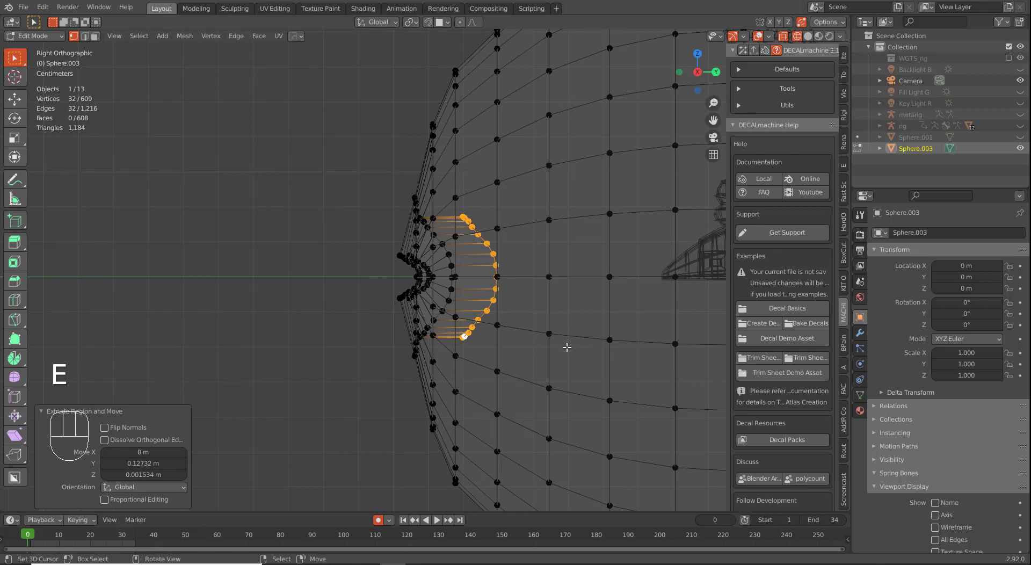
key(ctrl+z)
key(s)
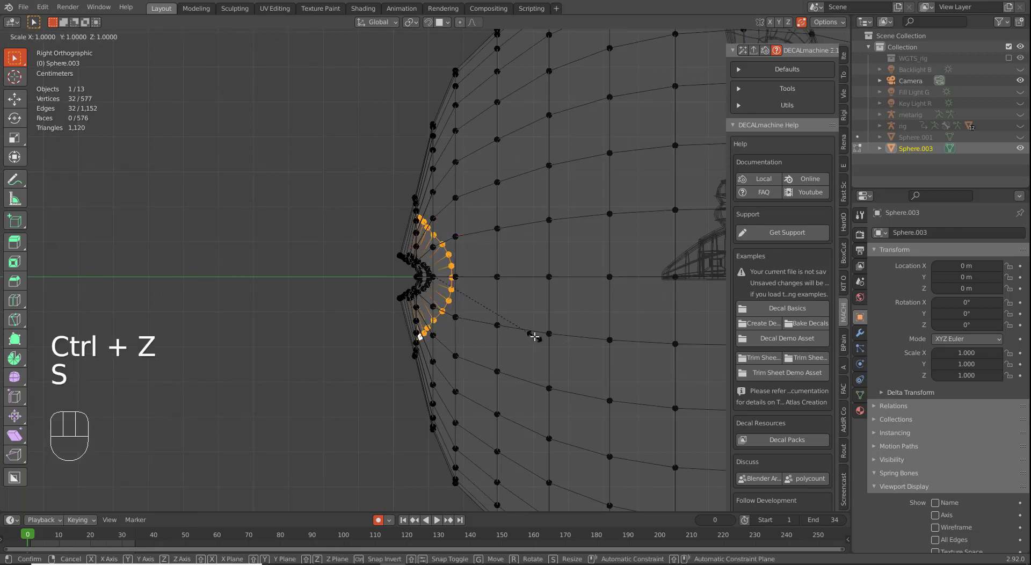
key(ctrl+z)
Step: Make the loop taller in Z, move it outward, and flatten it into a vertical column
key(s)
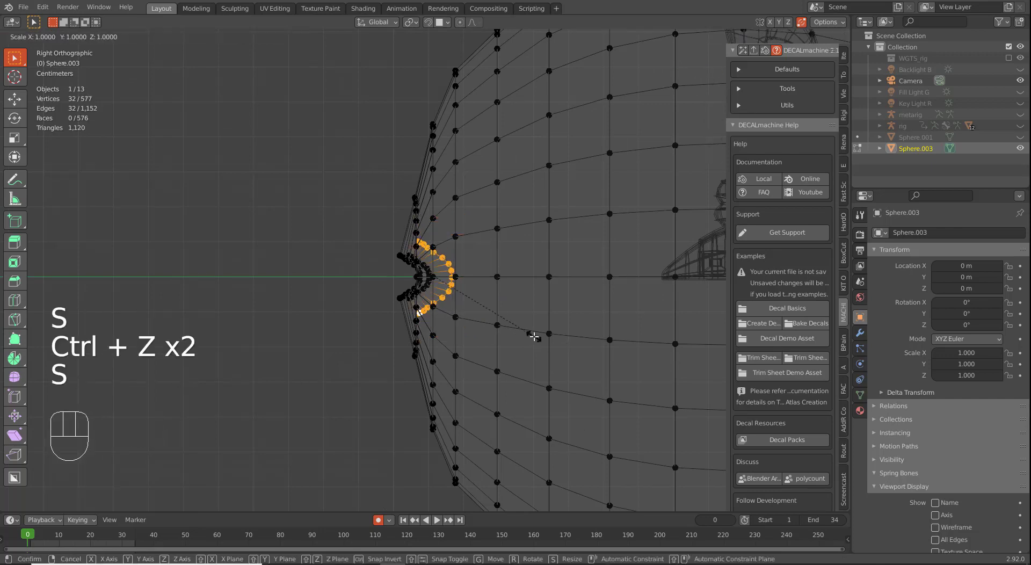
key(z)
click(571, 370)
key(g)
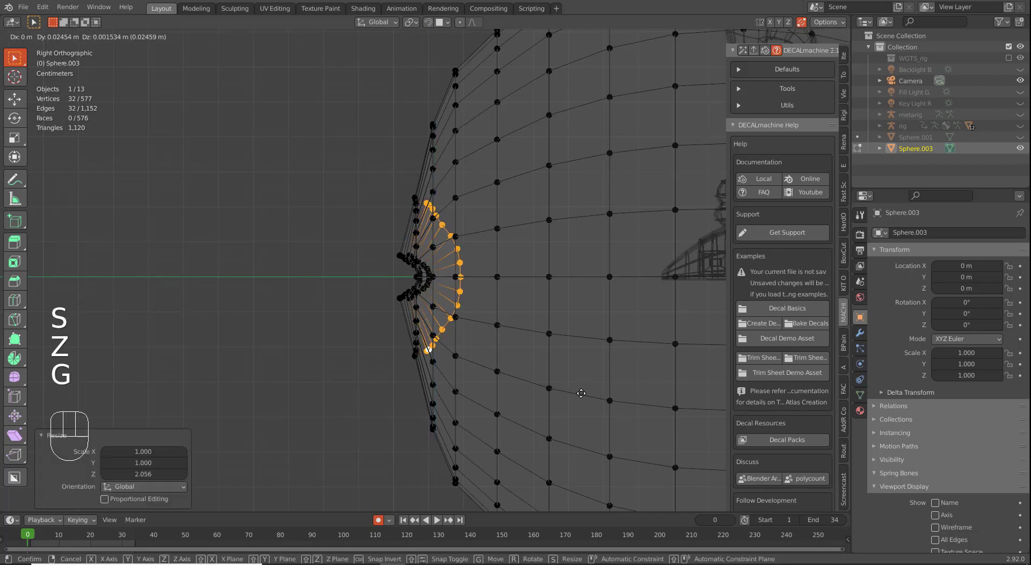
click(587, 393)
key(s)
key(0)
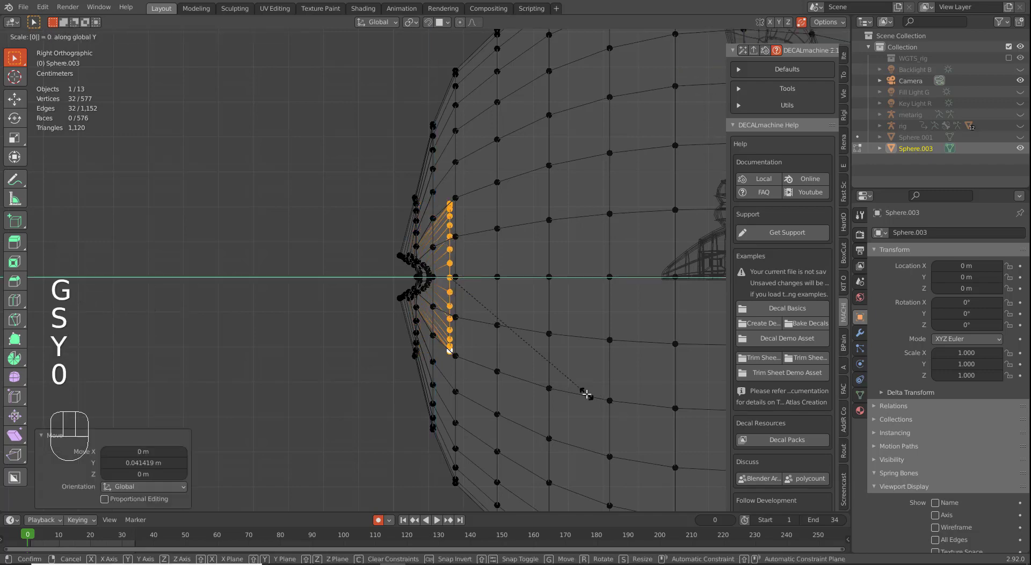
key(Return)
Step: Extrude the flattened column back 0.069 m along Y
key(e)
key(y)
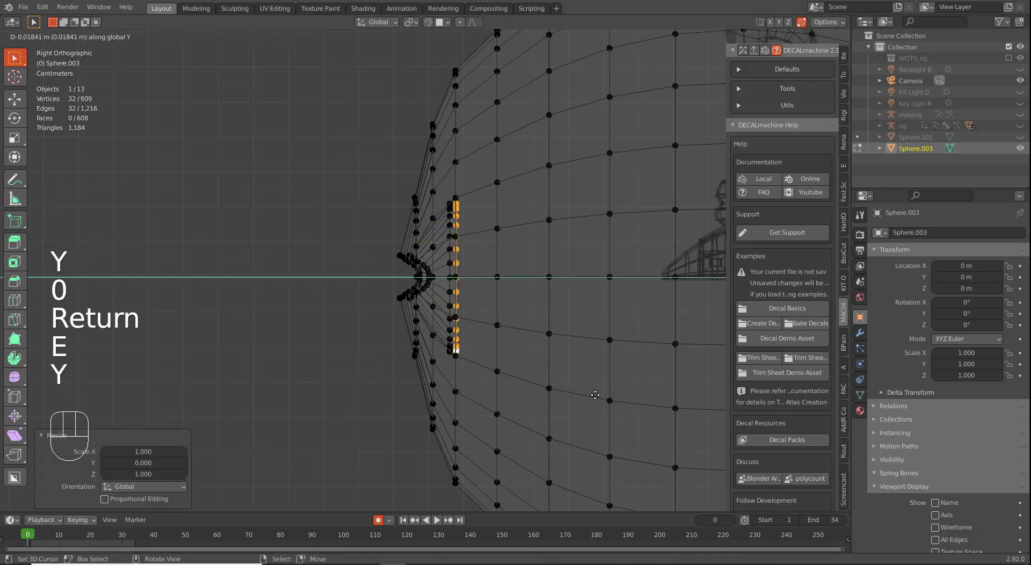
click(610, 397)
key(ctrl+f)
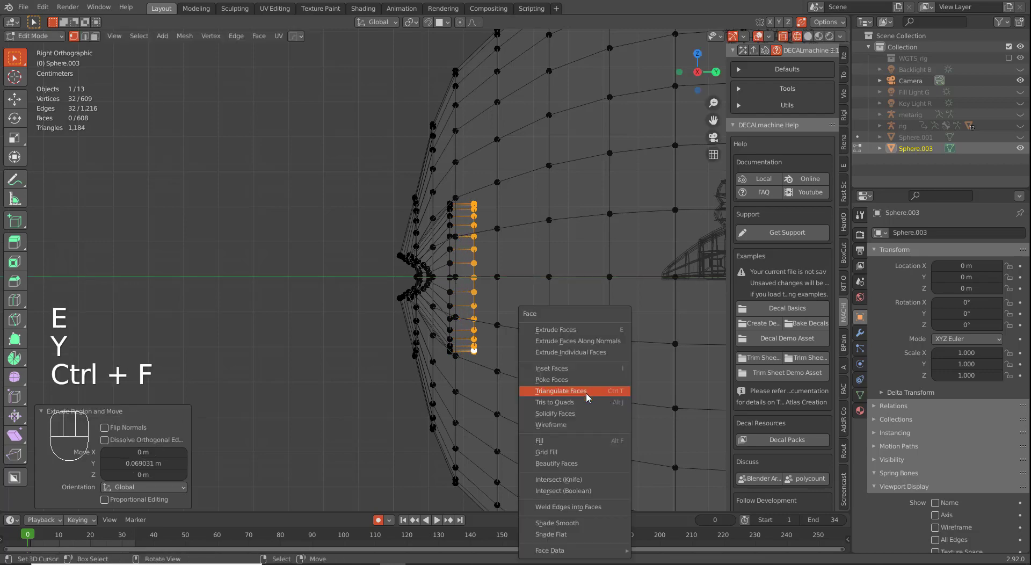
Step: Grid Fill the back loop of the eye hole with span 8, raising the offset to 5, and inspect the patch
click(564, 454)
middle_drag(391, 244, 475, 245)
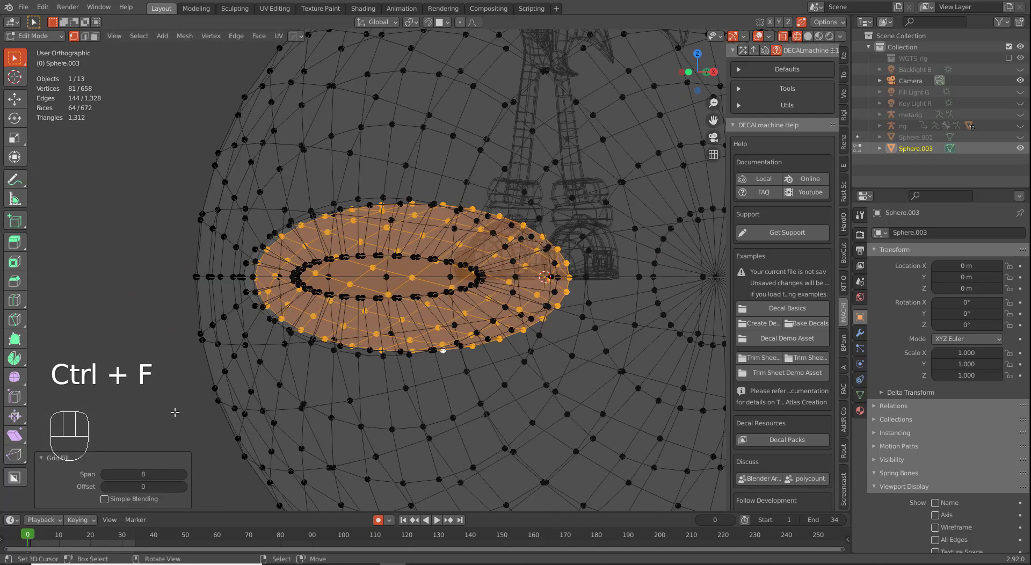
click(184, 488)
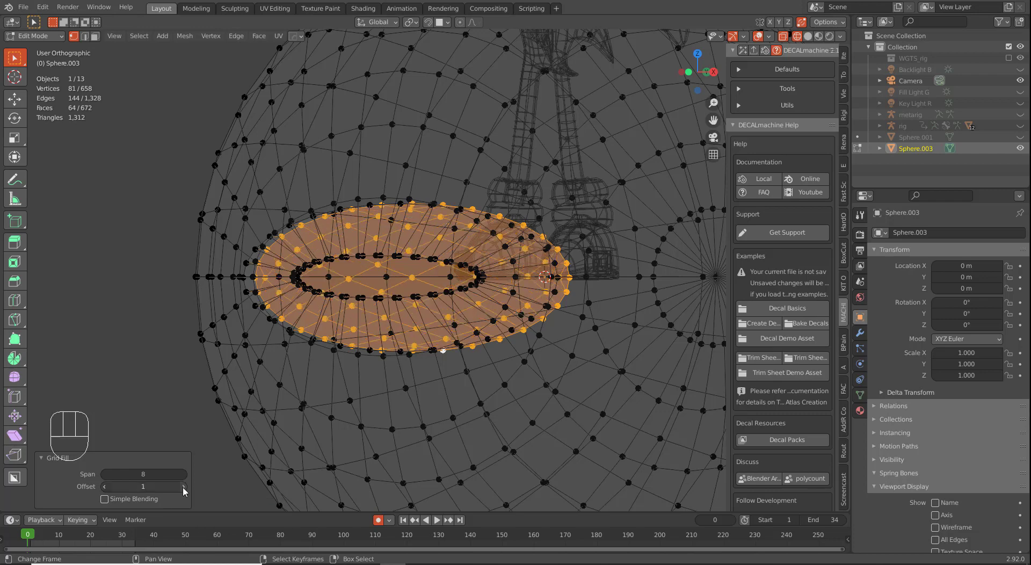
click(184, 488)
click(184, 488)
click(185, 487)
click(184, 487)
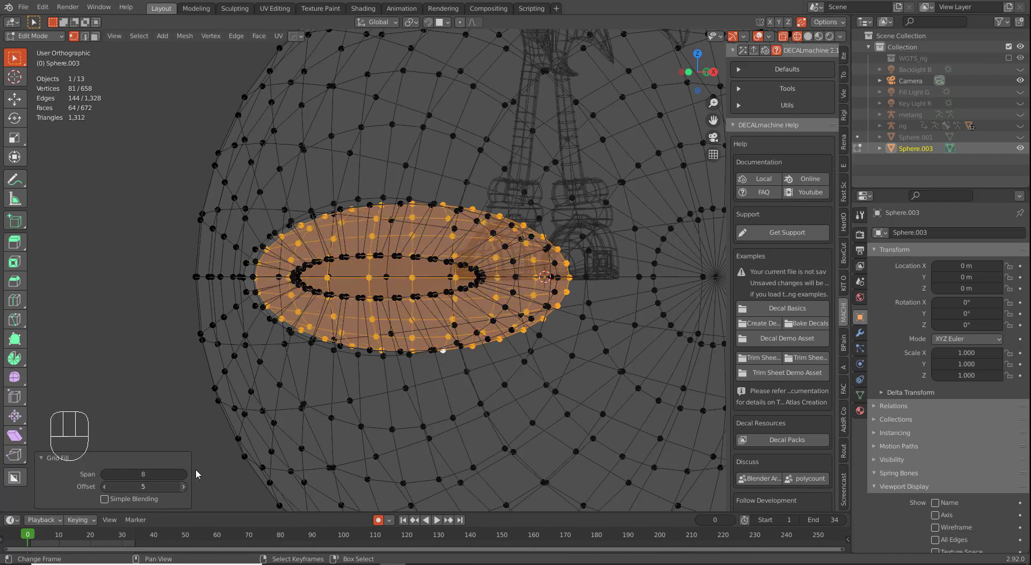
middle_drag(317, 354, 344, 331)
key(KP_1)
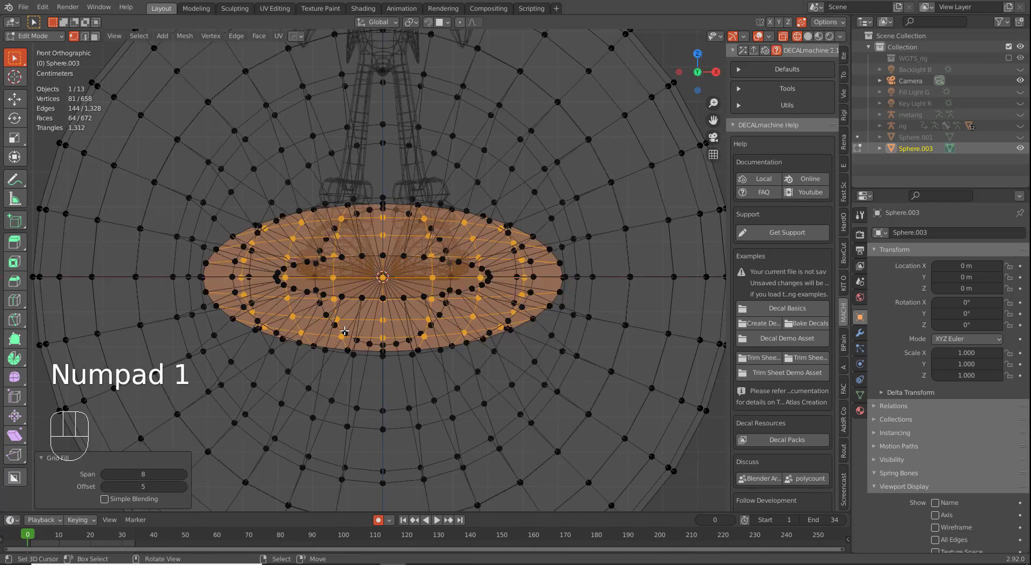
scroll(522, 331, up, 2)
middle_drag(560, 336, 482, 322)
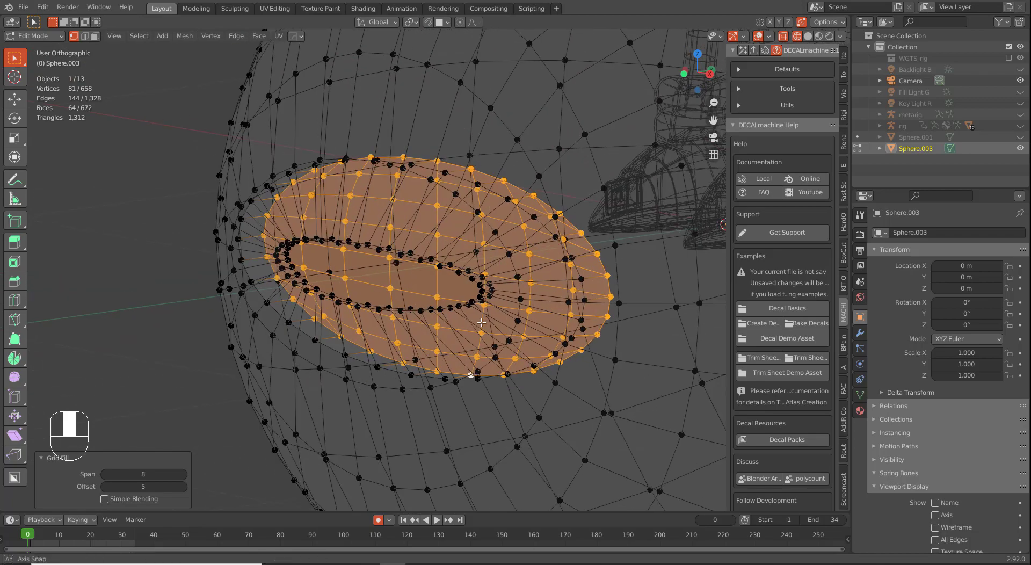
Step: Move the filled patch outward along Y, try a duplicate shrunk to 0.715, then undo it
key(KP_3)
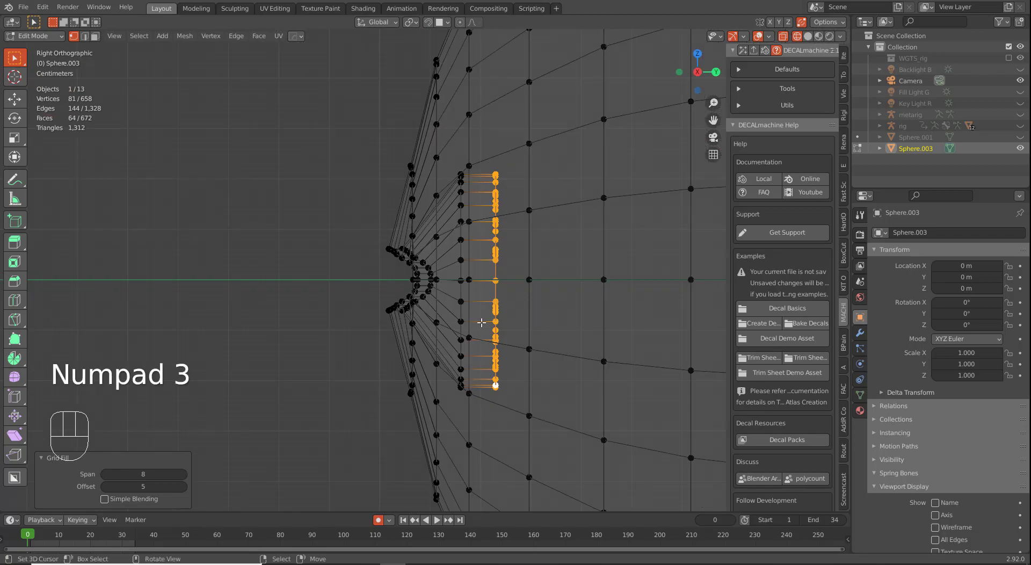
key(g)
key(y)
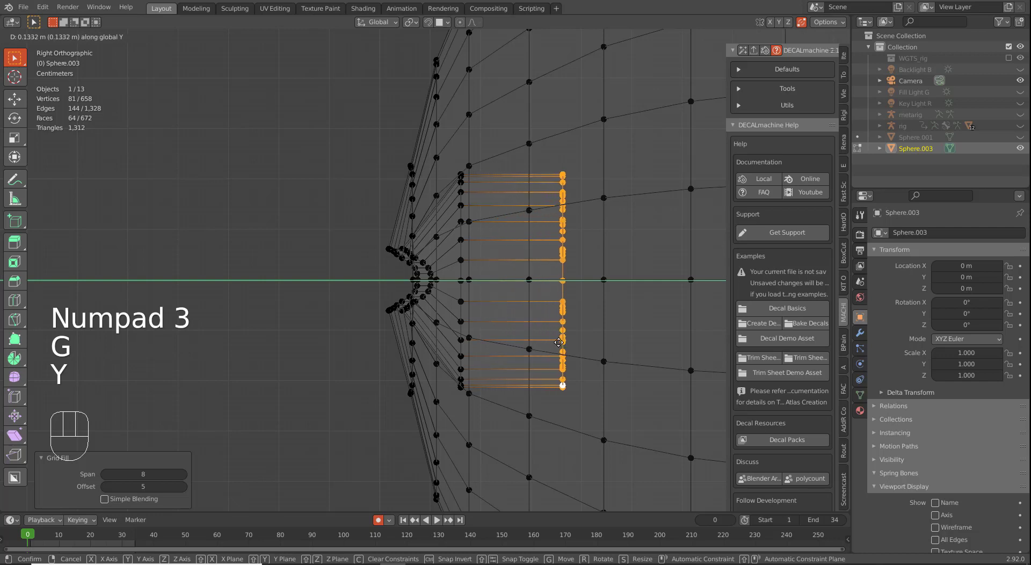
click(554, 342)
key(shift+d)
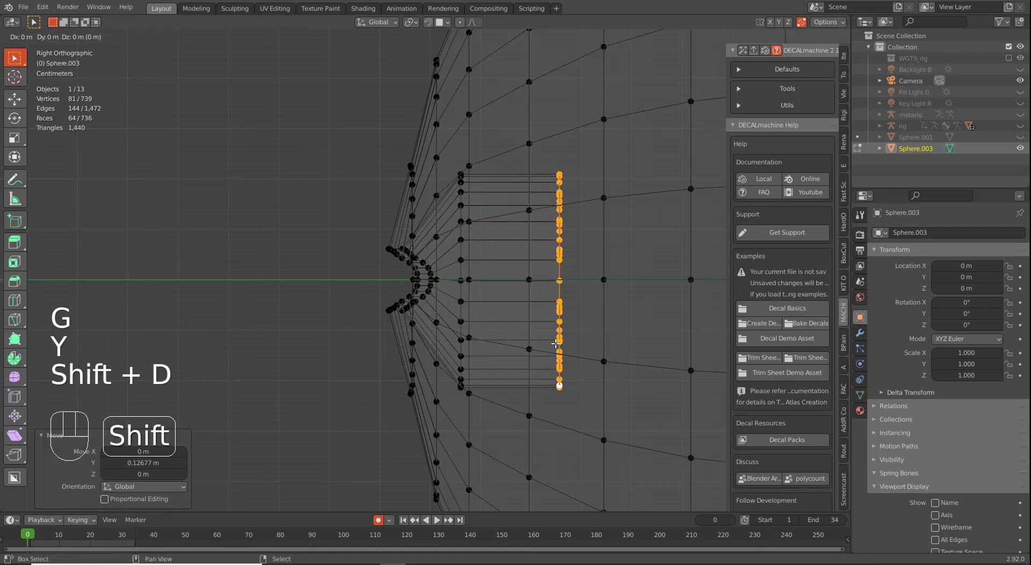
right_click(584, 367)
key(s)
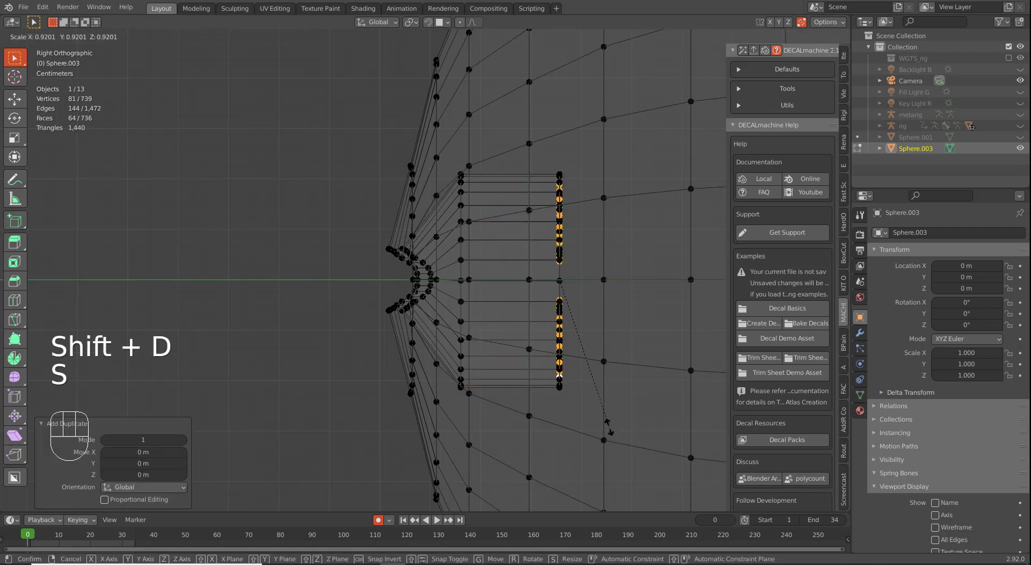
click(594, 397)
key(g)
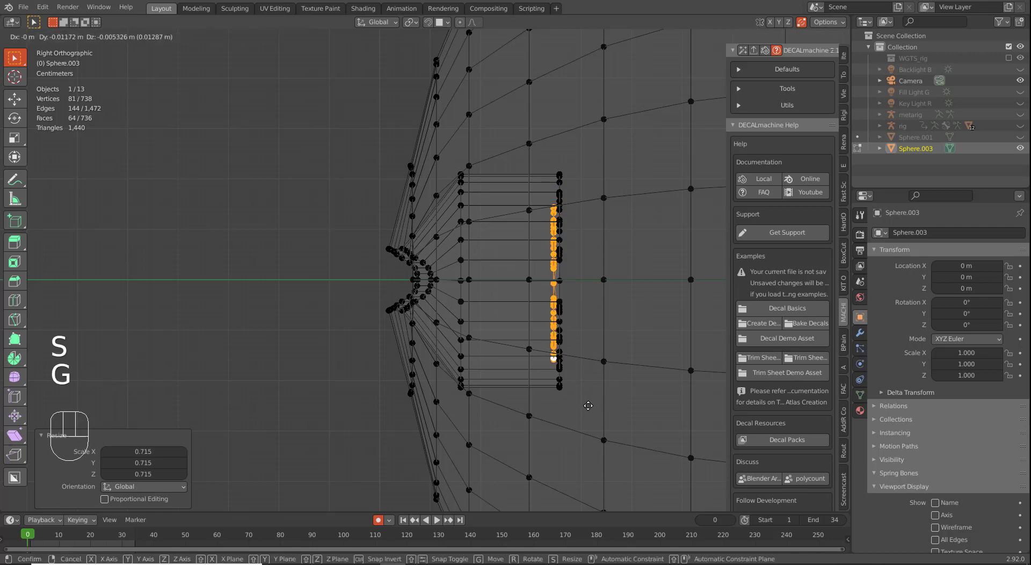
right_click(584, 417)
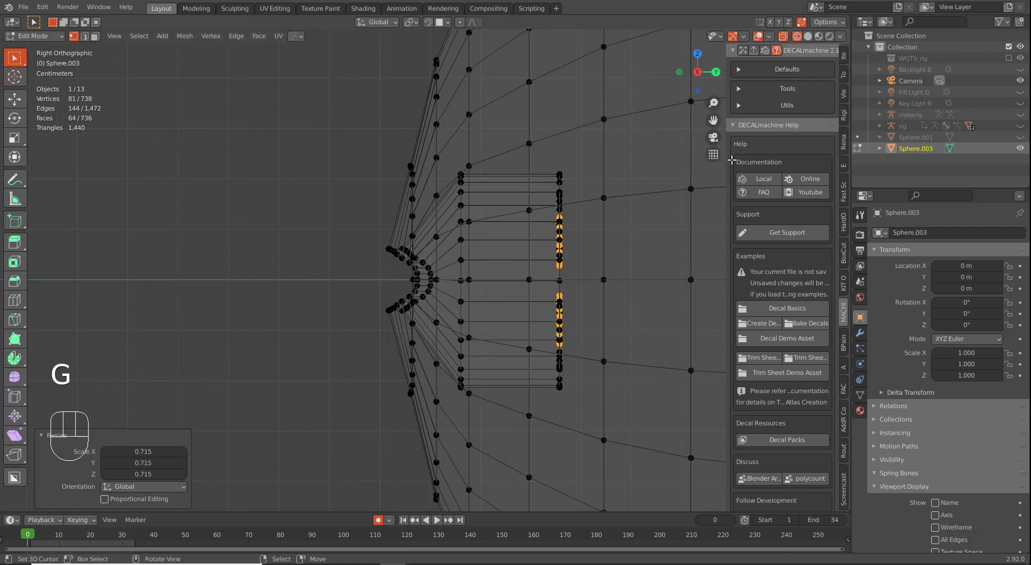
key(ctrl+z)
key(ctrl+z)
key(ctrl+z)
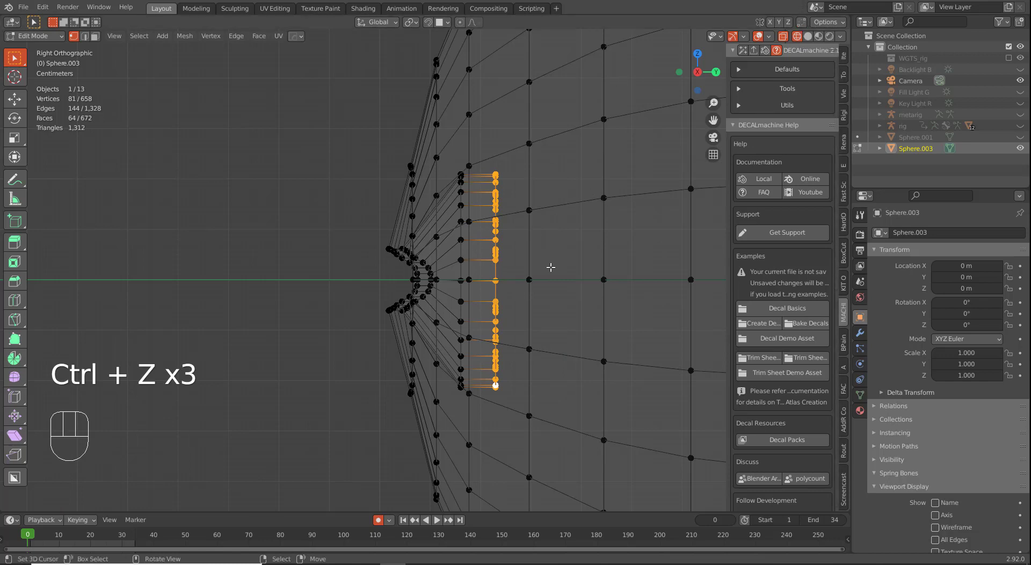
Step: Push the patch outward along Y, duplicate it slightly inward, and shrink the copy to 0.561
key(g)
key(y)
click(638, 279)
key(shift+d)
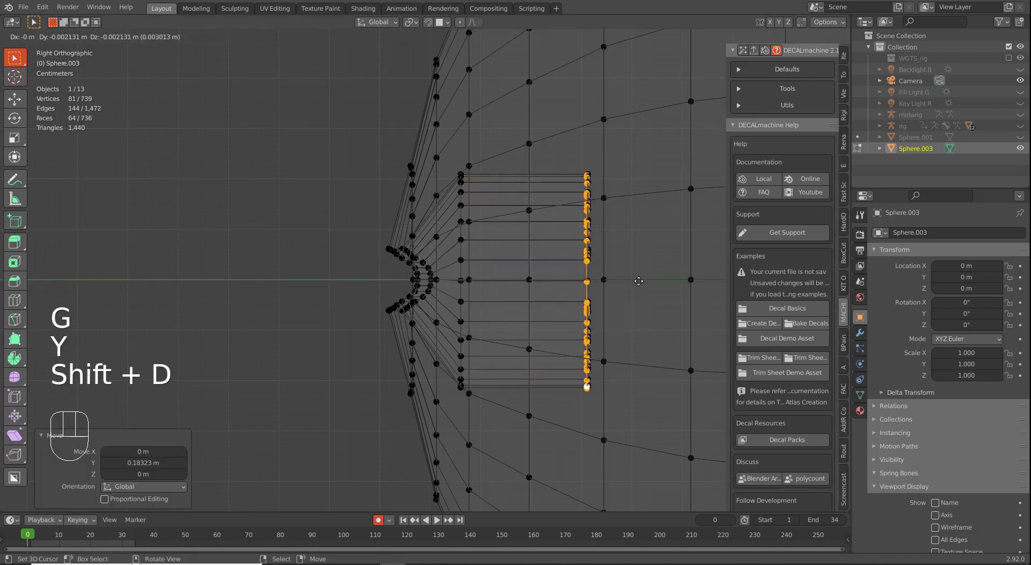
right_click(638, 281)
key(g)
key(y)
click(623, 321)
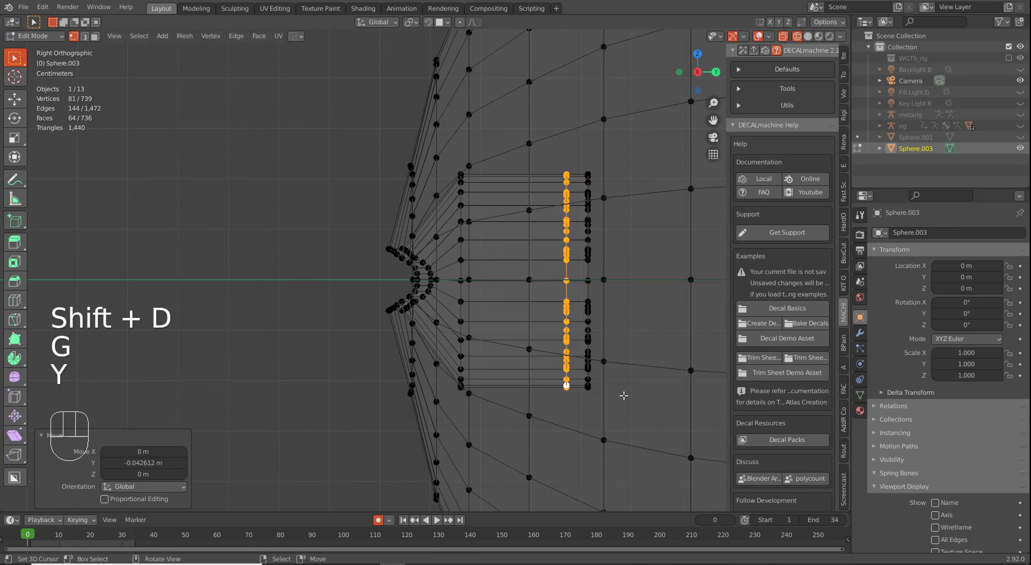
key(s)
click(598, 344)
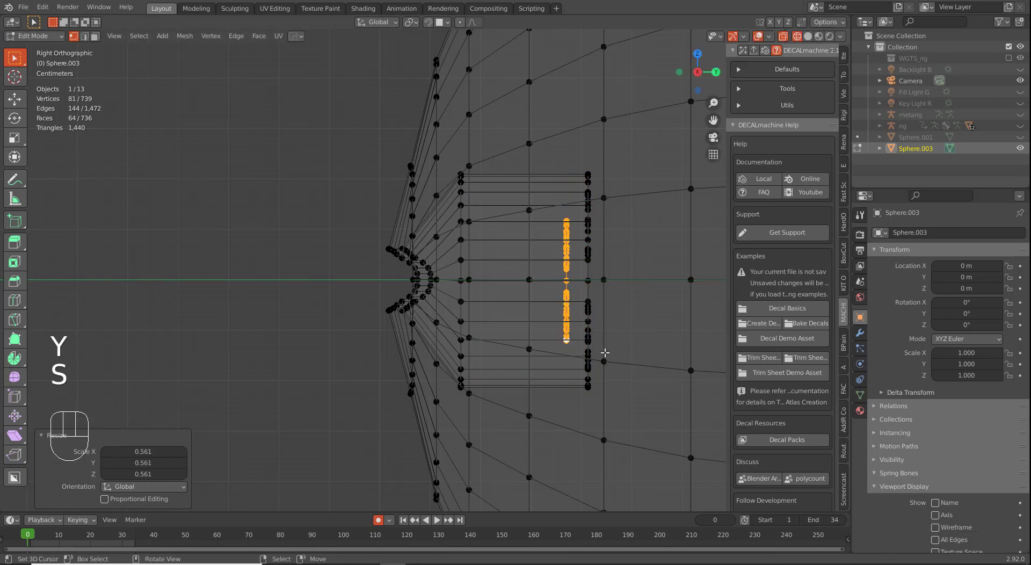
Step: Extrude the smaller patch about 0.10 m inward and smooth the connected eyelid geometry
key(e)
click(508, 366)
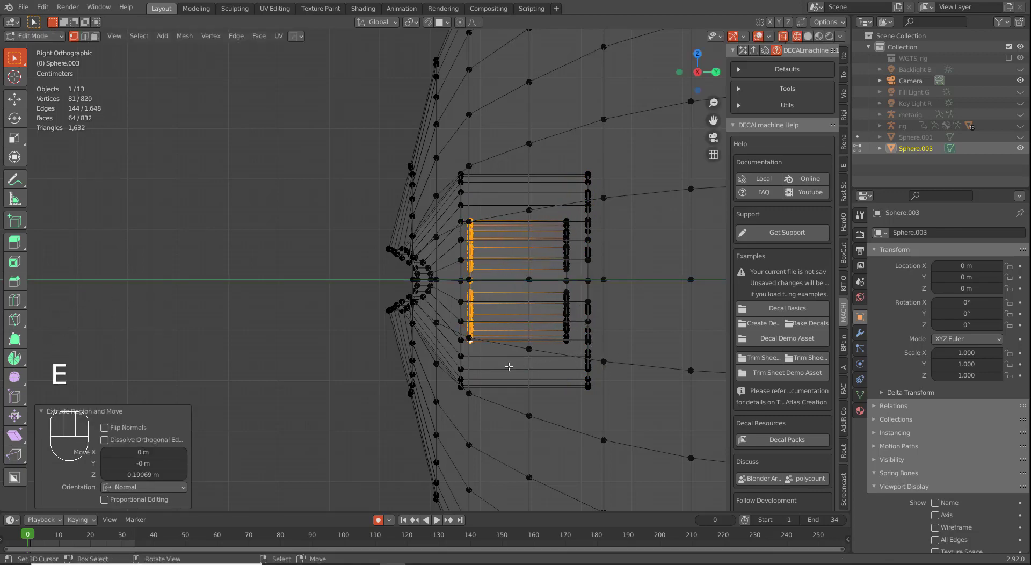
key(ctrl+l)
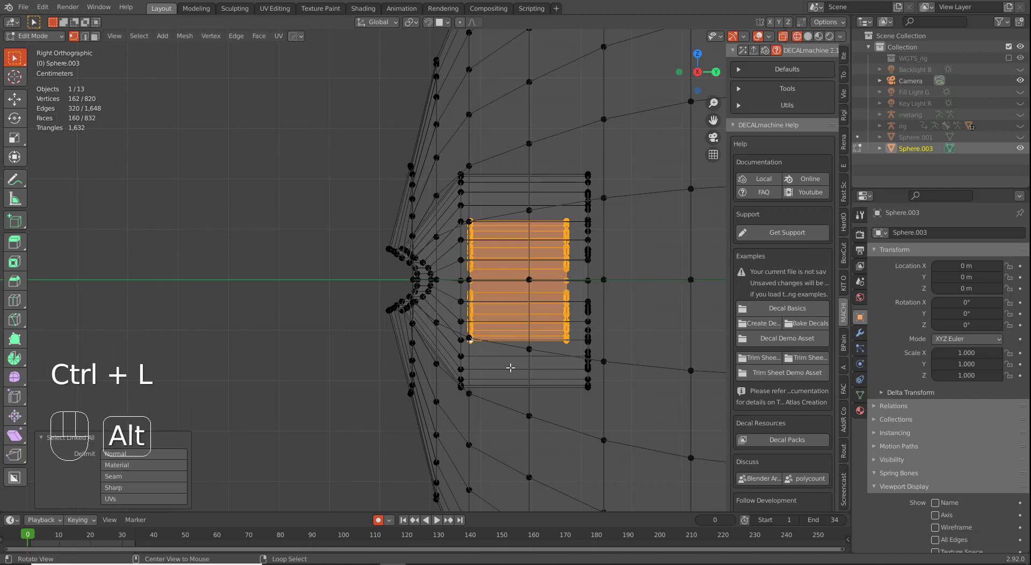
key(alt+q)
key(alt+q)
key(alt+q)
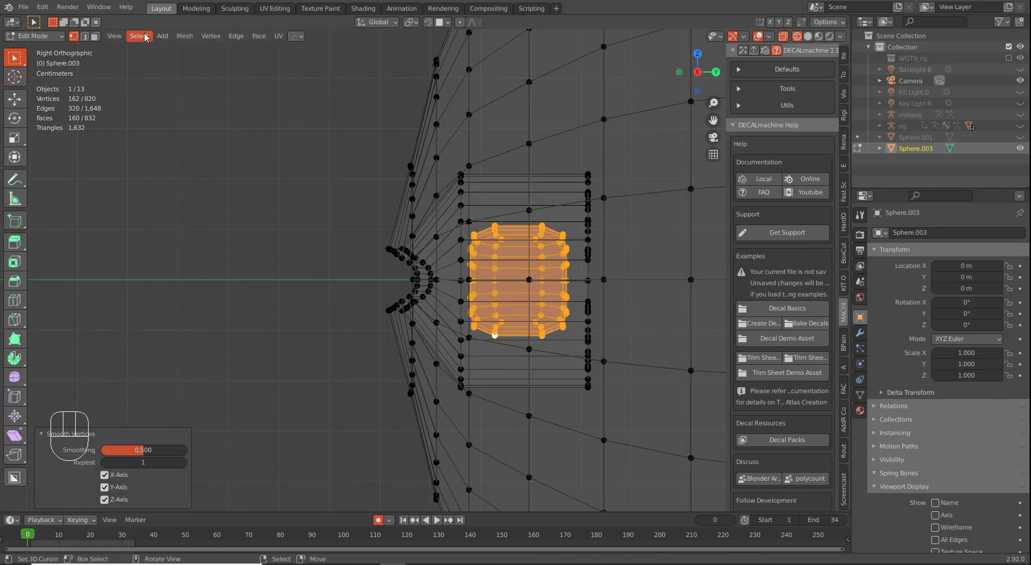
Step: Vertex-smooth the eyelid block with factor 0.5 and scale it along X to about 0.63
click(210, 36)
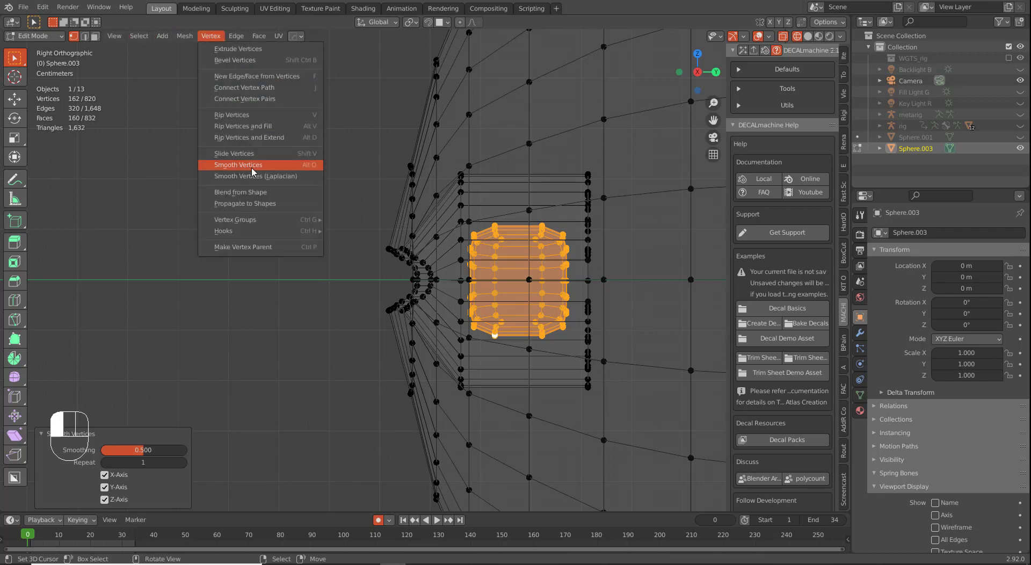
scroll(580, 322, up, 2)
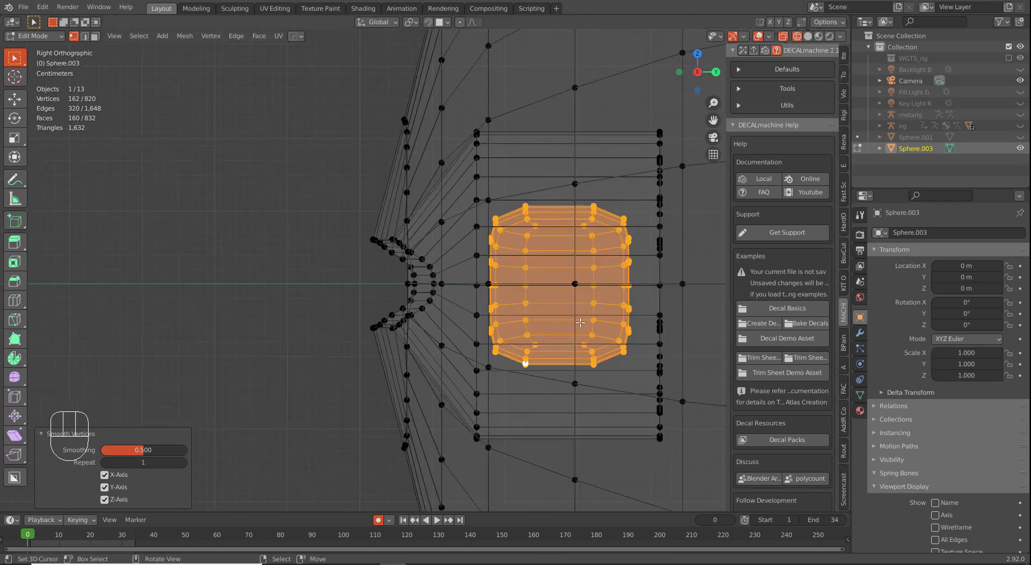
middle_drag(476, 303, 406, 291)
key(KP_1)
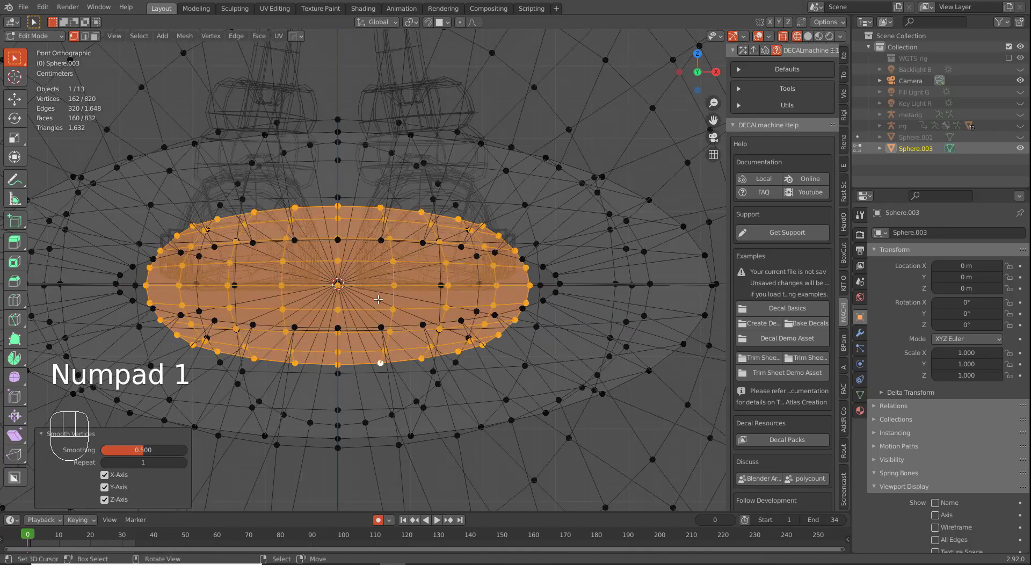
scroll(382, 296, up, 3)
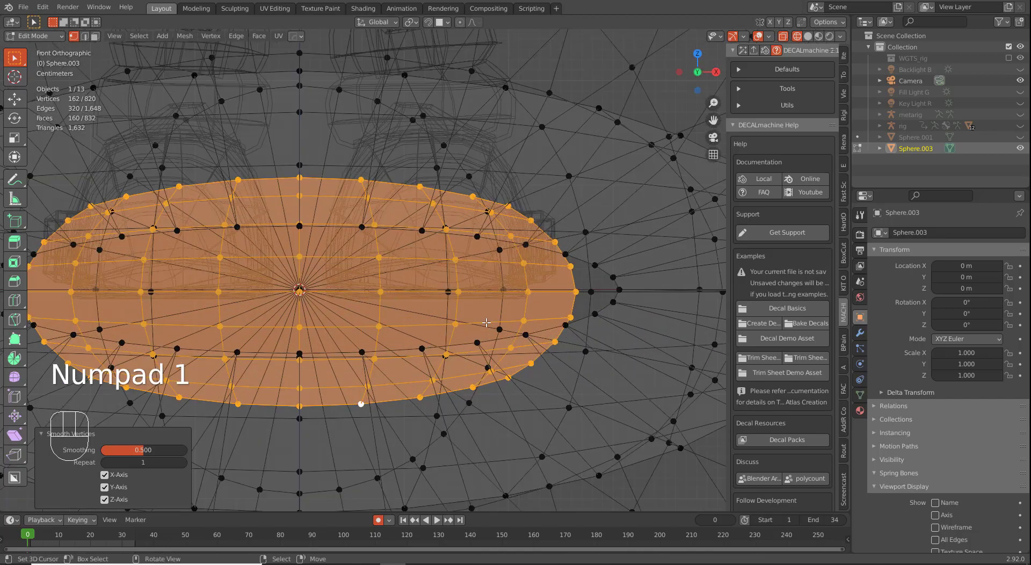
middle_drag(486, 322, 596, 321)
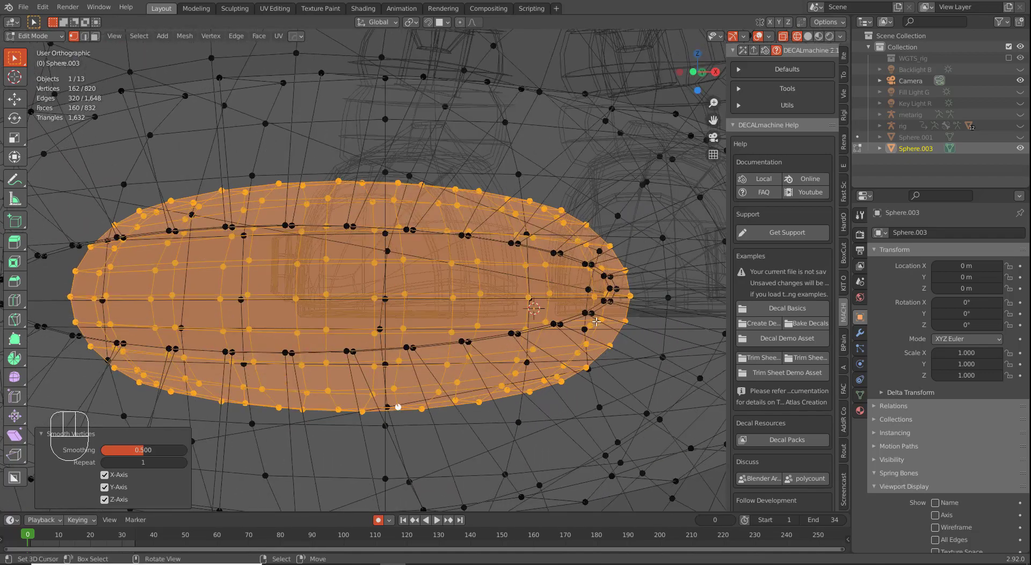
key(s)
key(x)
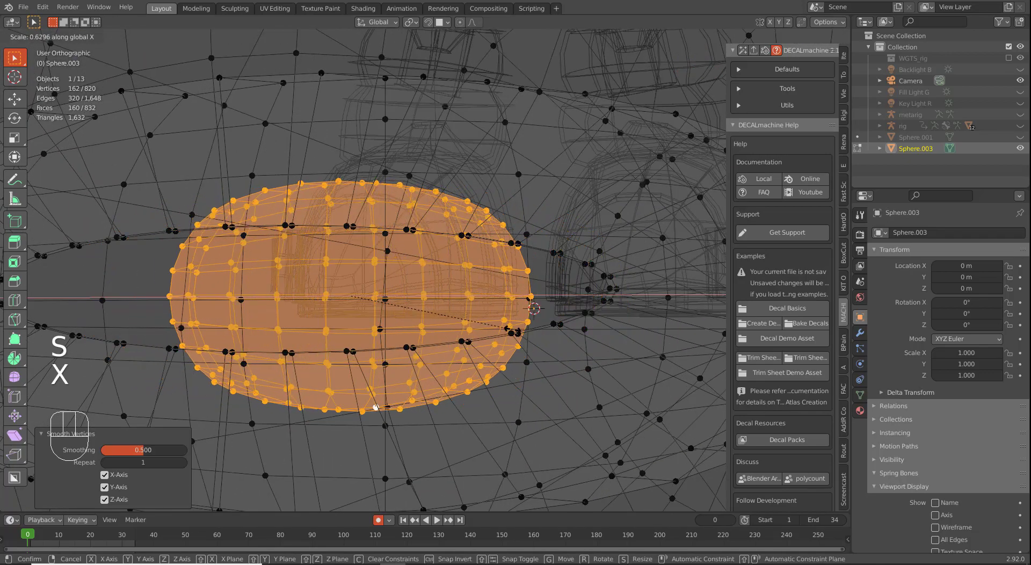
click(439, 356)
middle_drag(439, 356, 376, 349)
Step: Move one eyelid vertex in side view with smooth proportional falloff
click(284, 295)
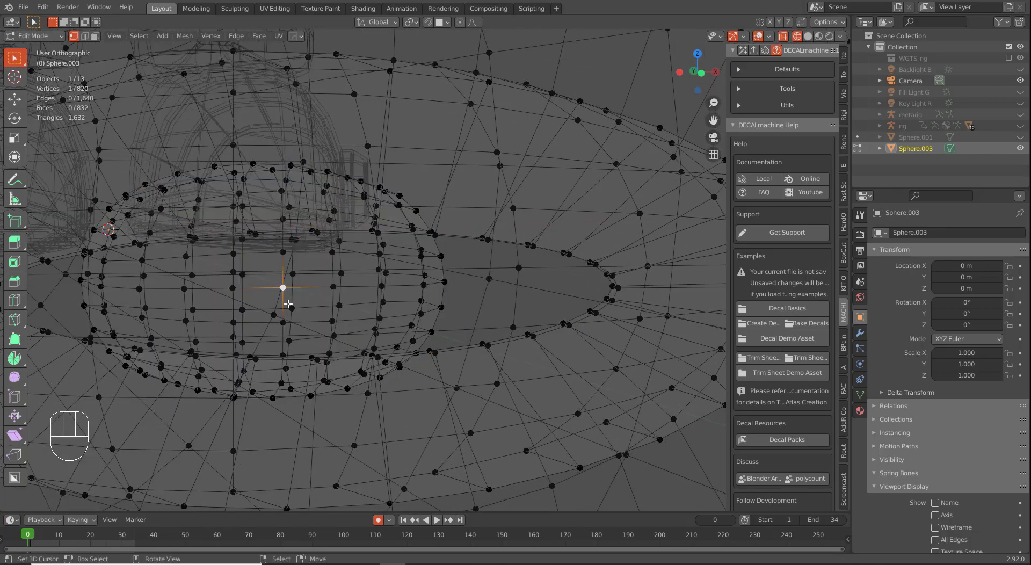
scroll(285, 297, down, 2)
middle_drag(285, 298, 298, 313)
key(KP_3)
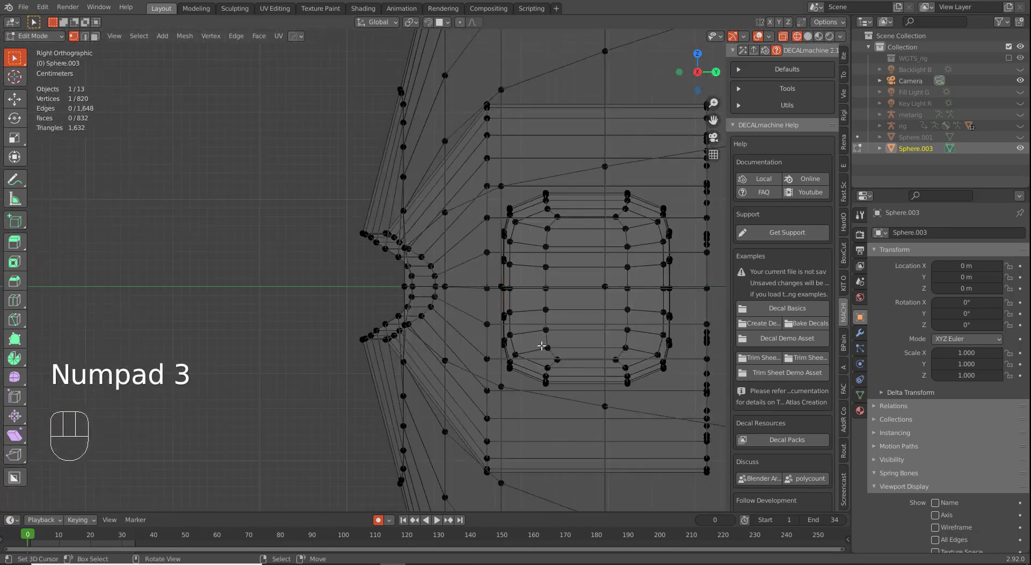
key(g)
key(o)
key(g)
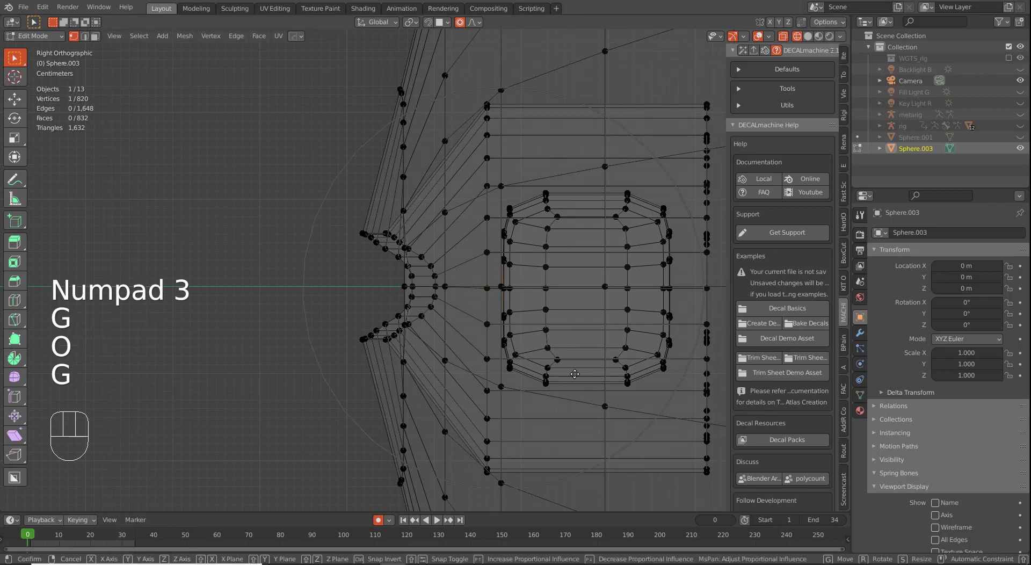
click(495, 373)
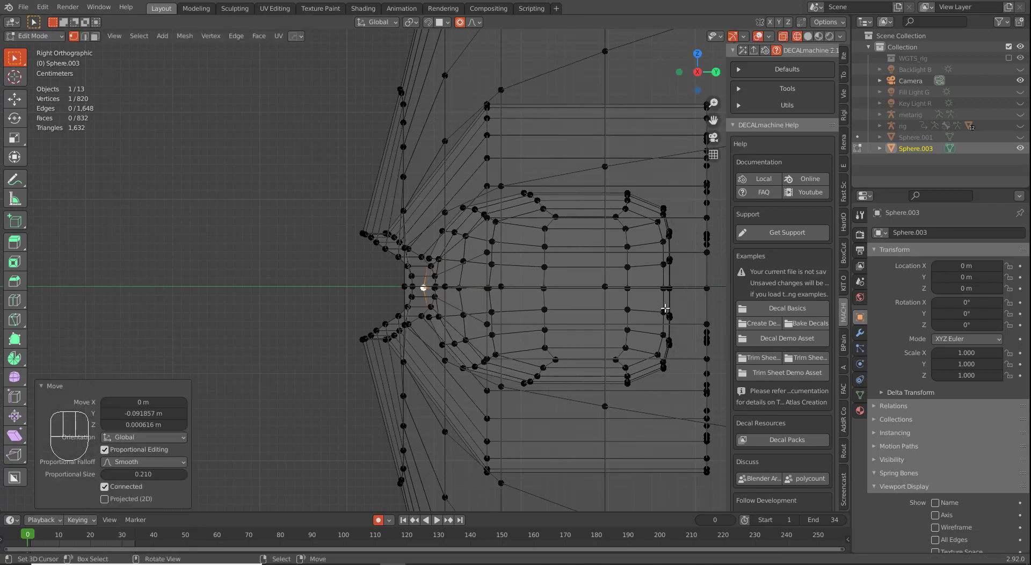
Step: Add a loop cut on the inner ring of the eyelid tube, redoing a misplaced first cut
key(ctrl+r)
click(583, 357)
right_click(584, 359)
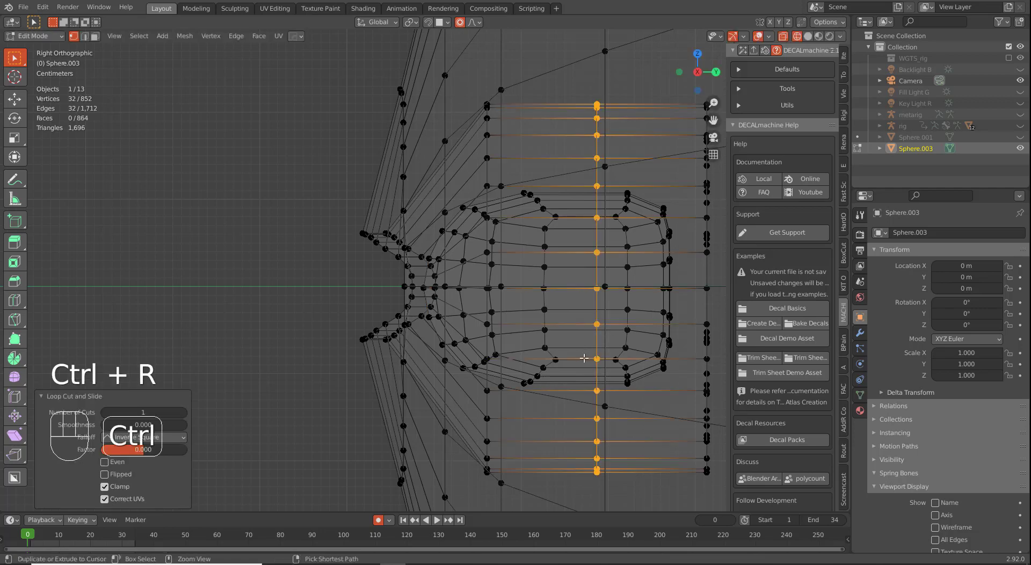
key(ctrl+z)
key(ctrl+r)
click(579, 359)
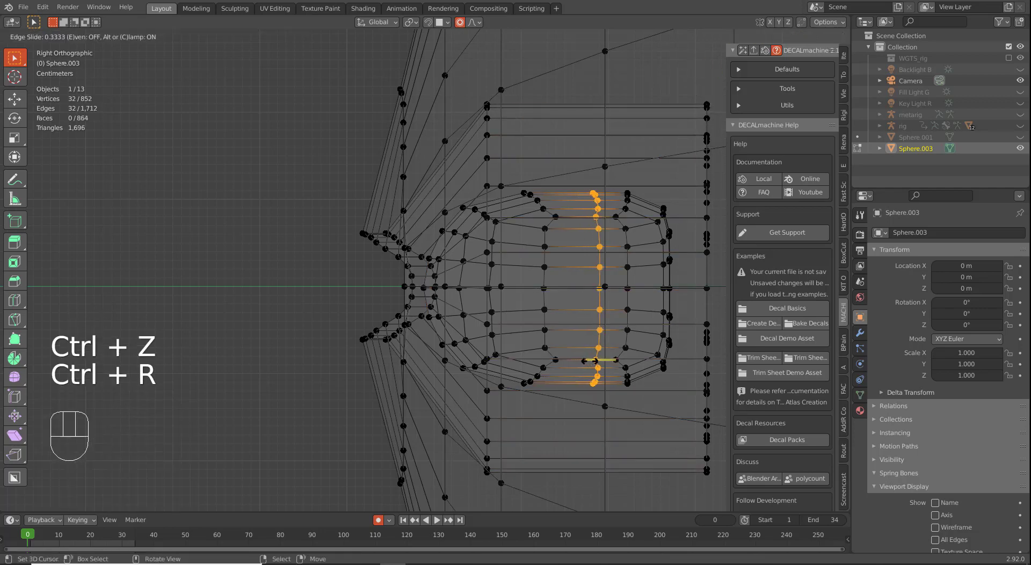
click(593, 360)
Step: Select the inner face loop, scale it to 0.505, and move it about 0.062 m along Y
key(3)
alt+right_click(609, 351)
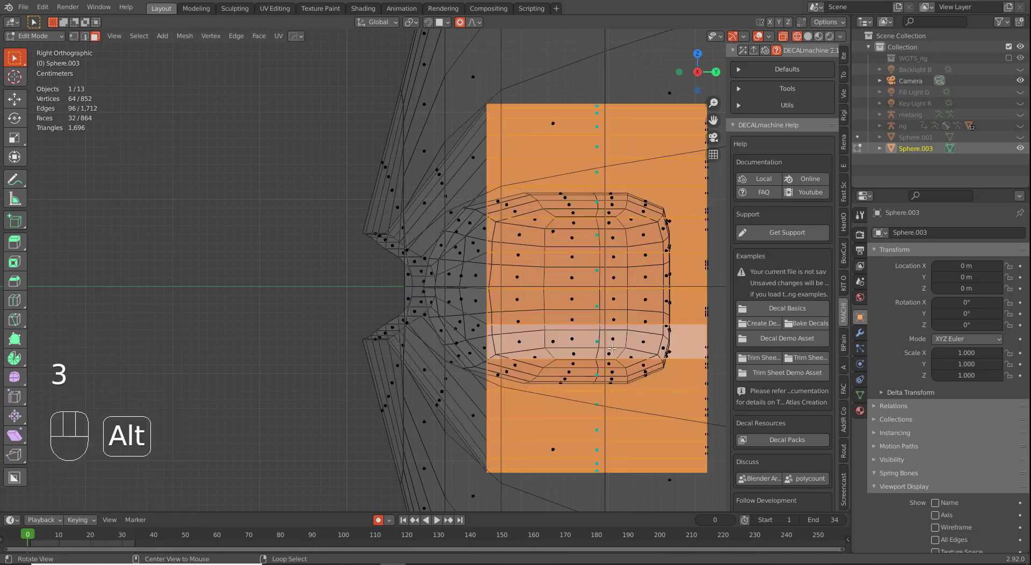
alt+right_click(612, 348)
key(s)
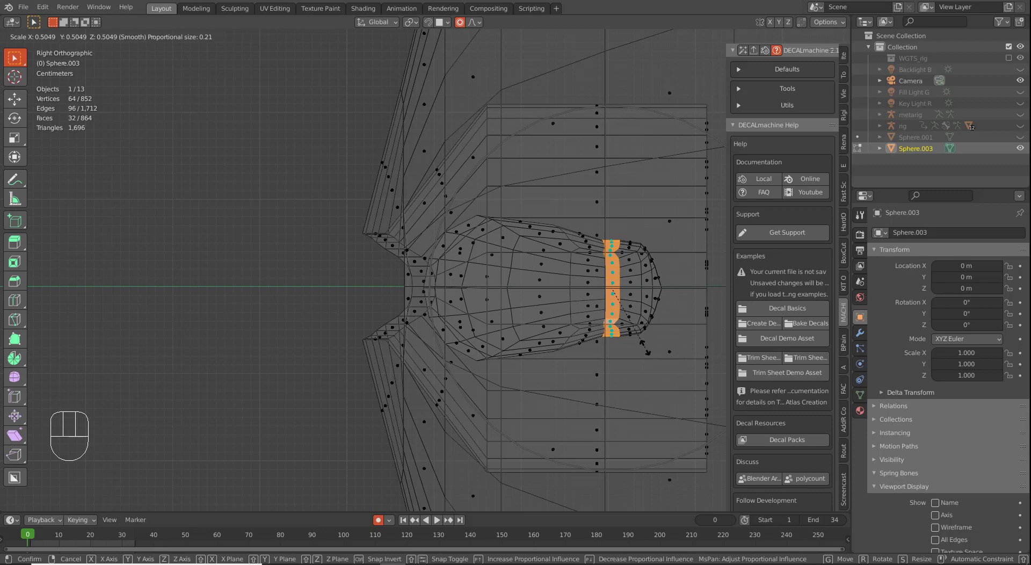
click(646, 352)
key(g)
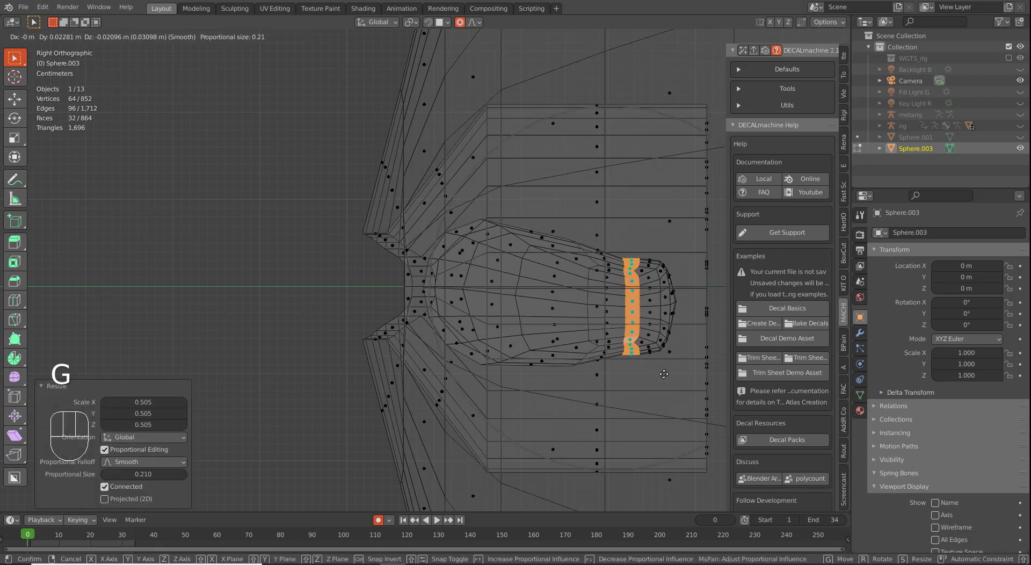
scroll(690, 395, down, 1)
click(697, 384)
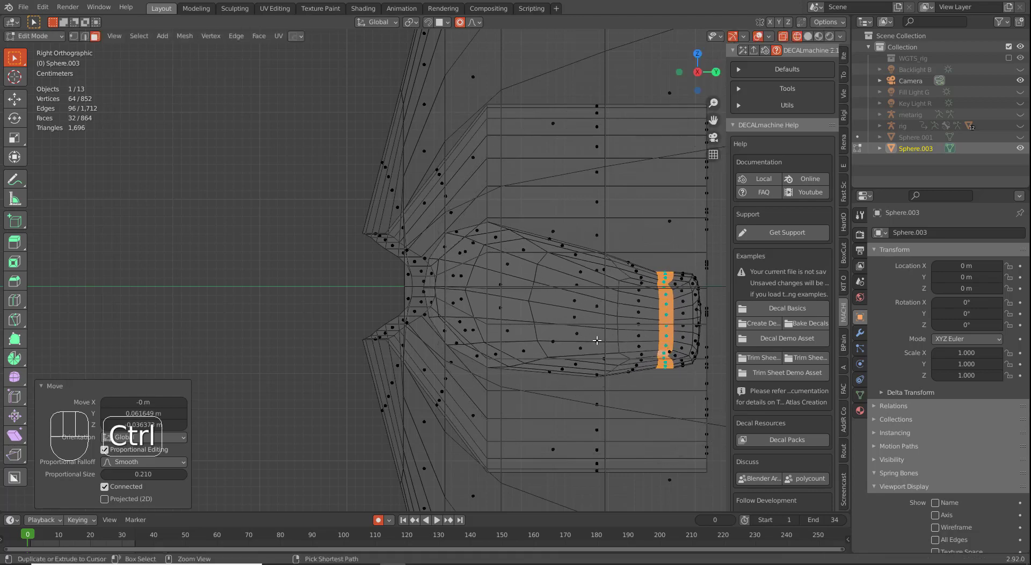
key(ctrl+r)
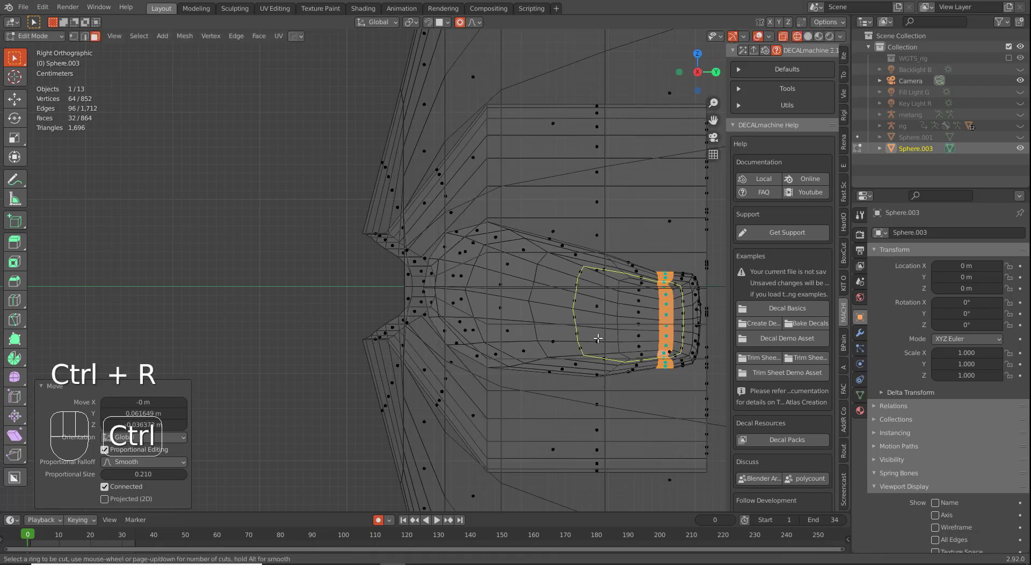
Step: Add an edge loop near the tube end and slide it to the left
click(631, 317)
right_click(632, 316)
key(g)
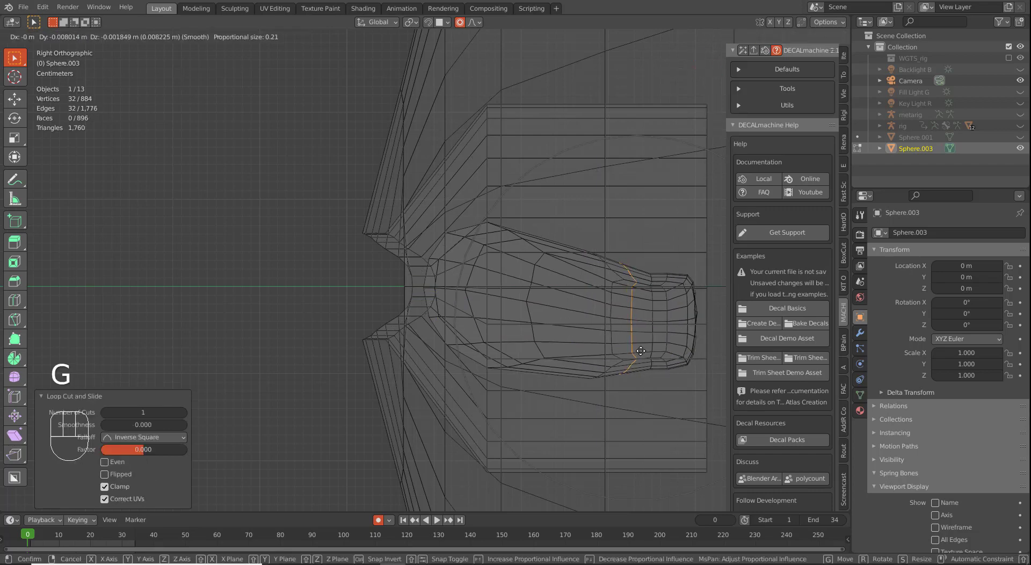
scroll(633, 346, up, 5)
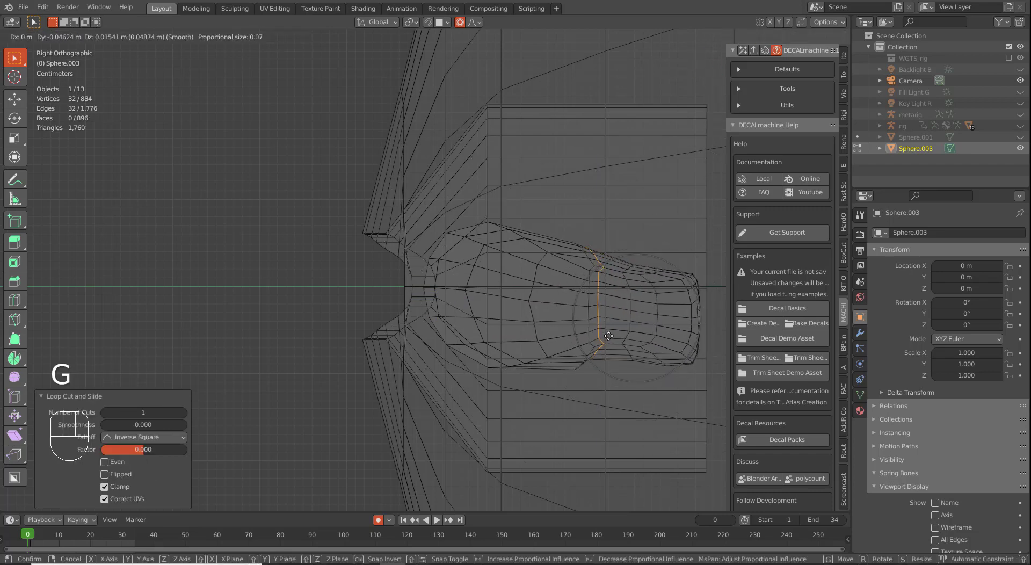
click(623, 325)
Step: Reposition two vertical edge loops of the tube with proportional falloff
alt+click(623, 299)
alt+click(627, 315)
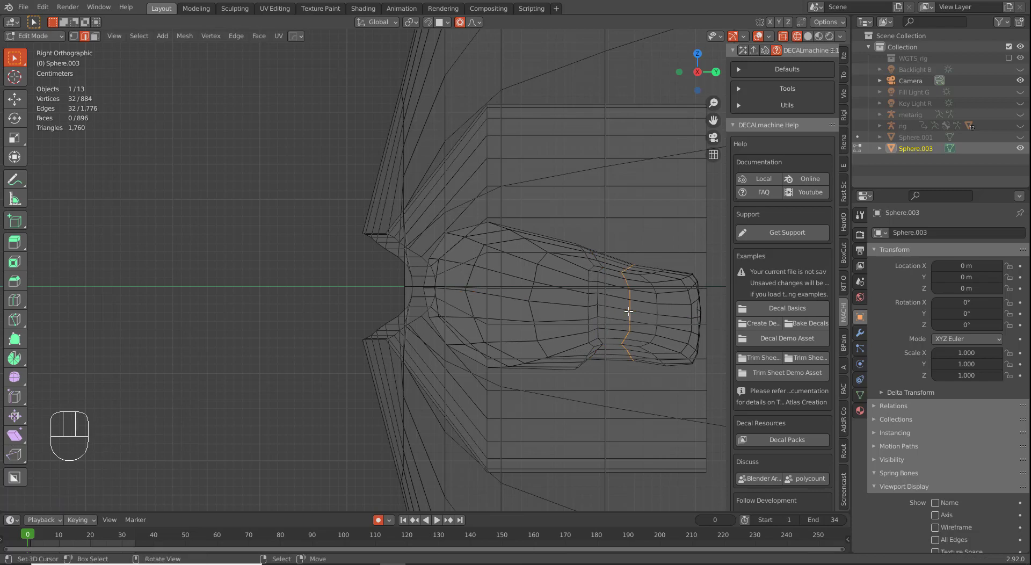
key(g)
click(642, 316)
alt+click(603, 302)
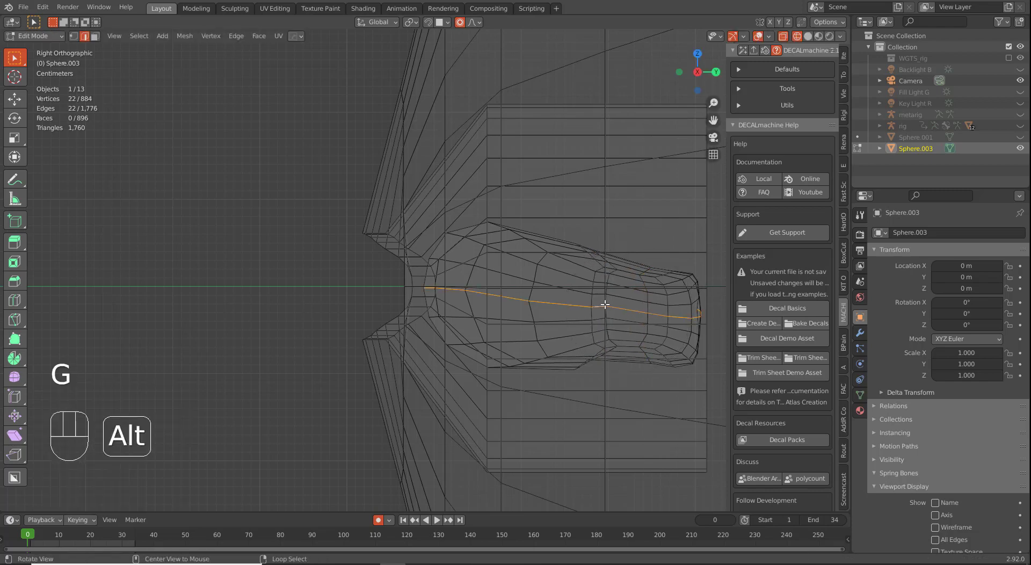
alt+click(605, 304)
alt+click(605, 301)
key(g)
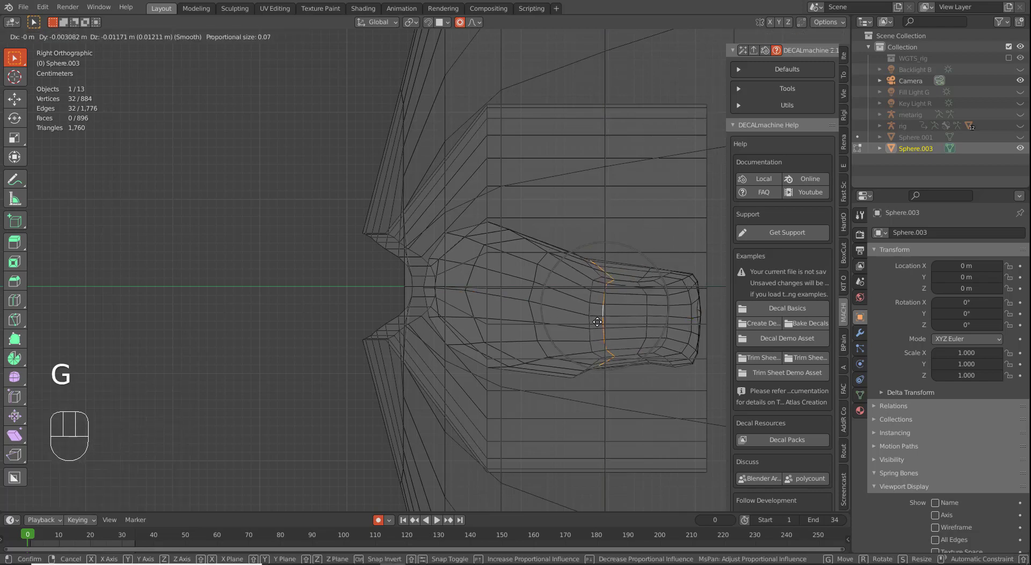
click(595, 329)
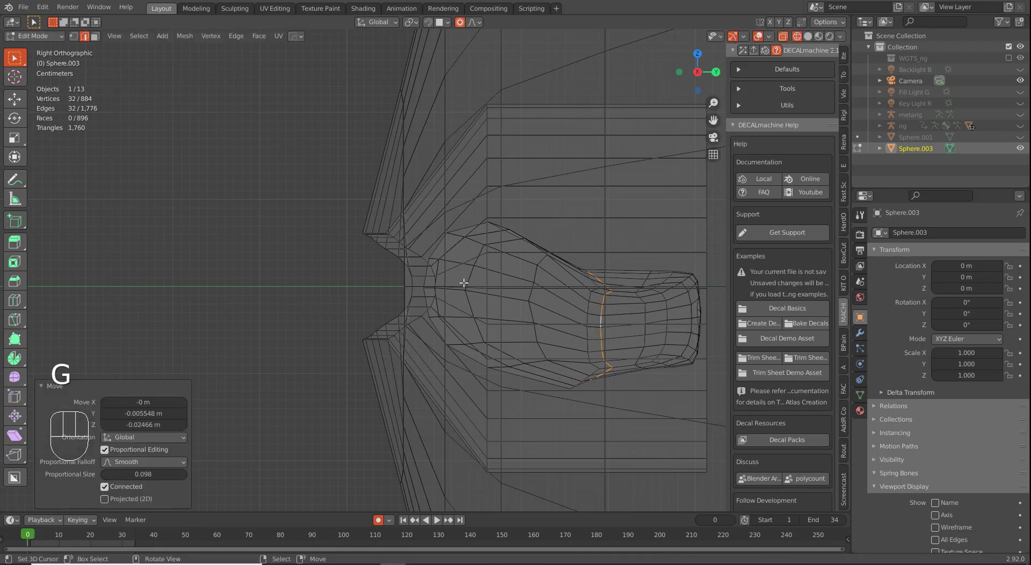
Step: Move the inner corner vertex about -0.040 m in Z with wide smooth falloff, then check the shell from the front
key(1)
click(424, 291)
key(g)
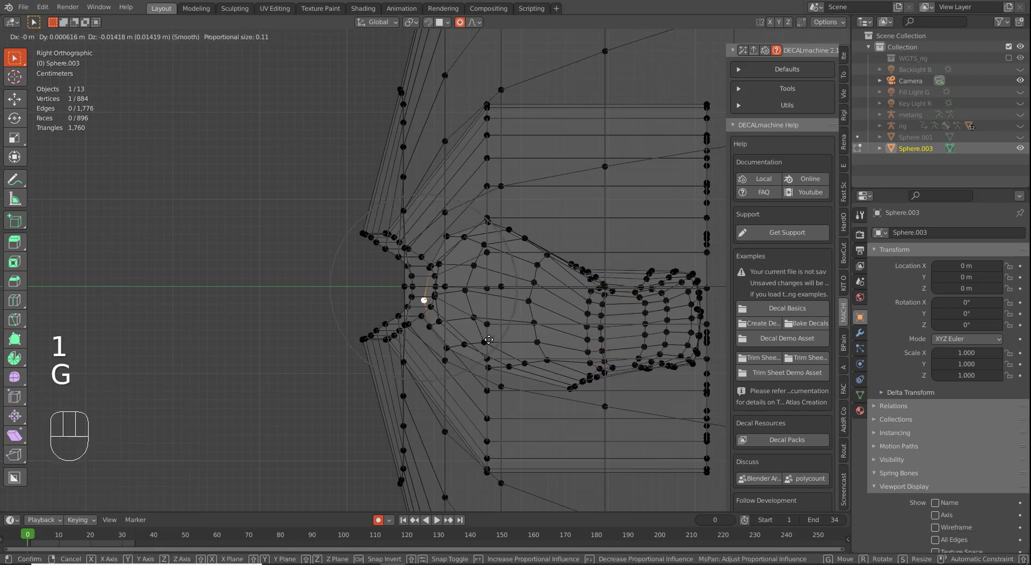
scroll(489, 340, down, 14)
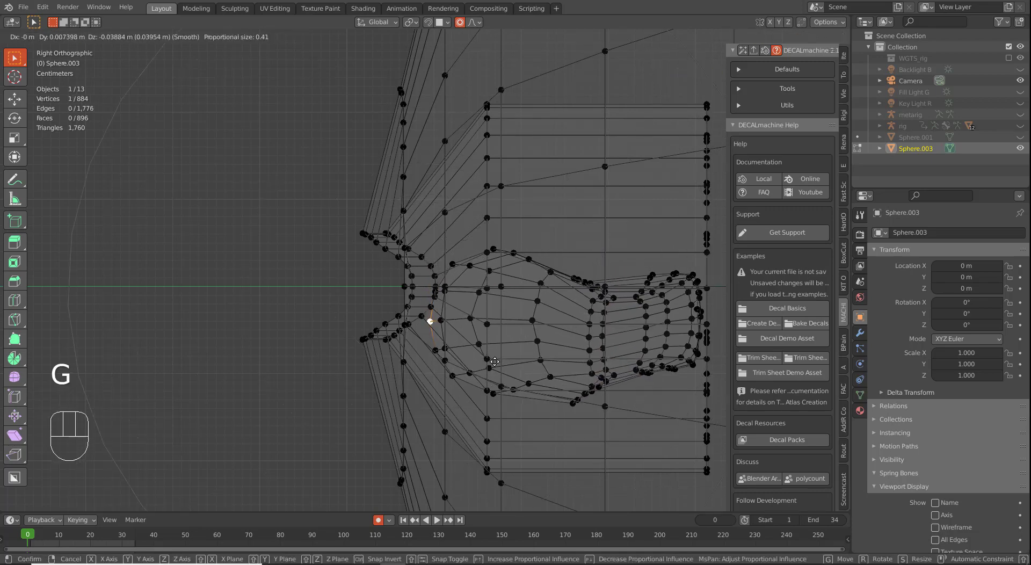
scroll(495, 362, down, 1)
click(497, 363)
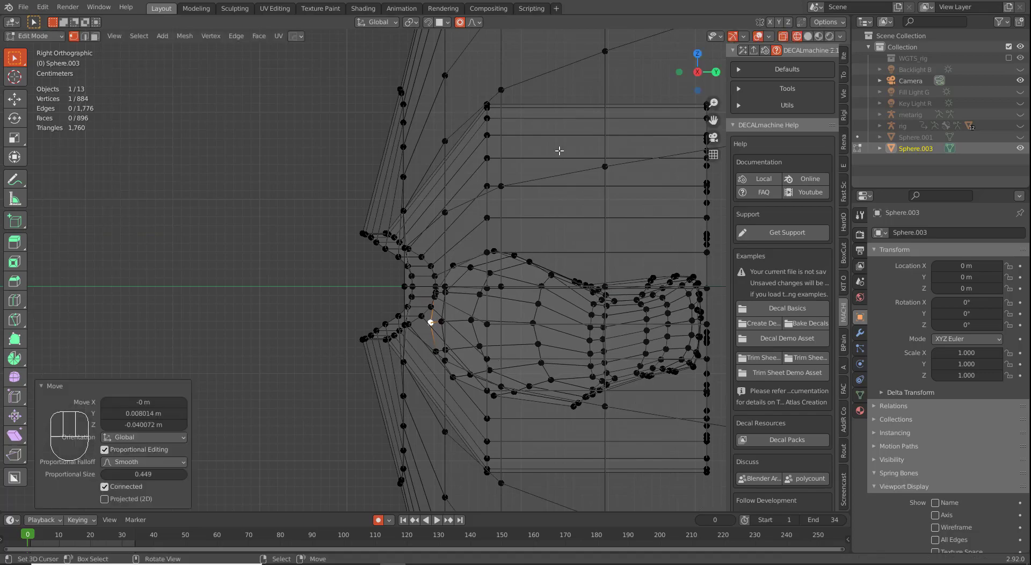
key(3)
middle_drag(509, 195, 554, 255)
scroll(557, 169, down, 3)
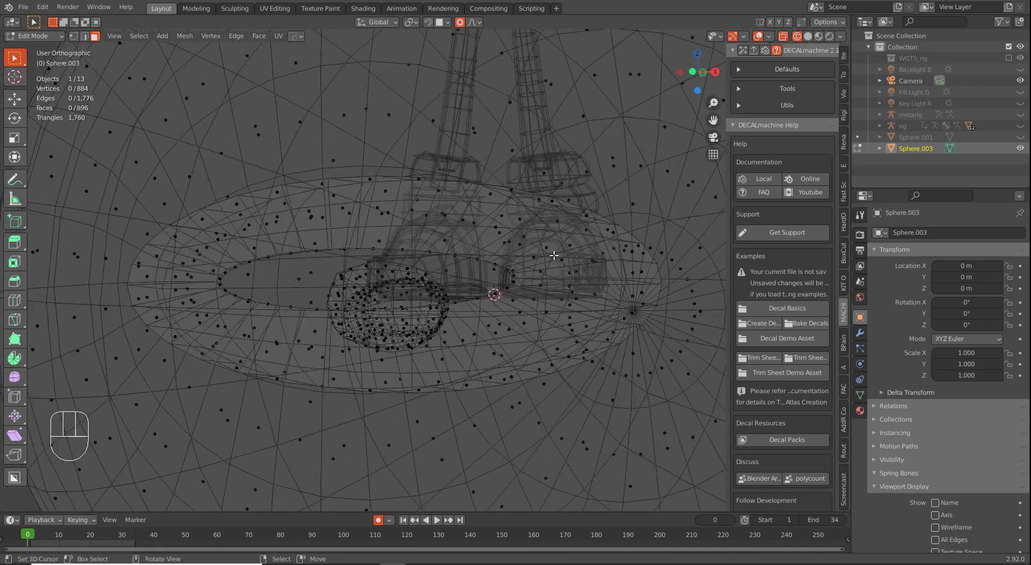
key(KP_1)
Step: Select the face strips above and below the eye opening with box selections from the side view
scroll(436, 310, up, 4)
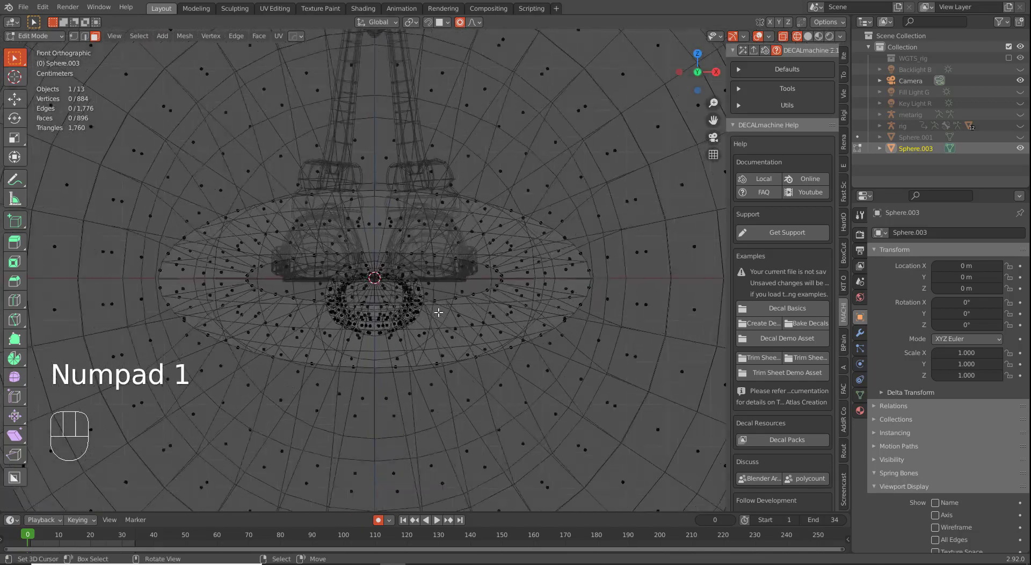
middle_drag(506, 258, 437, 258)
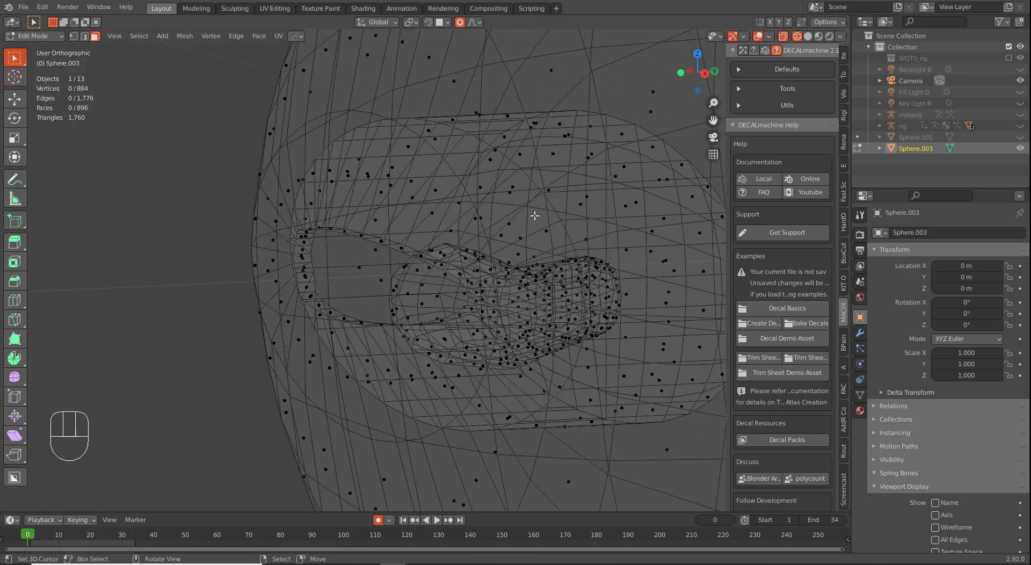
middle_drag(594, 208, 590, 188)
right_click(604, 157)
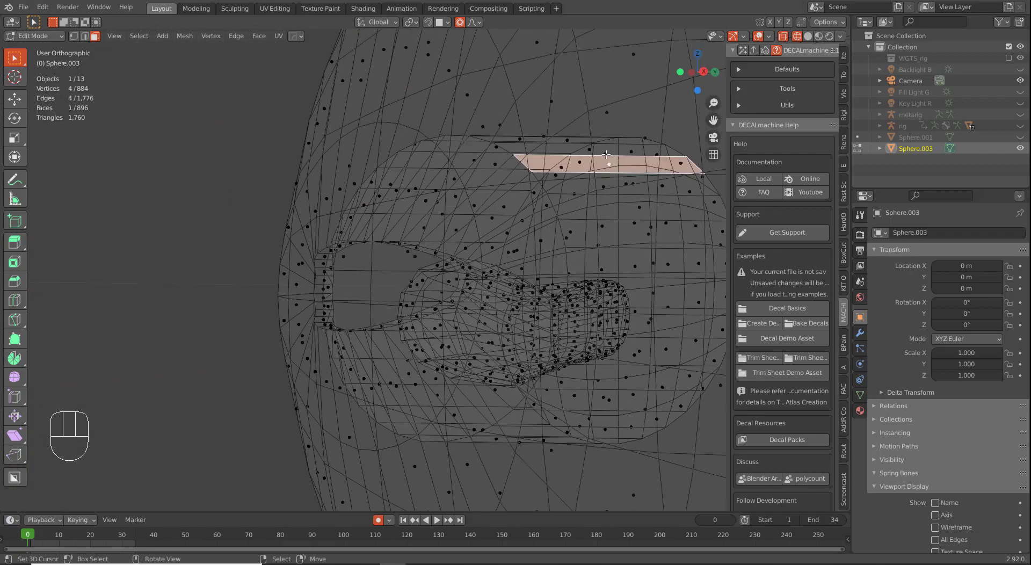
shift+right_click(588, 149)
key(KP_3)
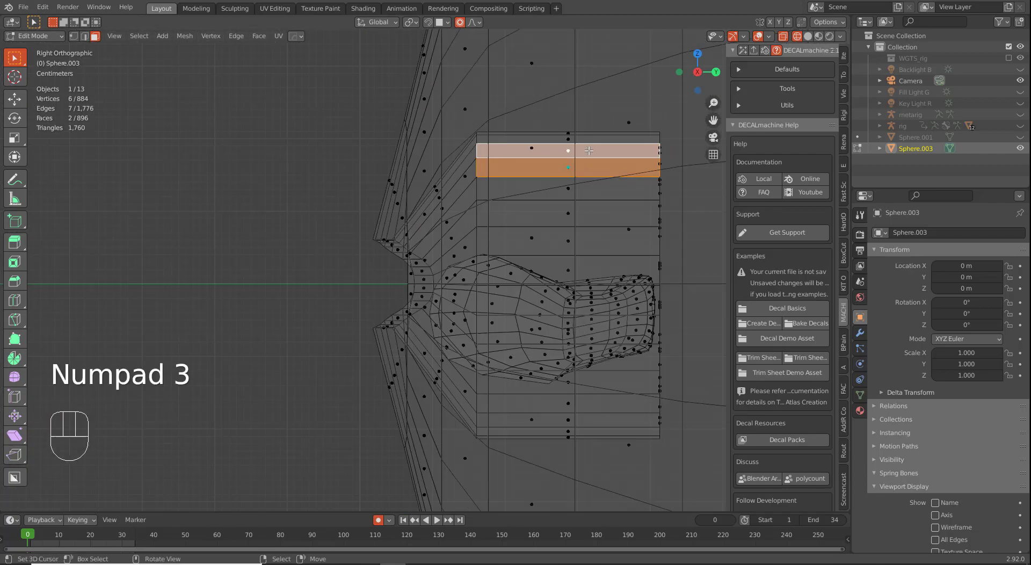
key(b)
drag(562, 130, 576, 159)
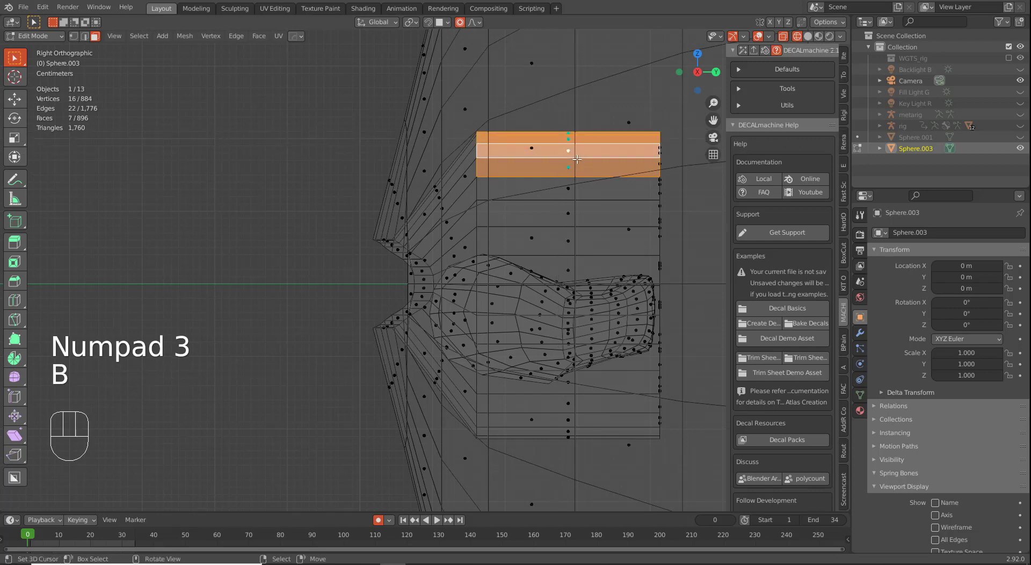
key(b)
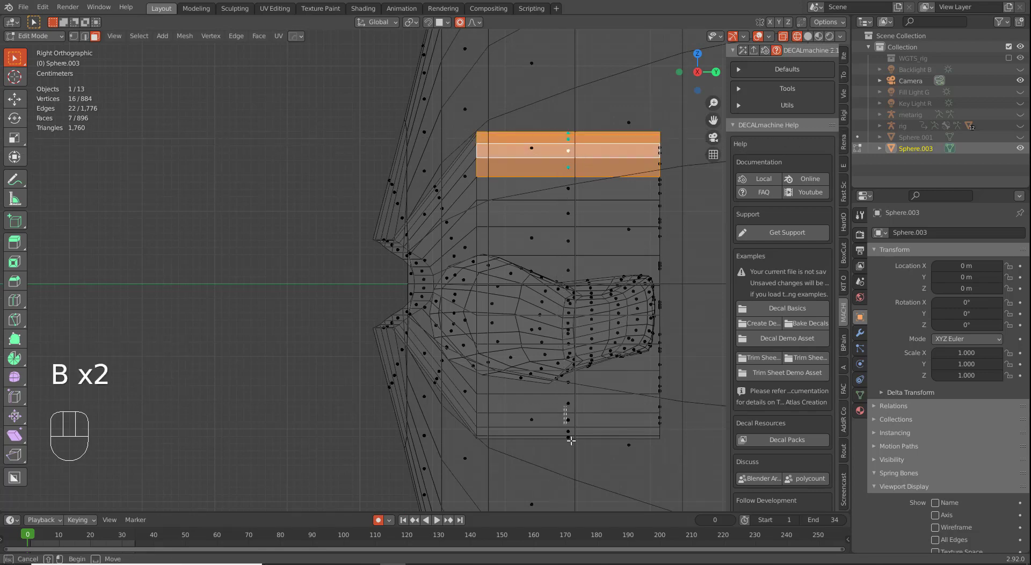
drag(571, 441, 573, 446)
key(b)
drag(564, 394, 573, 424)
Step: Add the upper strip's two end faces and duplicate all selected strips with Shift+D
scroll(478, 352, down, 2)
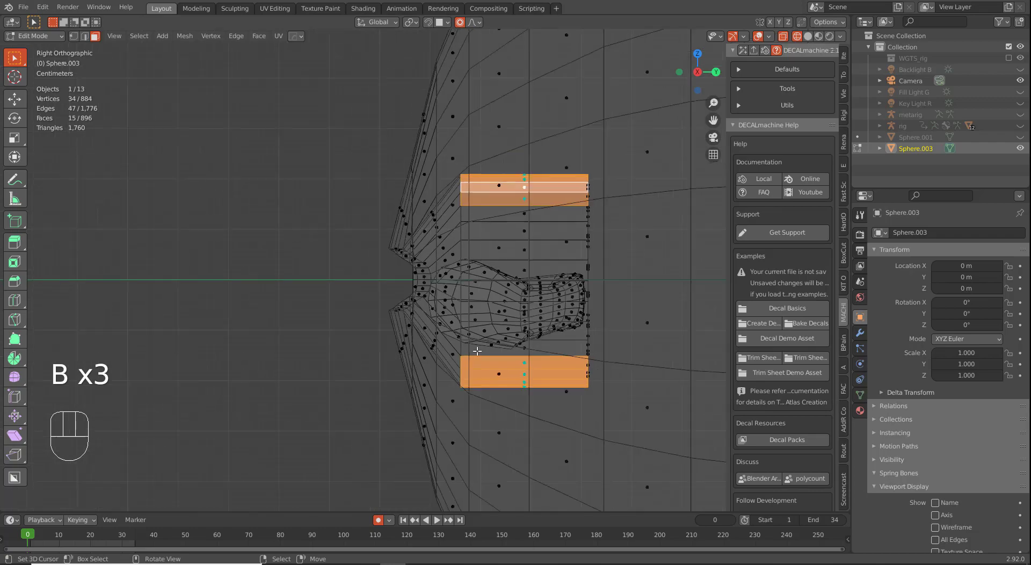
middle_drag(477, 350, 547, 355)
key(KP_1)
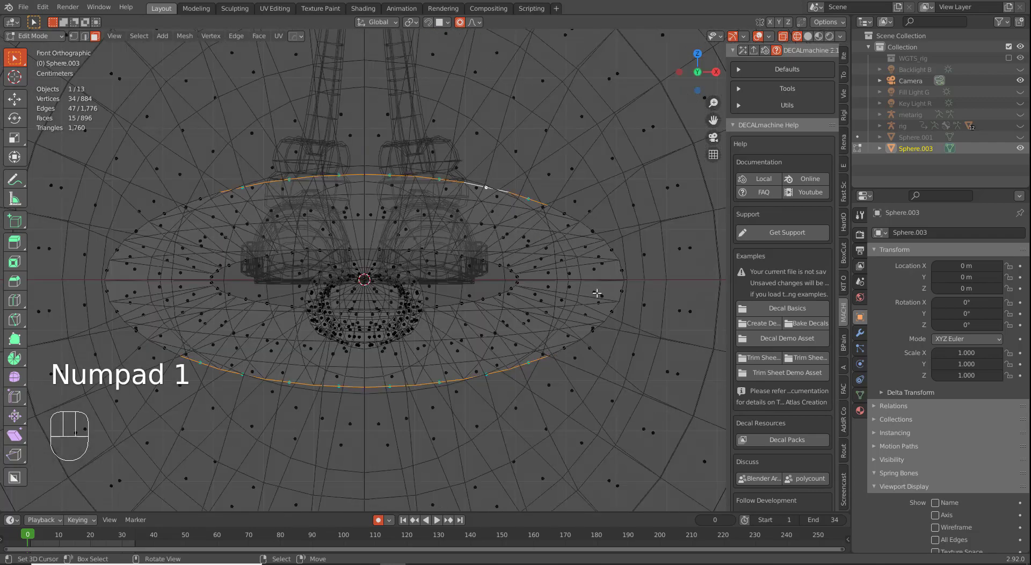
middle_drag(570, 203, 570, 225)
shift+click(562, 194)
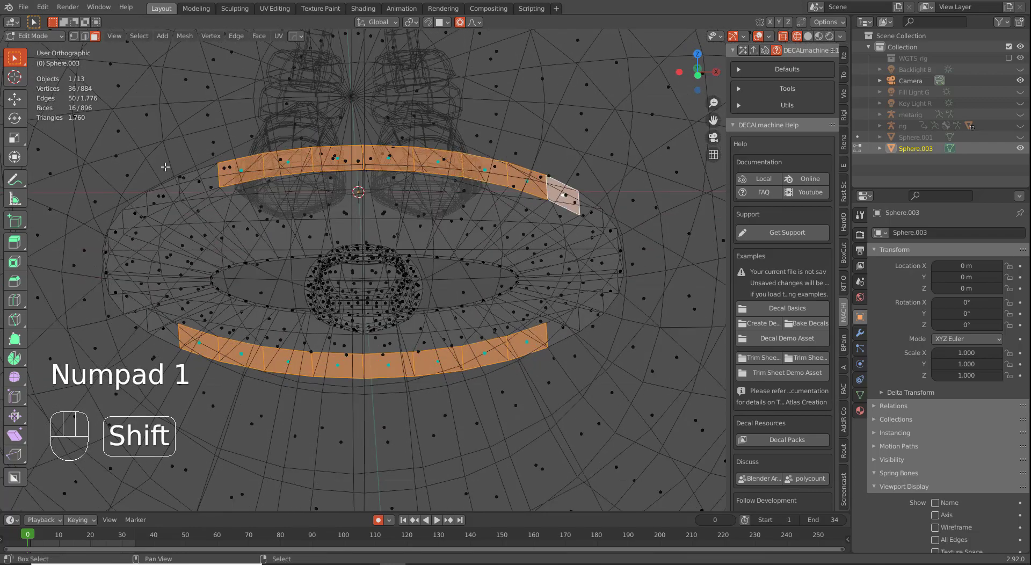
shift+click(199, 185)
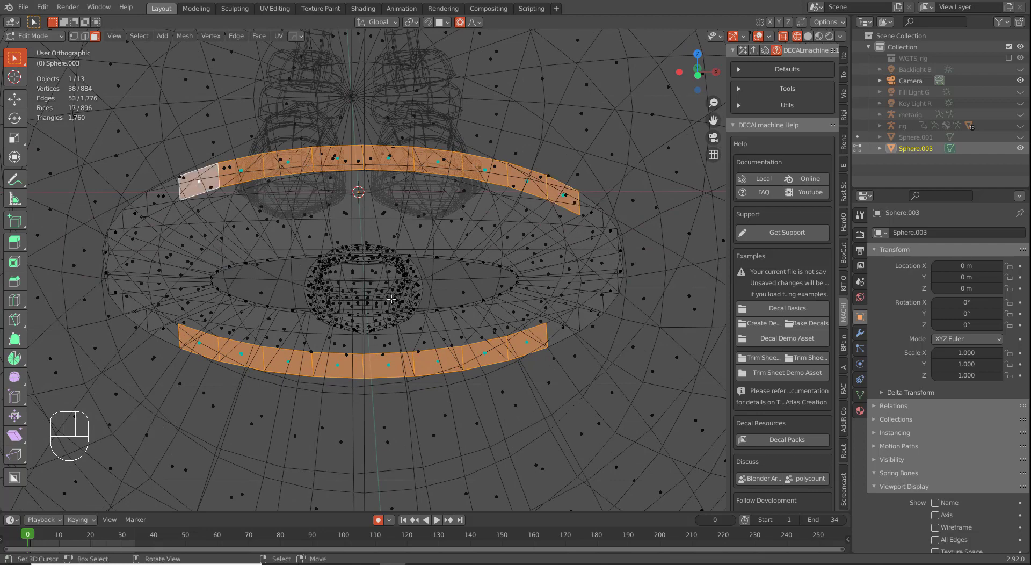
key(KP_1)
key(shift+d)
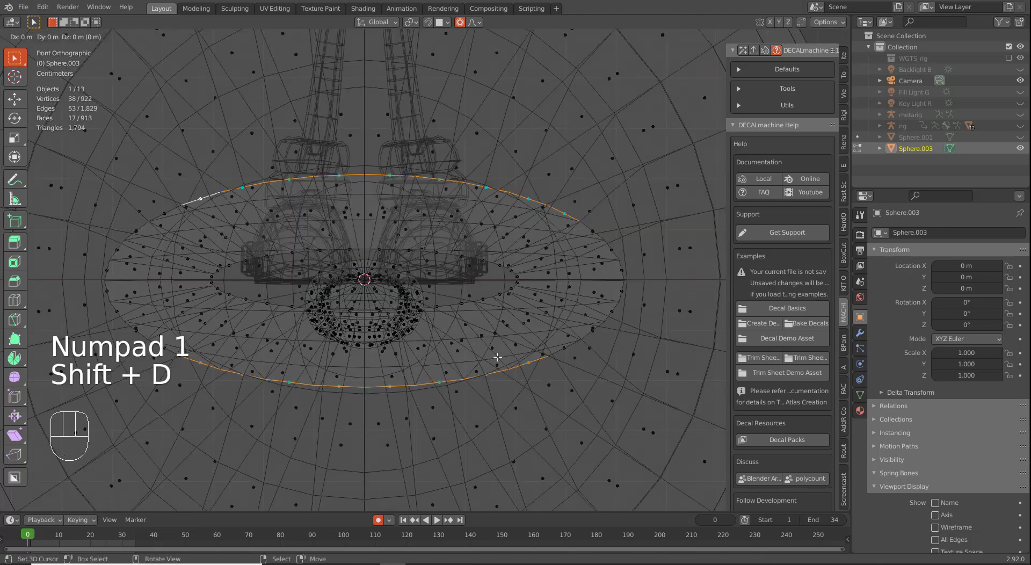
Step: Keep the duplicate in place, squash it slightly along Z, extrude, and turn off proportional editing
right_click(541, 403)
key(s)
key(z)
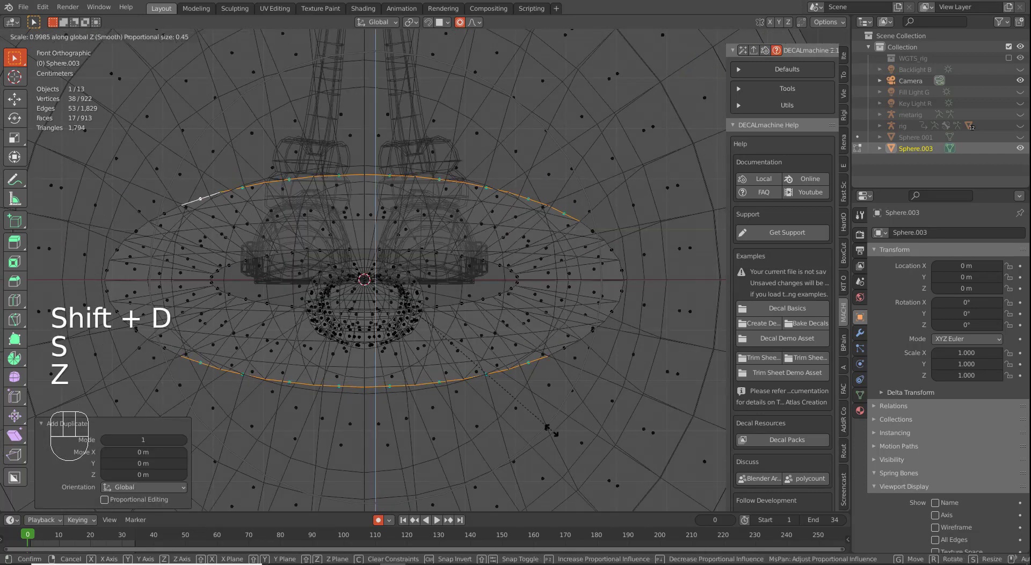
click(547, 421)
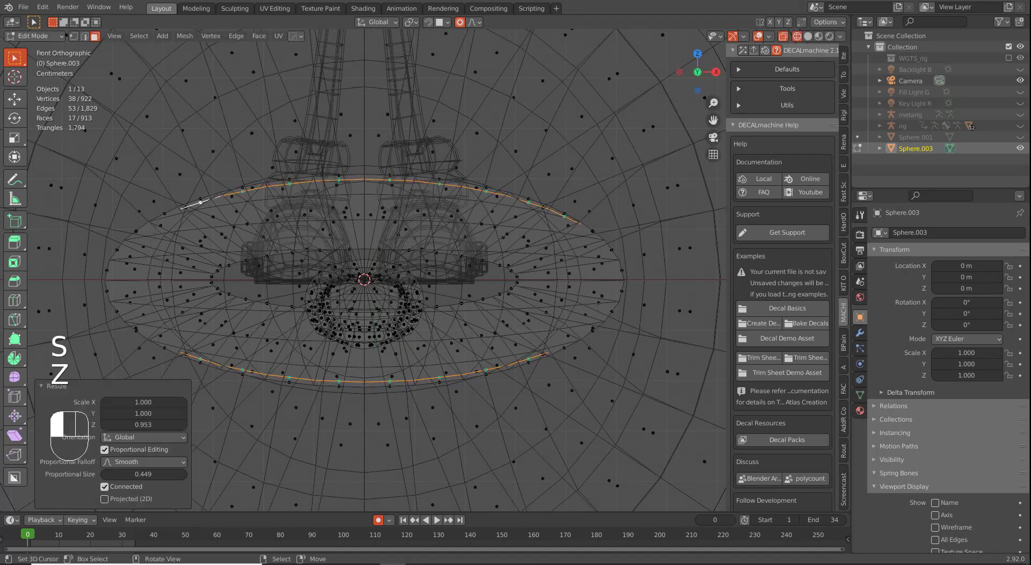
key(e)
right_click(545, 420)
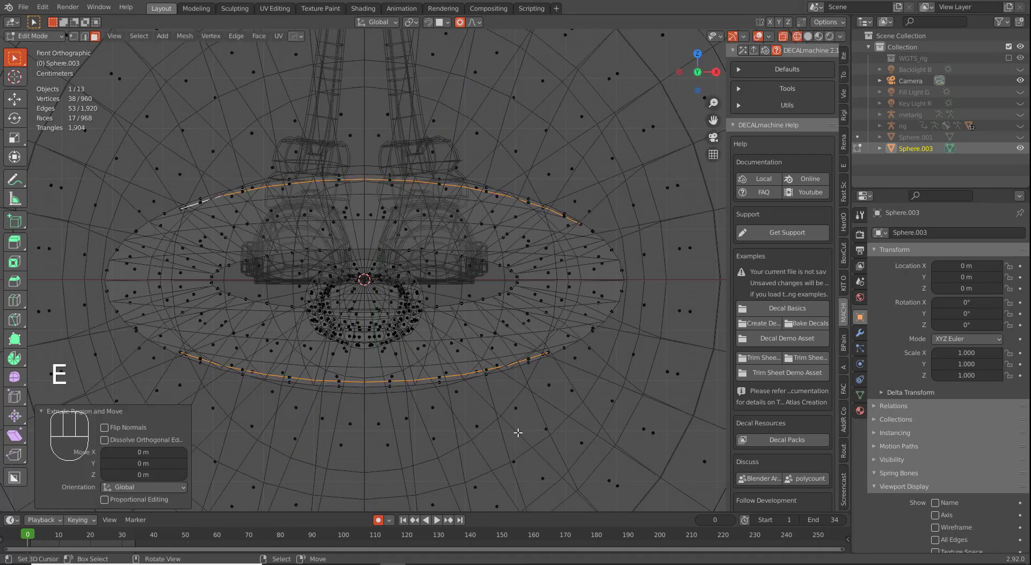
key(o)
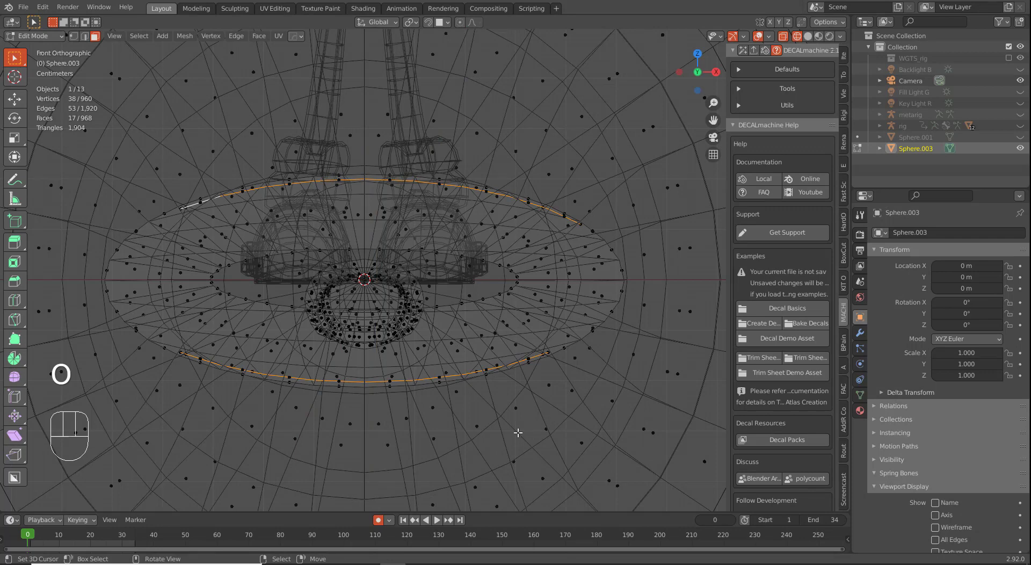
Step: Cancel the first flattening attempt and undo back to the original band selection
key(s)
key(z)
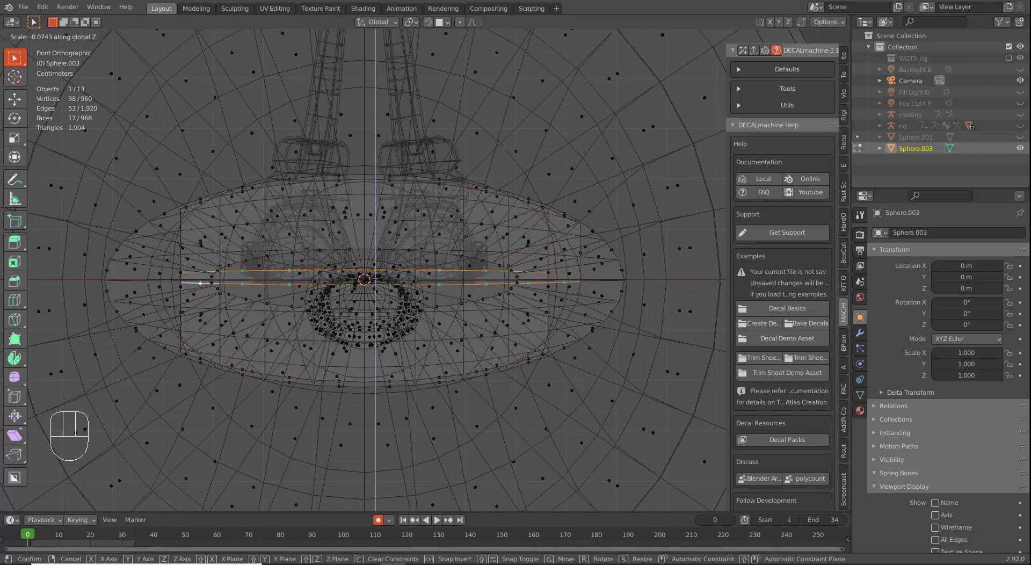
right_click(376, 280)
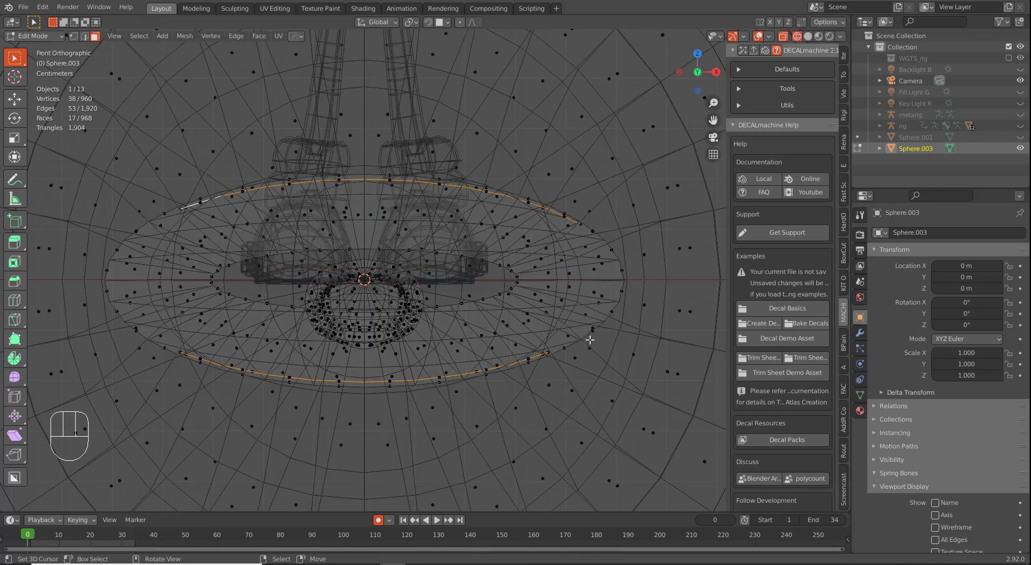
middle_drag(547, 234, 567, 252)
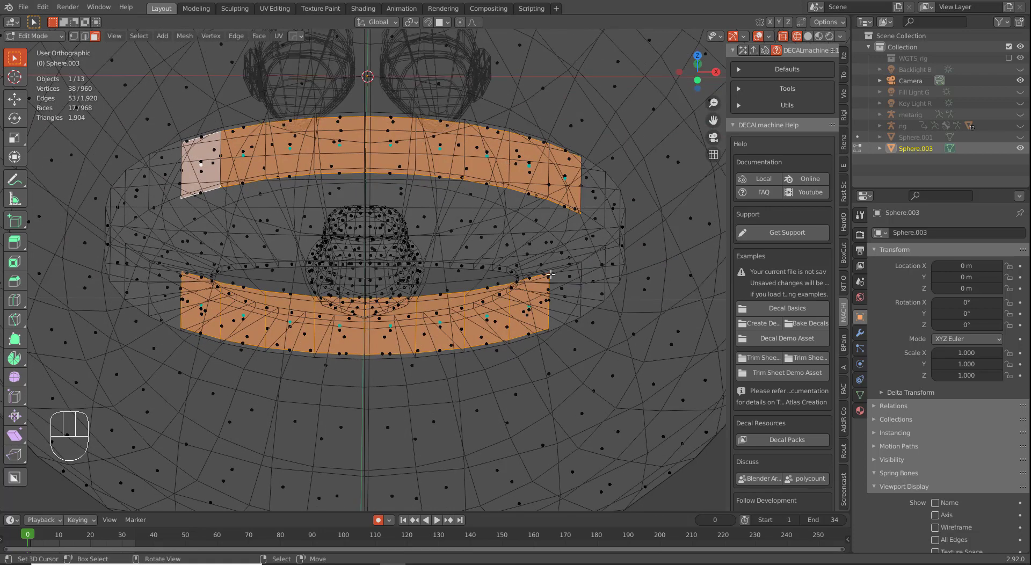
key(ctrl+z)
key(ctrl+z)
key(ctrl+z)
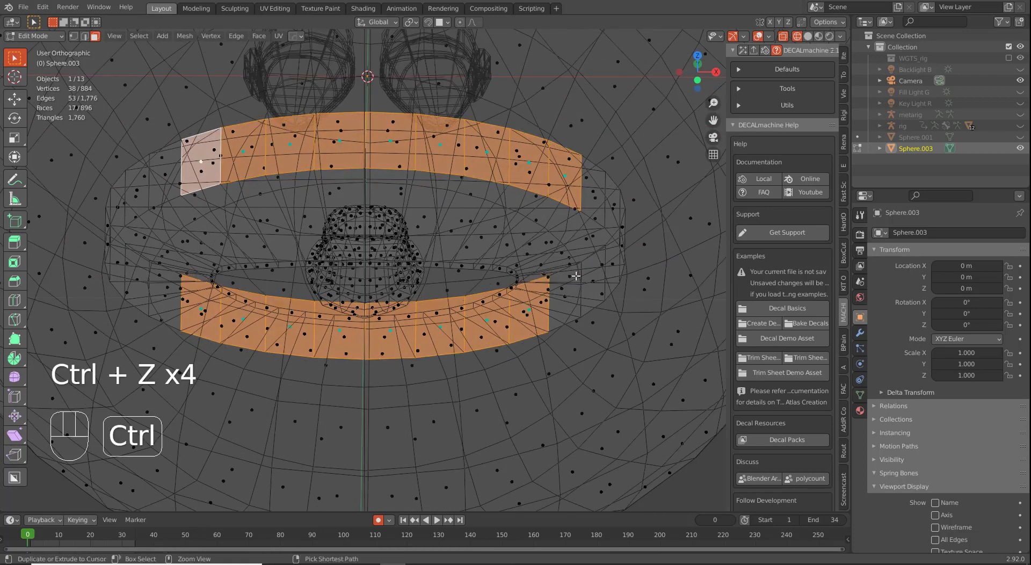
key(g)
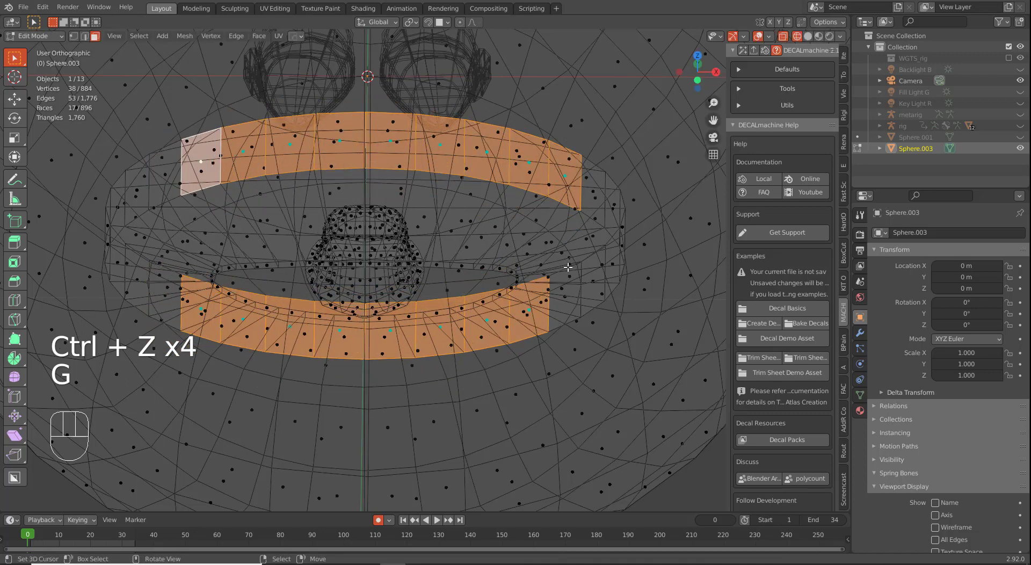
key(ctrl+z)
Step: Fix the end-face selection, duplicate the bands in place and squash them to 0.936 along Z
shift+right_click(574, 187)
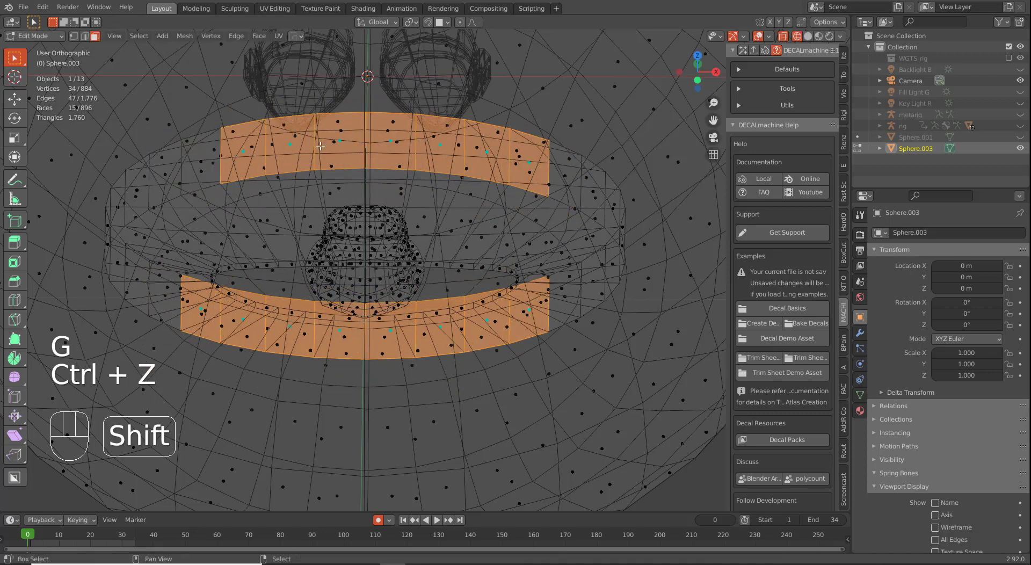
shift+right_click(205, 163)
middle_drag(205, 163, 529, 296)
key(shift+d)
right_click(586, 376)
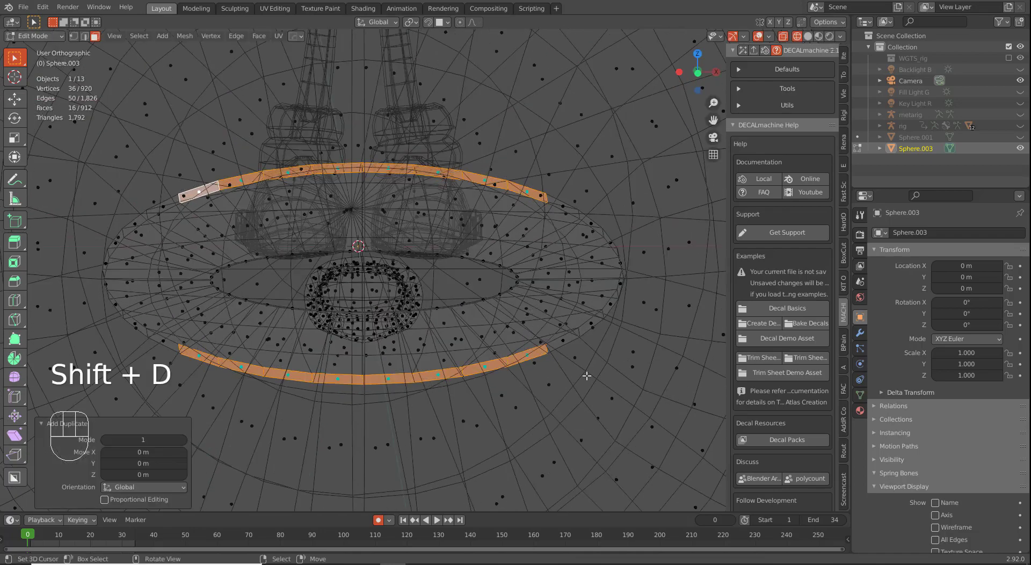
key(s)
key(z)
click(575, 407)
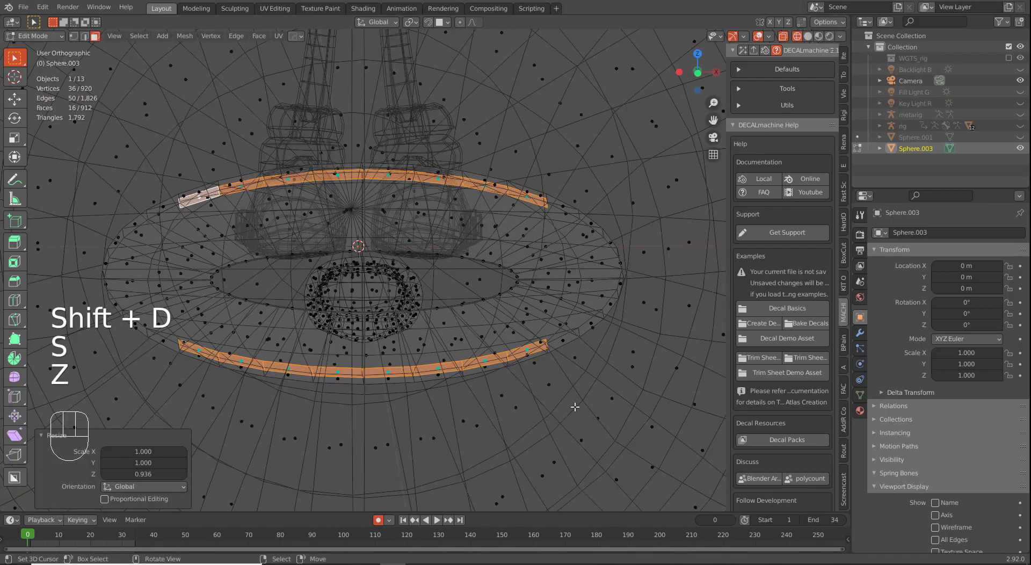
Step: Extrude the duplicated bands and flatten them to 0.030 along Z
key(e)
right_click(574, 407)
key(s)
key(z)
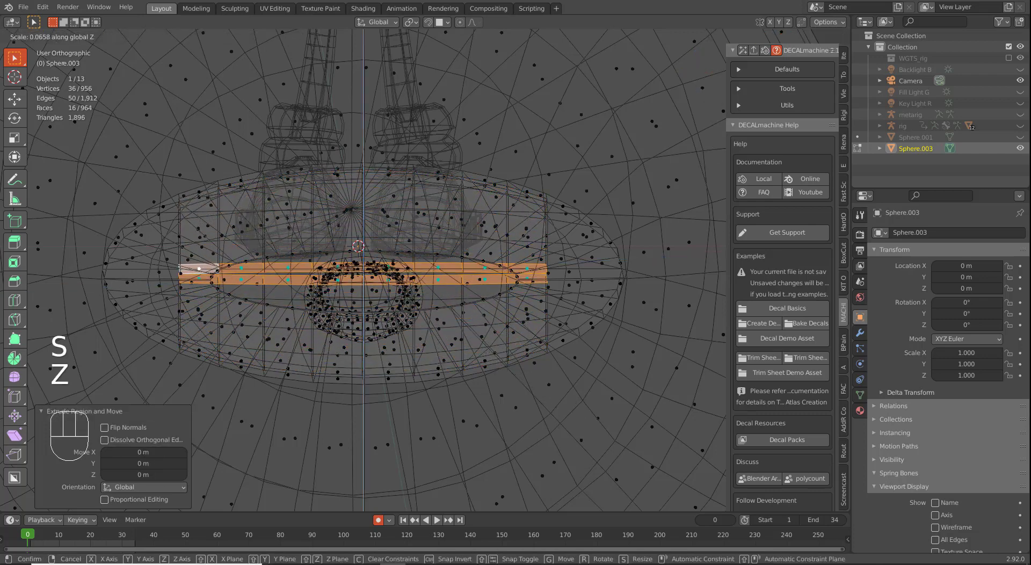
click(370, 277)
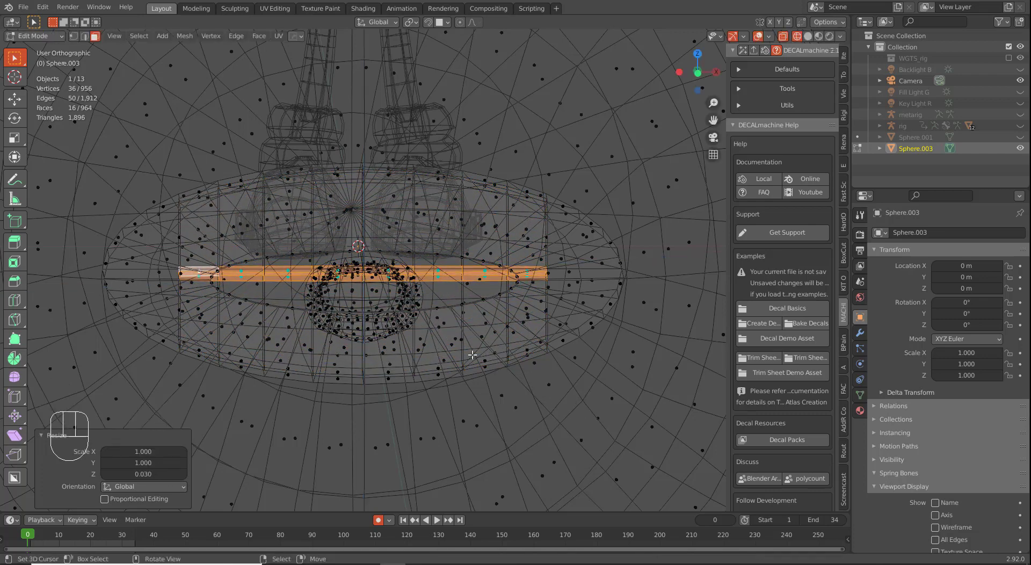
middle_drag(472, 354, 447, 377)
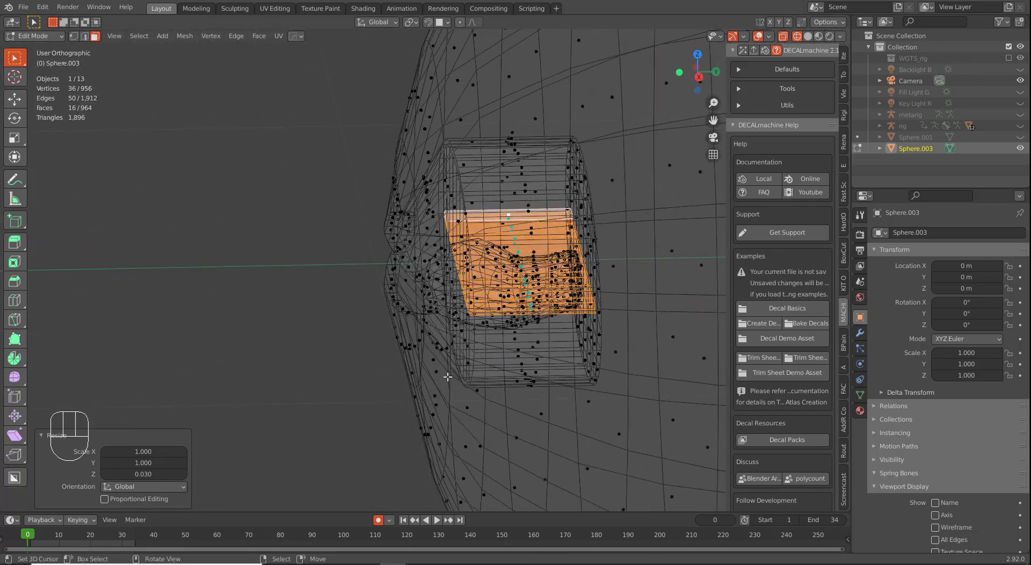
Step: Select the linked slit piece, scale it to 0.17 along Y and move it -0.111 along Y
key(ctrl+l)
key(s)
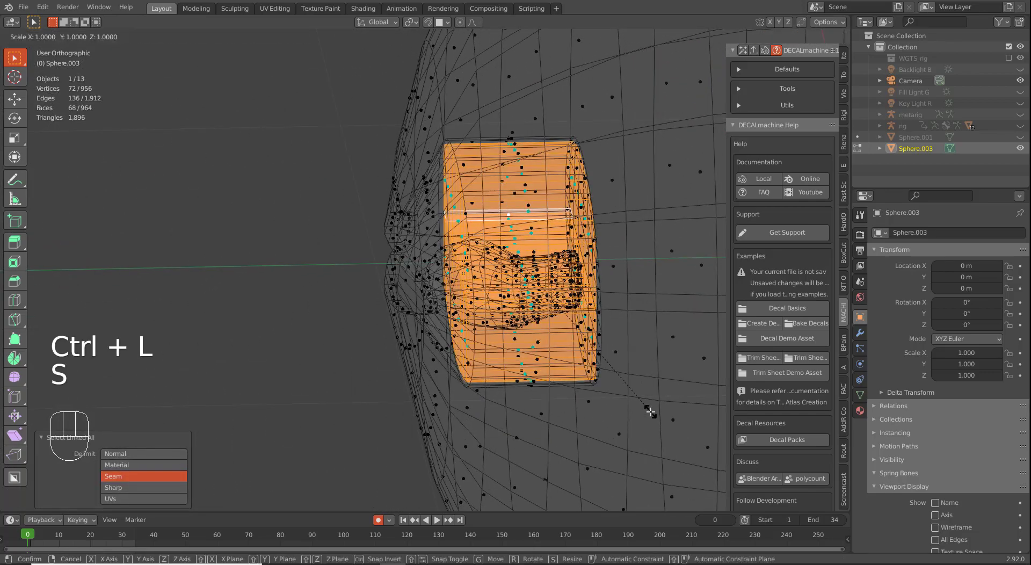
key(y)
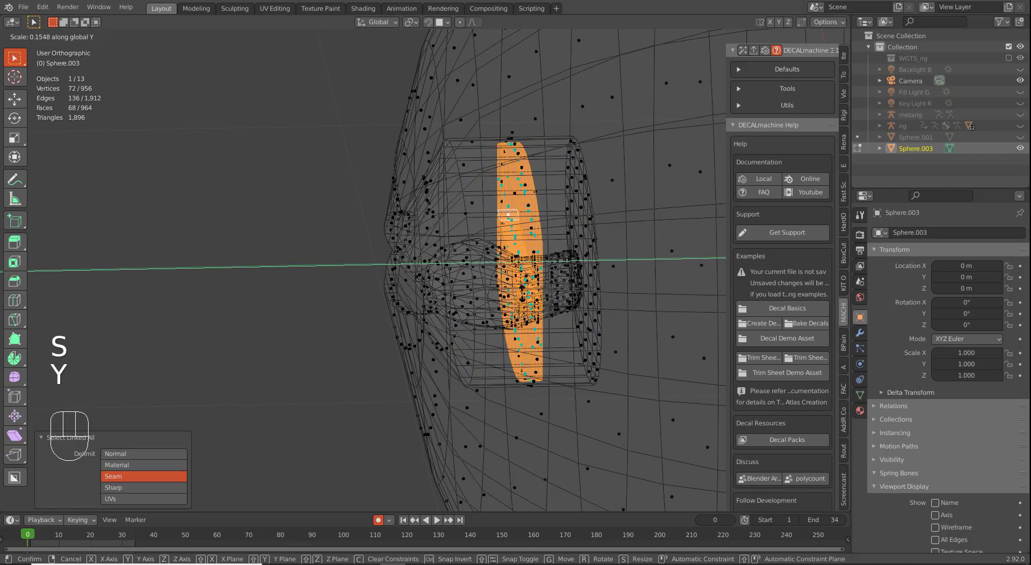
click(478, 260)
middle_drag(478, 260, 509, 251)
key(g)
key(y)
click(505, 306)
Step: In edge mode, select the slit piece's vertical edge loop
middle_drag(463, 281, 386, 310)
key(2)
alt+click(337, 325)
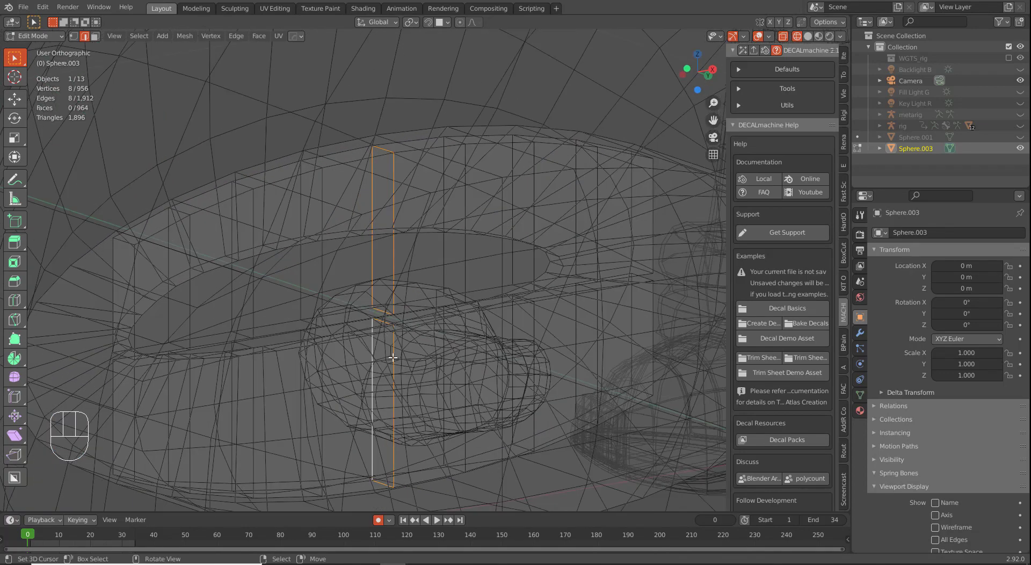
Step: Shift the selected edge loop along Y with smooth proportional falloff
middle_drag(463, 348, 456, 356)
key(g)
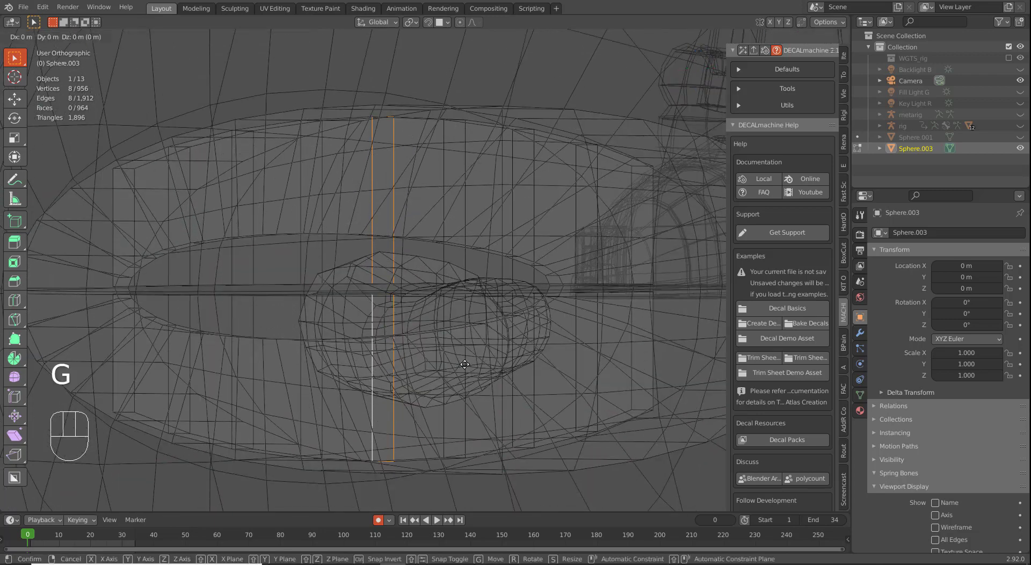
key(y)
right_click(450, 367)
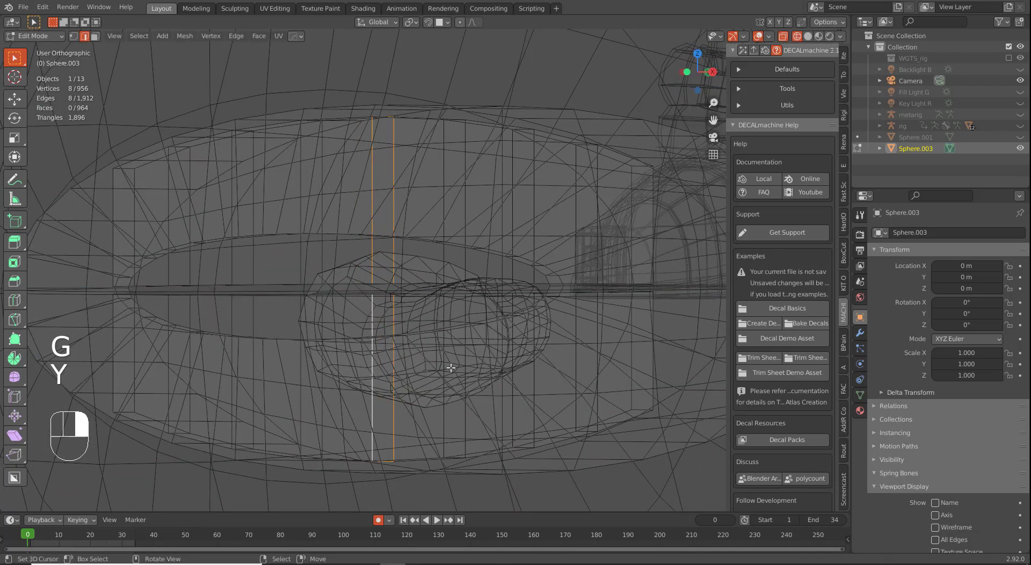
key(g)
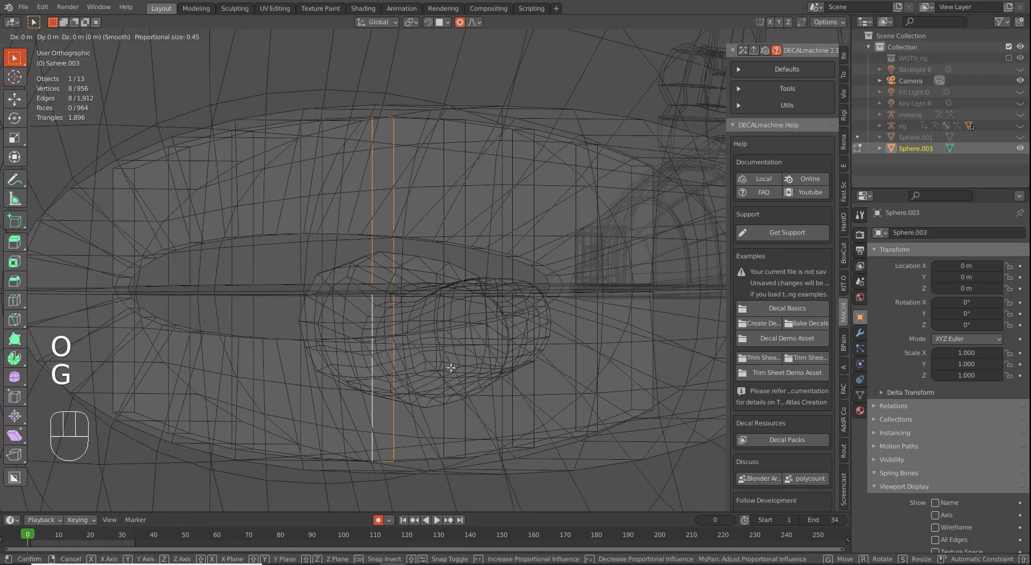
key(y)
click(422, 376)
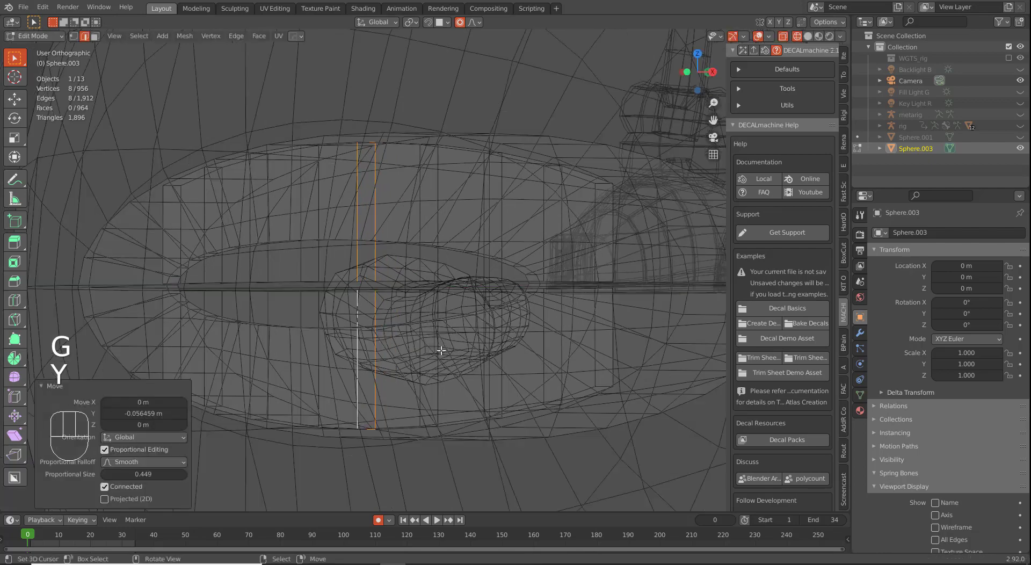
Step: Switch to solid shading and nudge the edge loop again along Y with smooth falloff
middle_drag(437, 345, 451, 341)
key(z)
click(525, 368)
middle_drag(524, 368, 528, 344)
key(g)
key(y)
scroll(547, 336, down, 3)
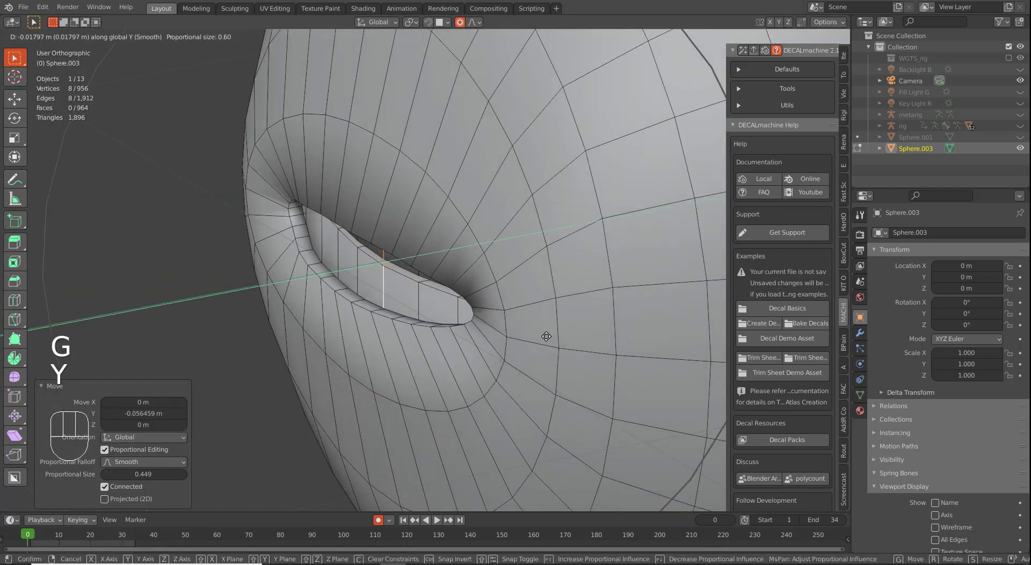
click(542, 338)
Step: Return to Object Mode to view the whole slit sphere
middle_drag(541, 338, 616, 314)
middle_drag(486, 335, 497, 339)
key(Tab)
scroll(490, 342, down, 6)
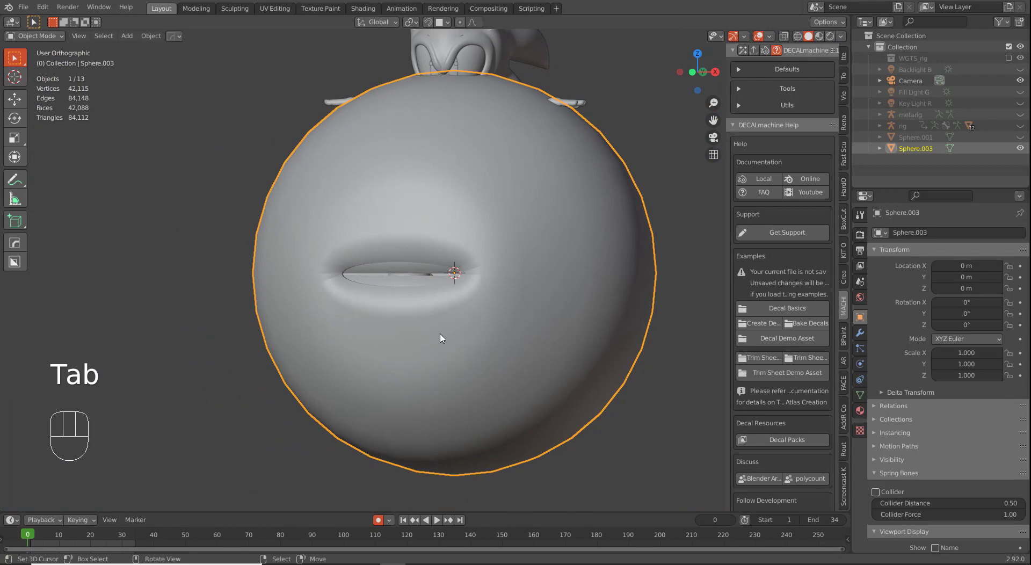
Step: Add a loop cut near the slot rim and preview the slit in Object Mode
key(Tab)
scroll(440, 338, up, 5)
key(ctrl+r)
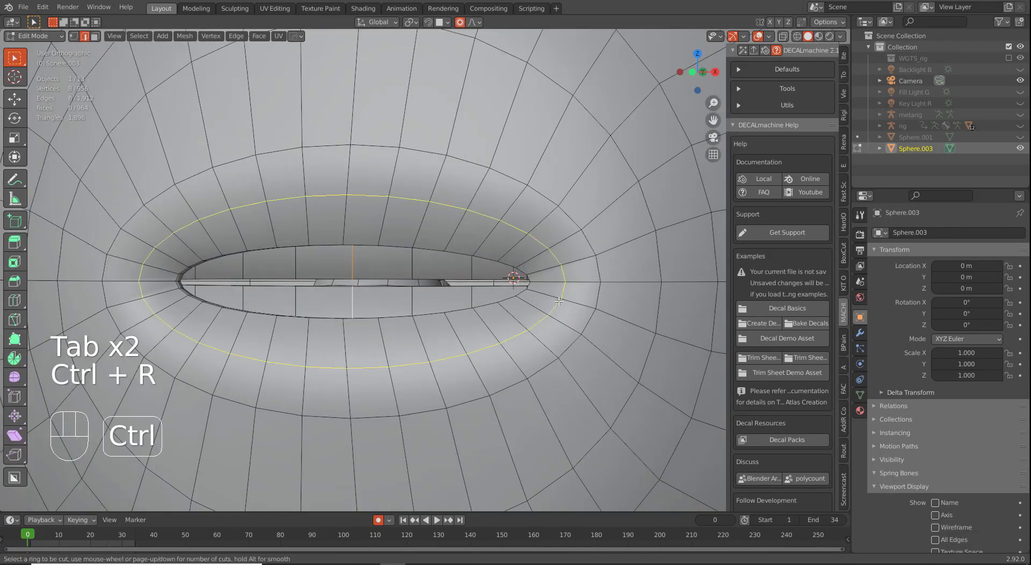
click(559, 301)
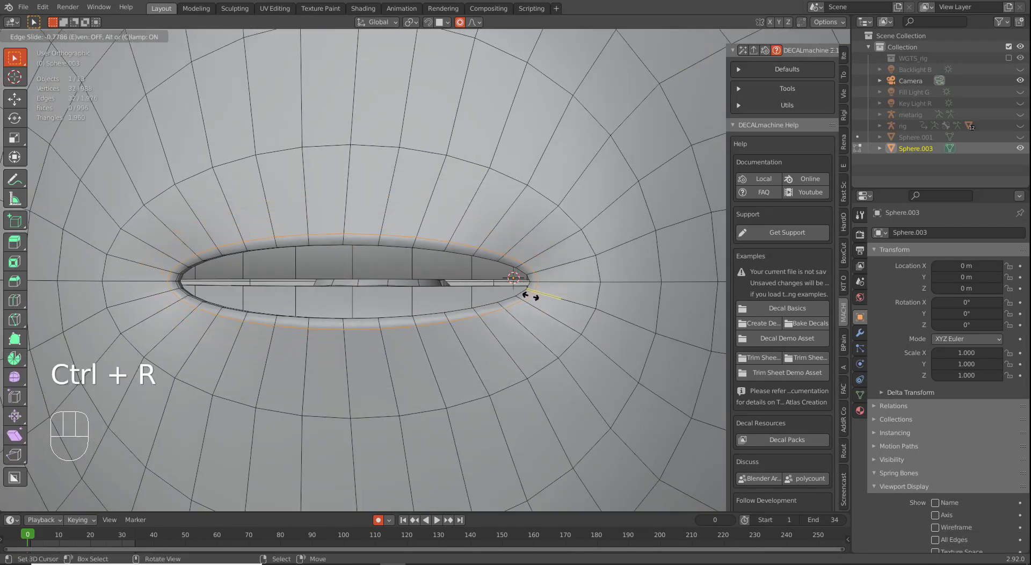
click(528, 295)
key(Tab)
scroll(525, 318, down, 5)
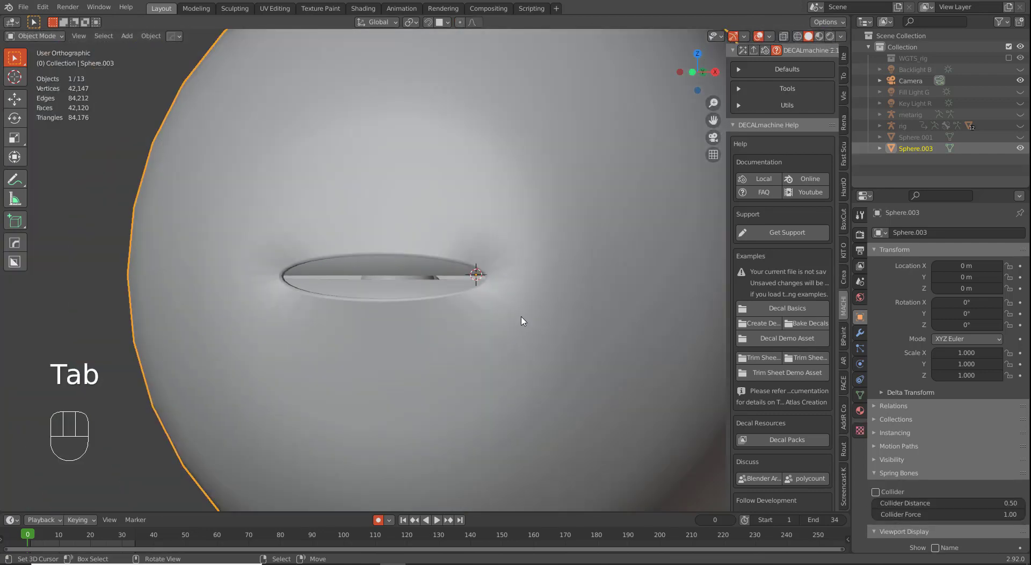
scroll(504, 323, up, 3)
Step: Slide the larger edge loop around the slot inward and preview the result
key(Tab)
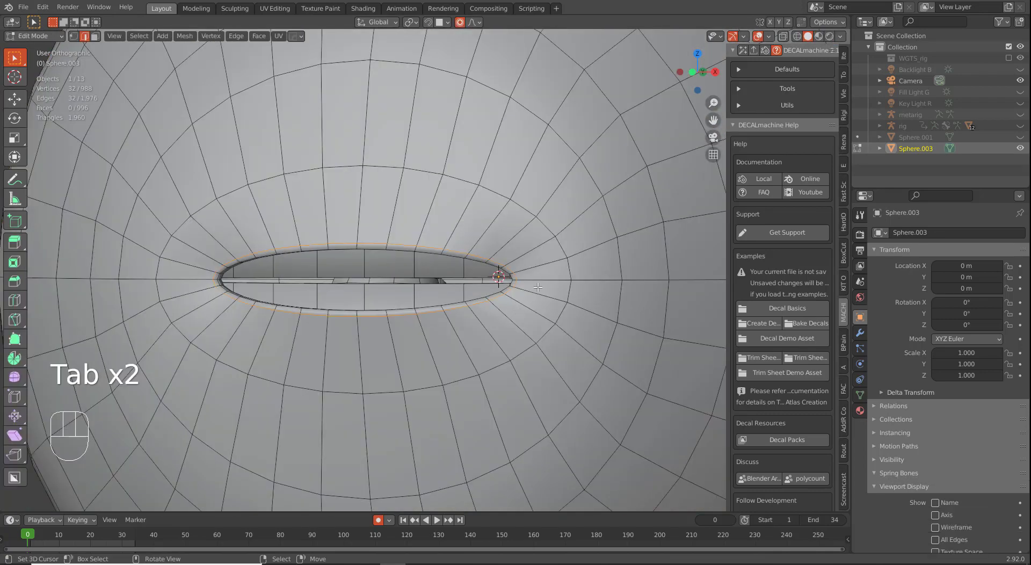
middle_drag(537, 288, 604, 347)
alt+click(583, 336)
key(g)
key(g)
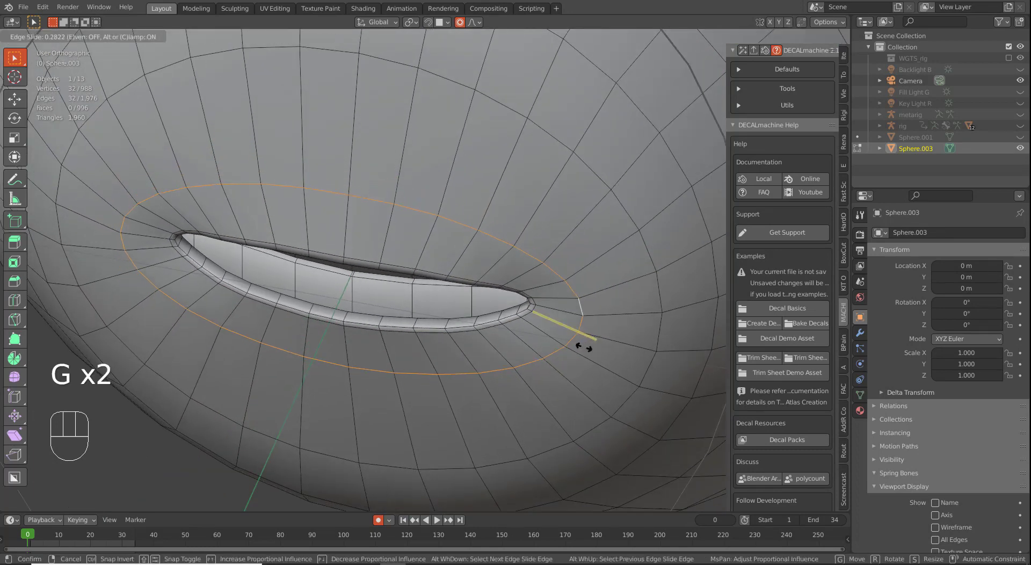
click(576, 347)
key(Tab)
middle_drag(568, 343, 575, 315)
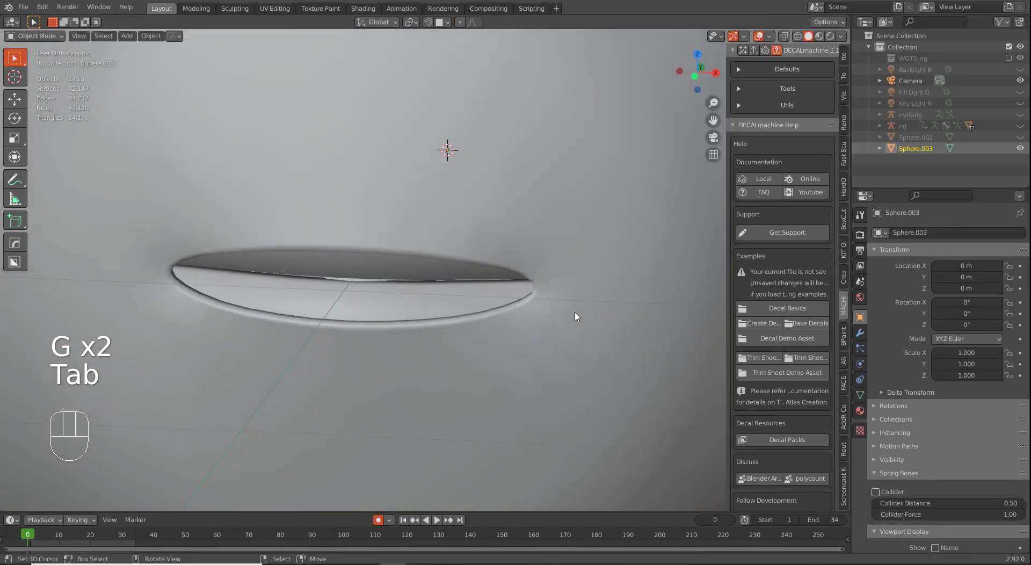
Step: Add another loop cut around the slot and preview it in Object Mode
key(Tab)
key(ctrl+r)
click(570, 345)
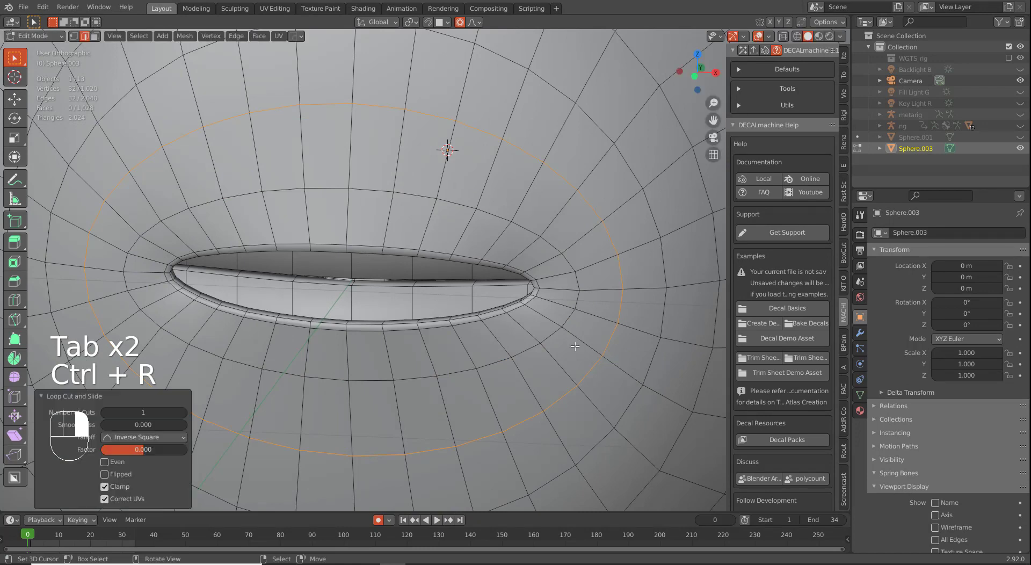
key(Tab)
scroll(542, 351, down, 5)
middle_drag(546, 357, 481, 307)
scroll(500, 318, down, 3)
Step: Edge-slide a loop around the slit toward the opening, about -0.11
key(Tab)
scroll(483, 320, up, 4)
alt+right_click(521, 245)
key(g)
key(g)
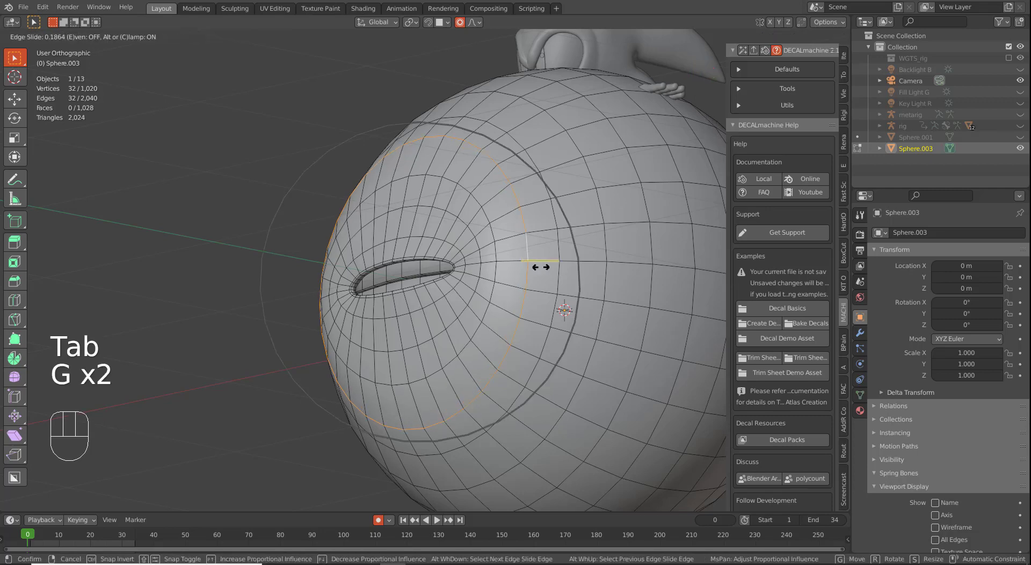
click(497, 249)
alt+right_click(497, 249)
key(g)
key(g)
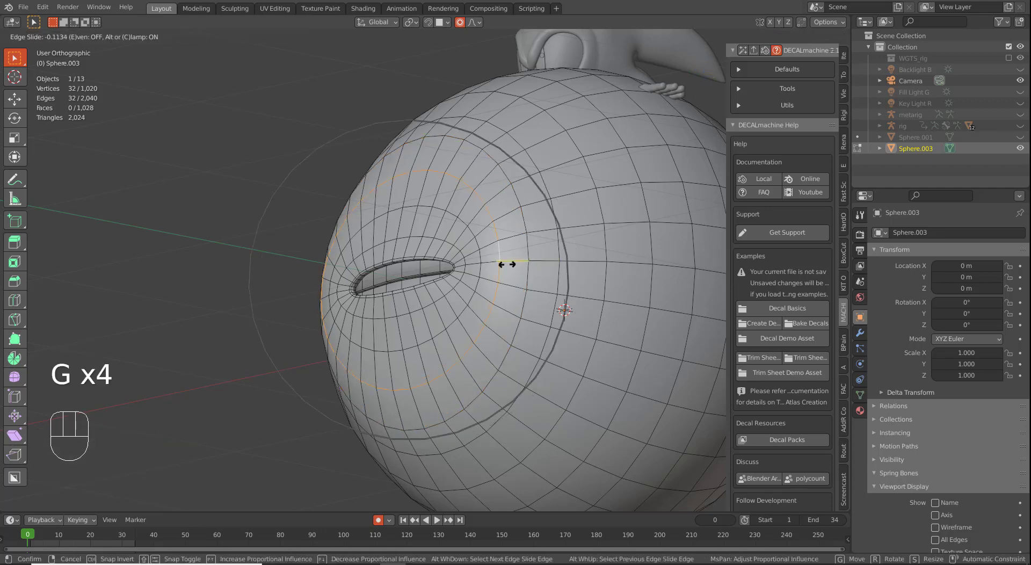
click(507, 269)
Step: Return to Object Mode and view the sphere from the front
key(Tab)
middle_drag(508, 272, 497, 315)
scroll(479, 321, down, 3)
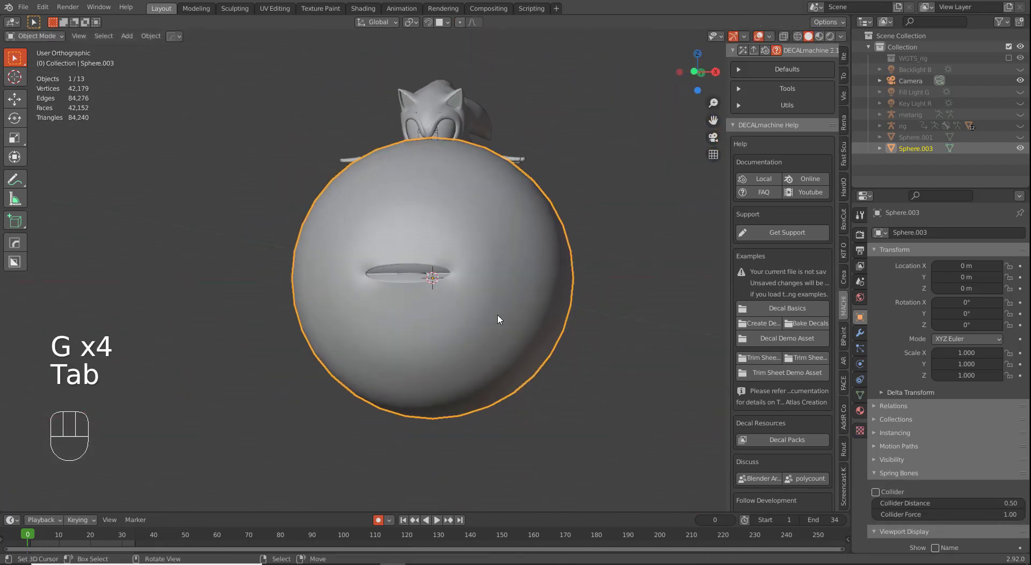
key(KP_1)
scroll(486, 324, up, 4)
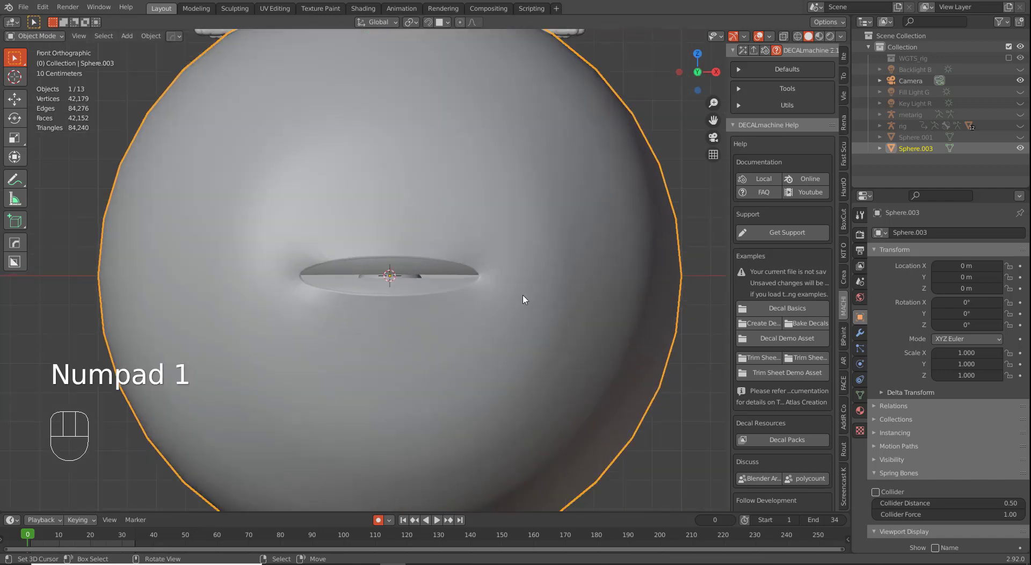
Step: In the Object Data properties, add a Basis shape key and a second shape key
scroll(526, 327, up, 1)
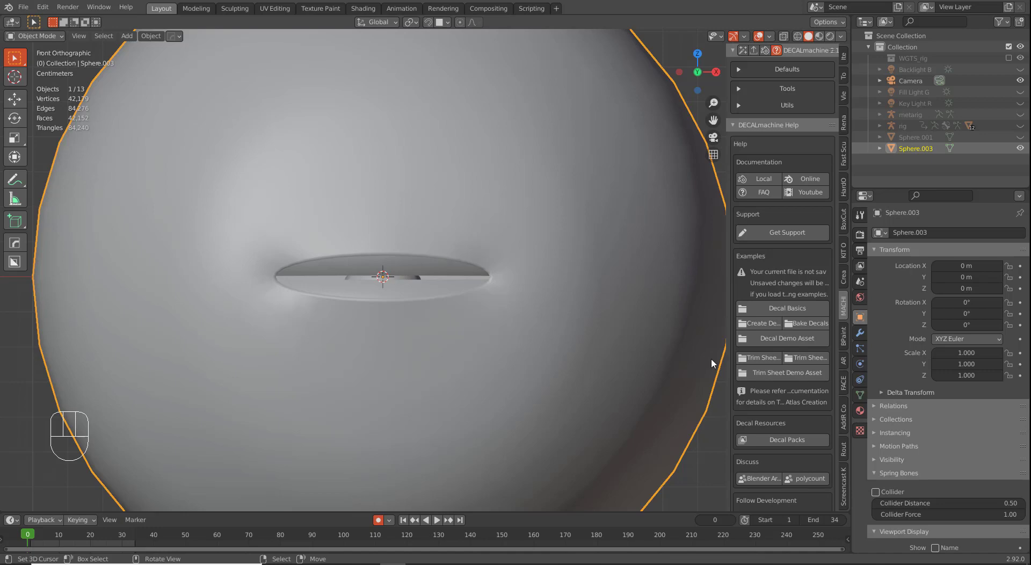
scroll(495, 299, down, 3)
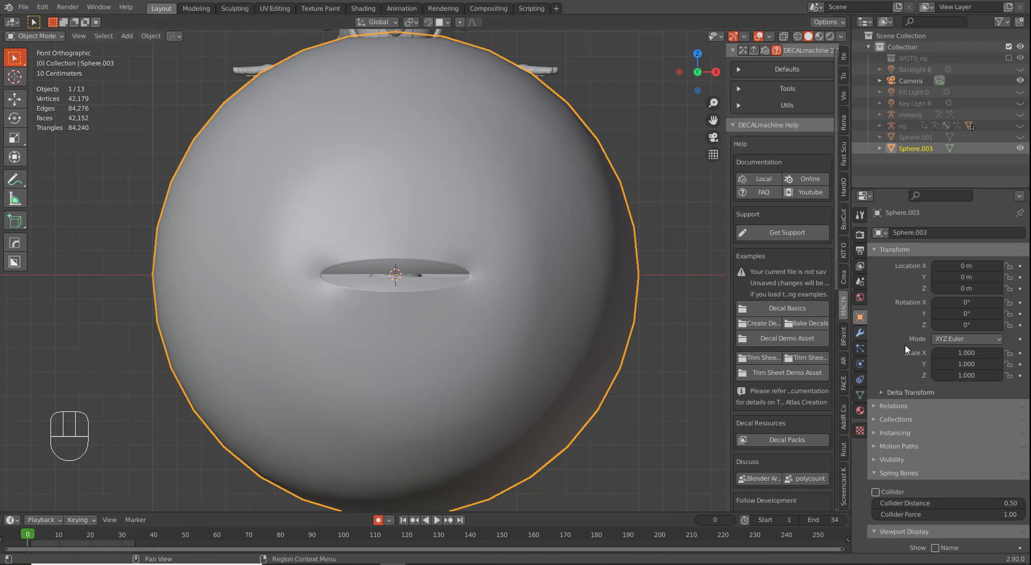
click(859, 396)
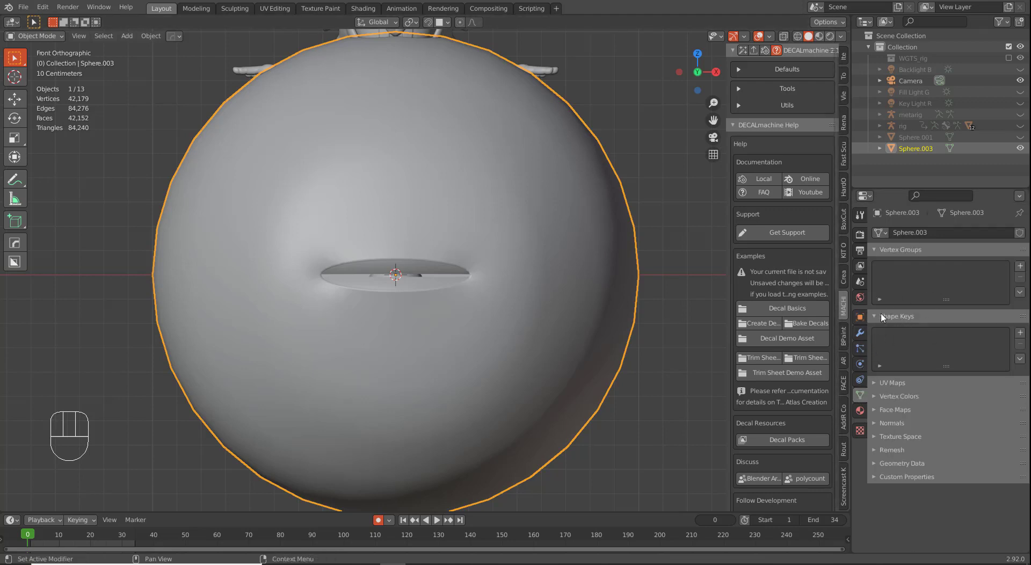
click(1019, 332)
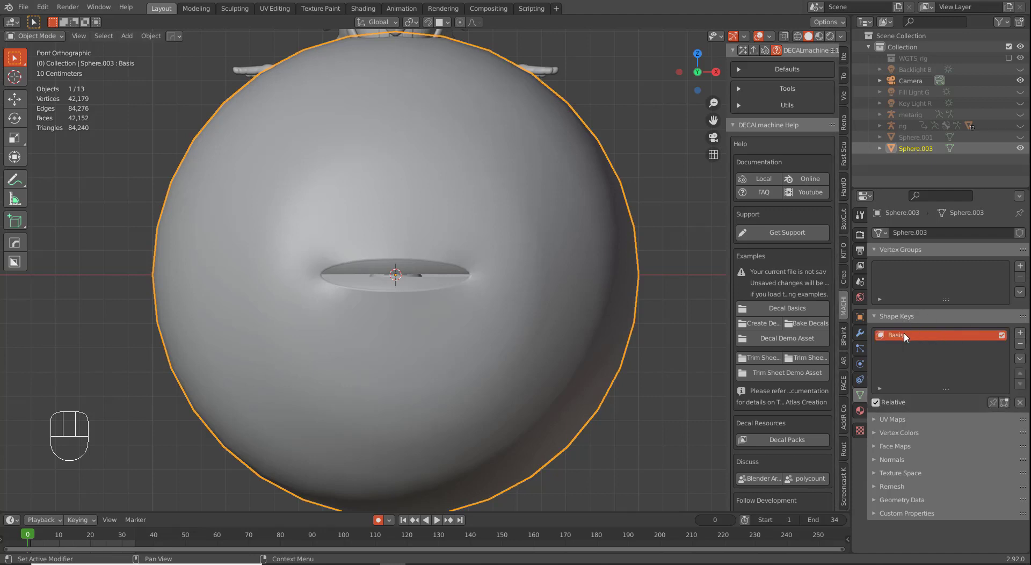
click(1018, 333)
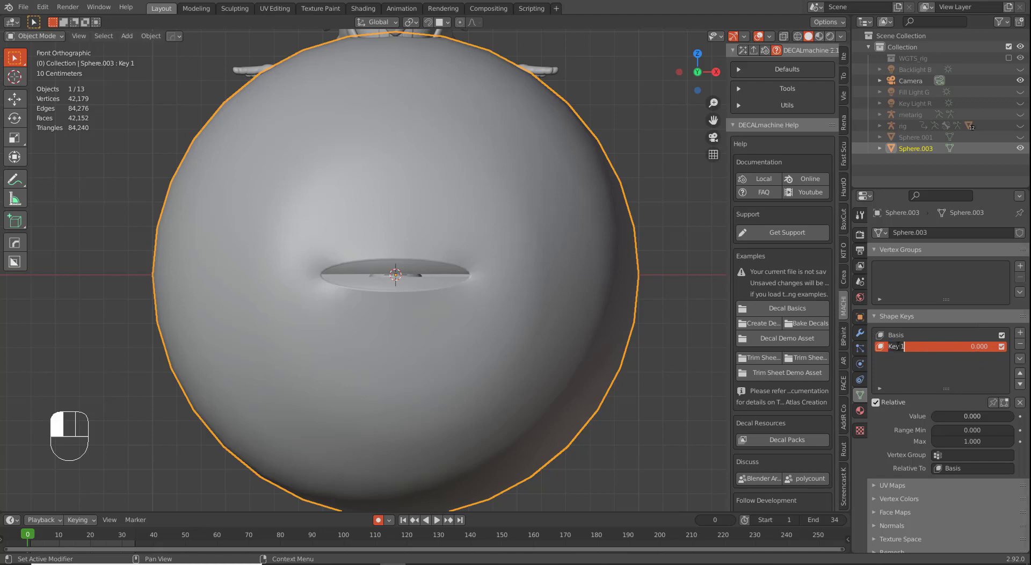
Step: Rename the second shape key to 'Mouth Open'
text(Mo)
key(shift)
text(uth Open Ha)
key(BackSpace)
key(BackSpace)
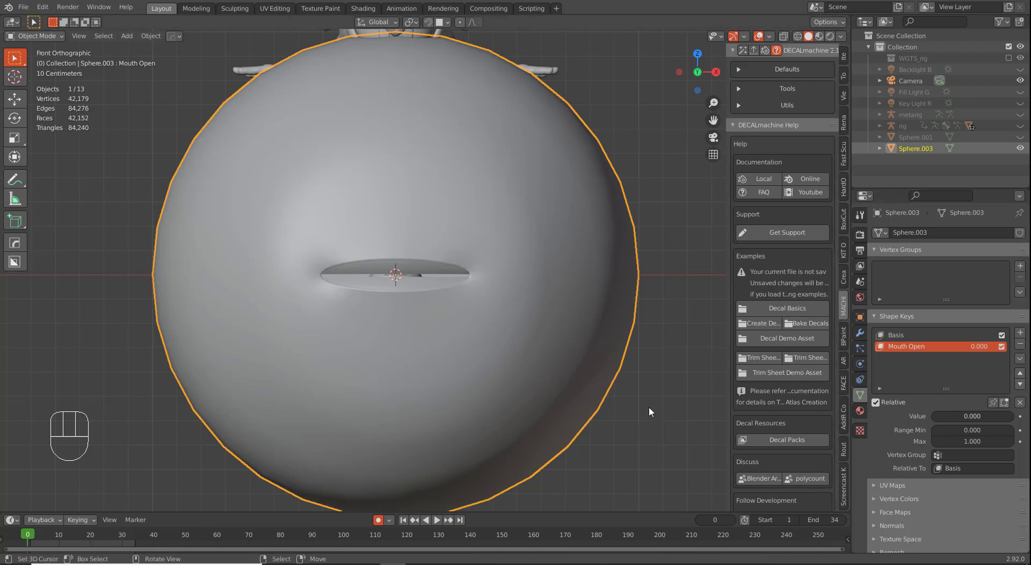
scroll(449, 364, up, 2)
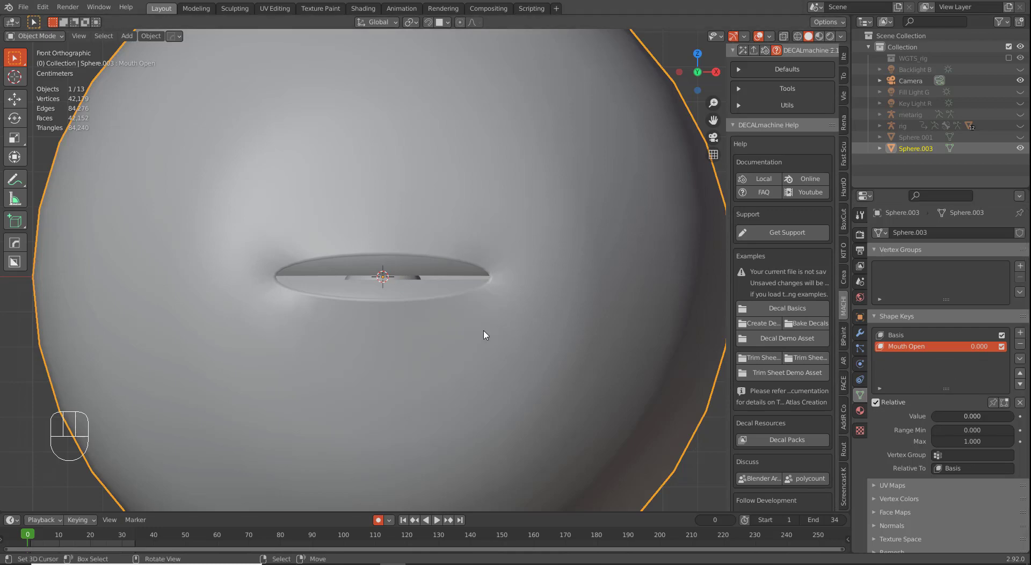
Step: Pull the two selected lower-lip edges down along Z with proportional editing
key(Tab)
scroll(388, 318, up, 1)
click(376, 307)
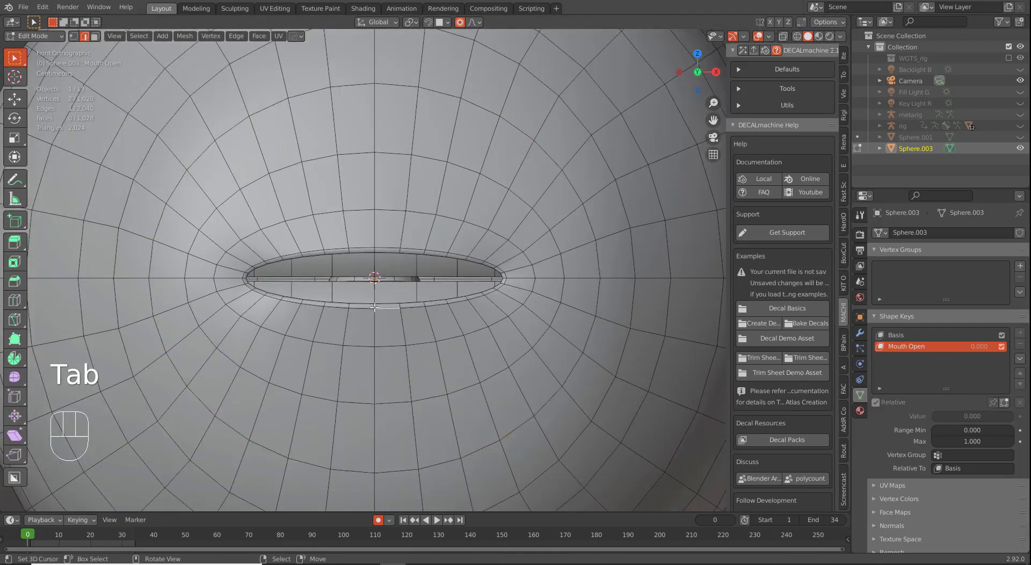
shift+click(378, 309)
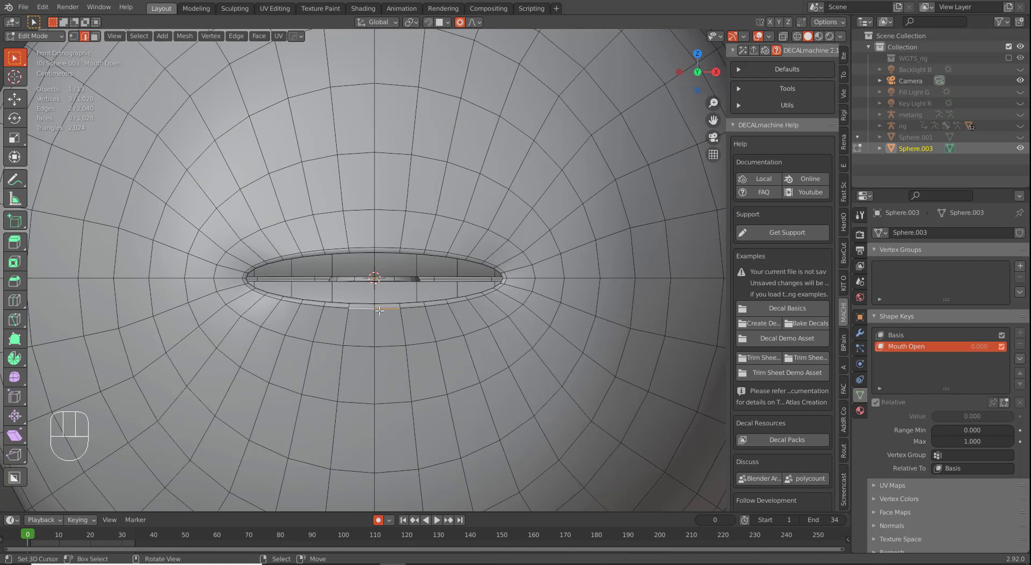
key(g)
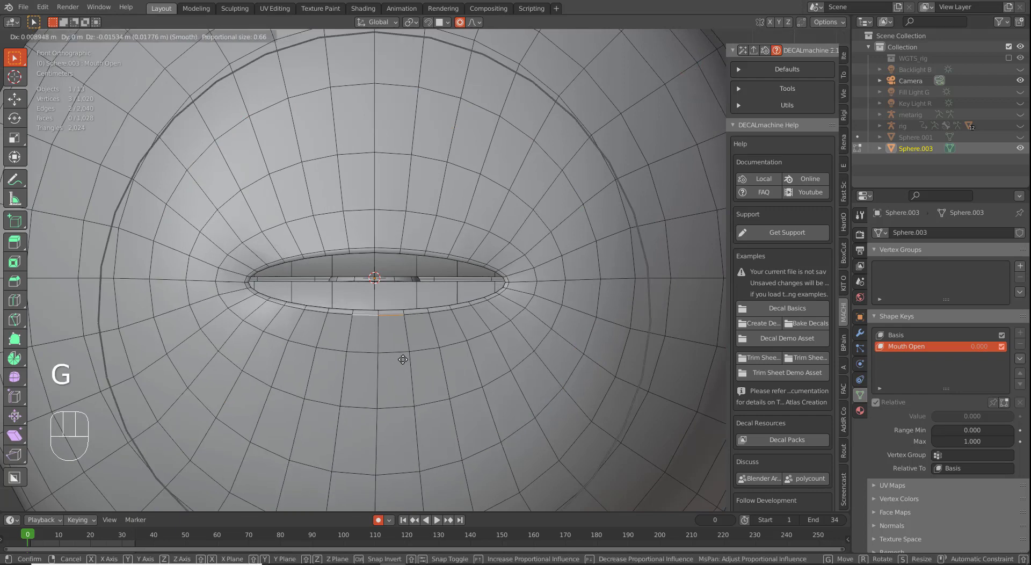
key(z)
scroll(396, 373, up, 2)
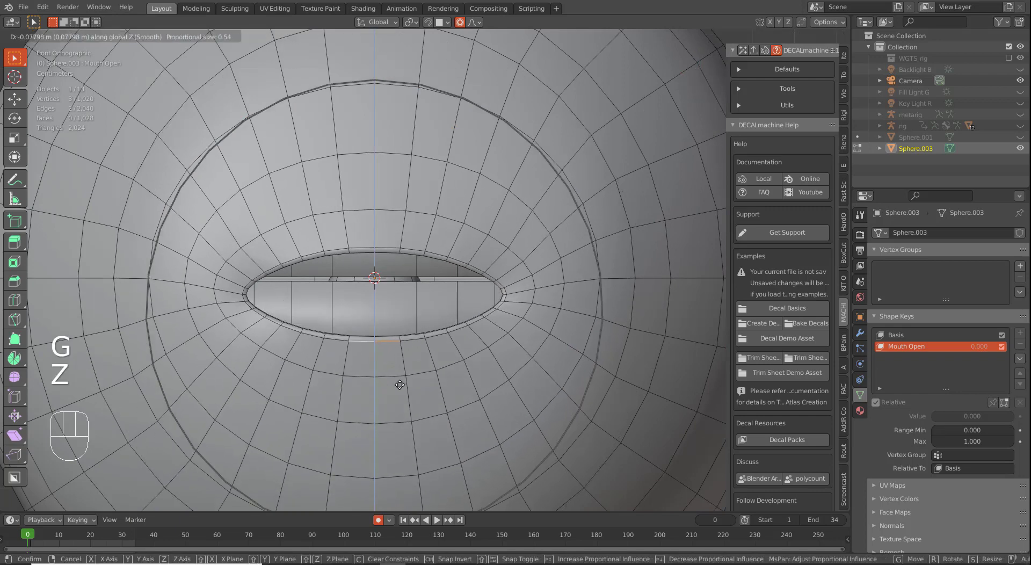
click(403, 412)
scroll(397, 378, down, 3)
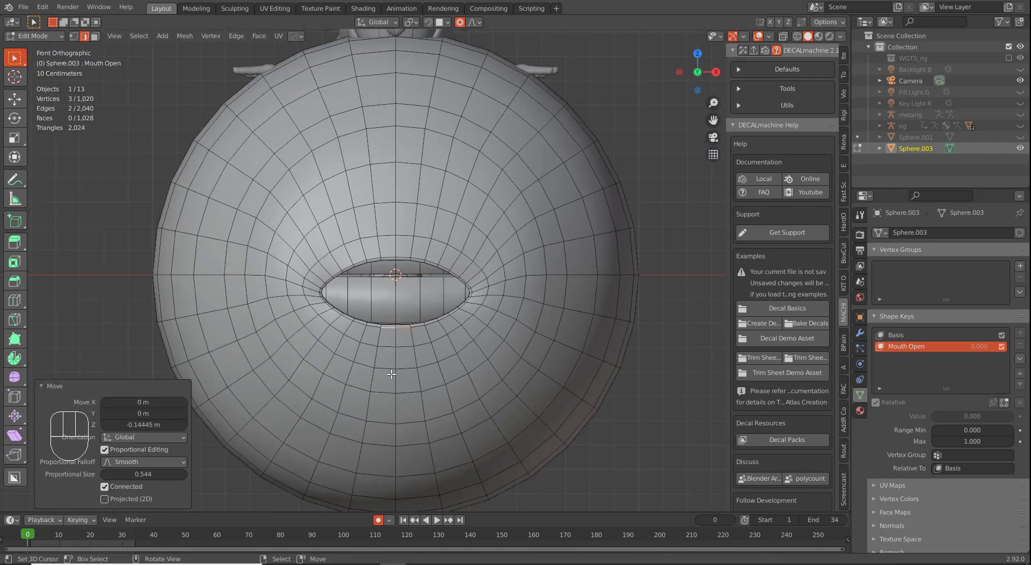
Step: In vertex mode, drop the lower-lip vertex further by about 0.1125 m
shift+middle_drag(417, 365, 415, 321)
scroll(416, 321, up, 3)
key(1)
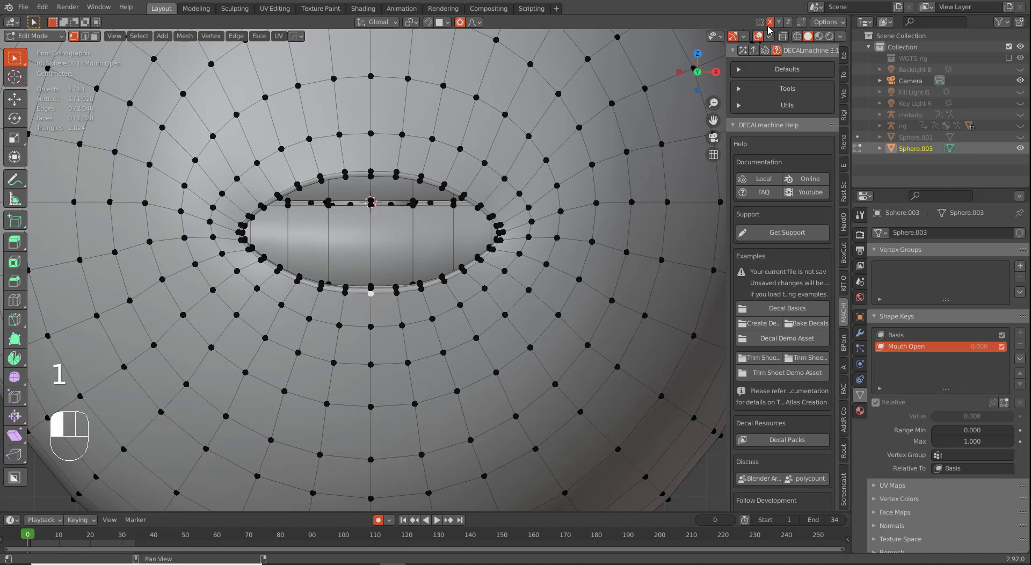
key(g)
key(g)
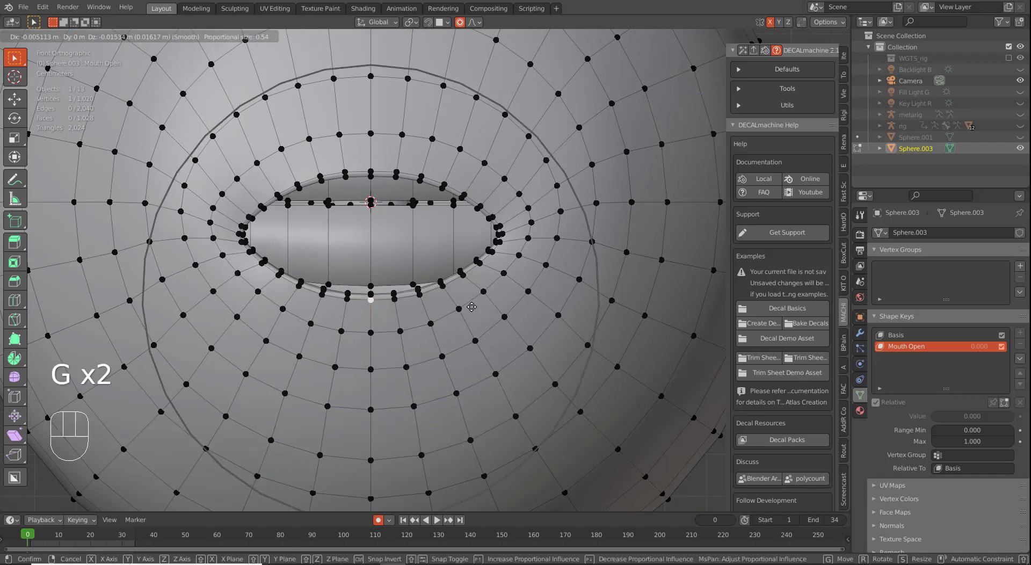
scroll(480, 330, up, 2)
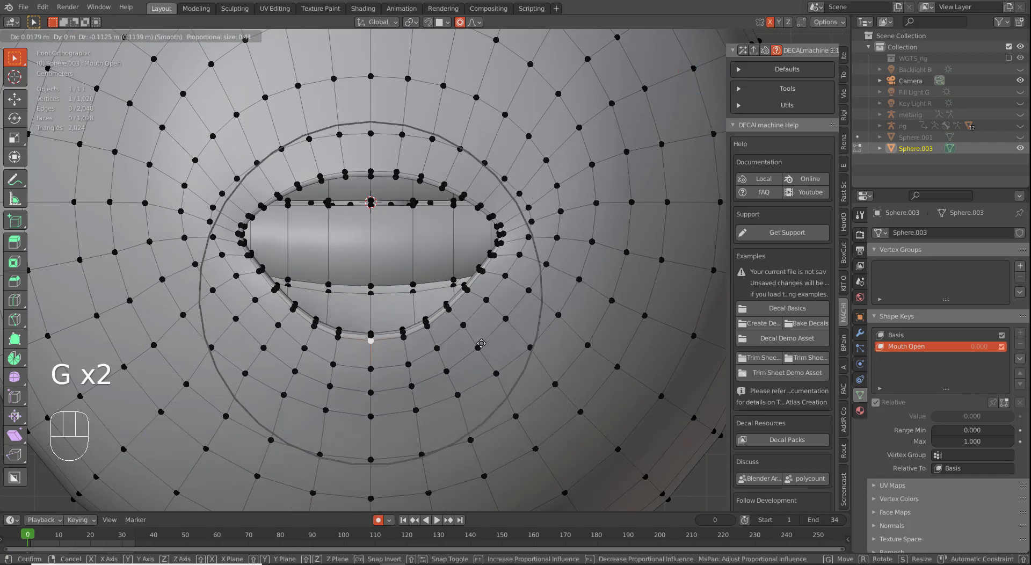
click(481, 343)
scroll(481, 343, down, 3)
Step: Reposition the lower-lip vertex from the side view with proportional falloff
key(g)
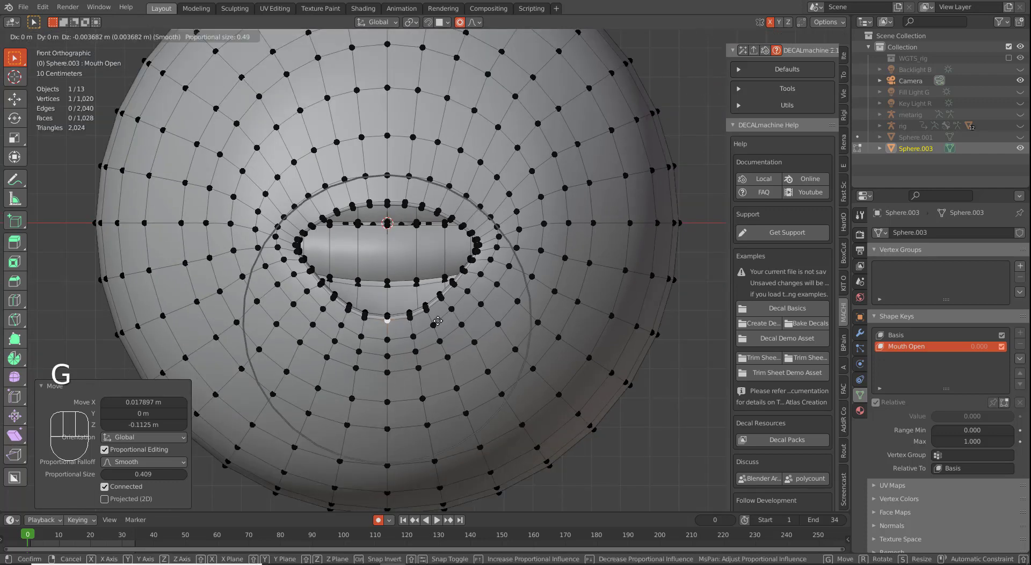
right_click(438, 323)
key(KP_3)
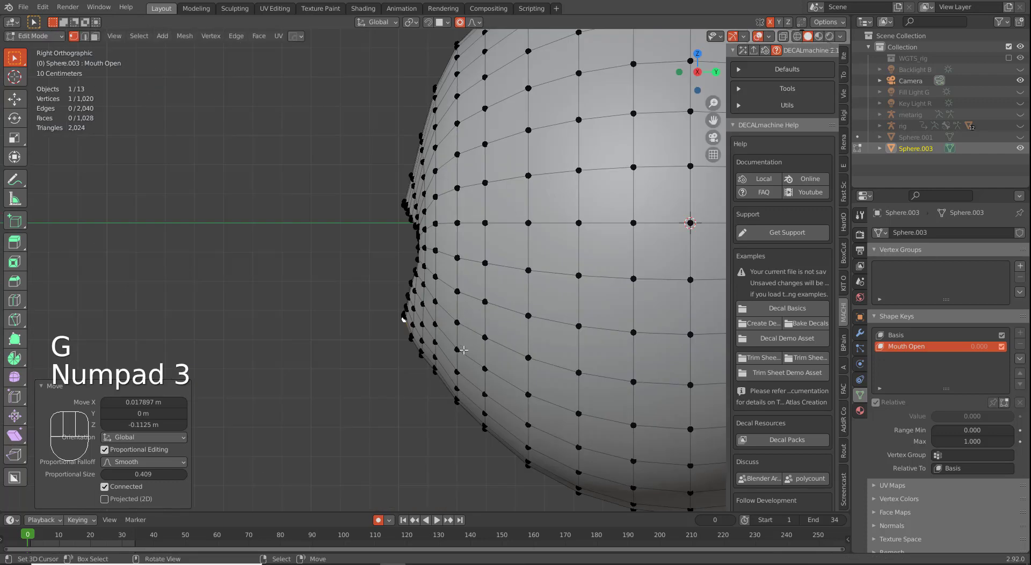
key(g)
scroll(474, 374, down, 1)
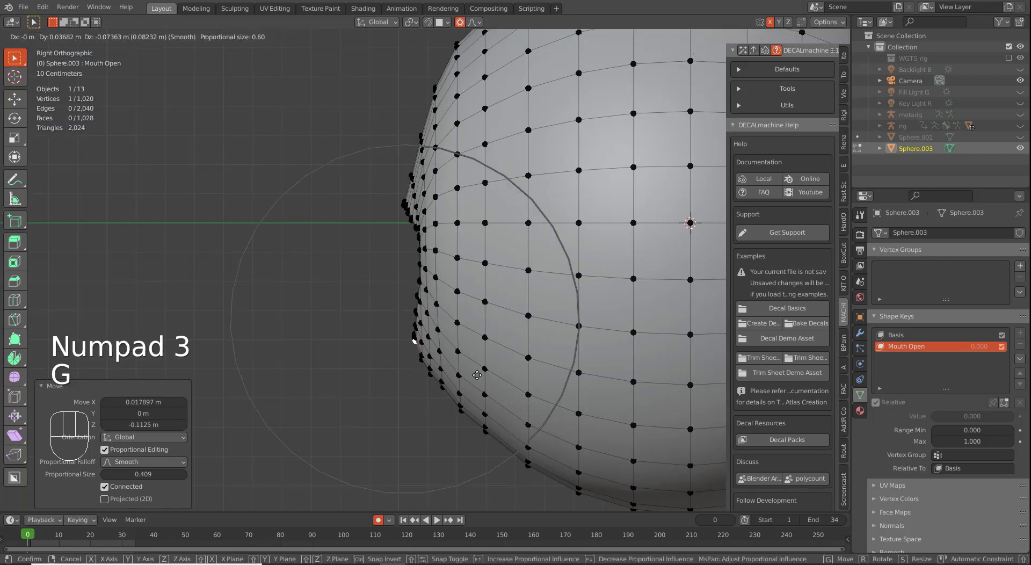
scroll(486, 386, down, 1)
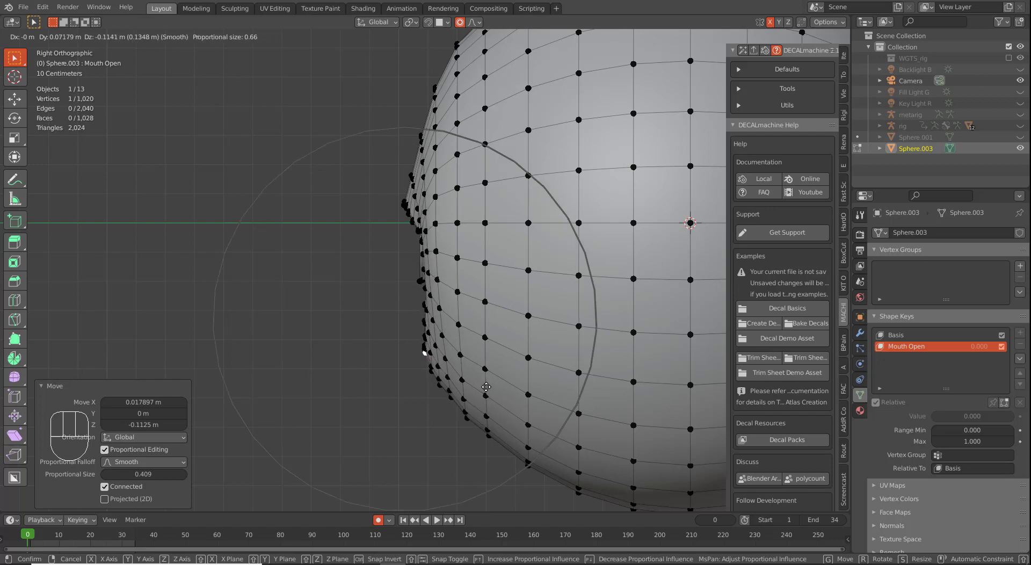
click(483, 386)
middle_drag(477, 386, 510, 378)
key(KP_1)
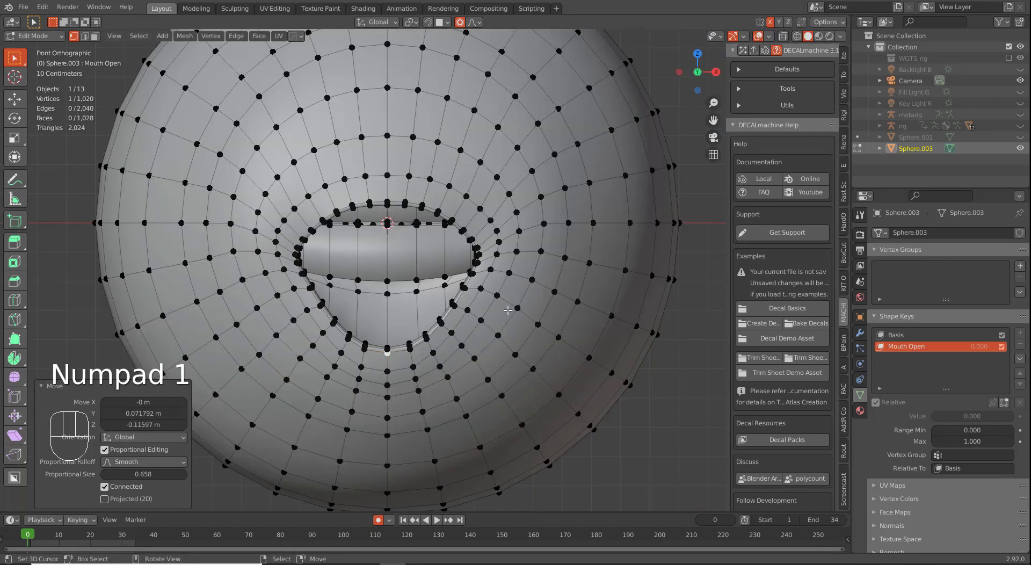
Step: Stretch the mouth-corner vertex outward with soft proportional falloff
right_click(485, 252)
key(g)
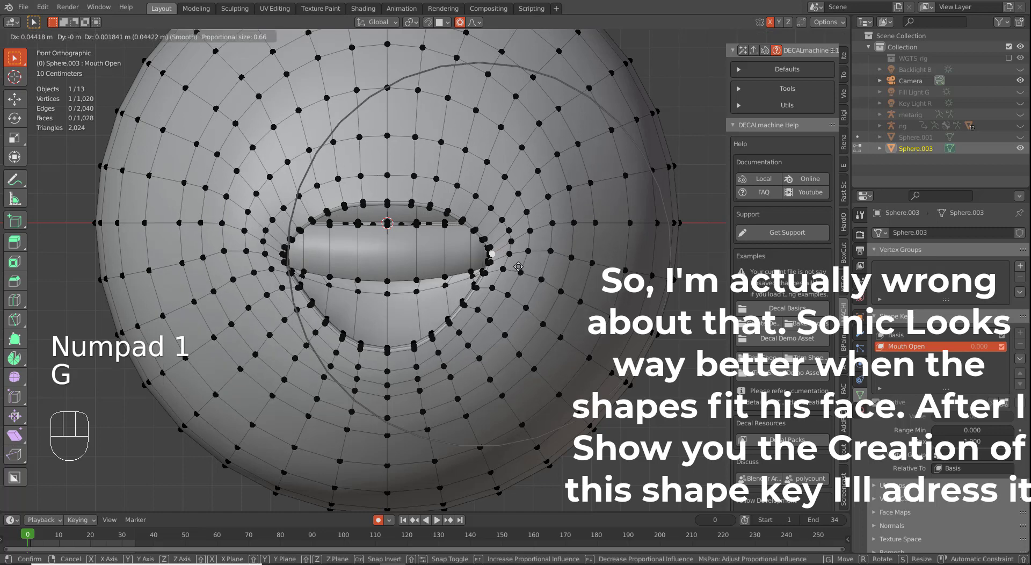
scroll(535, 256, down, 2)
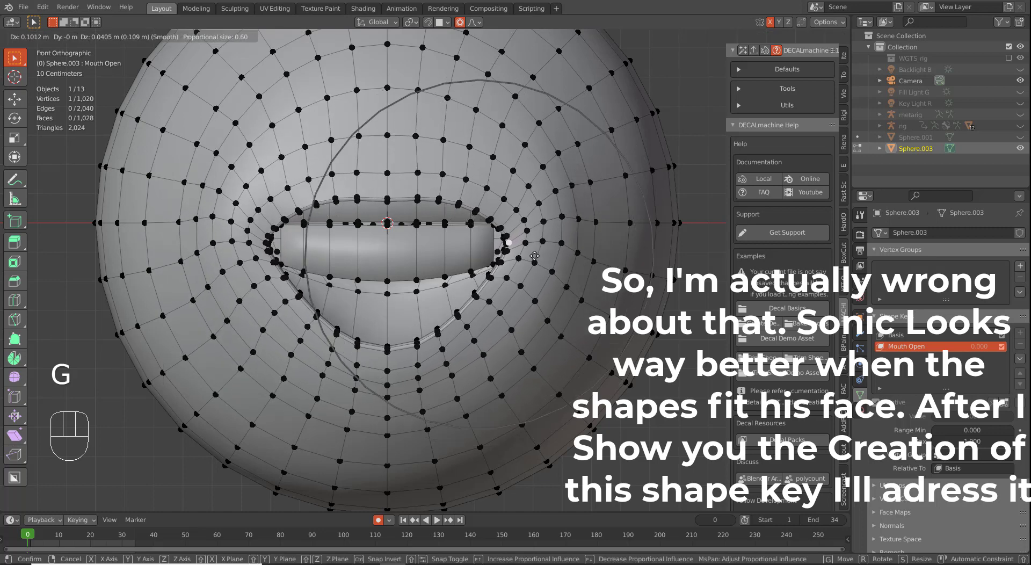
scroll(547, 250, up, 1)
scroll(549, 248, down, 2)
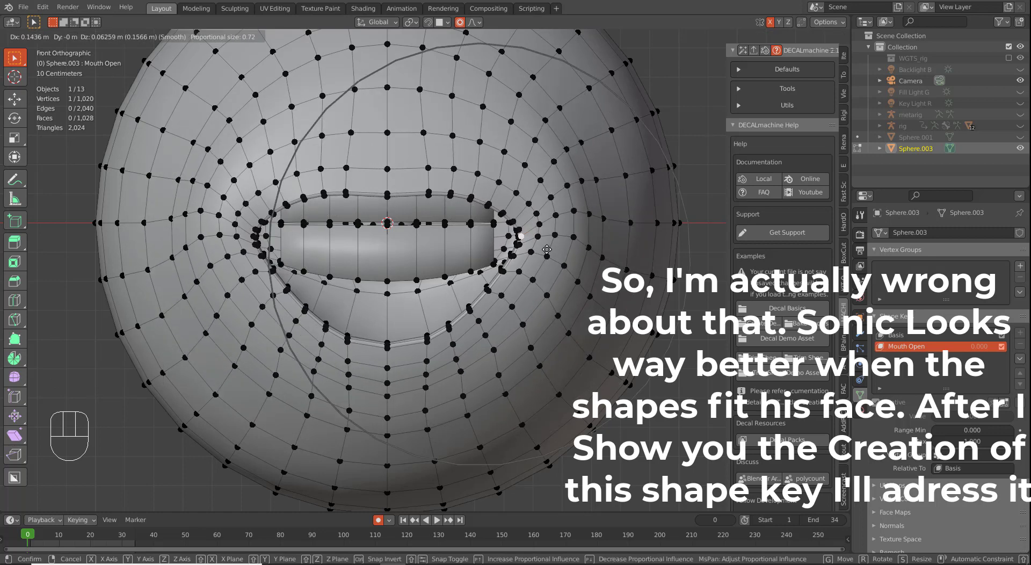
click(555, 247)
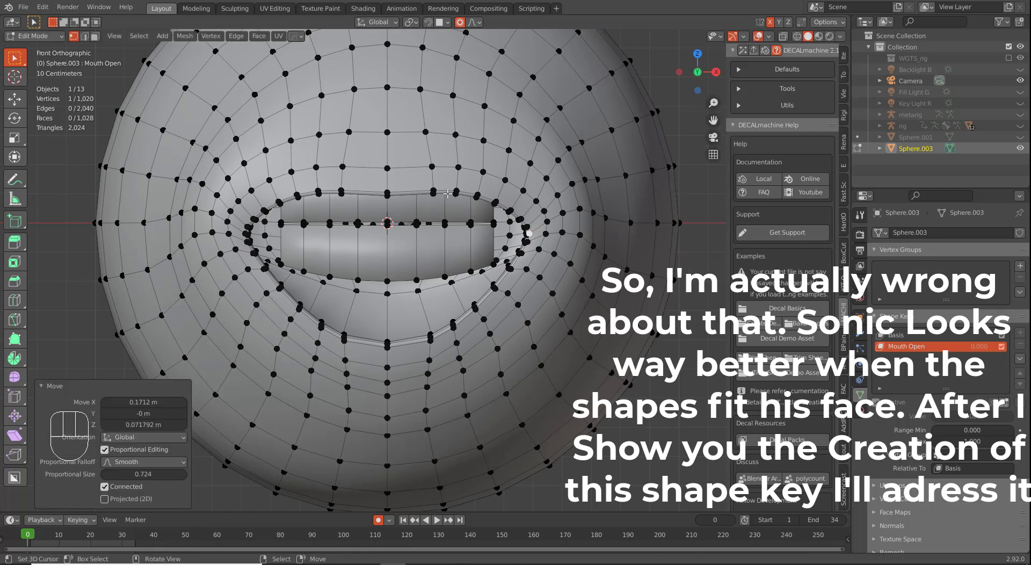
Step: Nudge an upper-lip vertex into a new position
click(483, 194)
key(g)
scroll(482, 198, up, 3)
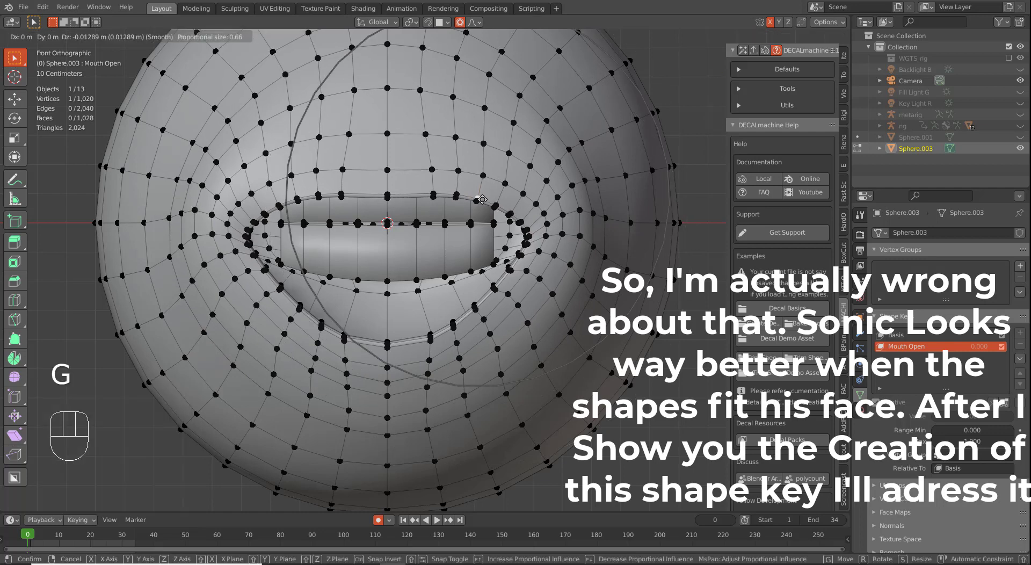
click(482, 199)
key(g)
click(429, 201)
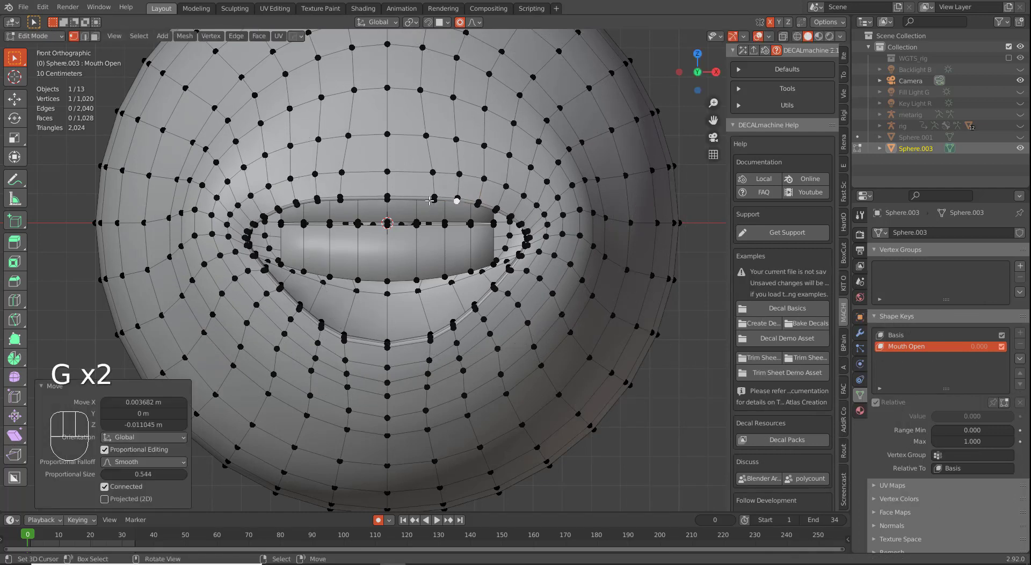
Step: Raise the middle upper-lip vertex slightly
key(g)
right_click(387, 198)
key(g)
right_click(387, 198)
right_click(387, 195)
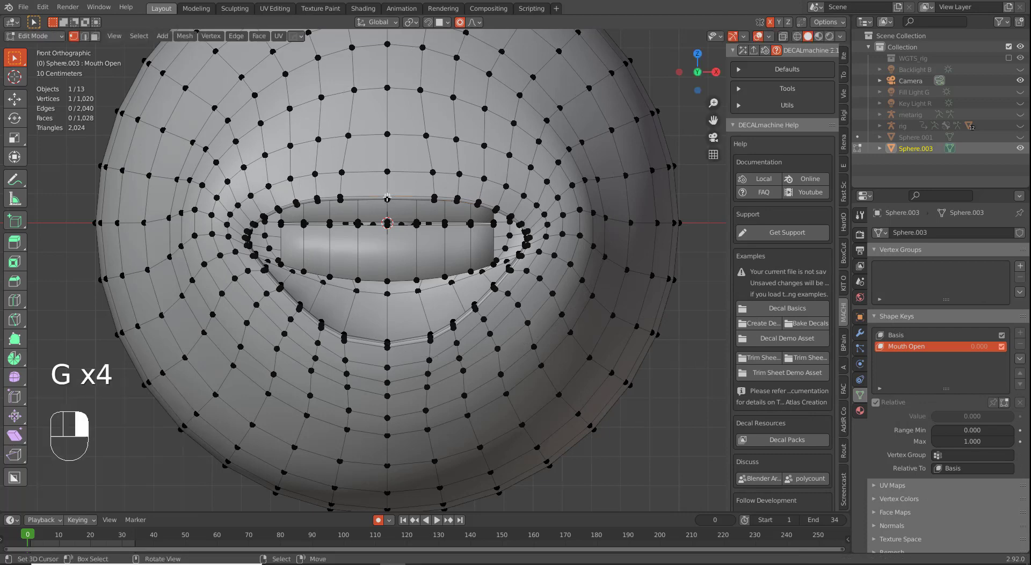
key(g)
click(388, 191)
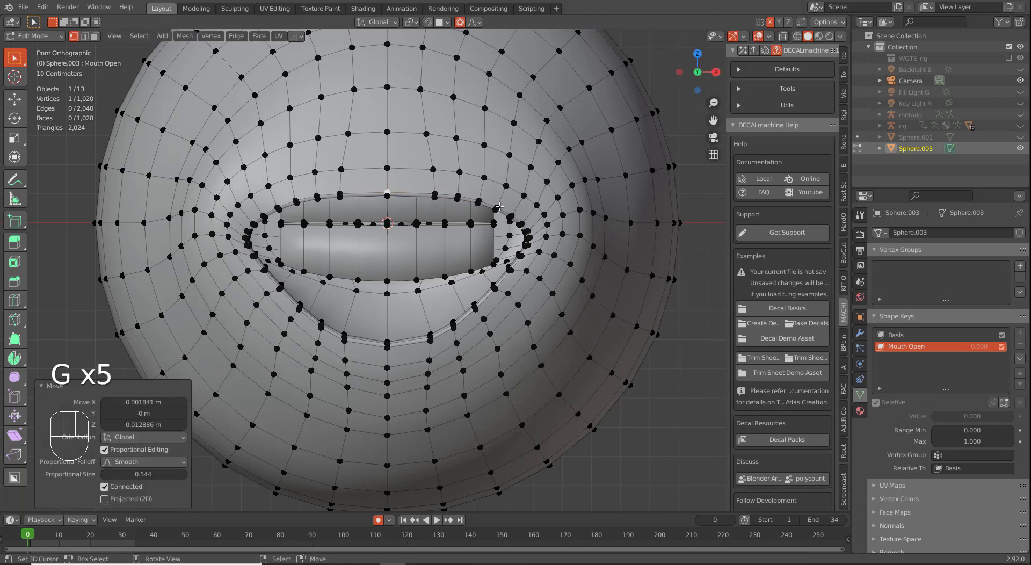
Step: Soft-move the right mouth-corner vertex and an upper-lip vertex
right_click(532, 233)
key(g)
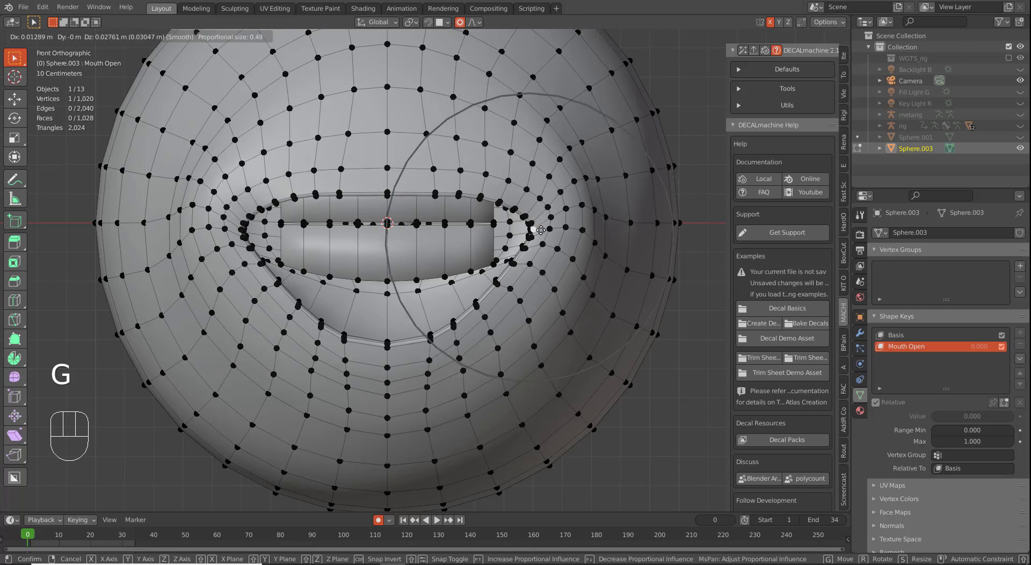
scroll(538, 231, up, 5)
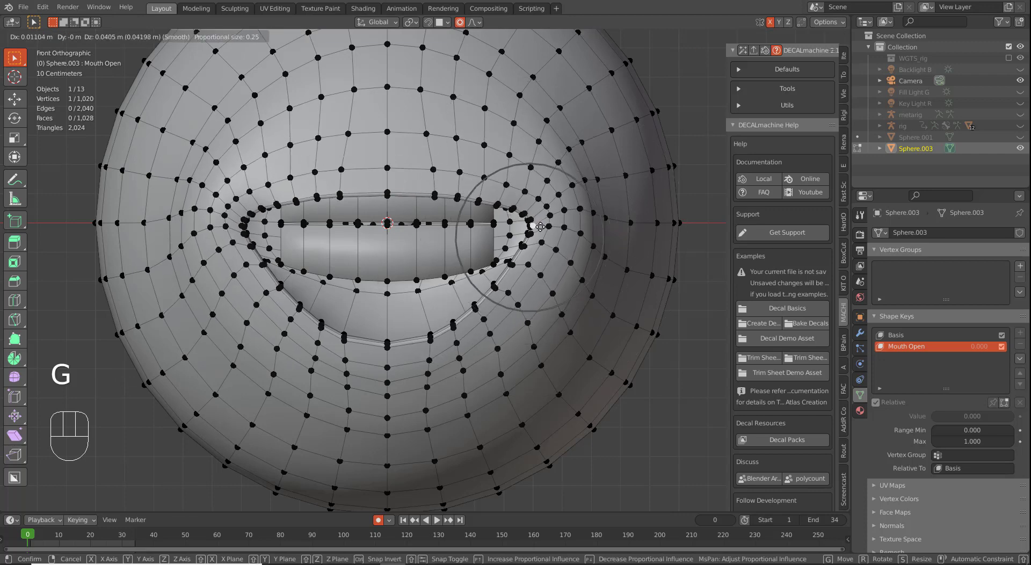
click(539, 227)
right_click(473, 200)
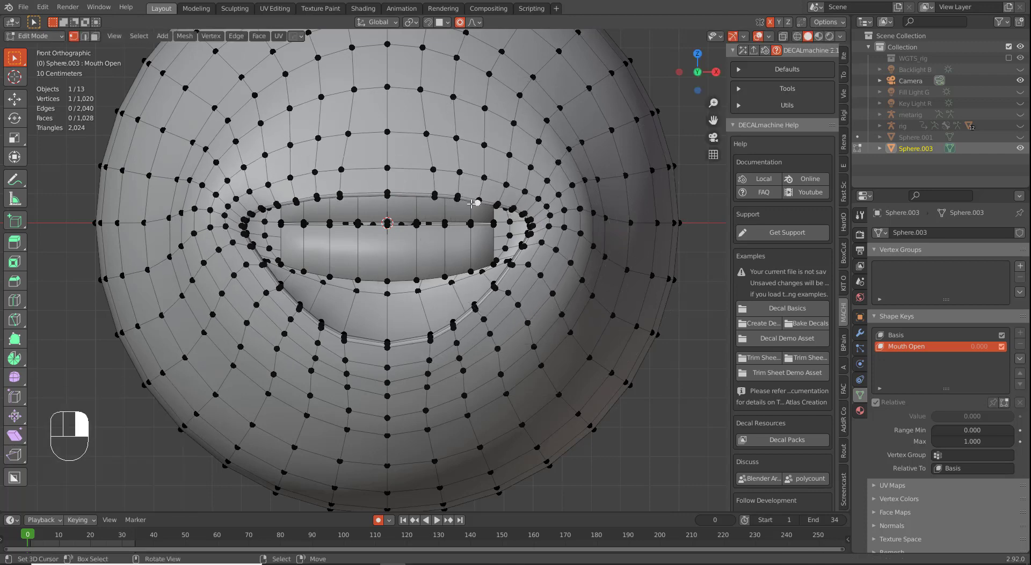
key(g)
click(477, 208)
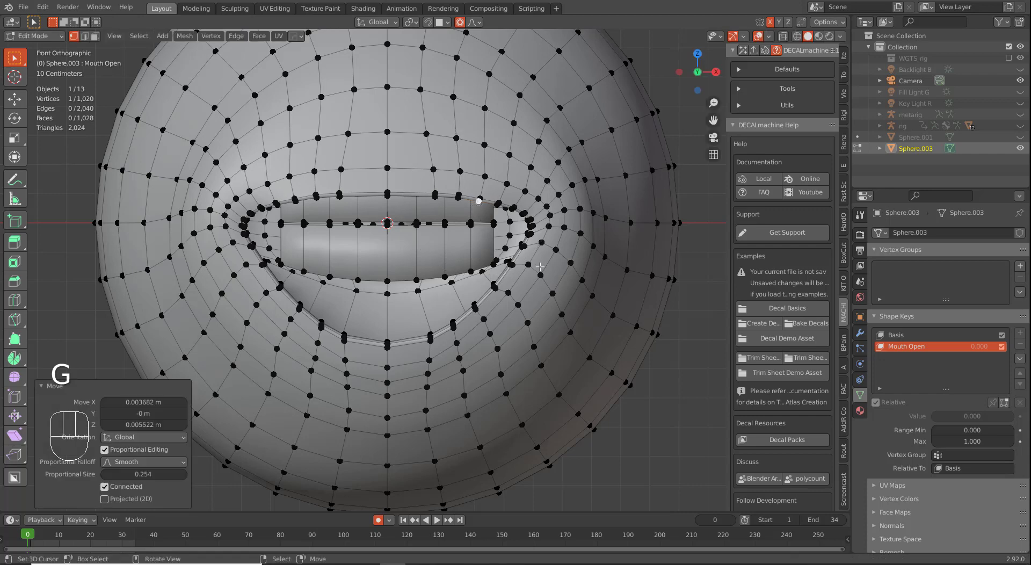
key(g)
click(510, 266)
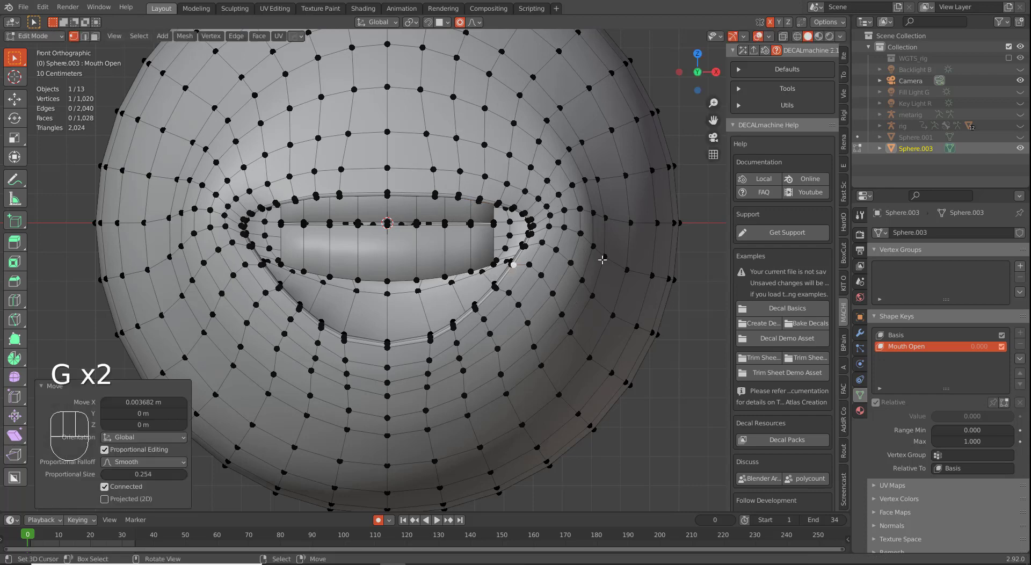
Step: Raise the vertices beside and above the right mouth corner
right_click(606, 219)
key(g)
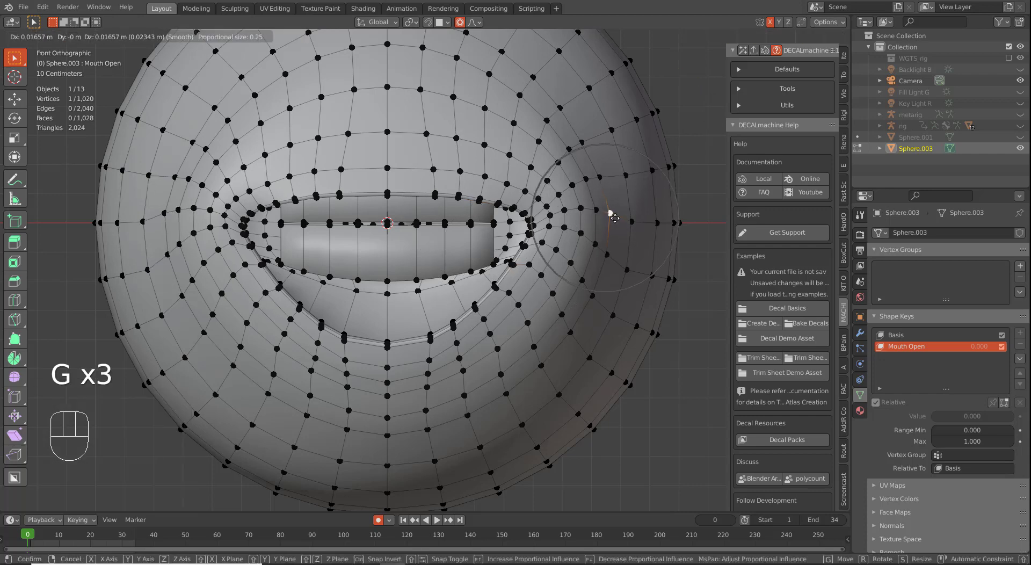
click(611, 212)
right_click(632, 223)
key(g)
click(637, 216)
right_click(599, 176)
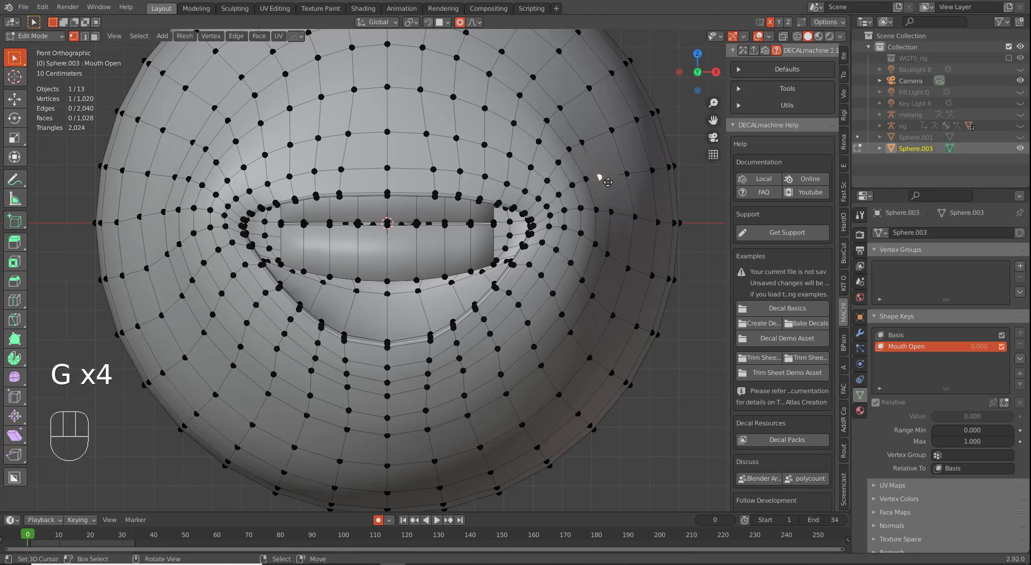
key(g)
click(602, 170)
right_click(626, 172)
key(g)
click(629, 168)
Step: Lift the vertices higher above the mouth and one right of it
right_click(583, 138)
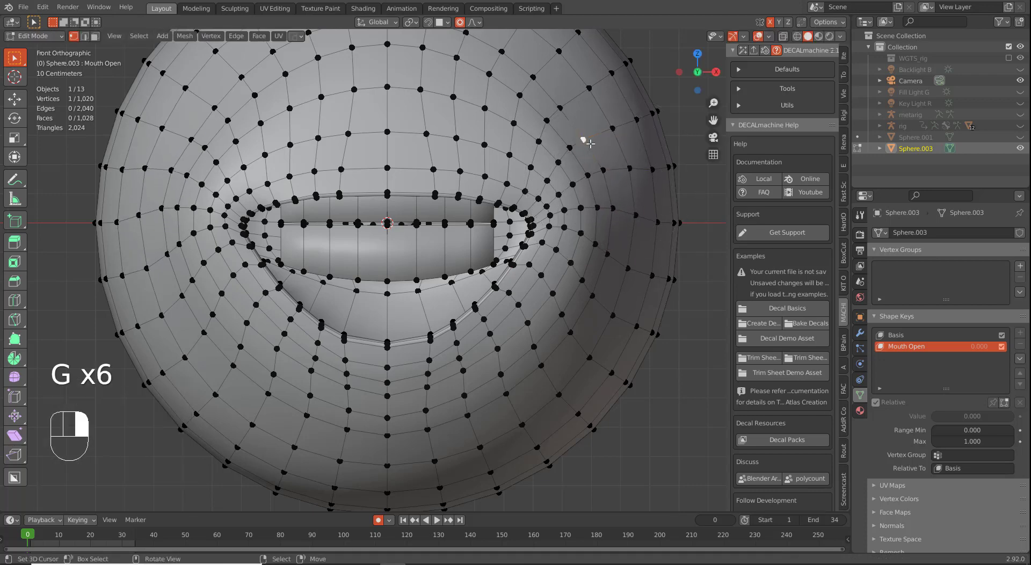
key(g)
click(583, 134)
right_click(609, 131)
key(g)
click(612, 120)
right_click(603, 166)
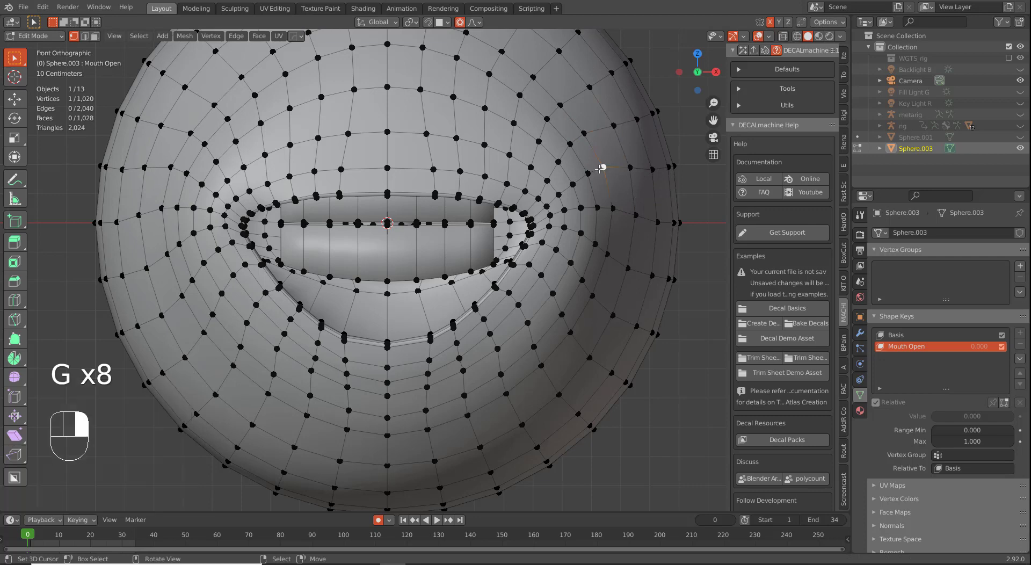
key(g)
click(601, 161)
Step: Soft-move the vertex with a wider proportional falloff, checking from a side angle
key(g)
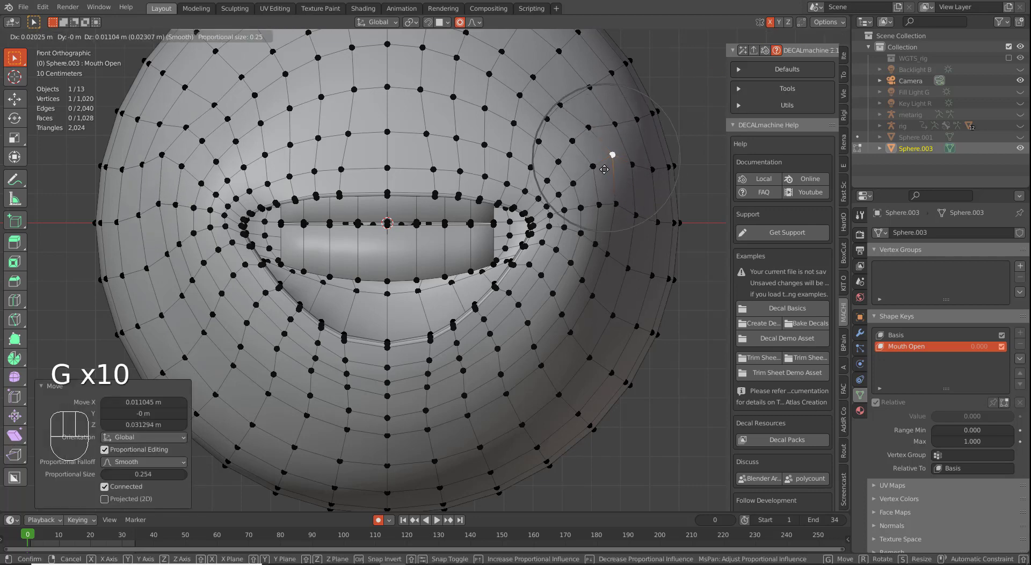
scroll(602, 166, down, 7)
click(604, 166)
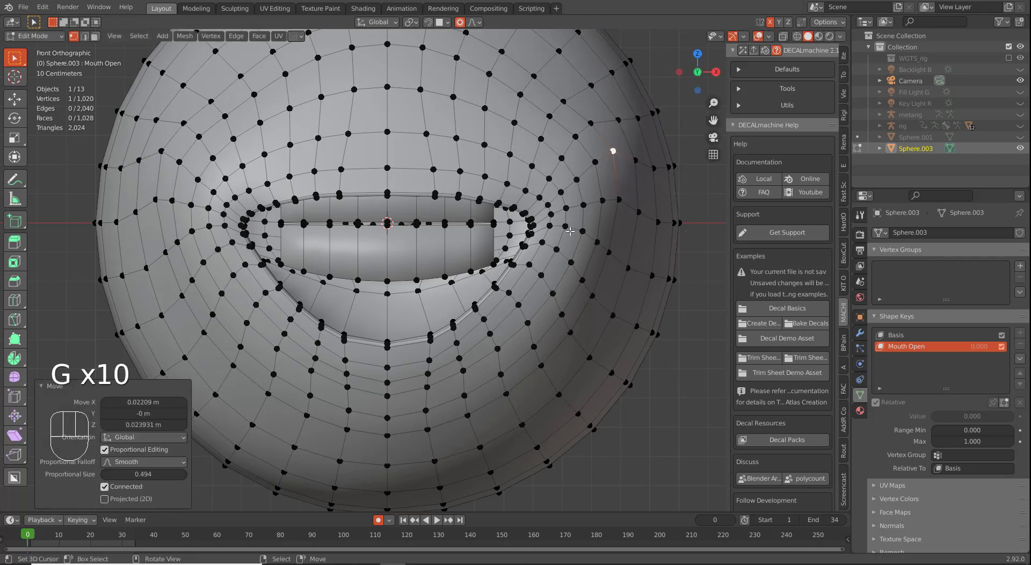
middle_drag(604, 166, 472, 269)
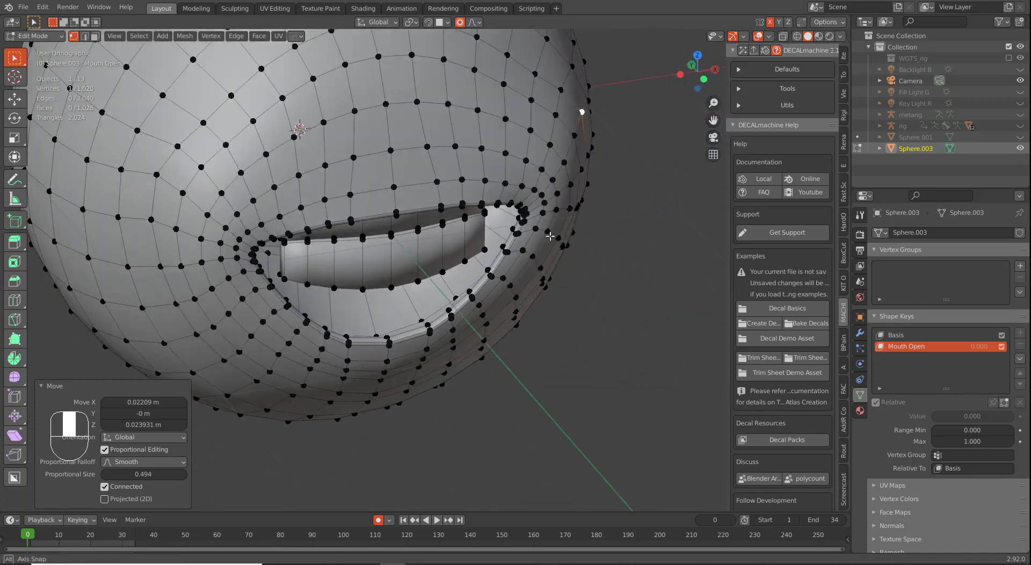
middle_drag(525, 211, 547, 228)
key(g)
scroll(546, 232, down, 1)
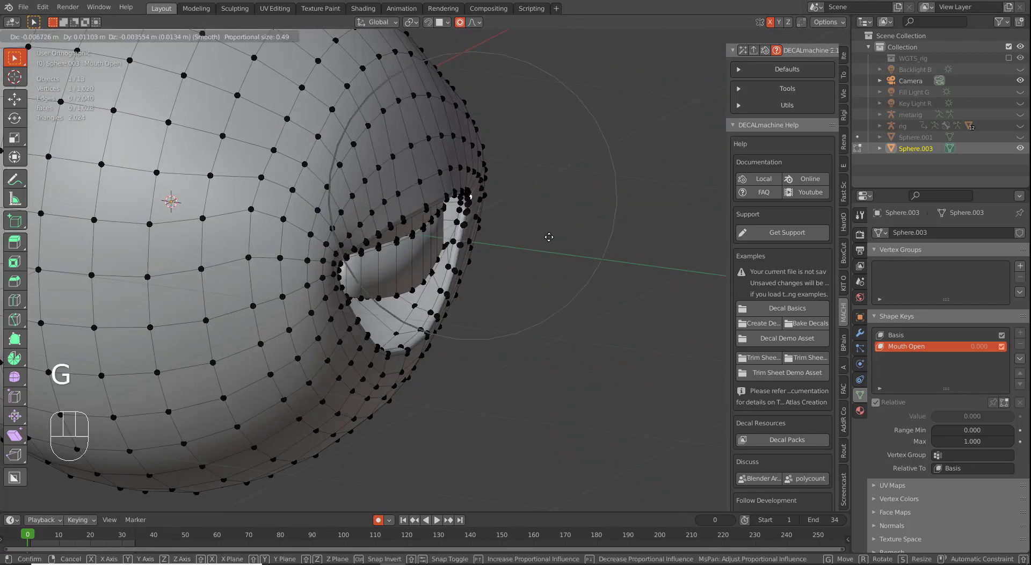
click(523, 232)
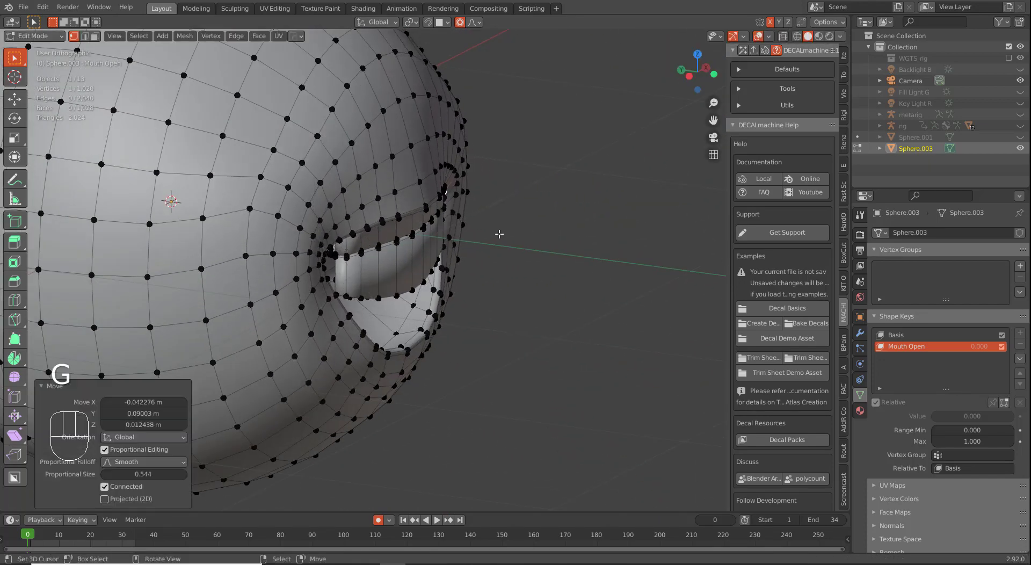
Step: Refine the mouth vertex with repeated soft moves from several orbit angles
middle_drag(497, 233, 381, 197)
key(g)
click(482, 236)
key(g)
click(492, 224)
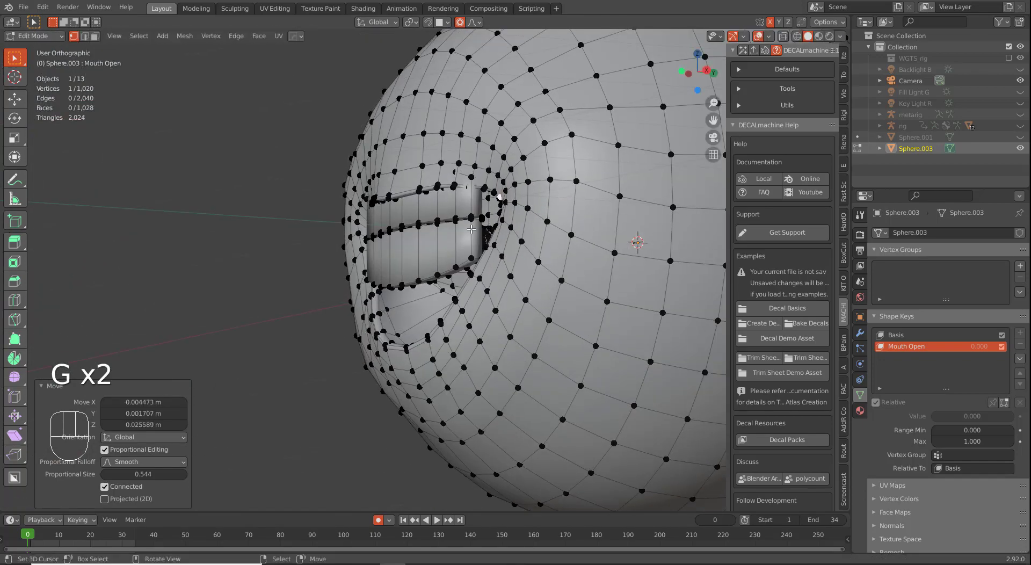
middle_drag(492, 226, 403, 272)
key(g)
click(462, 233)
key(g)
click(487, 242)
key(g)
click(551, 288)
Step: Shape the lip vertex and the lower-right slit vertex with soft falloff
key(g)
key(g)
click(466, 276)
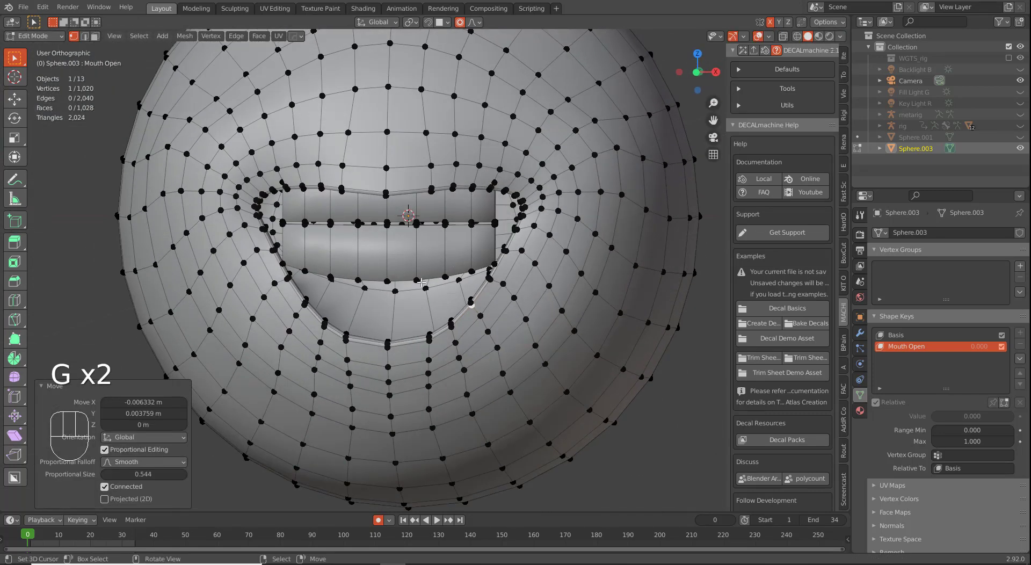
right_click(420, 282)
key(g)
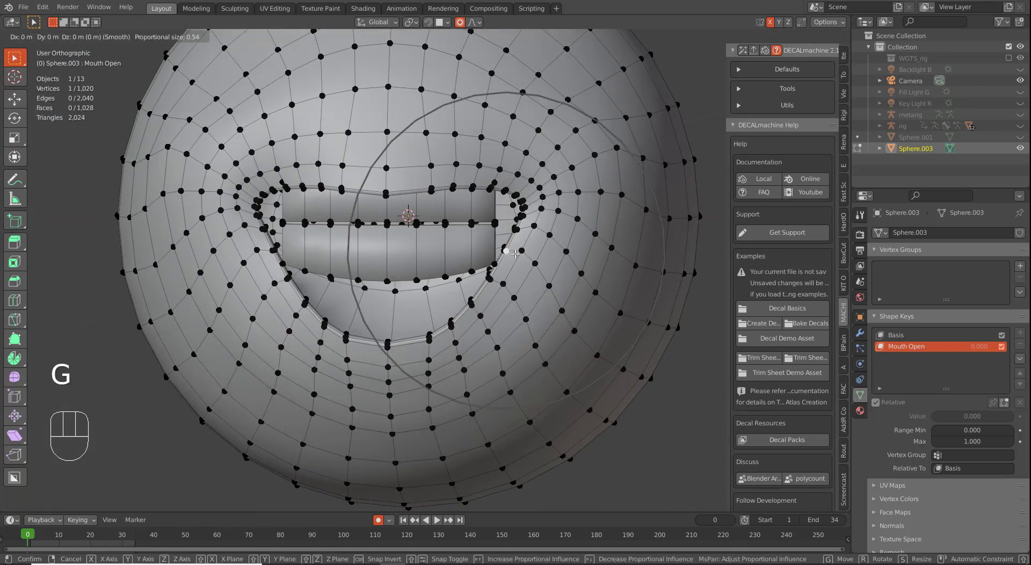
click(514, 258)
key(g)
click(517, 234)
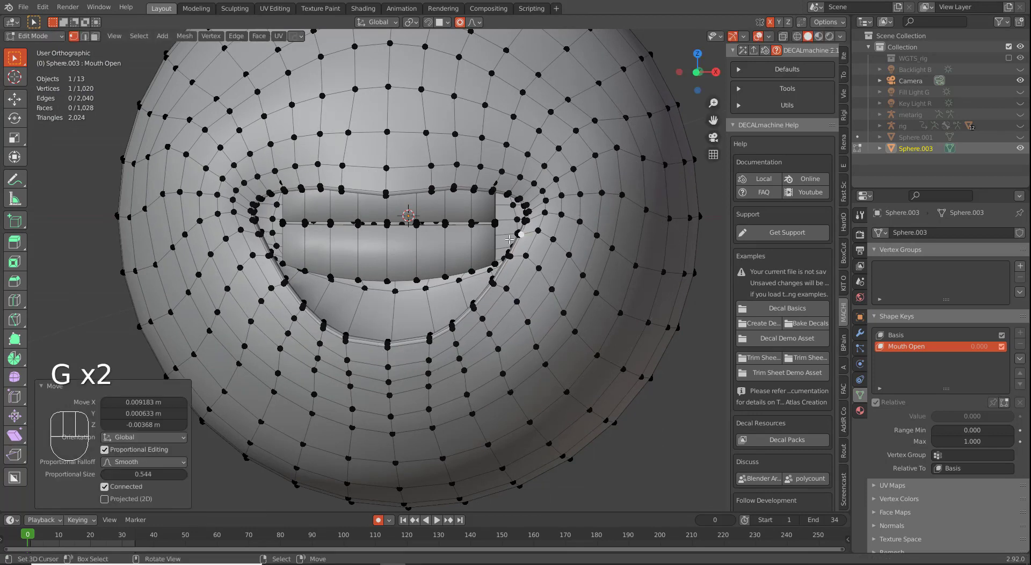
key(g)
click(514, 244)
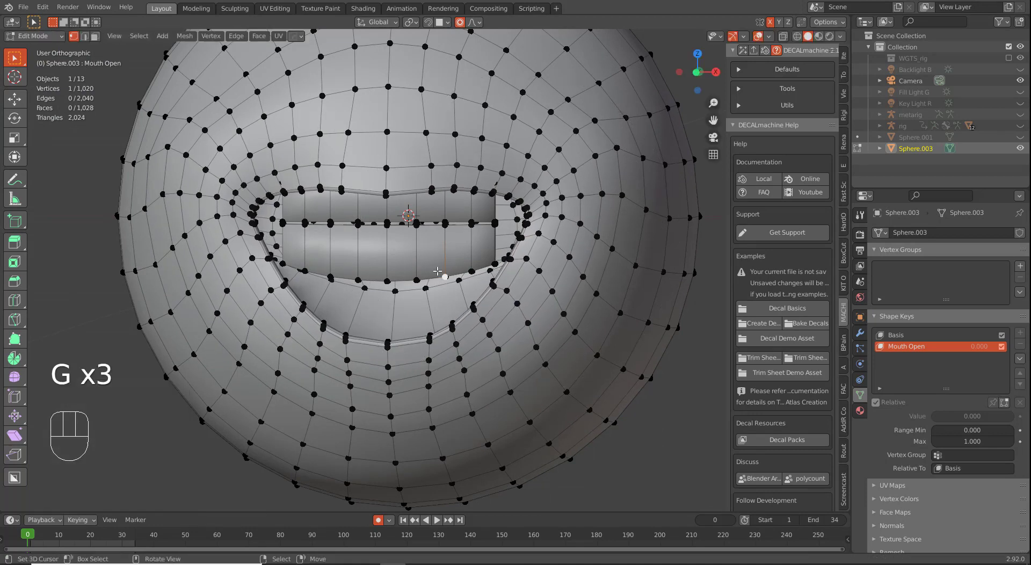
key(ctrl+l)
Step: Lower the lower inner-mouth strip along Z and tilt it in side view
key(KP_1)
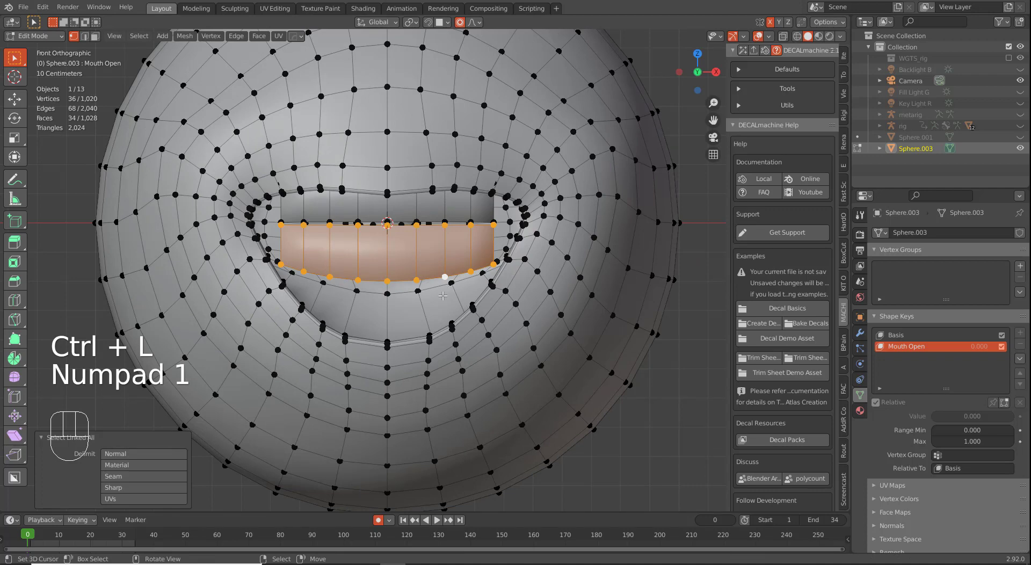
key(g)
key(z)
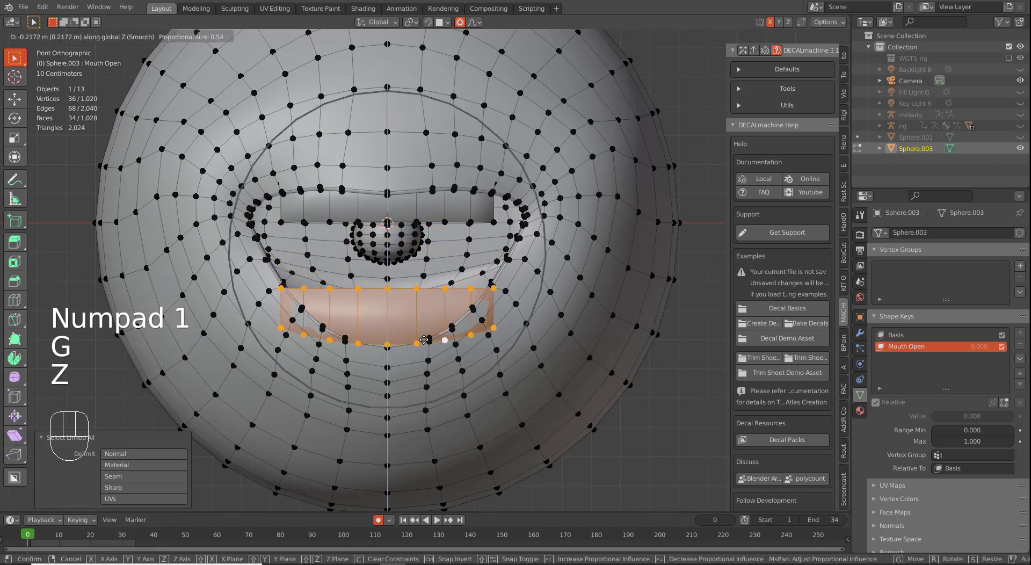
click(425, 344)
key(KP_3)
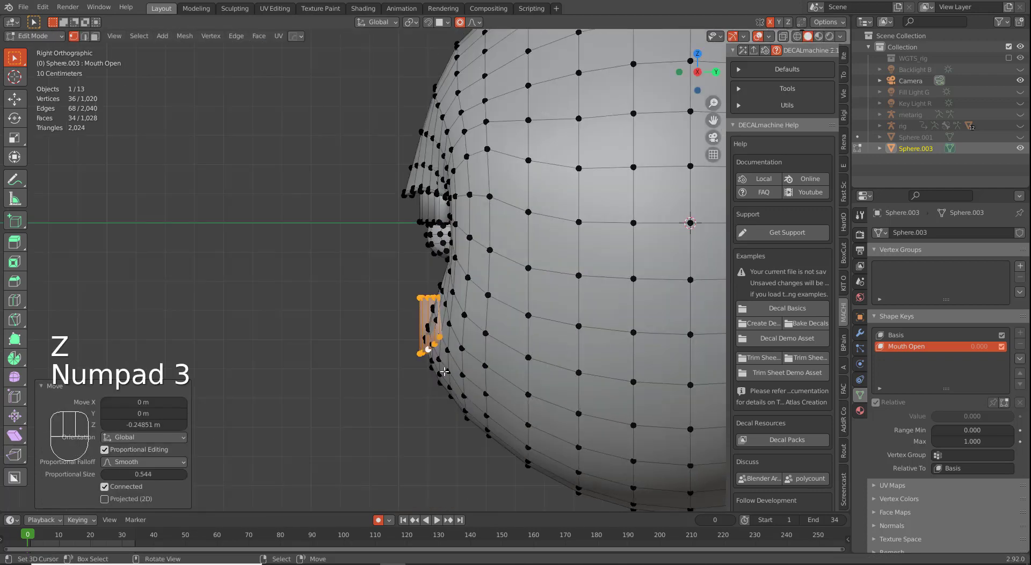
key(g)
click(464, 382)
key(r)
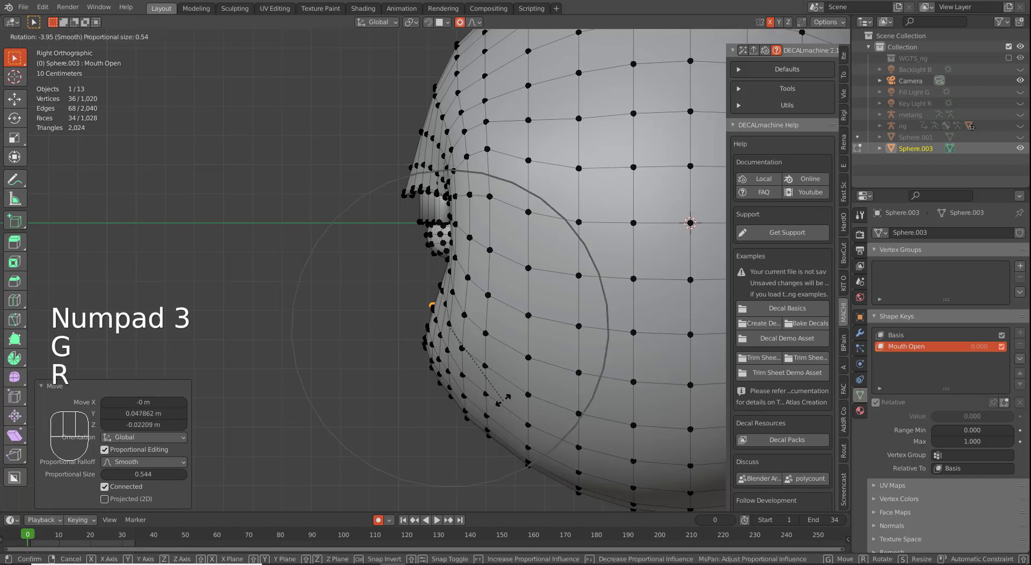
click(497, 397)
Step: Trackball-tilt the lower lip vertices 22.9° and drop them about 0.25 m
key(KP_1)
key(r)
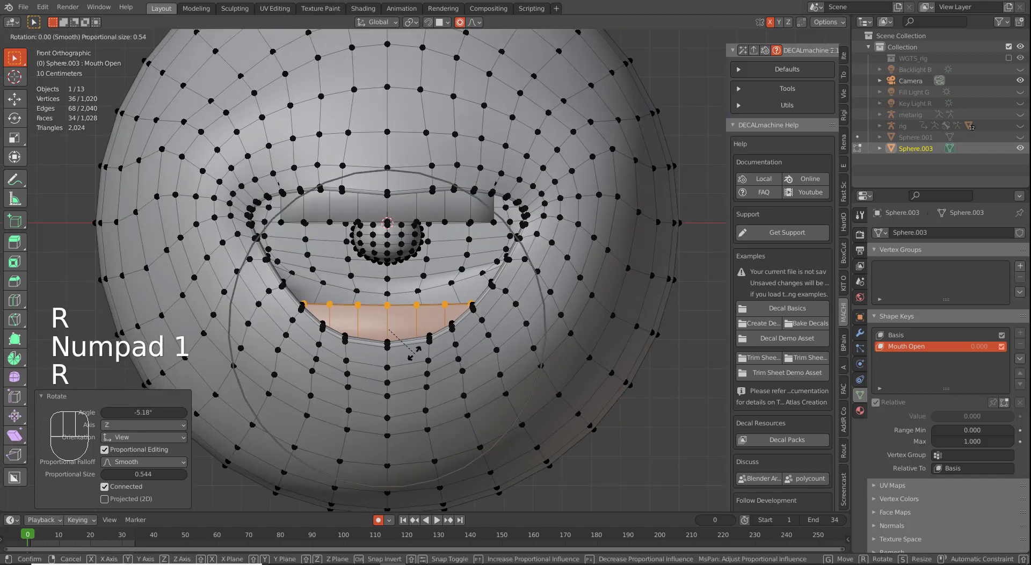
key(r)
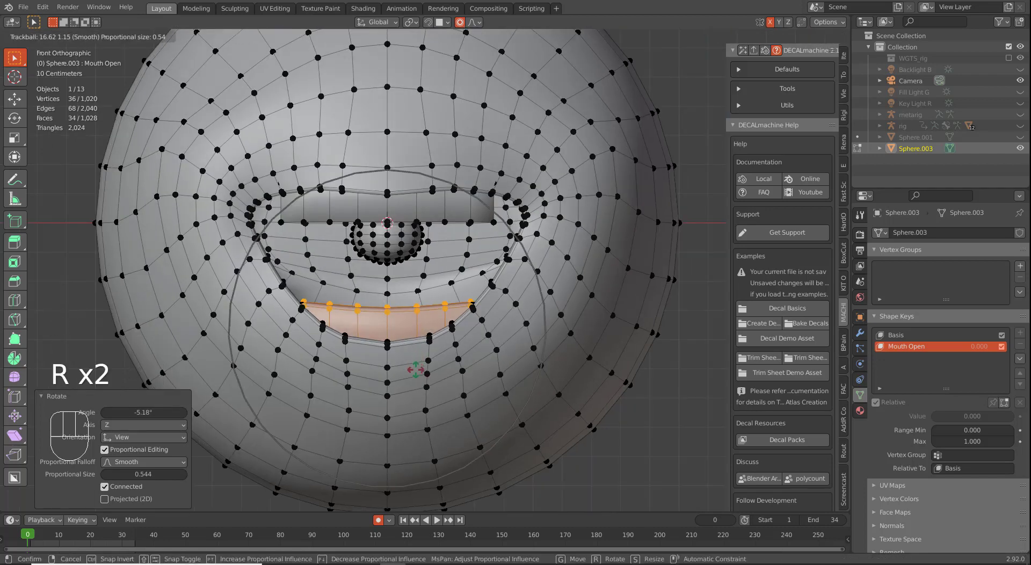
click(422, 375)
key(g)
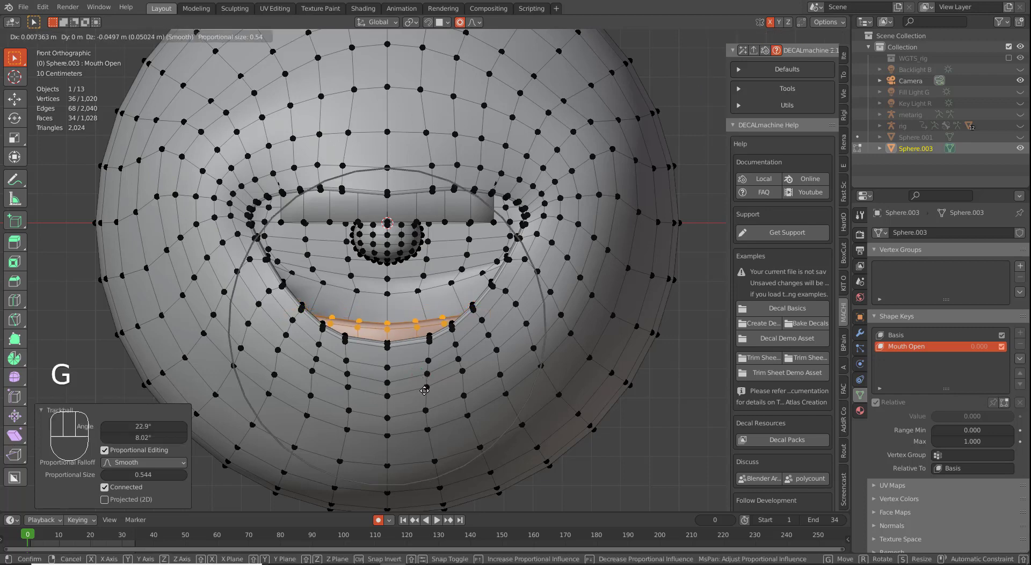
click(426, 388)
right_click(454, 230)
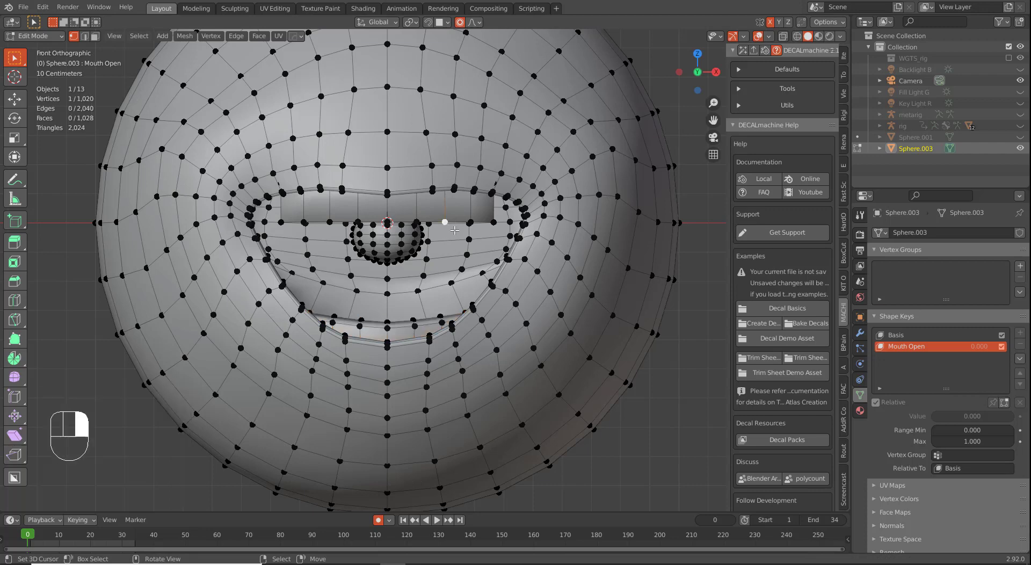
Step: Widen the upper inner-mouth strip along X, then raise and rotate it in side view
key(ctrl+l)
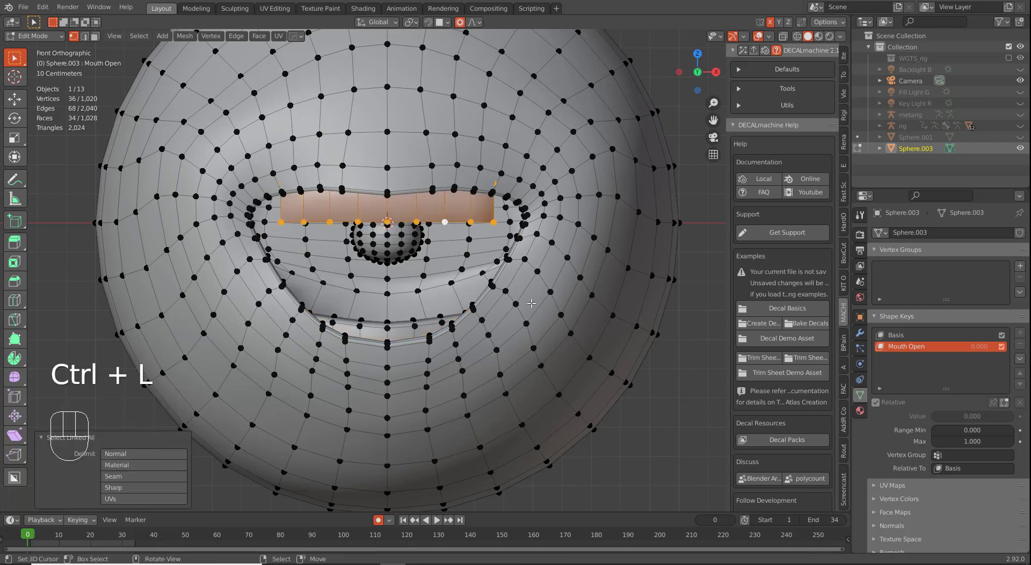
key(s)
key(x)
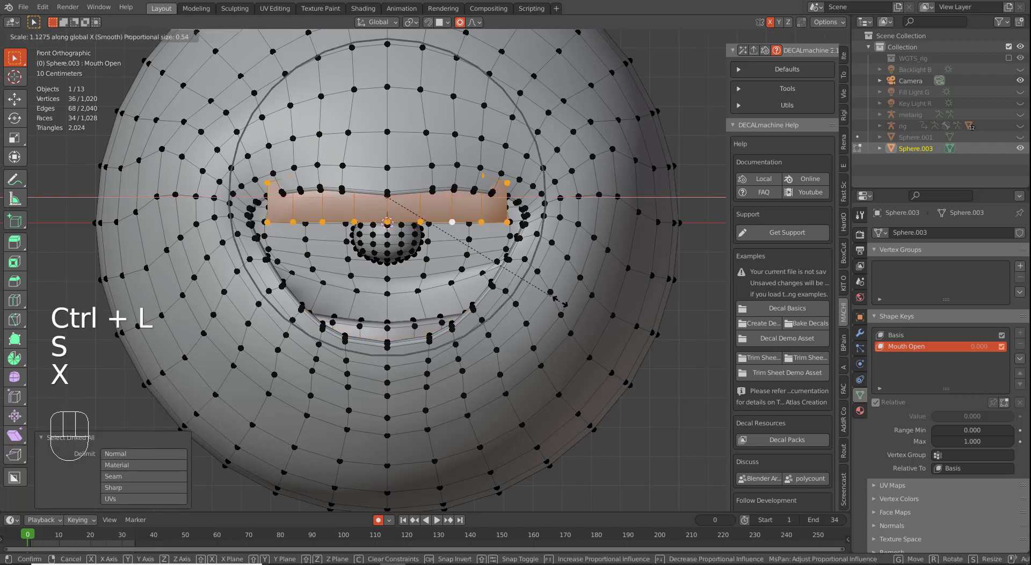
click(564, 304)
middle_drag(564, 303, 510, 303)
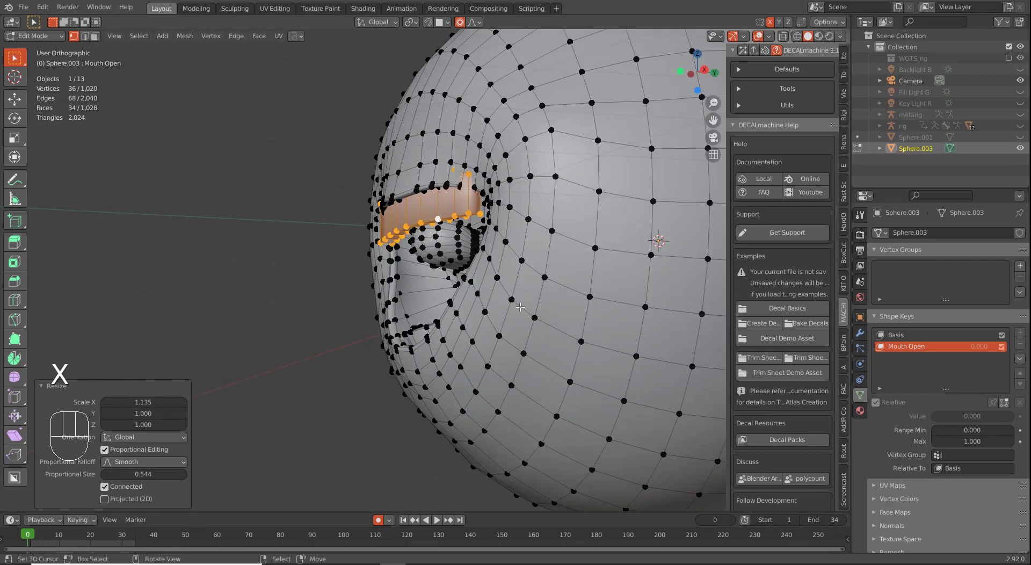
key(KP_3)
key(g)
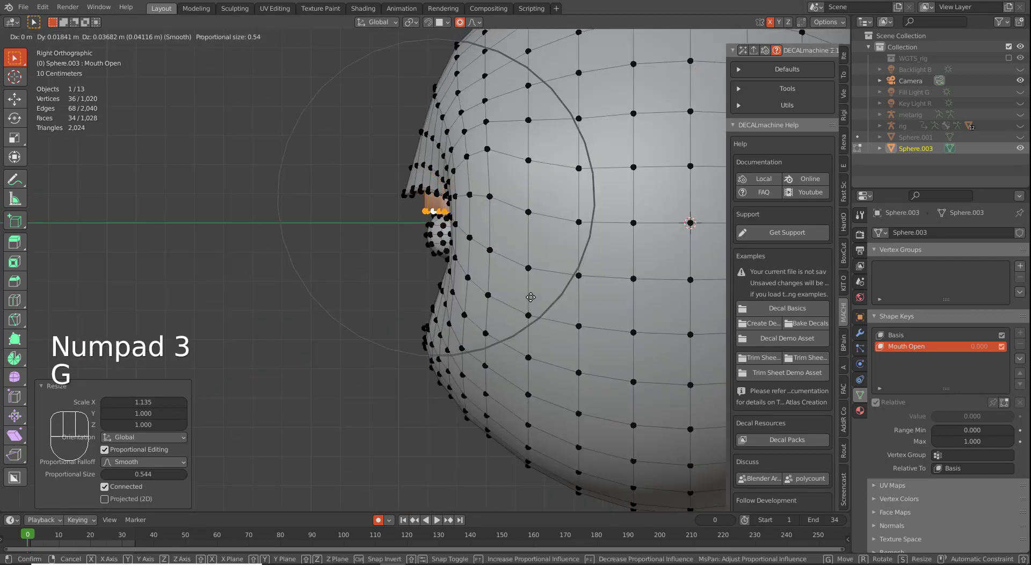
click(526, 288)
key(r)
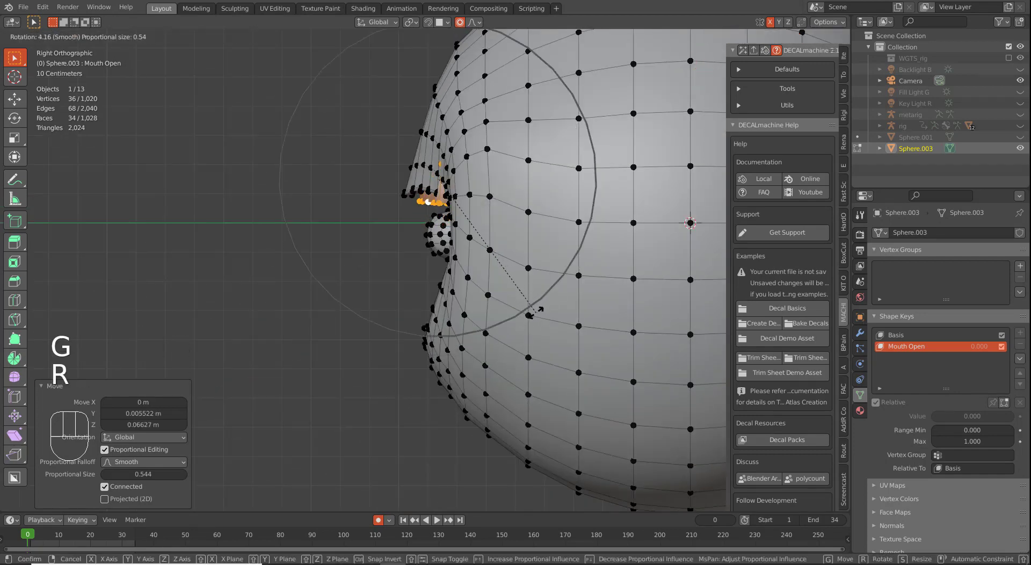
click(534, 314)
key(g)
click(534, 310)
Step: Stretch the rim vertices along Y and push them about 0.083 m in Y
key(s)
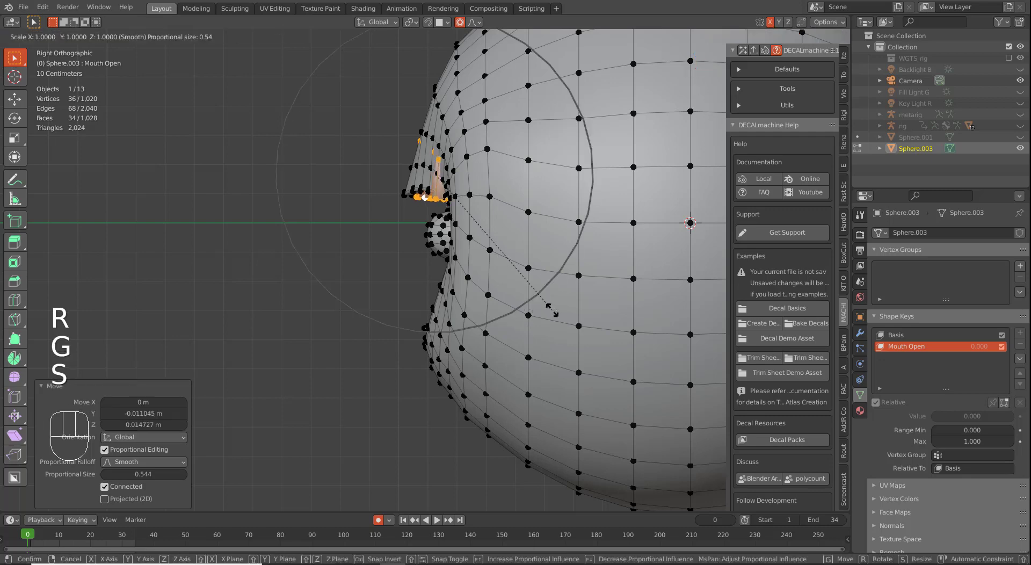
key(y)
click(615, 306)
key(g)
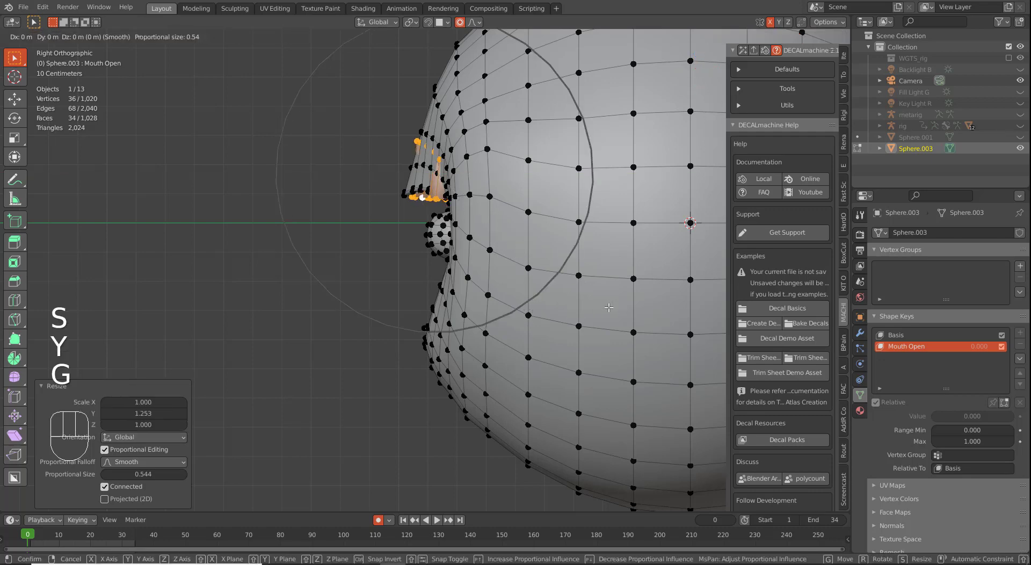
key(y)
click(617, 308)
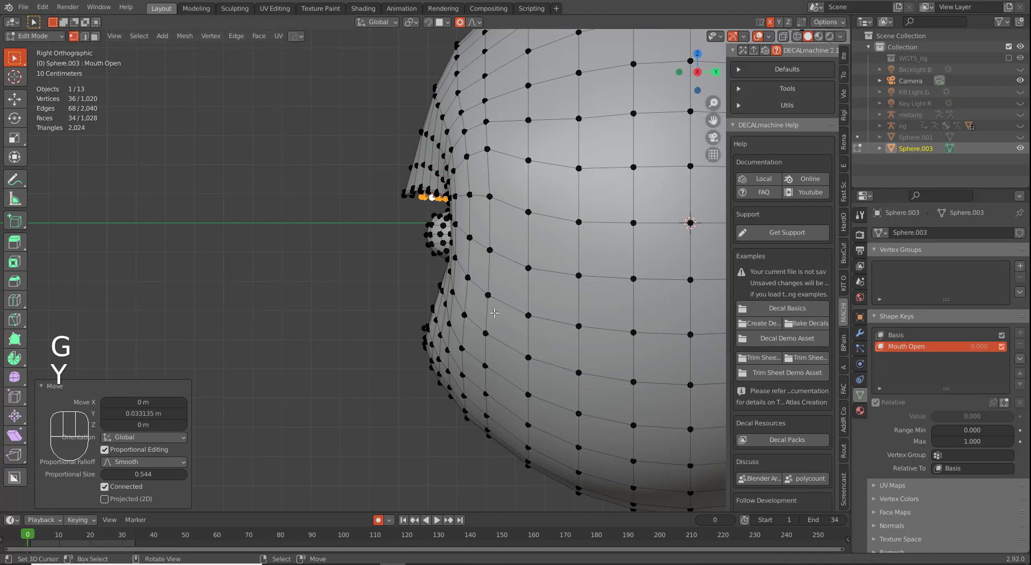
middle_drag(617, 308, 463, 255)
key(g)
key(y)
click(503, 311)
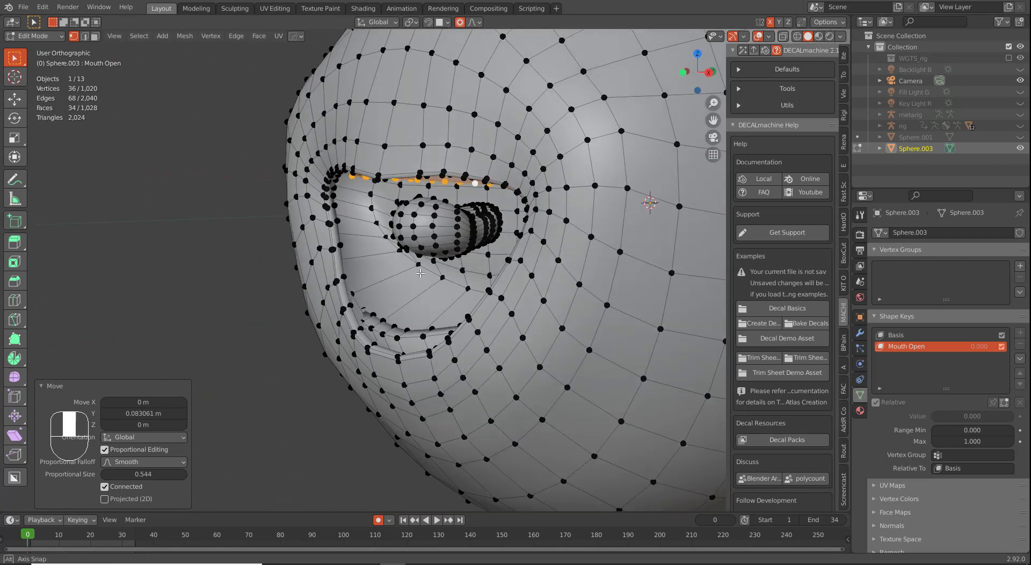
click(466, 251)
Step: Lower the inner ball along Z and tilt it 50.9° about the X axis
key(ctrl+l)
key(KP_1)
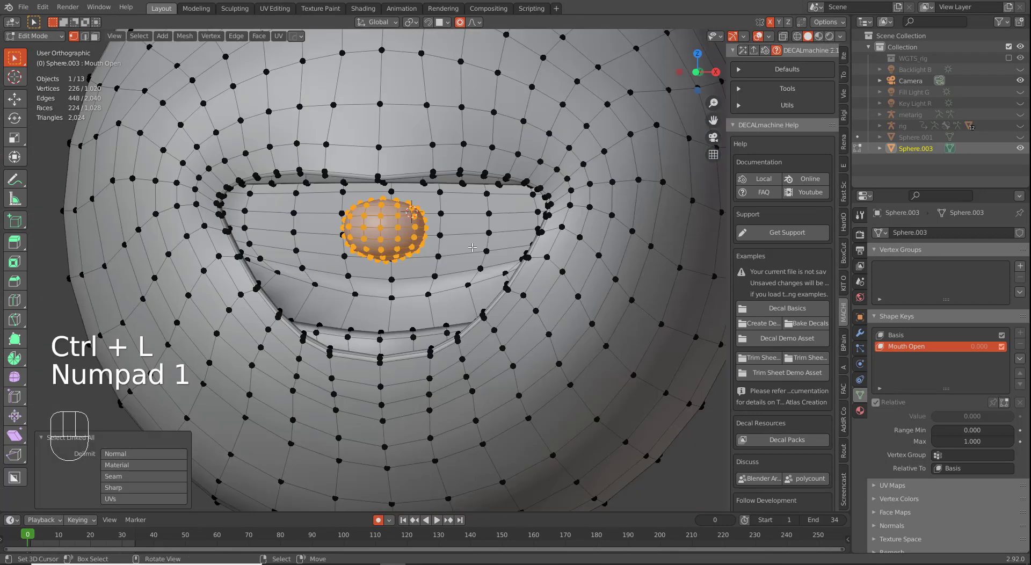
key(g)
key(z)
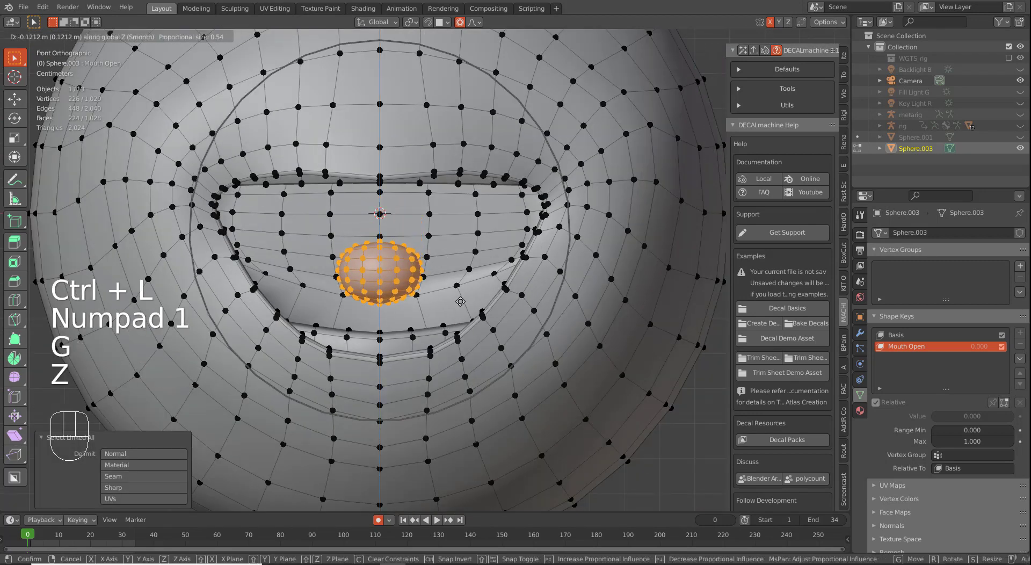
click(457, 311)
key(r)
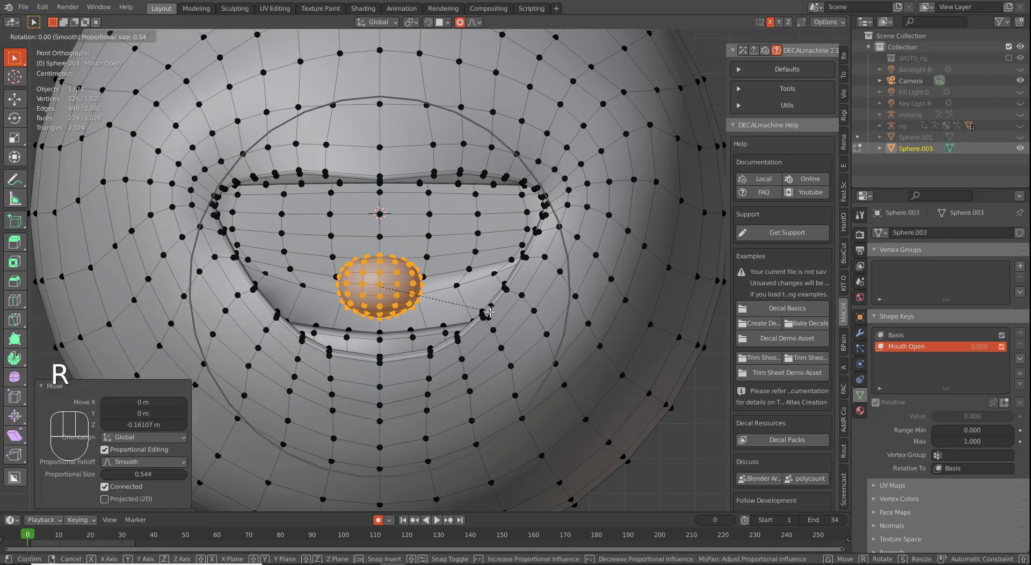
key(x)
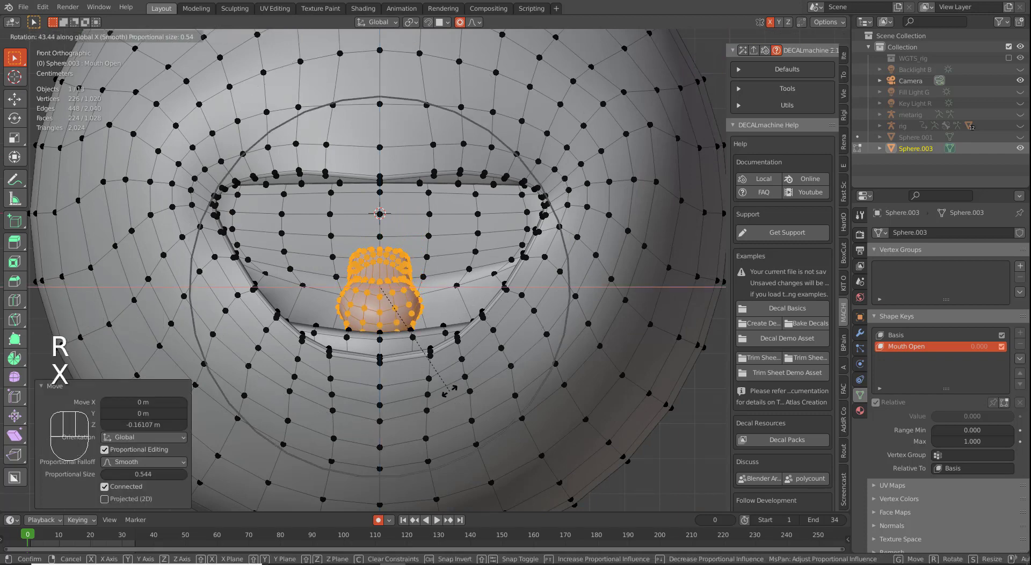
click(438, 398)
middle_drag(438, 397, 359, 282)
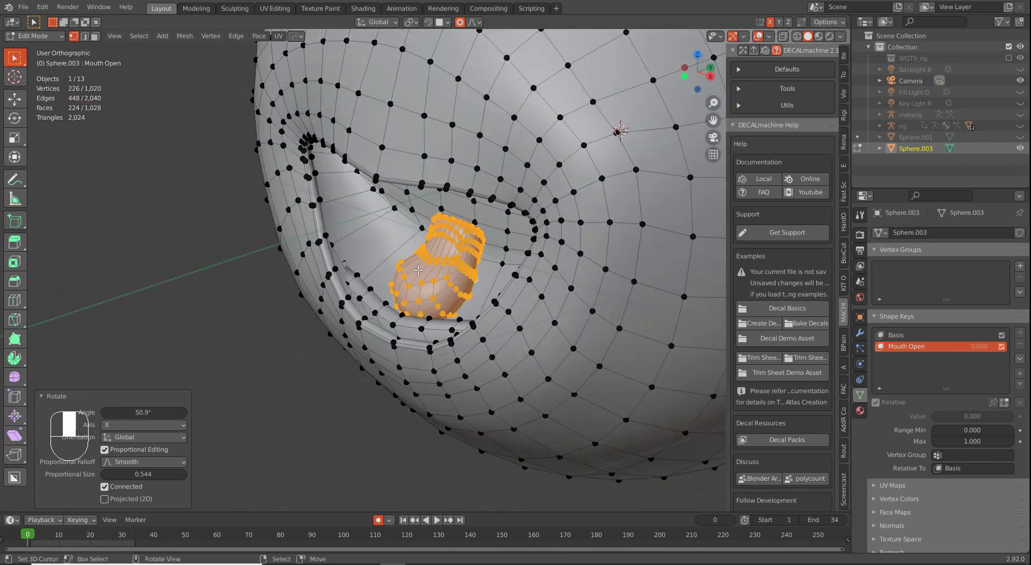
scroll(442, 253, up, 4)
Step: Proportionally move a vertex inside the mouth opening along the Y axis
right_click(489, 184)
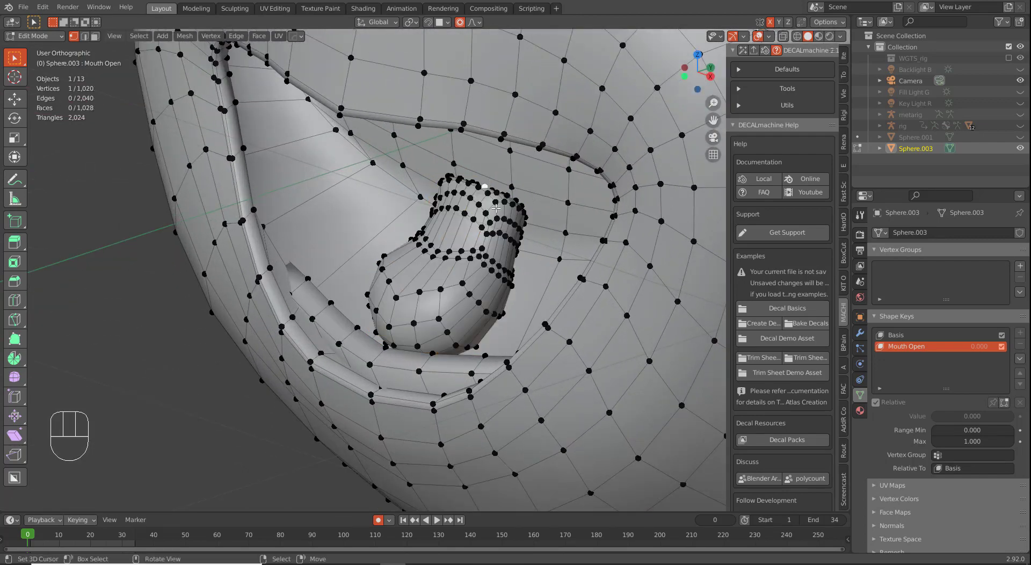
middle_drag(492, 218, 422, 174)
key(g)
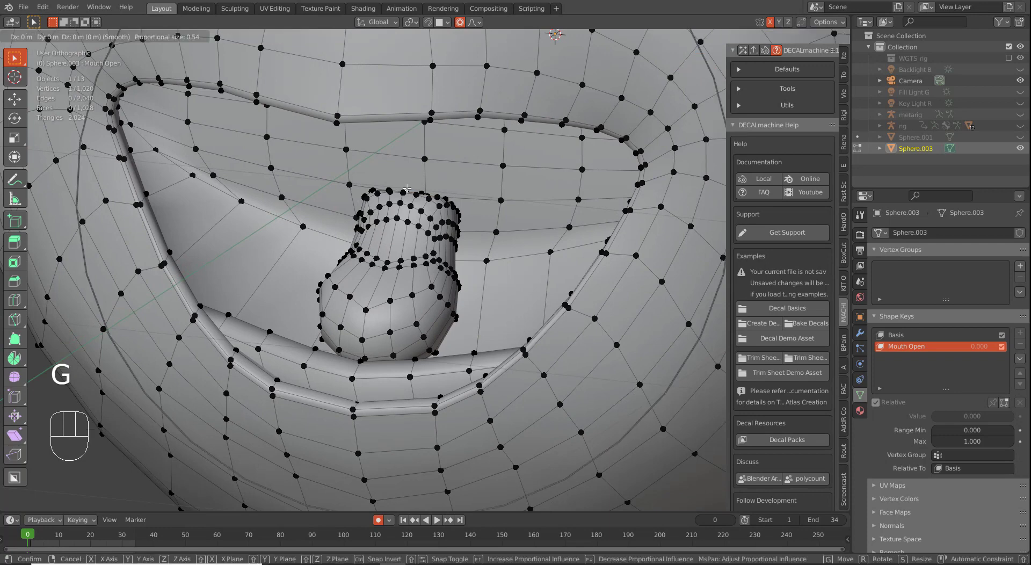
key(y)
scroll(428, 166, up, 2)
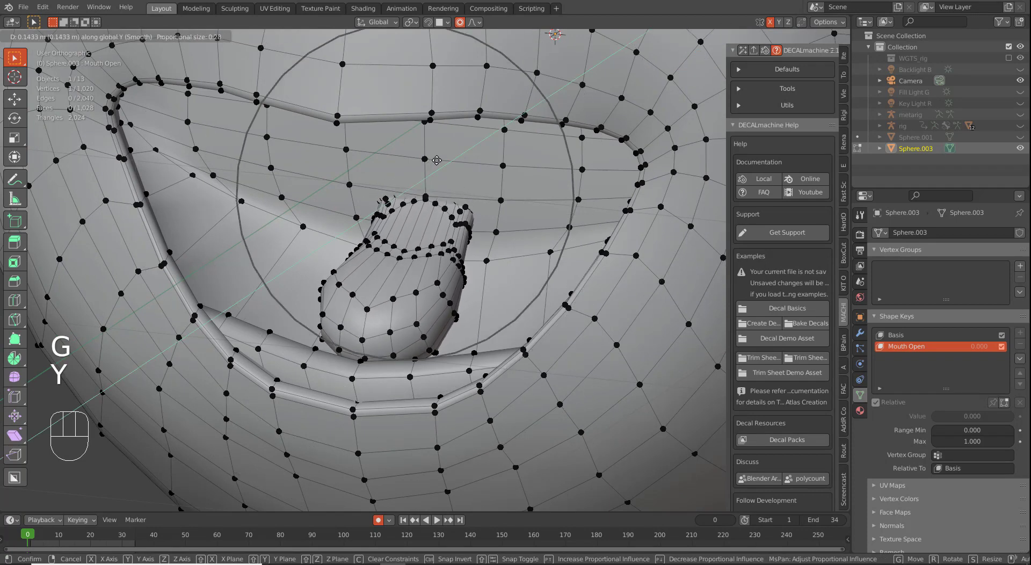
click(384, 230)
scroll(384, 230, down, 2)
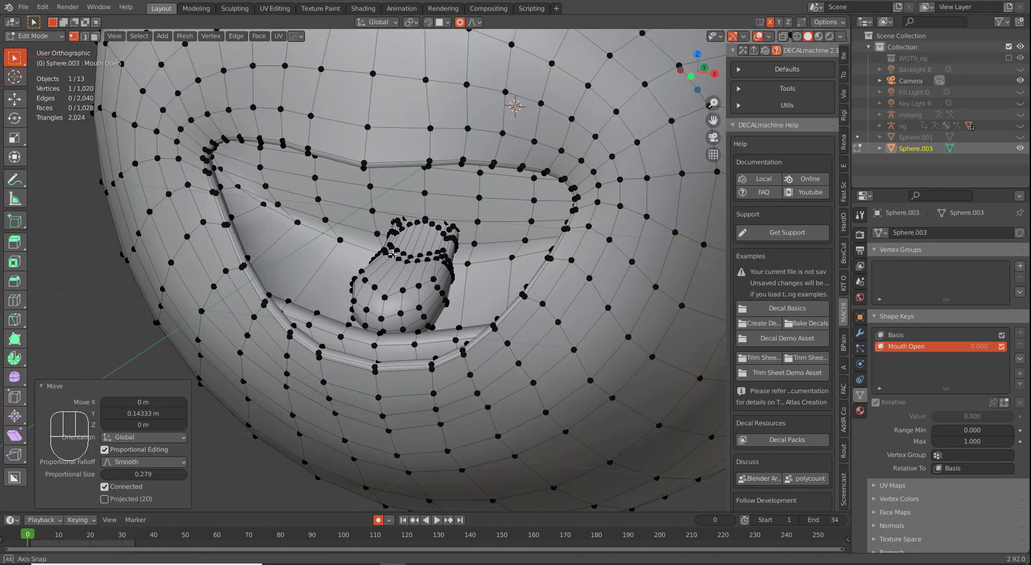
middle_drag(380, 240, 398, 234)
scroll(398, 237, down, 3)
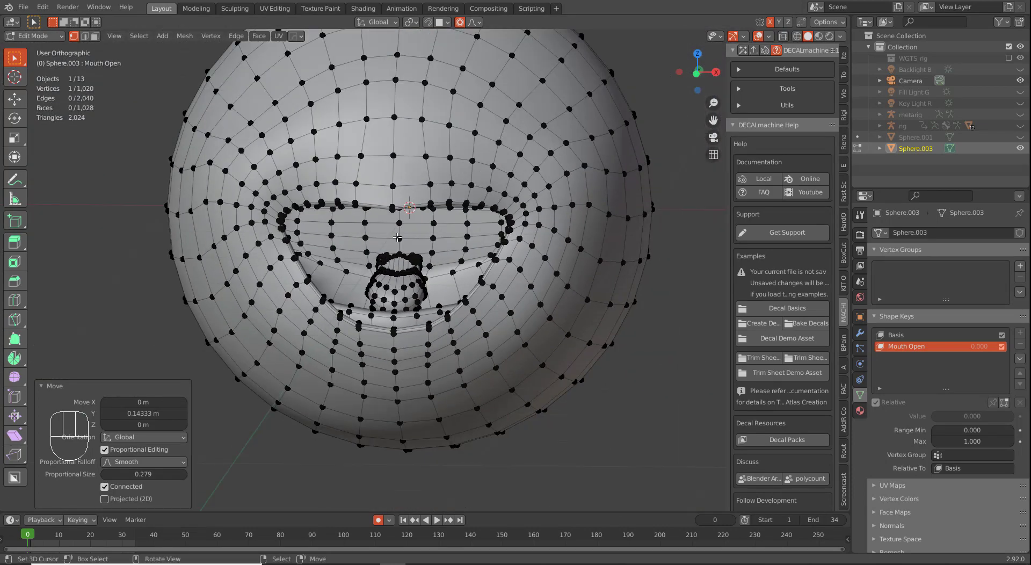
Step: Toggle between Edit and Object Mode to preview the smoothed sphere
key(Tab)
scroll(593, 329, down, 3)
key(Tab)
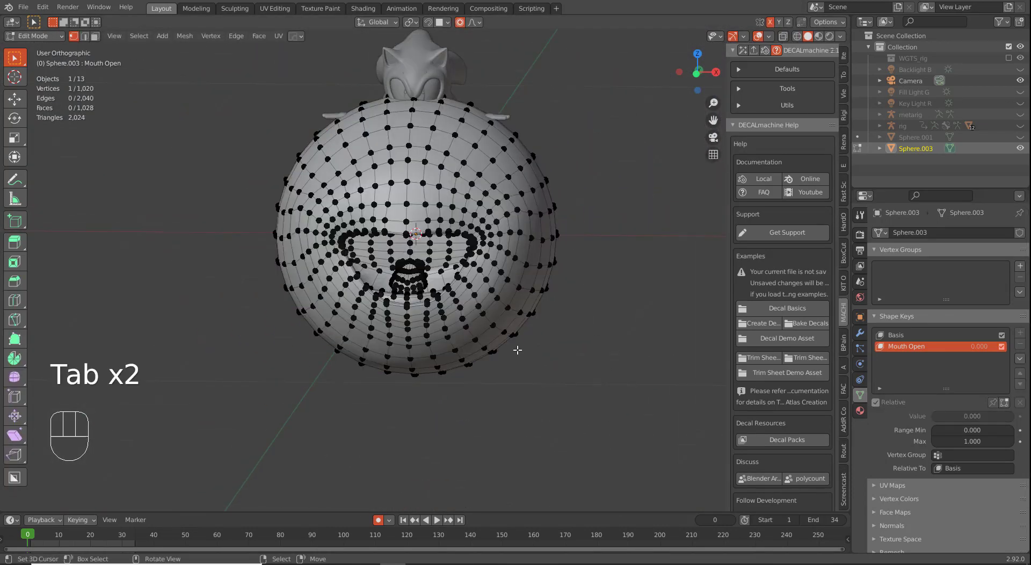
scroll(513, 347, up, 5)
key(Tab)
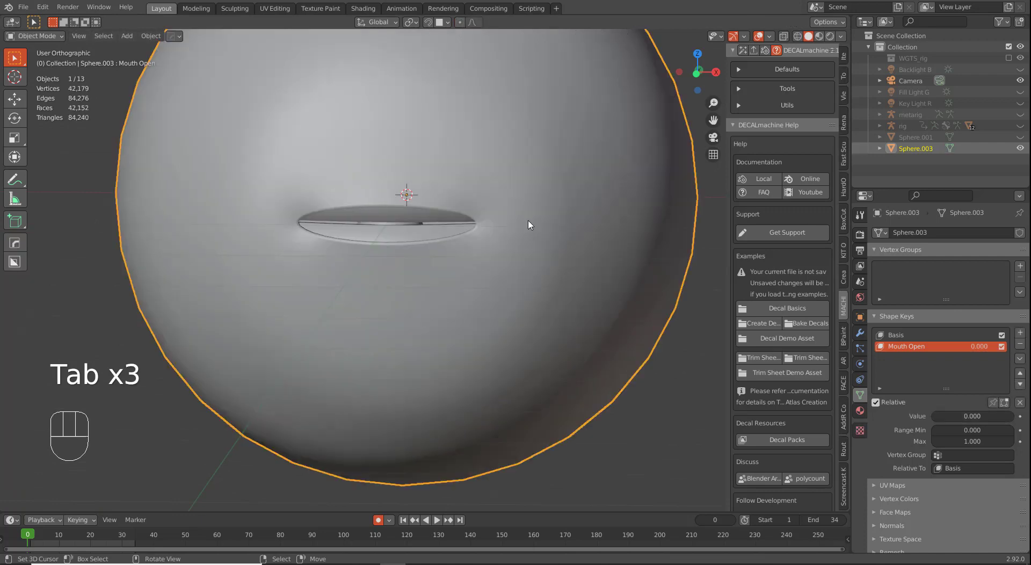
key(Tab)
scroll(529, 206, down, 3)
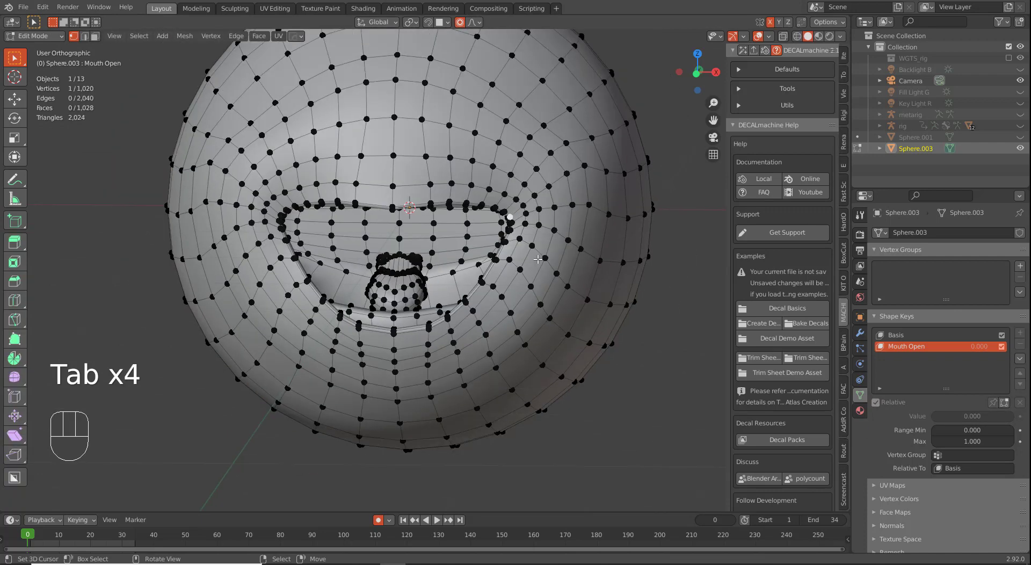
Step: Proportionally raise the mouth corner and upper-lip centre vertices for Mouth Open
key(g)
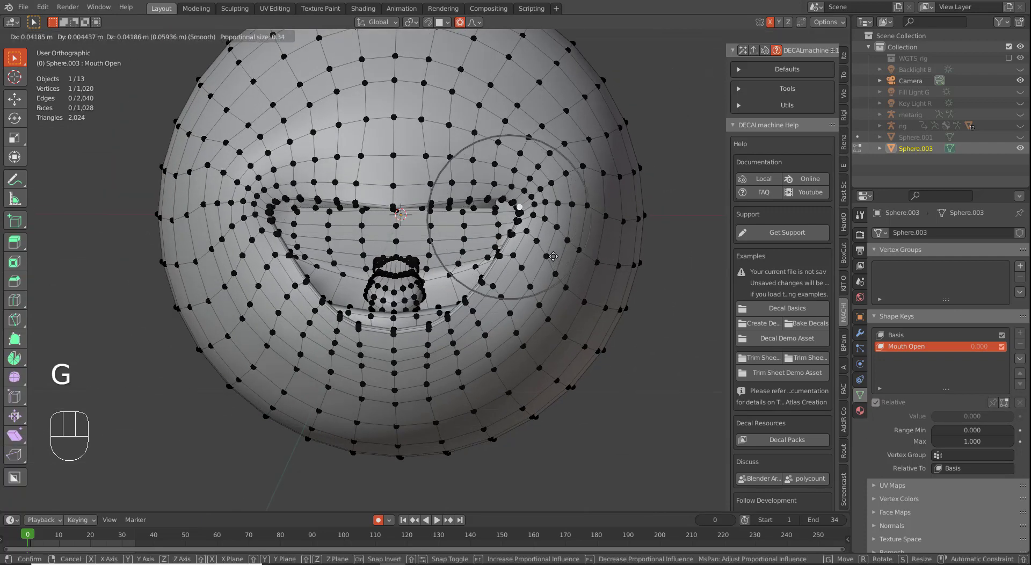
scroll(555, 261, down, 2)
click(556, 261)
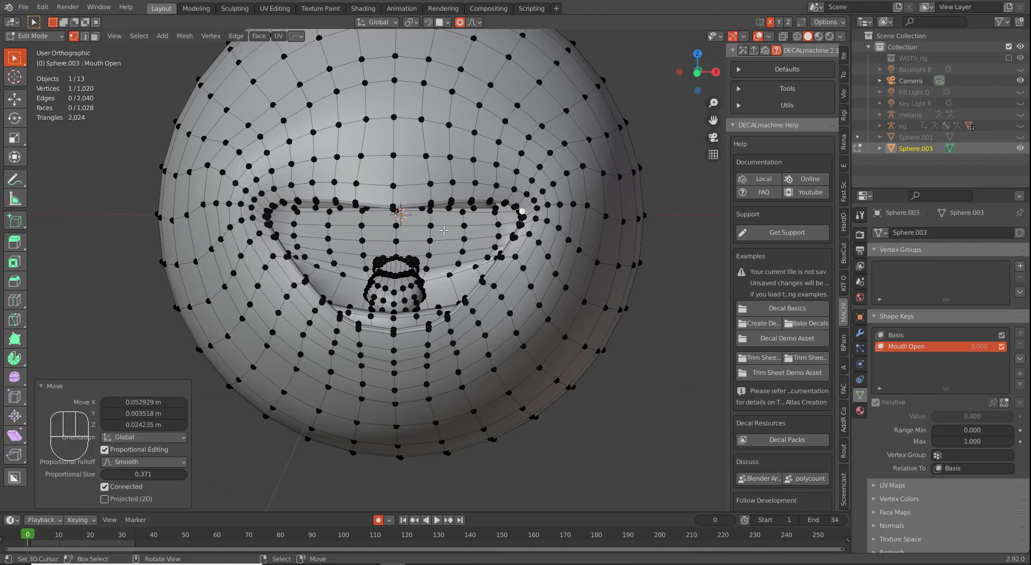
click(394, 200)
key(g)
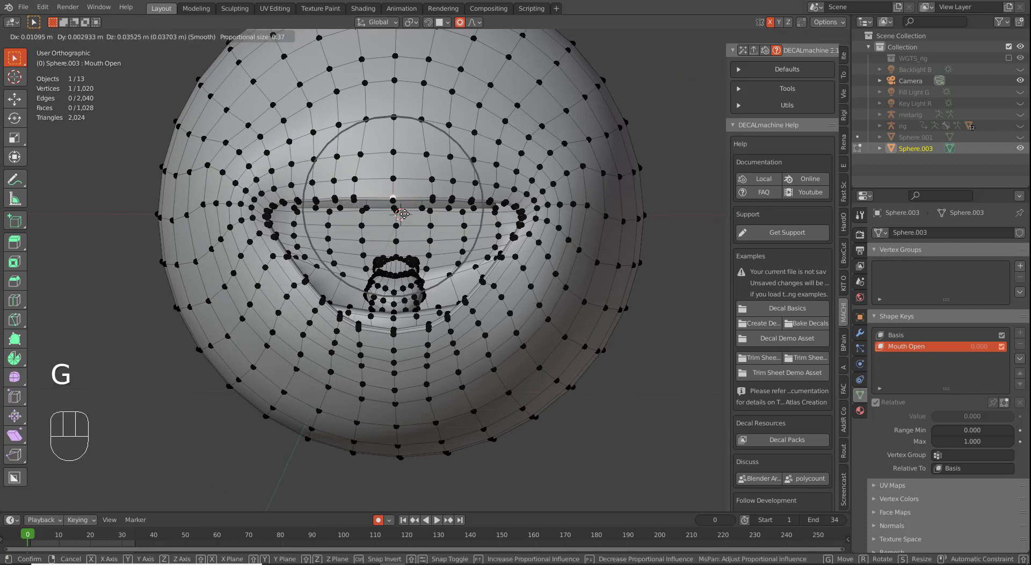
scroll(404, 214, down, 1)
click(404, 214)
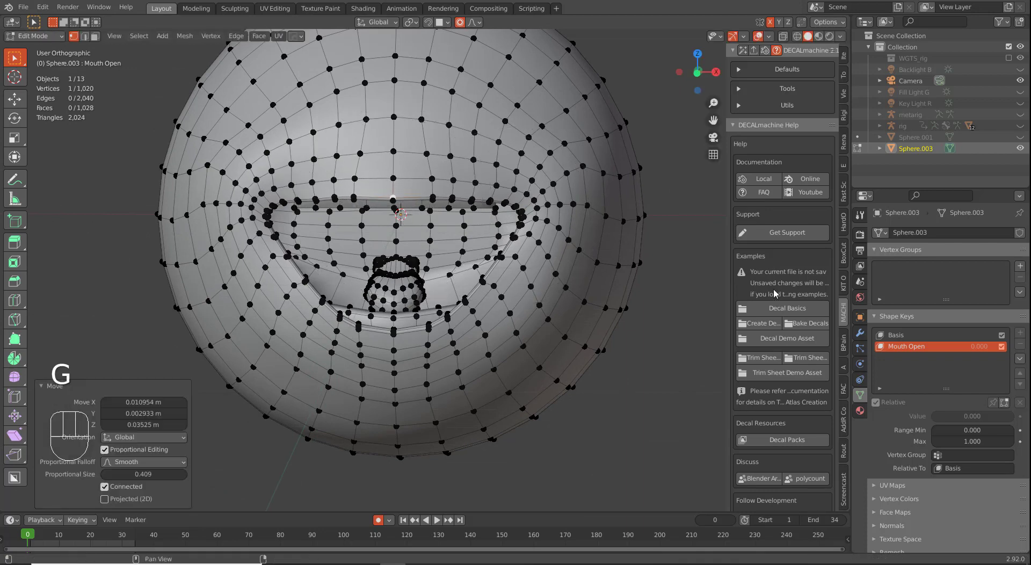
key(Tab)
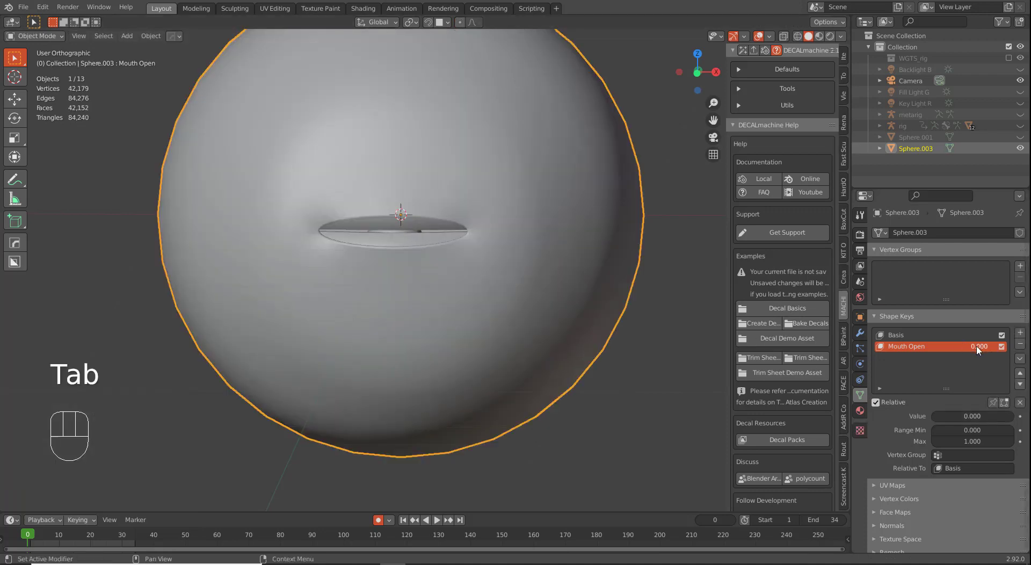
Step: Preview the Mouth Open value and switch the active key between Basis and Mouth Open
mouse_move(978, 347)
mouse_down()
mouse_move(1022, 347)
mouse_move(978, 347)
mouse_up()
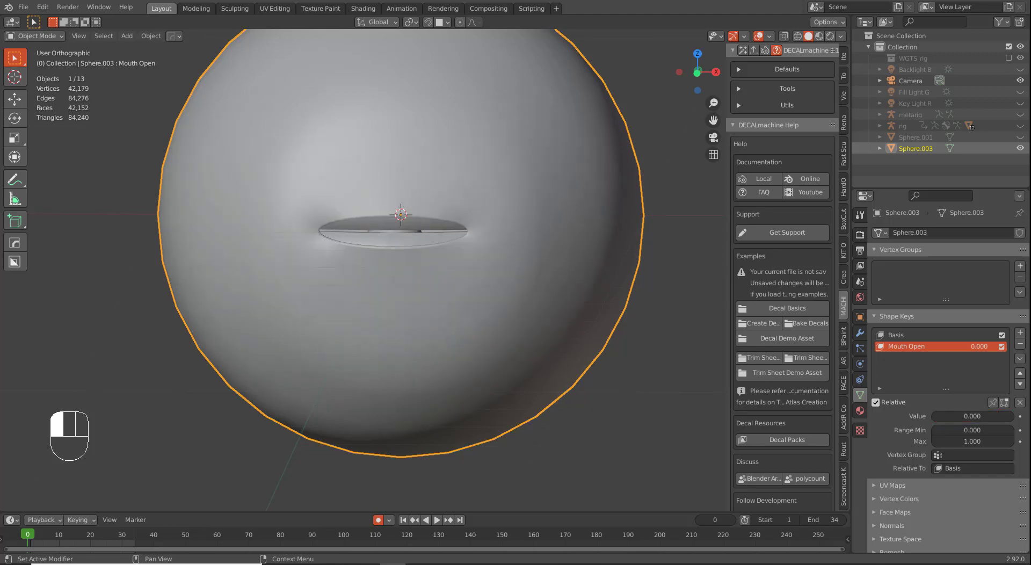
key(Tab)
key(Tab)
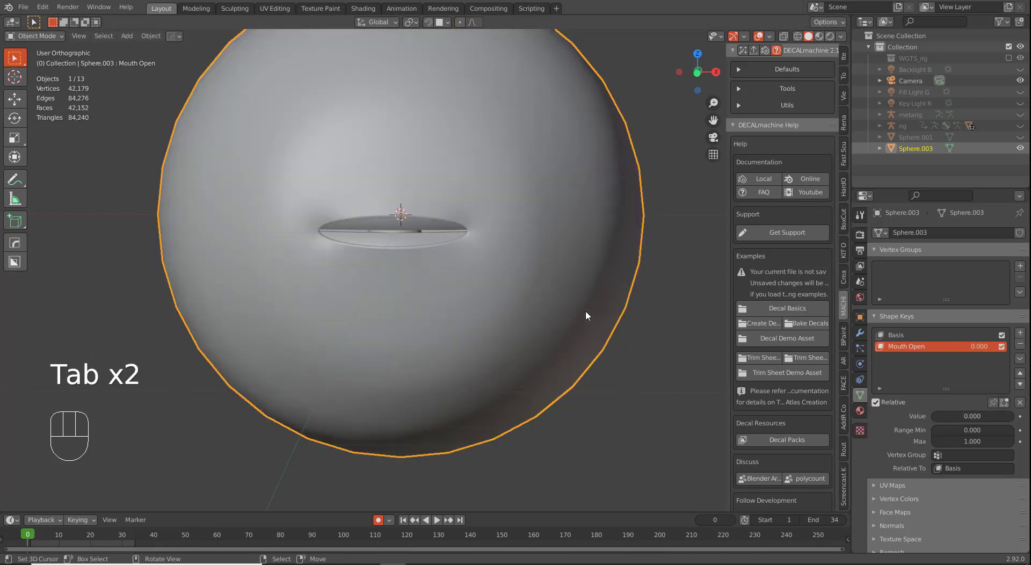
click(904, 336)
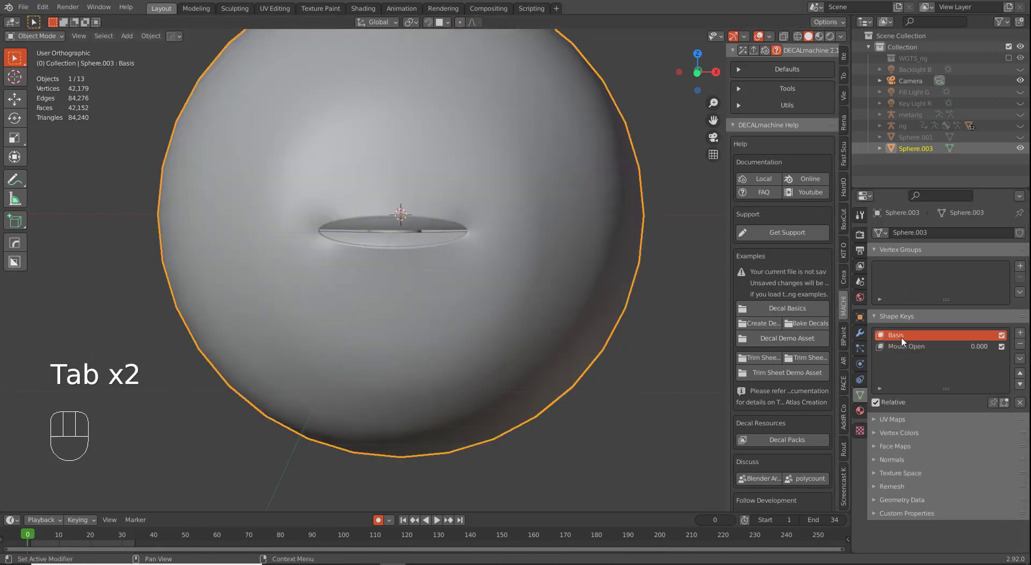
click(915, 348)
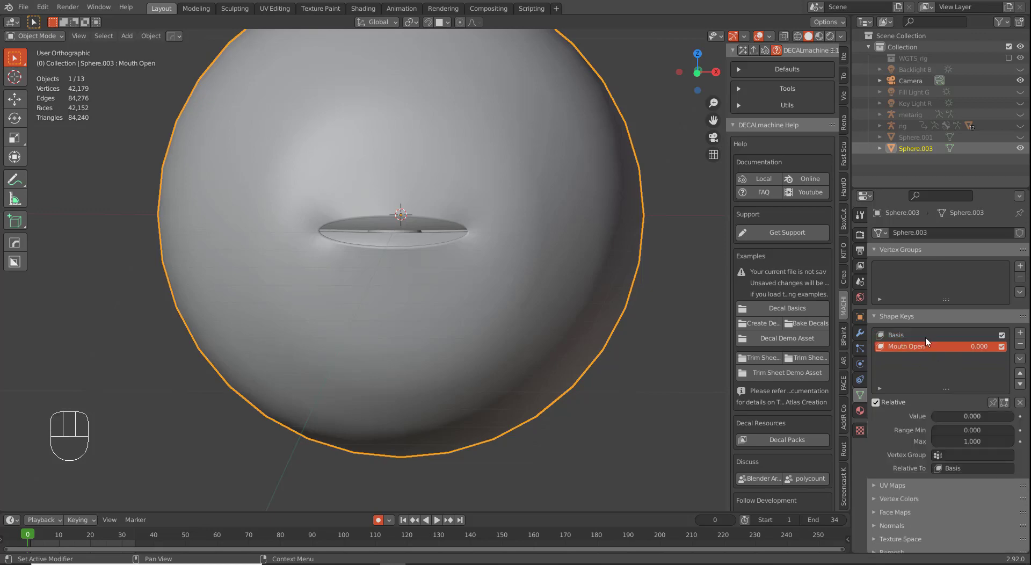
click(895, 335)
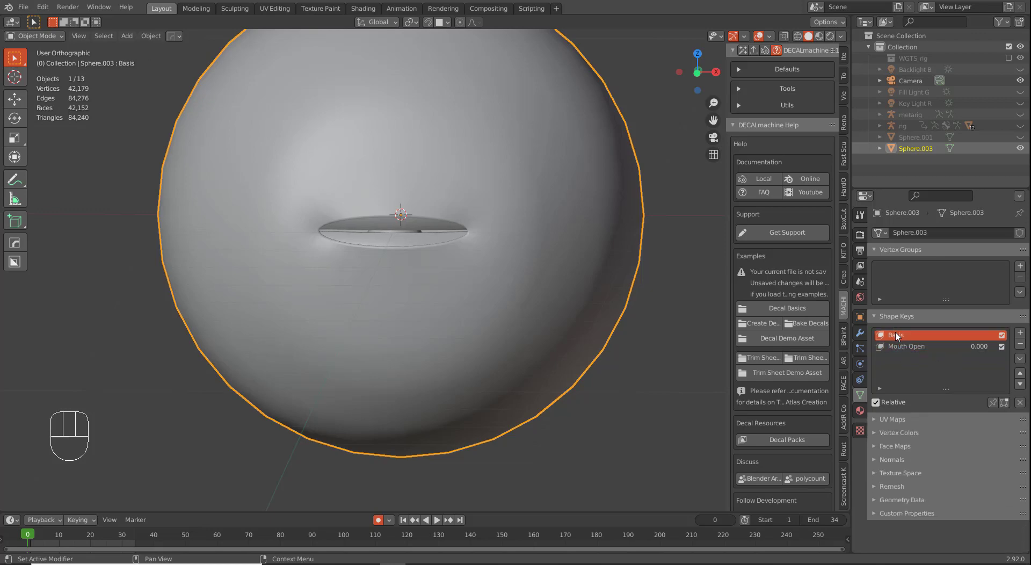
key(Tab)
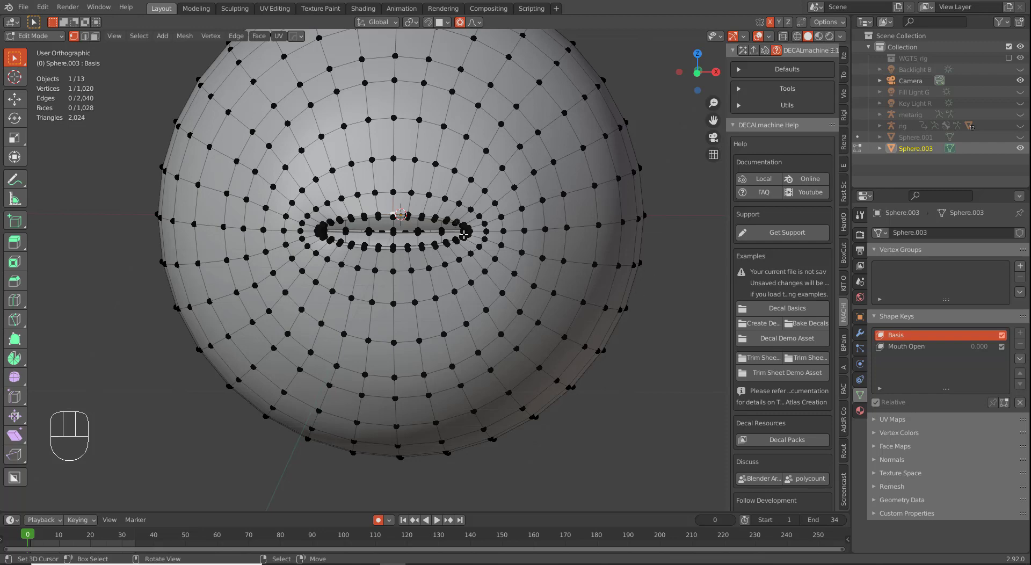
key(Tab)
Step: Reactivate the Mouth Open key and test its value at about 0.787
click(919, 343)
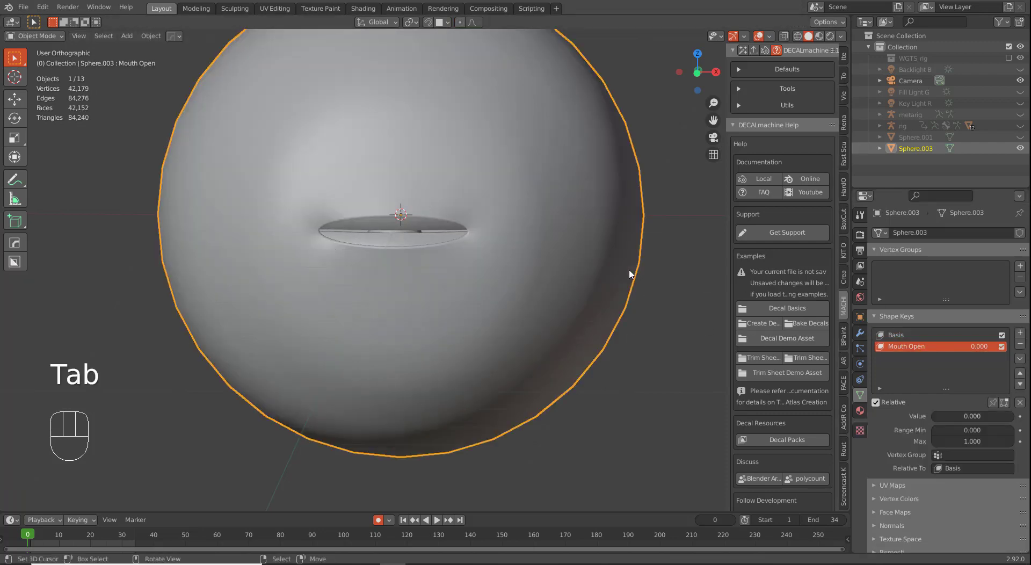
key(Tab)
key(Tab)
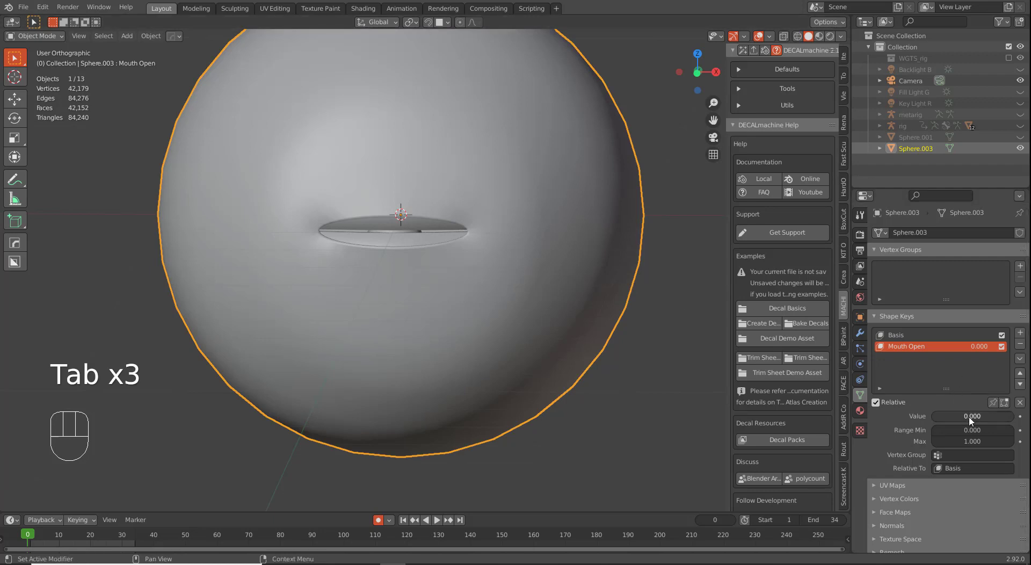
mouse_move(975, 348)
mouse_down()
mouse_move(1020, 348)
mouse_move(975, 348)
mouse_up()
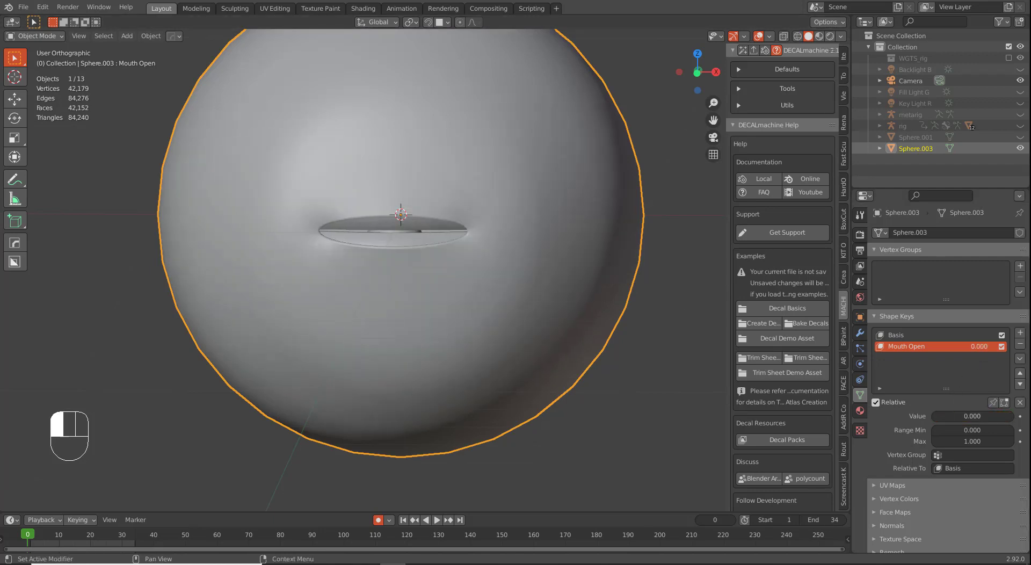
drag(962, 415, 1006, 416)
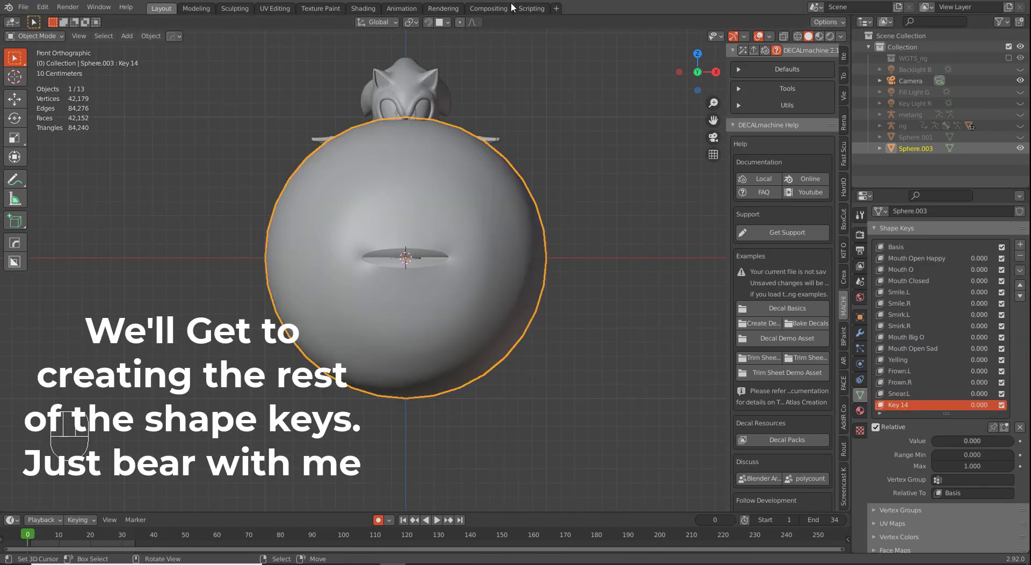
Step: Switch to the Shading workspace in Material Preview and reveal hidden objects
click(363, 9)
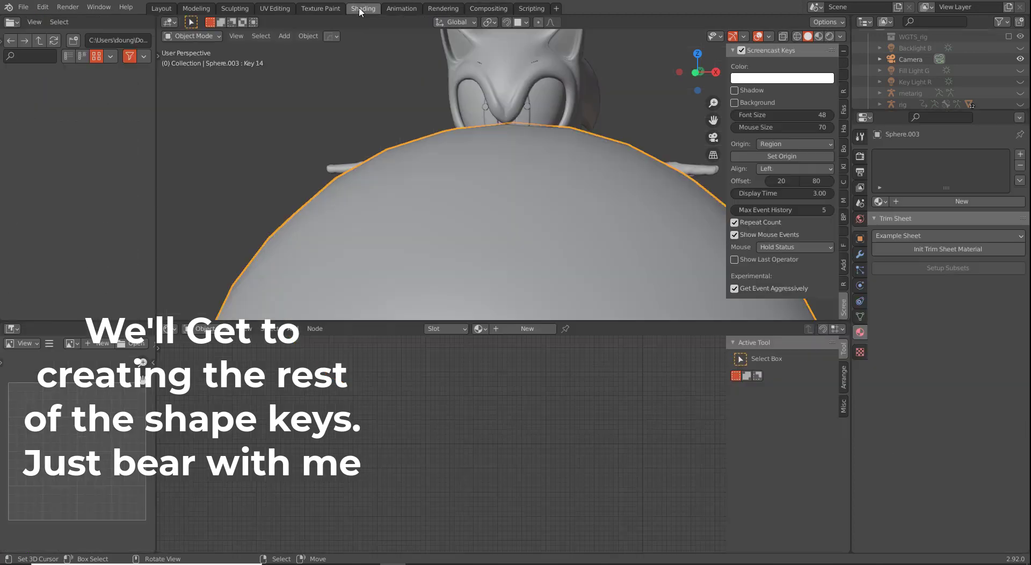
click(829, 36)
scroll(441, 159, down, 5)
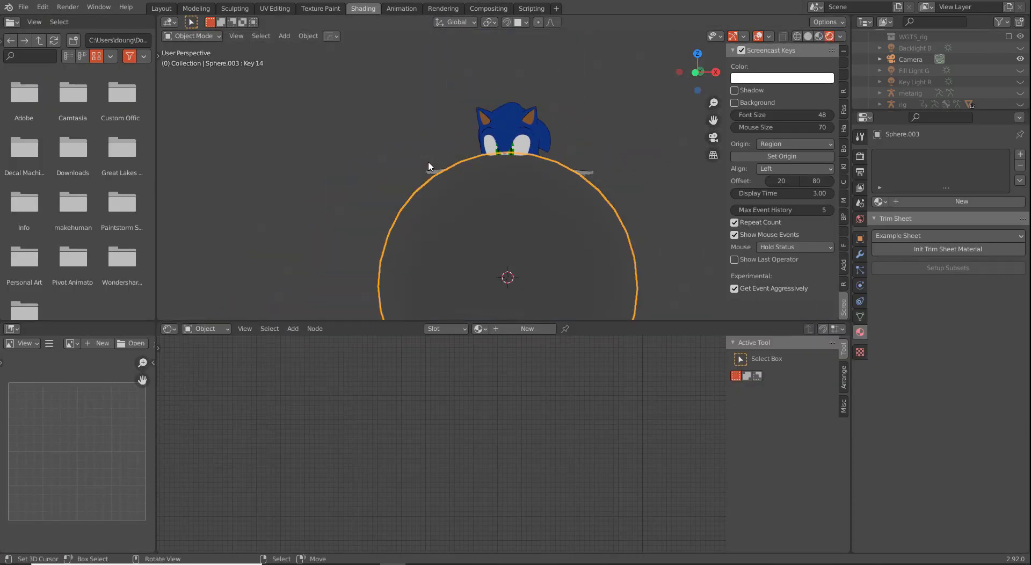
key(alt+h)
scroll(500, 140, up, 1)
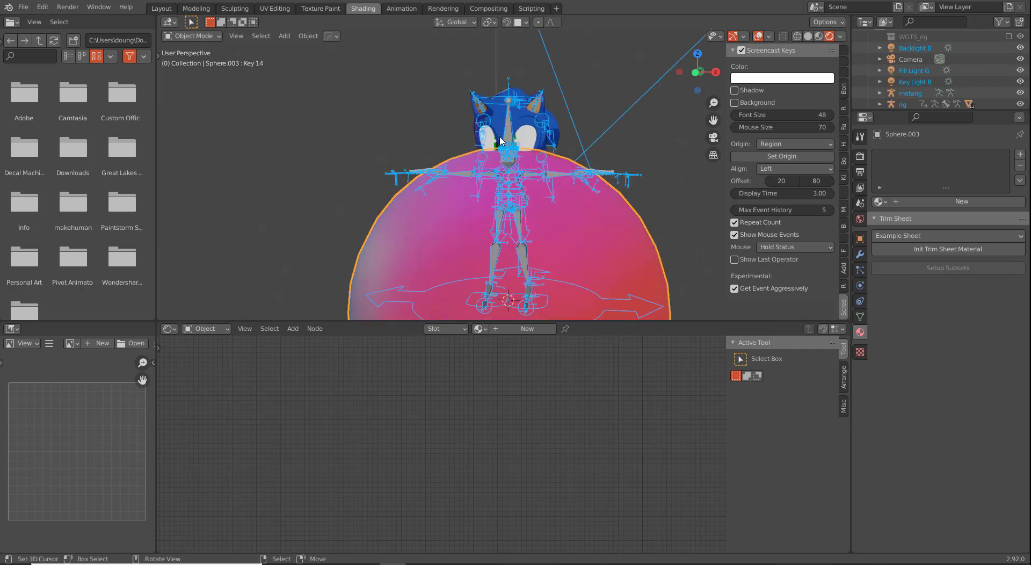
Step: Hide the metarig and select the Sphere.003 shell
click(507, 125)
key(h)
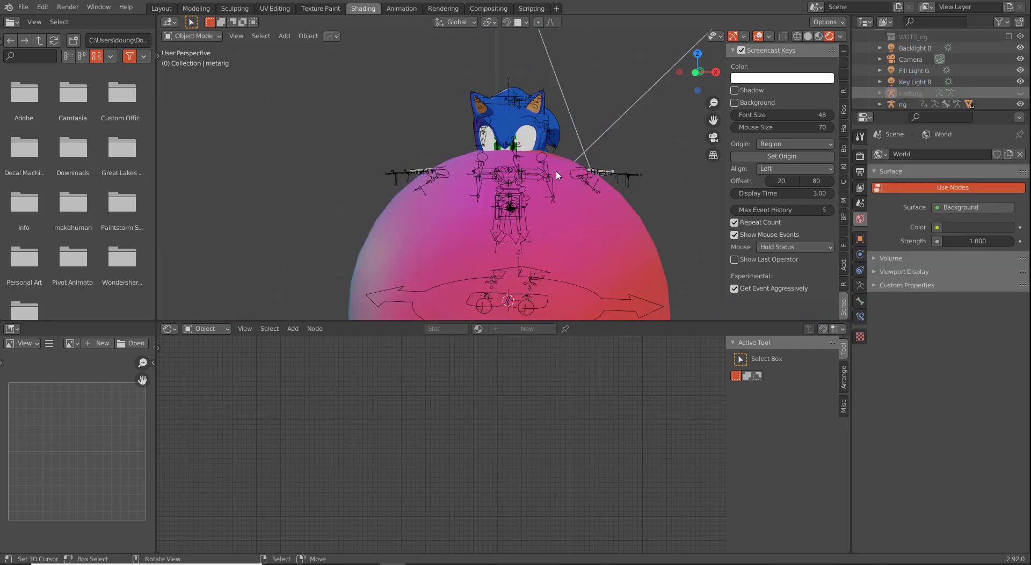
scroll(555, 196, down, 4)
scroll(428, 173, up, 5)
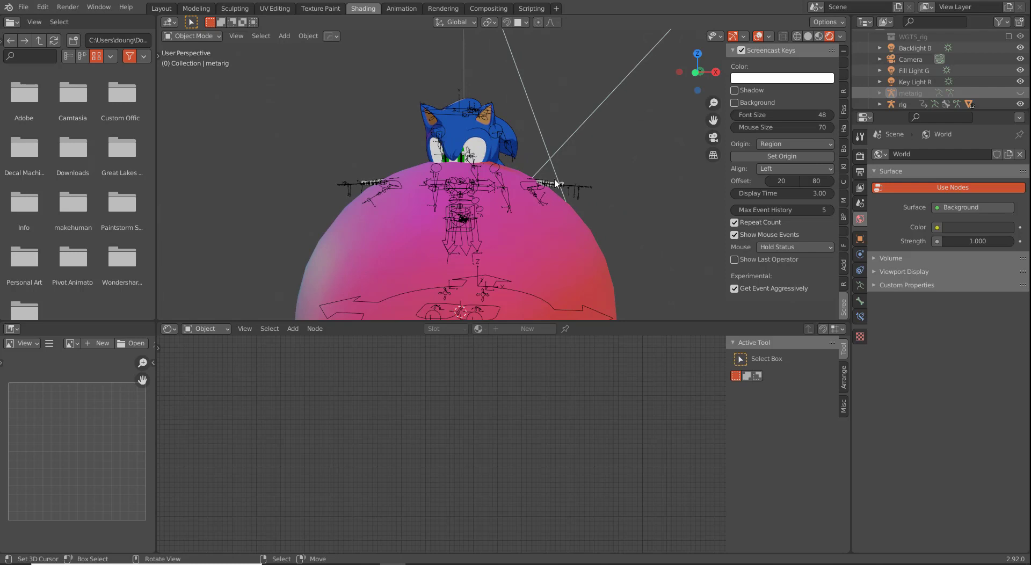
click(559, 243)
scroll(542, 224, down, 3)
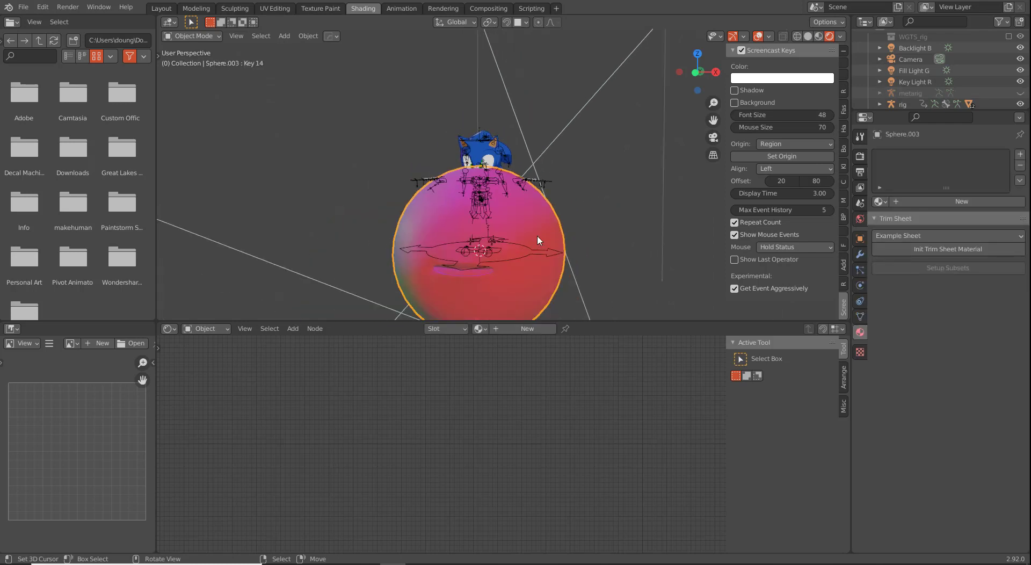
scroll(518, 232, up, 1)
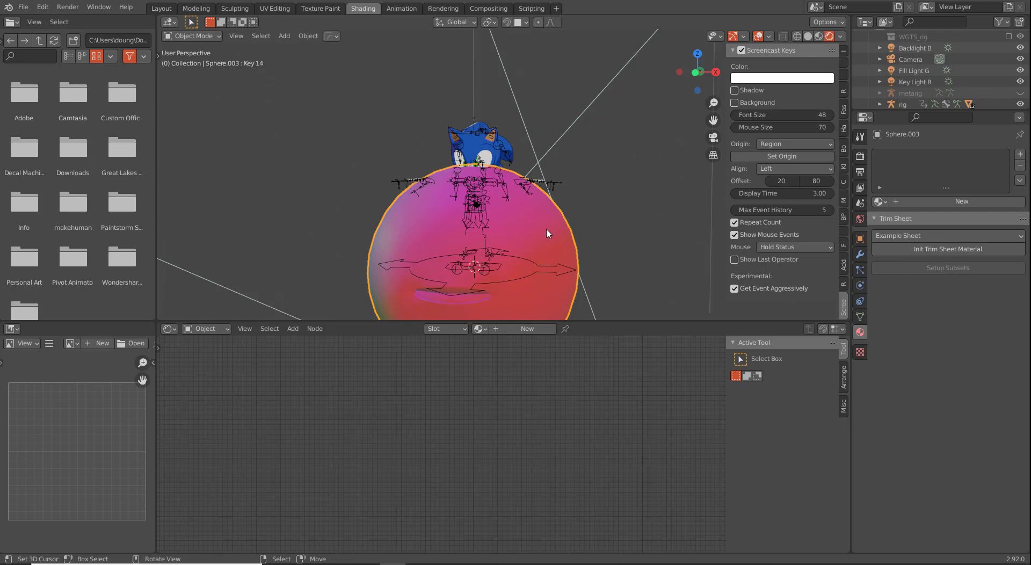
scroll(544, 235, up, 2)
Step: Make Basis the active shape key of Sphere.003 and enter Edit Mode
key(Tab)
scroll(507, 210, down, 3)
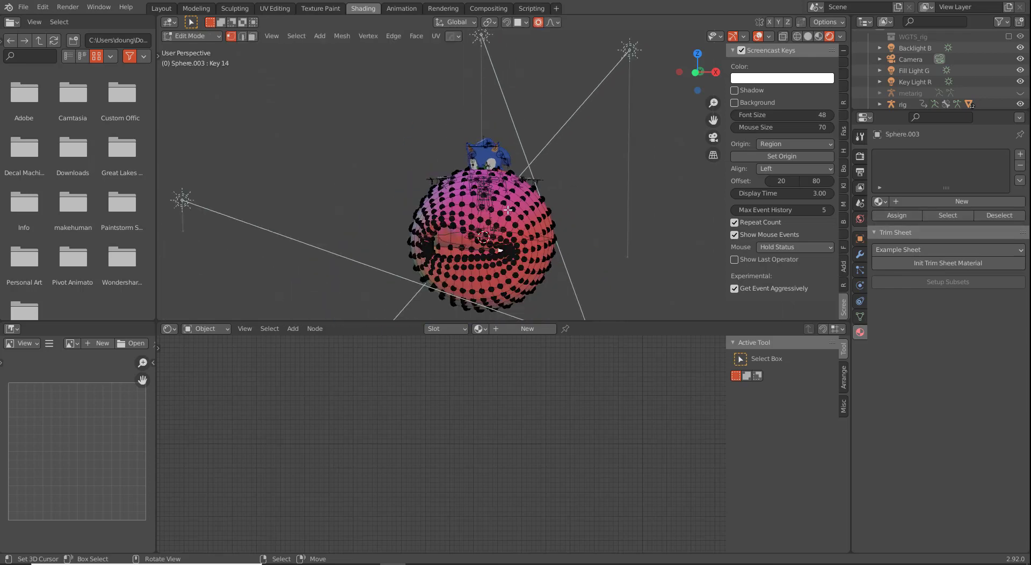
key(Tab)
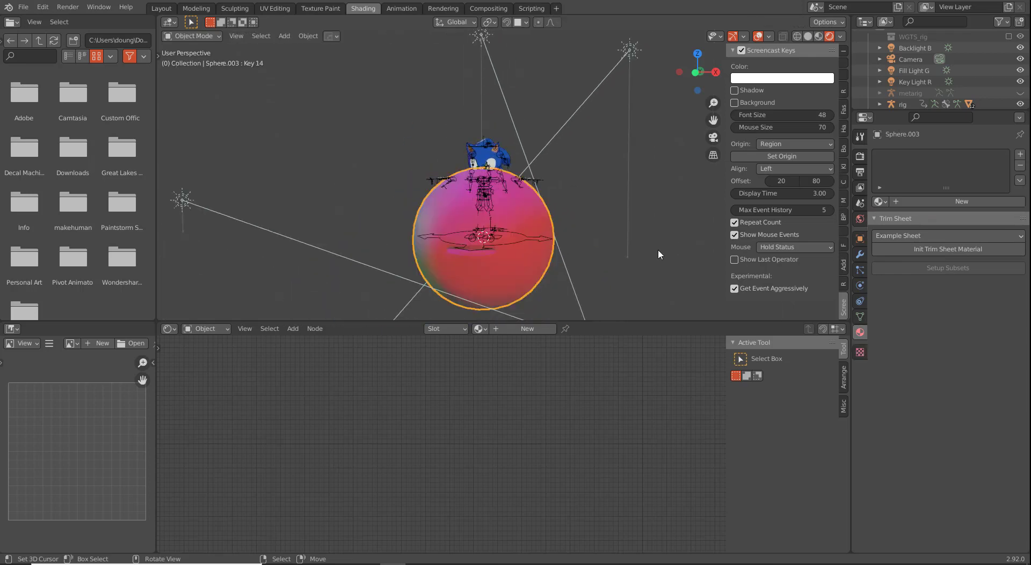
click(859, 317)
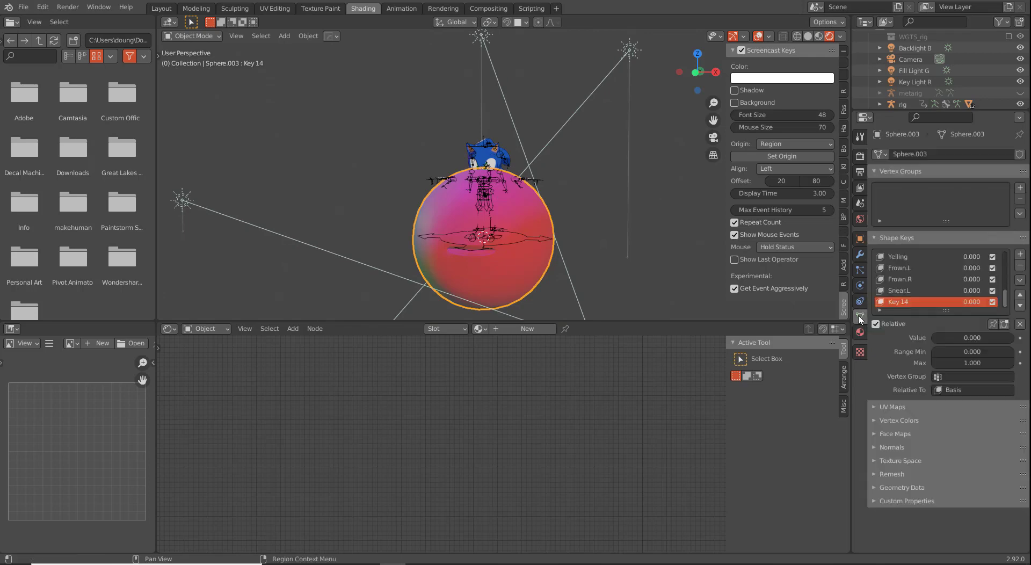
scroll(905, 263, up, 8)
click(907, 257)
key(Tab)
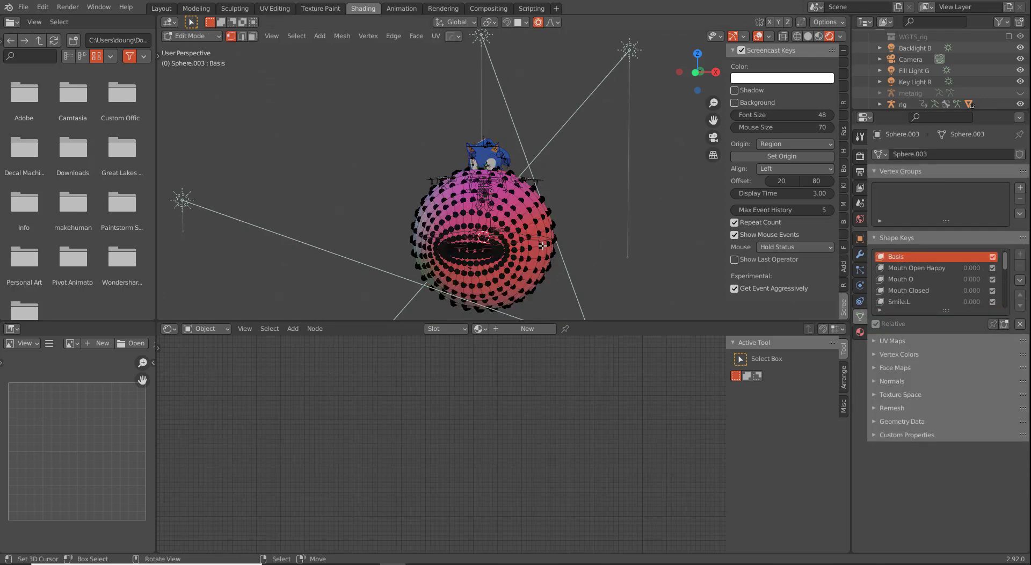
Step: Select all of Sphere.003, Smart UV Project it with a 66° angle limit, and view it in UV Editing
scroll(543, 245, up, 6)
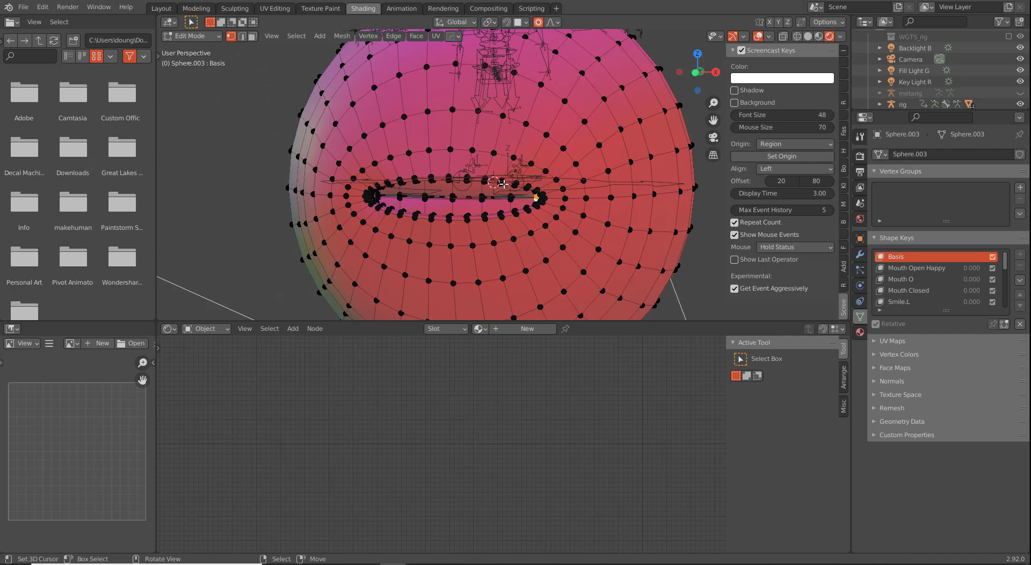
key(a)
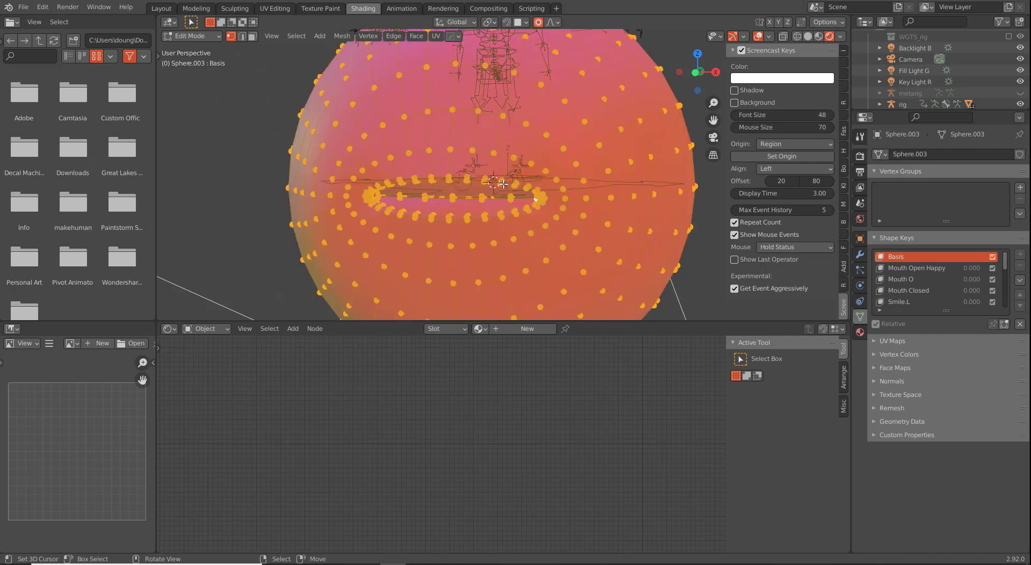
key(u)
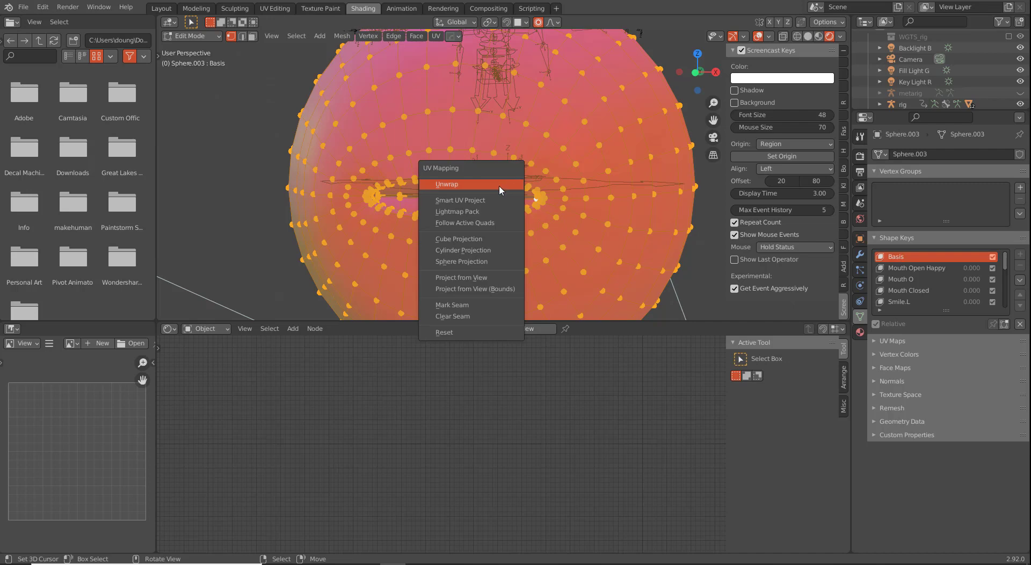
click(484, 202)
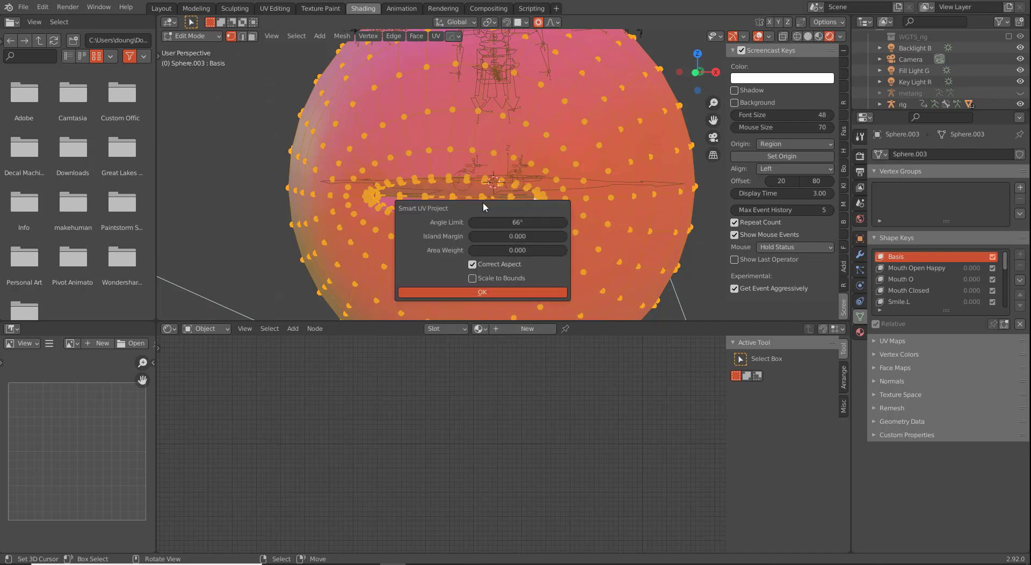
click(480, 293)
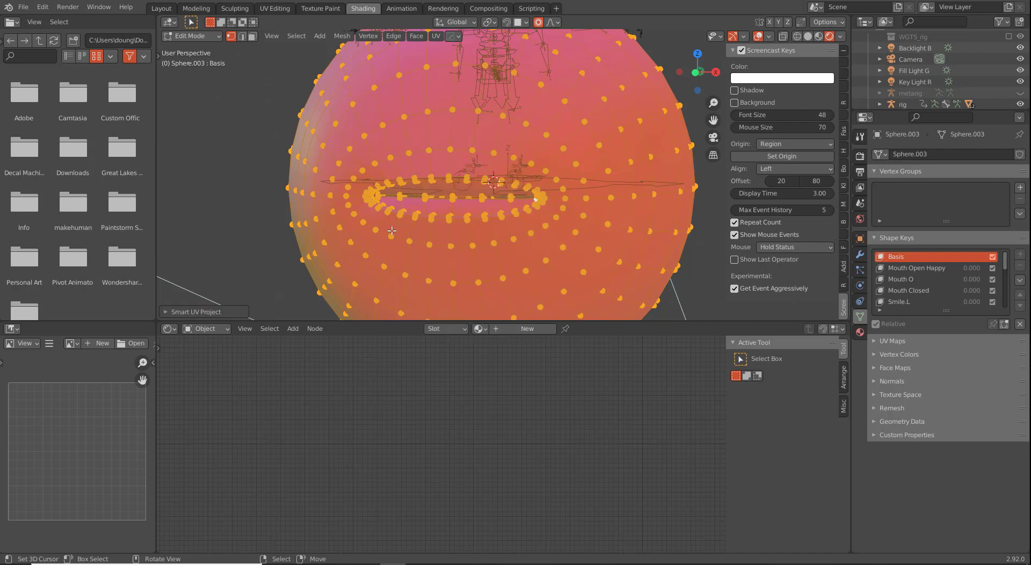
click(277, 9)
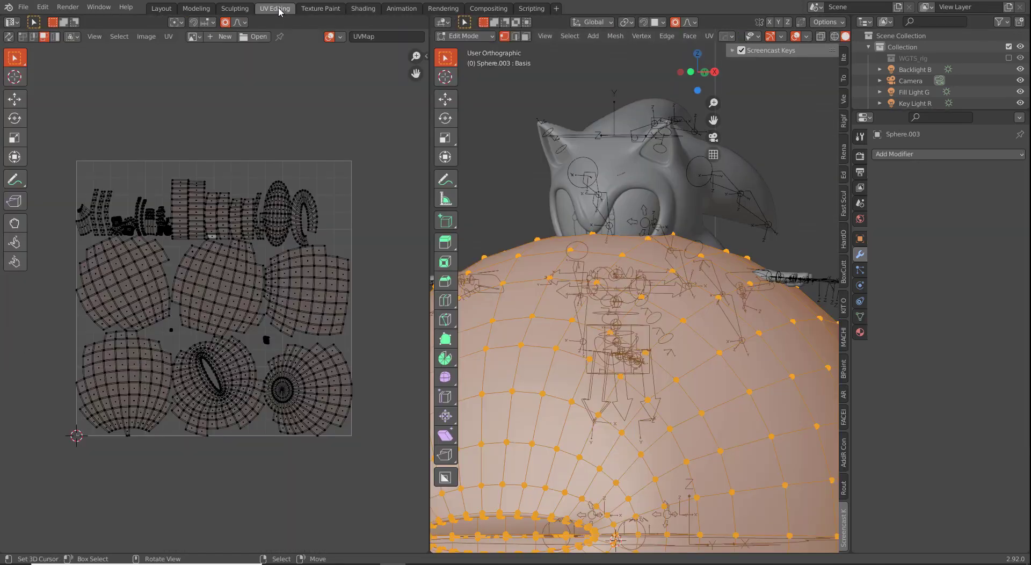
Step: Set the viewport to Material Preview and assign the Sonic Skin material to Sphere.003
scroll(613, 119, down, 6)
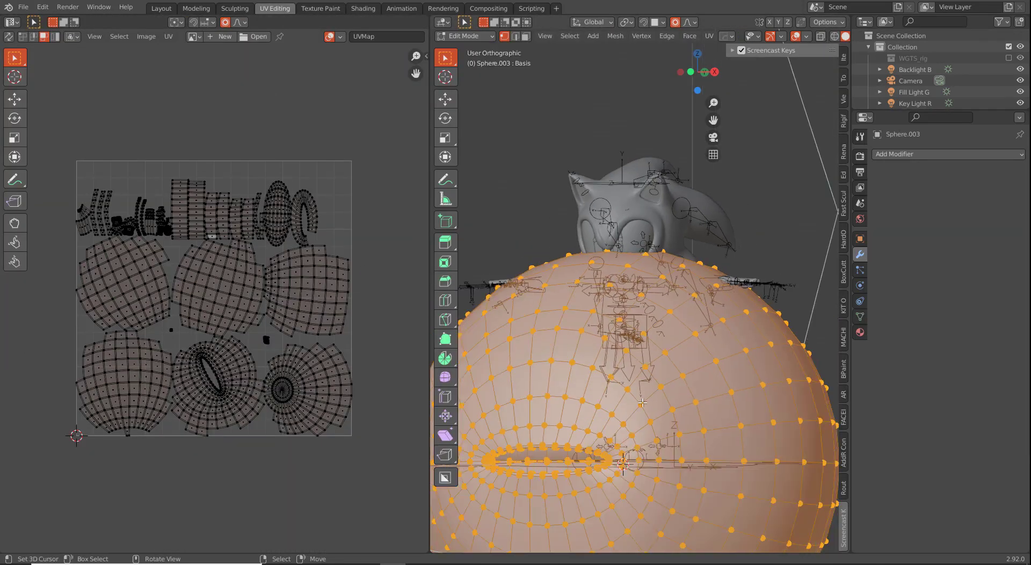
scroll(777, 34, down, 3)
click(829, 36)
scroll(612, 274, up, 3)
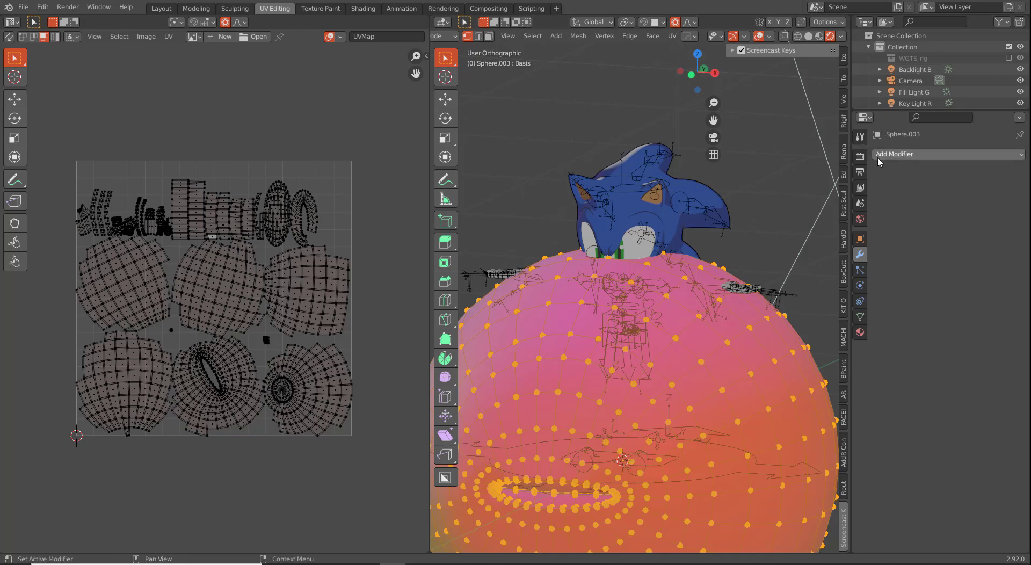
click(861, 331)
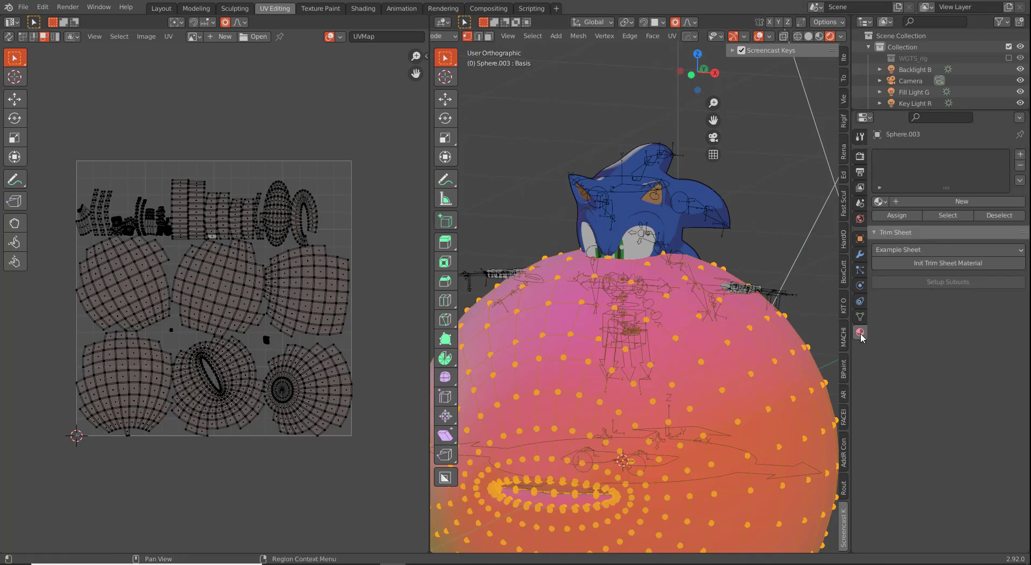
click(879, 202)
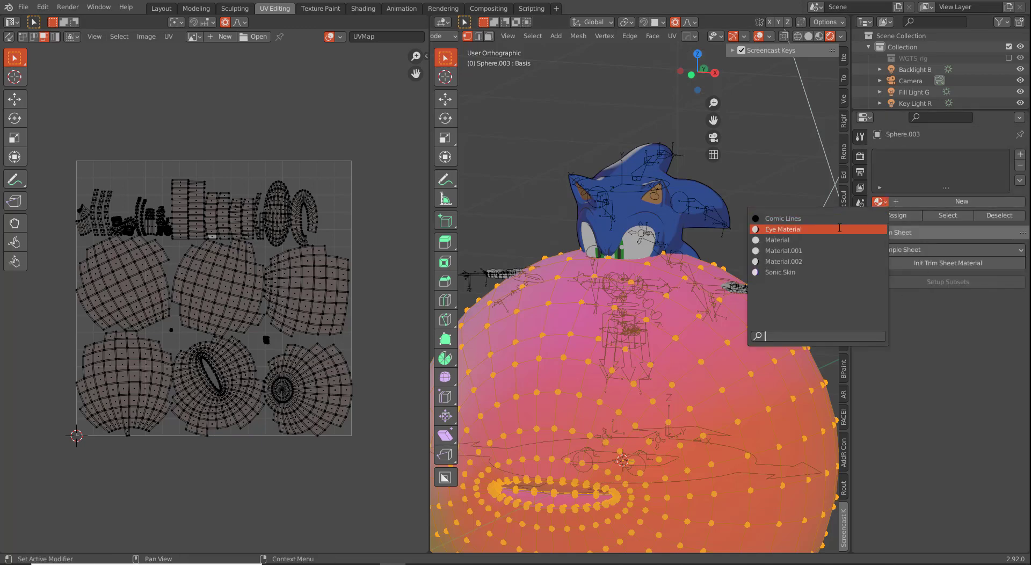
click(819, 271)
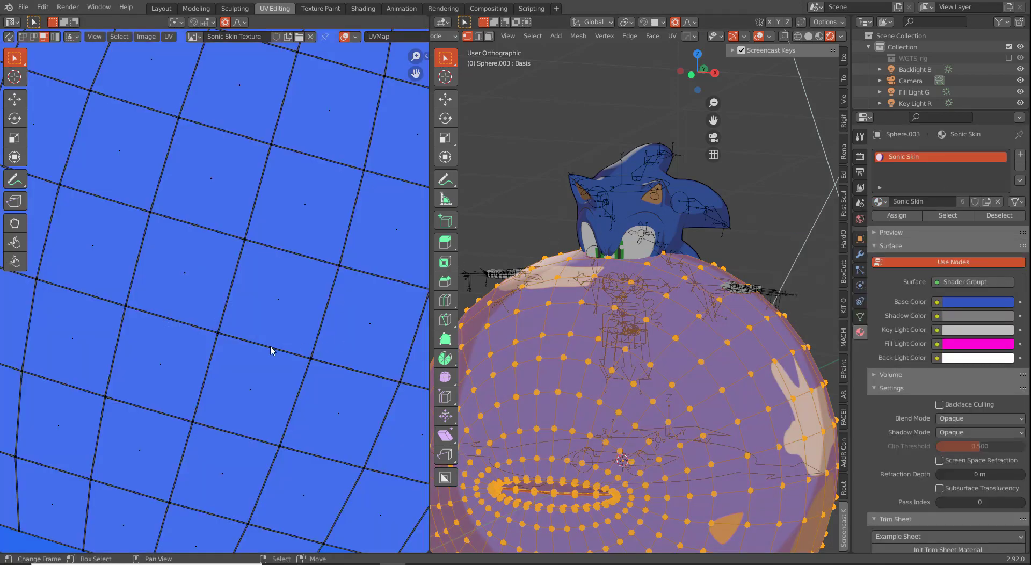
Step: Mark the edge loop along the eyelid slit as a UV seam
scroll(277, 346, down, 10)
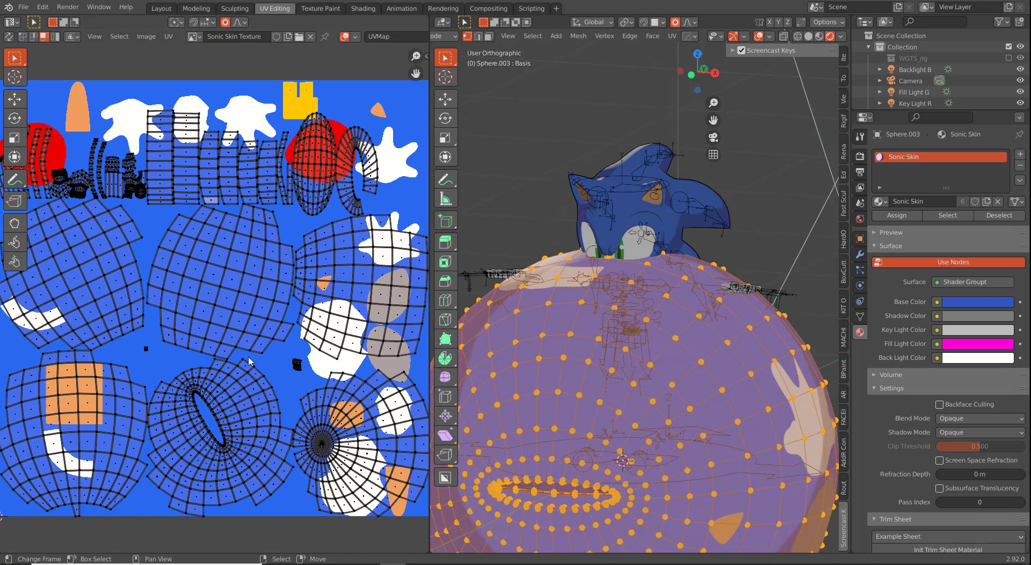
click(586, 375)
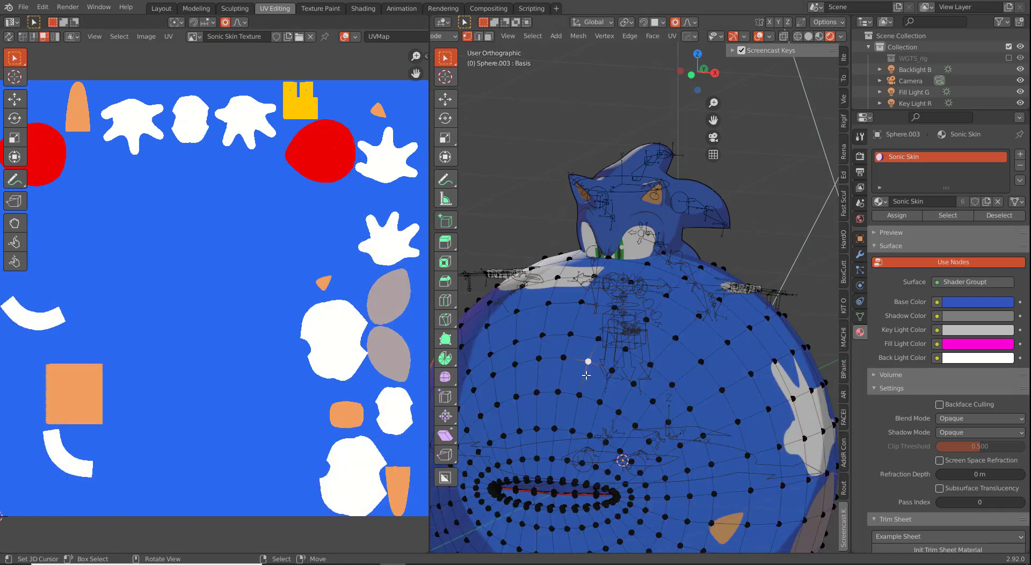
scroll(568, 471, up, 6)
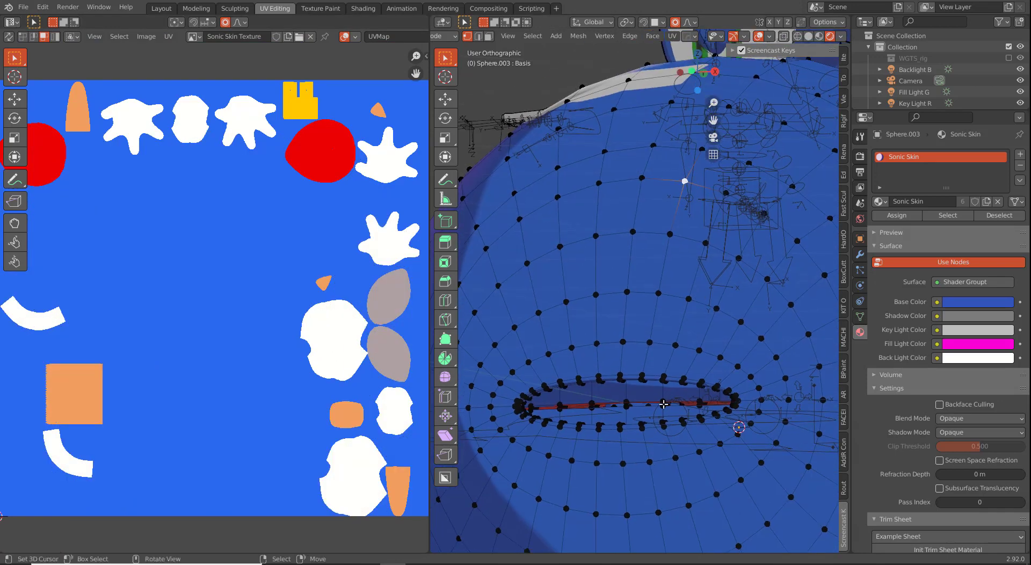
middle_drag(630, 358, 627, 116)
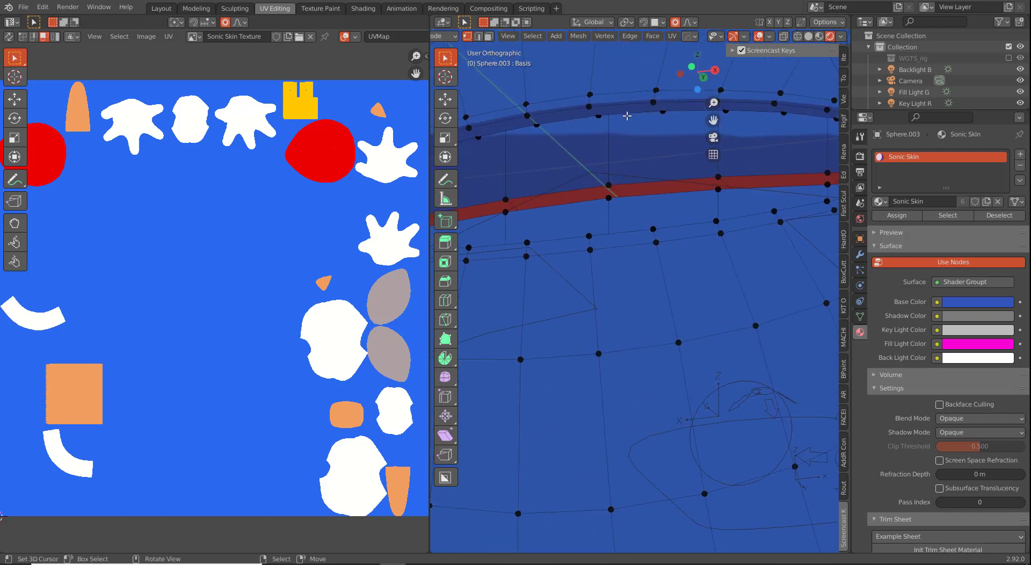
alt+click(627, 117)
key(ctrl+e)
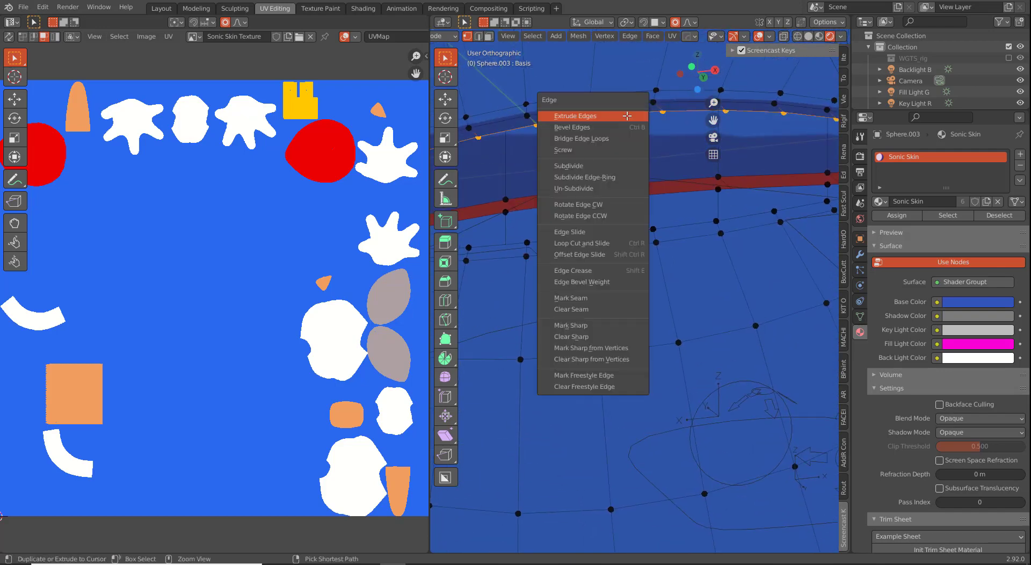
click(594, 298)
Step: Switch to face select mode and select the whole linked sphere mesh
scroll(597, 289, down, 5)
key(3)
scroll(596, 286, down, 2)
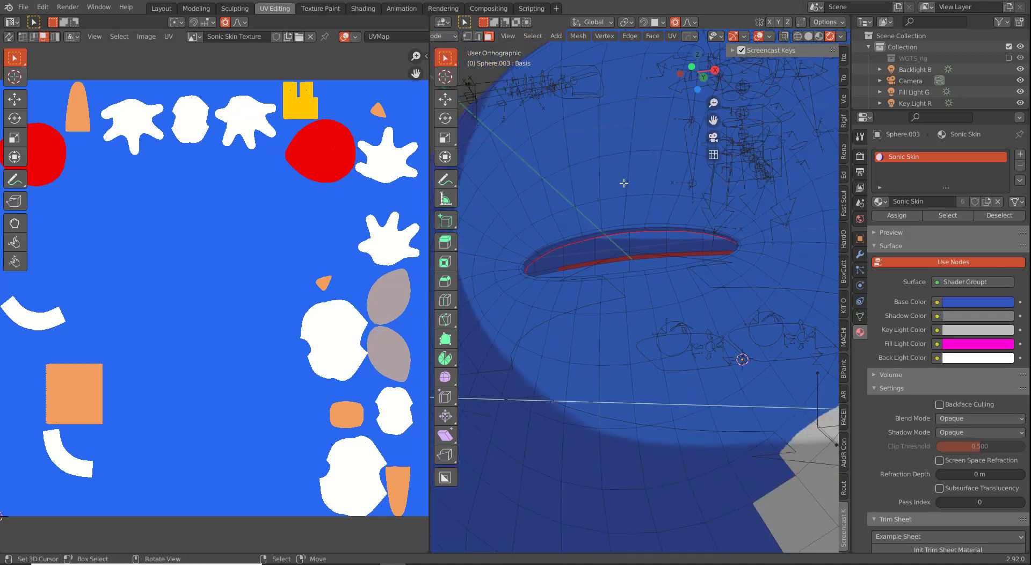
key(ctrl+l)
scroll(623, 183, down, 3)
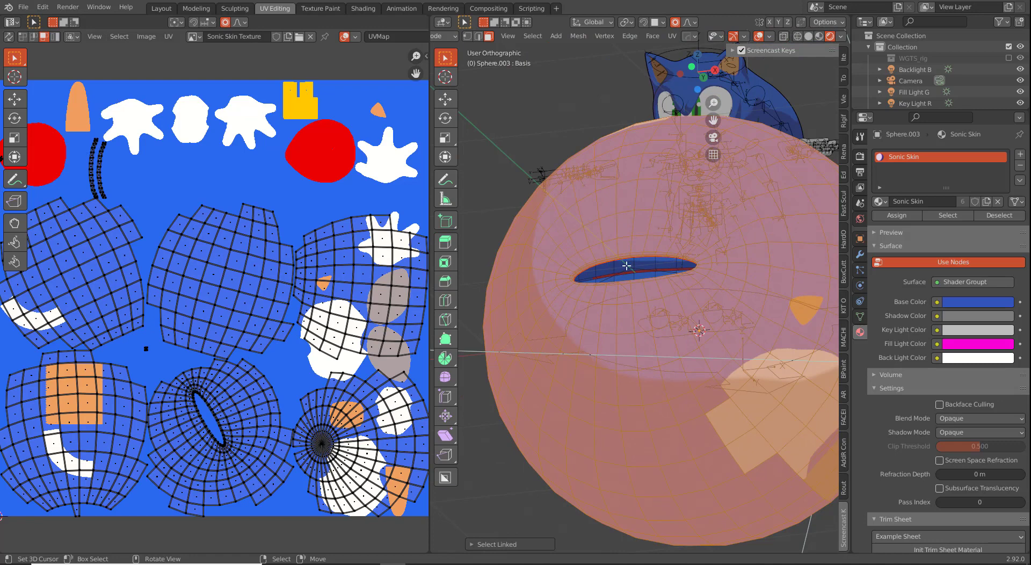
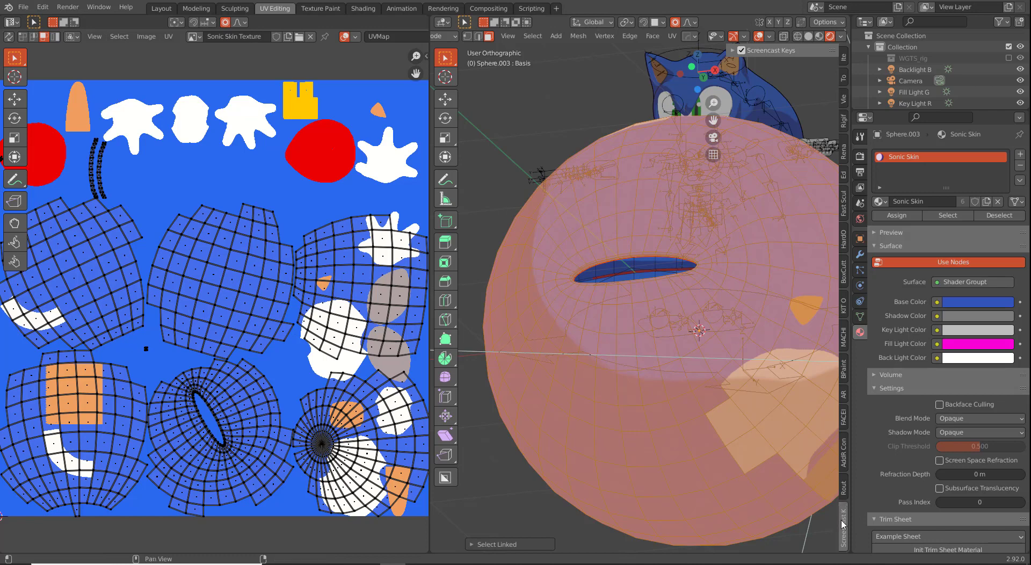
Step: Select all the mouth's UV islands and shrink them into a small cluster
click(742, 50)
click(741, 50)
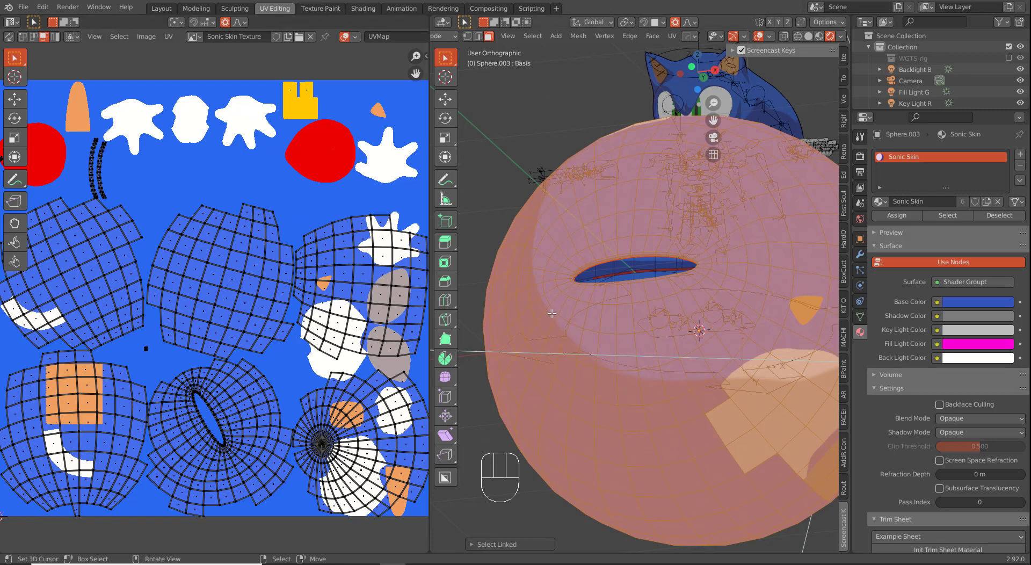
middle_drag(547, 312, 606, 273)
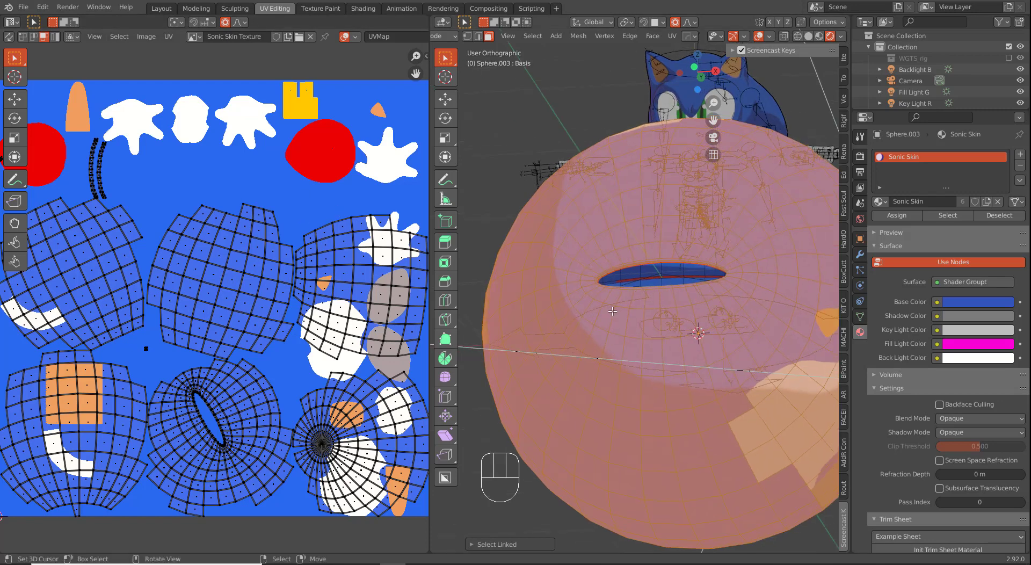
middle_drag(612, 311, 604, 316)
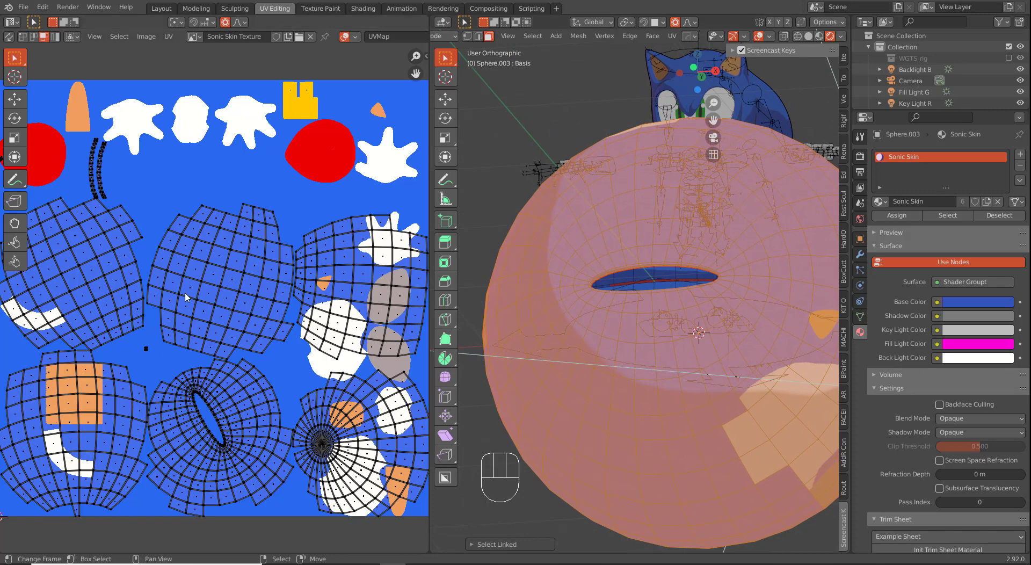
key(a)
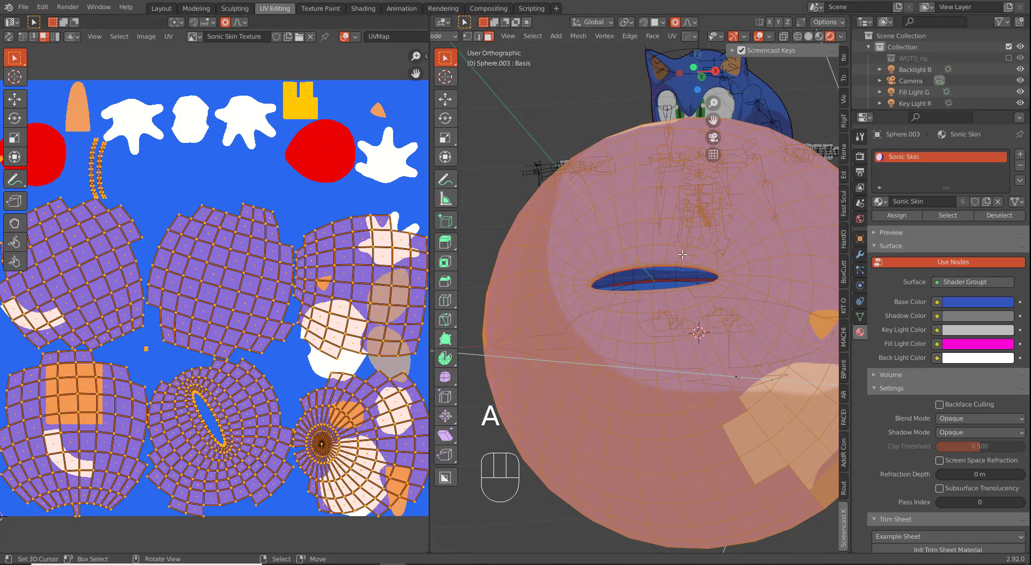
key(z)
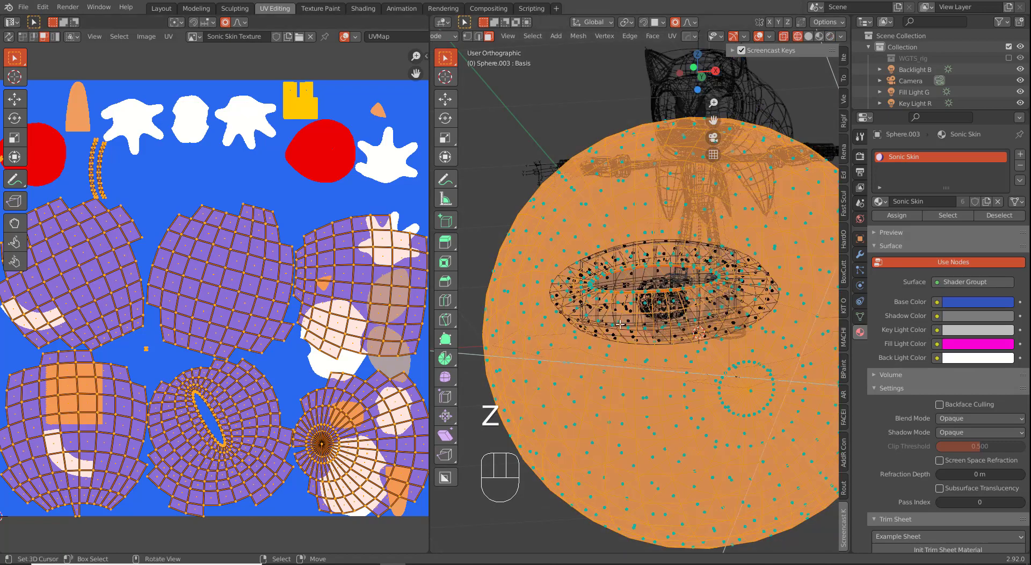
key(s)
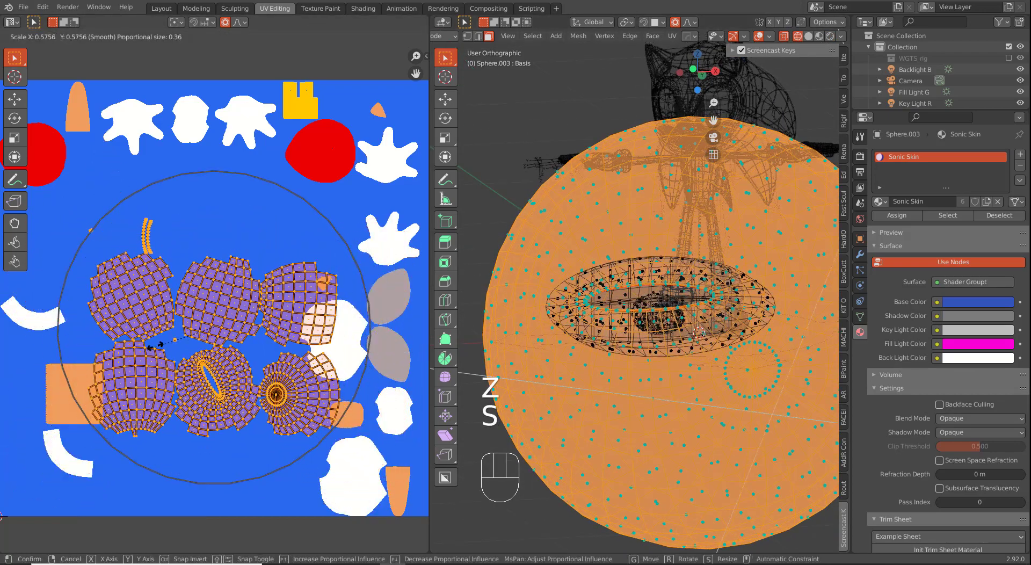
right_click(217, 360)
key(s)
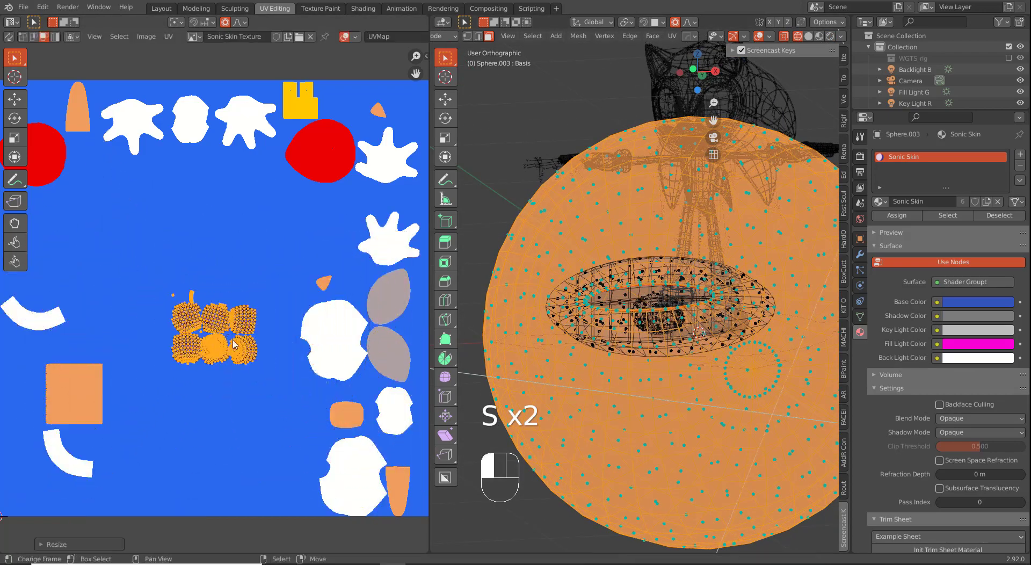
key(s)
click(254, 362)
Step: Move the UV cluster inside the orange square and view the sphere in Rendered shading
key(g)
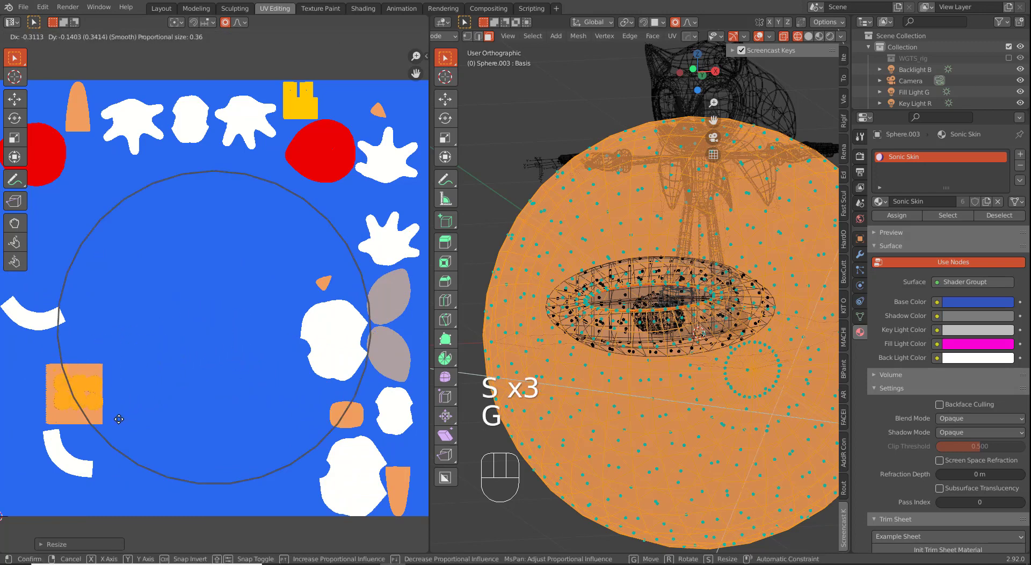
click(119, 424)
key(z)
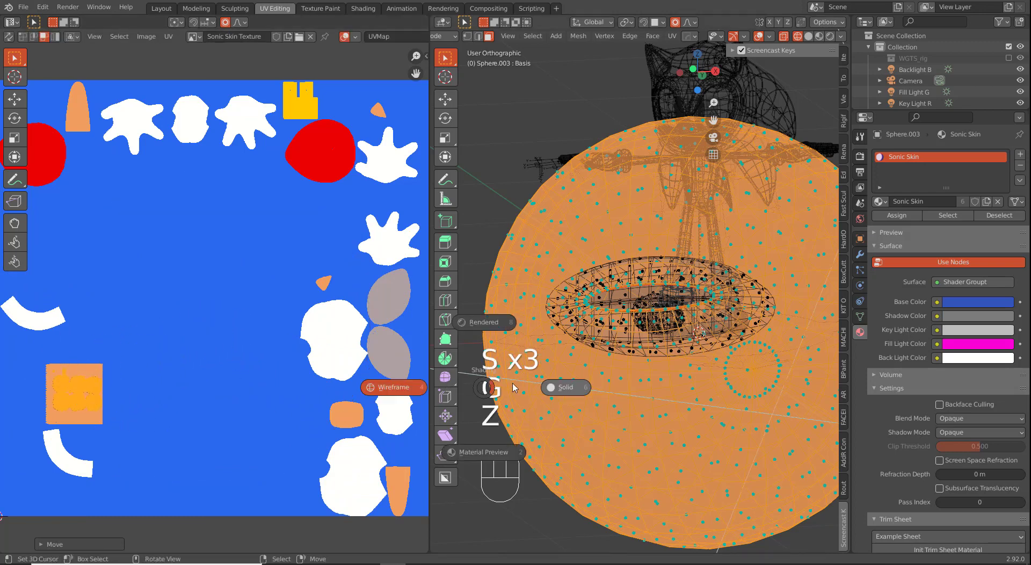
click(480, 322)
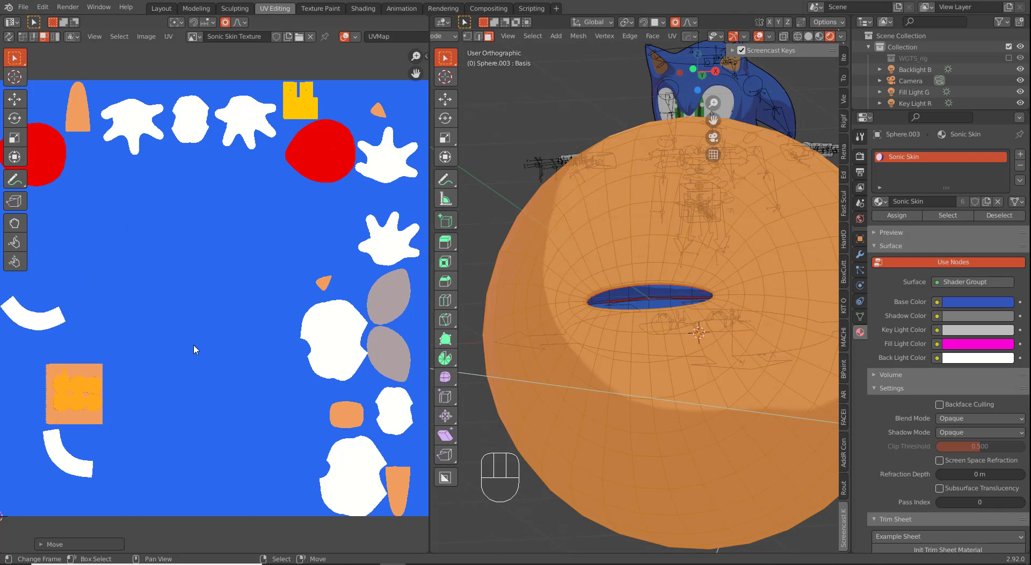
key(g)
click(172, 378)
Step: Select the linked mouth slot faces and move their shrunken UVs onto the white shape
click(656, 290)
shift+click(657, 301)
key(ctrl+l)
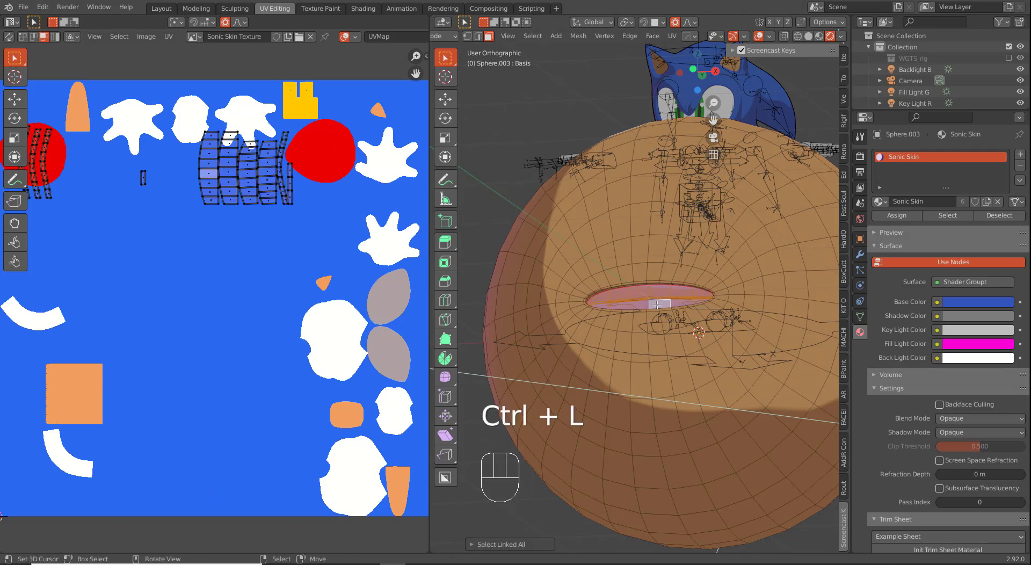
shift+middle_drag(214, 269, 263, 303)
key(a)
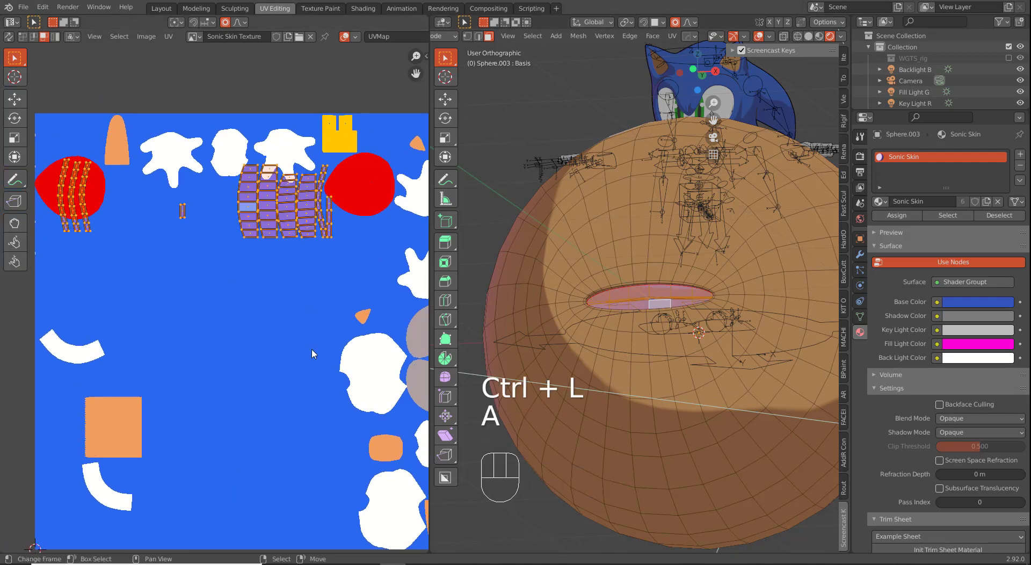
key(s)
click(297, 291)
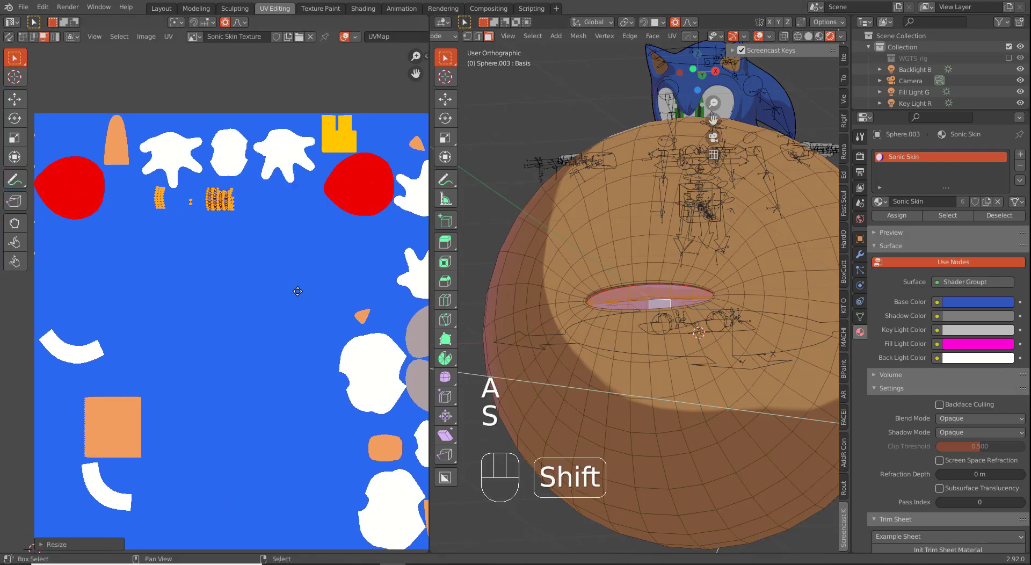
shift+middle_drag(297, 291, 235, 291)
key(g)
click(369, 499)
Step: Rotate, shrink and reposition the mouth slot islands higher up on the white shape
key(r)
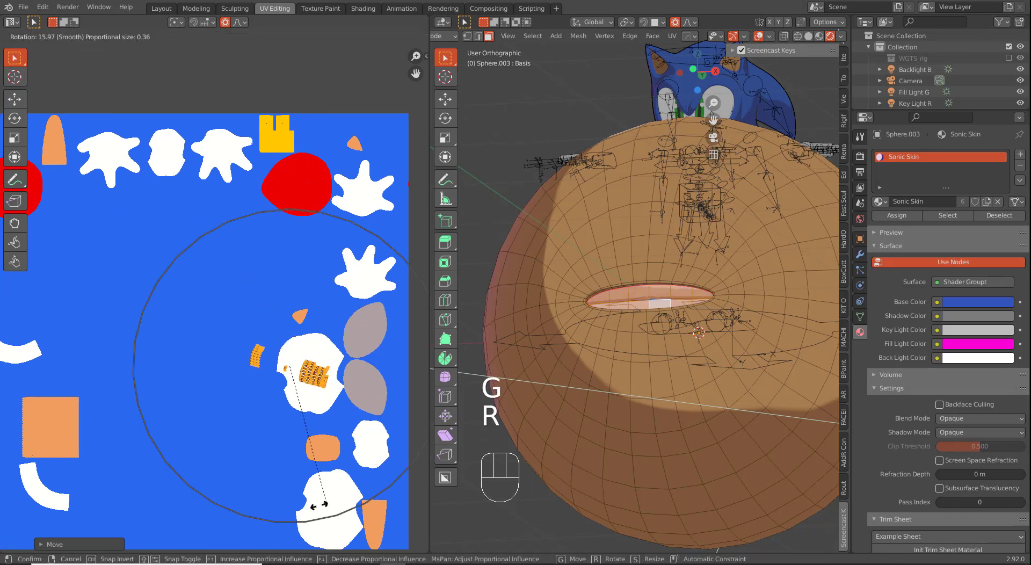
click(322, 505)
key(g)
click(335, 511)
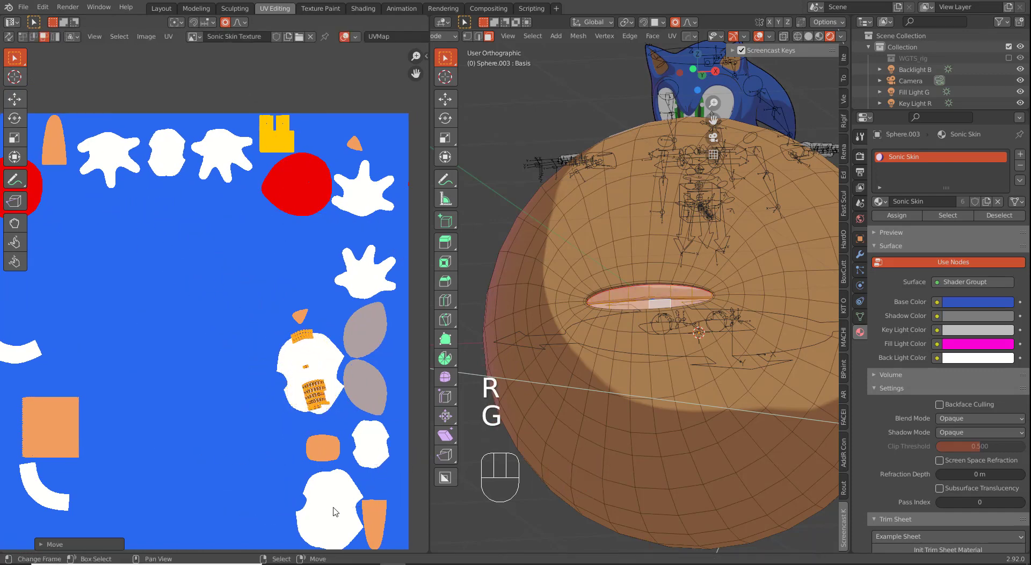
key(s)
click(332, 486)
key(g)
click(328, 461)
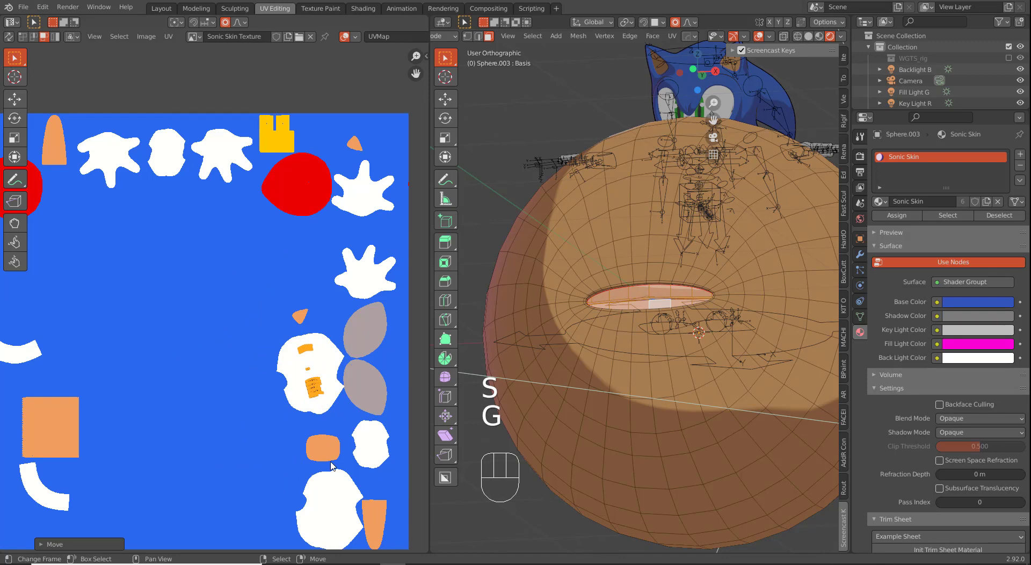
Step: Return to Object Mode and view the mouth from the front in wireframe
key(Tab)
key(Tab)
key(Tab)
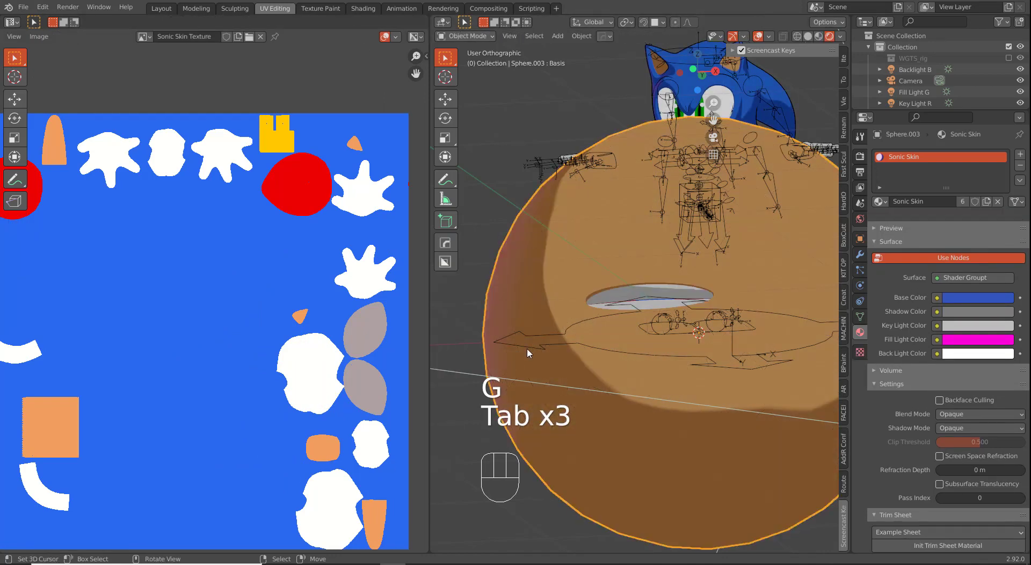
middle_drag(527, 347, 641, 349)
scroll(657, 364, up, 2)
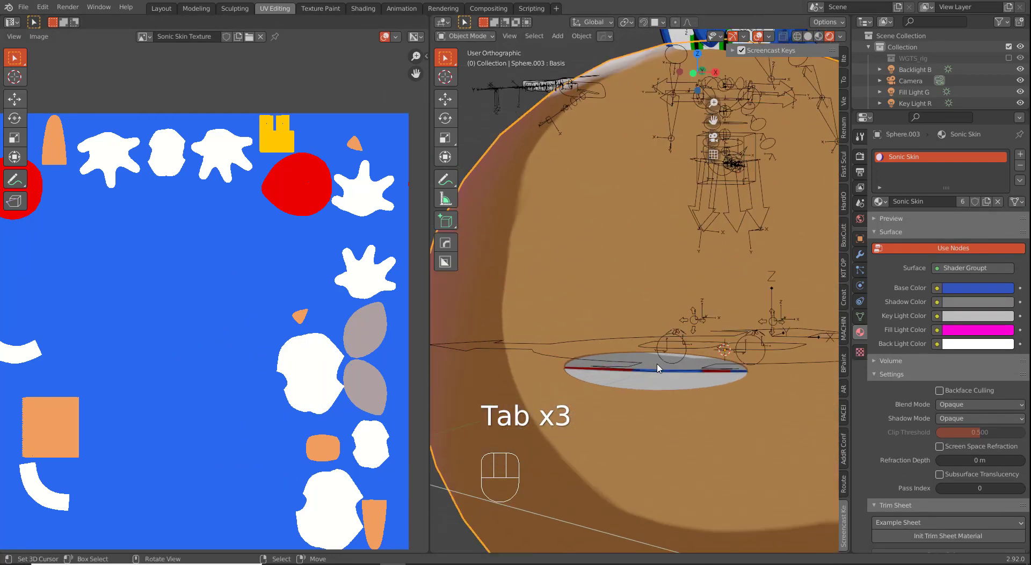
key(z)
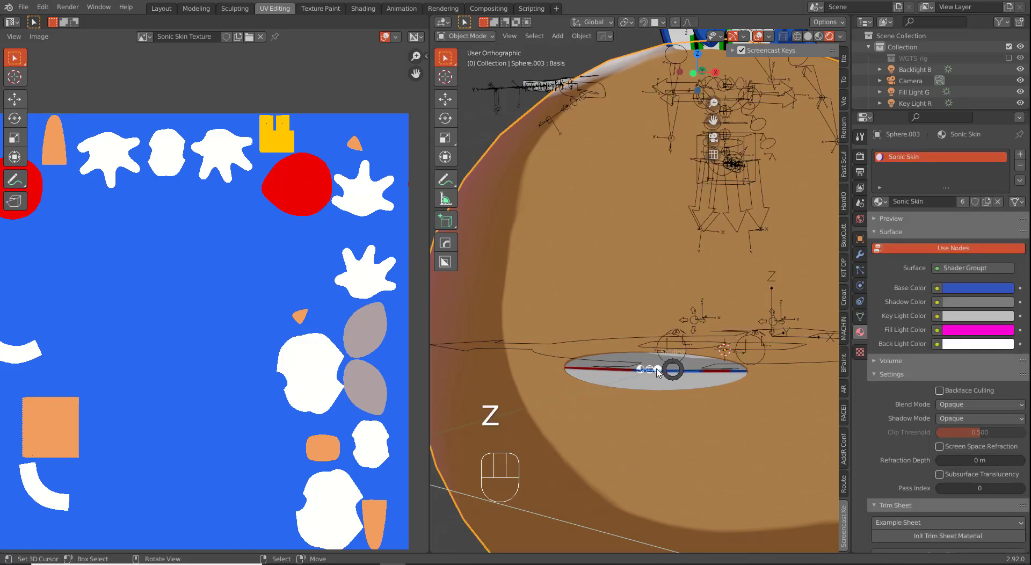
Step: Select the linked inner mouth geometry and move its small UV island beside the others
key(Tab)
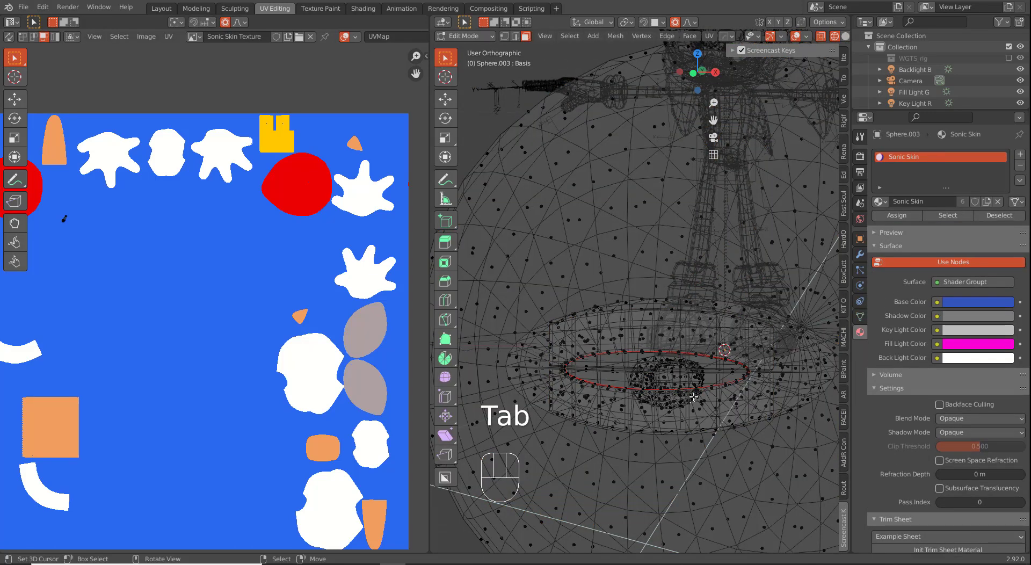
key(ctrl+l)
key(a)
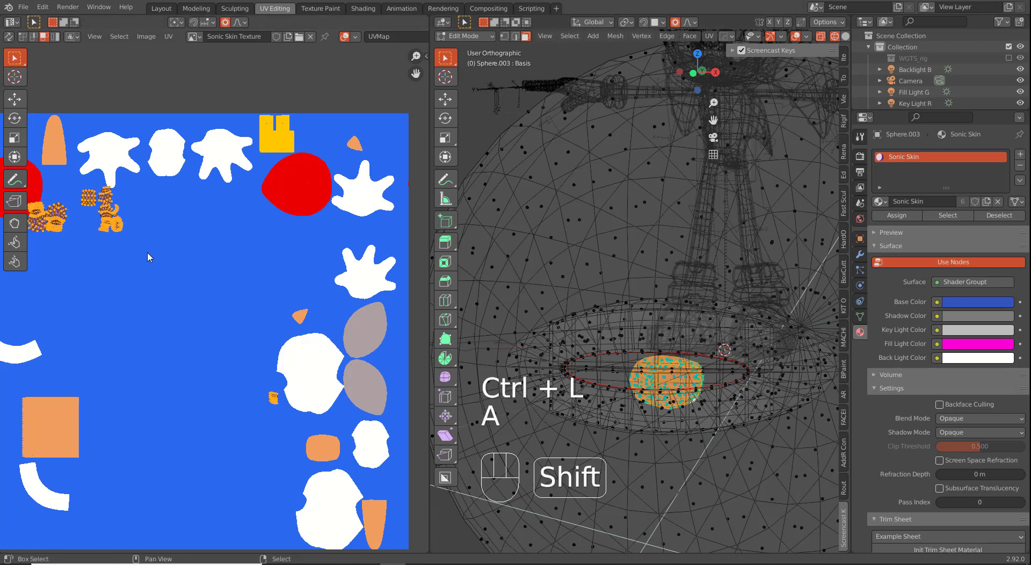
shift+middle_drag(147, 251, 248, 281)
key(s)
right_click(380, 412)
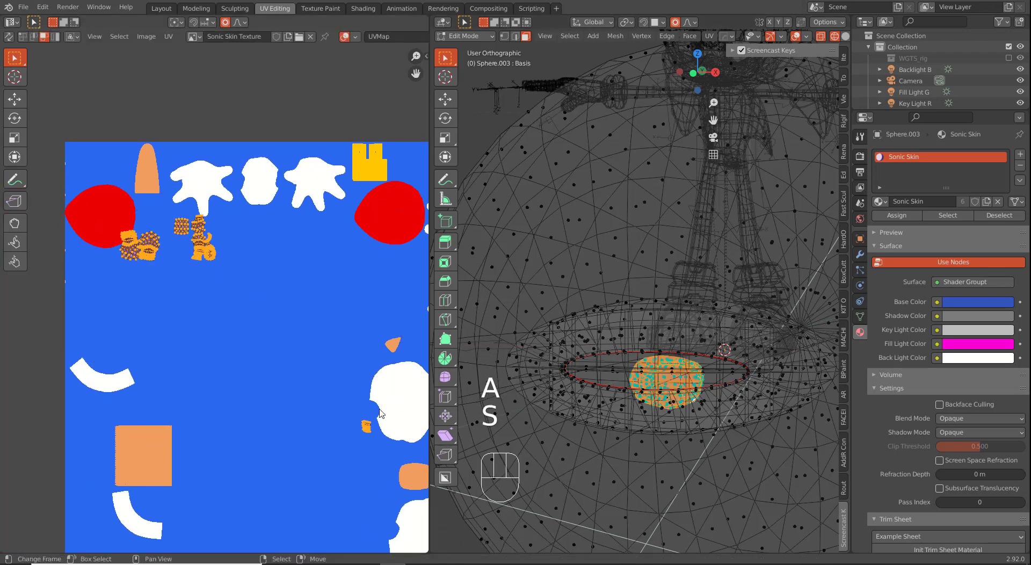
click(363, 427)
key(l)
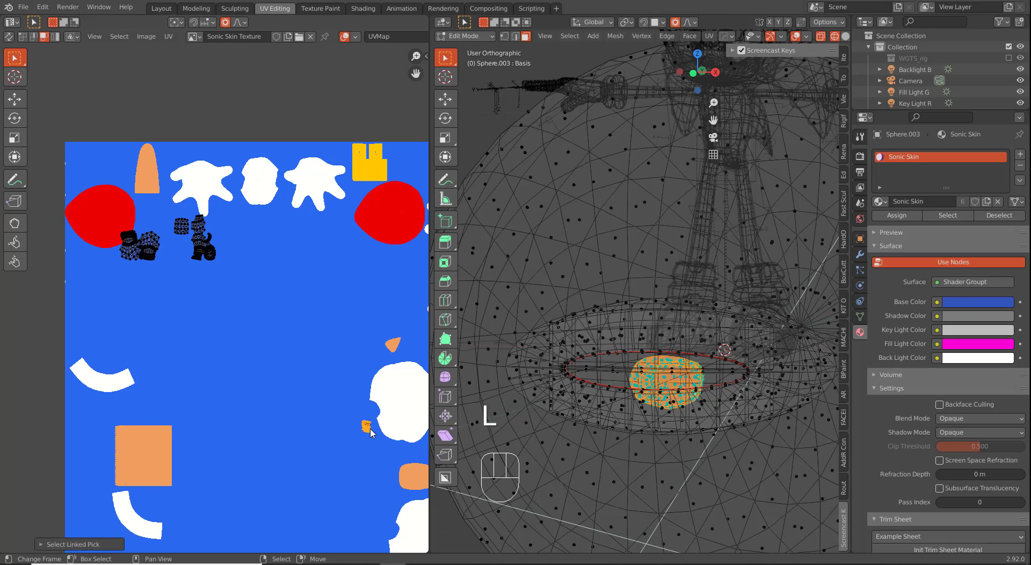
key(g)
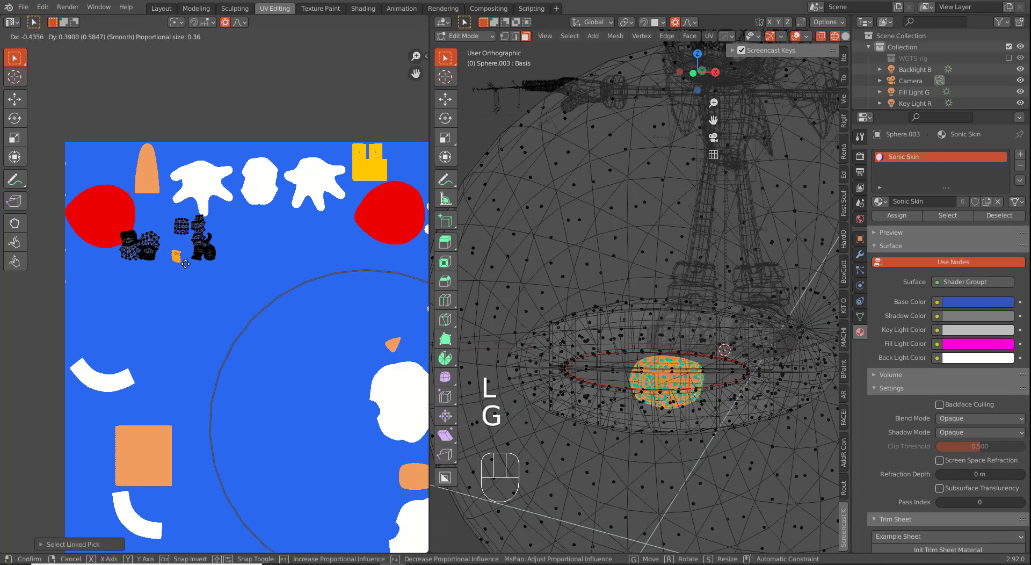
click(217, 276)
Step: Shrink all inner mouth UV islands together, reposition them, and leave Edit Mode
key(a)
key(s)
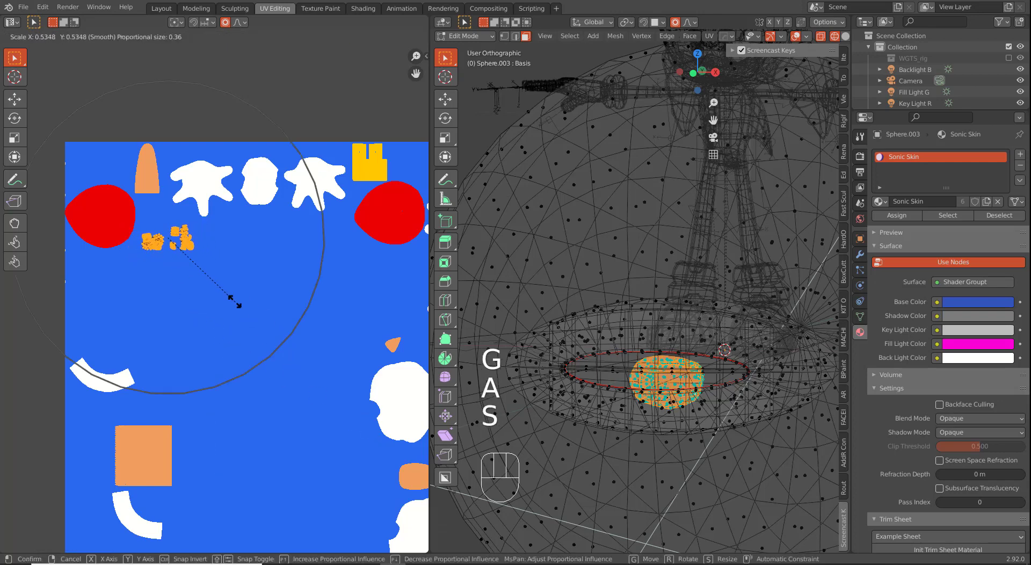
key(g)
click(202, 295)
key(Tab)
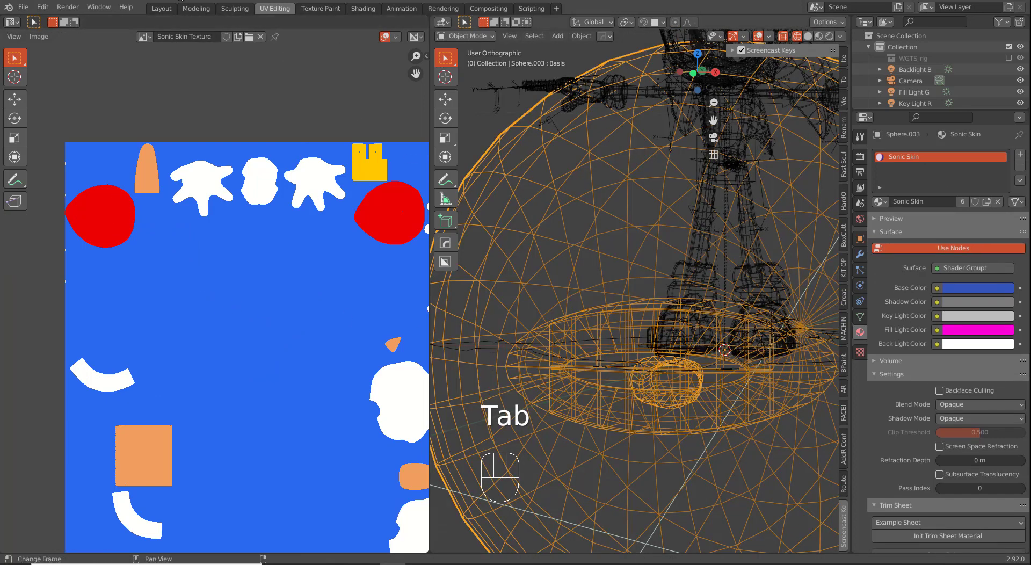
Step: Switch to the Layout workspace in Rendered shading, clear the selection and zoom in on the sphere
click(160, 9)
key(z)
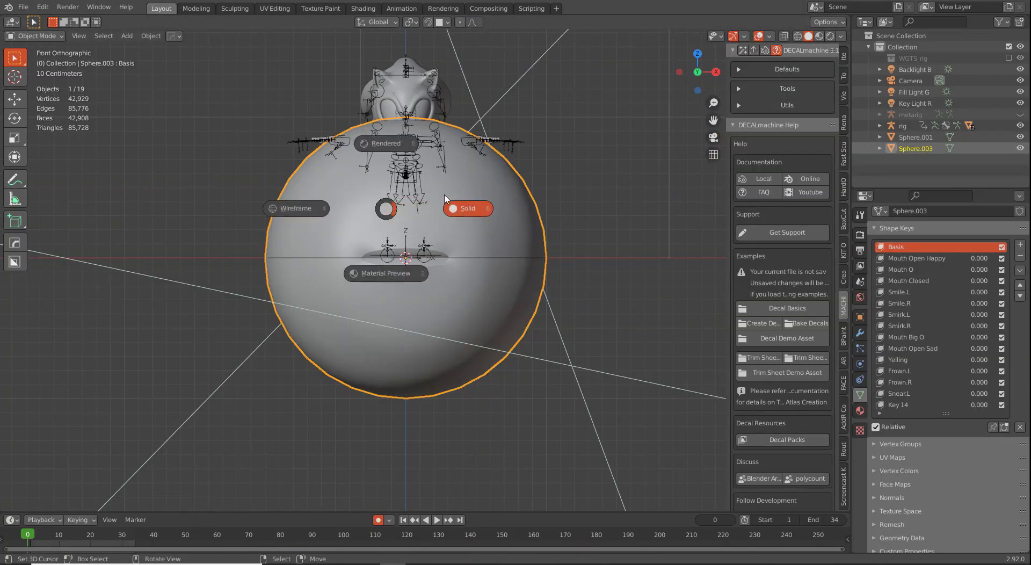
click(386, 141)
shift+middle_drag(444, 277, 449, 296)
key(a)
key(a)
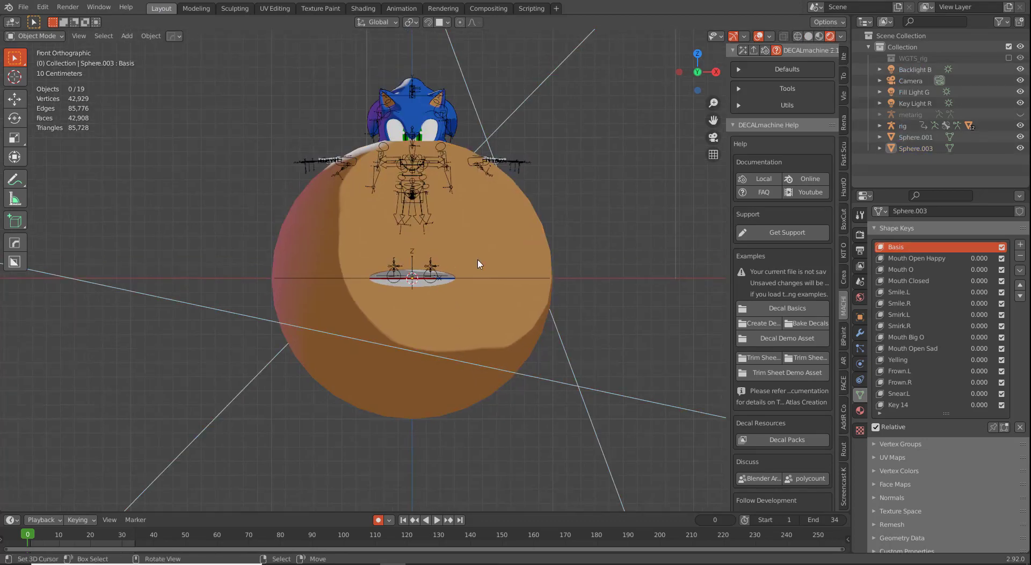
scroll(513, 330, up, 1)
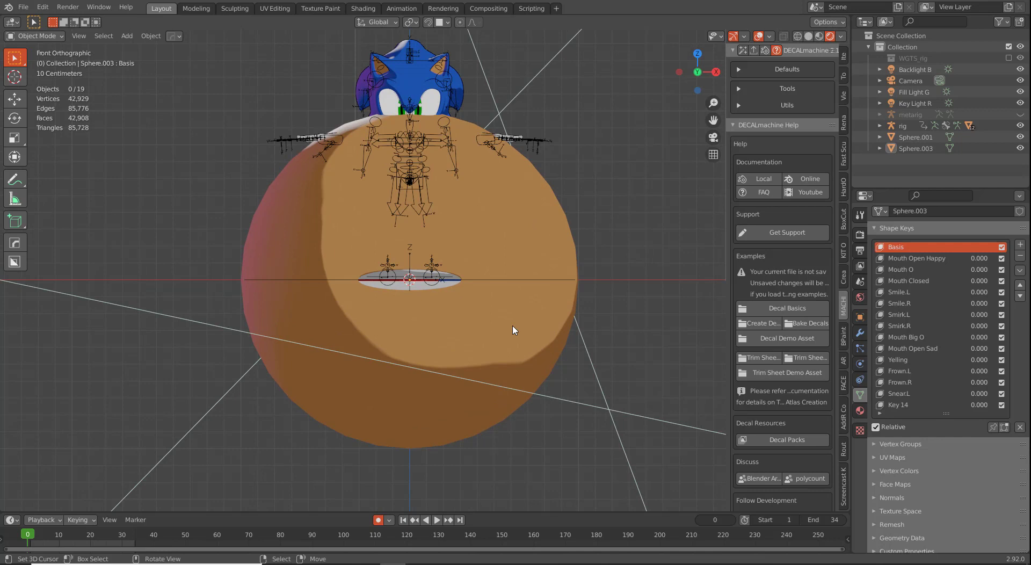
key(shift+a)
mouse_move(513, 324)
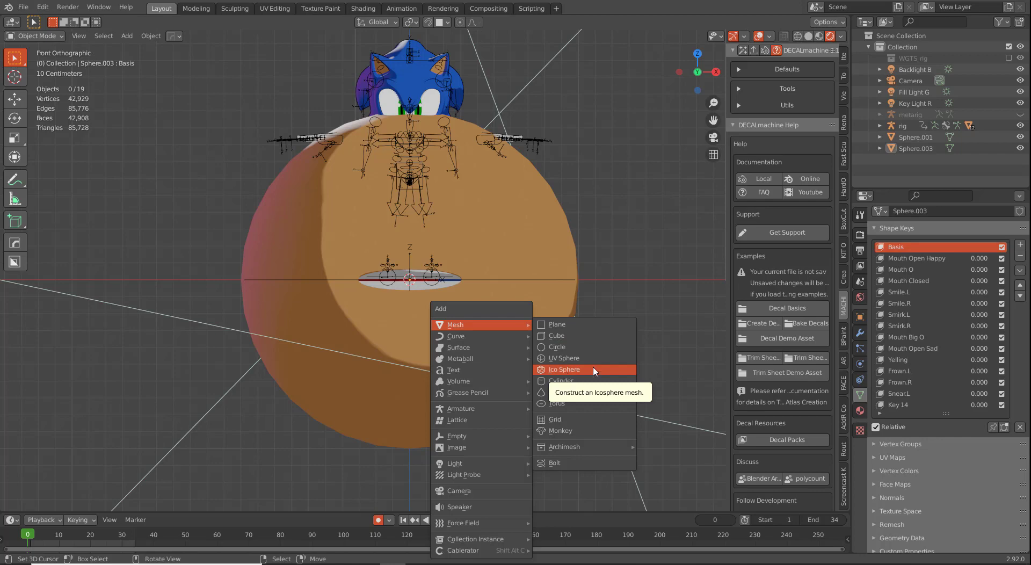
Step: Select the head sphere, shrink it to 0.296 scale and raise it along Z
key(Escape)
click(558, 354)
middle_drag(558, 355, 529, 440)
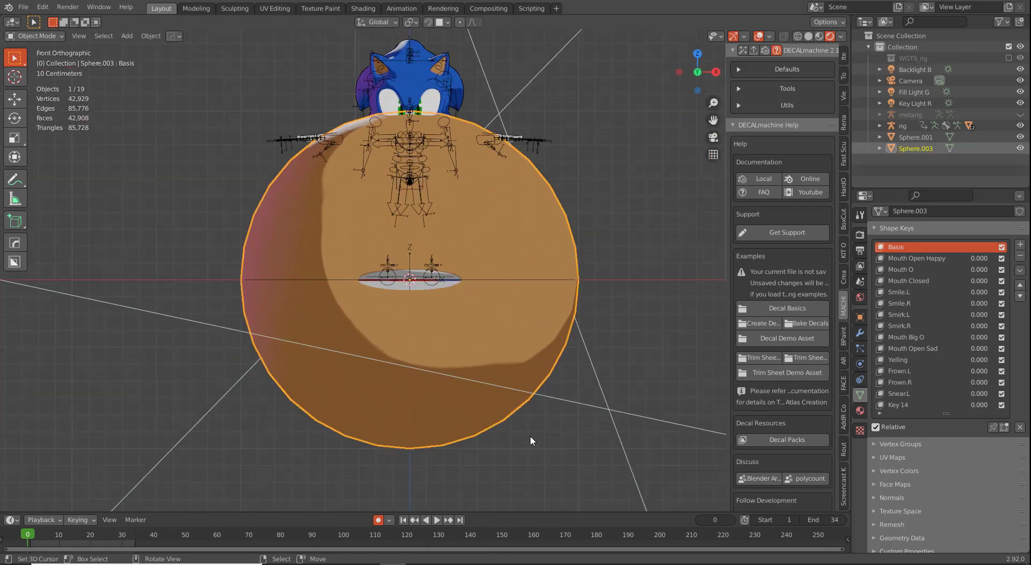
key(s)
click(453, 317)
scroll(453, 317, up, 3)
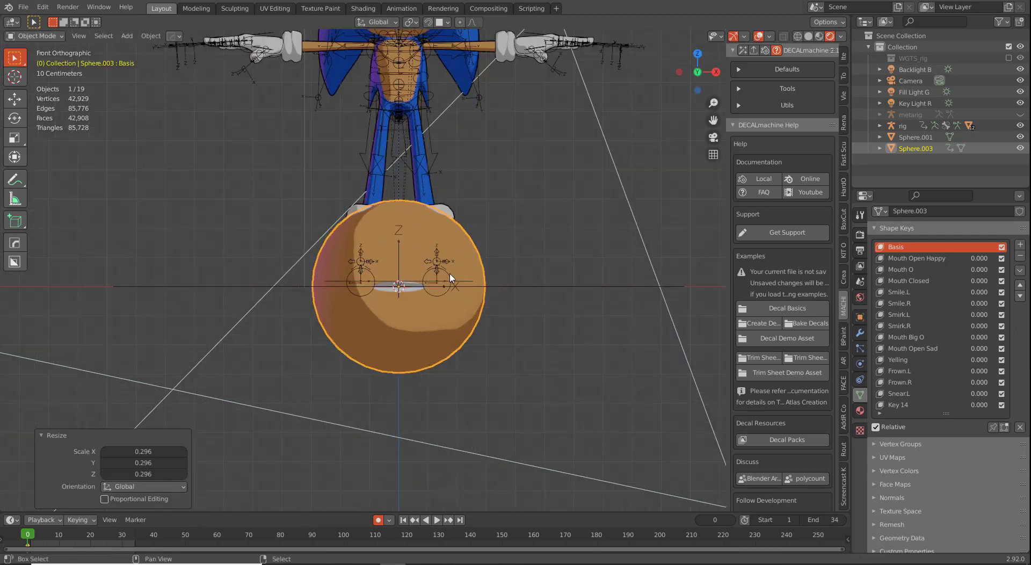
shift+middle_drag(450, 275, 462, 341)
key(g)
key(z)
click(461, 125)
Step: Lower the sphere onto the character's head and shrink it to 0.644 scale
shift+middle_drag(460, 233, 461, 325)
key(g)
key(z)
click(488, 308)
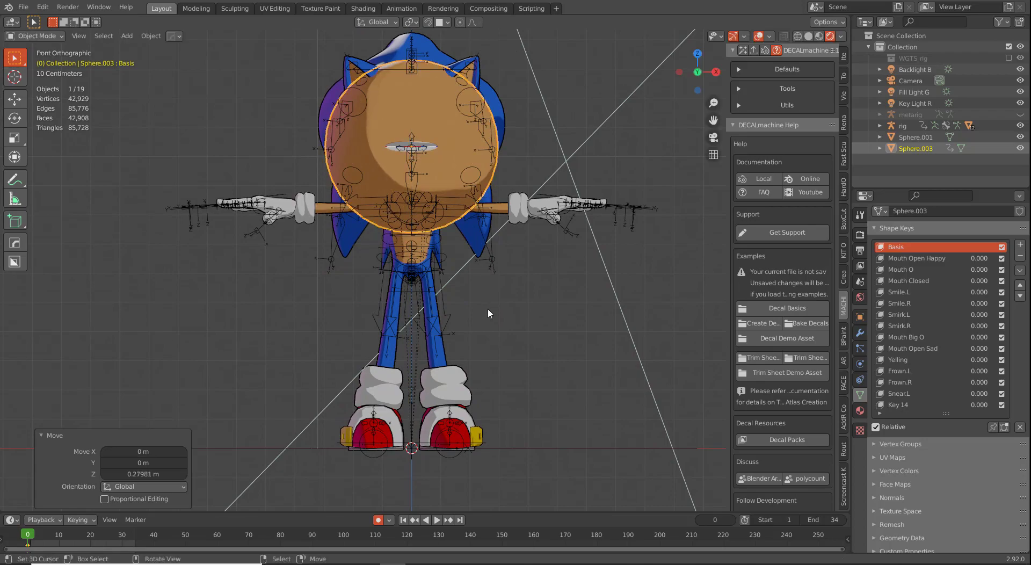
key(shift+z)
scroll(449, 301, up, 6)
key(s)
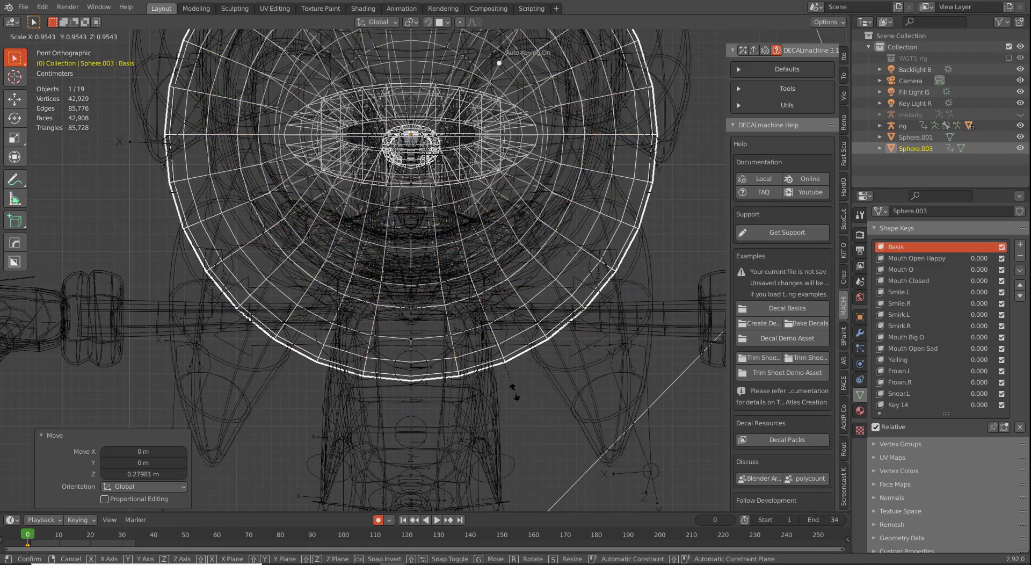
click(470, 324)
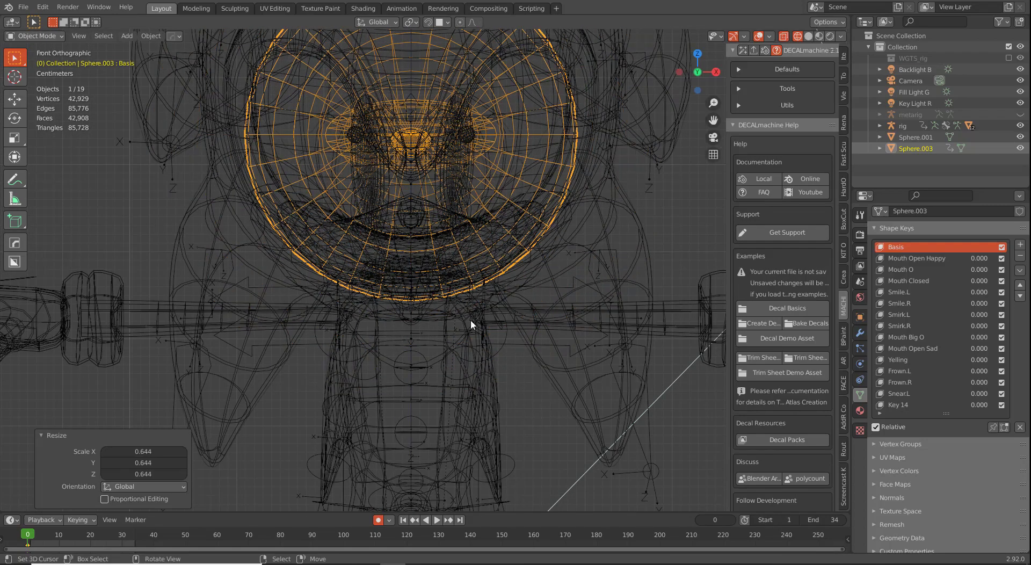
key(shift+z)
Step: From the side view, adjust the sphere's Y and Z position, then scale it to 1.054
key(KP_3)
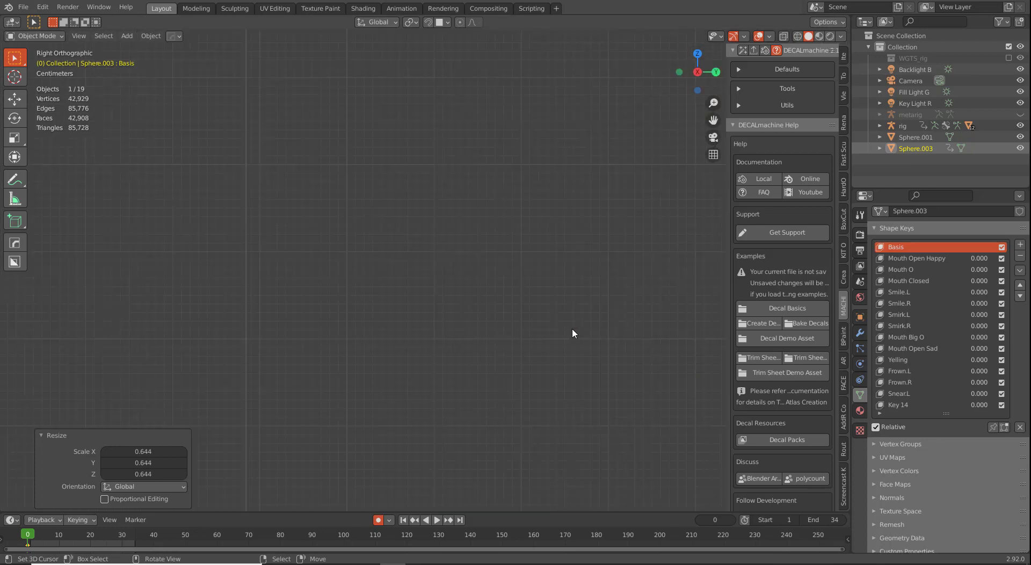
key(g)
key(y)
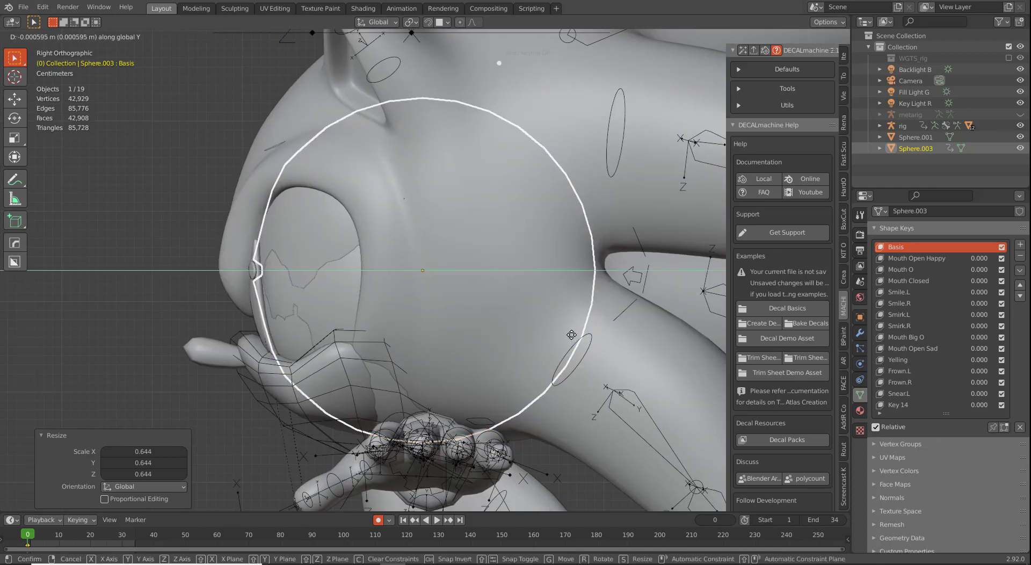
click(539, 344)
key(g)
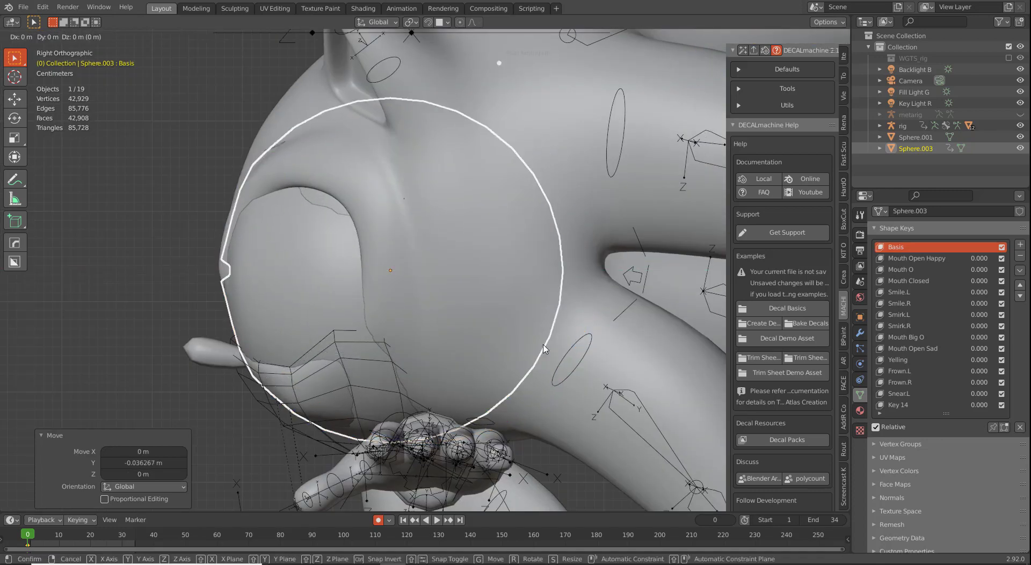
key(z)
click(542, 360)
scroll(524, 371, down, 2)
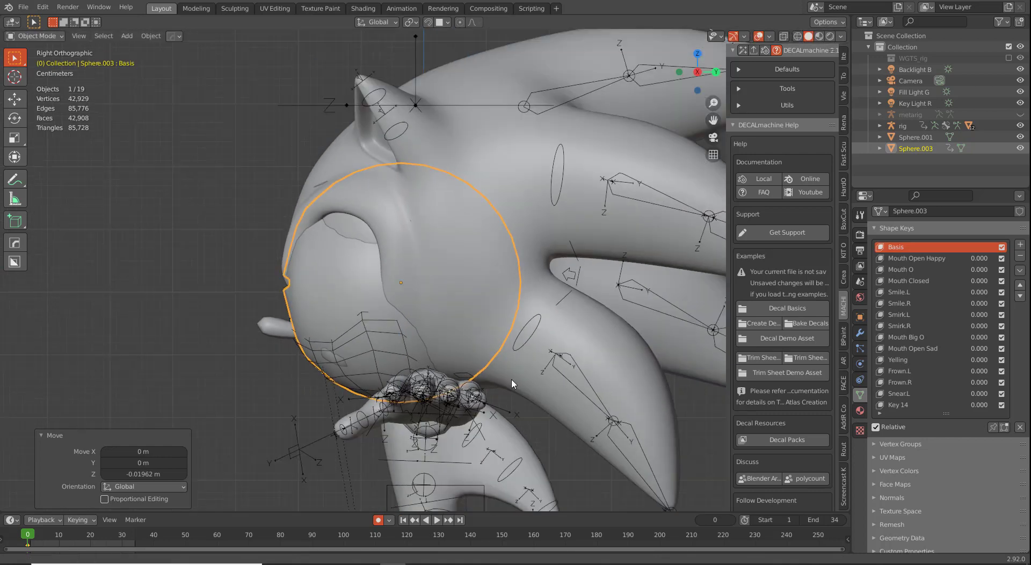
key(KP_1)
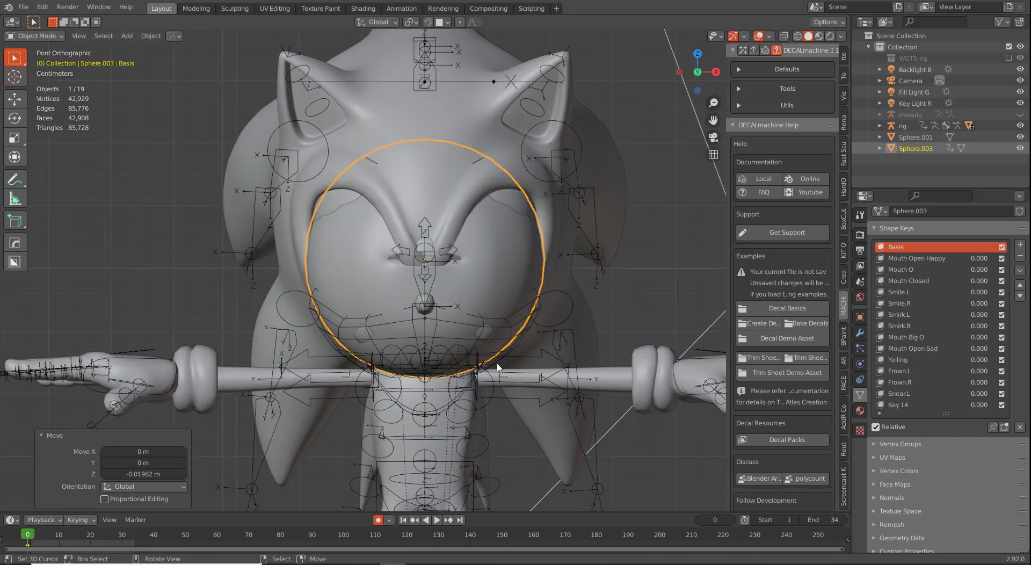
key(s)
click(528, 379)
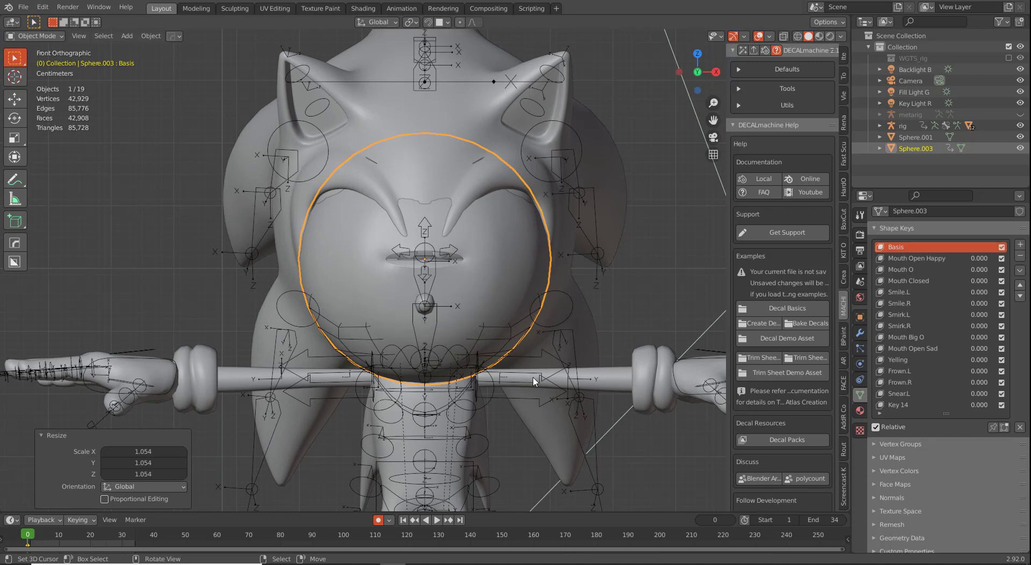
Step: Tilt the sphere 56.2° about the X axis and apply its rotation
key(r)
key(x)
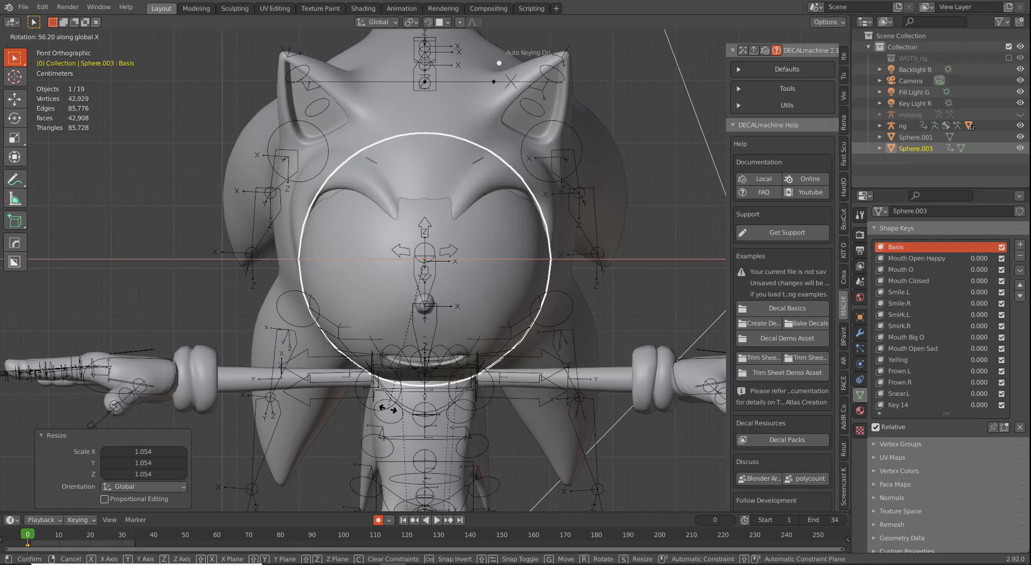
click(389, 413)
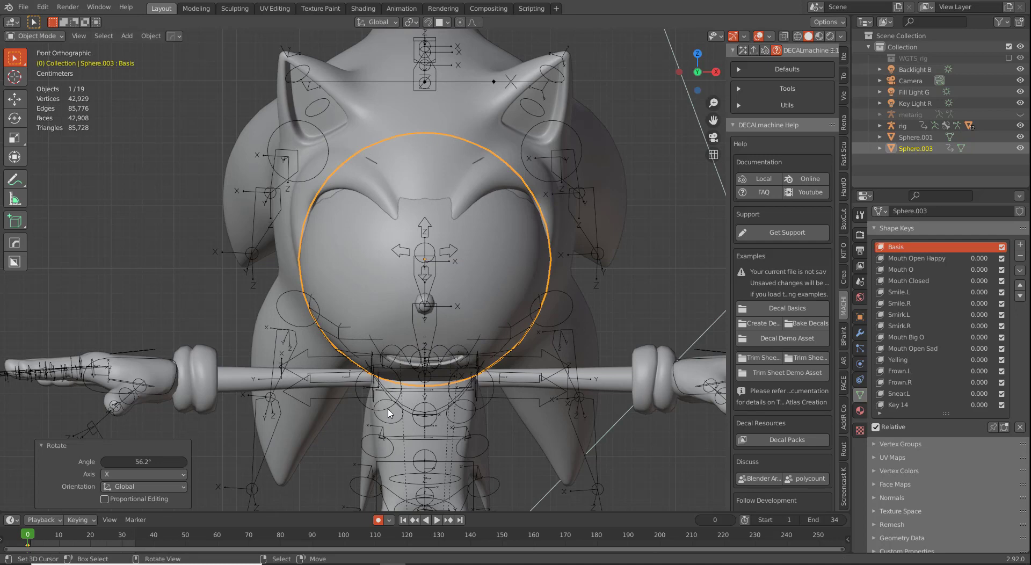
key(ctrl+a)
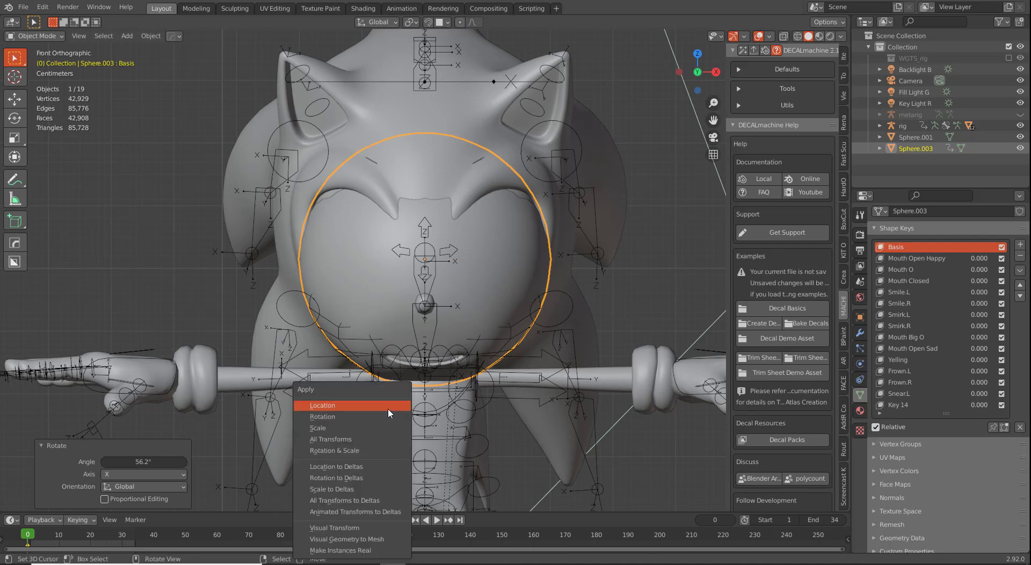
click(384, 416)
key(ctrl+a)
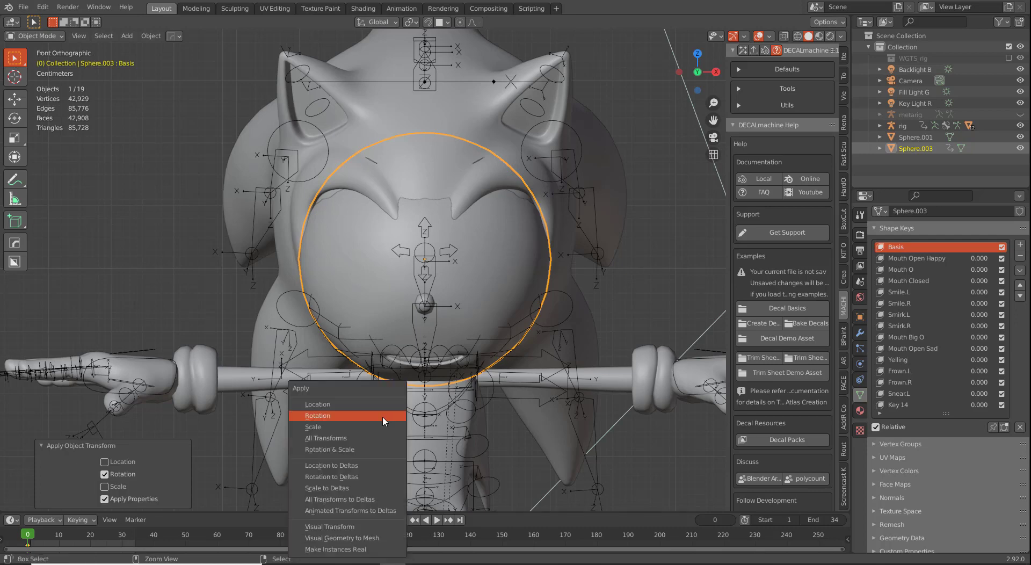
click(379, 426)
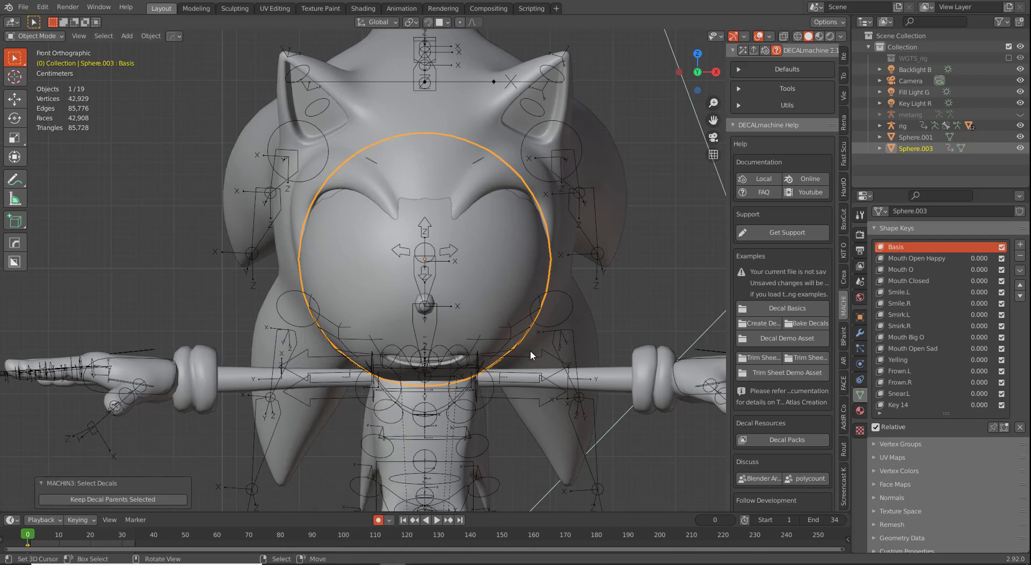
Step: Fine-tune the sphere's scale from side and front views, ending at 1.012
key(KP_3)
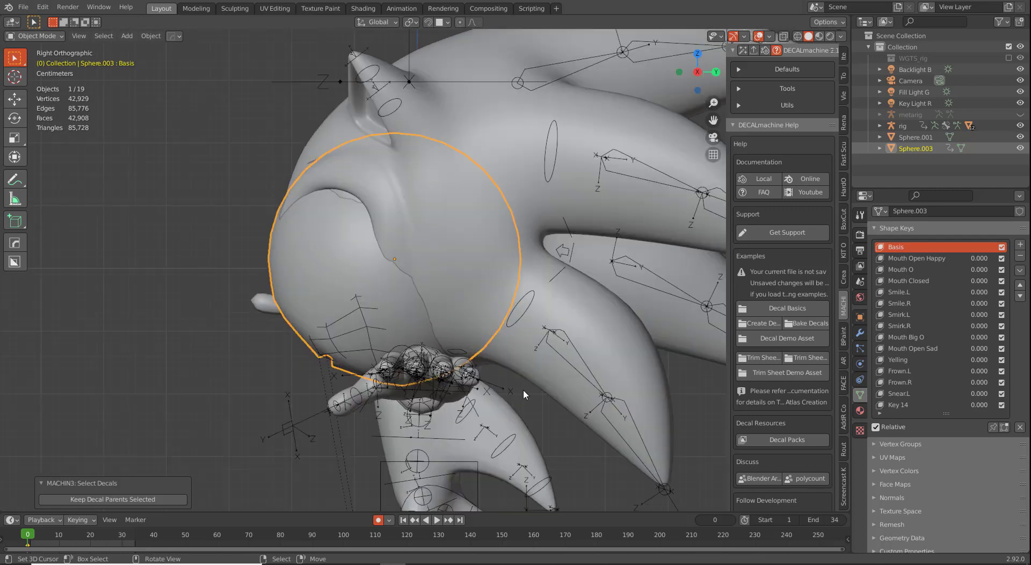
key(s)
click(522, 434)
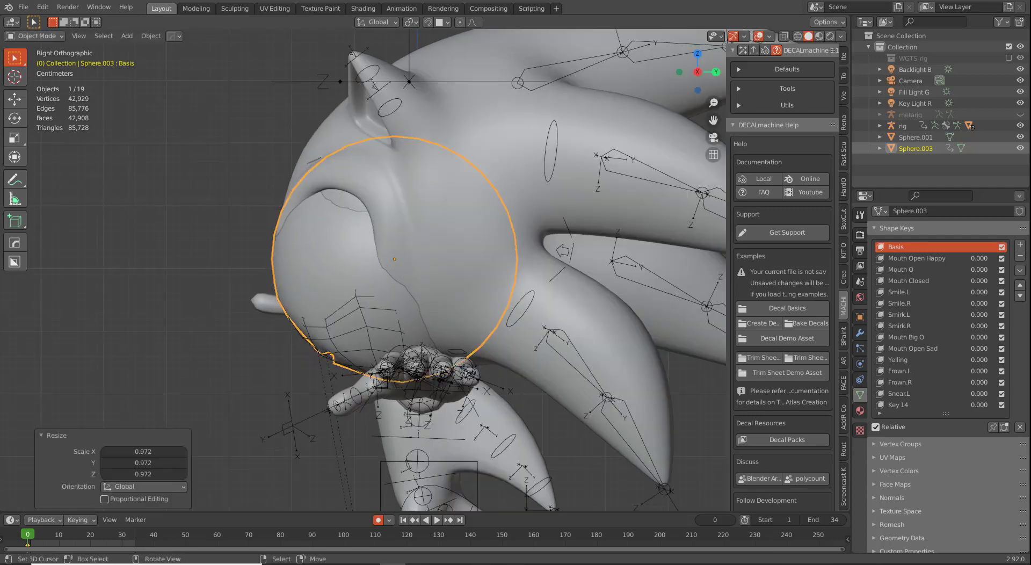
middle_drag(522, 434, 462, 414)
key(s)
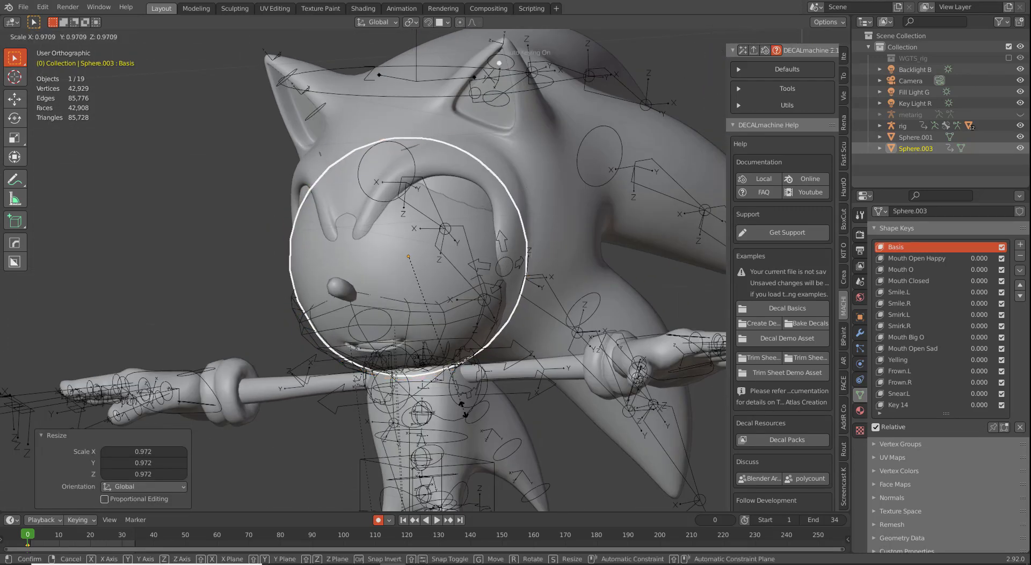
click(465, 402)
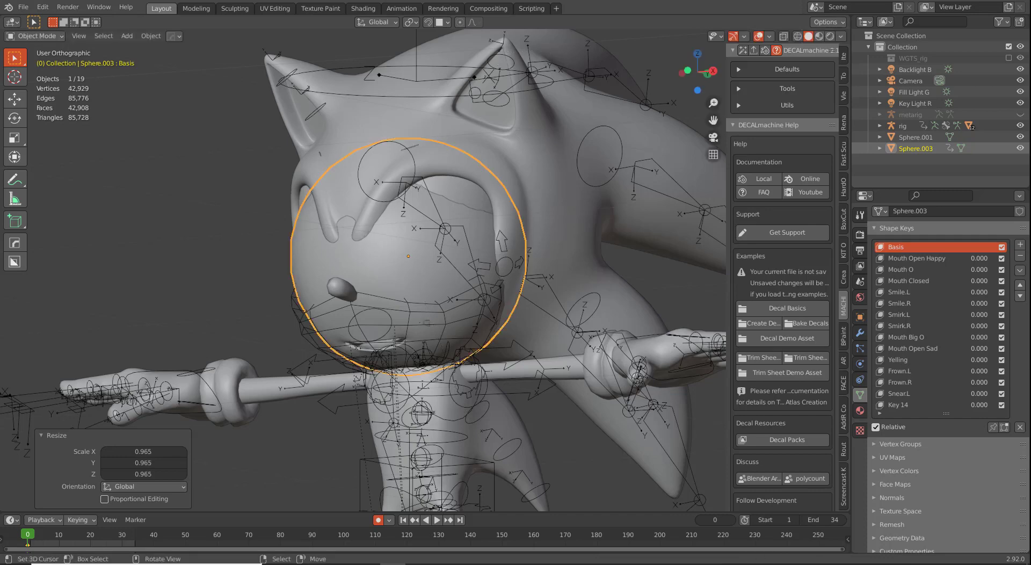
key(KP_1)
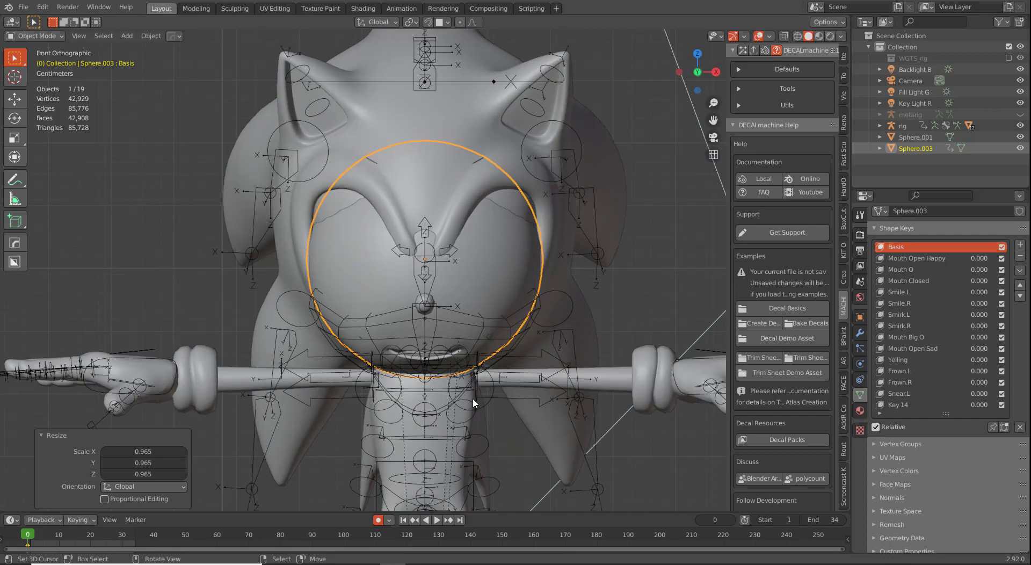
key(s)
click(479, 409)
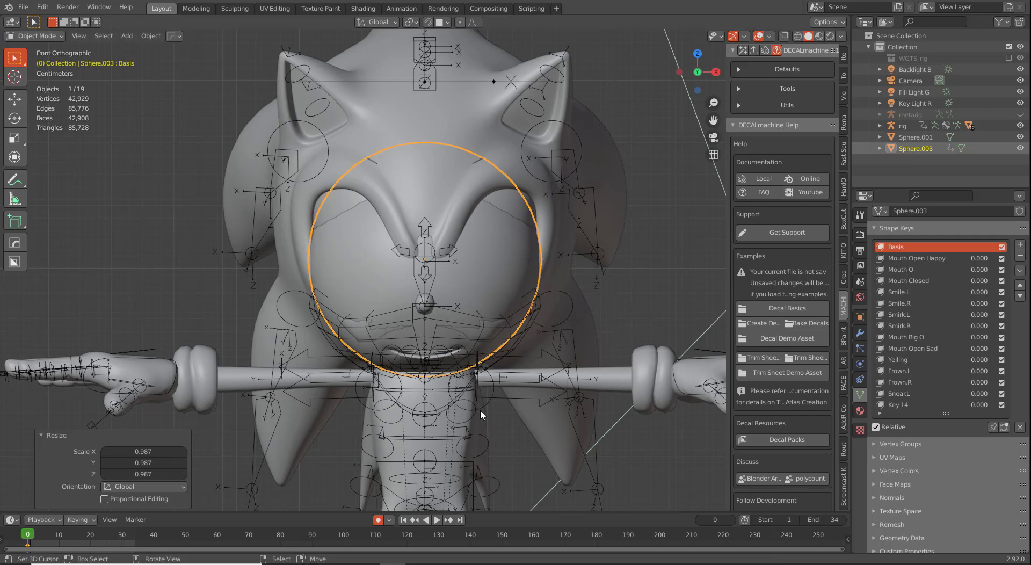
key(s)
click(480, 409)
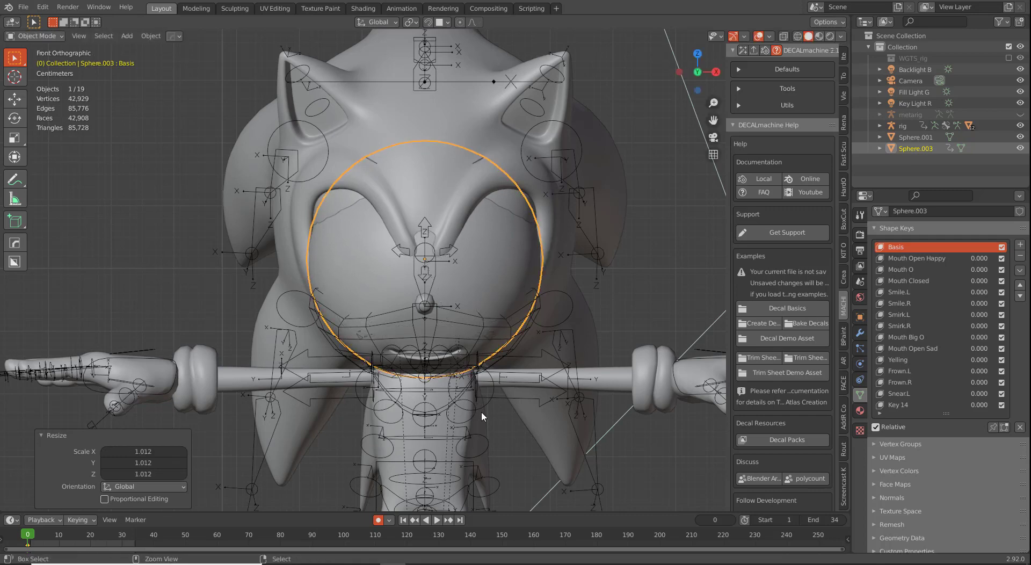
Step: Save the file as 'Part 8-10.blend' and apply the sphere's scale
key(ctrl+s)
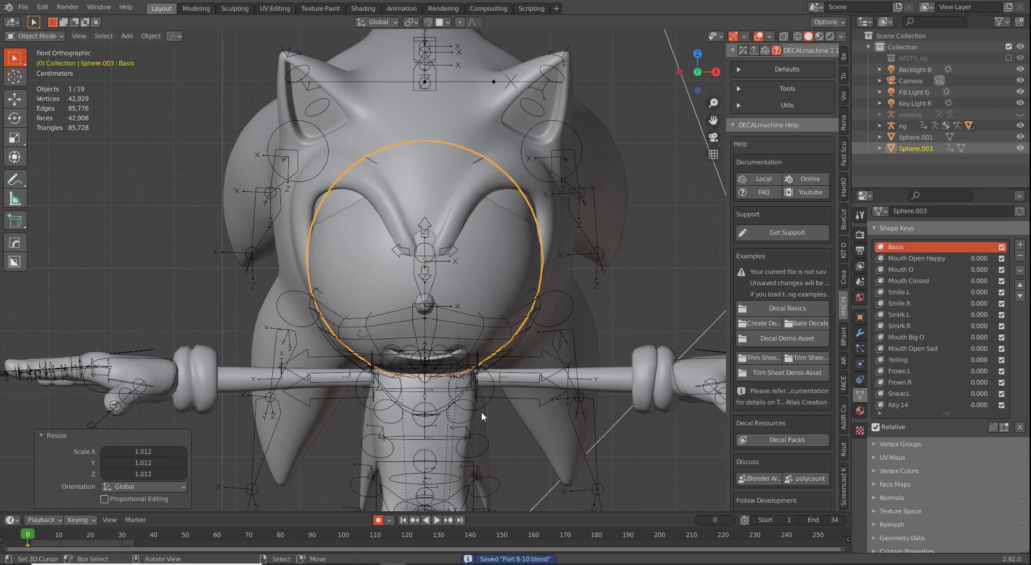
key(ctrl+a)
click(481, 410)
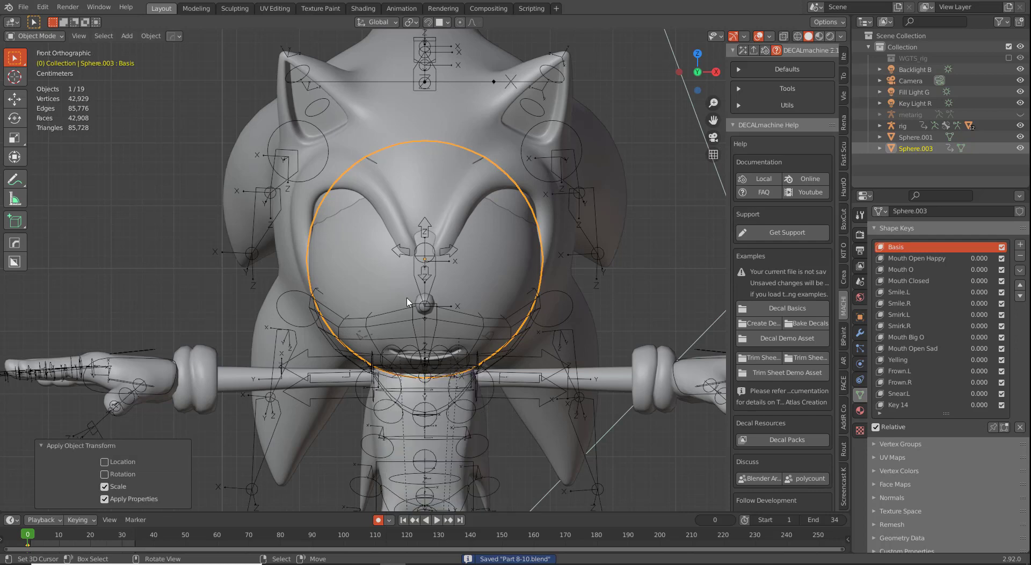
Step: Turn on the Screencast Keys overlay, collapse the last-operation panel, and select mouth mesh Sphere.001
click(843, 486)
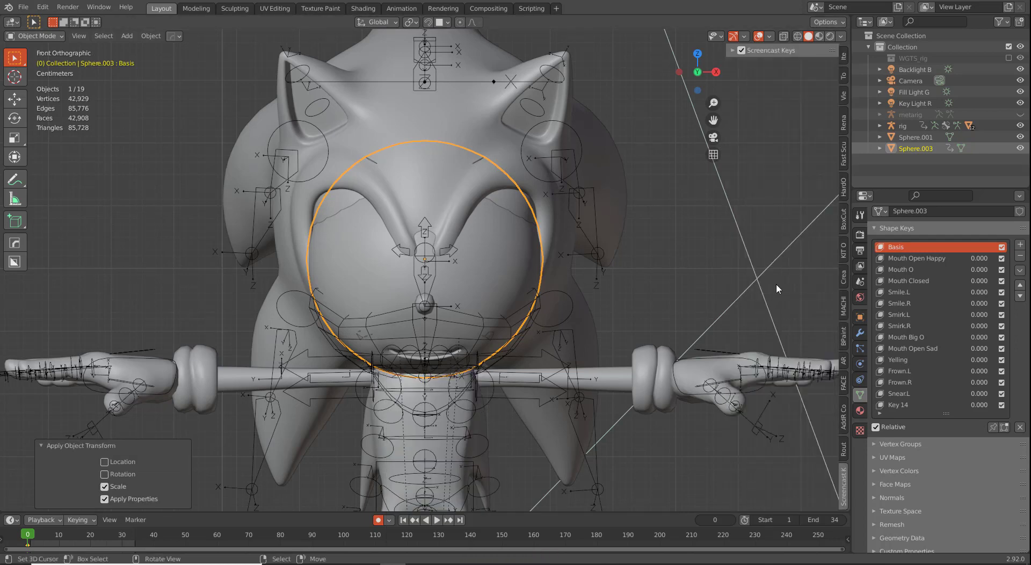
click(741, 50)
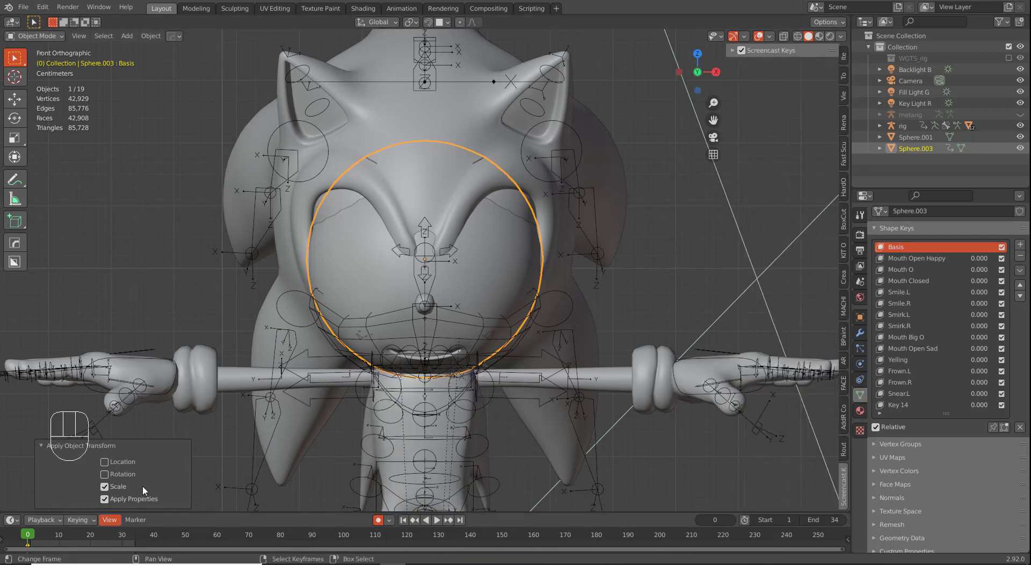
click(129, 446)
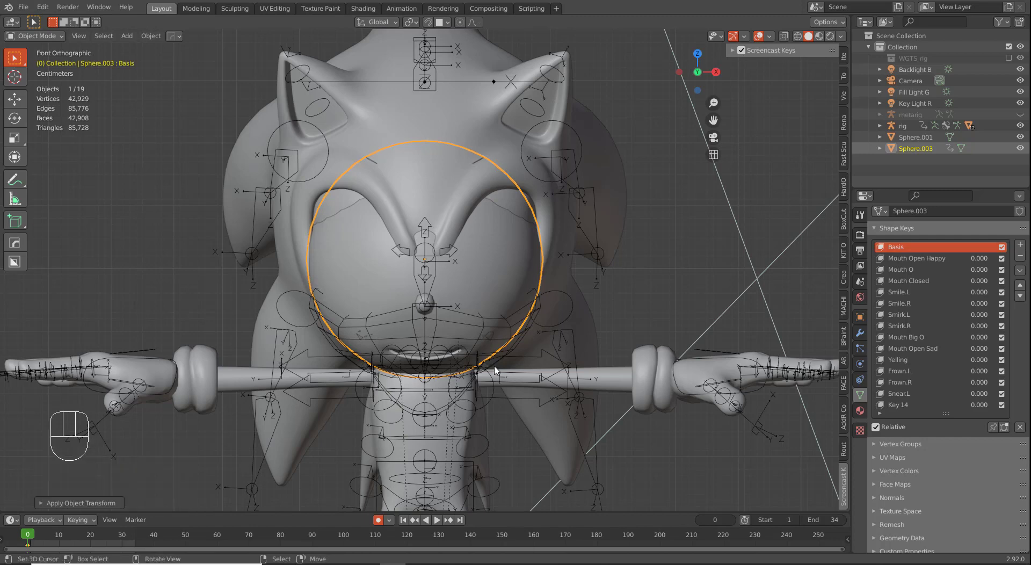
scroll(494, 370, down, 2)
click(481, 317)
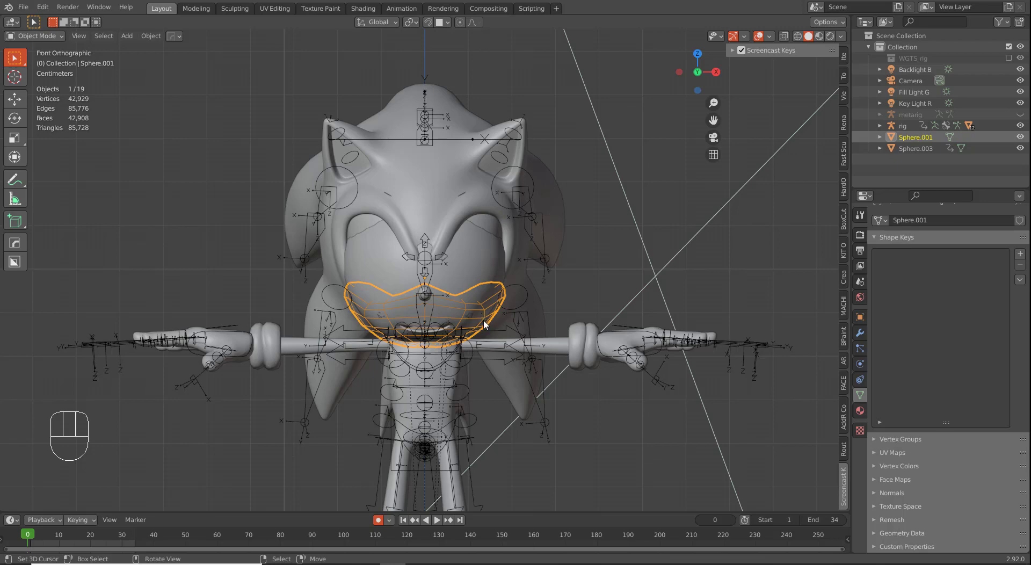
Step: Hide the mouth mesh and add a new UV sphere to the scene
scroll(484, 324, up, 2)
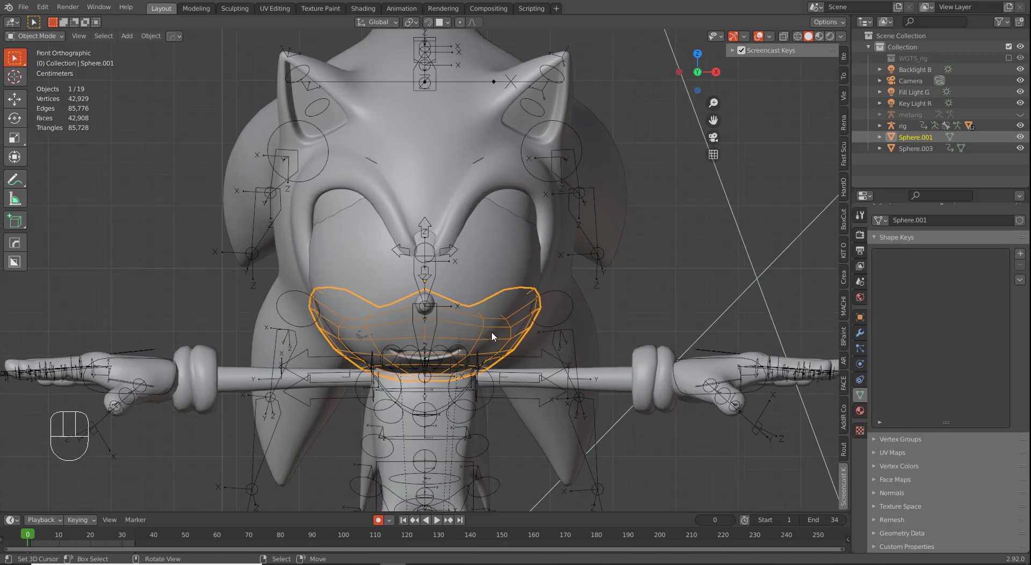
key(h)
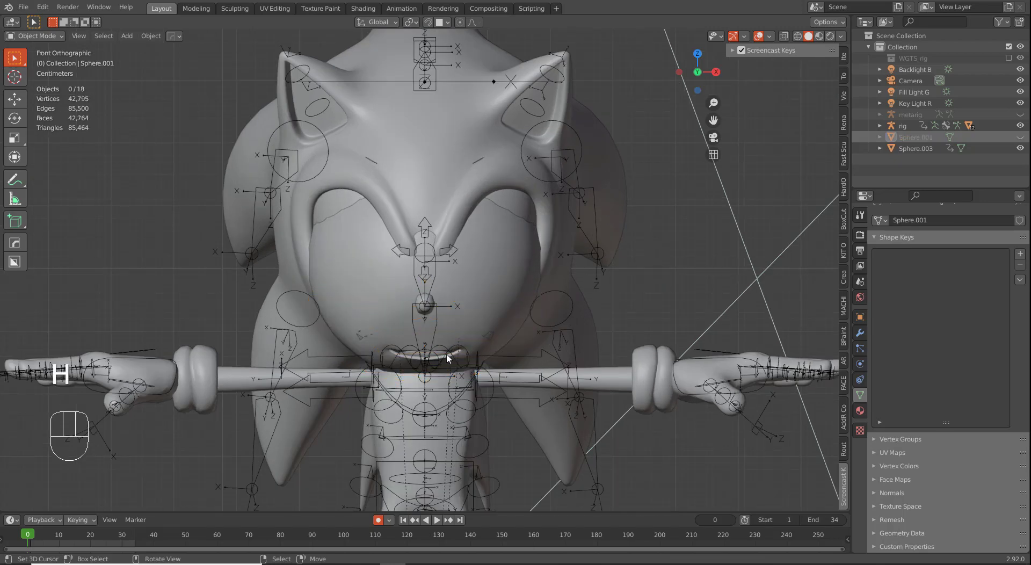
click(502, 303)
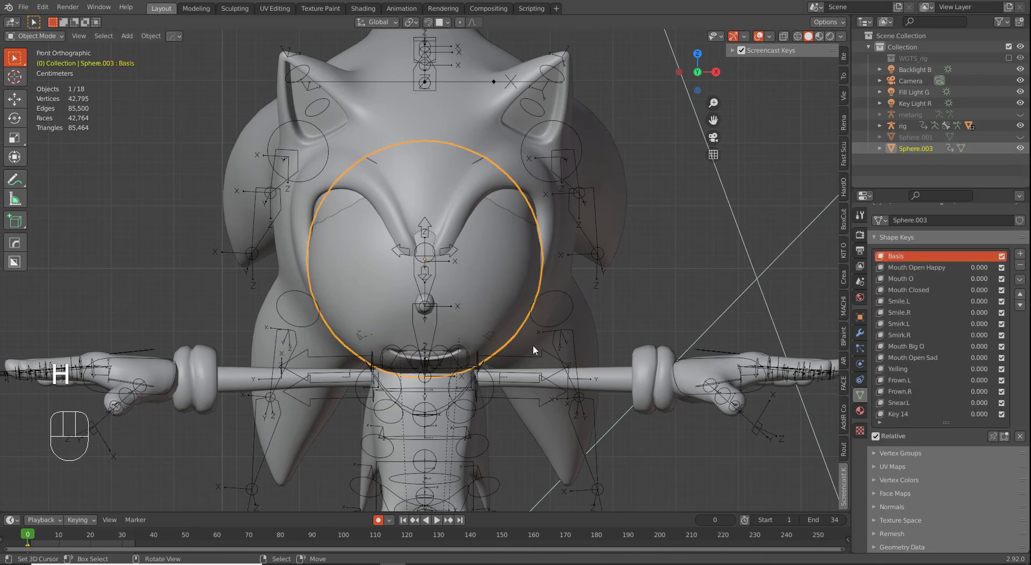
key(shift+a)
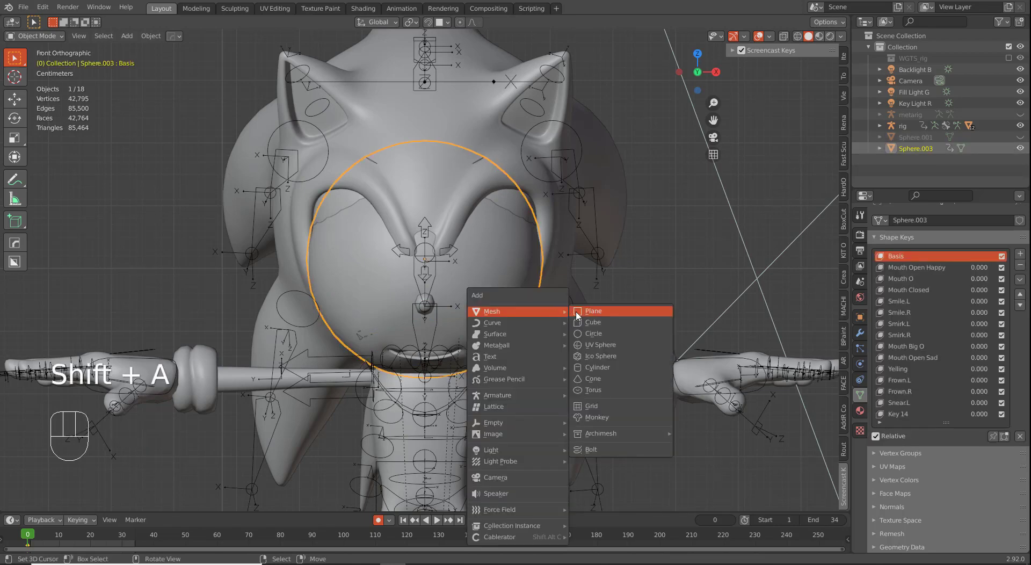
mouse_move(531, 311)
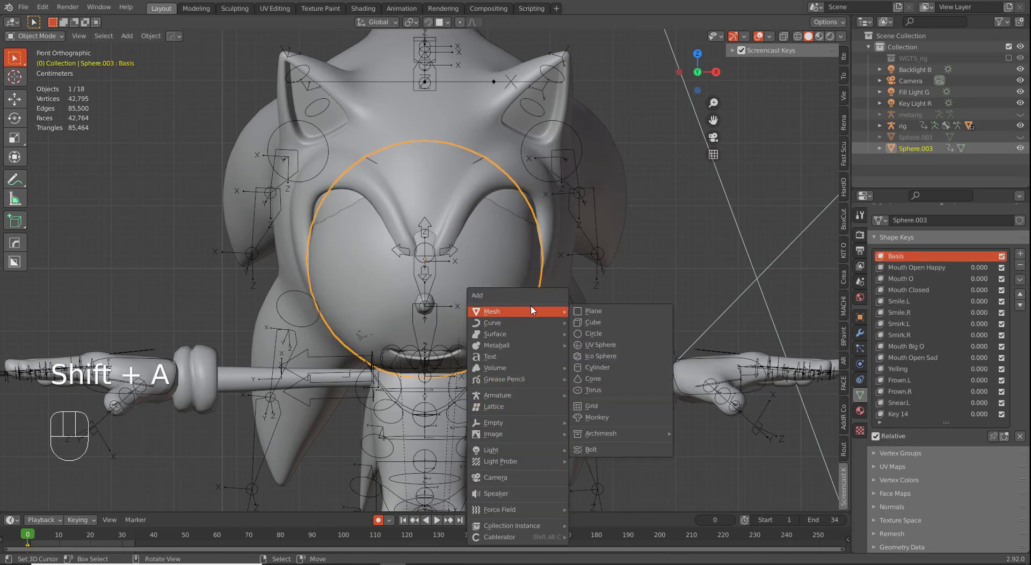
click(601, 345)
Step: Snap the 3D cursor to Sphere.003 and move the new Sphere.004 onto it
scroll(574, 375, down, 5)
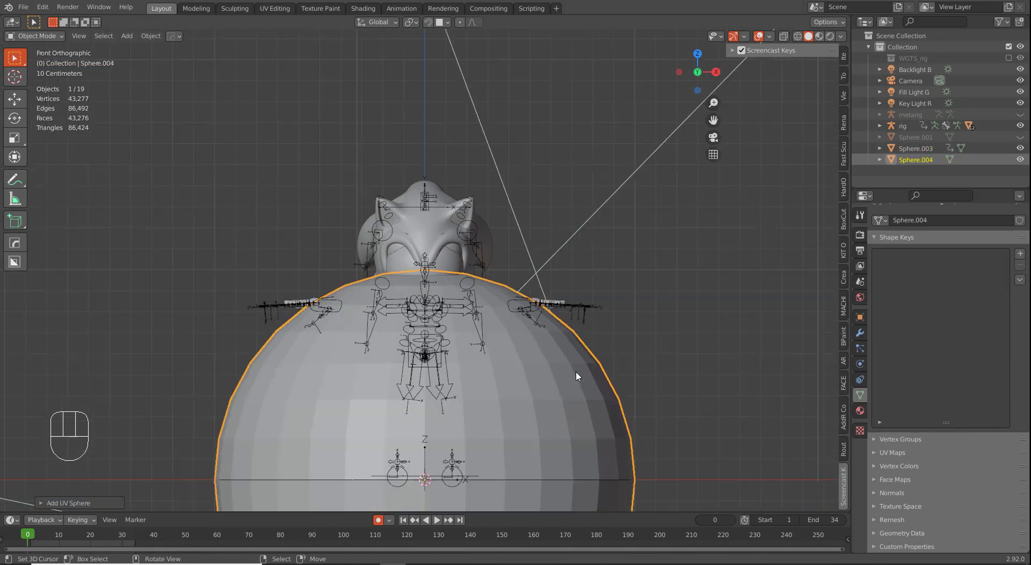
scroll(564, 384, up, 3)
scroll(483, 356, up, 2)
click(478, 269)
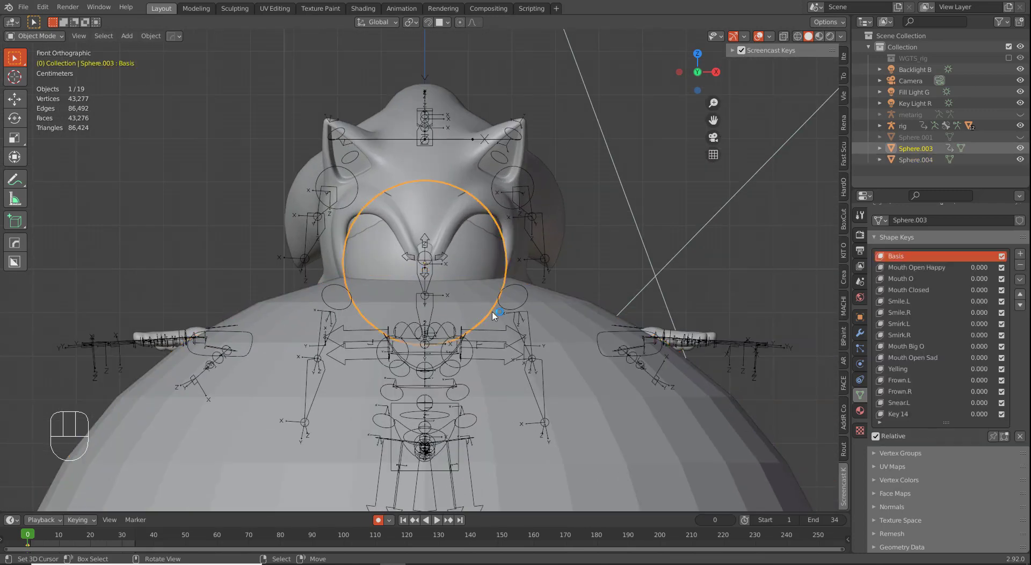
key(shift+s)
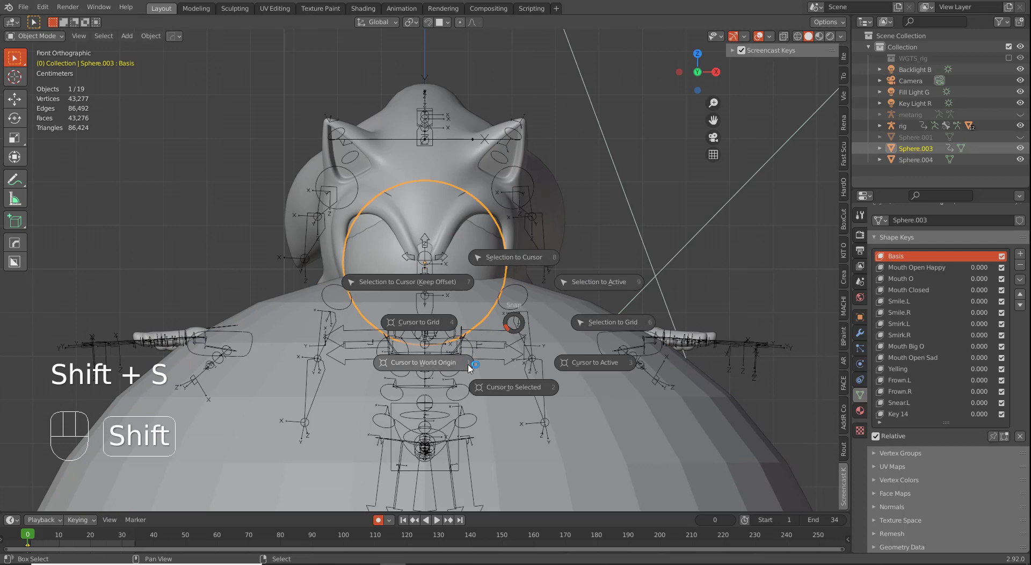
right_click(583, 313)
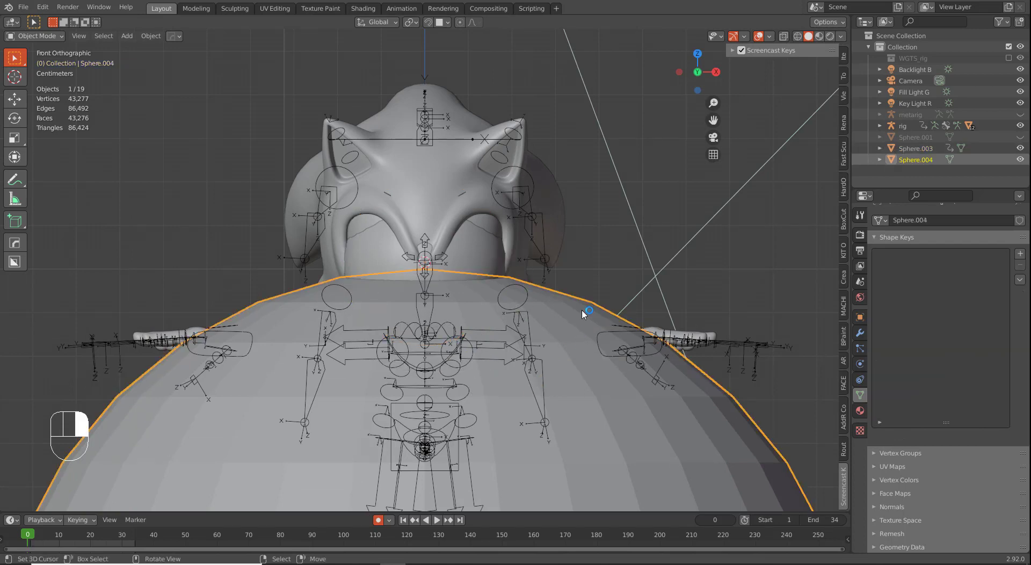
key(shift+s)
click(581, 251)
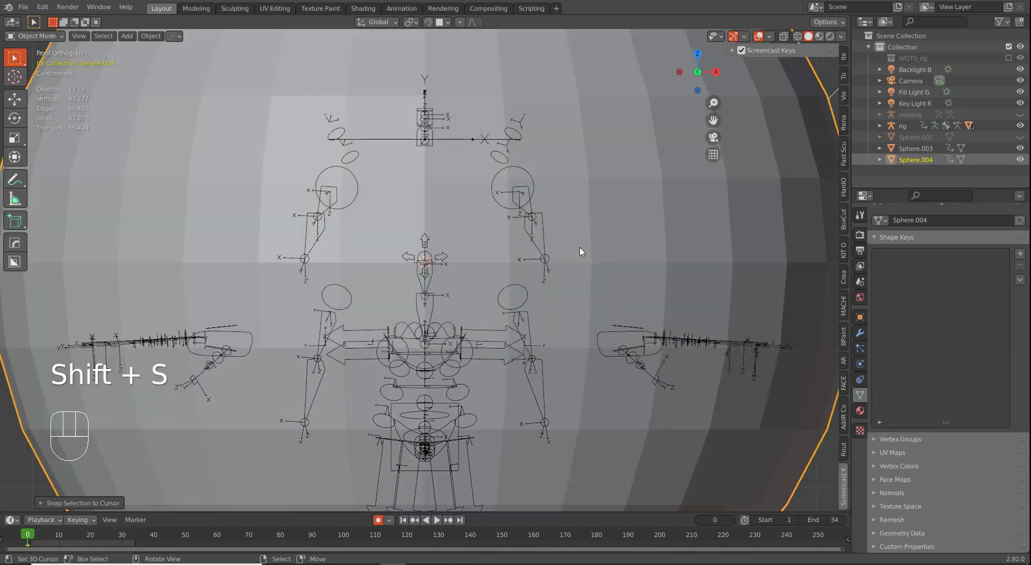
scroll(612, 408, down, 3)
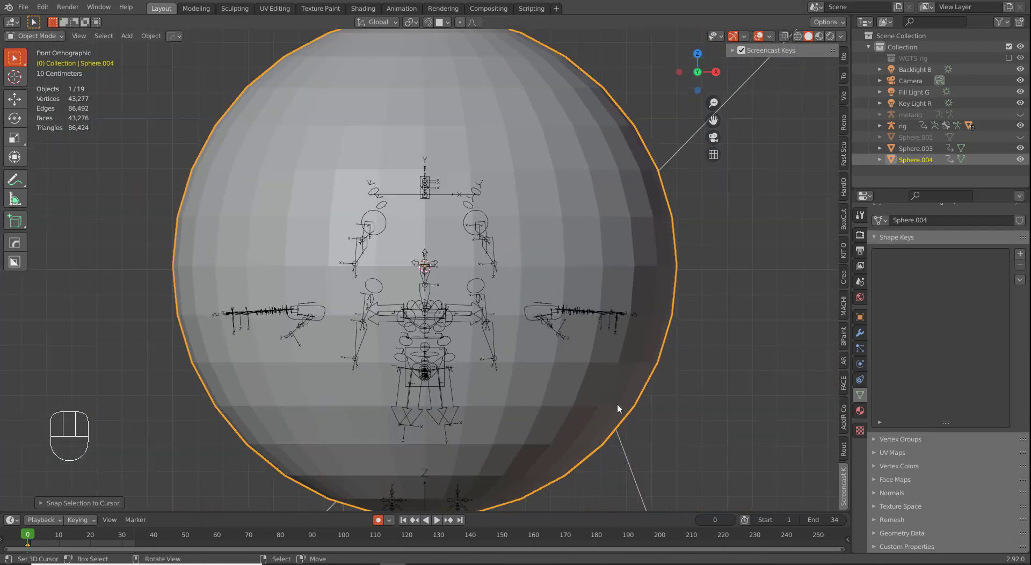
Step: Rotate Sphere.004 about X, then proportionally rotate its vertices about X in Edit Mode
key(r)
key(x)
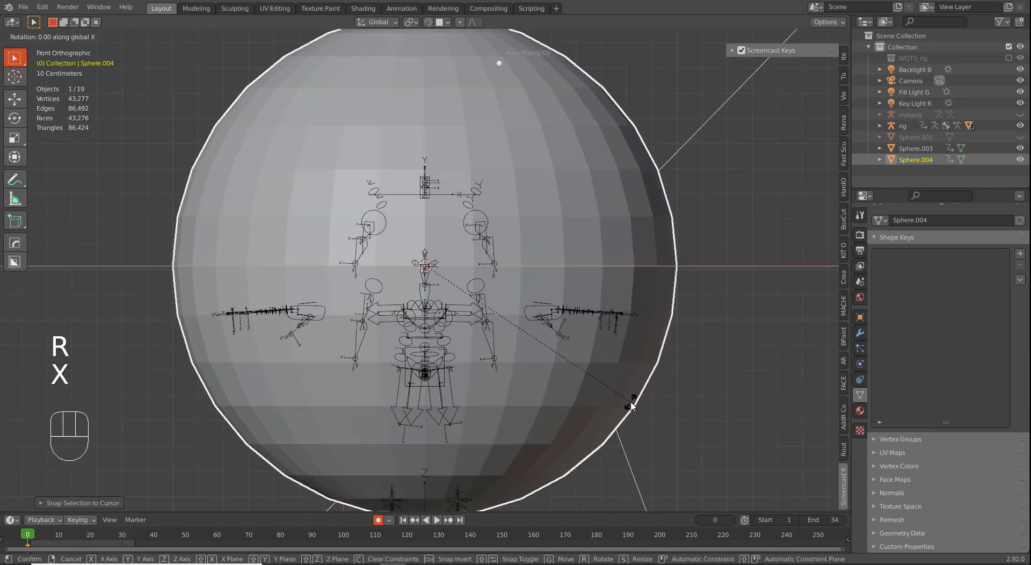
click(632, 404)
key(Tab)
key(r)
key(x)
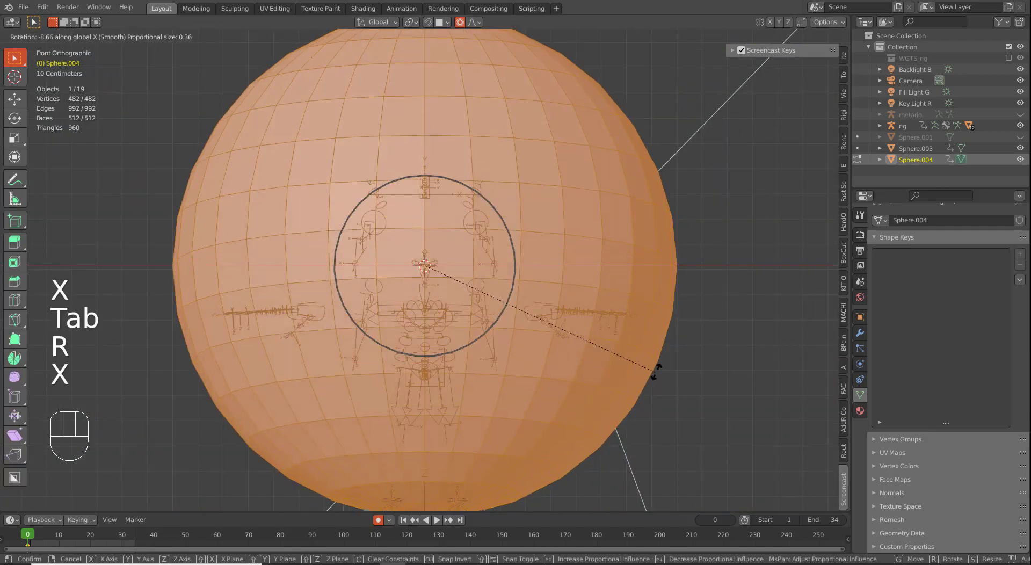
click(652, 179)
key(Tab)
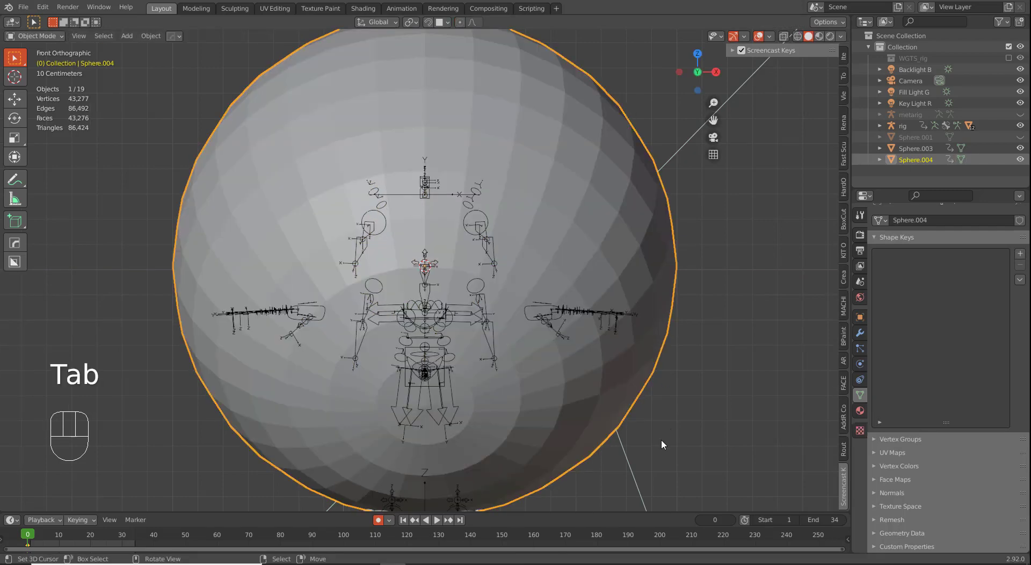
Step: Set Sphere.004's Viewport Display to show as Wire
key(w)
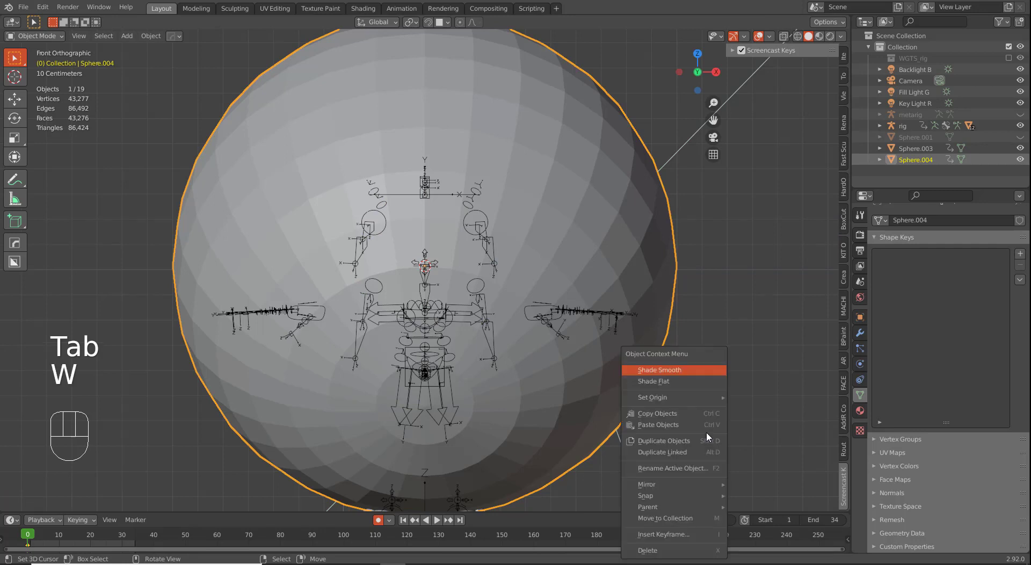
click(860, 317)
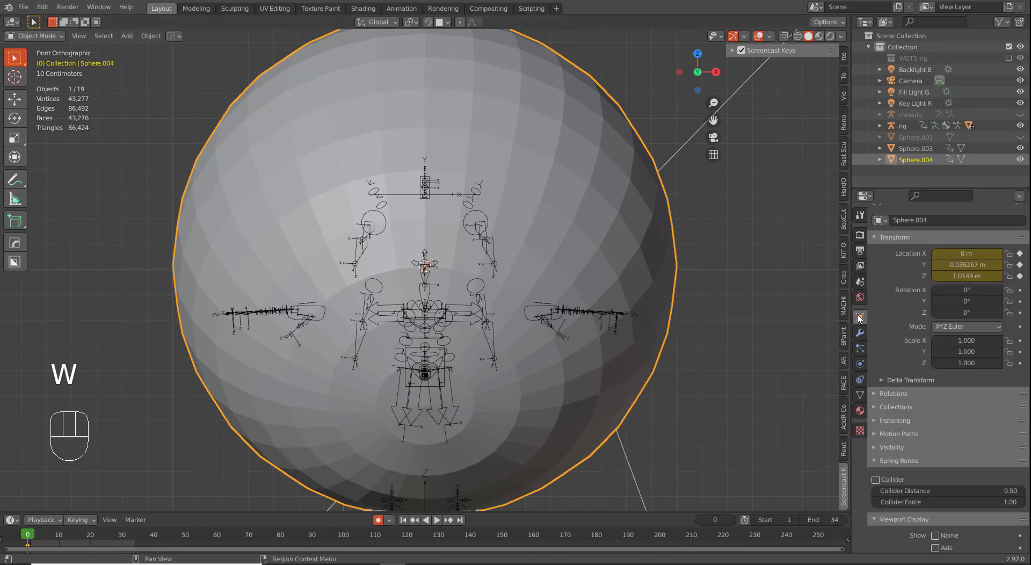
scroll(943, 479, down, 6)
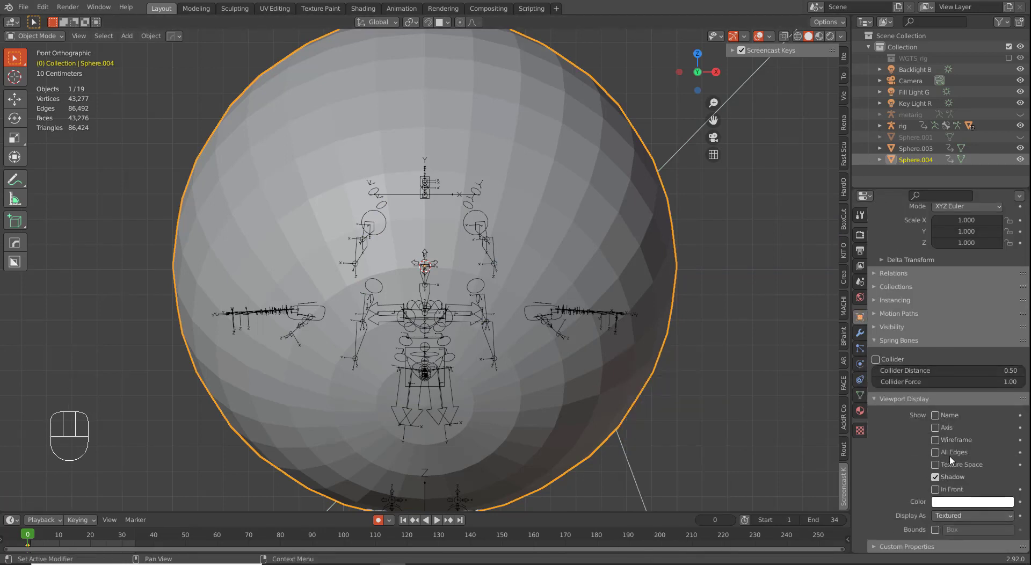
click(945, 514)
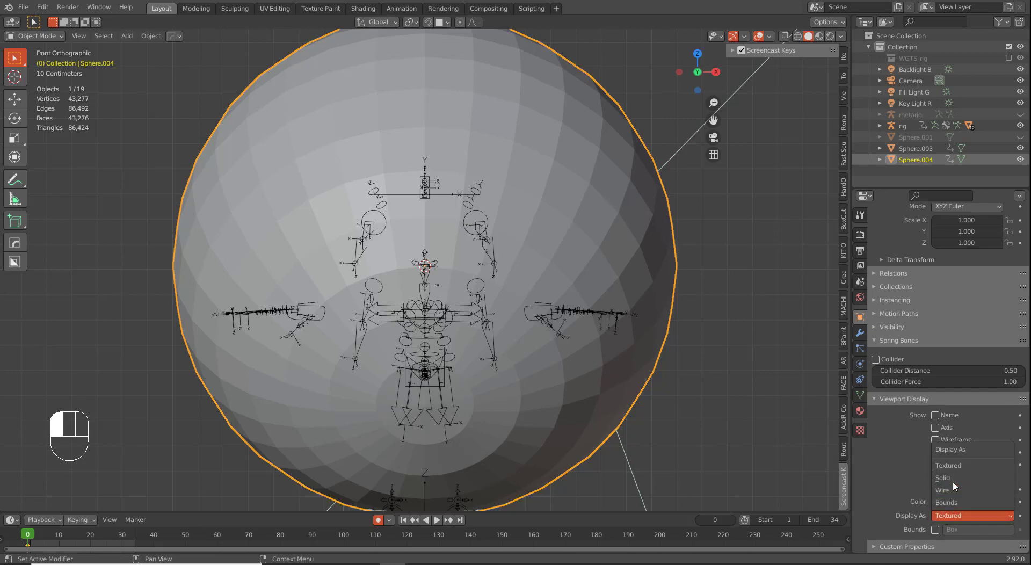
click(949, 488)
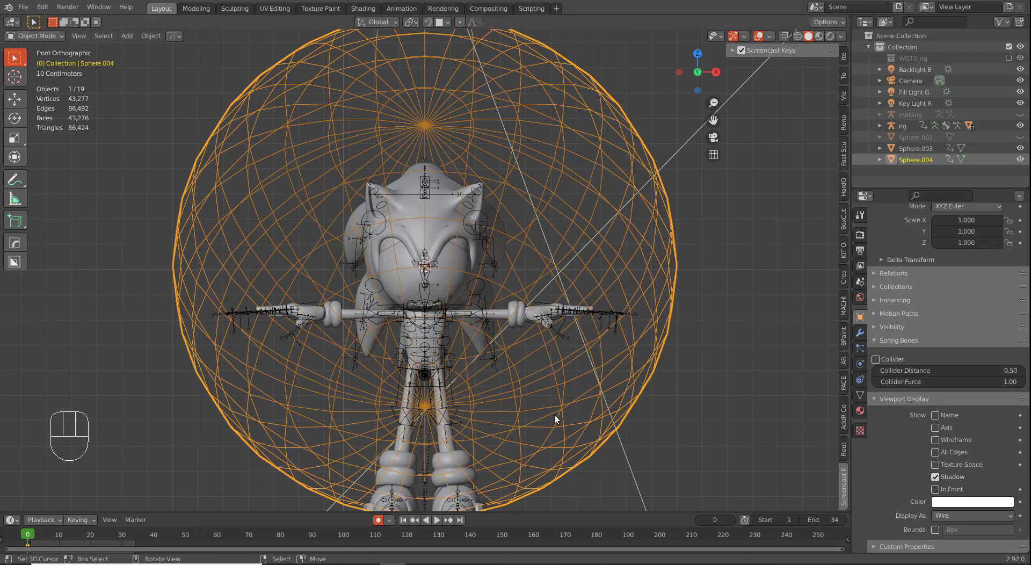
Step: Shrink the wire sphere to about 0.23, then slightly smaller
key(s)
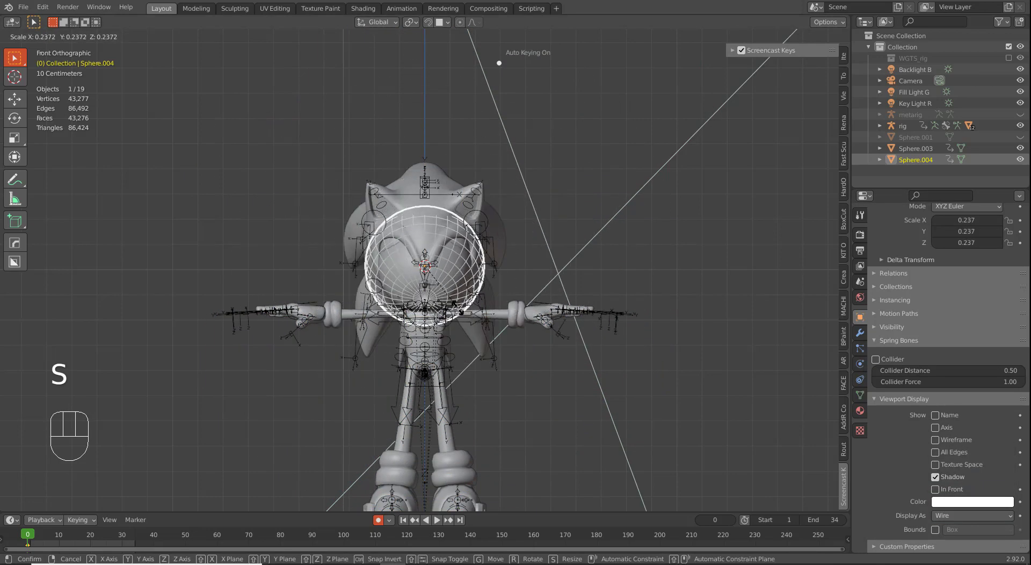
click(456, 305)
scroll(539, 410, up, 3)
scroll(565, 429, up, 2)
key(s)
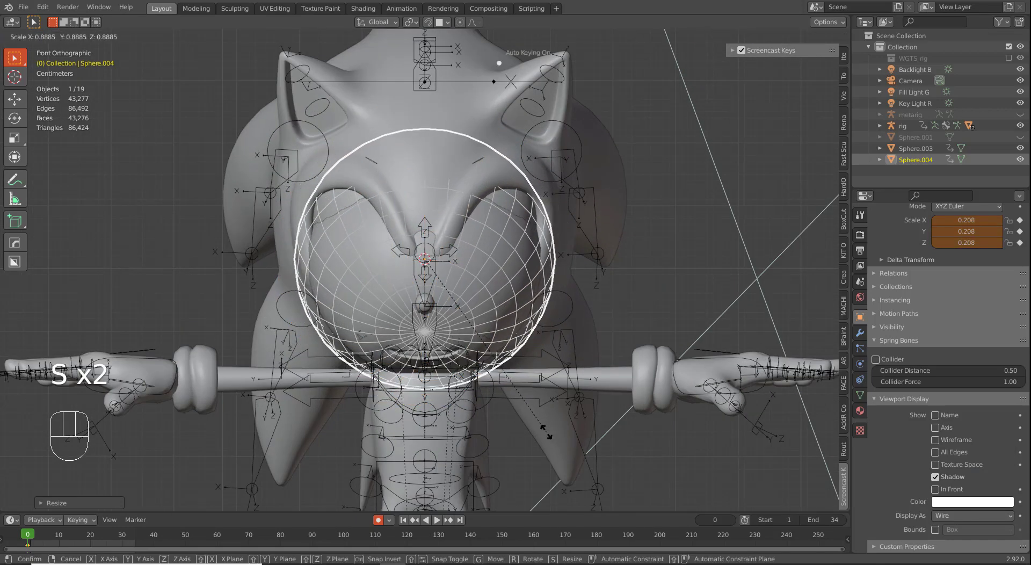
click(544, 426)
scroll(544, 429, up, 3)
Step: Refine the sphere's scale to 0.192, then 0.194, checking the fit and reselecting Sphere.004
key(s)
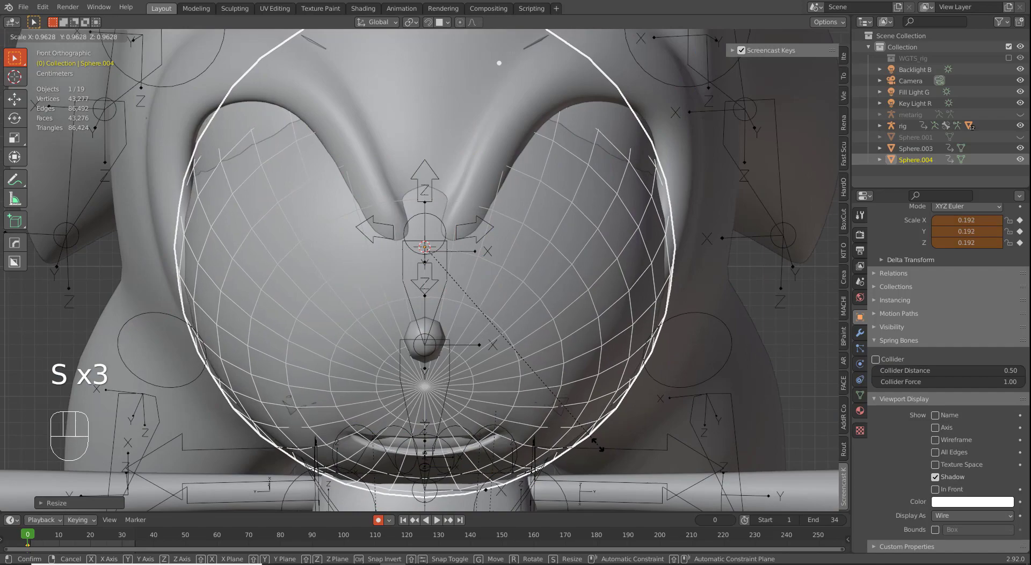
click(596, 444)
middle_drag(596, 444, 605, 414)
key(s)
click(461, 442)
click(463, 409)
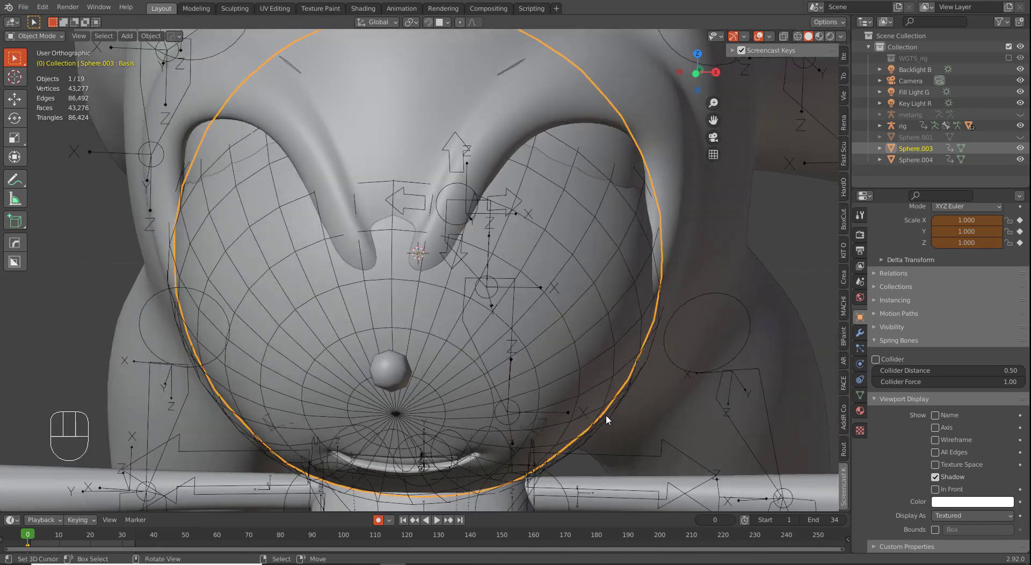
right_click(638, 380)
Step: Rename the wire sphere Sphere.004 to 'Mouth Cage'
scroll(920, 348, up, 6)
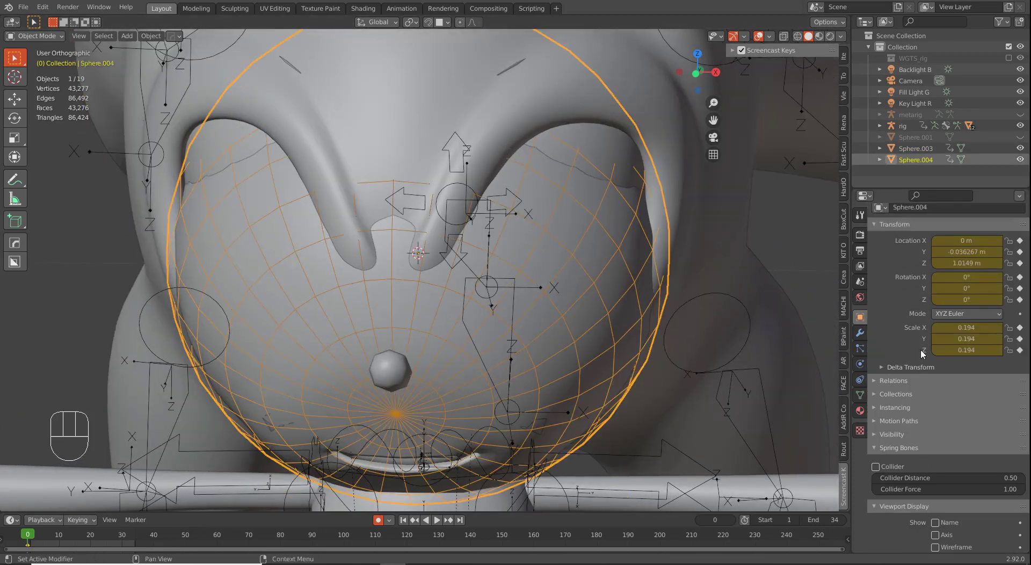
click(946, 233)
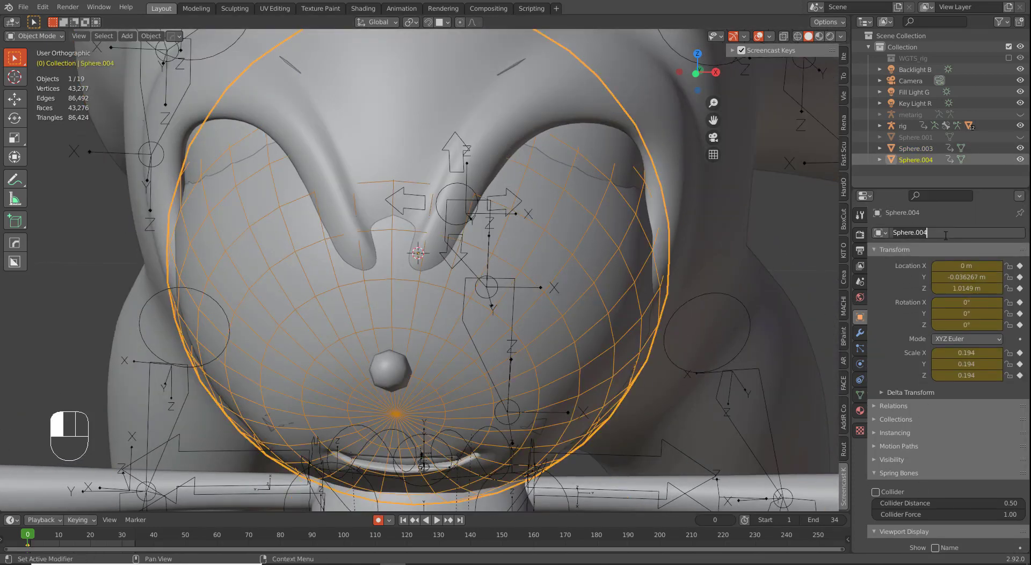
text(mOUTH)
key(BackSpace)
key(BackSpace)
key(BackSpace)
text(M)
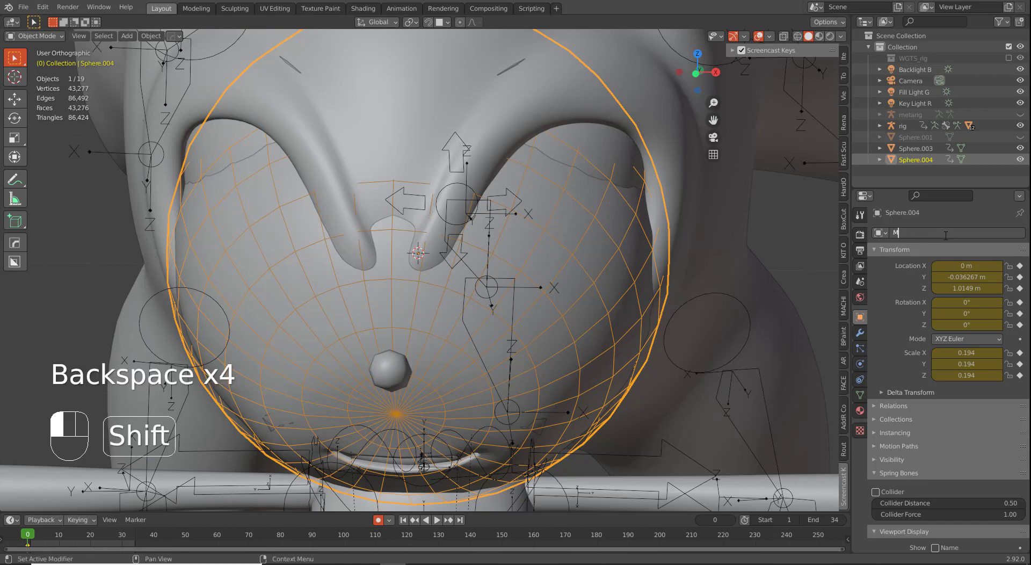
text(outh Cage)
key(Return)
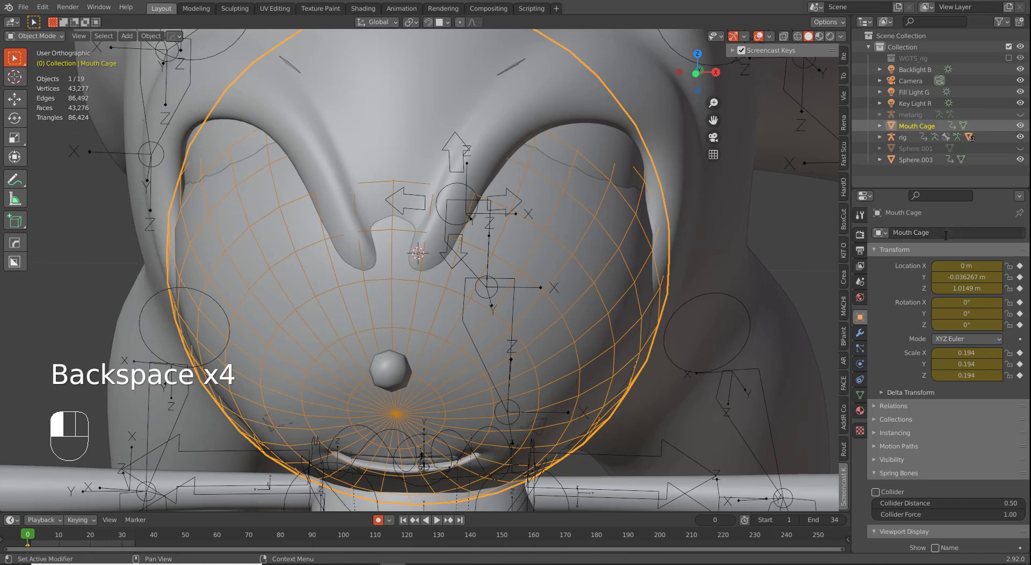
Step: Add a Mesh Deform modifier to Sphere.003 with Mouth Cage as its cage object
key(KP_1)
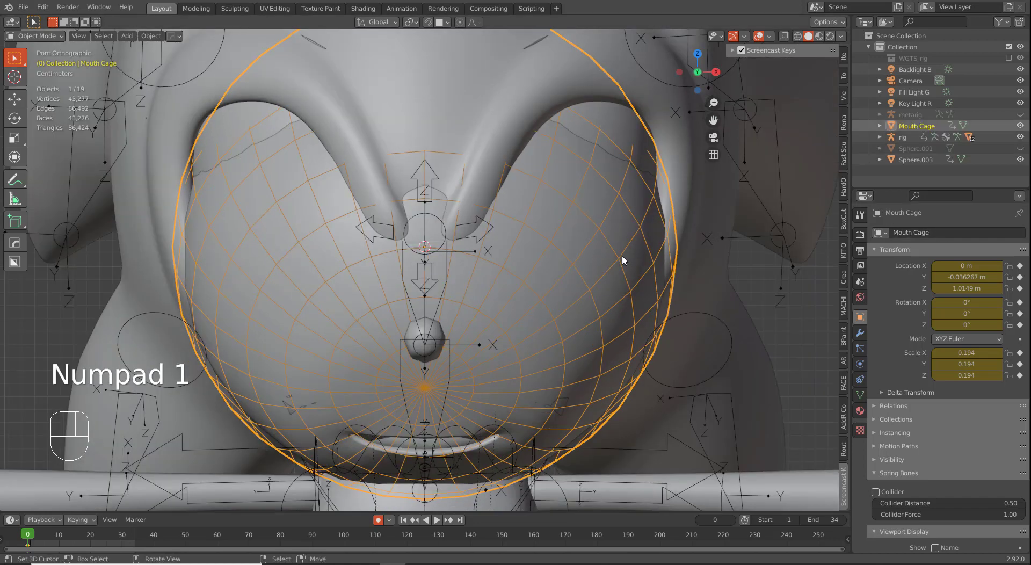
click(590, 267)
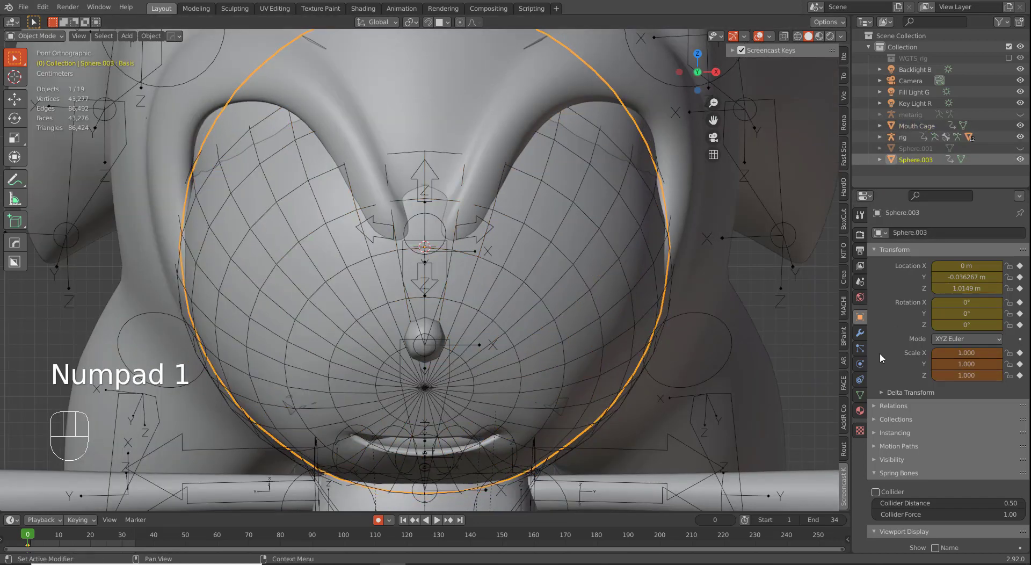
click(861, 334)
click(937, 232)
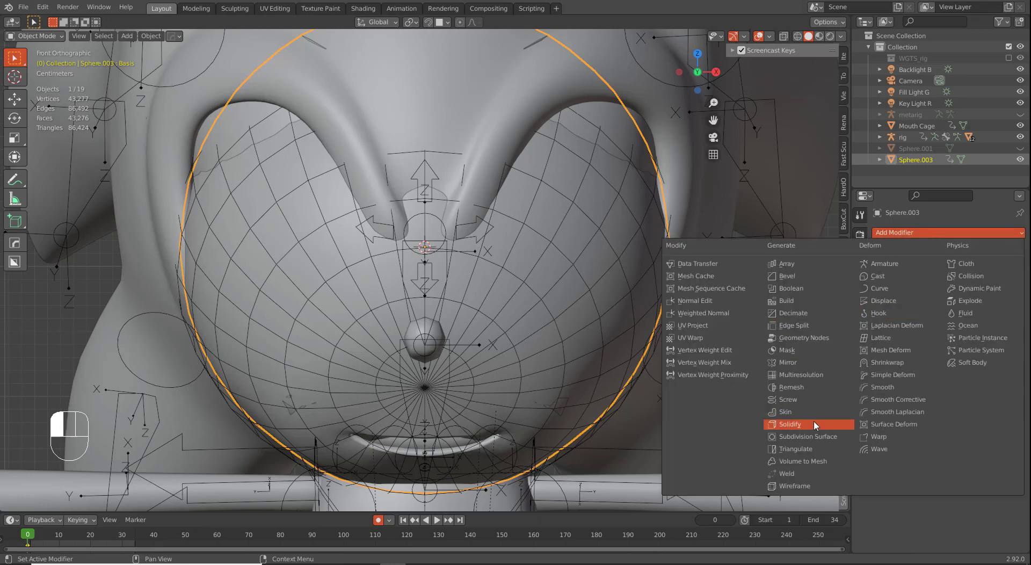
click(894, 352)
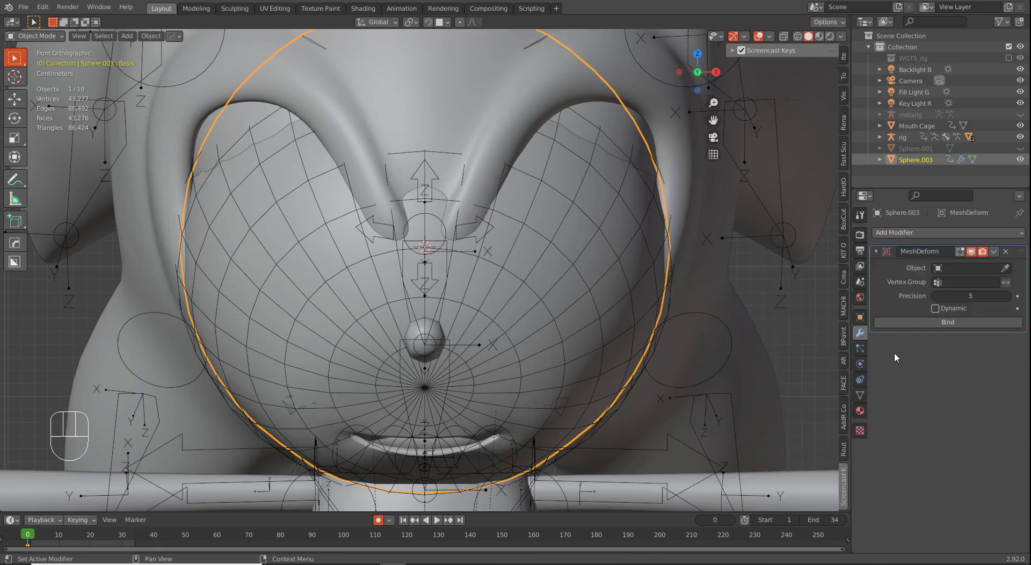
click(989, 269)
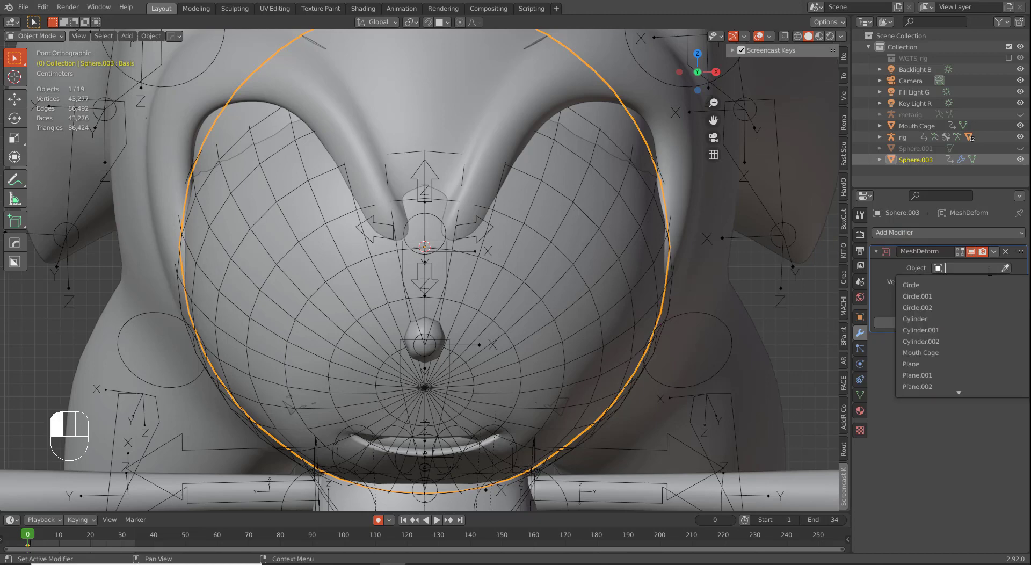
text(Mouth)
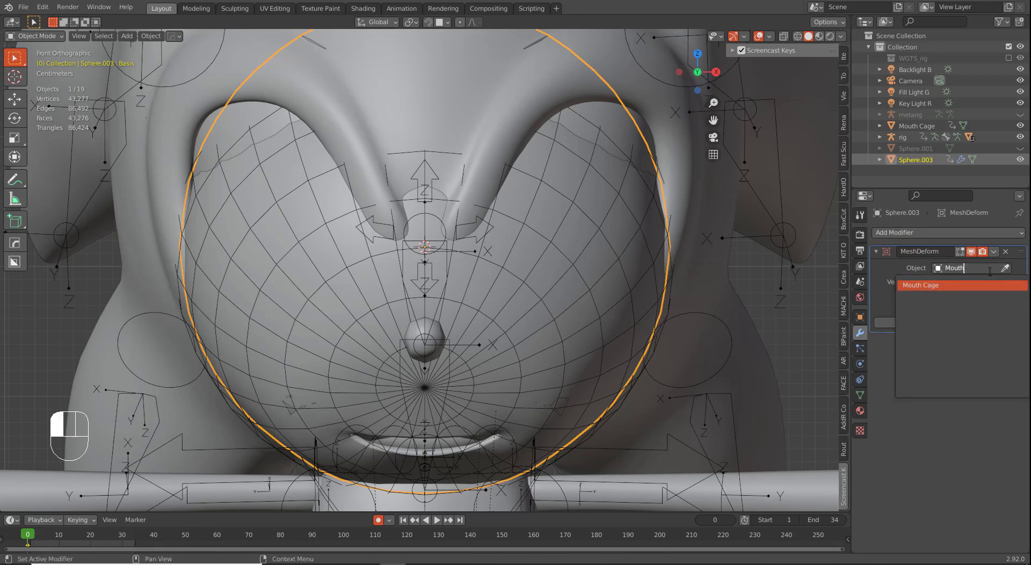
key(Return)
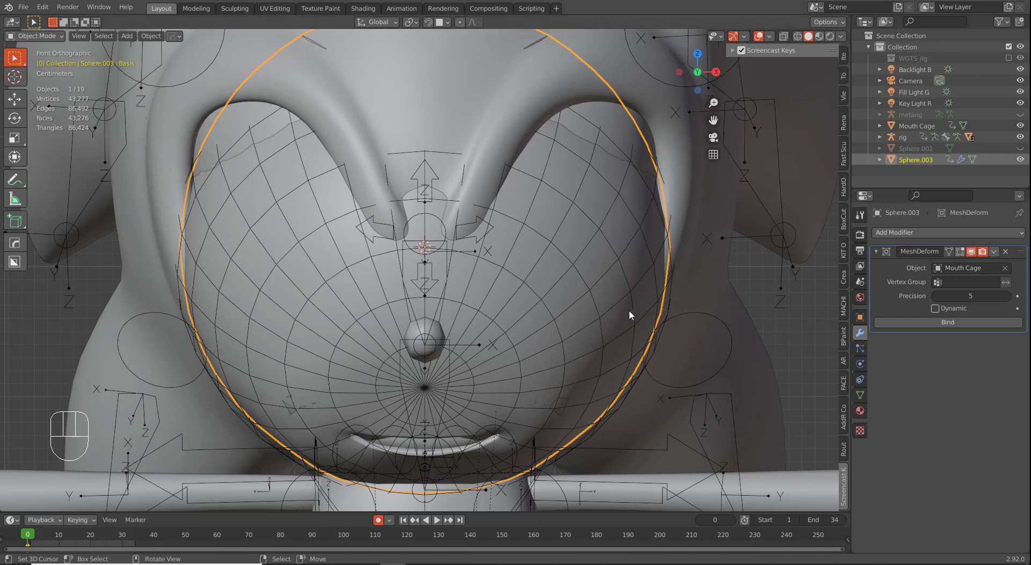
click(618, 333)
click(619, 331)
Step: Rename Sphere.003 to 'Mouth'
click(859, 317)
click(939, 237)
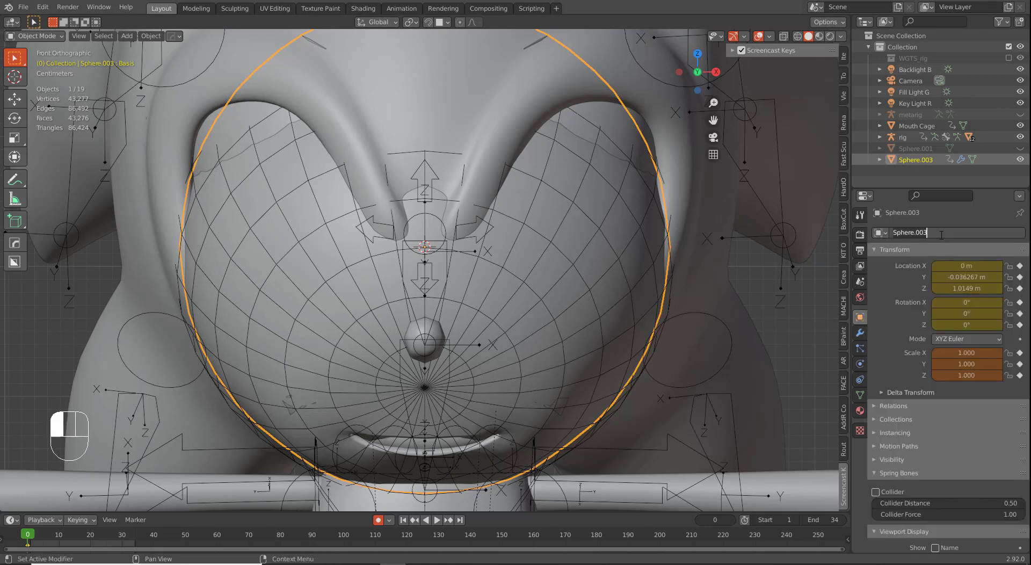
text(Mouth)
key(Return)
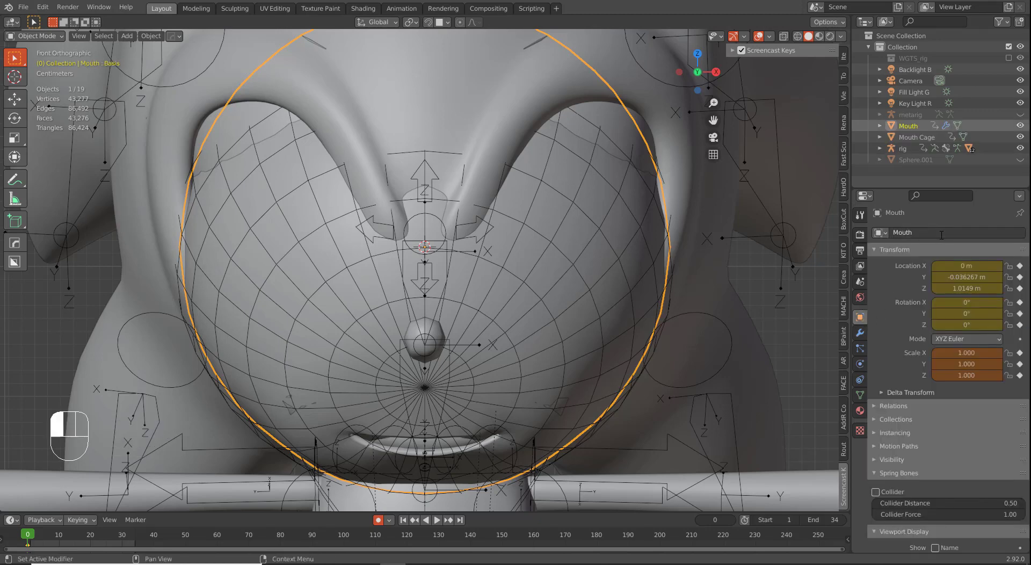
Step: Enable Dynamic on the Mouth's Mesh Deform modifier, bind it, and view from the right
click(627, 297)
click(628, 294)
click(627, 286)
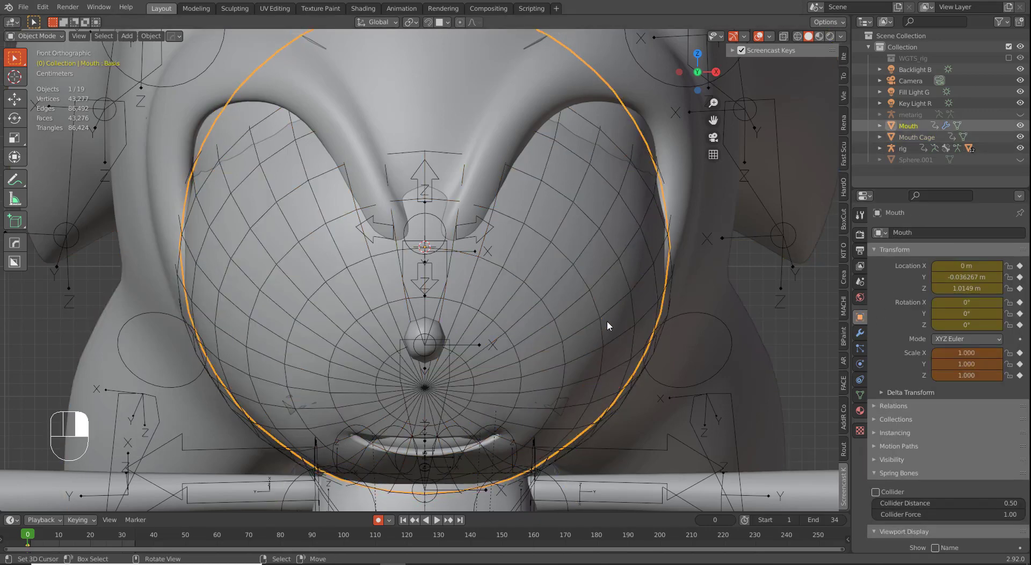
click(859, 335)
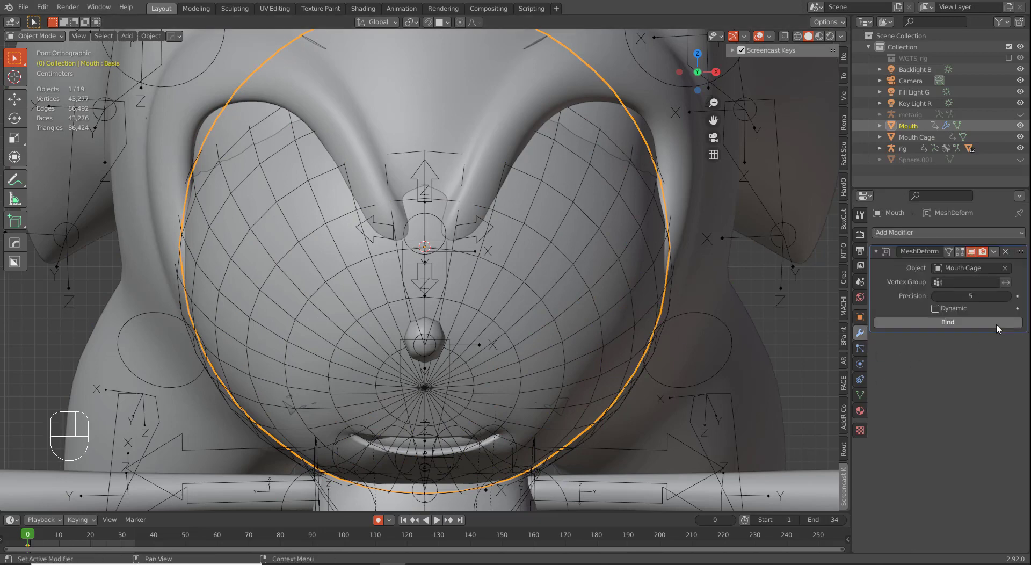
click(934, 308)
click(938, 324)
middle_drag(522, 246, 430, 348)
key(KP_3)
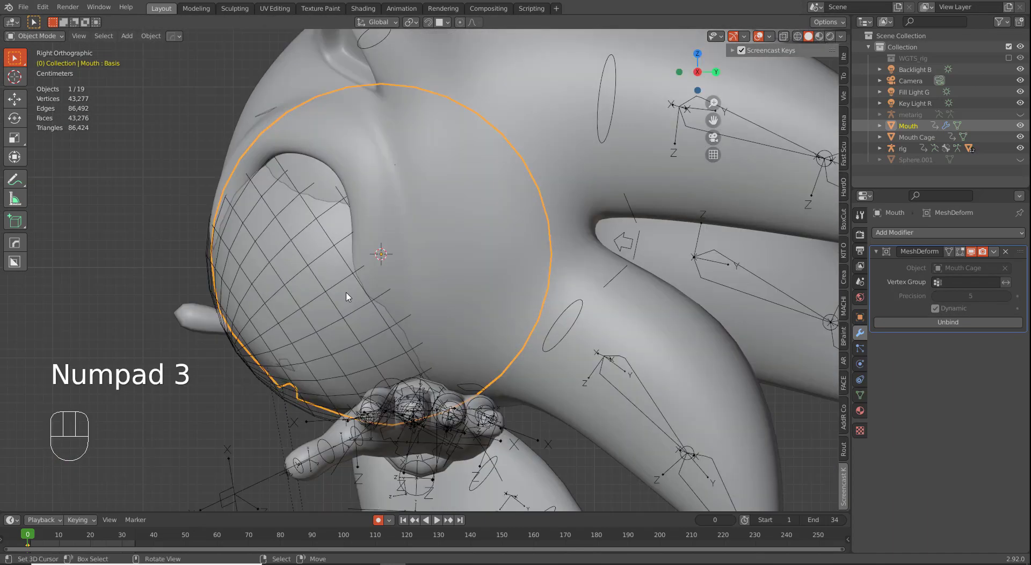
Step: Edit Mouth Cage in wireframe shading and select a single cage vertex
right_click(357, 279)
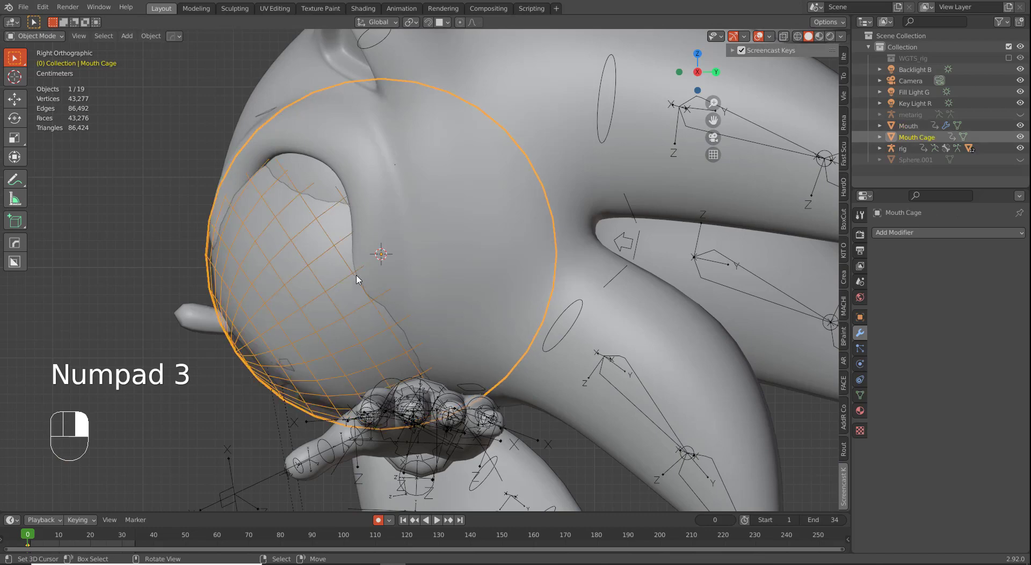
key(Tab)
key(z)
click(230, 292)
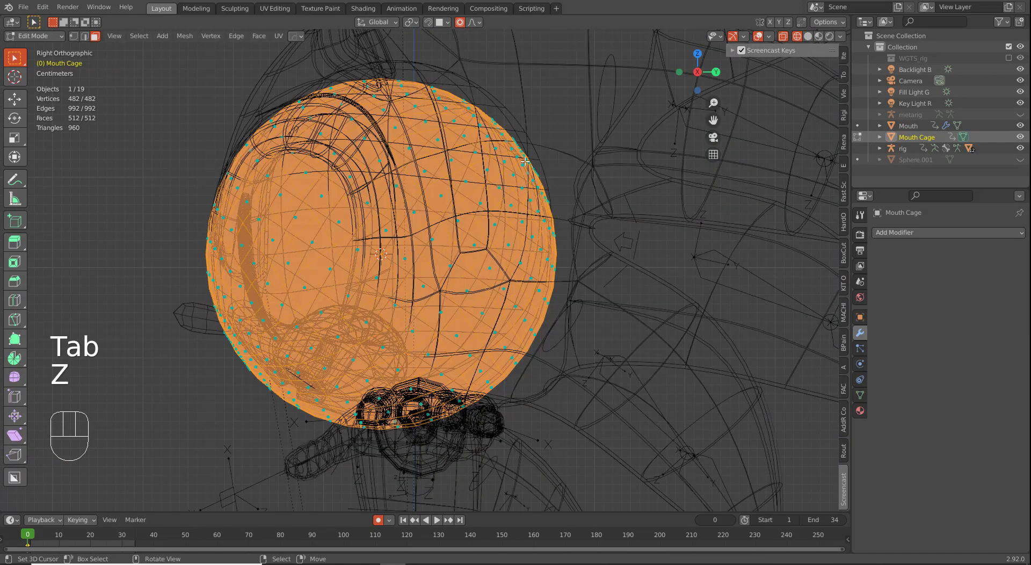
key(1)
middle_drag(525, 163, 528, 159)
right_click(529, 156)
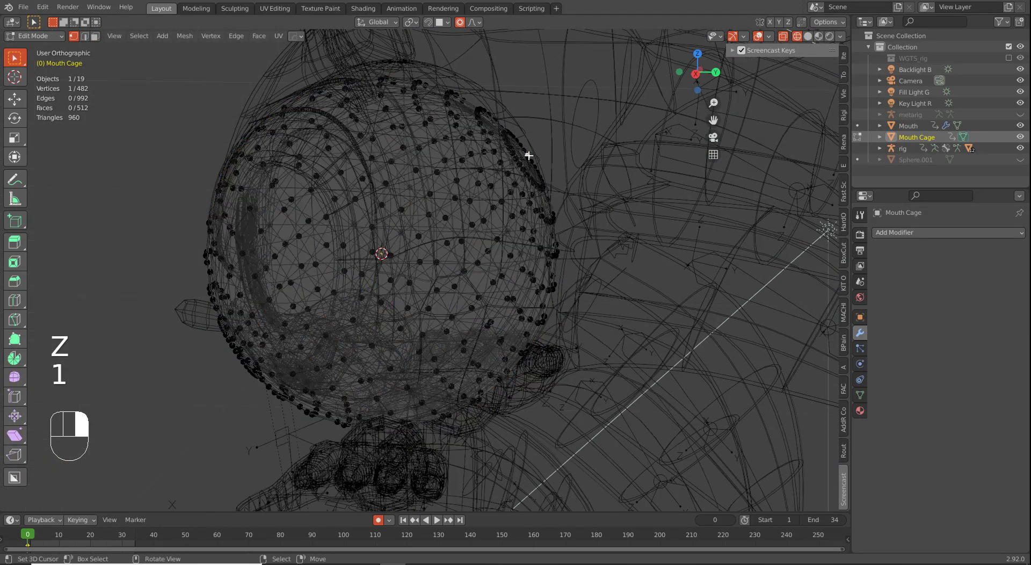
key(KP_3)
key(KP_Enter)
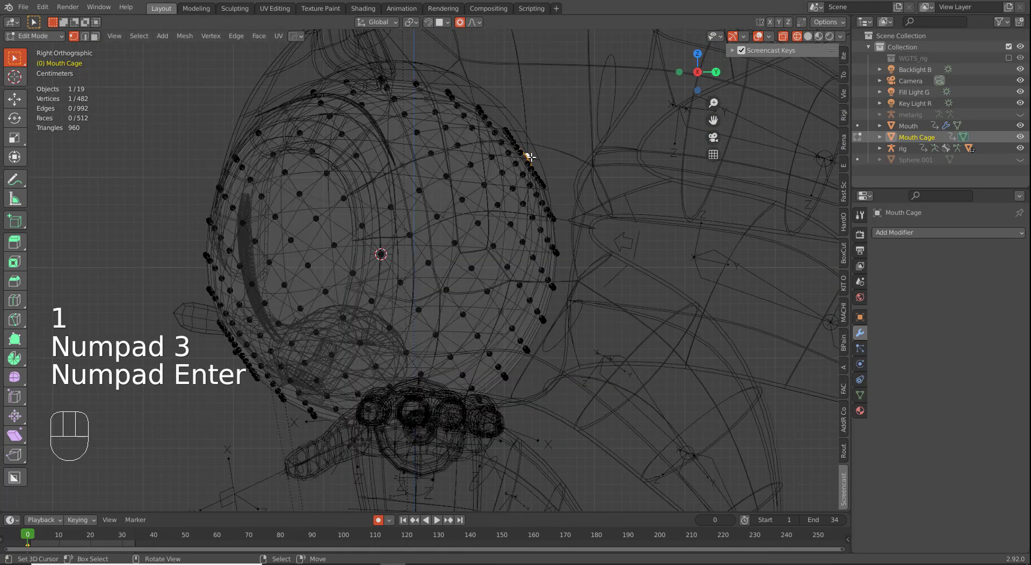
scroll(534, 162, down, 2)
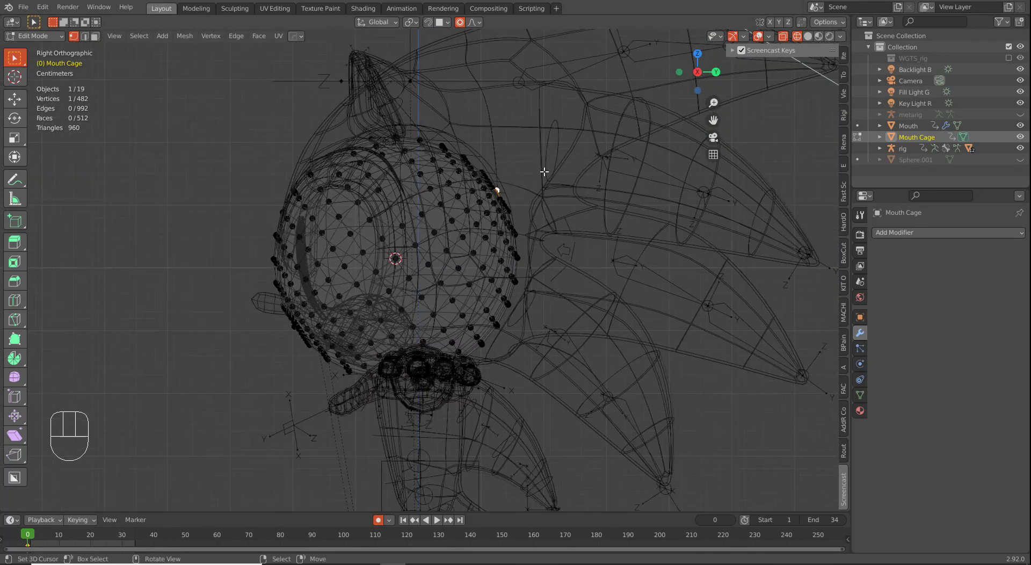
Step: Try a proportional move of the cage vertex, cancel it, and leave Edit Mode
key(g)
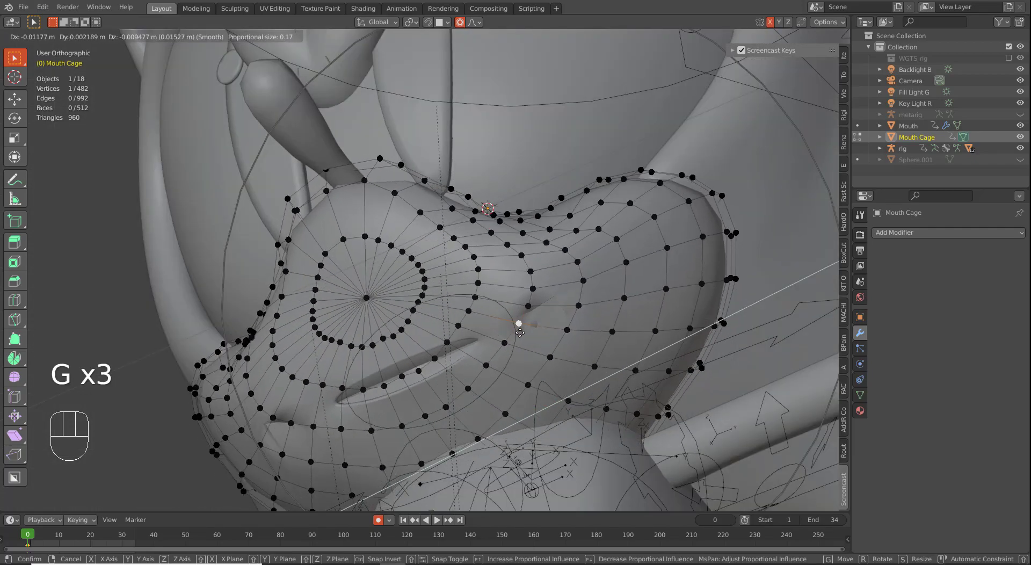
right_click(552, 316)
scroll(523, 265, down, 4)
middle_drag(468, 263, 512, 317)
middle_drag(546, 358, 502, 344)
key(a)
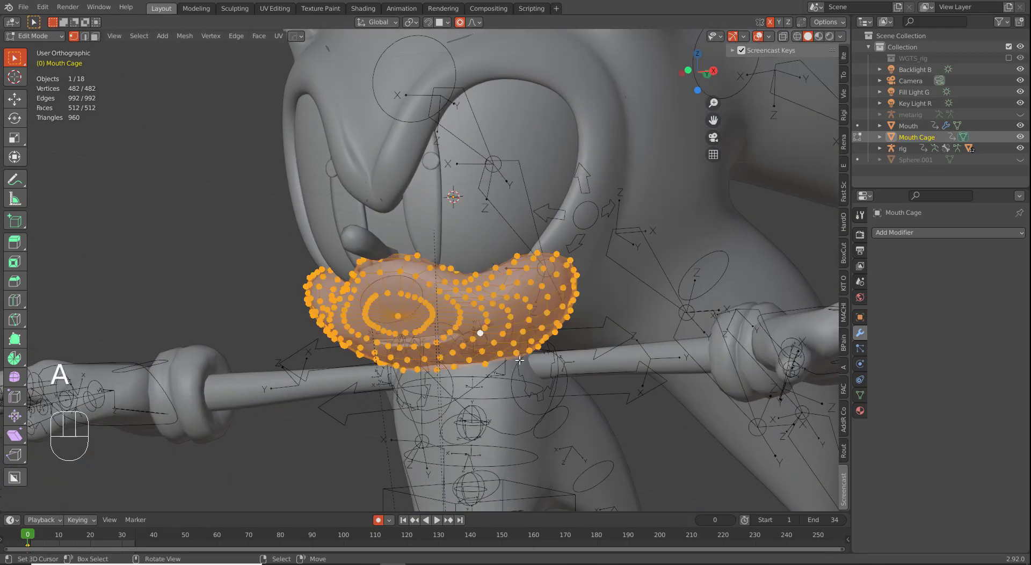
scroll(521, 363, up, 2)
key(ctrl+z)
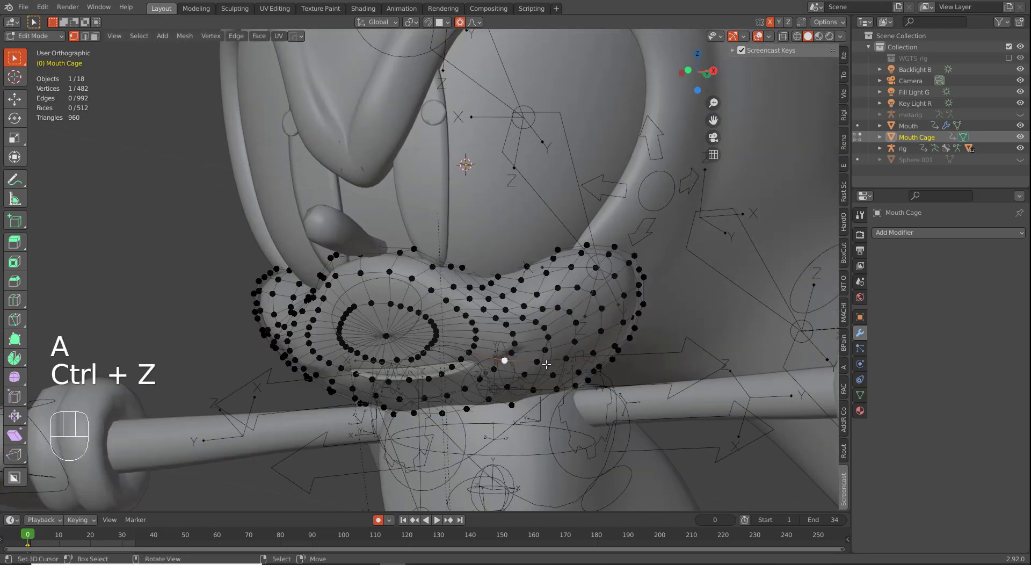
key(Tab)
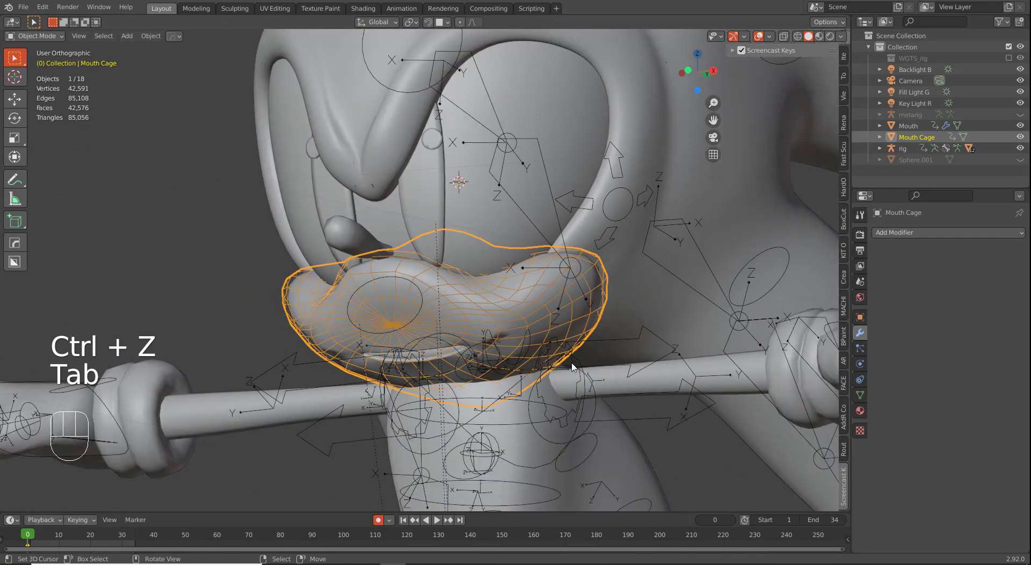
Step: Delete Mouth Cage and select the Mouth mesh
key(x)
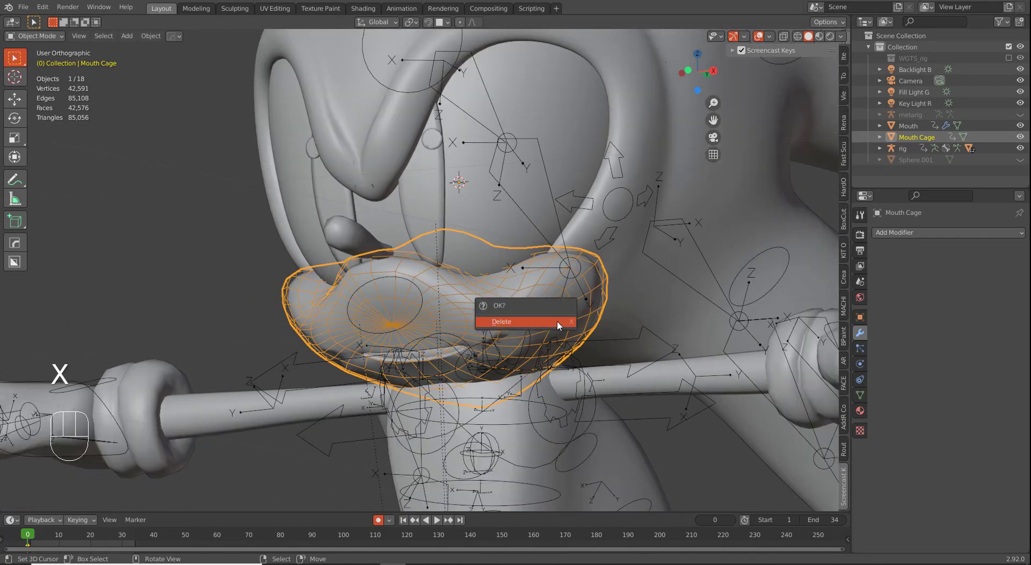
click(557, 322)
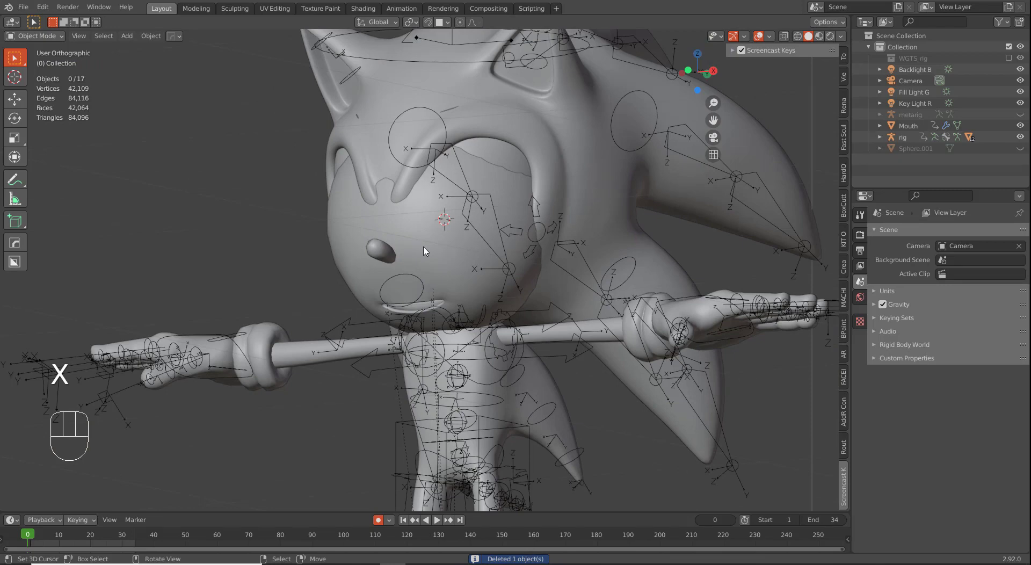
right_click(434, 239)
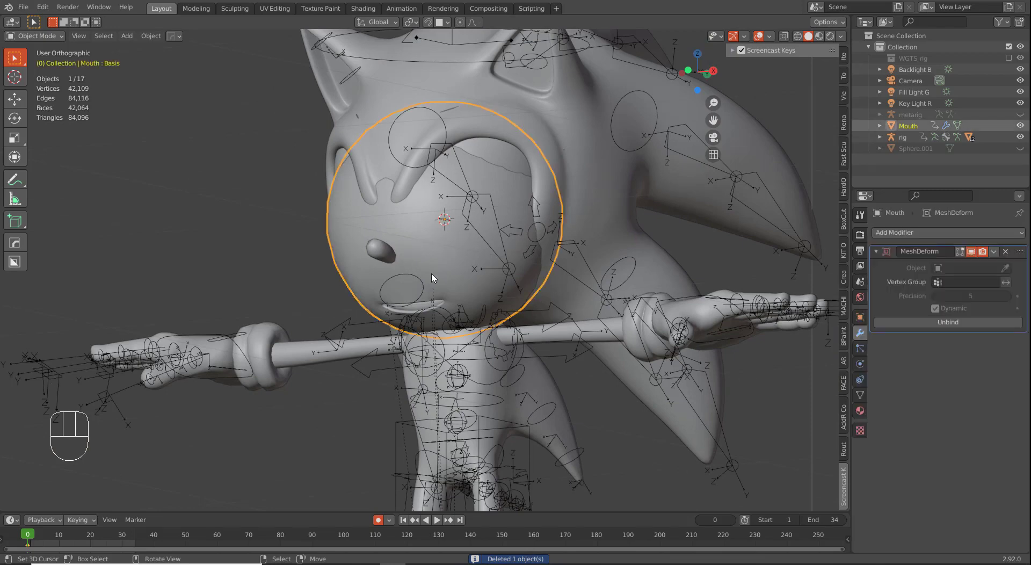
key(shift+a)
Step: Add a UV sphere and scale it to fit around the muzzle
mouse_move(417, 275)
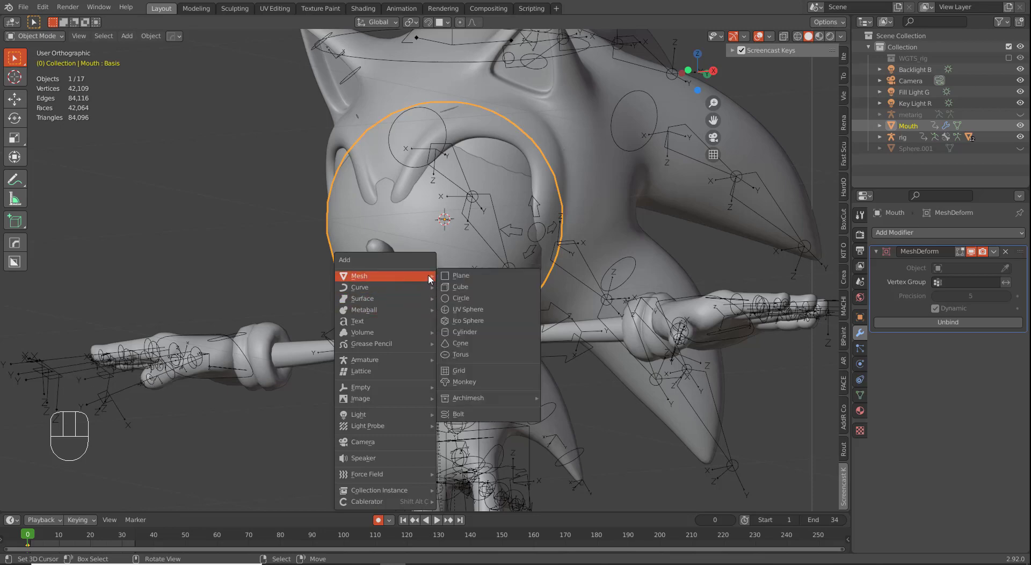
click(467, 310)
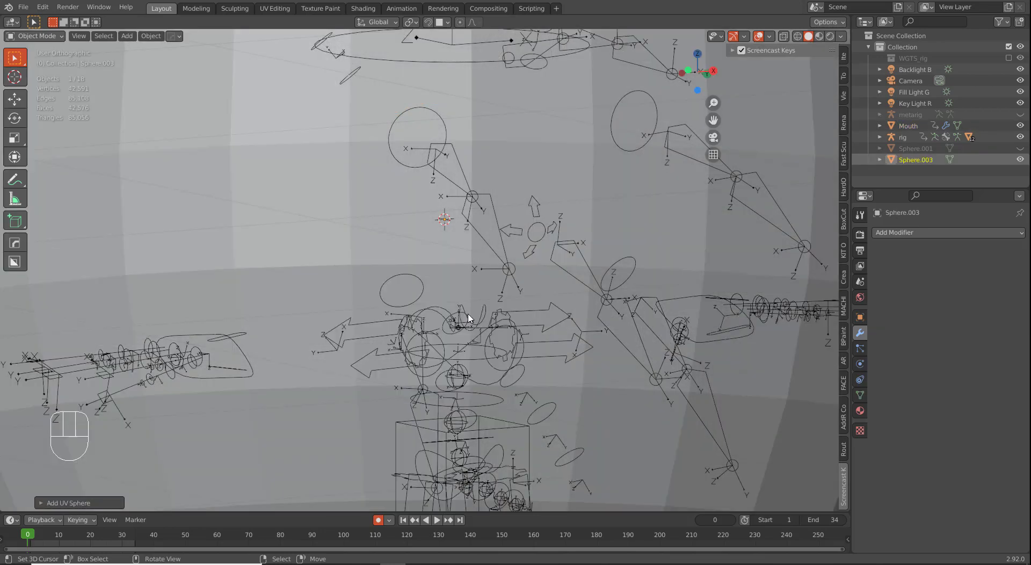
key(s)
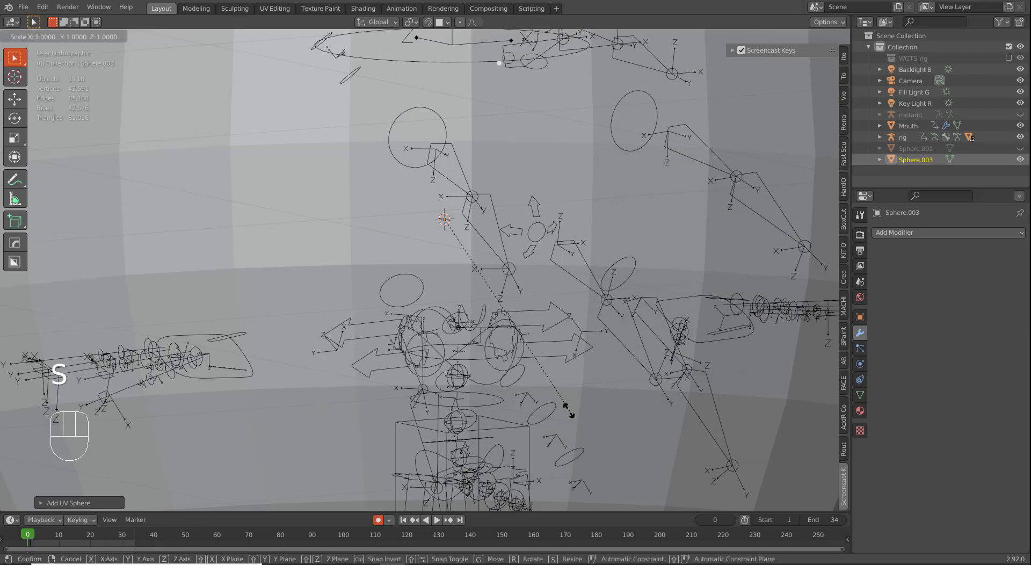
click(454, 268)
key(s)
click(458, 275)
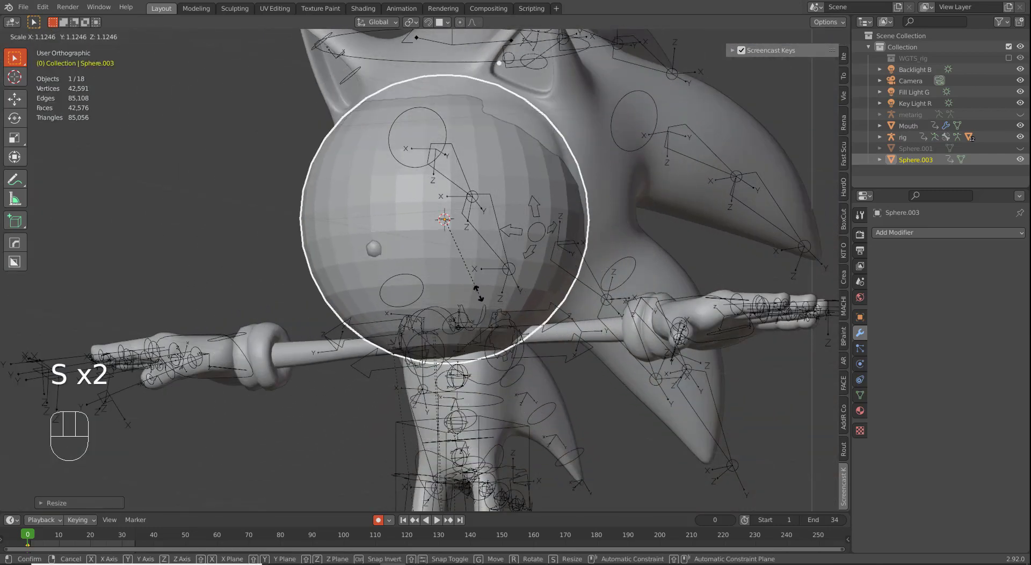
Step: Set the new sphere's Viewport Display to Wire
click(859, 410)
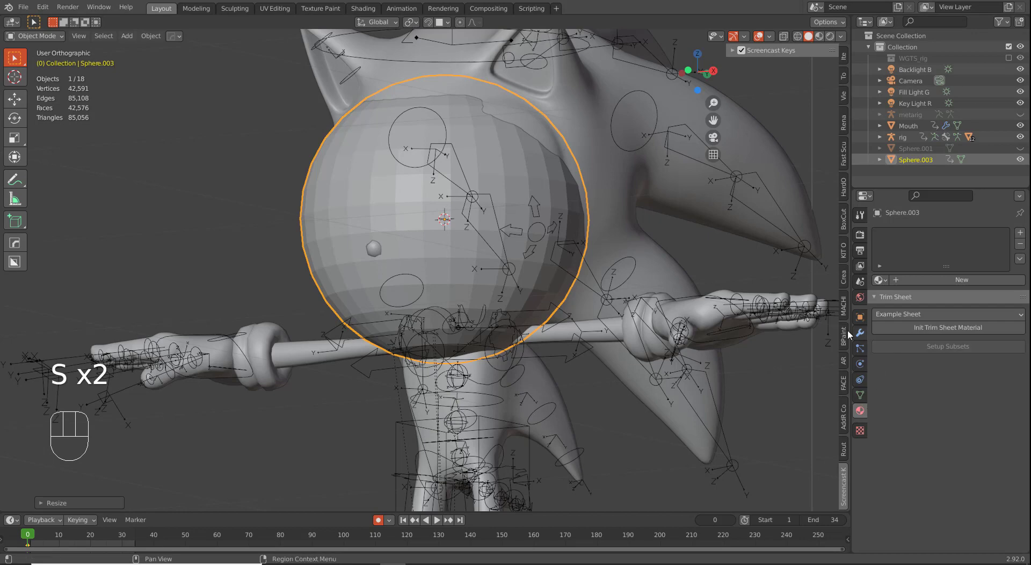
click(860, 317)
scroll(924, 436, down, 4)
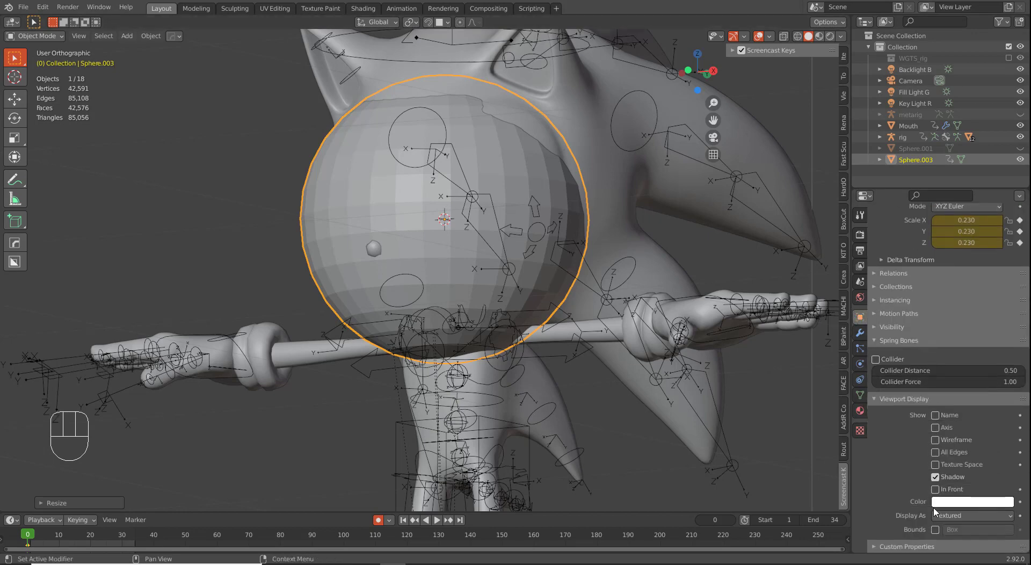
click(938, 514)
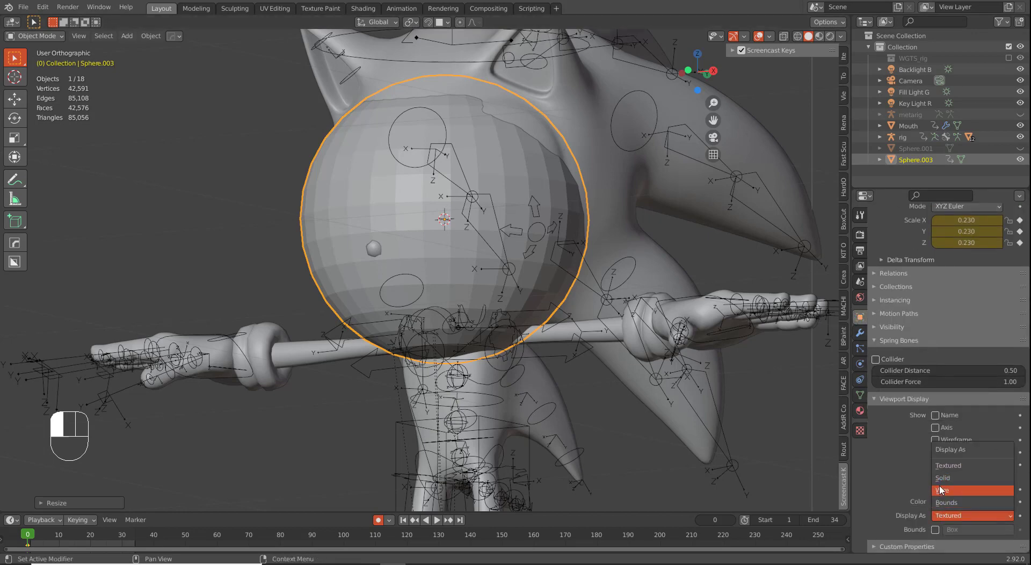
click(940, 489)
scroll(525, 299, up, 3)
Step: Fine-tune the sphere's scale to 0.214, then 0.211
key(s)
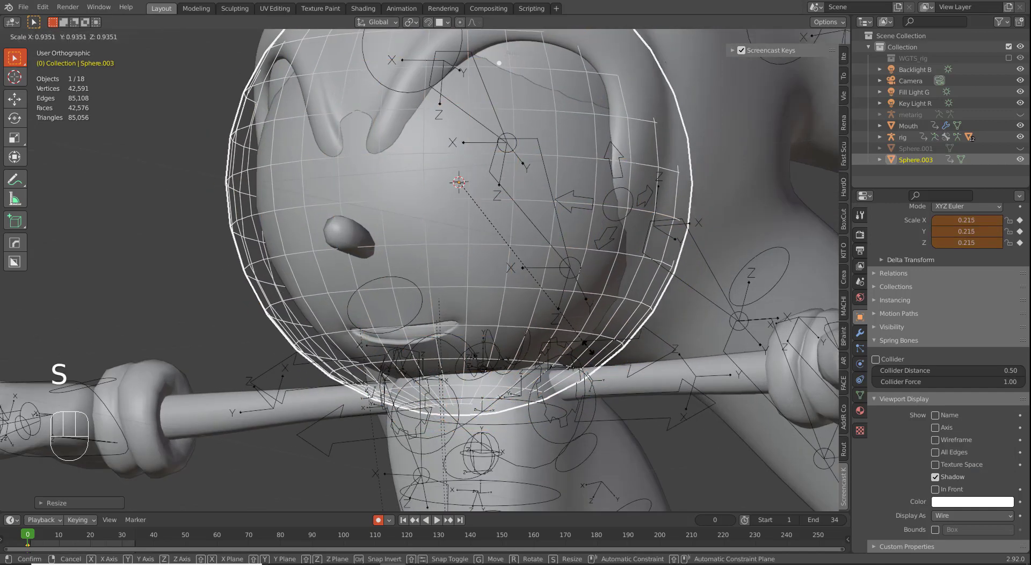
click(582, 347)
middle_drag(582, 347, 571, 370)
key(s)
click(612, 371)
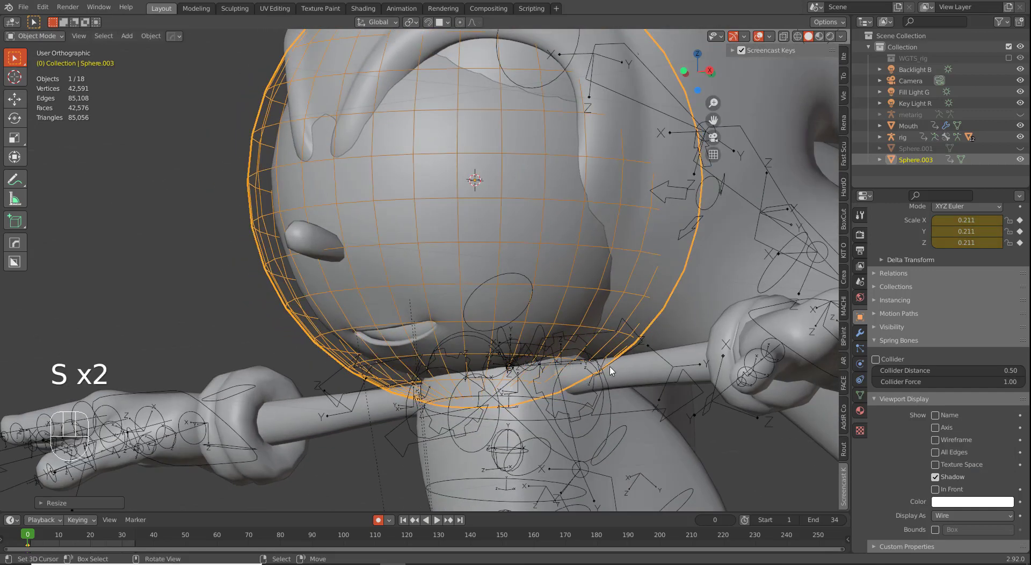
key(Tab)
Step: Tilt Sphere.003's vertices about the X axis in Edit Mode
key(r)
key(x)
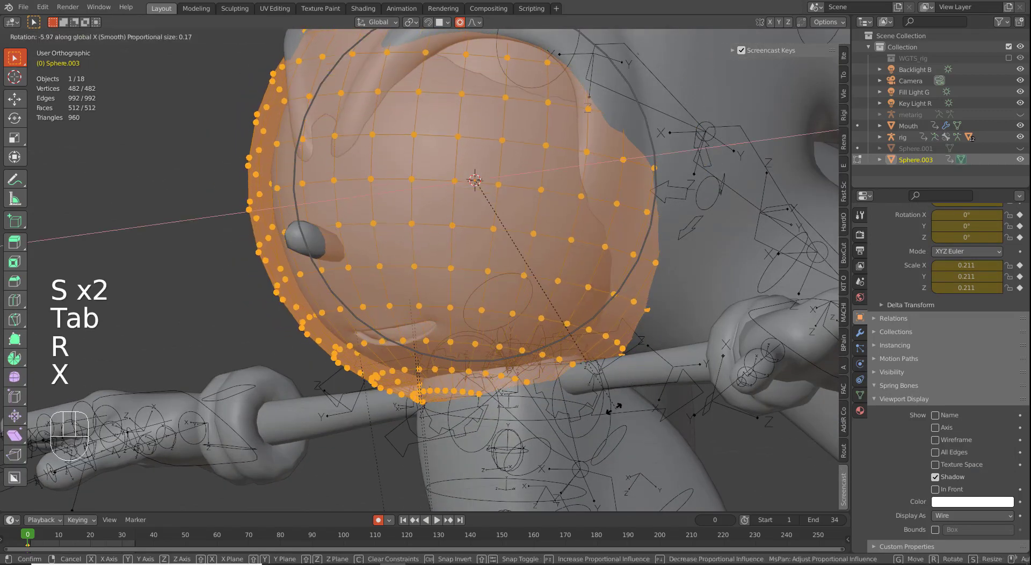
click(393, 185)
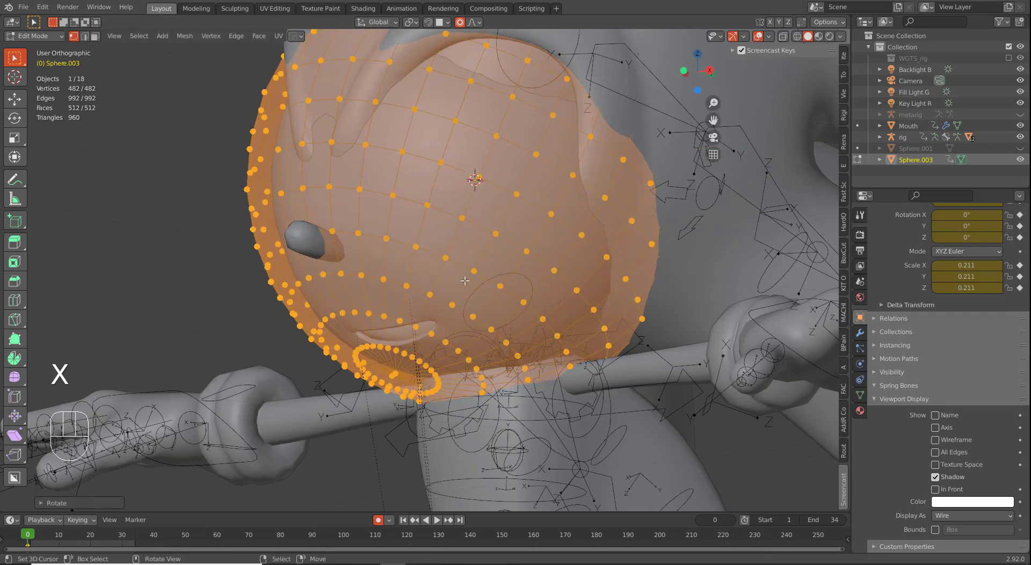
key(Tab)
middle_drag(392, 186, 613, 182)
key(Tab)
key(Tab)
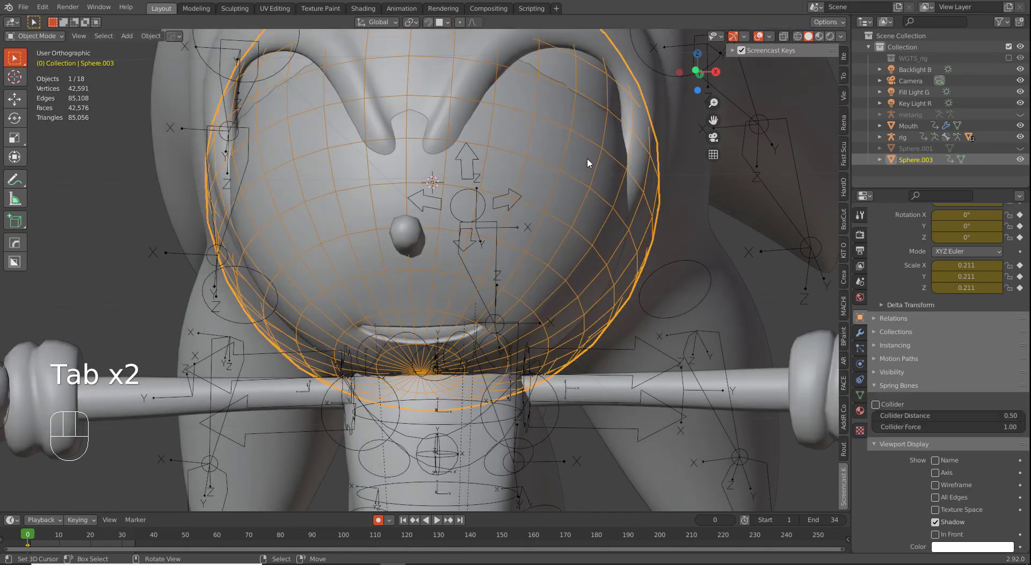
Step: Proportionally scale Sphere.003's vertices to about 0.989 so it hugs the muzzle
key(Tab)
key(s)
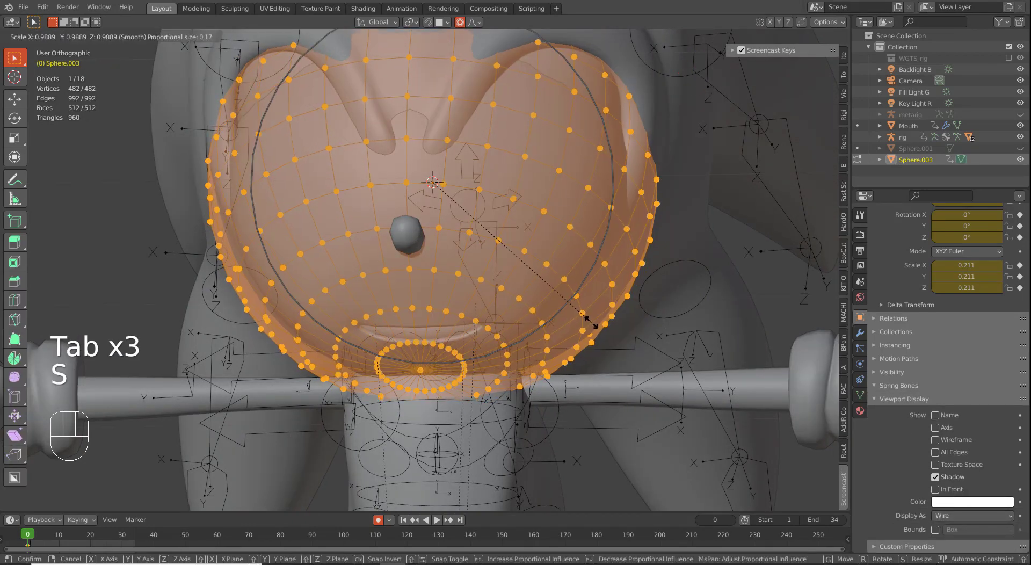
click(583, 320)
key(Tab)
middle_drag(582, 320, 455, 292)
click(454, 294)
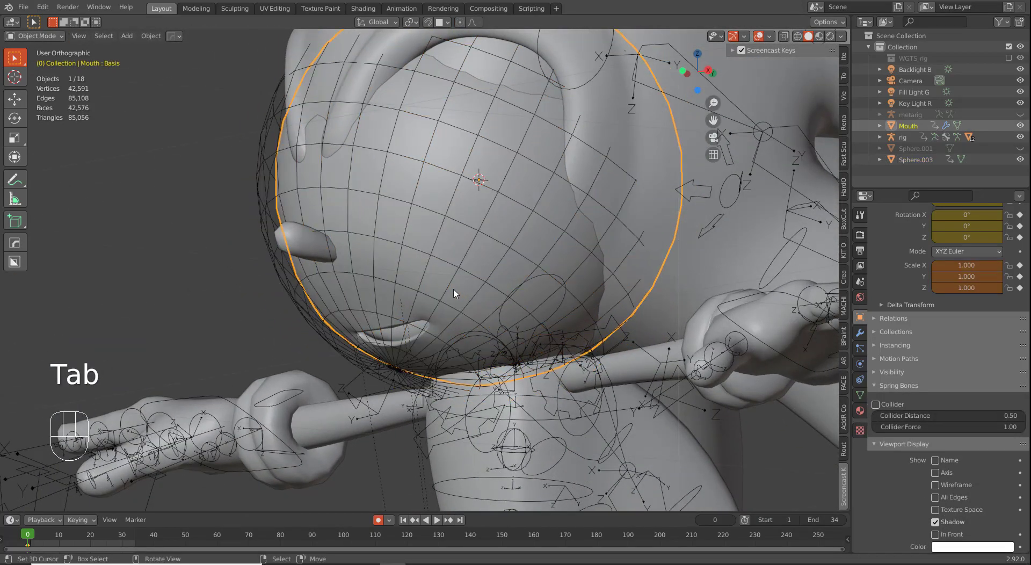
click(455, 322)
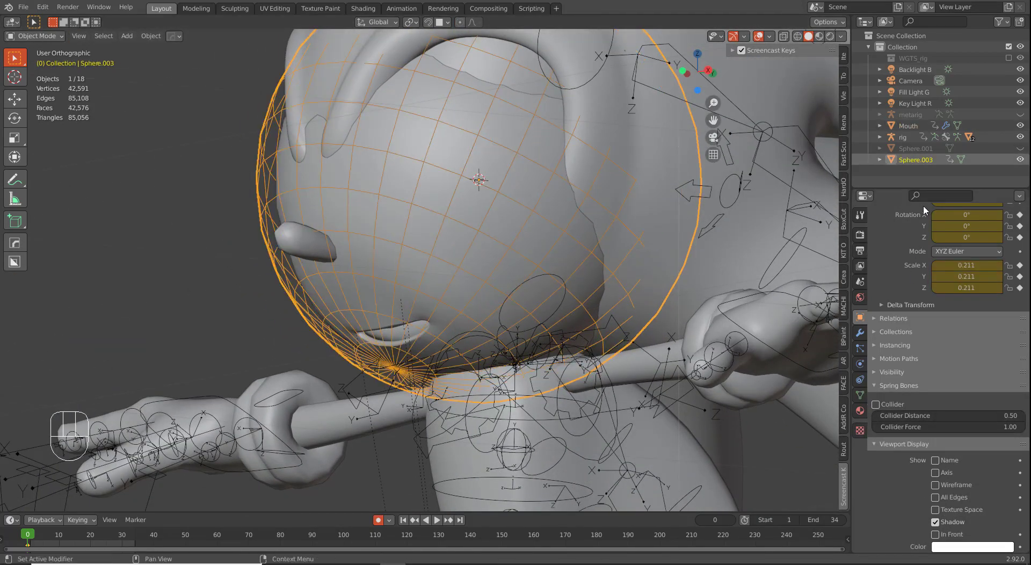
Step: Rename Sphere.003 to 'Mouth Cage'
scroll(897, 256, up, 3)
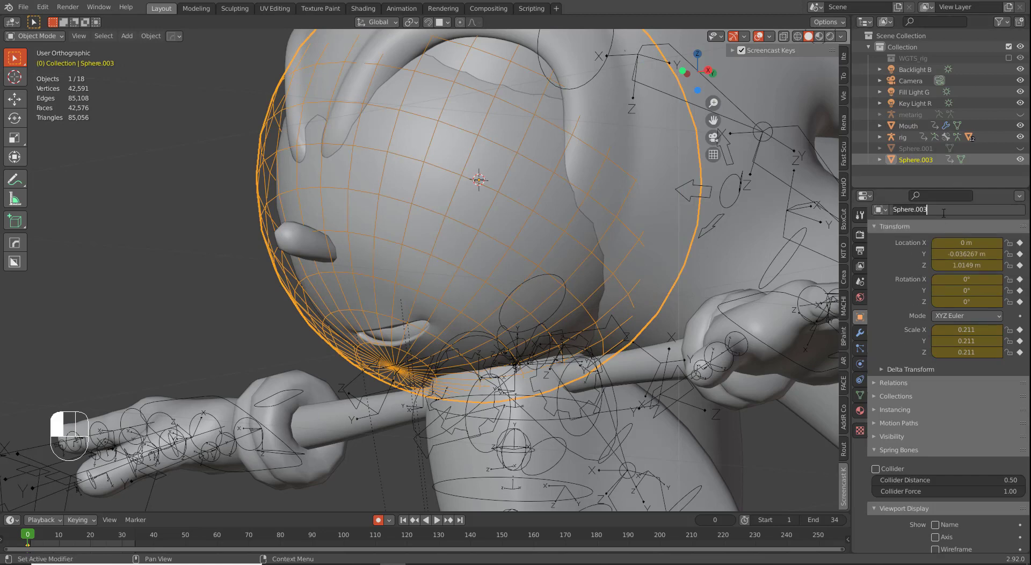
key(shift)
text(fACE)
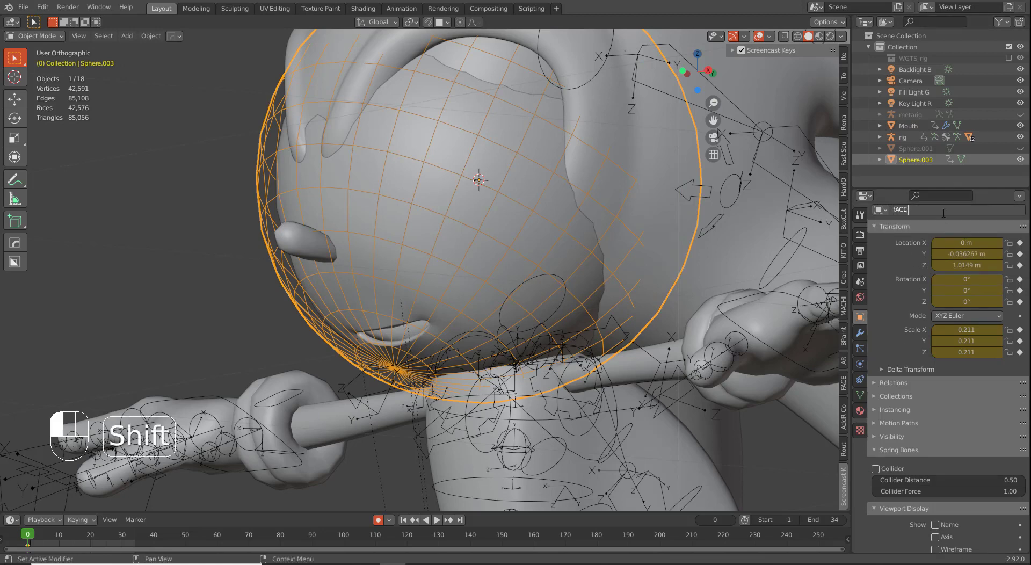
key(BackSpace)
key(BackSpace)
text(Mo)
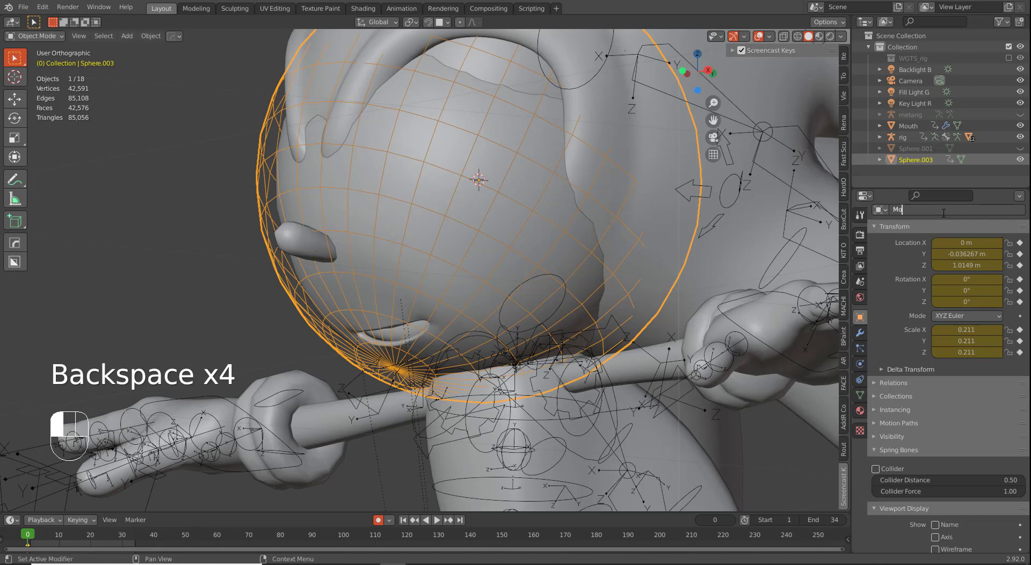
text(uth Cage)
key(Return)
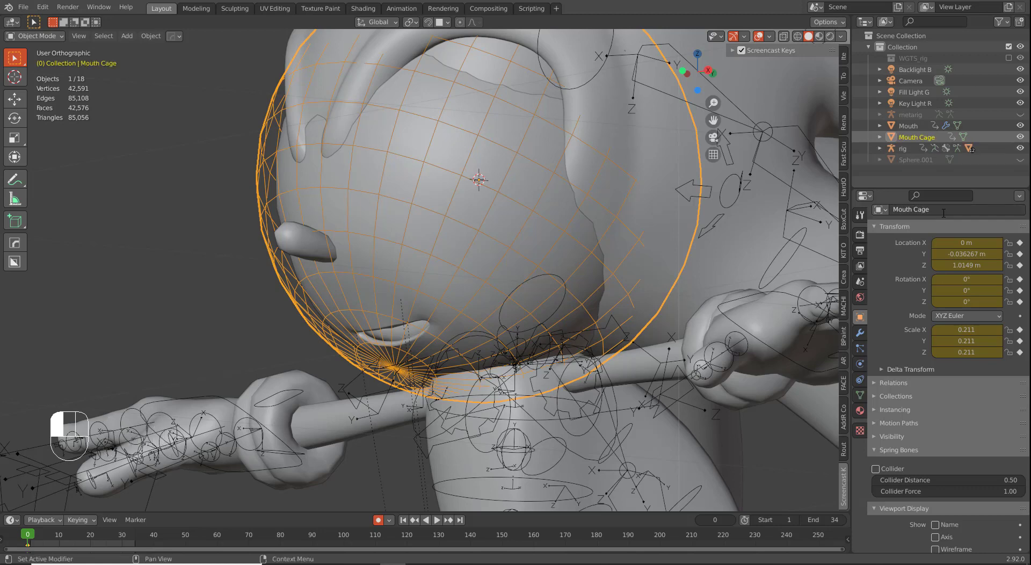
Step: Unbind the Mouth's Mesh Deform, set Mouth Cage as its cage, then reselect Mouth Cage
click(414, 291)
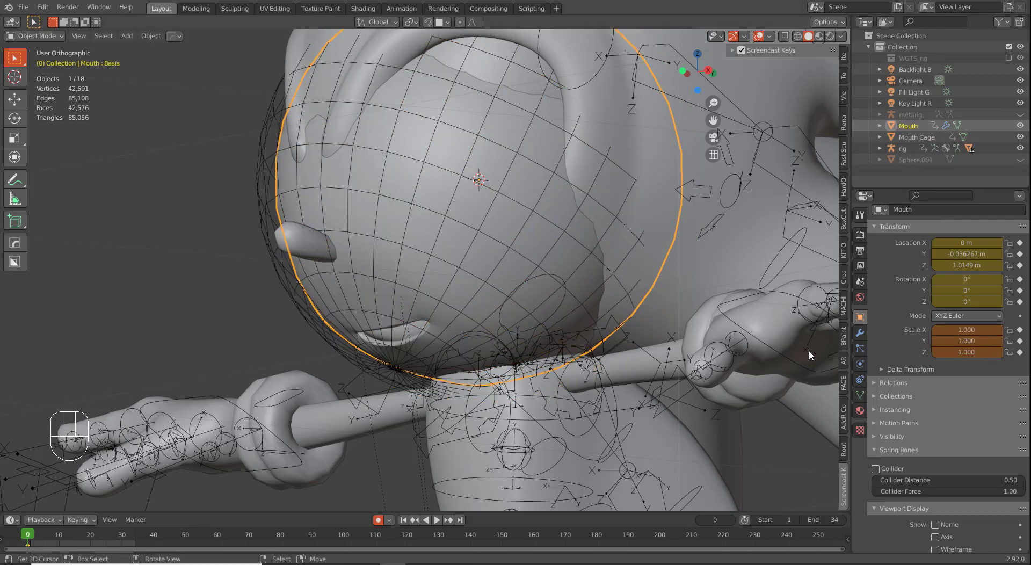
click(859, 333)
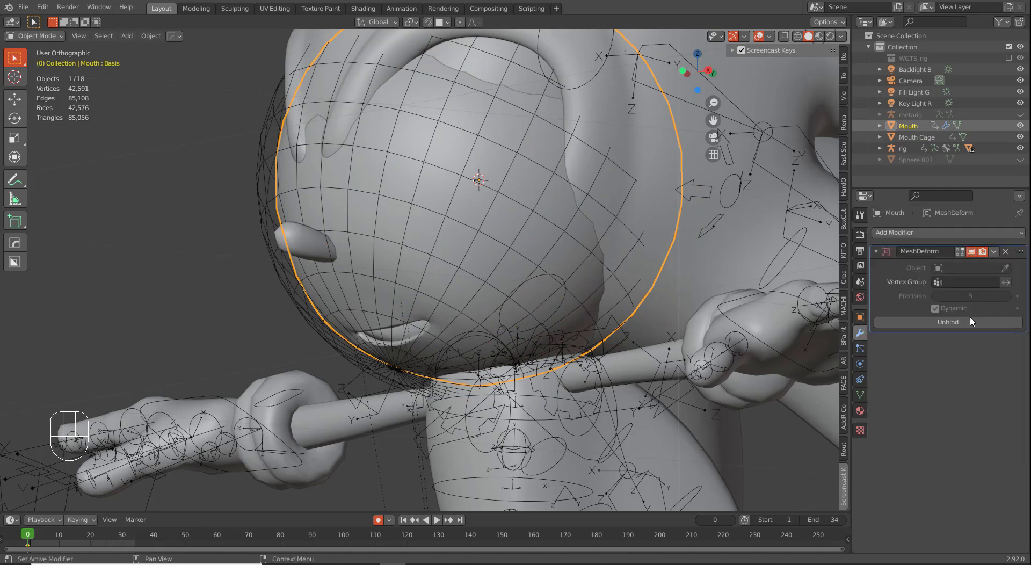
click(969, 321)
click(968, 269)
text(Mouth)
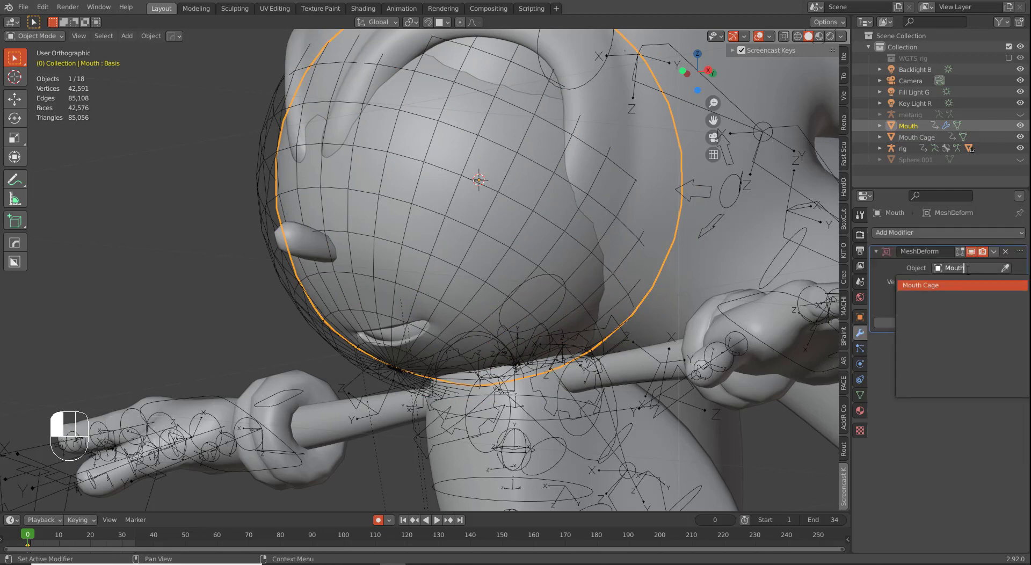
key(Return)
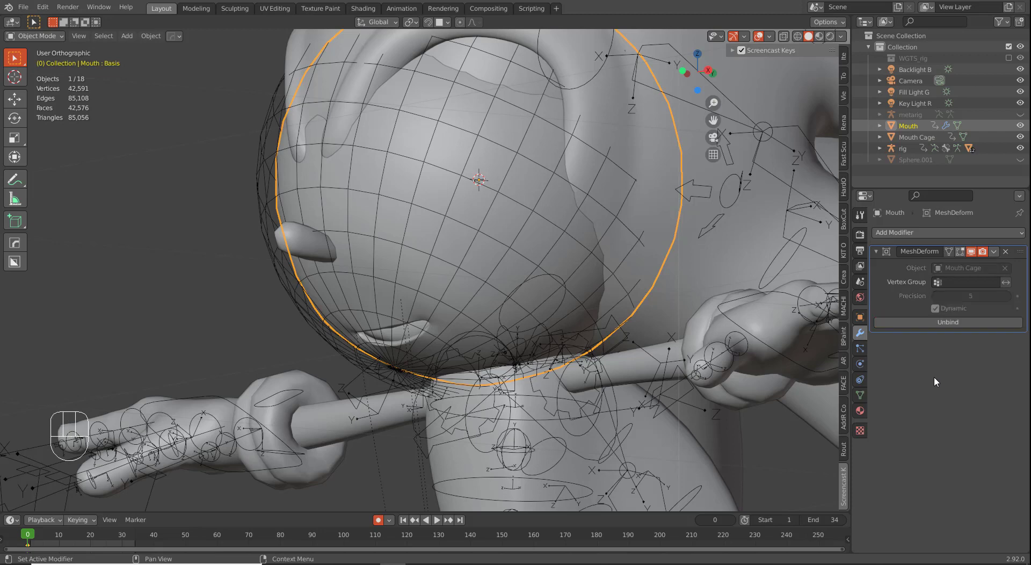
right_click(356, 239)
right_click(364, 232)
right_click(363, 232)
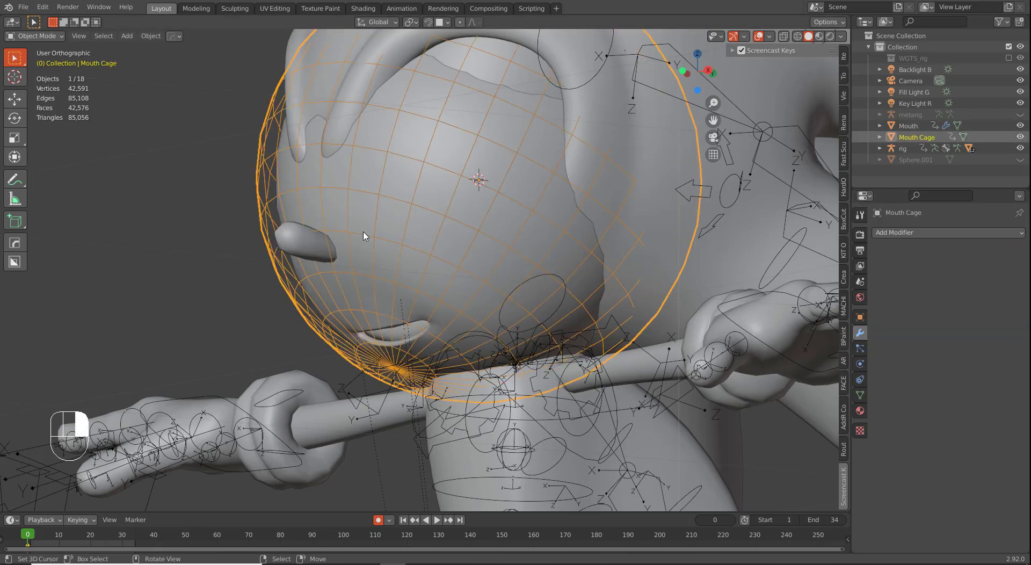
Step: Add a Basis and a second shape key to Mouth Cage, naming it 'Mouth Shape'
click(859, 395)
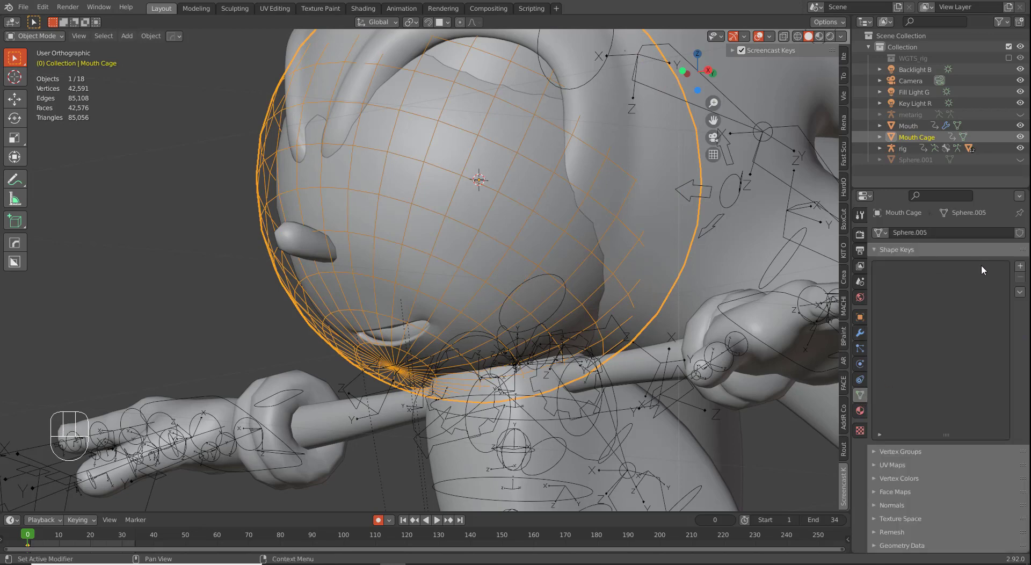
click(1020, 265)
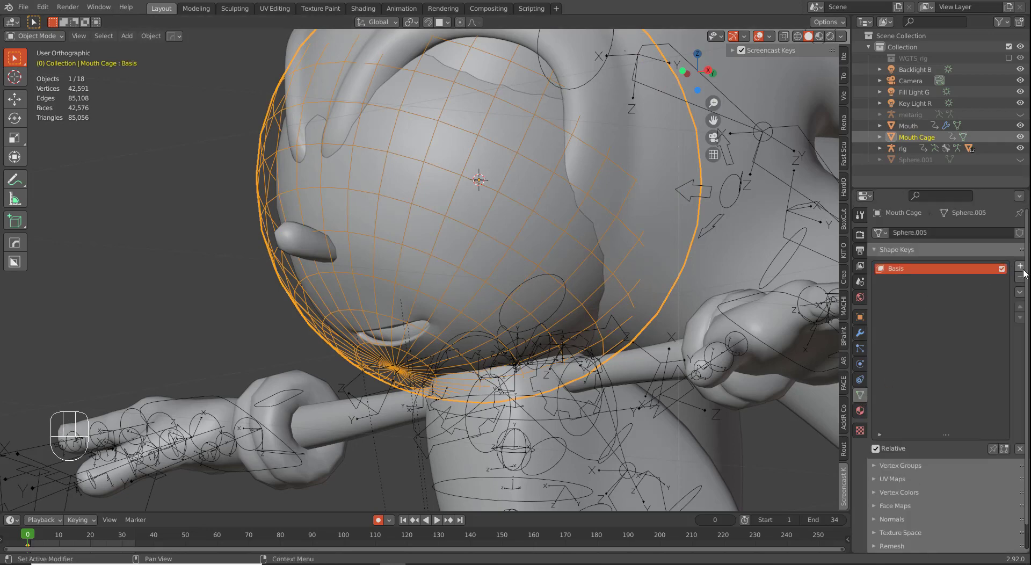
click(1022, 268)
text(Mou)
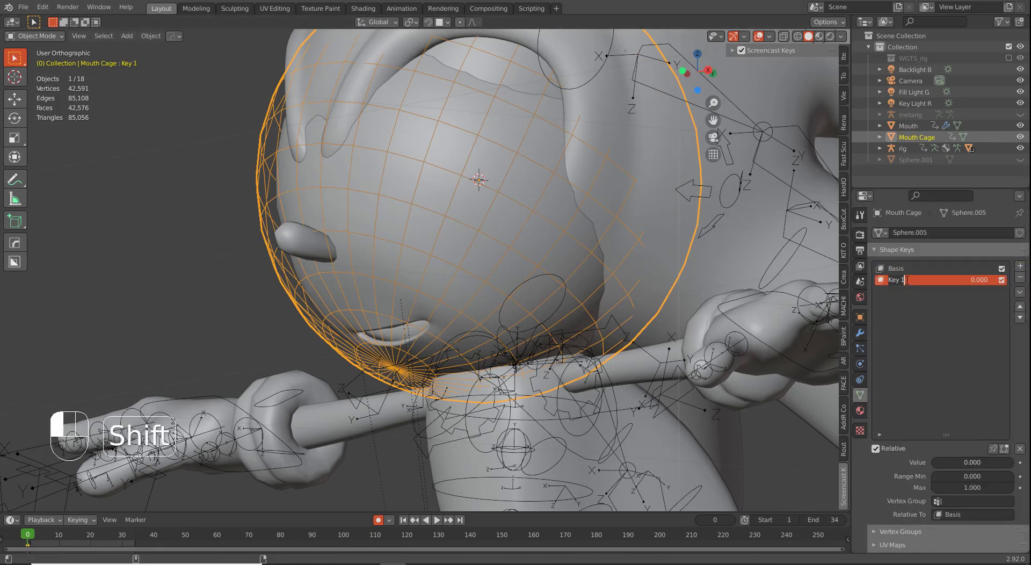
text(th Shape)
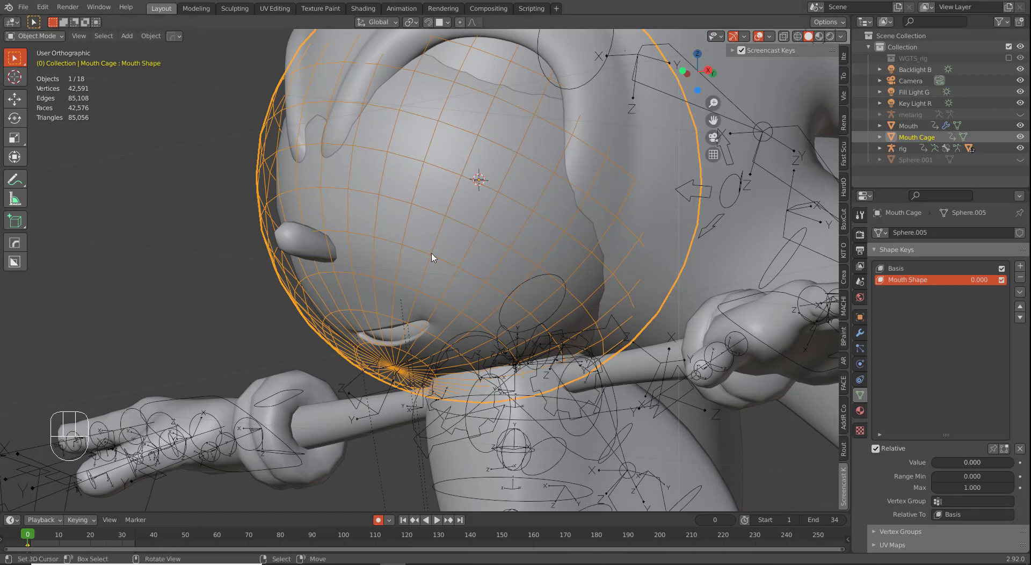
Step: Inspect the cage from the front in Edit Mode, cancelling a trial move of all vertices
key(KP_1)
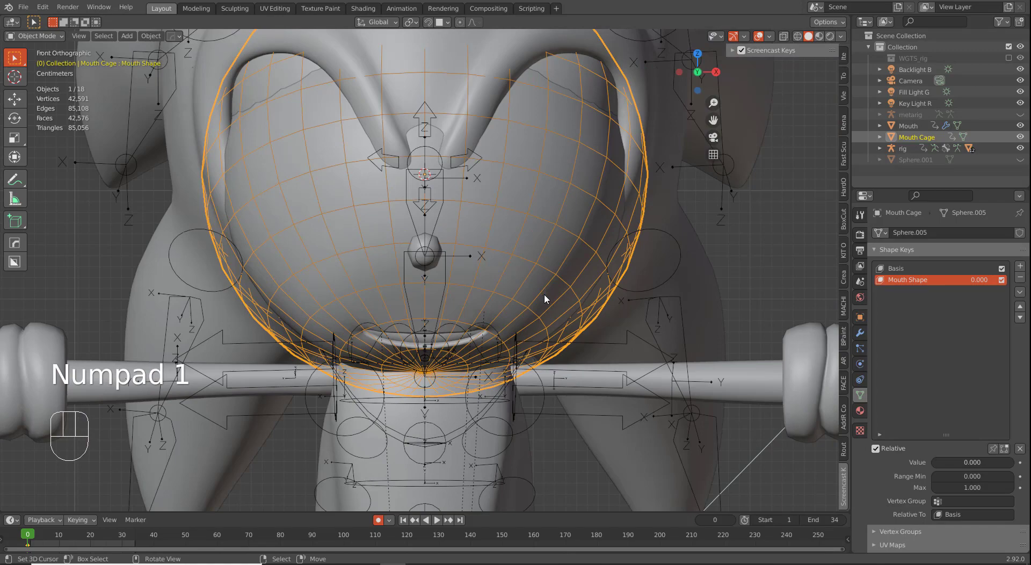
key(Tab)
key(a)
scroll(543, 293, down, 3)
key(g)
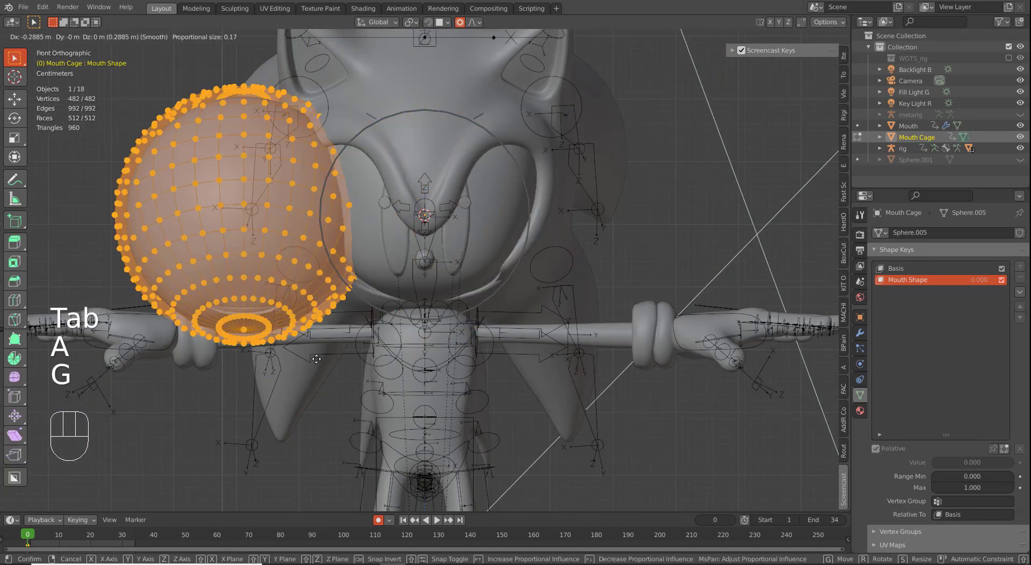
right_click(674, 401)
scroll(592, 380, up, 3)
key(Tab)
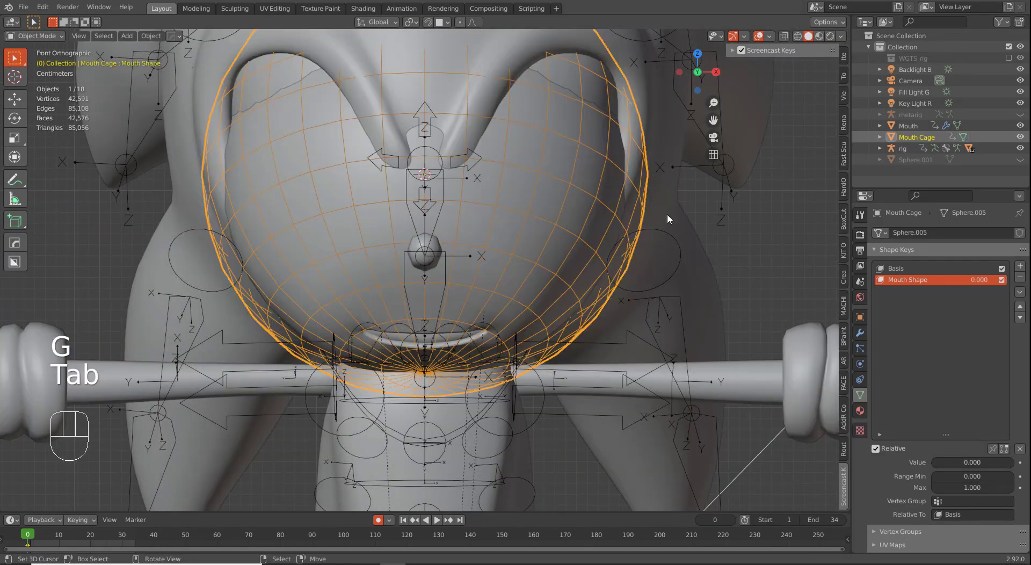
Step: Make Basis active, then reselect Mouth Cage and make Mouth Shape the active key
double_click(900, 272)
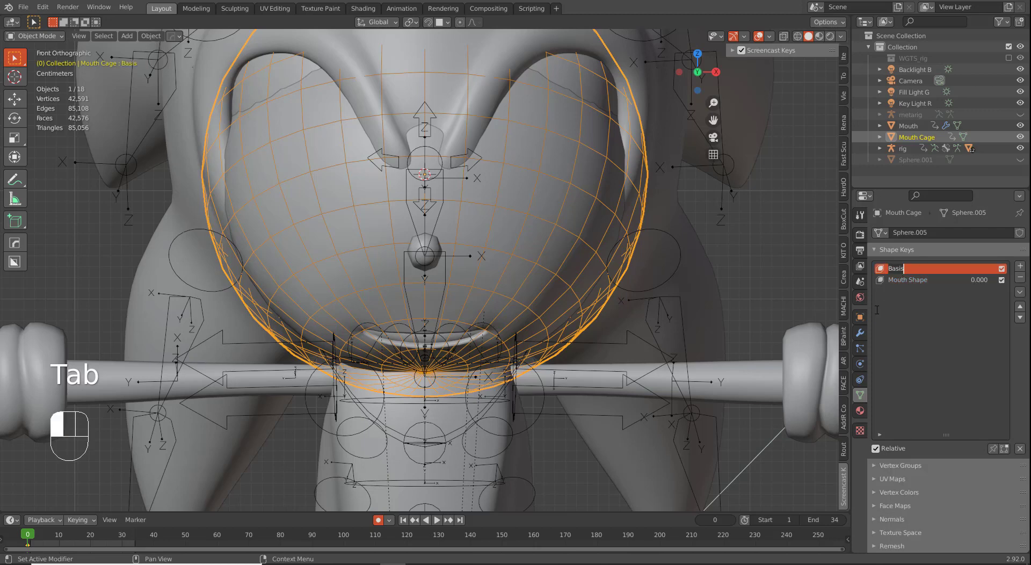
right_click(599, 282)
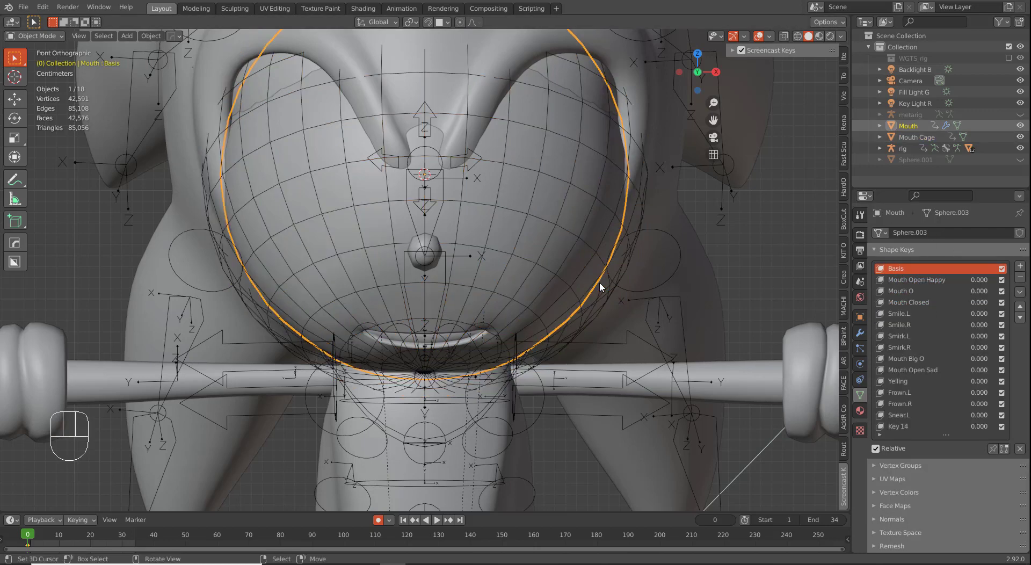
right_click(600, 283)
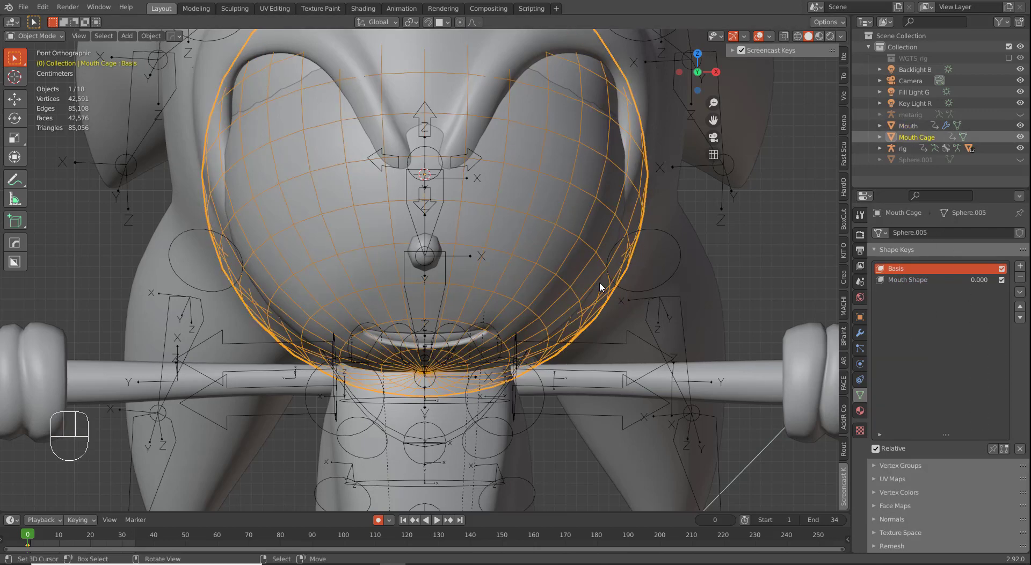
click(912, 281)
Step: Raise the Mouth Shape key value to 1.000 and enter Edit Mode on the Mouth Cage
key(Tab)
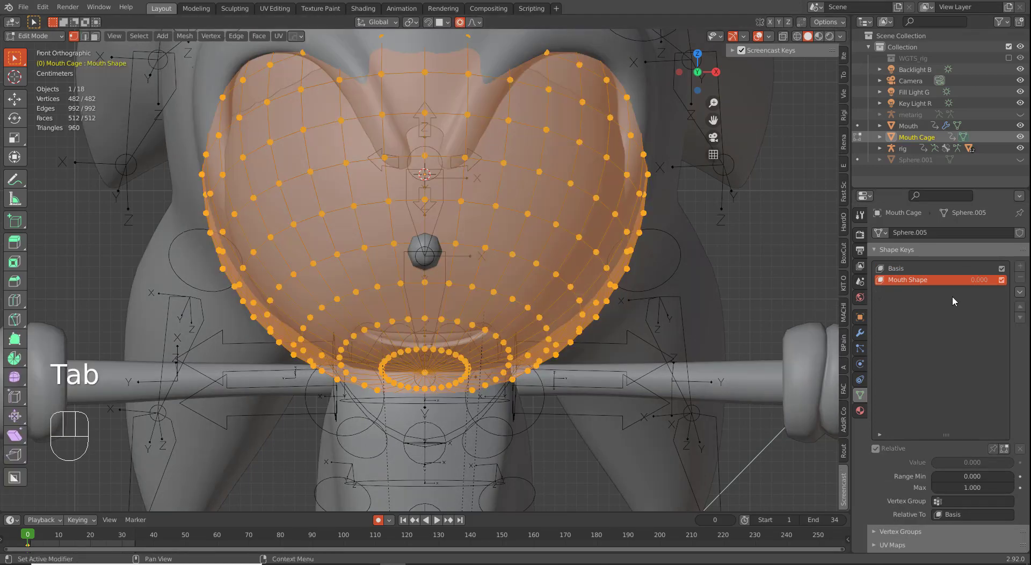
shift+middle_drag(789, 154, 768, 230)
key(Tab)
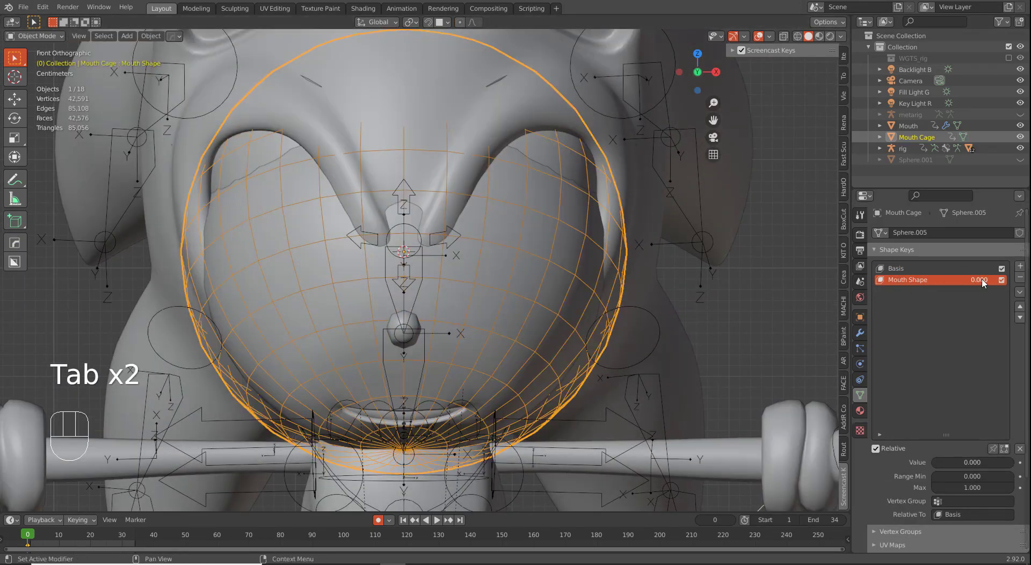
drag(955, 281, 1014, 280)
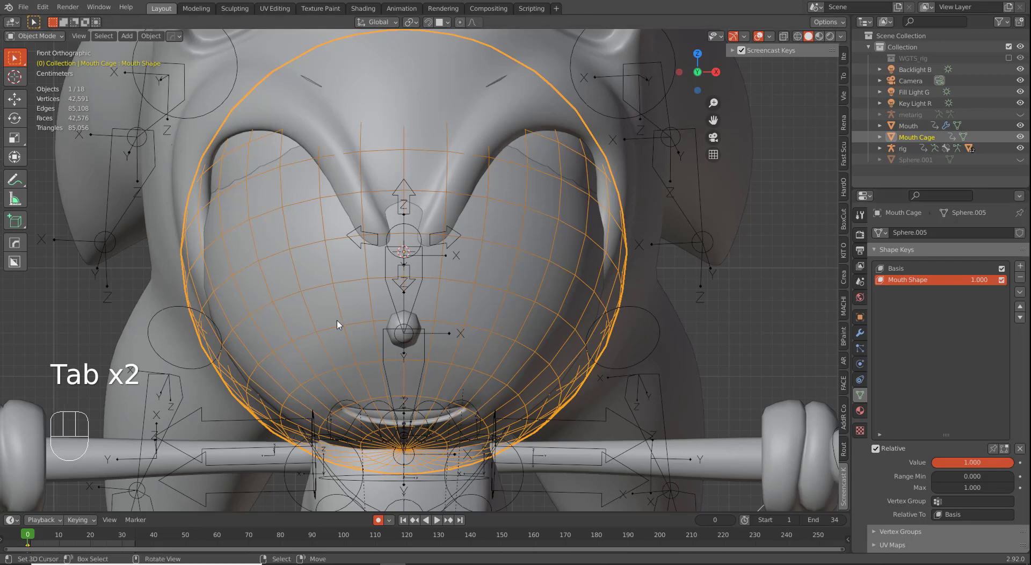
key(Tab)
Step: In Right view with wireframe, pull the cage's top vertex down and scale it twice using proportional editing
key(KP_3)
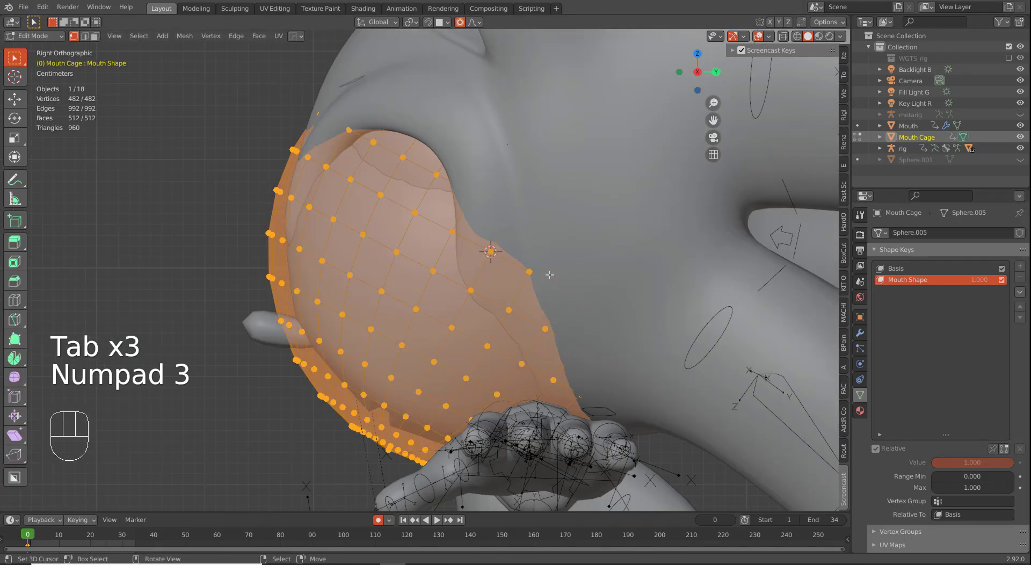
scroll(535, 272, down, 1)
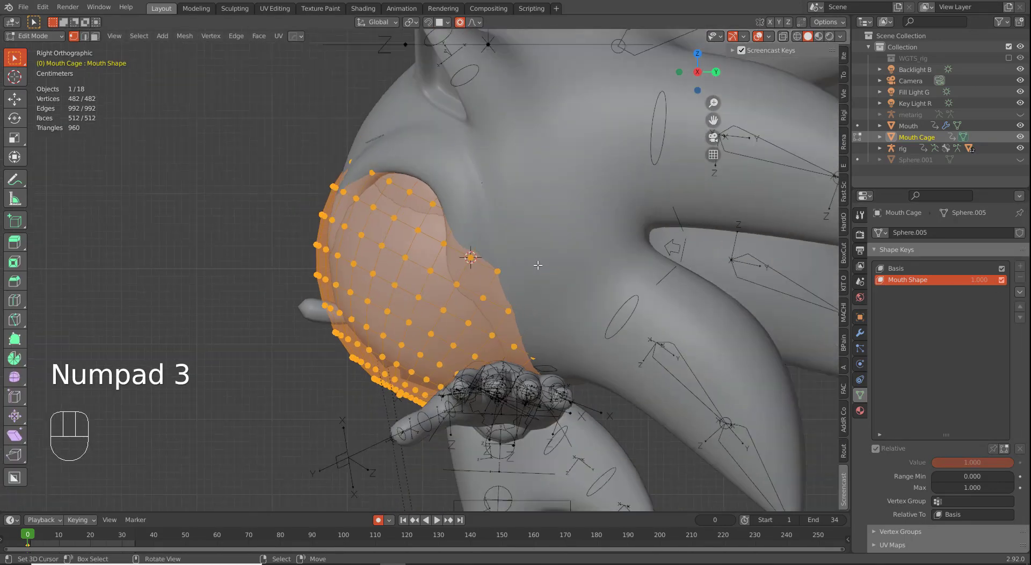
key(z)
click(543, 111)
key(g)
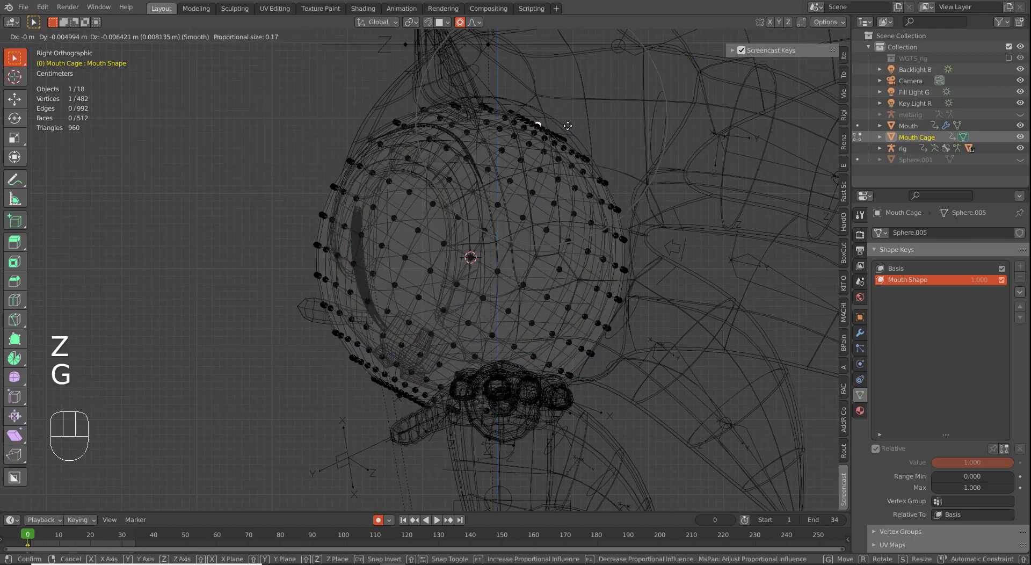
scroll(493, 304, up, 2)
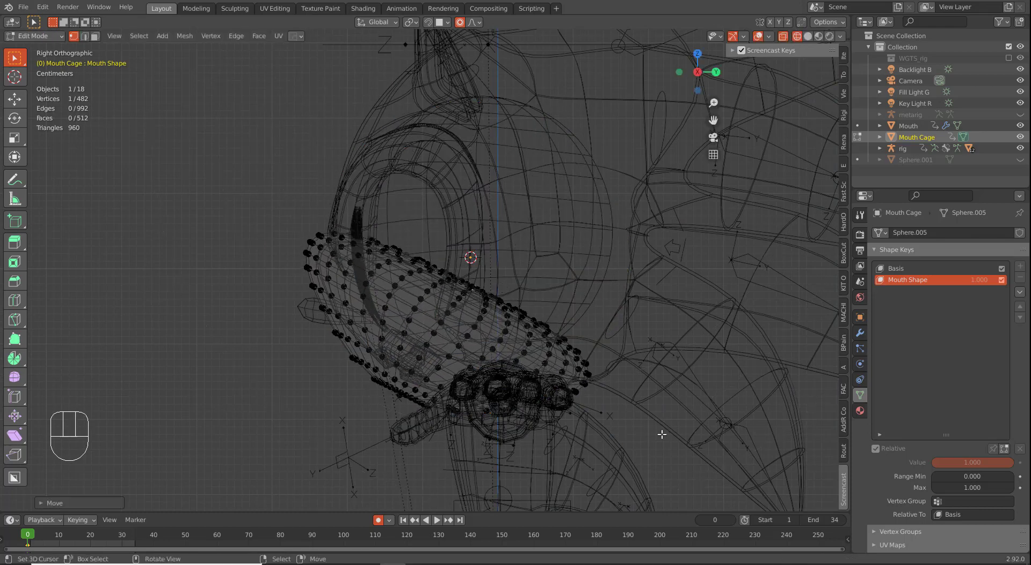
key(s)
click(489, 291)
scroll(510, 317, up, 2)
shift+middle_drag(529, 359, 538, 269)
key(s)
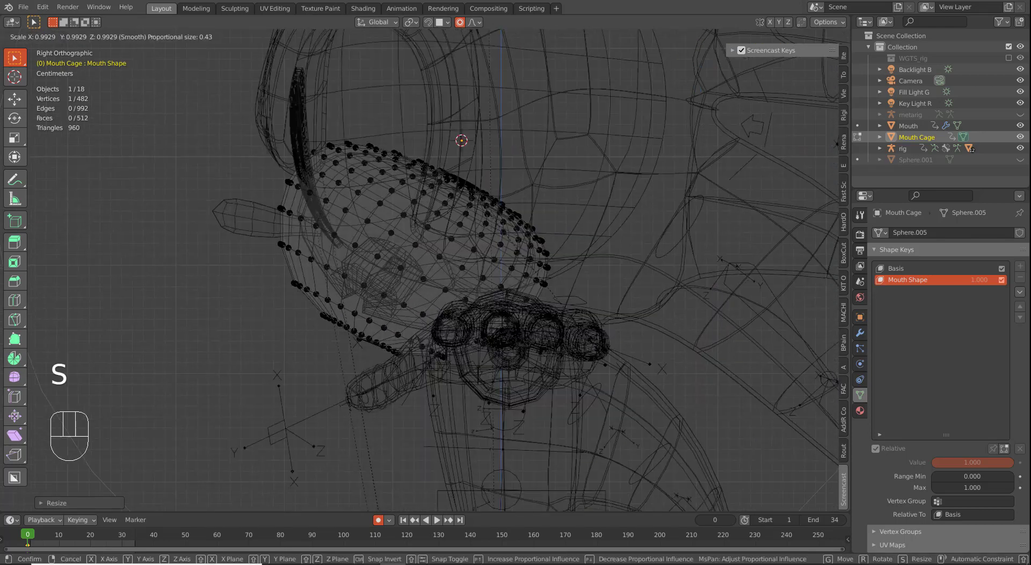
click(615, 355)
Step: Move the cage's vertices down-left and check the flattened shape from the front
key(g)
click(309, 245)
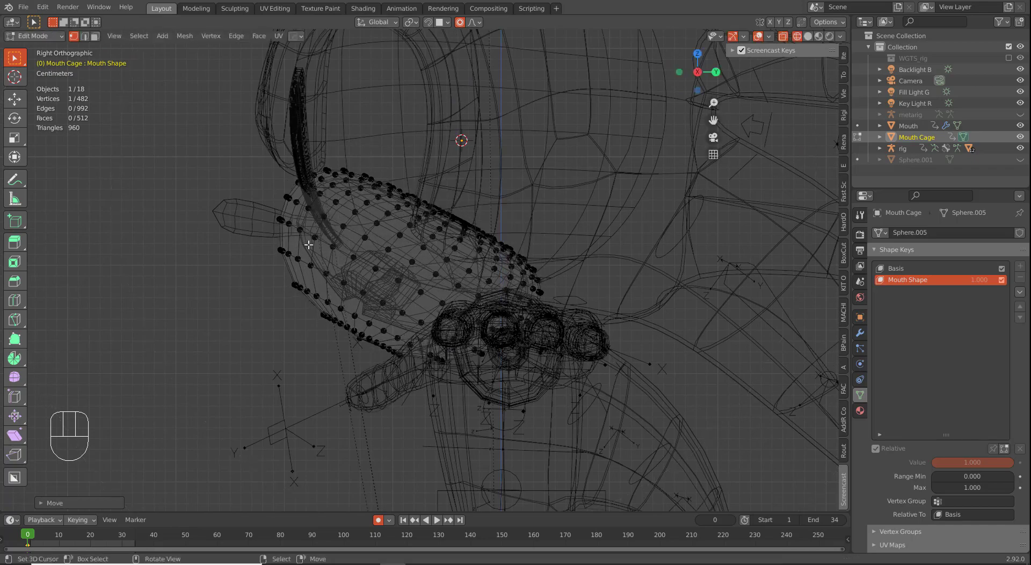
key(KP_1)
key(KP_3)
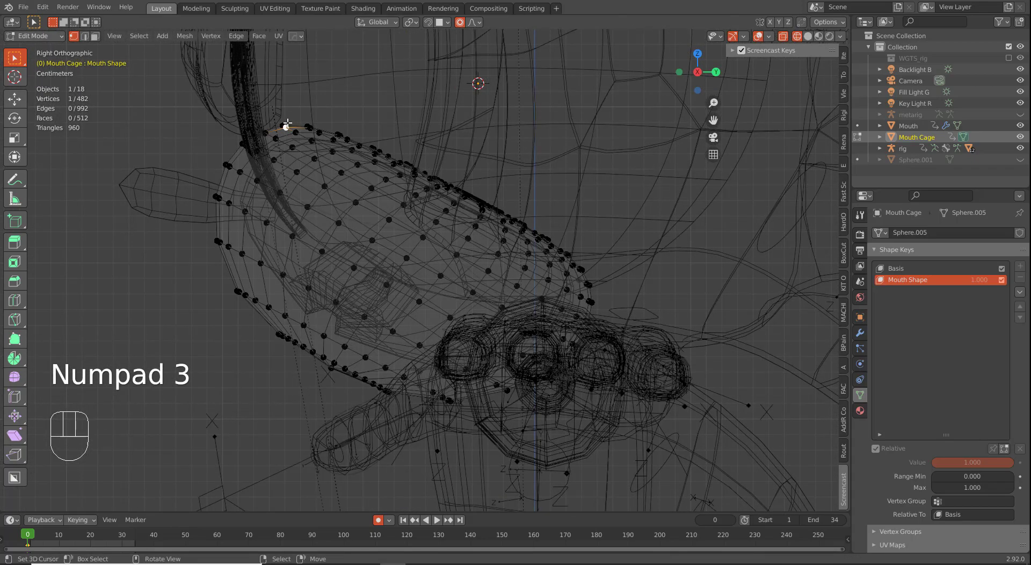
key(g)
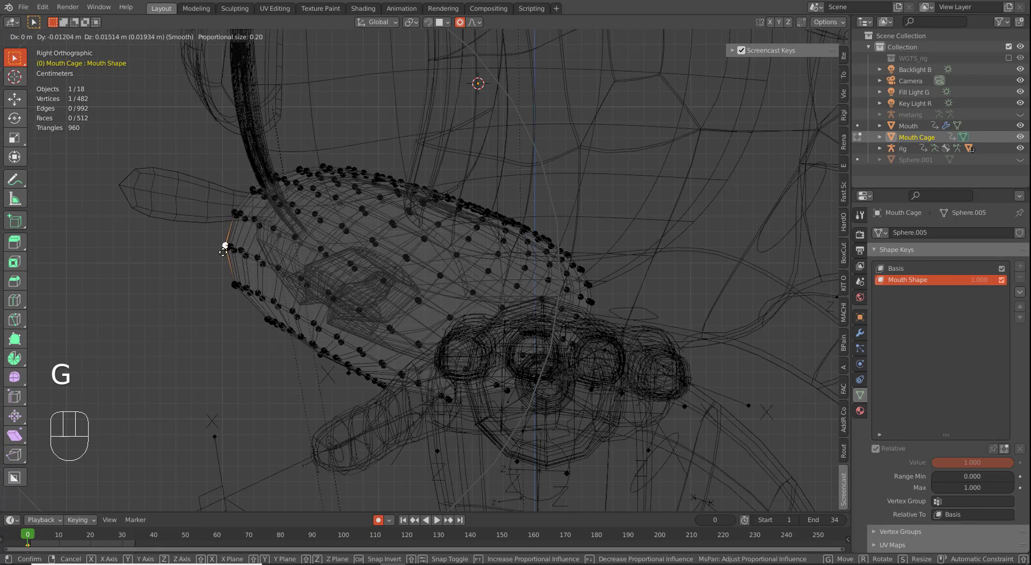
click(328, 370)
key(KP_1)
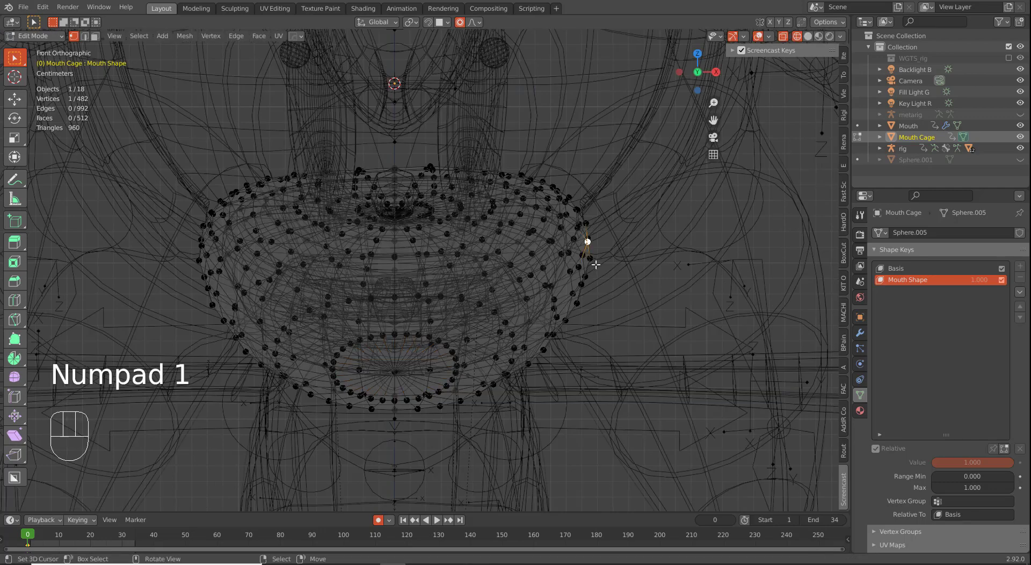
Step: Return to solid shading, turn on X-mirrored editing, and undo the stray cage edits
key(z)
key(g)
right_click(614, 301)
right_click(770, 23)
click(770, 23)
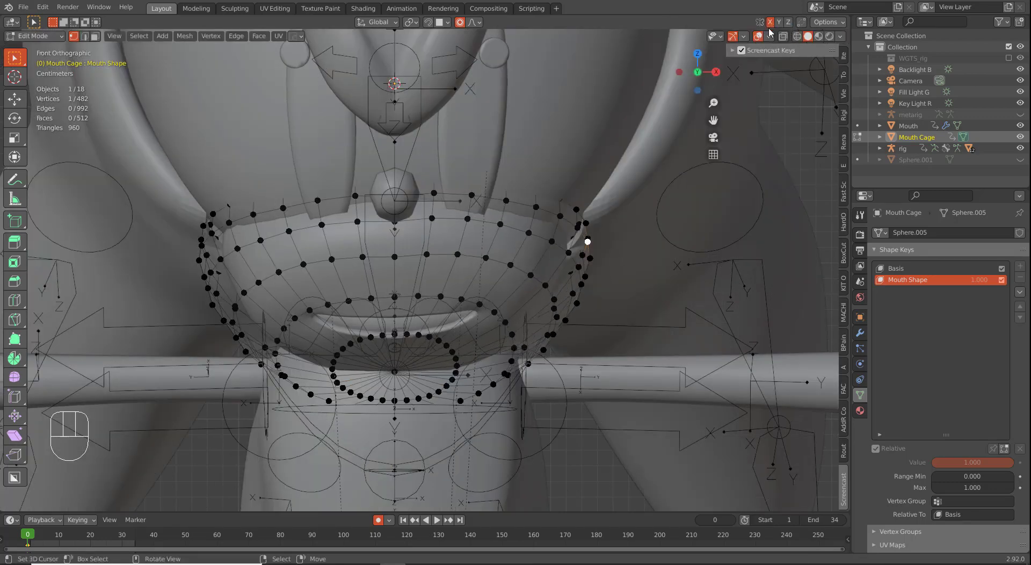
key(g)
key(ctrl+z)
key(ctrl+z)
key(ctrl+z)
key(ctrl+z)
key(ctrl+z)
key(ctrl+z)
key(ctrl+z)
key(ctrl+z)
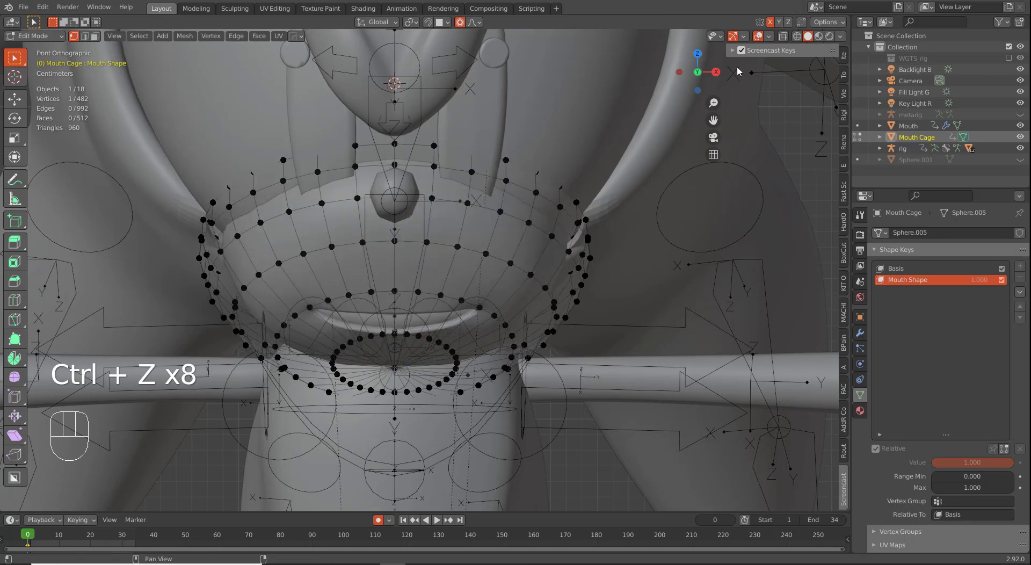
Step: Pull the cage's upper-row vertices down onto the muzzle
key(g)
right_click(547, 202)
right_click(506, 181)
key(g)
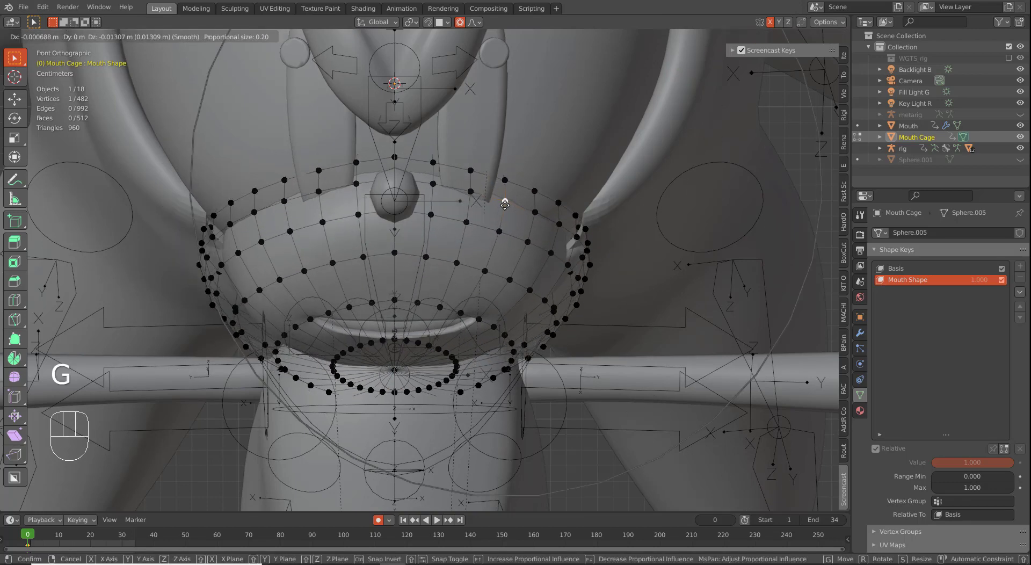
click(503, 210)
key(g)
click(492, 218)
key(g)
Step: Viewing from below, push the cage's side vertices outward
key(g)
click(490, 228)
middle_drag(489, 228, 488, 172)
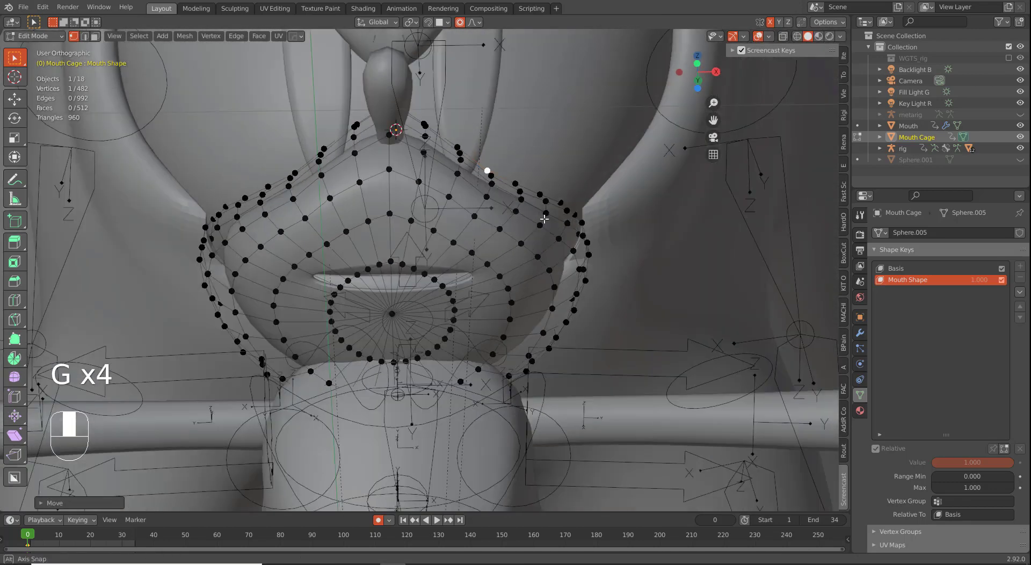
right_click(576, 231)
key(g)
click(597, 235)
middle_drag(596, 236, 533, 119)
right_click(561, 236)
Step: From the front, reposition more cage vertices, including a right-side one
key(g)
click(605, 235)
middle_drag(605, 235, 534, 244)
right_click(579, 271)
key(g)
click(586, 274)
middle_drag(586, 274, 566, 233)
key(g)
right_click(570, 312)
Step: Pull further right-side cage vertices outward to fit the muzzle
key(g)
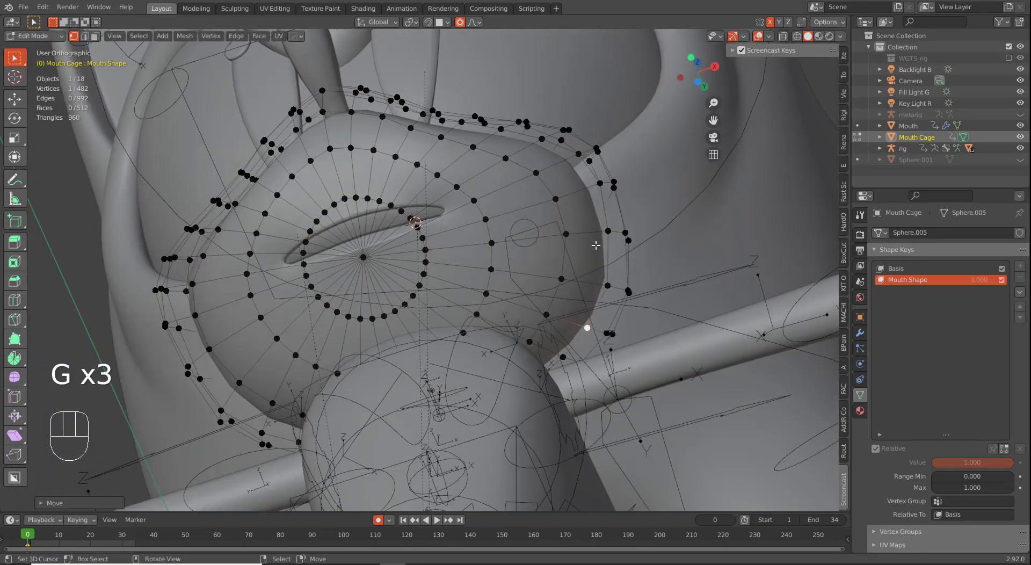
click(587, 324)
key(g)
right_click(593, 161)
key(g)
click(612, 179)
middle_drag(612, 180, 614, 167)
click(640, 183)
right_click(621, 288)
key(g)
click(629, 294)
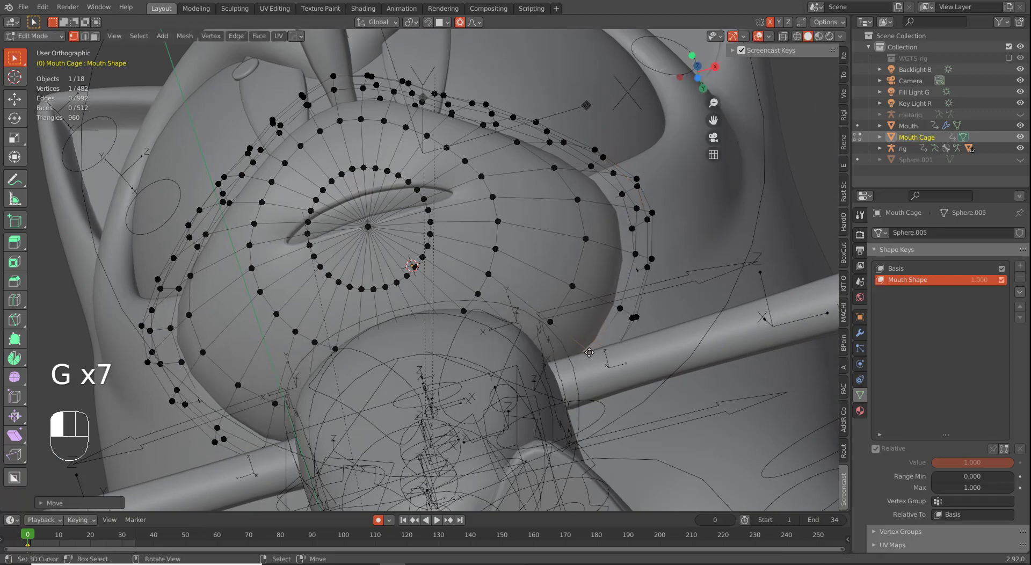
key(g)
click(632, 299)
Step: In right-side view with wireframe display, adjust a cage vertex to the muzzle profile
middle_drag(472, 231, 371, 380)
scroll(465, 275, up, 1)
scroll(426, 328, down, 7)
scroll(370, 380, up, 4)
key(KP_3)
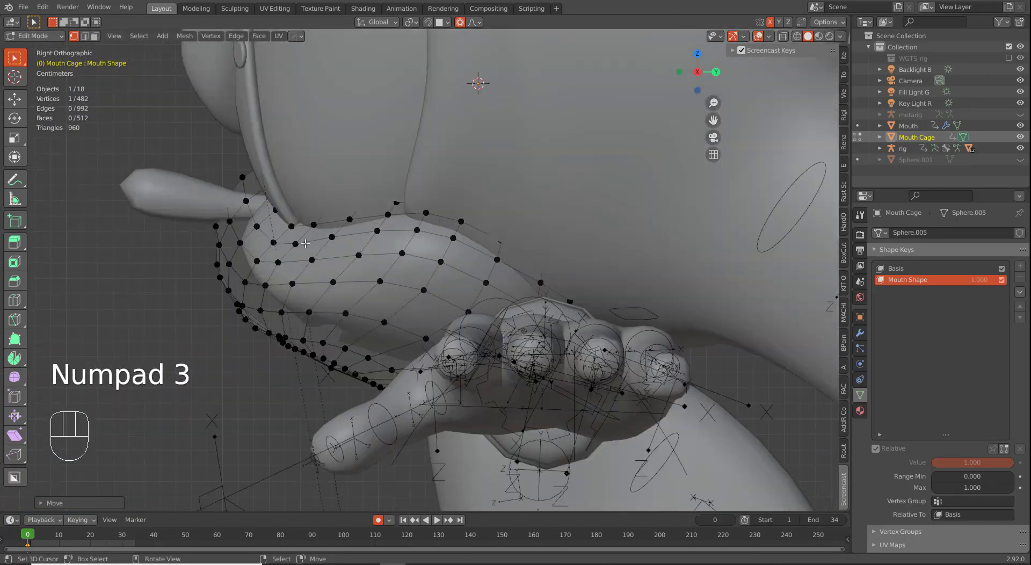
key(z)
key(g)
key(g)
key(g)
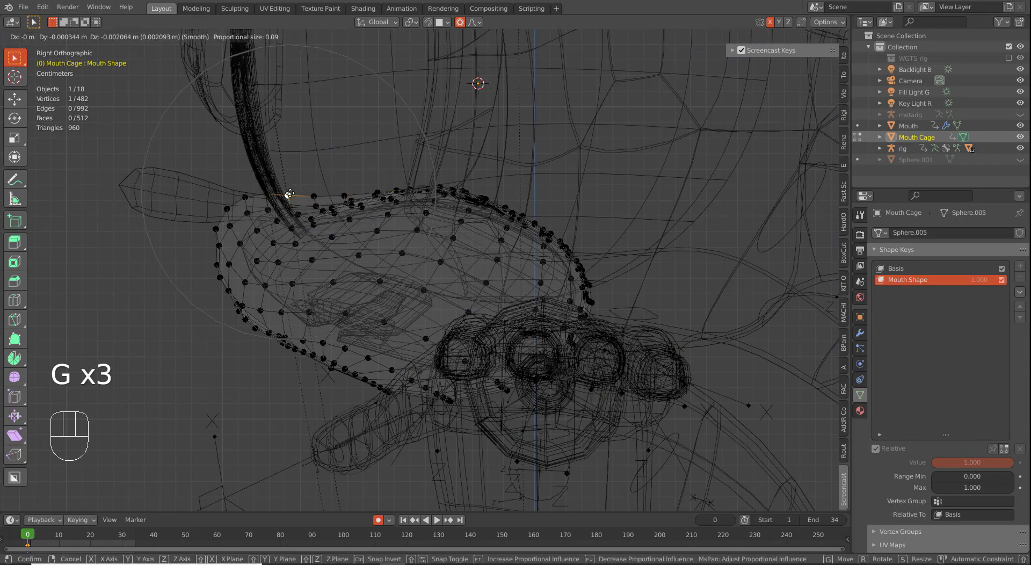
click(376, 176)
Step: From the front view, move the whole cage up along the Z axis
key(KP_1)
click(465, 323)
key(a)
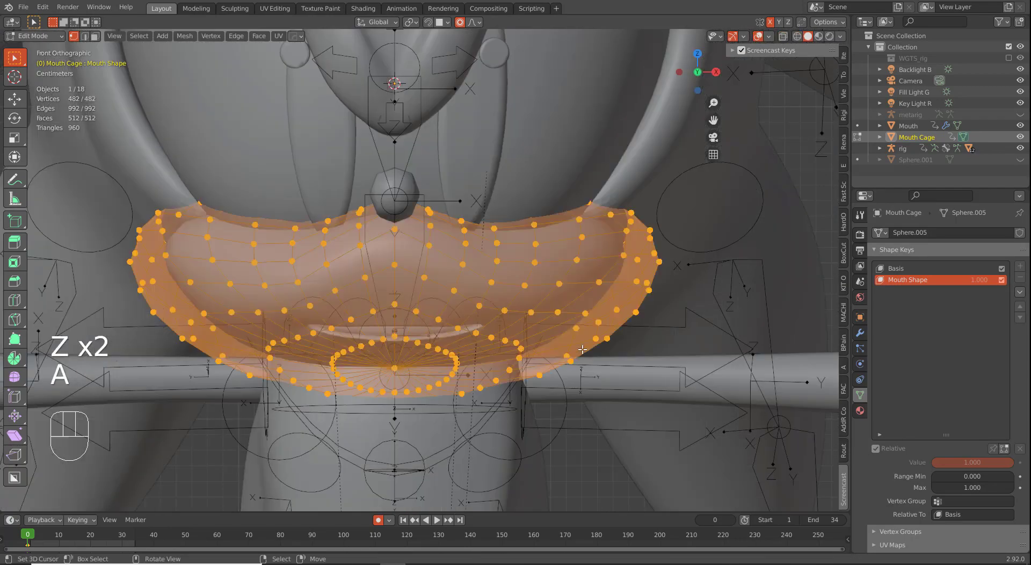
key(g)
key(z)
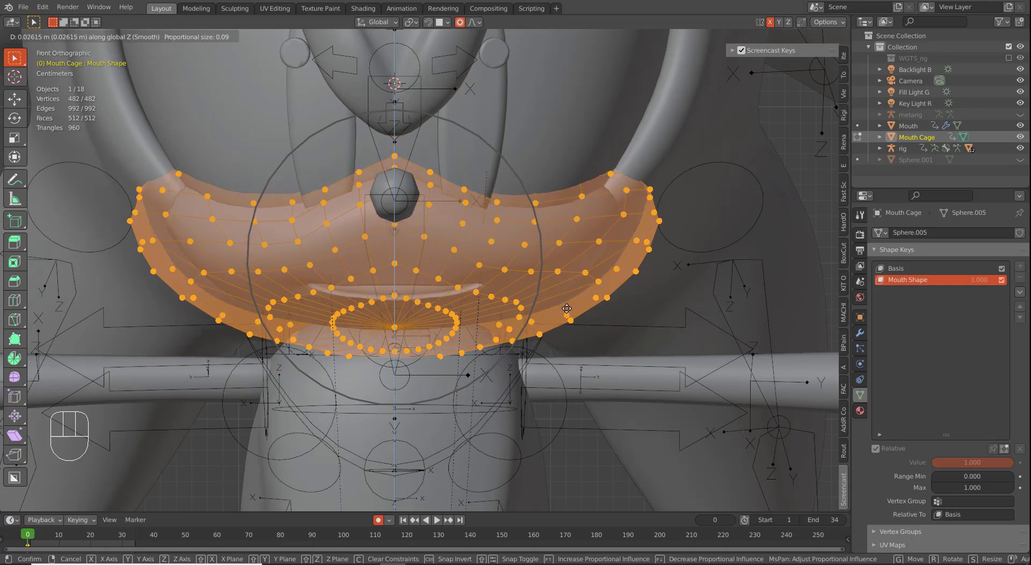
click(567, 308)
Step: Reposition the cage's right-corner vertex to hug the muzzle
middle_drag(572, 295, 527, 292)
click(605, 188)
middle_drag(569, 230, 636, 239)
key(g)
click(654, 268)
key(g)
click(641, 271)
middle_drag(641, 273, 415, 285)
key(g)
Step: Move the mouth opening's centre vertex and check it in rendered shading
right_click(333, 299)
key(g)
click(346, 314)
middle_drag(491, 228, 506, 258)
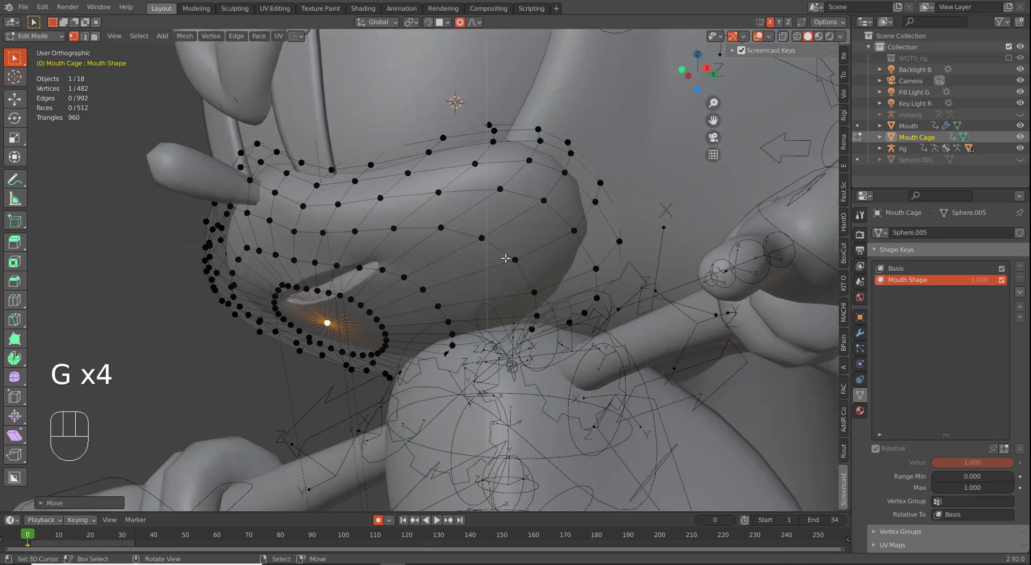
click(830, 37)
key(g)
mouse_move(424, 242)
middle_down()
mouse_move(494, 257)
mouse_move(477, 278)
mouse_move(472, 252)
middle_up()
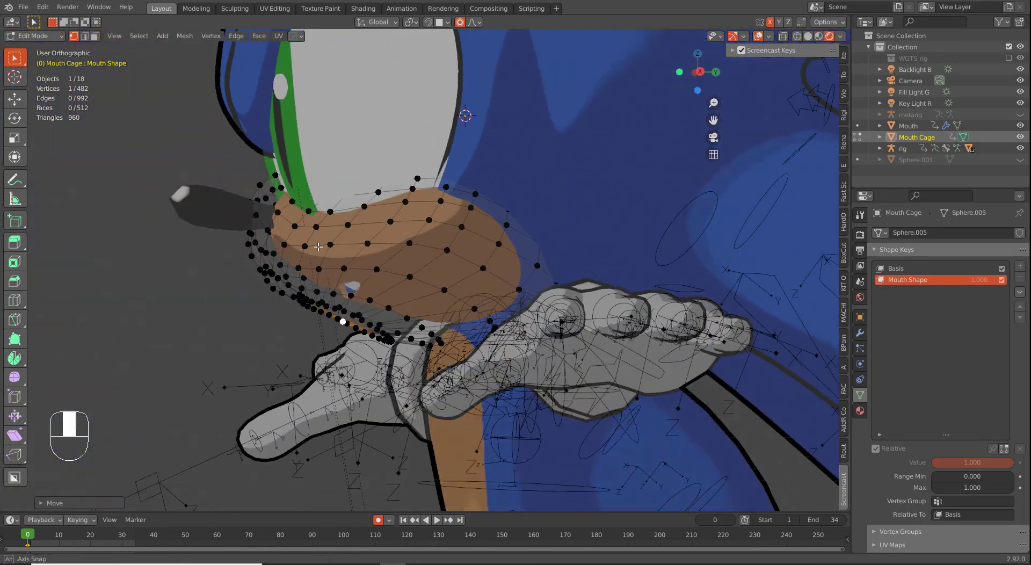
Step: In right-side view, move cage vertices with proportional falloff
key(KP_3)
key(g)
scroll(176, 288, up, 9)
click(174, 288)
middle_drag(174, 288, 226, 231)
right_click(188, 261)
middle_drag(190, 261, 220, 301)
key(KP_3)
key(g)
scroll(250, 340, up, 7)
click(244, 343)
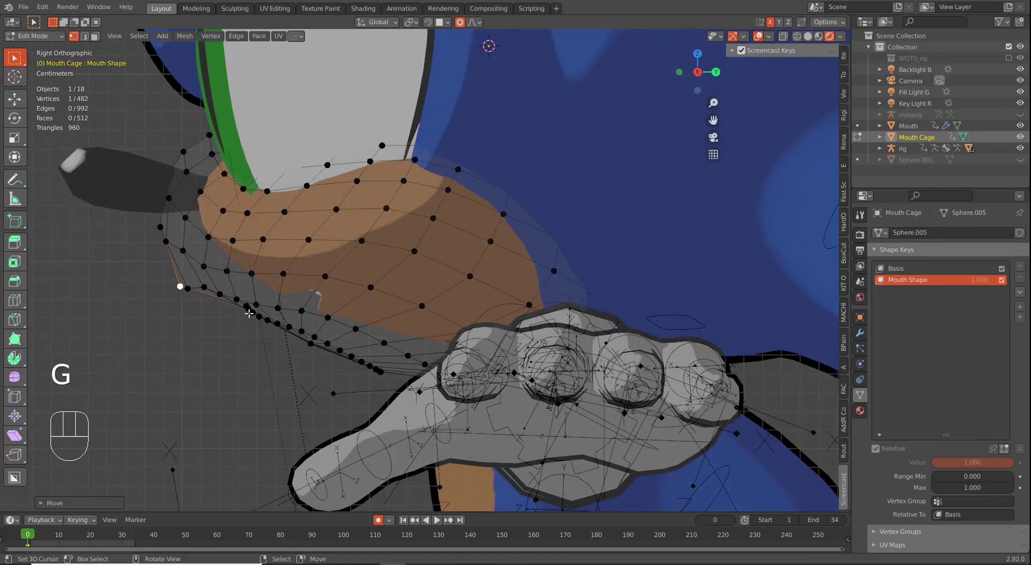
Step: Lower a second and third cage vertex and adjust the front-edge vertex
right_click(247, 313)
key(g)
click(249, 326)
right_click(312, 348)
key(g)
click(308, 367)
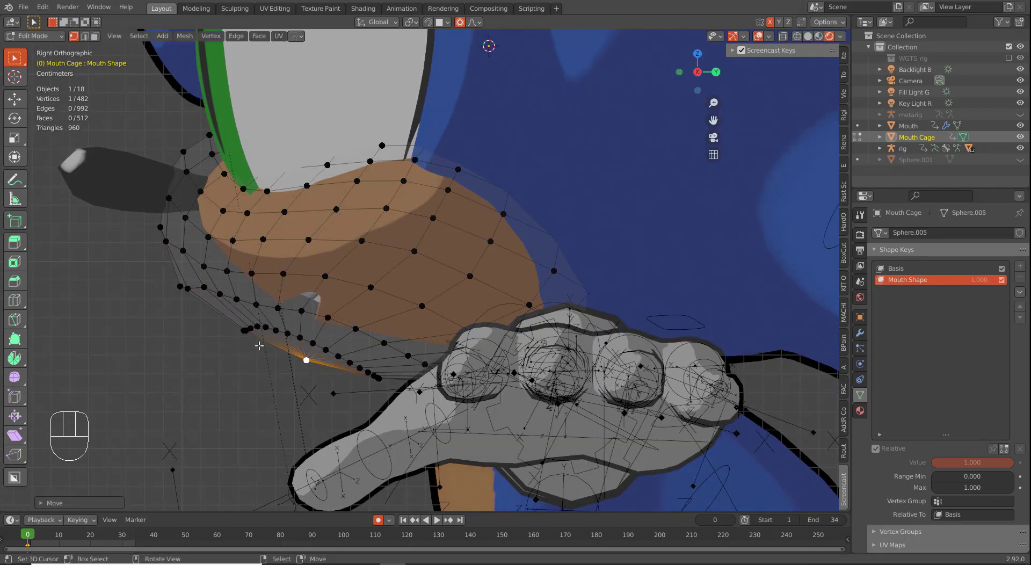
right_click(160, 227)
key(g)
scroll(149, 235, up, 4)
click(148, 234)
Step: Reposition an upper cage vertex along the muzzle
right_click(211, 136)
key(g)
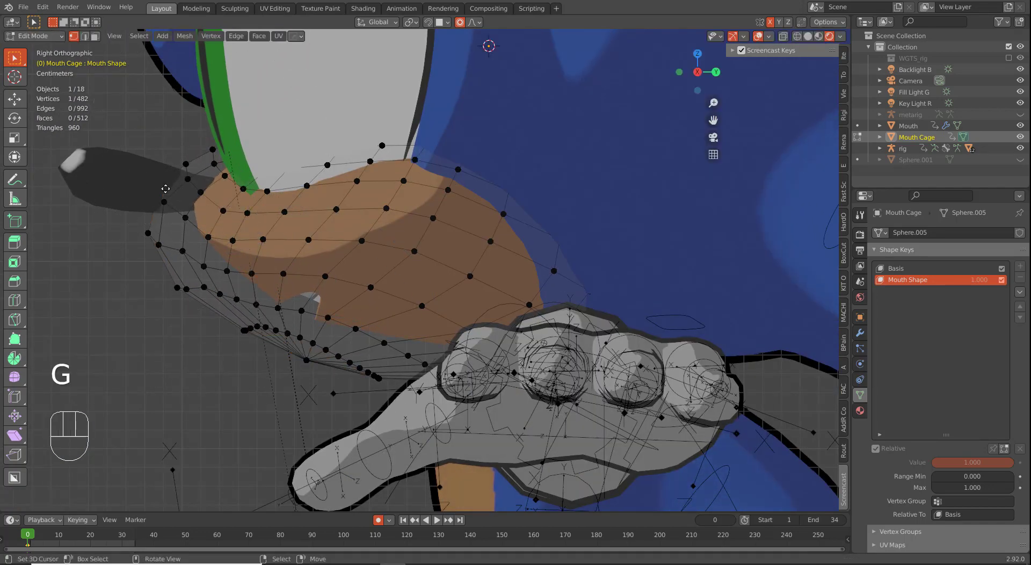
key(g)
key(g)
key(g)
scroll(327, 164, down, 7)
click(327, 166)
Step: In wireframe, pull the top cage vertices into place
key(z)
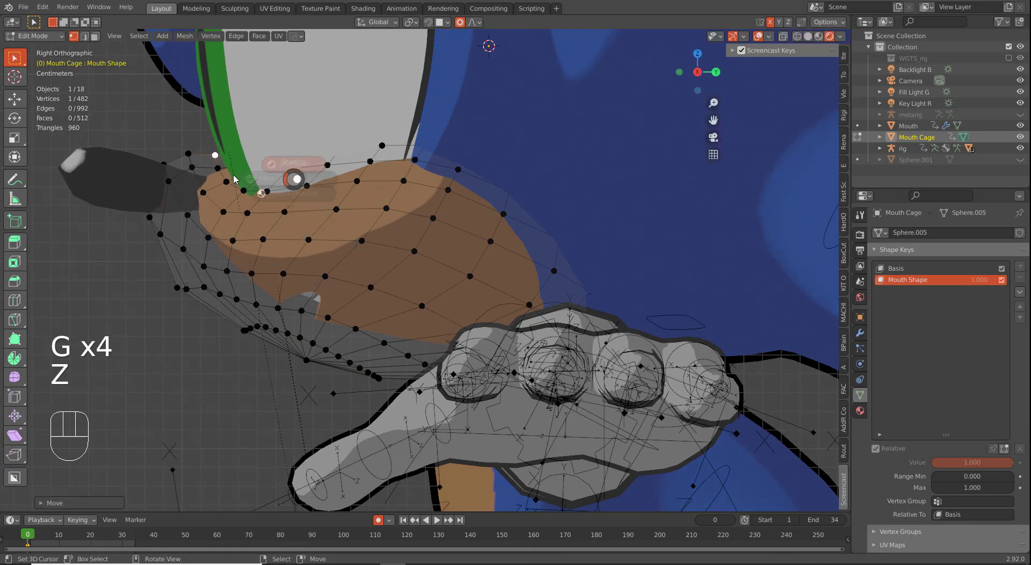
right_click(332, 135)
key(g)
click(382, 188)
right_click(390, 124)
key(g)
key(g)
key(g)
key(g)
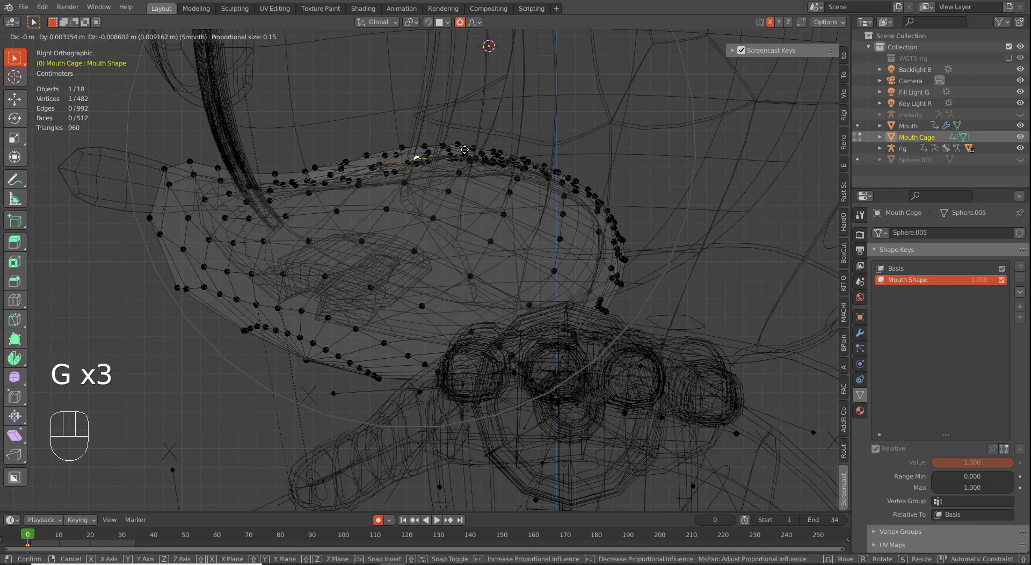
click(334, 160)
Step: Set the left-end cage vertex in place and return to solid shading
key(g)
click(333, 157)
right_click(188, 165)
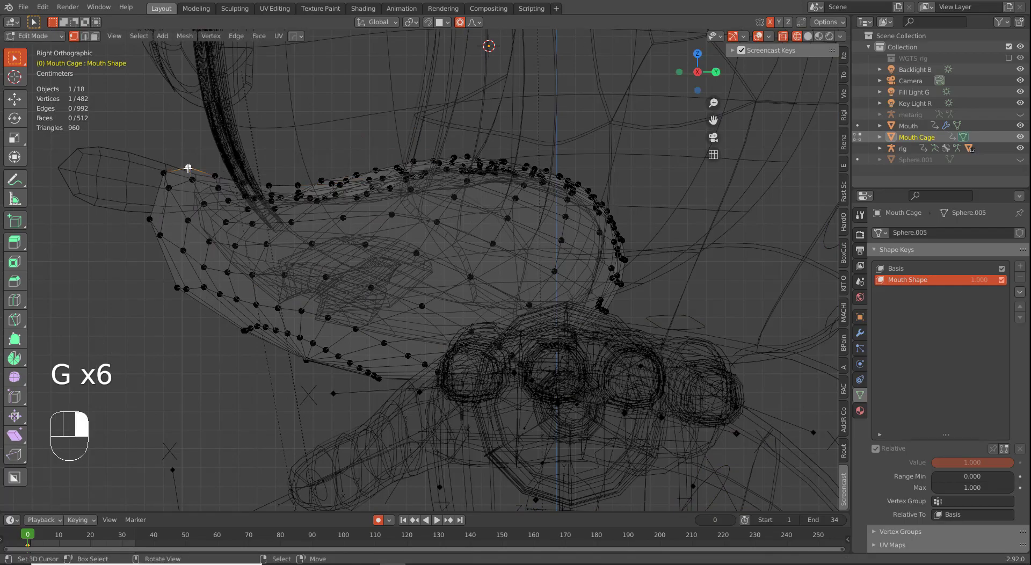
key(g)
click(205, 154)
key(z)
Step: Check the reshaped cage in rendered shading, deselect all, and exit Edit Mode
click(829, 38)
mouse_move(389, 301)
middle_down()
mouse_move(456, 285)
mouse_move(435, 324)
middle_up()
scroll(375, 320, down, 2)
key(z)
key(z)
key(z)
key(z)
key(a)
key(a)
key(Tab)
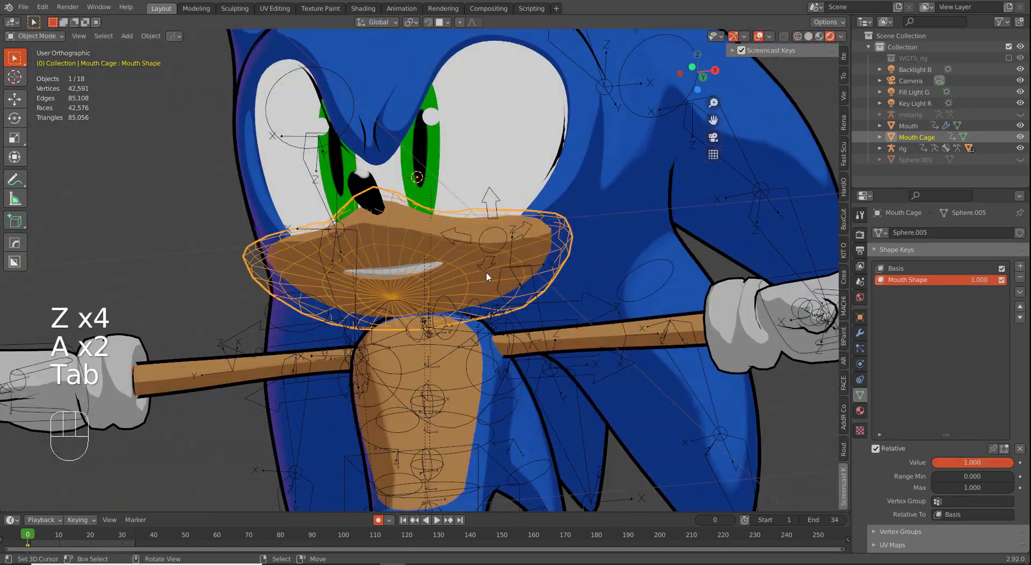
Step: Reveal all hidden objects and delete the metarig
middle_drag(550, 307, 538, 315)
key(alt+h)
right_click(437, 101)
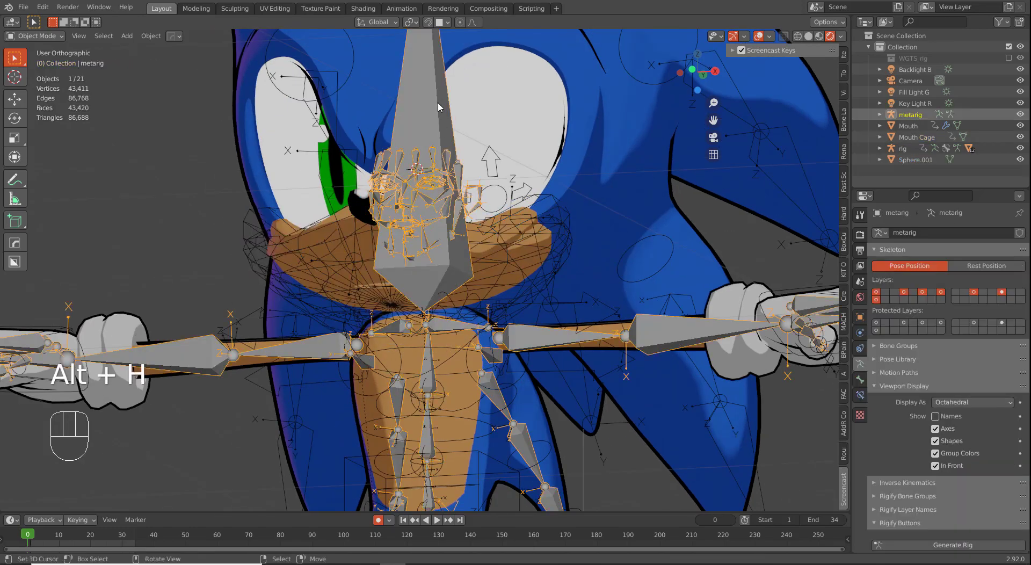
key(x)
click(437, 102)
Step: Select the leftover sphere mesh and inspect it from the right and front views
middle_drag(450, 267, 423, 270)
scroll(423, 281, up, 3)
right_click(459, 245)
right_click(557, 166)
middle_drag(537, 185, 519, 264)
key(KP_3)
key(g)
right_click(461, 257)
key(KP_1)
Step: Check Sphere.001 in Edit Mode, then delete it
right_click(672, 176)
key(Tab)
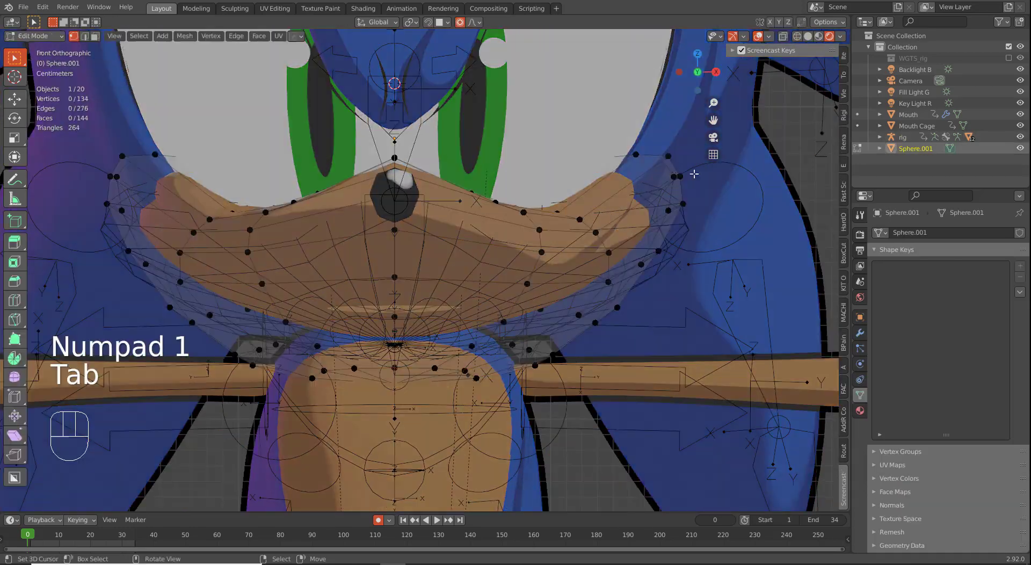
key(g)
right_click(710, 247)
key(Tab)
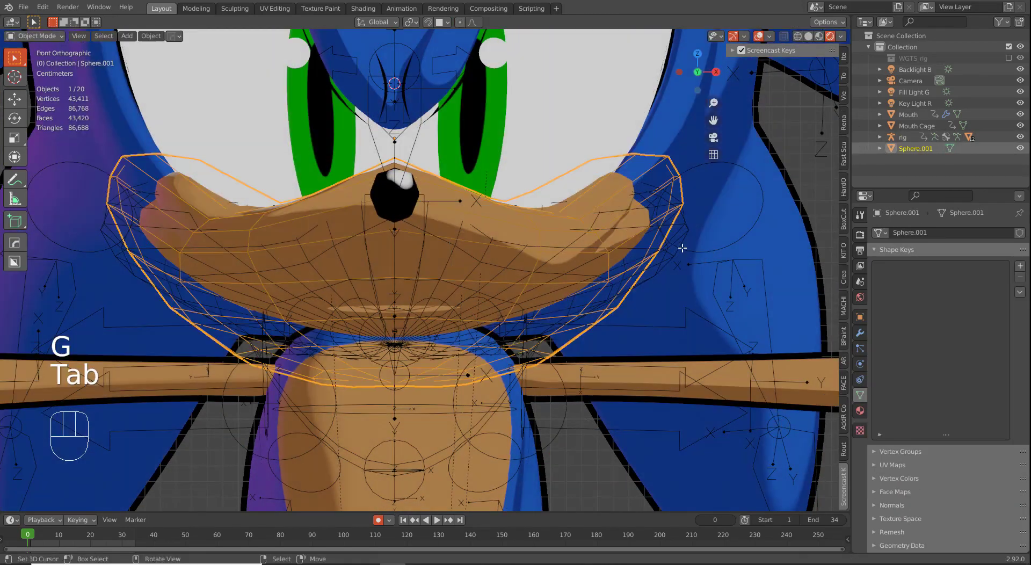
key(x)
click(677, 244)
Step: Select the Mouth Cage, enter Edit Mode and nudge a vertex upward
right_click(655, 230)
key(Tab)
key(g)
click(687, 236)
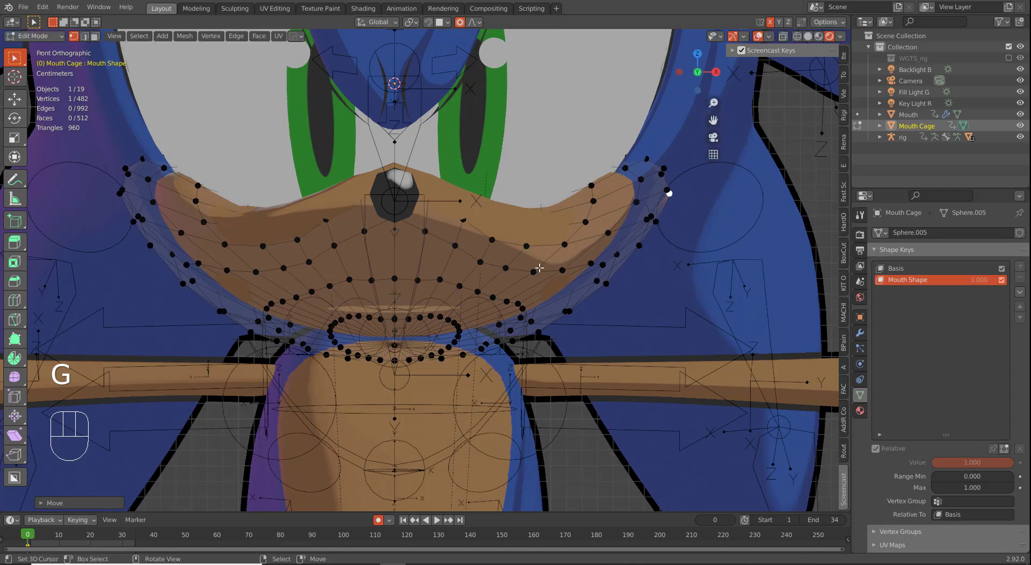
Step: In right-side wireframe view, move the cage's upper-left tip vertex upward
key(KP_3)
key(shift+z)
scroll(290, 214, up, 2)
right_click(235, 154)
key(g)
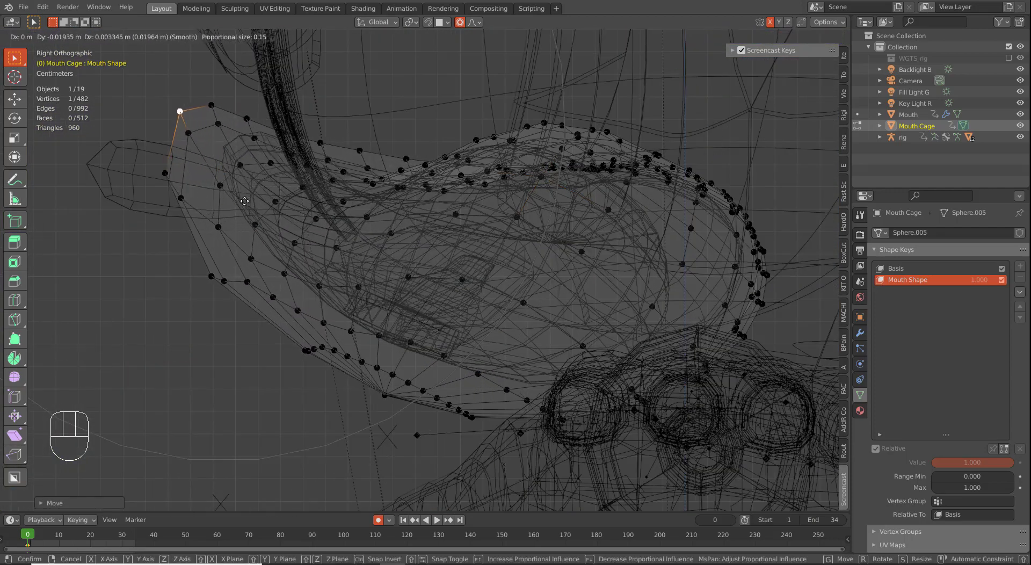
click(240, 197)
key(z)
scroll(240, 197, down, 2)
mouse_move(344, 231)
middle_down()
mouse_move(513, 301)
mouse_move(485, 291)
mouse_move(602, 256)
mouse_move(526, 231)
mouse_move(419, 271)
mouse_move(461, 273)
mouse_move(421, 244)
mouse_move(486, 264)
mouse_move(553, 259)
middle_up()
Step: Reposition more Mouth Cage vertices from the front view
key(Tab)
key(Tab)
key(g)
key(g)
right_click(543, 273)
key(g)
click(615, 250)
key(g)
click(524, 232)
key(Tab)
key(Tab)
key(Tab)
click(421, 245)
key(g)
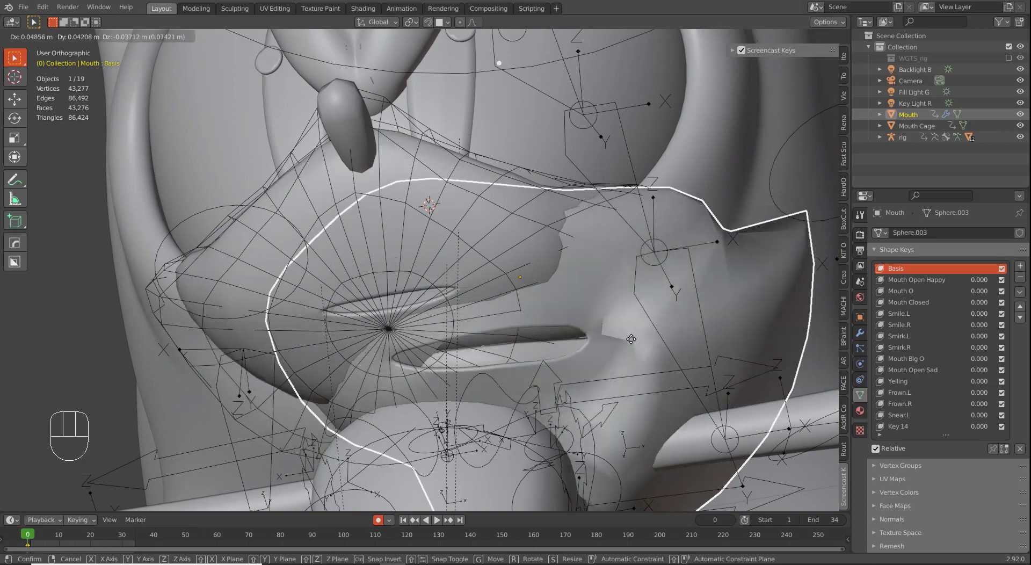
right_click(601, 298)
Step: Hide the stray sphere object
right_click(456, 274)
key(h)
middle_drag(456, 273, 436, 305)
key(ctrl+z)
key(g)
right_click(443, 301)
key(h)
Step: From the right side view, move several Mouth Cage vertices with proportional falloff
click(561, 283)
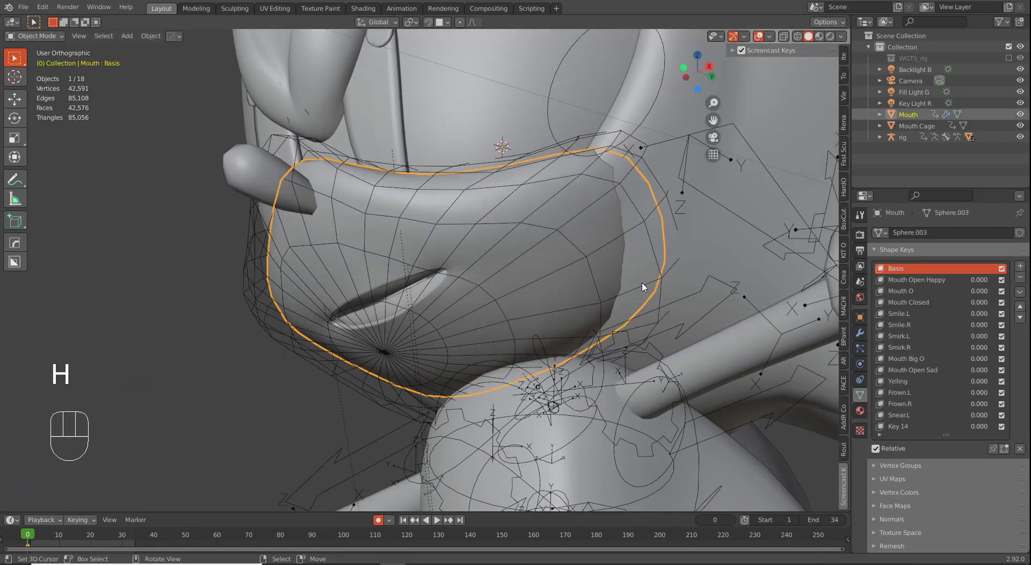
key(Tab)
key(KP_3)
key(g)
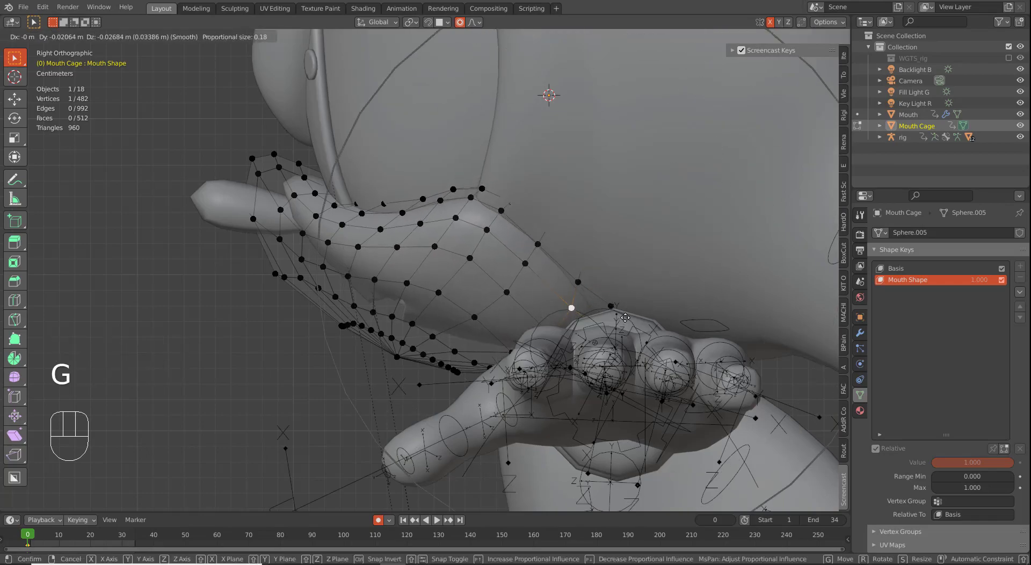
click(612, 334)
middle_drag(612, 336, 649, 325)
key(g)
click(637, 345)
key(g)
middle_drag(614, 369, 622, 383)
key(g)
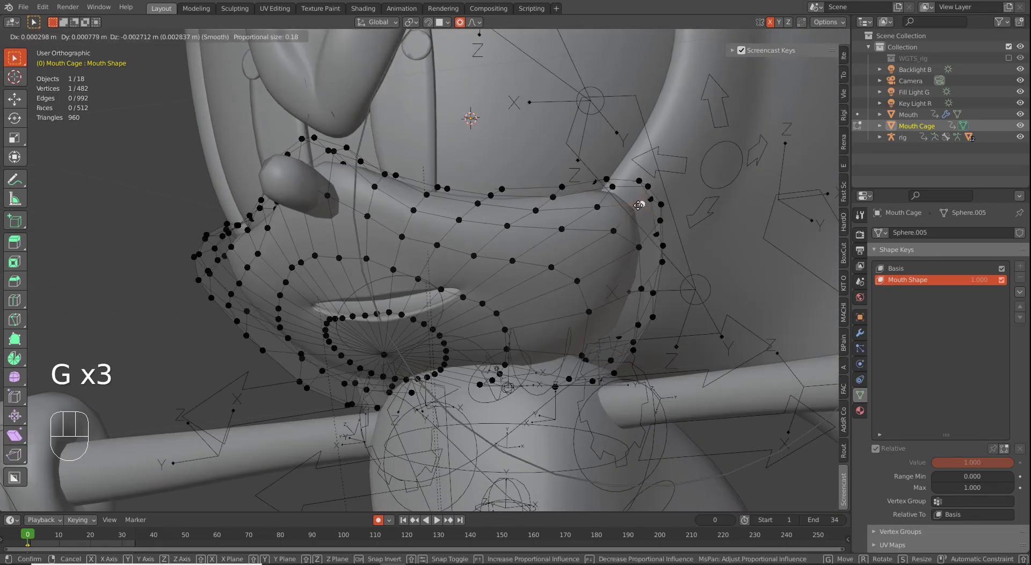
key(Tab)
Step: Adjust one more cage vertex around the mouth, return to Object Mode and front view
middle_drag(642, 289, 722, 309)
key(Tab)
middle_drag(534, 257, 507, 271)
key(g)
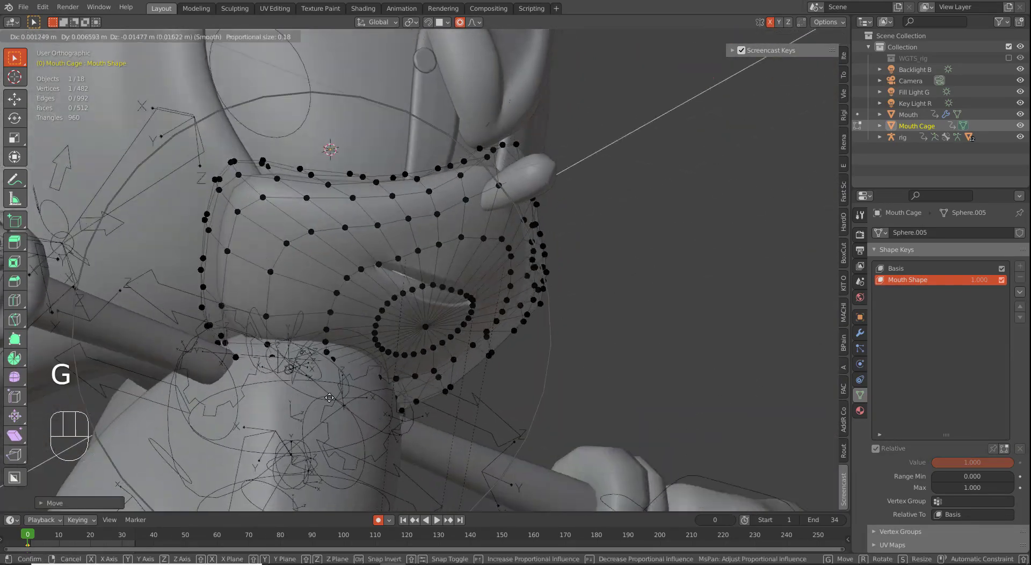
click(381, 375)
middle_drag(382, 376, 444, 376)
key(Tab)
key(KP_1)
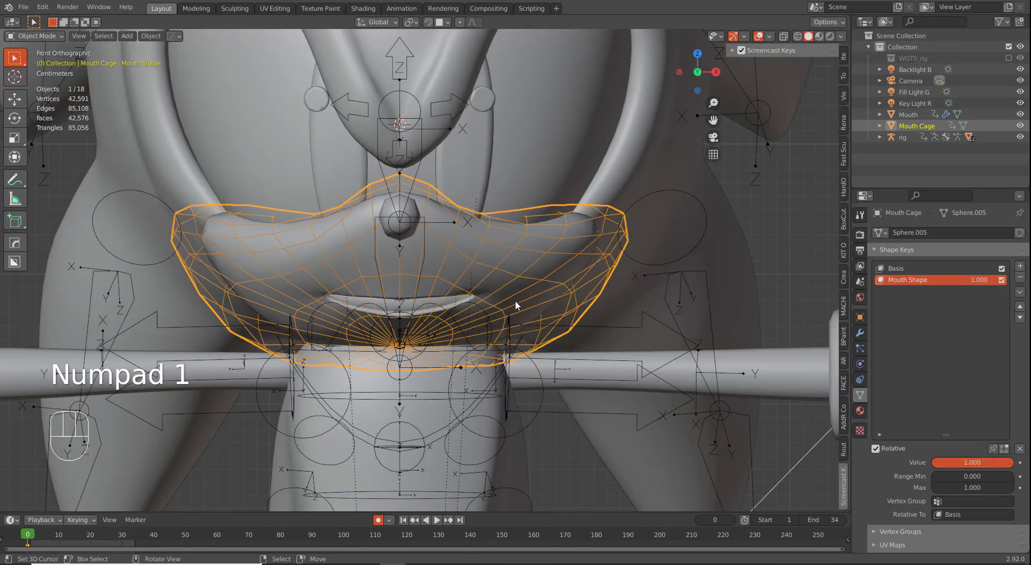
scroll(515, 380, down, 2)
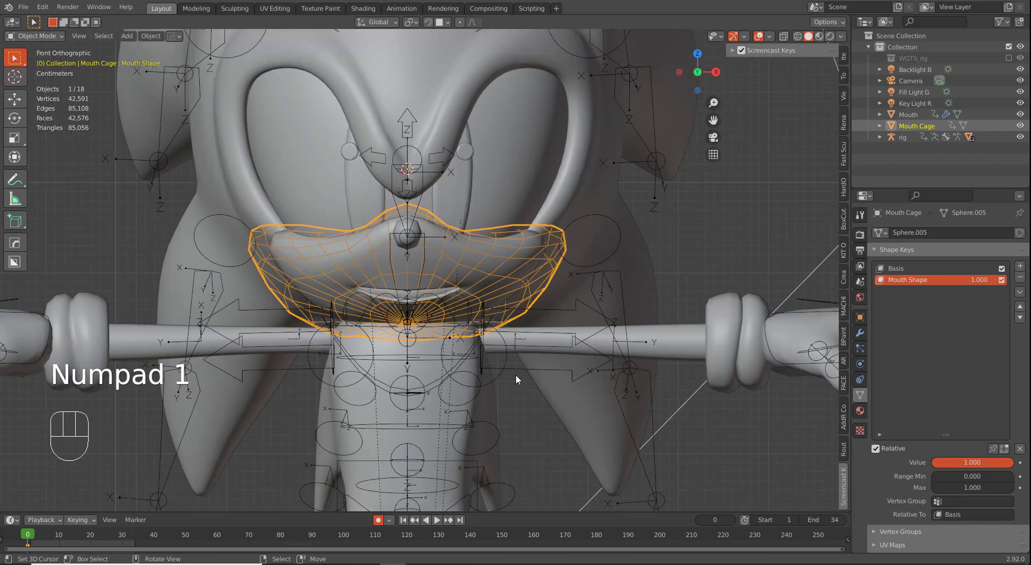
scroll(506, 295, up, 2)
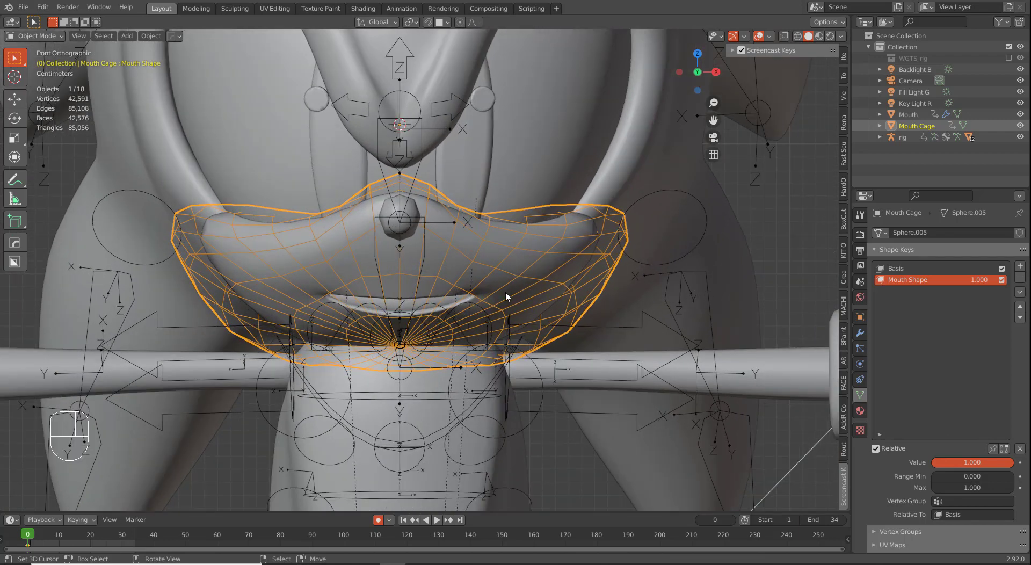
click(516, 263)
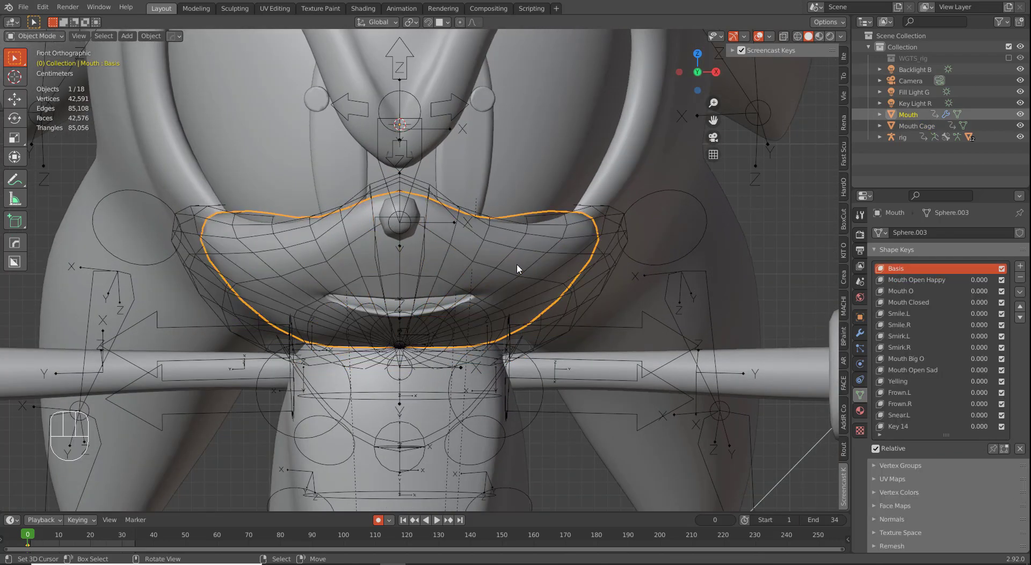
key(r)
key(r)
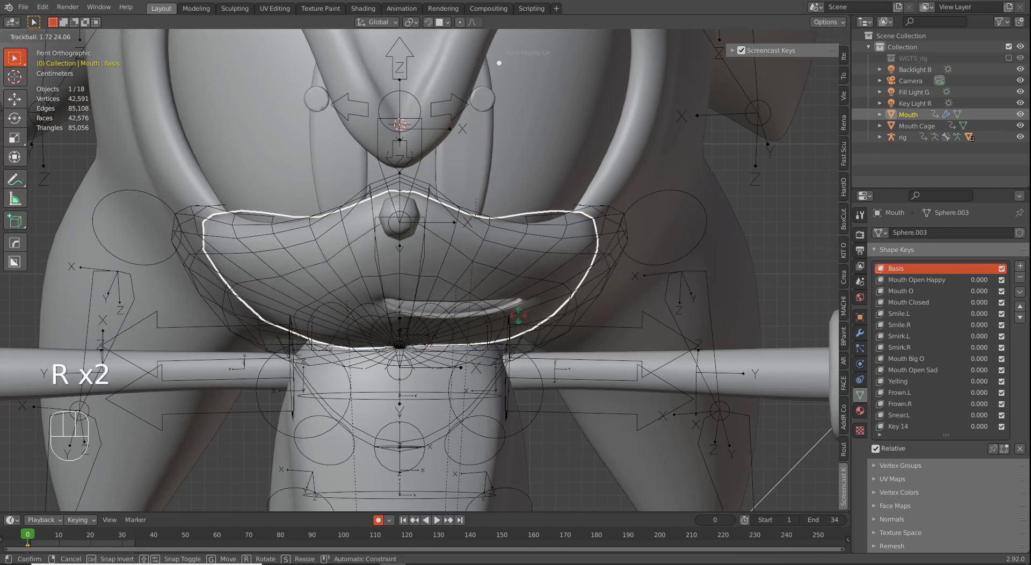
key(r)
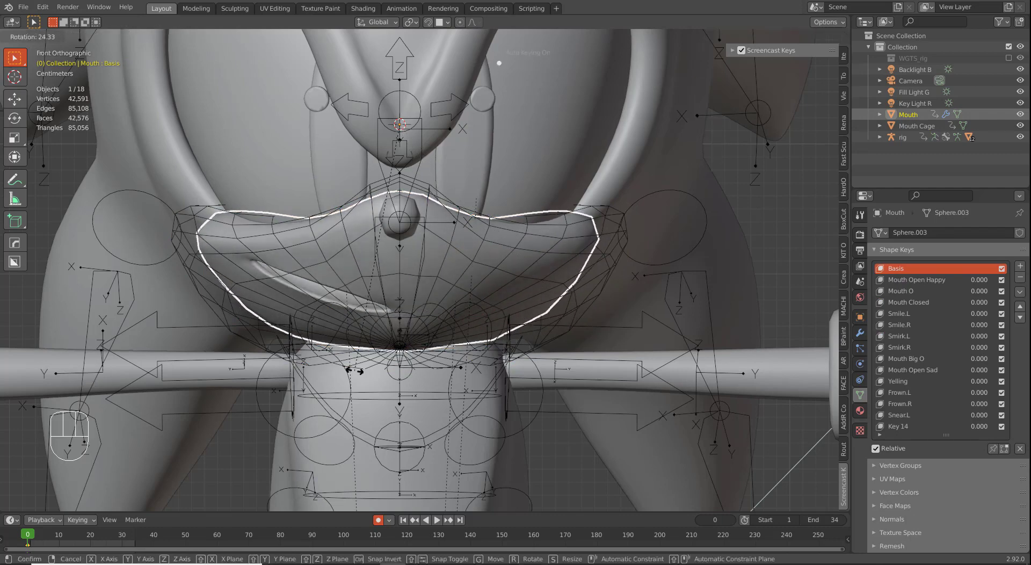
right_click(438, 367)
scroll(480, 374, down, 2)
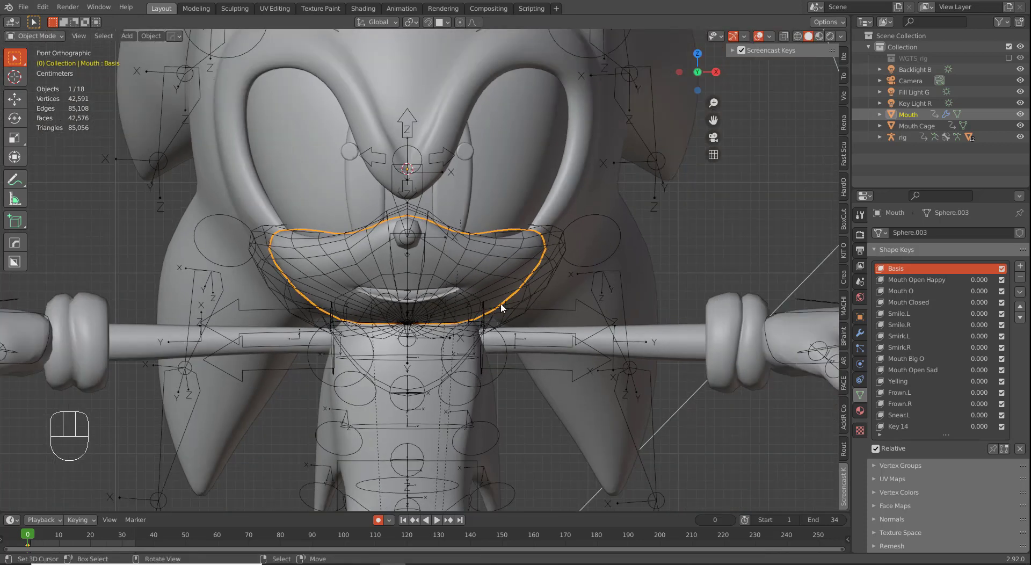
scroll(494, 226, up, 2)
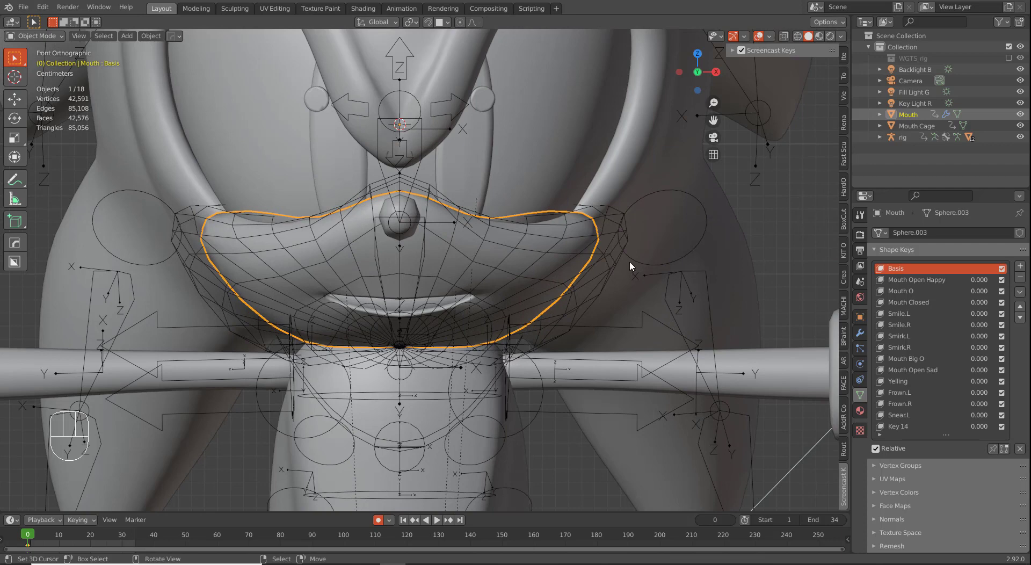
scroll(541, 308, down, 2)
scroll(556, 278, up, 2)
right_click(598, 255)
right_click(580, 262)
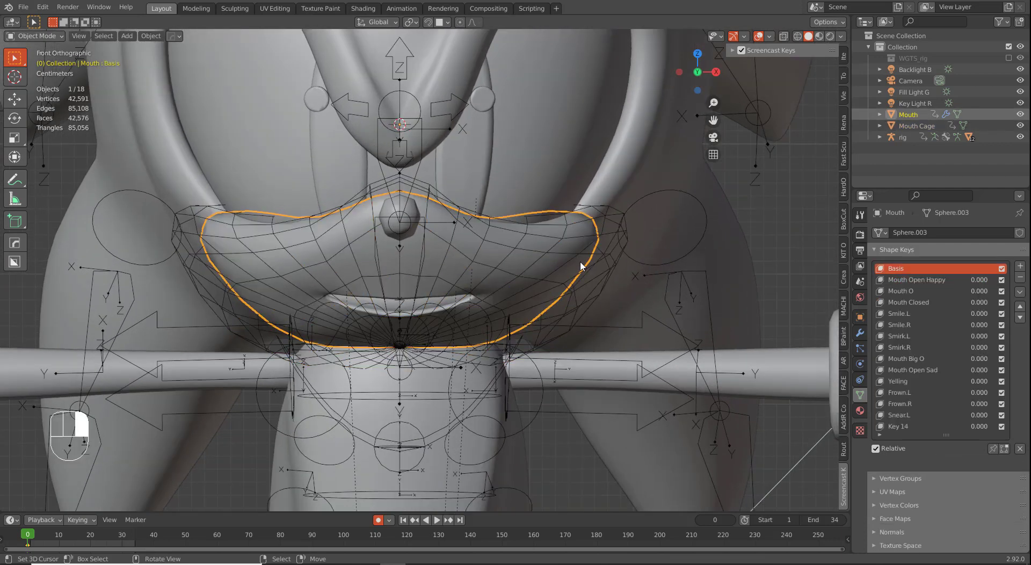
right_click(610, 261)
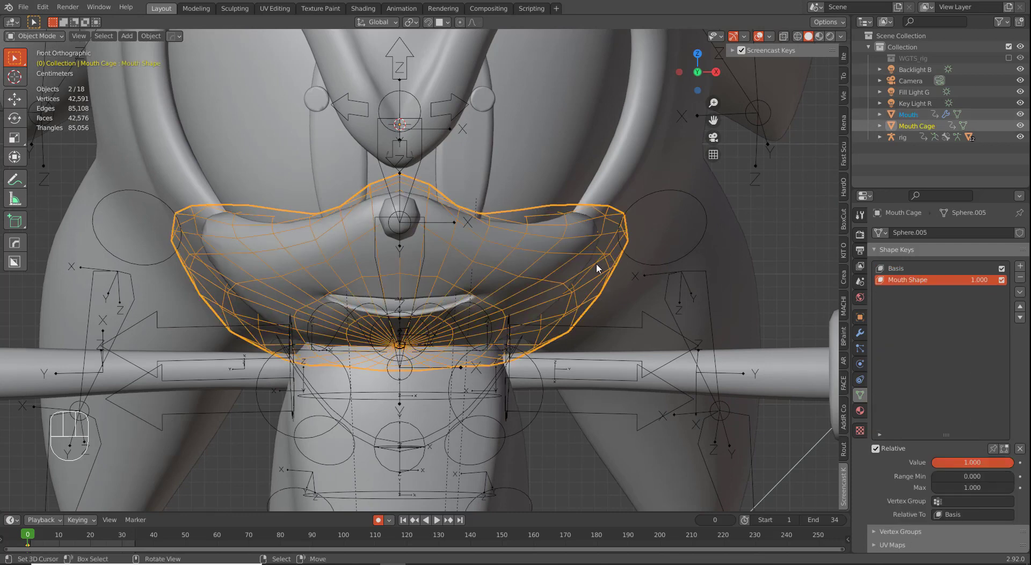
Step: Select the Mouth, then add the Mouth Cage to the selection
right_click(586, 265)
middle_drag(557, 247, 580, 303)
shift+right_click(598, 252)
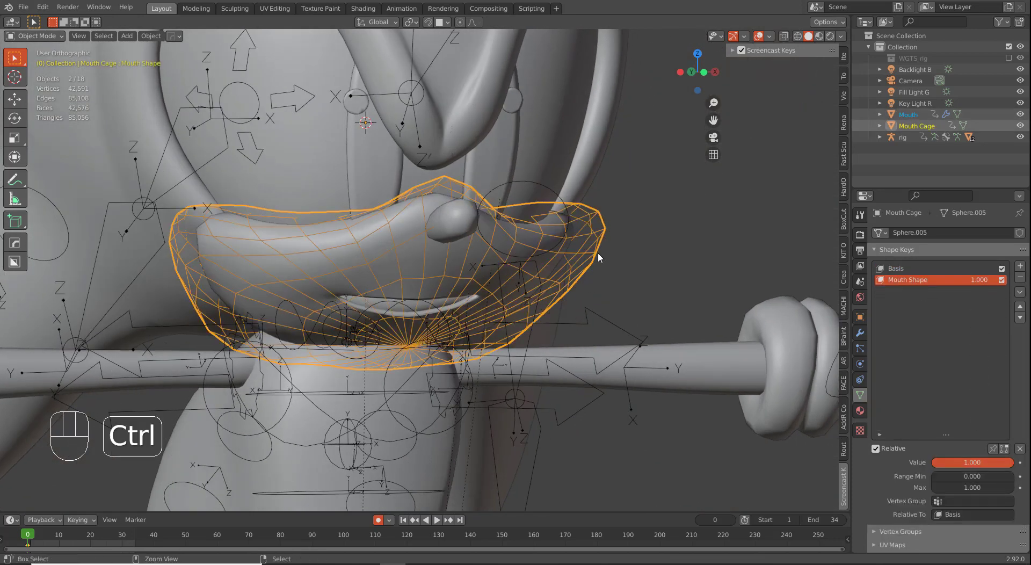
key(g)
right_click(635, 286)
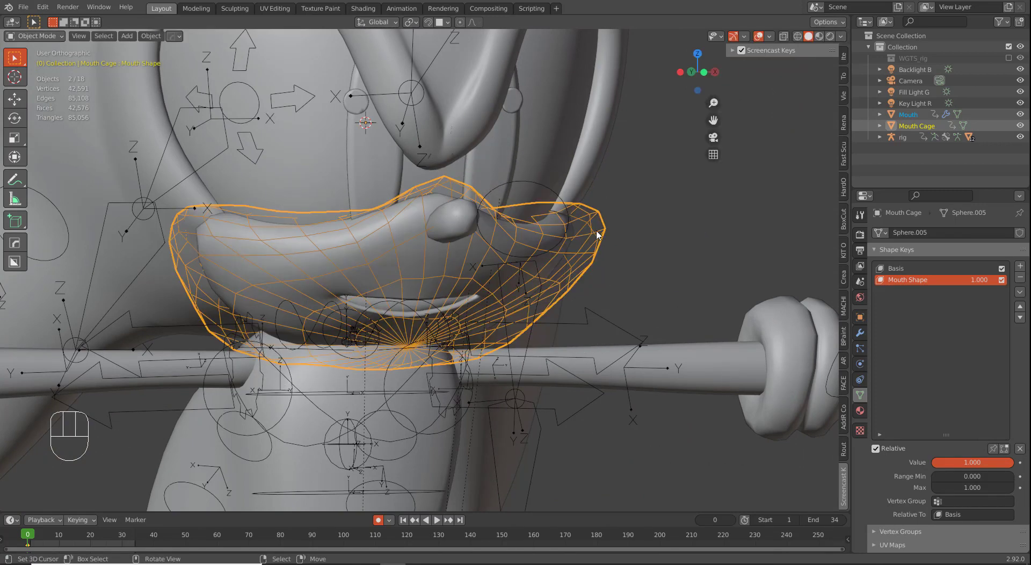
Step: Parent the Mouth to the Mouth Cage with Object (Without Inverse) and test the move
key(ctrl+p)
key(Down)
key(Down)
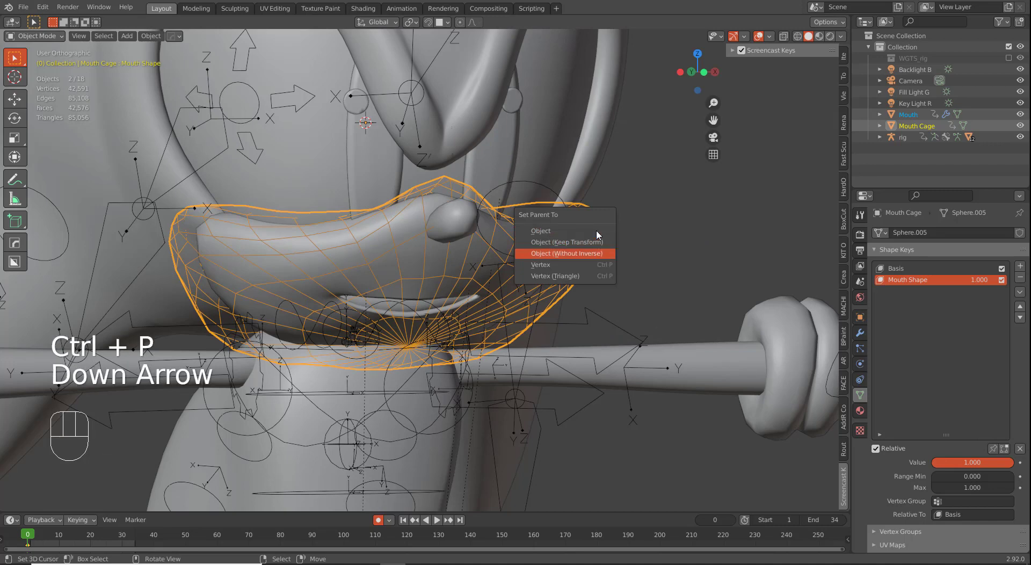
click(597, 234)
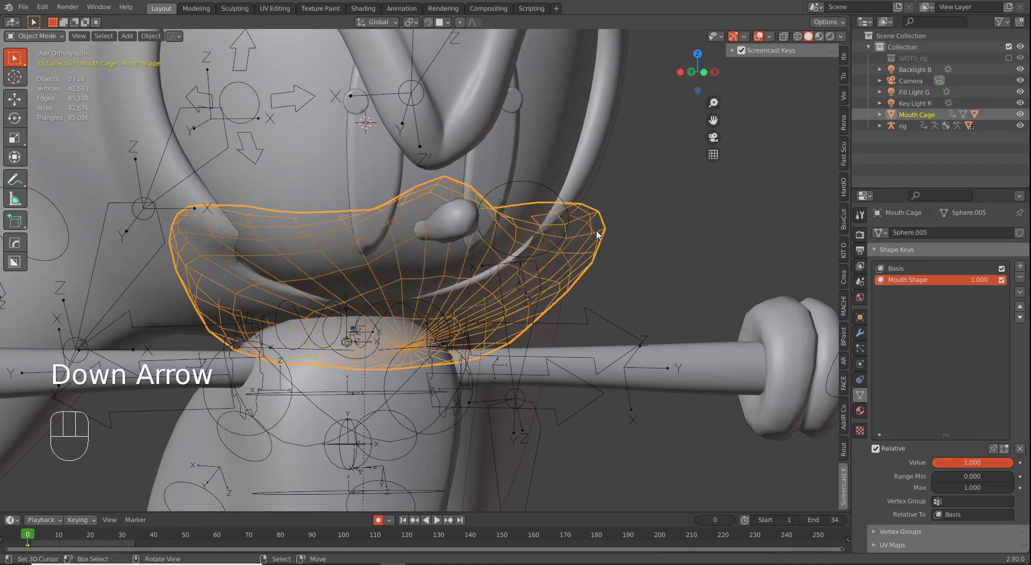
key(ctrl+z)
key(ctrl+p)
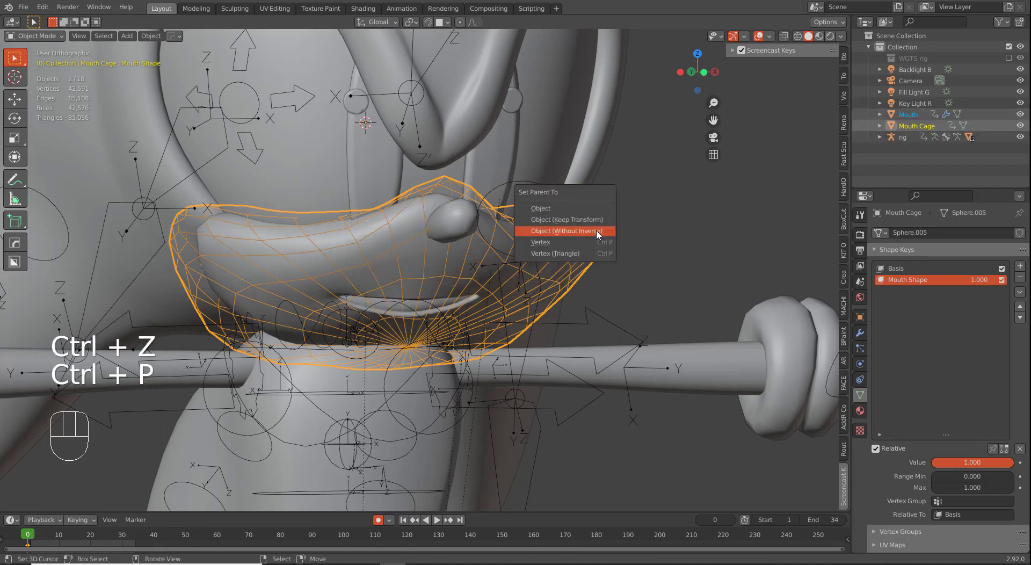
click(597, 234)
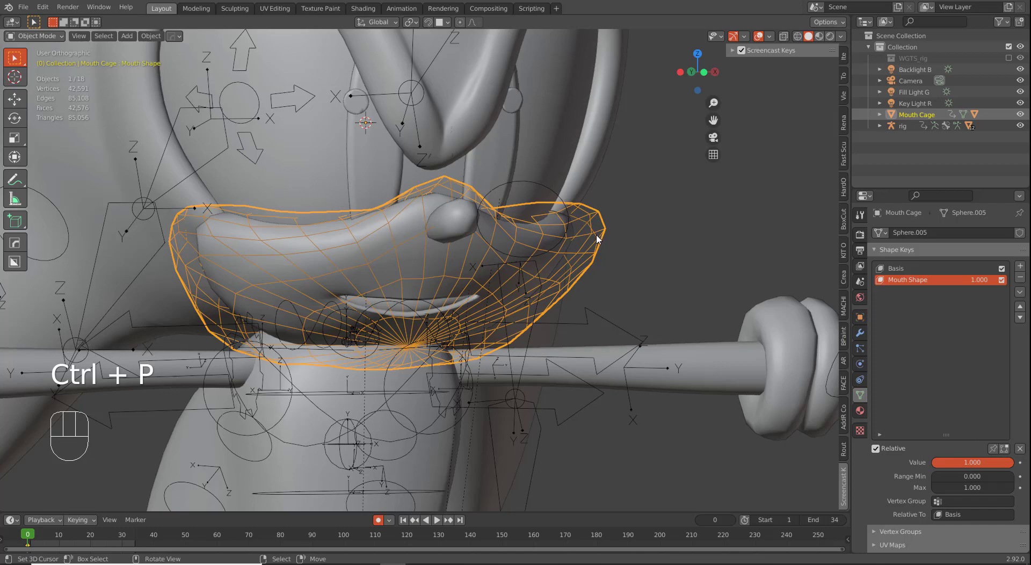
key(g)
right_click(587, 301)
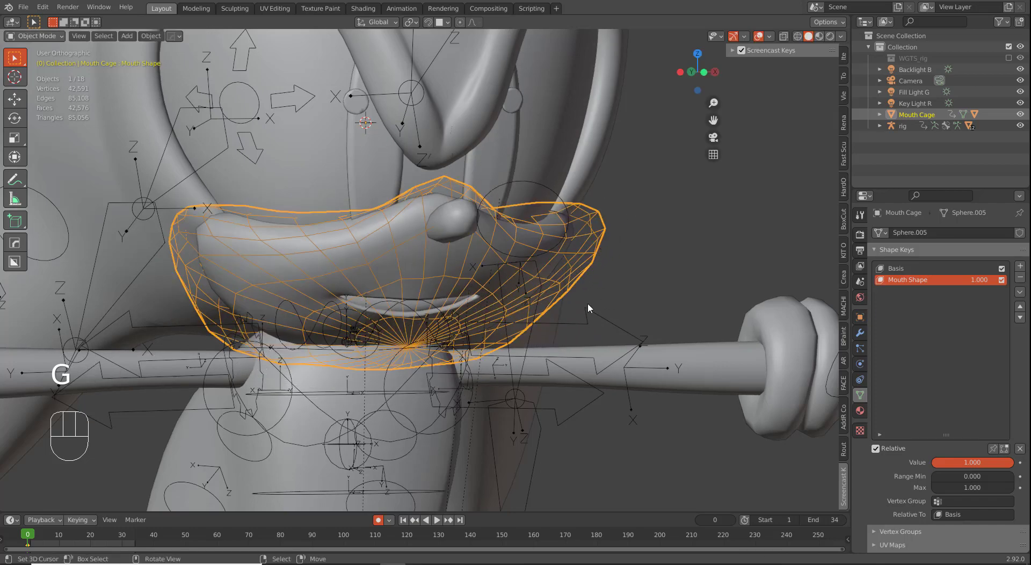
middle_drag(588, 302, 517, 295)
Step: Add a Sphere Empty and scale it down around the muzzle
key(ctrl+Tab)
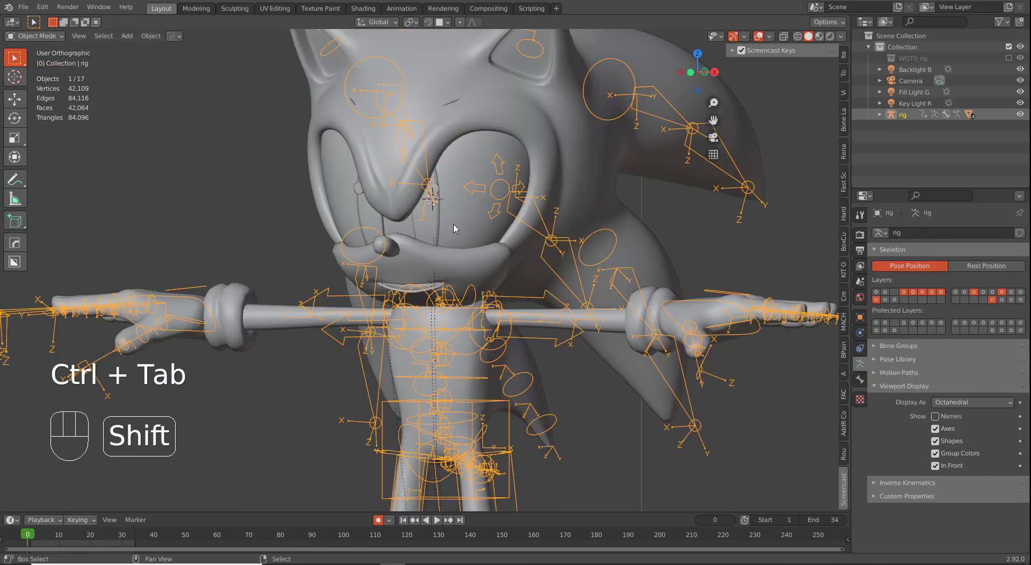
key(shift+a)
mouse_move(436, 224)
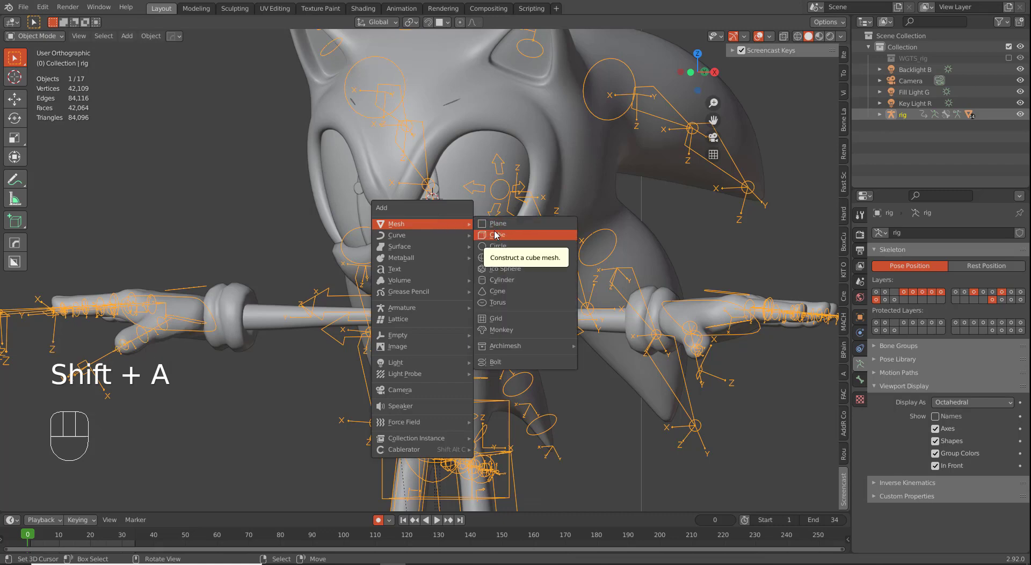
mouse_move(418, 336)
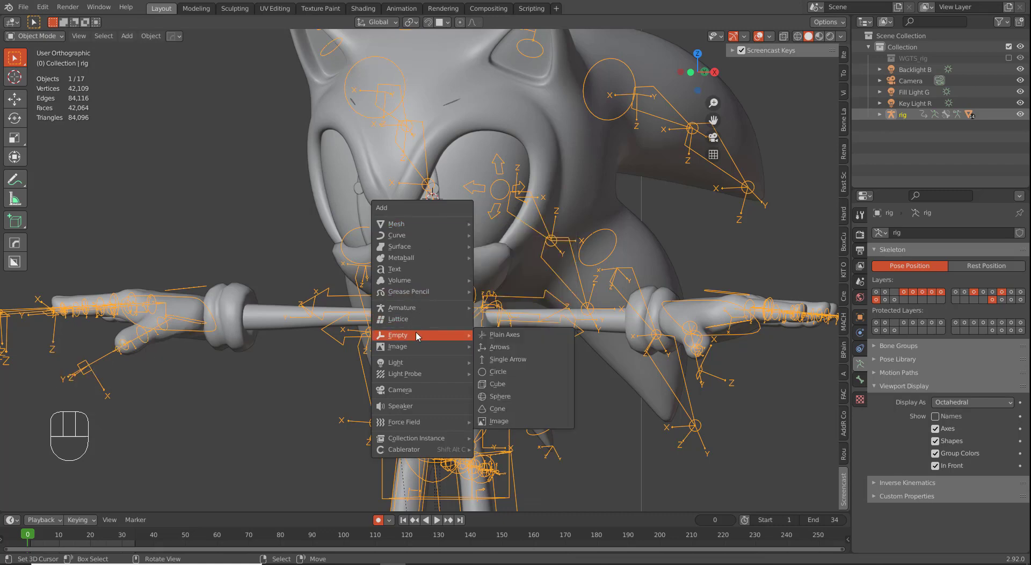
click(503, 397)
key(s)
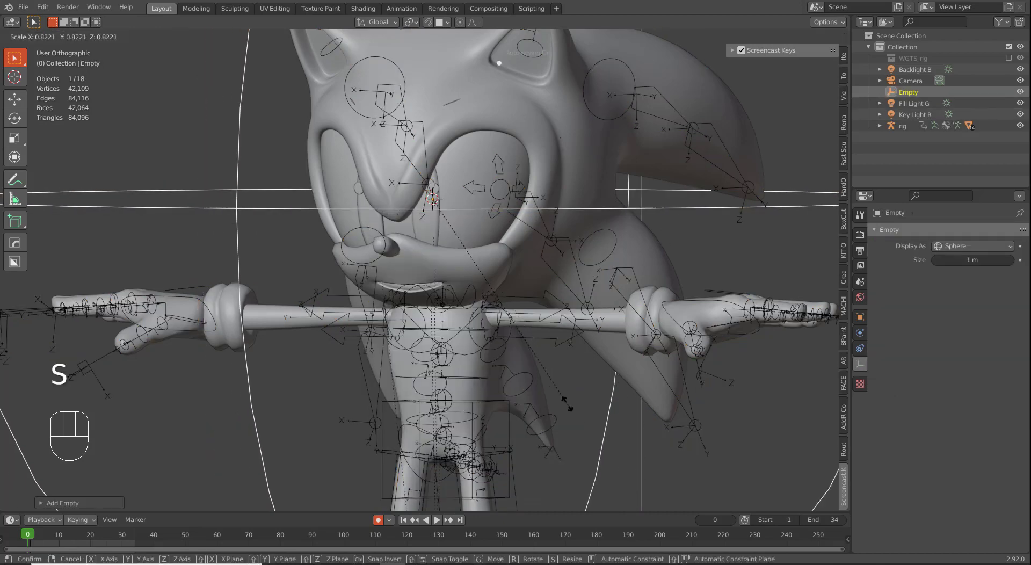
click(452, 249)
Step: Orbit to a three-quarter view of the face and add the Mouth to the selection
scroll(449, 327, up, 3)
middle_drag(423, 297, 432, 237)
scroll(416, 250, down, 3)
scroll(410, 305, up, 3)
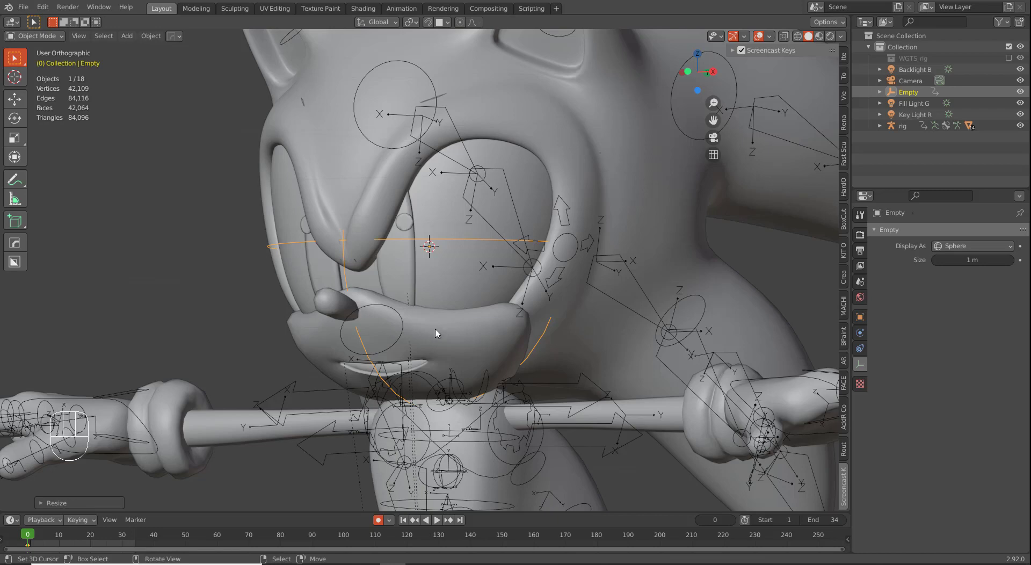
middle_drag(468, 325, 443, 276)
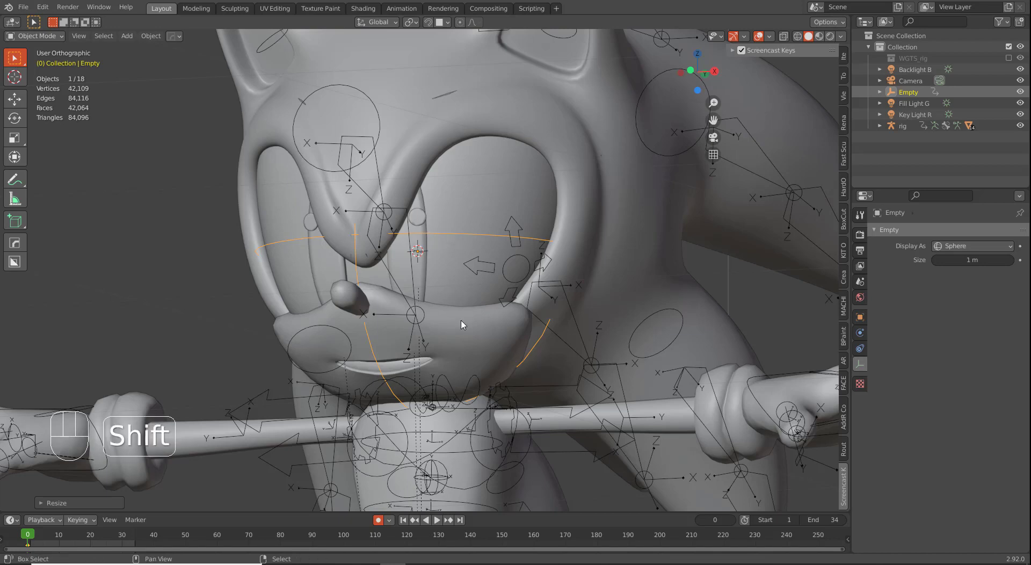
shift+click(453, 302)
key(ctrl+shift+c)
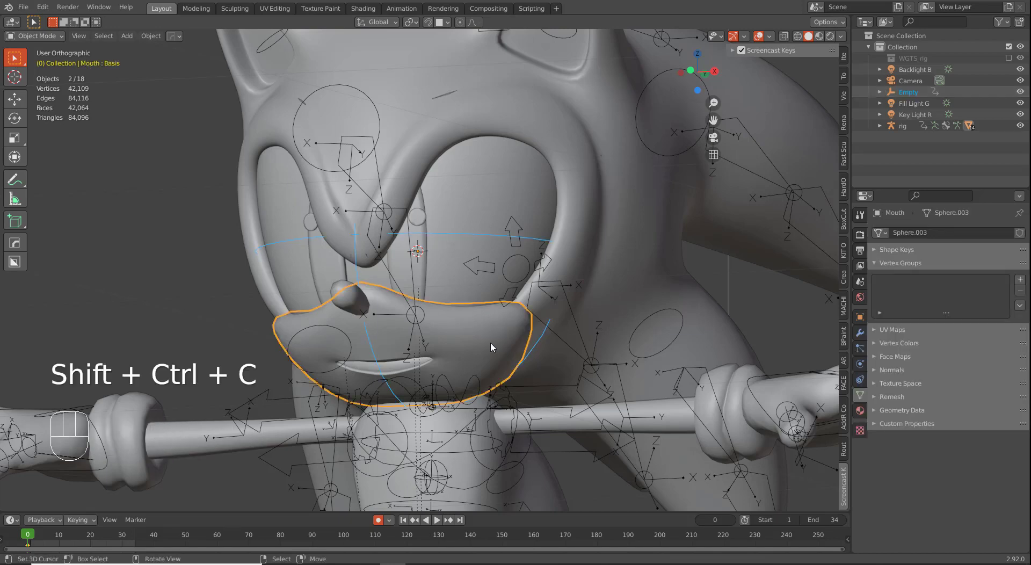
scroll(558, 393, up, 1)
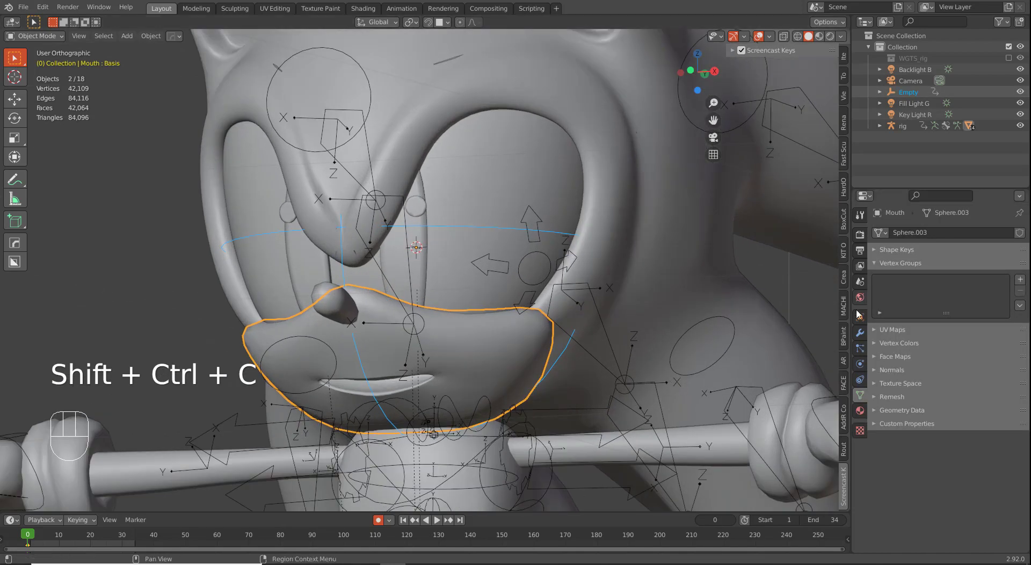
Step: Add a Copy Rotation constraint to the Mouth with the Empty as its target, then select the Empty
click(860, 332)
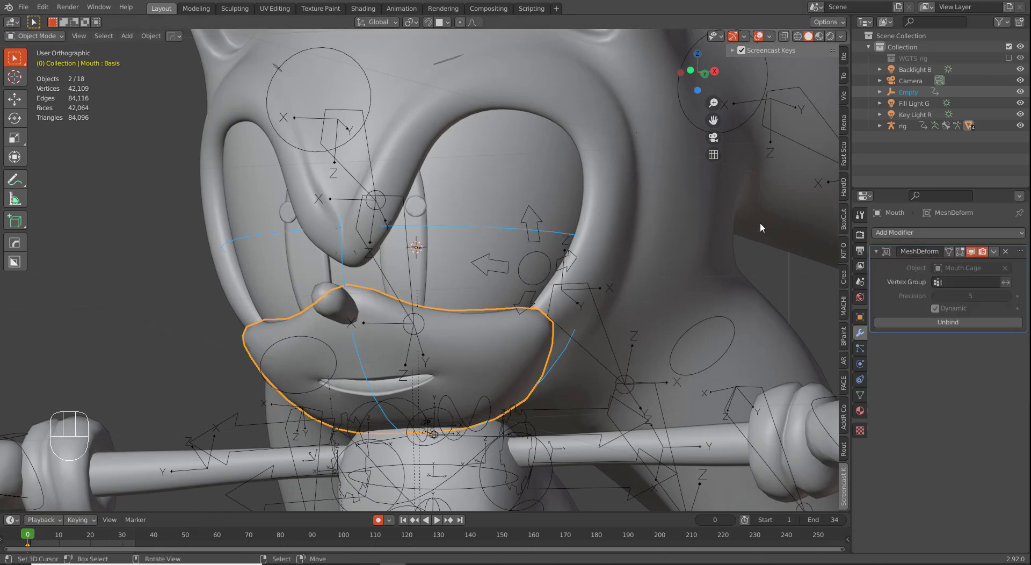
click(907, 232)
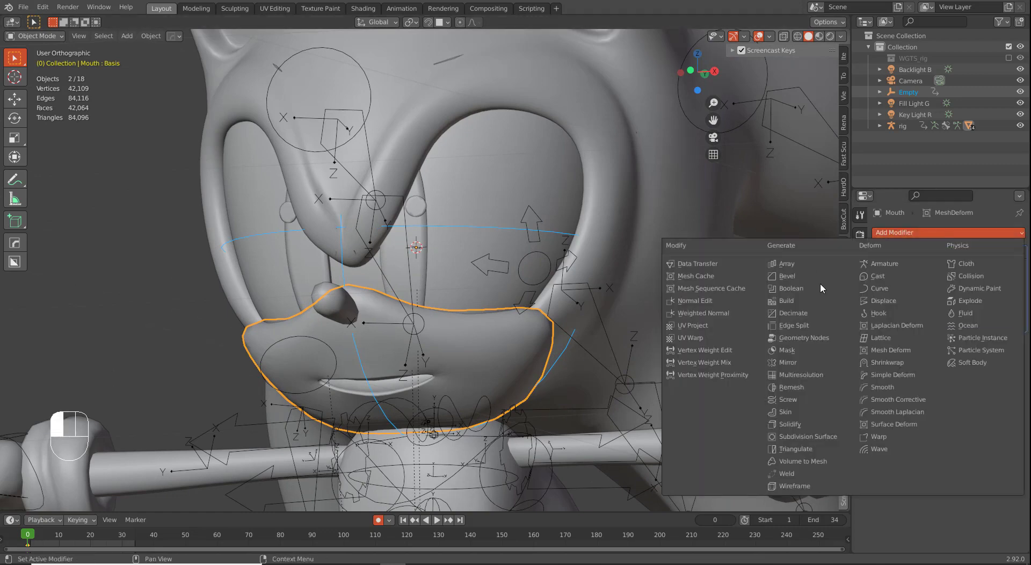
click(813, 363)
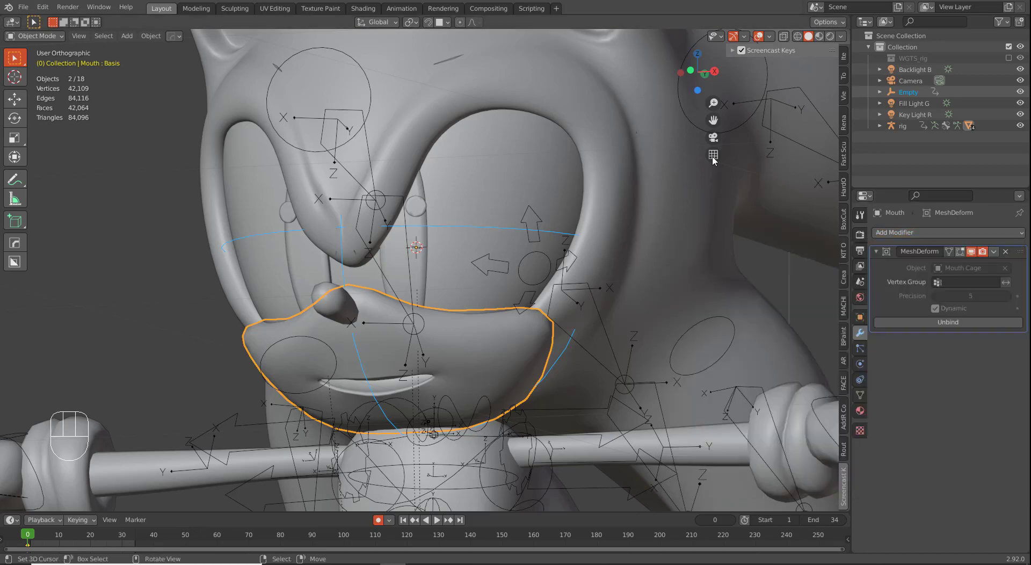
click(859, 317)
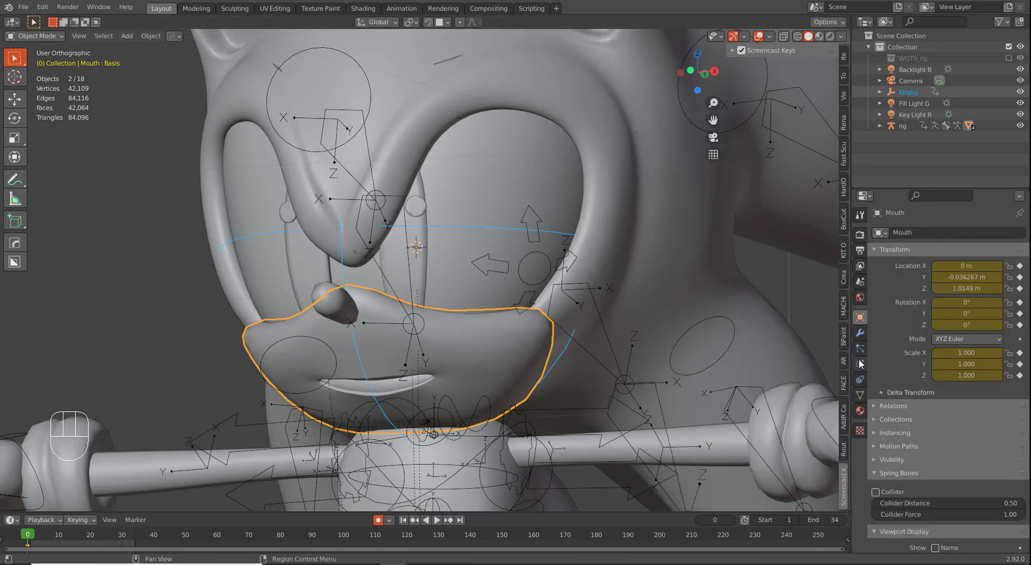
click(859, 379)
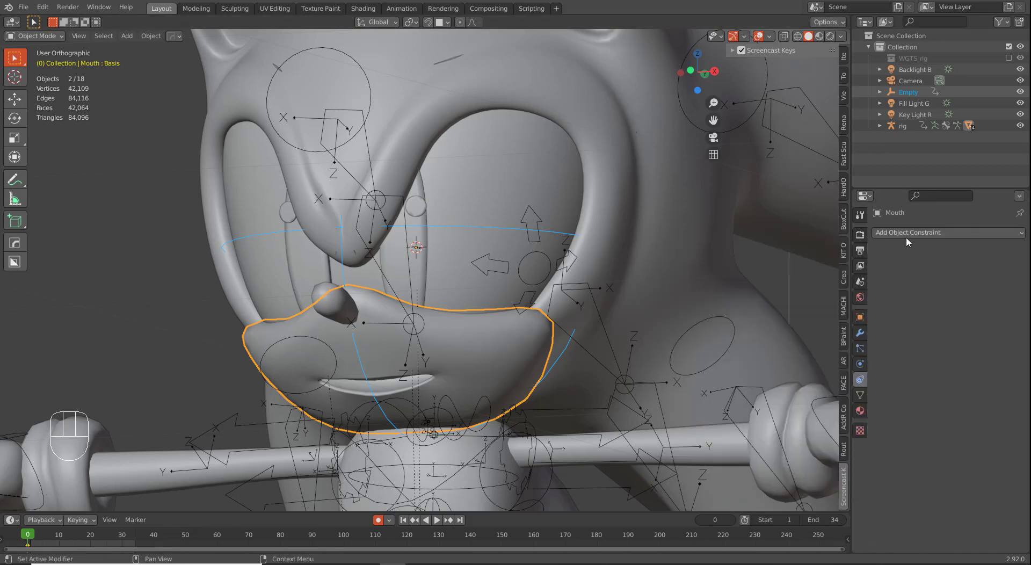
click(907, 239)
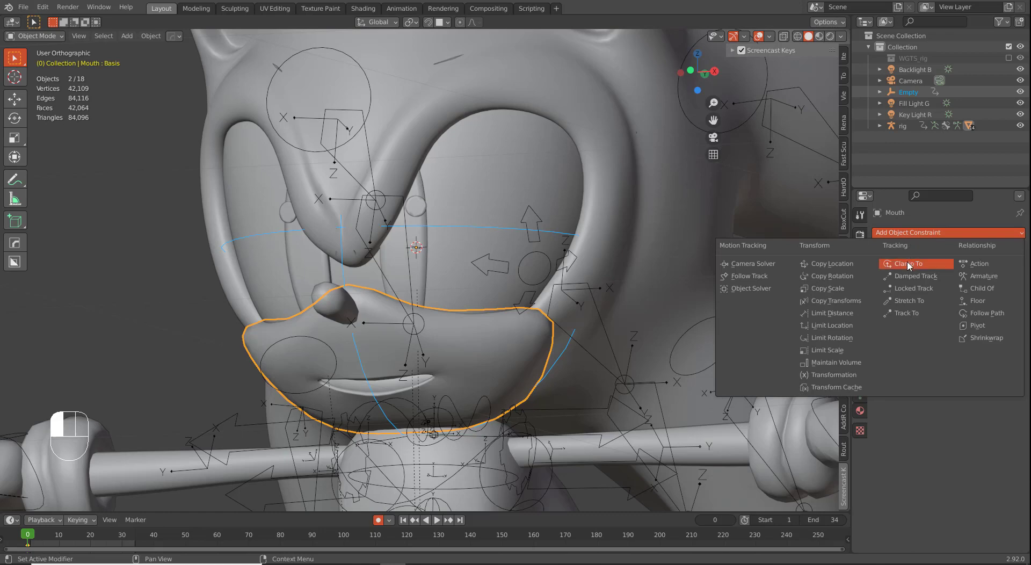
click(867, 277)
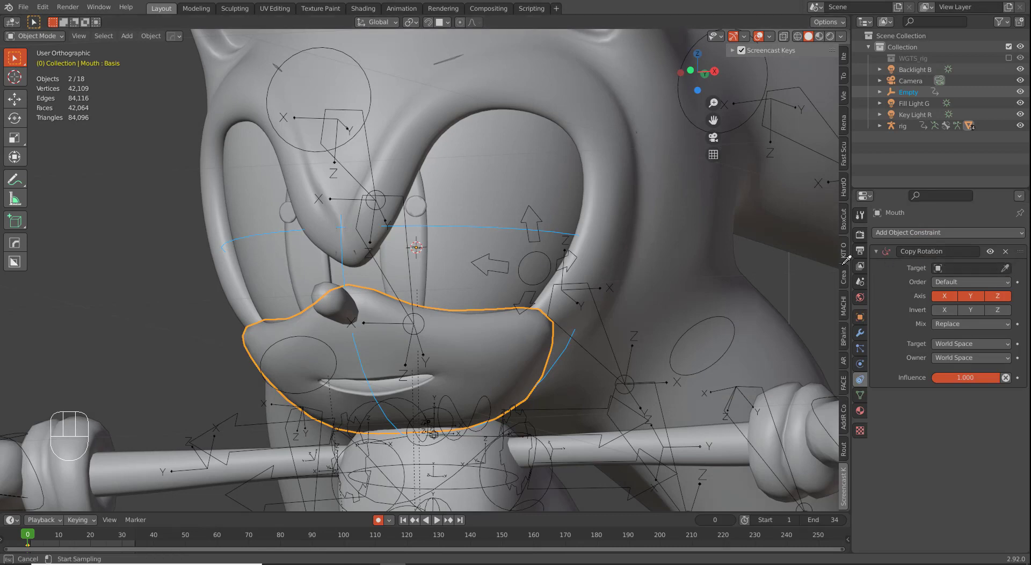
click(510, 228)
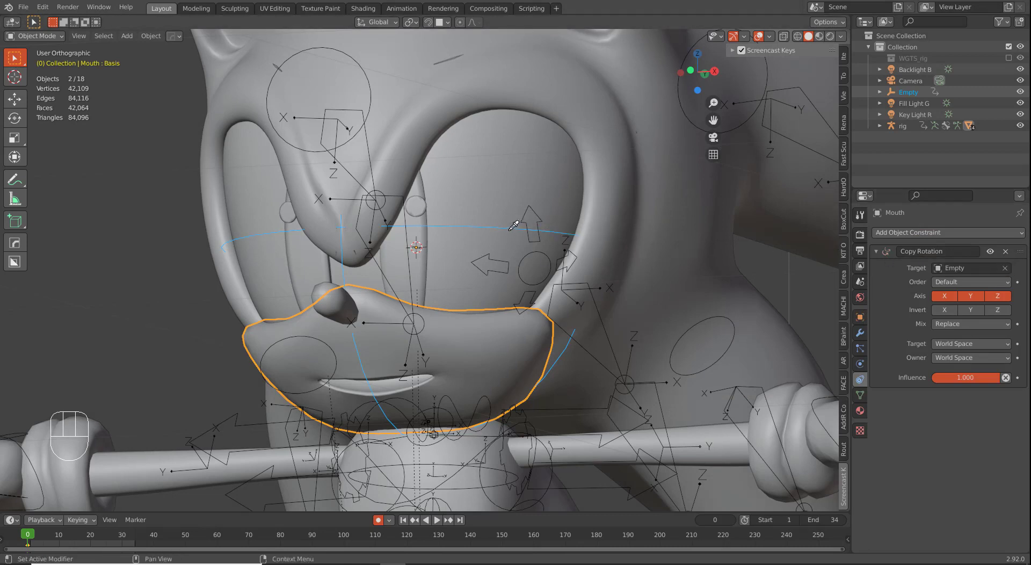
click(474, 231)
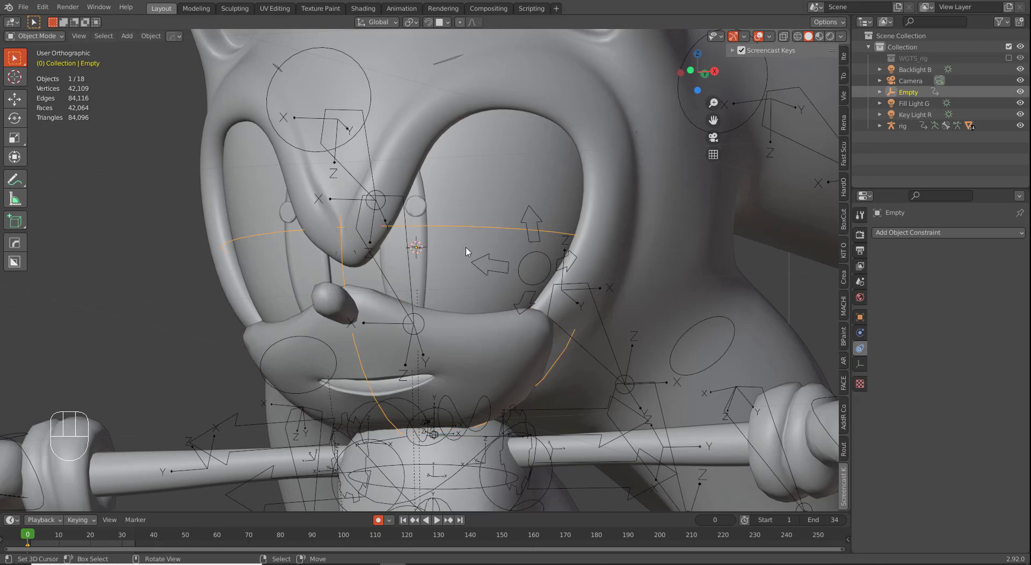
Step: Test-rotate the Empty, then reselect it and clear its rotation with Alt+R
key(r)
key(r)
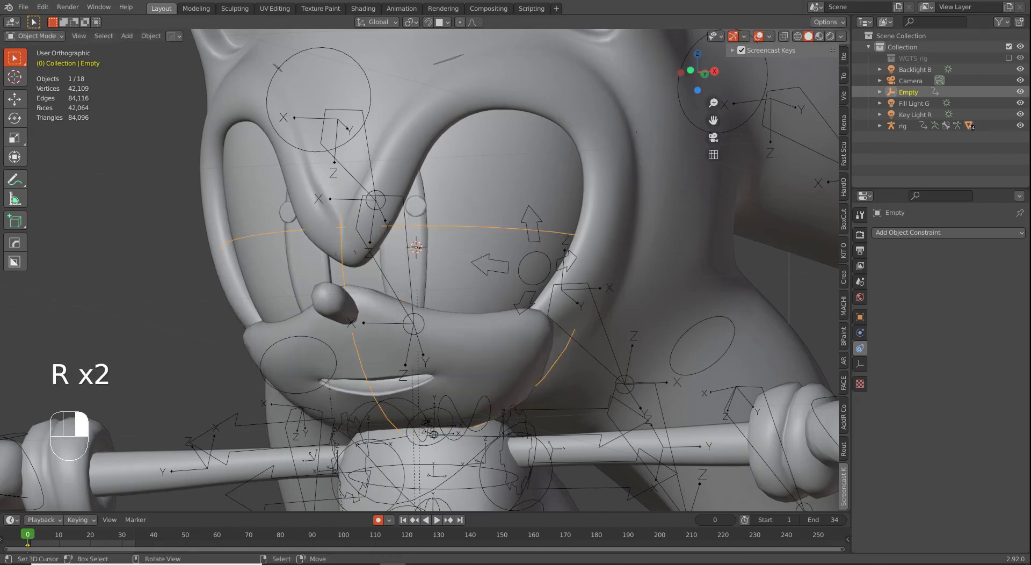
key(r)
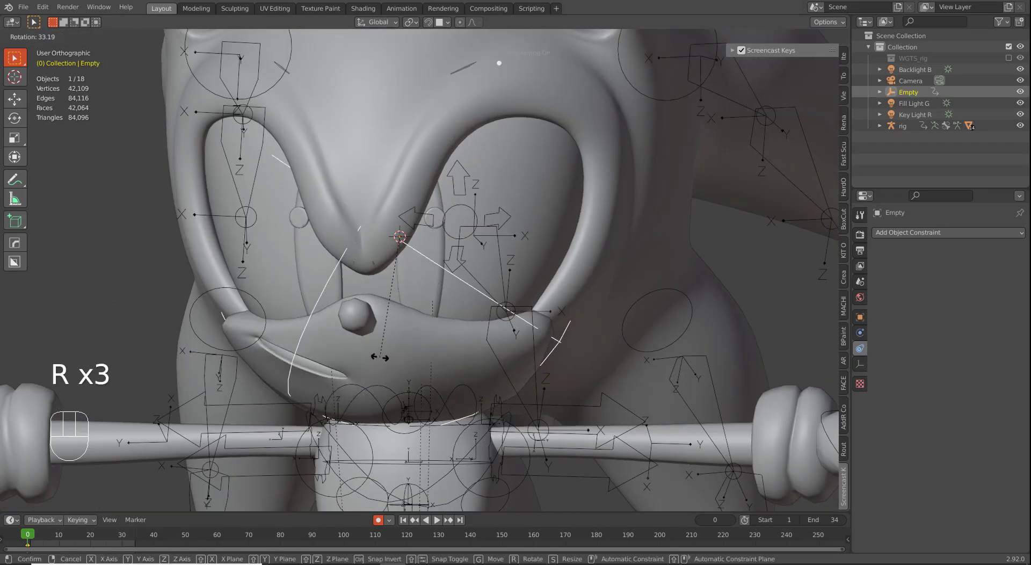
click(460, 339)
click(460, 340)
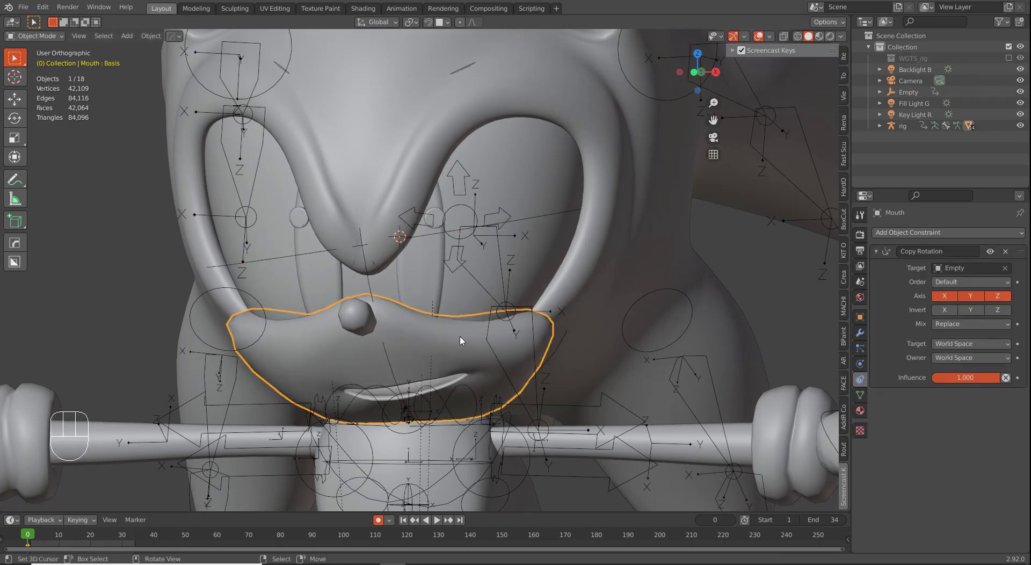
click(442, 239)
click(442, 238)
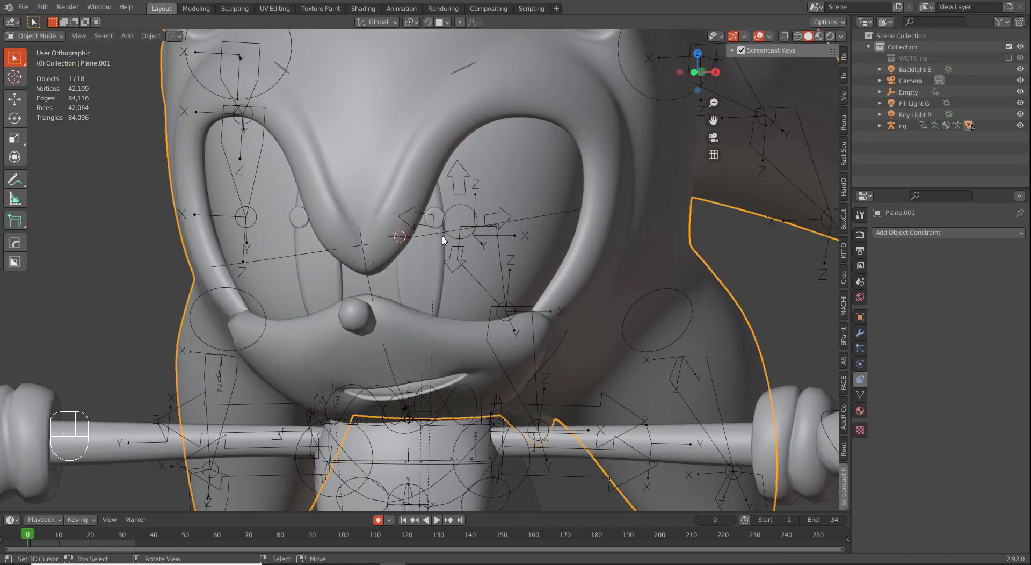
click(442, 237)
key(alt+r)
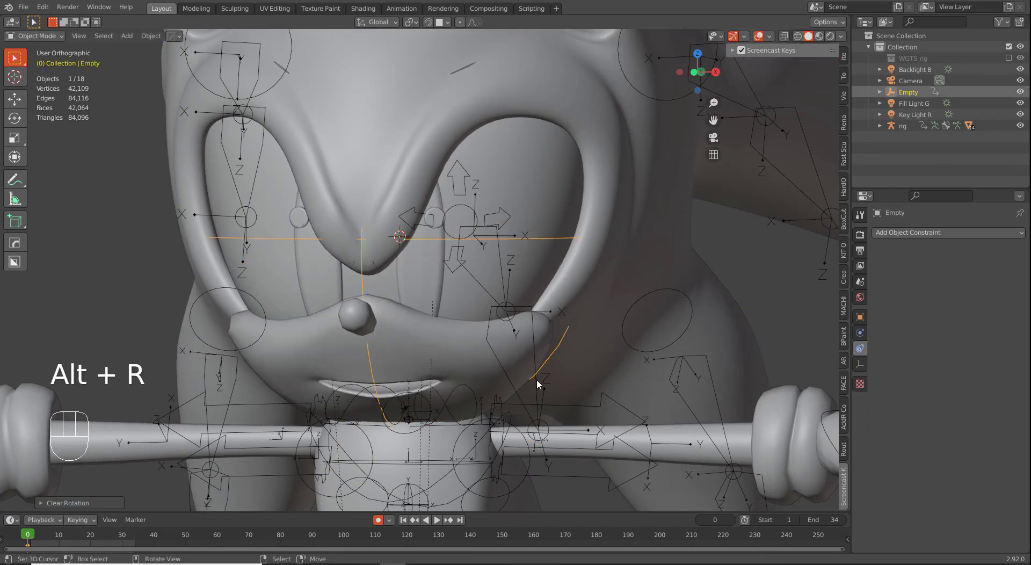
Step: Select the Mouth mesh and enter Edit Mode on its Smile.L shape key
click(425, 345)
key(r)
key(r)
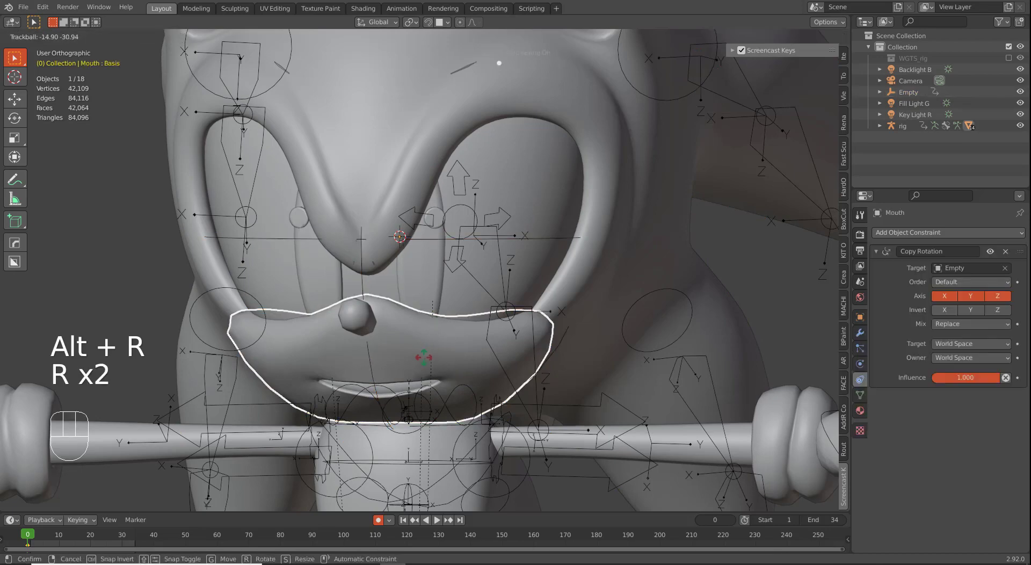
right_click(404, 339)
scroll(466, 210, down, 5)
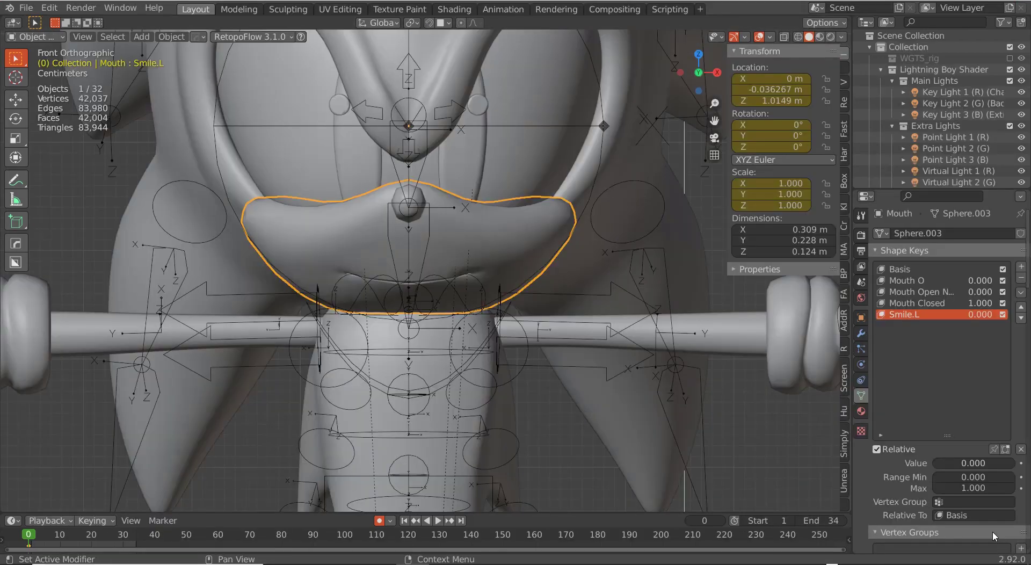
scroll(446, 215, up, 3)
key(Tab)
scroll(537, 301, up, 8)
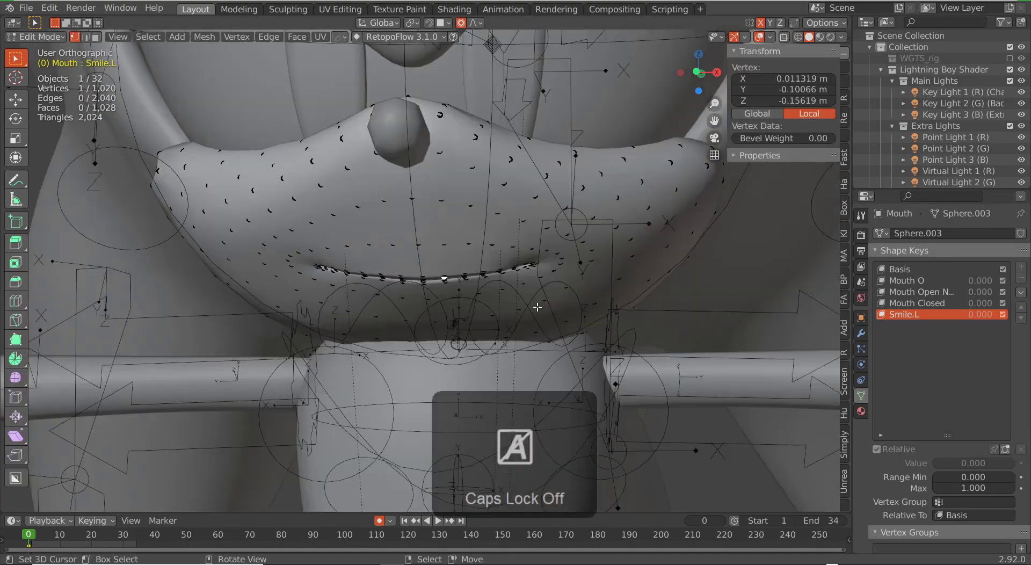
Step: Pull and rotate Smile.L's lip vertex with proportional falloff to start curving it upward
key(g)
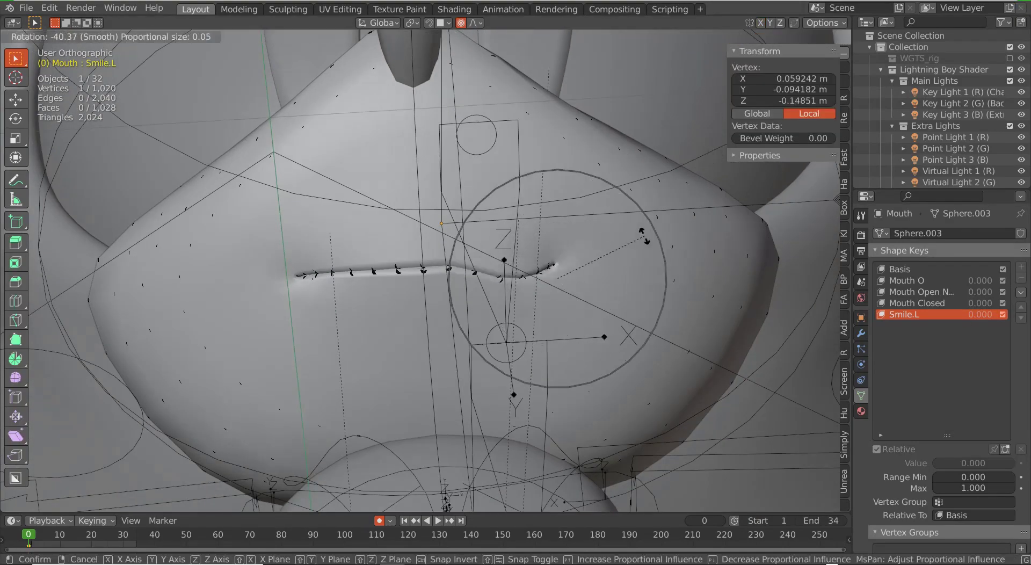
click(425, 276)
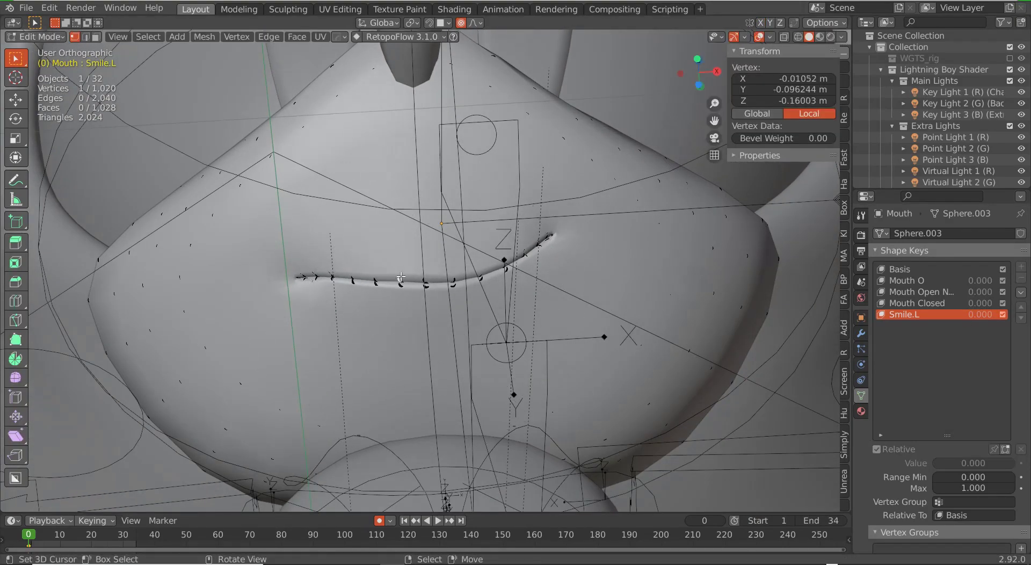
key(r)
click(369, 326)
key(g)
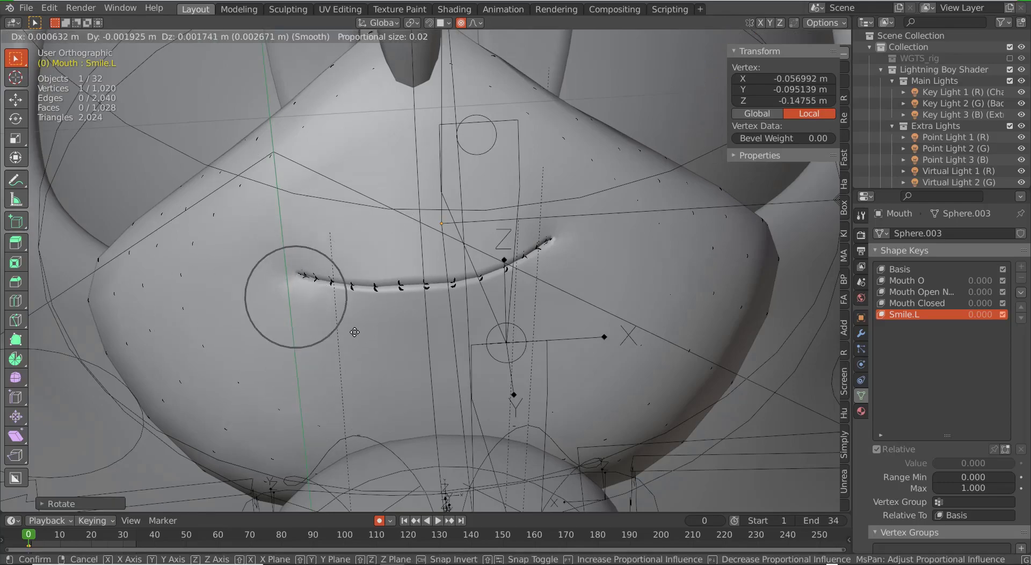
click(448, 259)
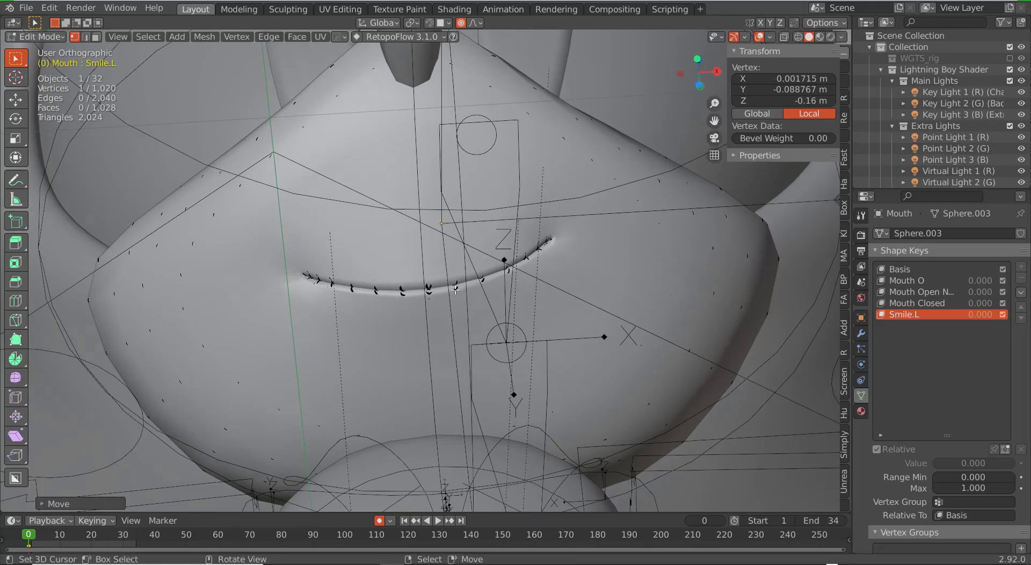
Step: Lift the mouth-corner vertex and the lip edge loop into an upward smile curve
right_click(556, 259)
middle_drag(505, 231, 523, 326)
key(g)
key(r)
click(569, 268)
key(g)
click(464, 279)
scroll(465, 279, down, 4)
scroll(499, 262, up, 4)
alt+right_click(428, 281)
key(g)
click(449, 292)
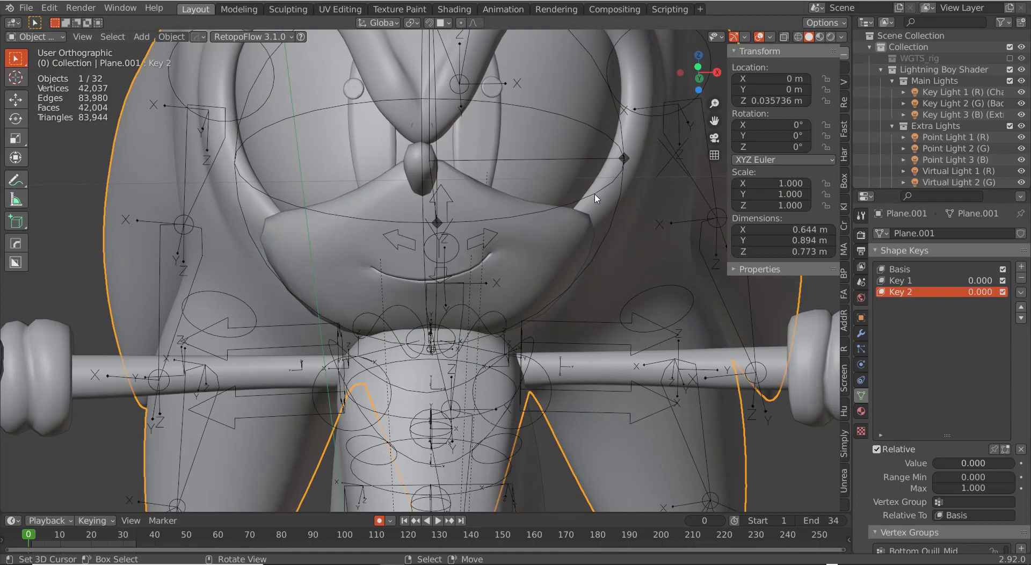
Step: Test the smile by rotating the Empty to about -19° and checking from the front view
key(r)
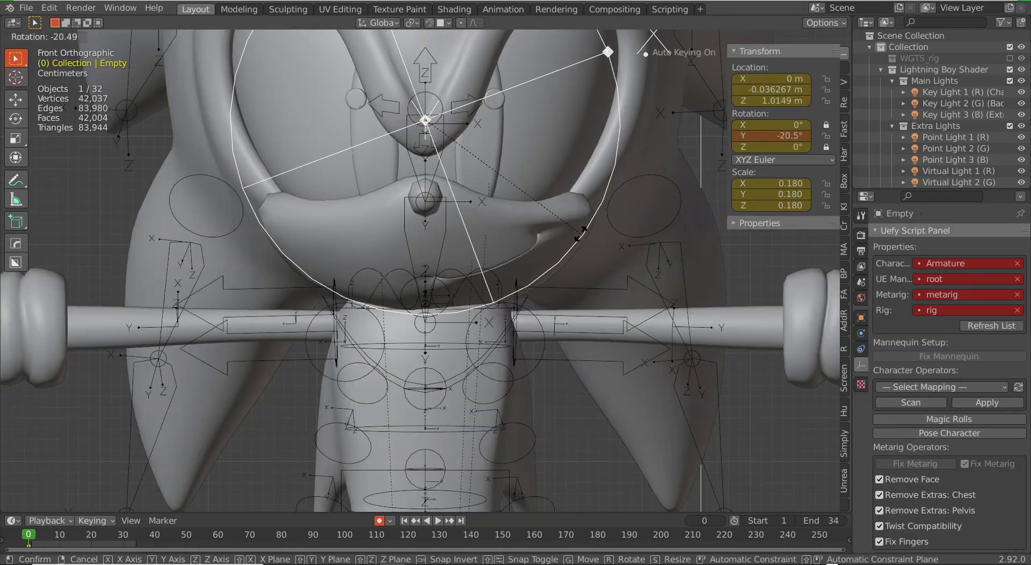
click(569, 243)
middle_drag(569, 243, 485, 263)
key(KP_1)
key(r)
click(547, 247)
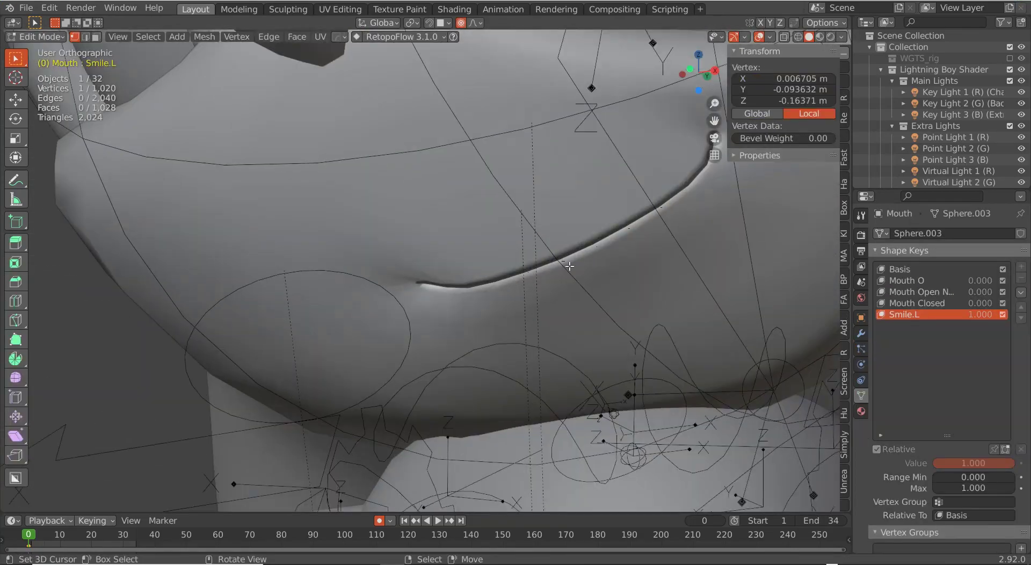
scroll(459, 277, down, 2)
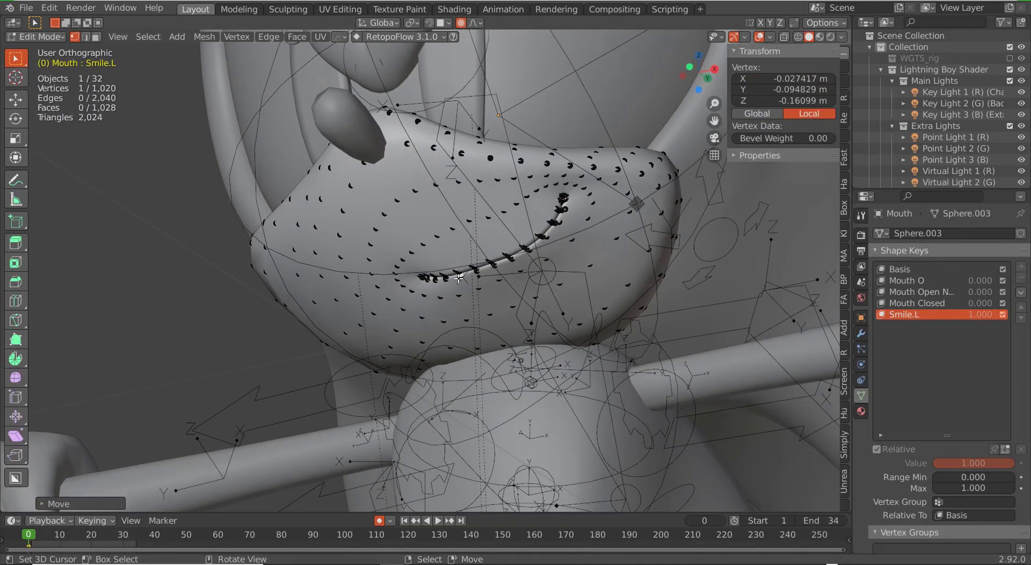
Step: Refine the mouth vertices with proportional moves, then clear the Empty's rotation to zero
middle_drag(459, 278, 481, 281)
key(g)
key(g)
middle_drag(550, 285, 528, 301)
click(533, 299)
right_click(467, 294)
key(Tab)
scroll(527, 301, down, 3)
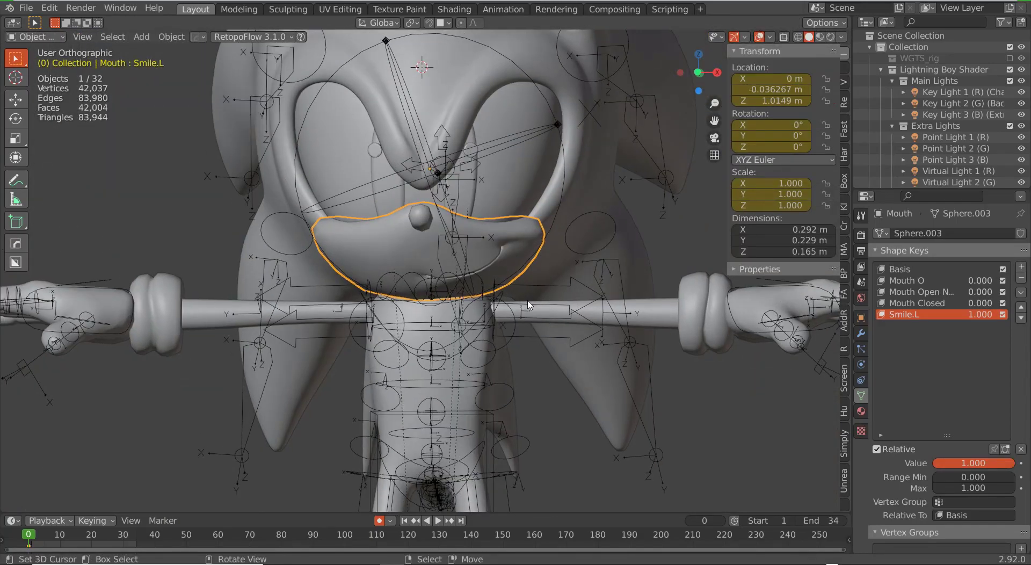
key(Tab)
scroll(518, 296, up, 5)
key(g)
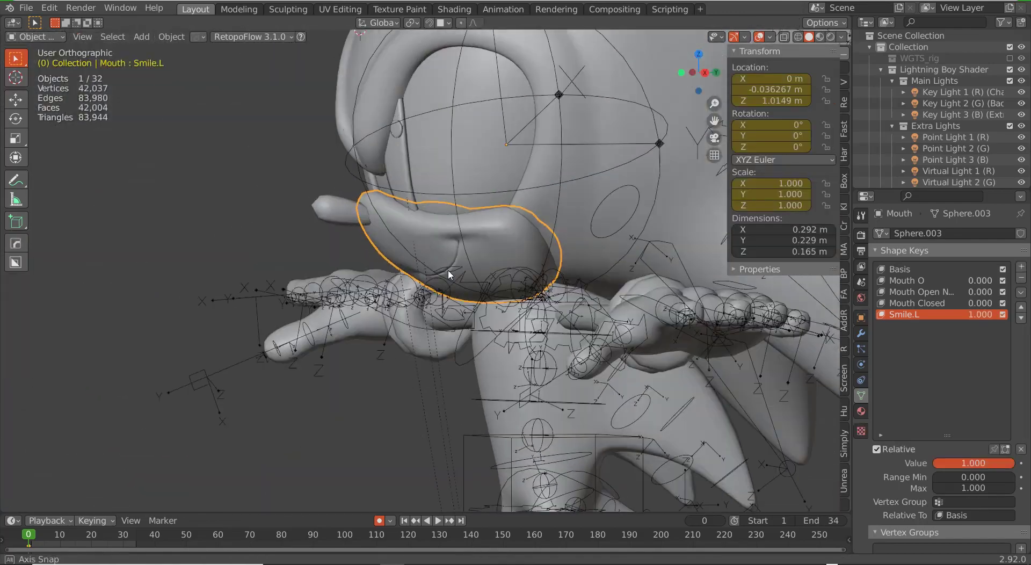
key(alt+r)
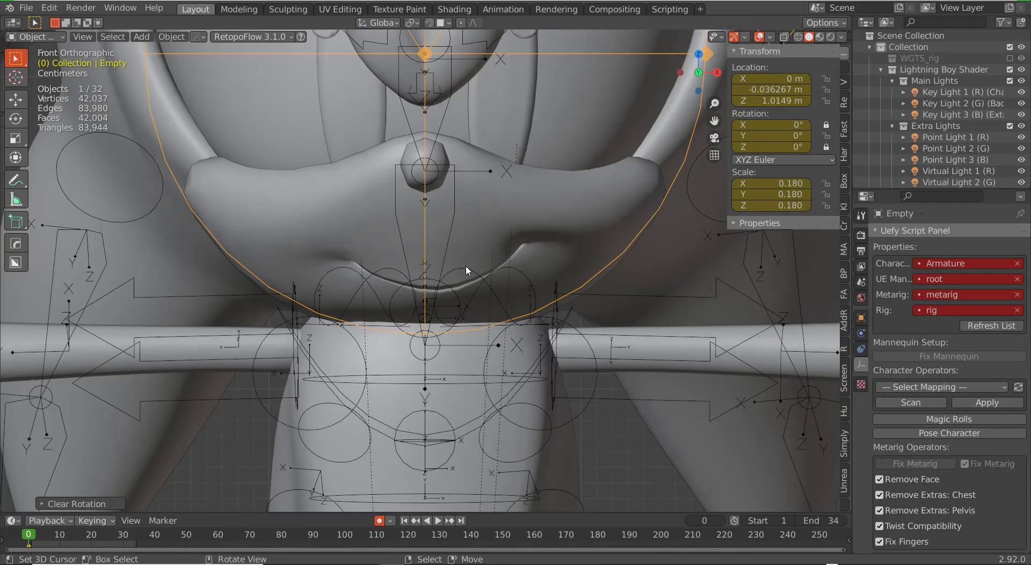
Step: On the Mouth mesh, build a new shape key from Smile.L and mirror it into Smile.R
click(521, 241)
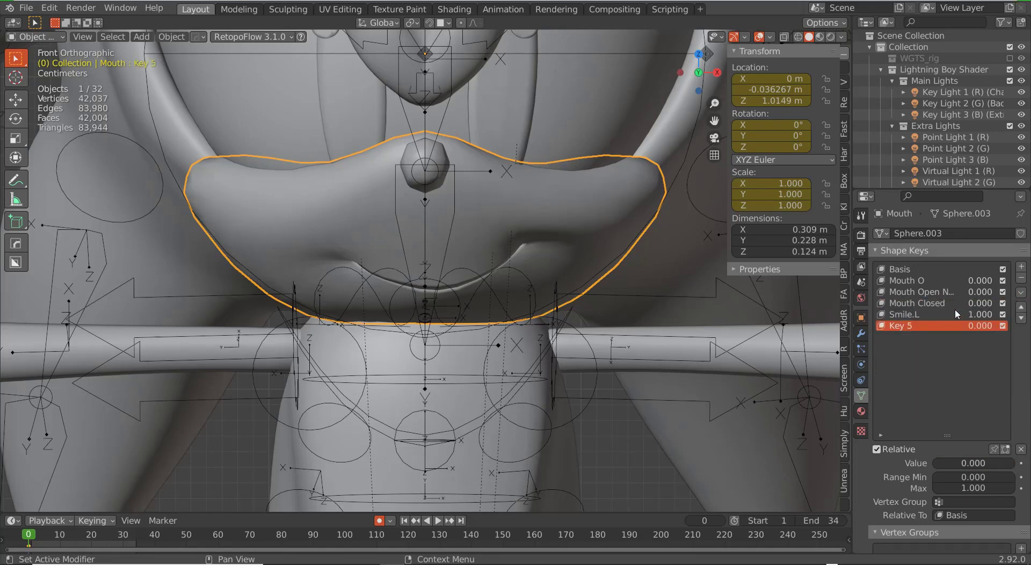
drag(979, 315, 1017, 326)
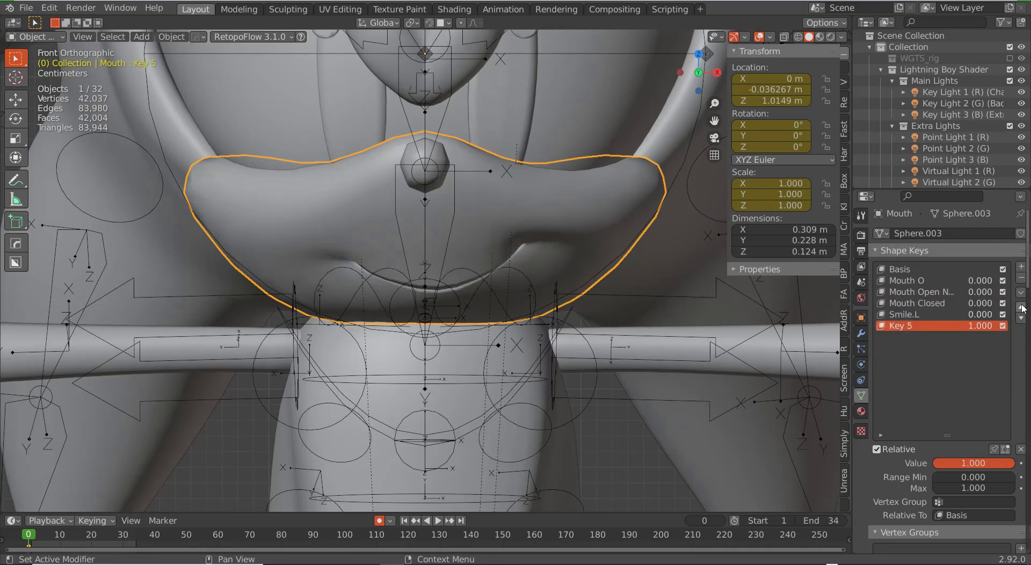
click(968, 330)
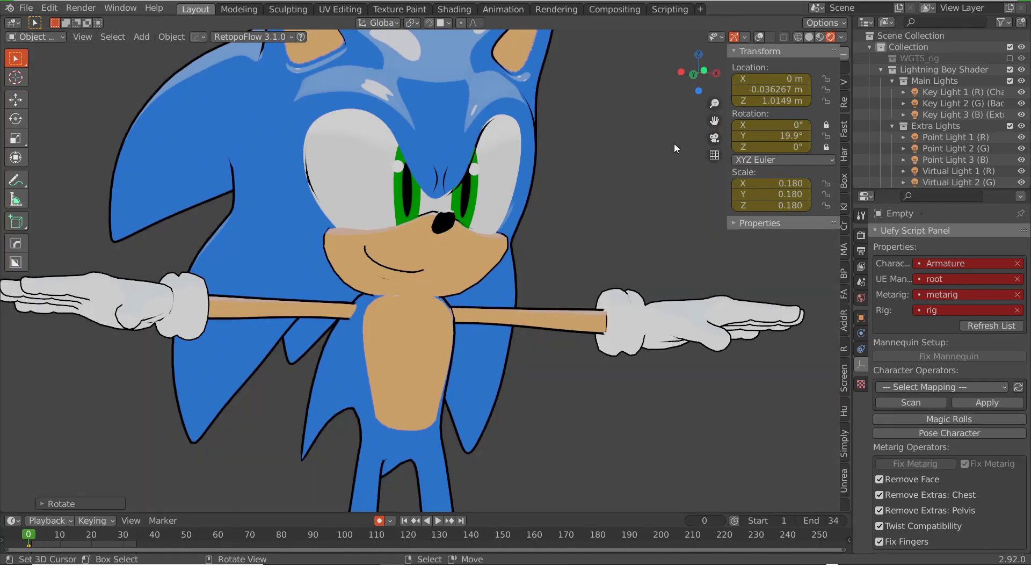
middle_drag(617, 238, 572, 272)
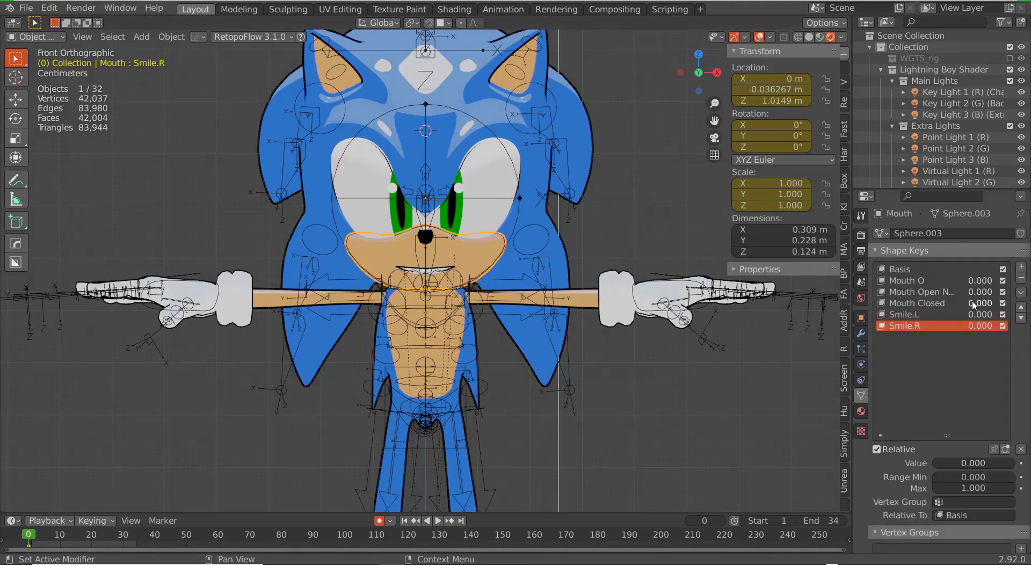
drag(972, 303, 1004, 303)
click(1021, 292)
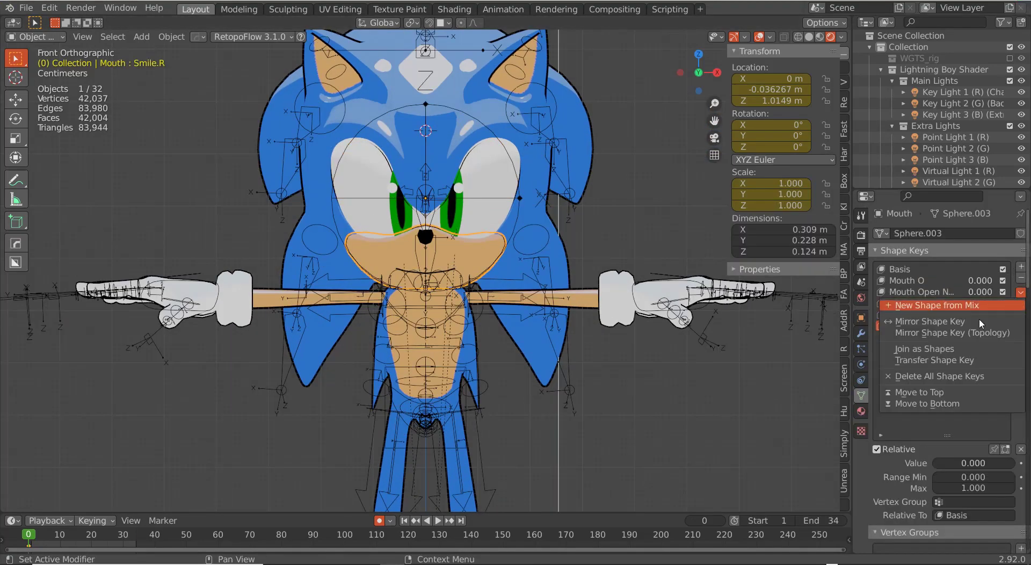
Step: Create Key 6 from the current mix, lower Mouth Closed, and set Key 6 to 1.000
click(940, 308)
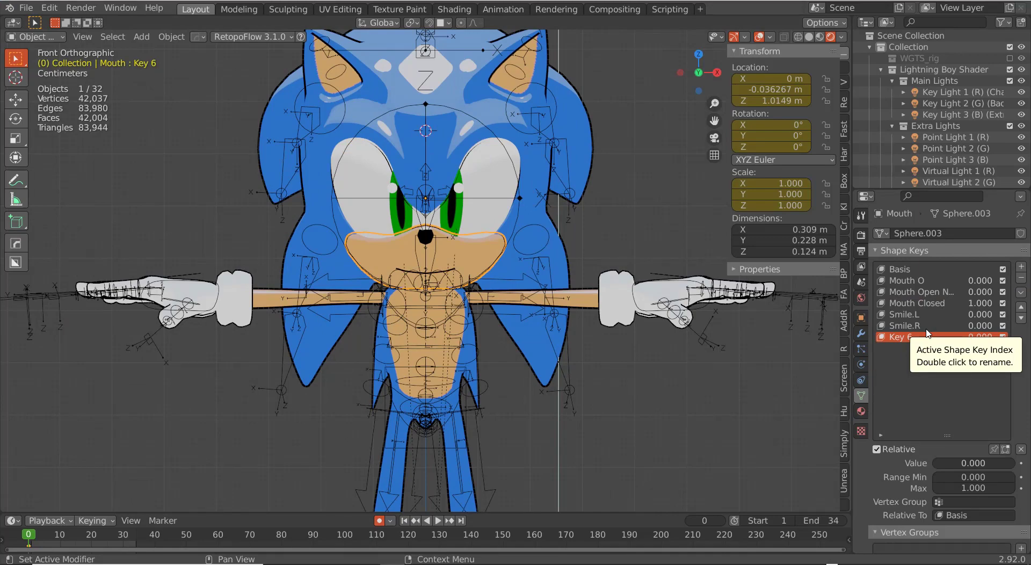
drag(979, 302, 964, 303)
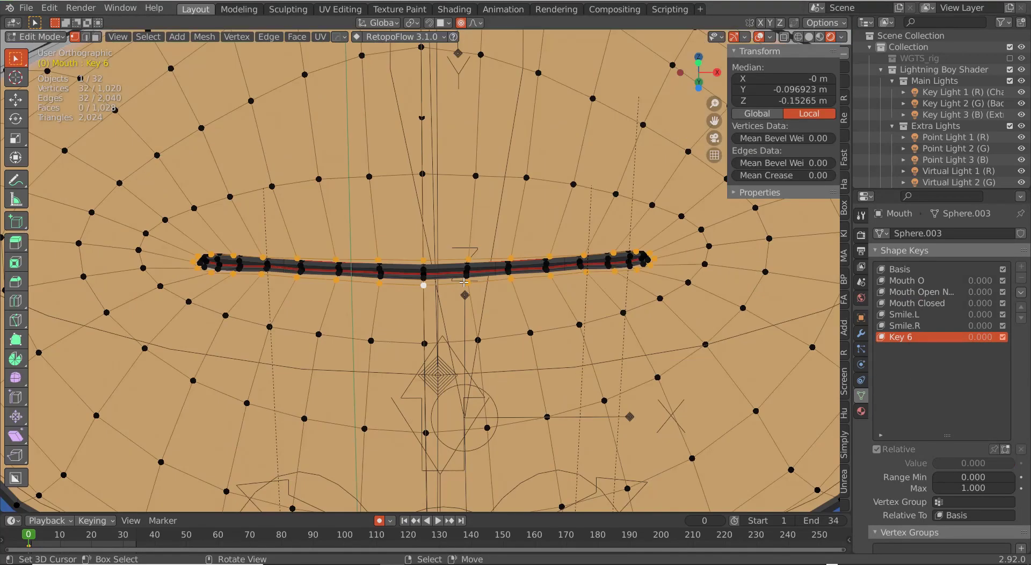
key(Tab)
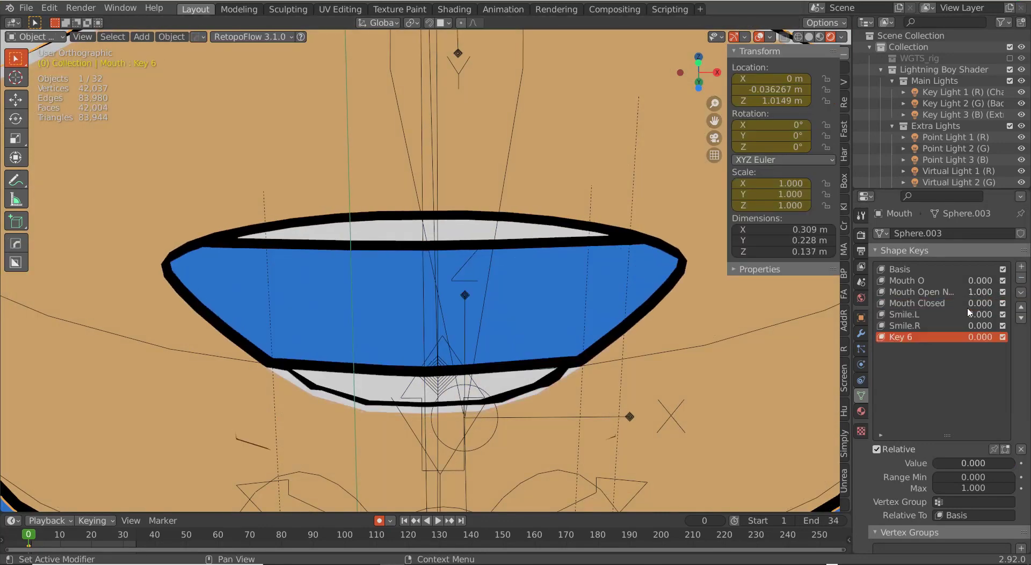
drag(969, 337, 999, 337)
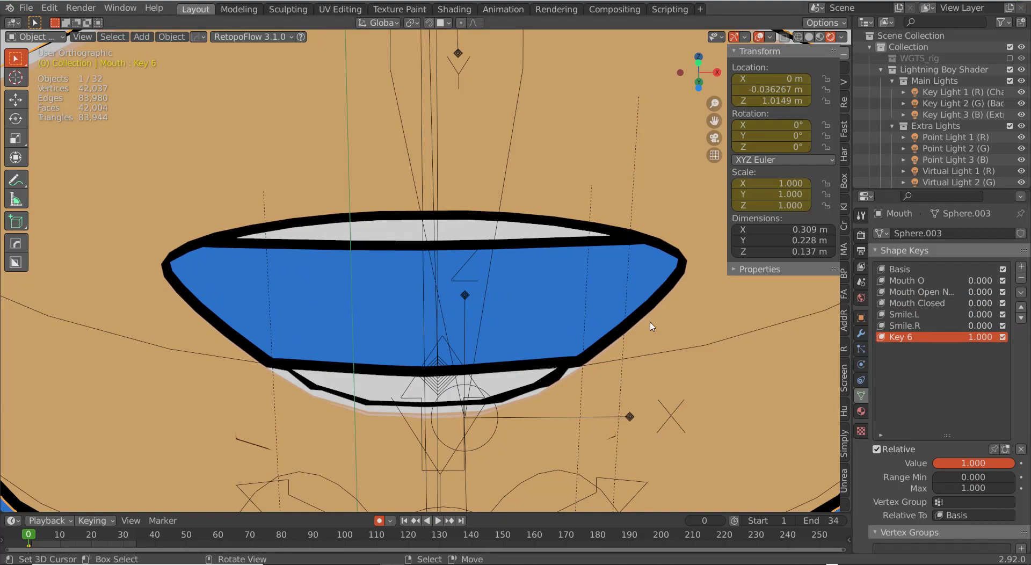
Step: Undo two lip edits, flatten the upper lip with soft falloff, and reposition the right mouth corner
scroll(651, 322, down, 5)
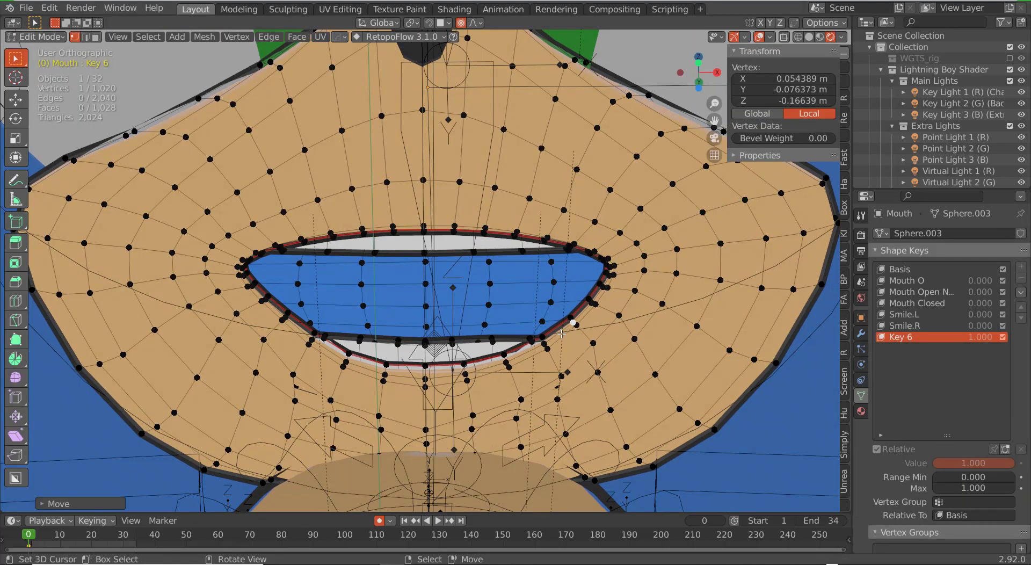
key(ctrl+z)
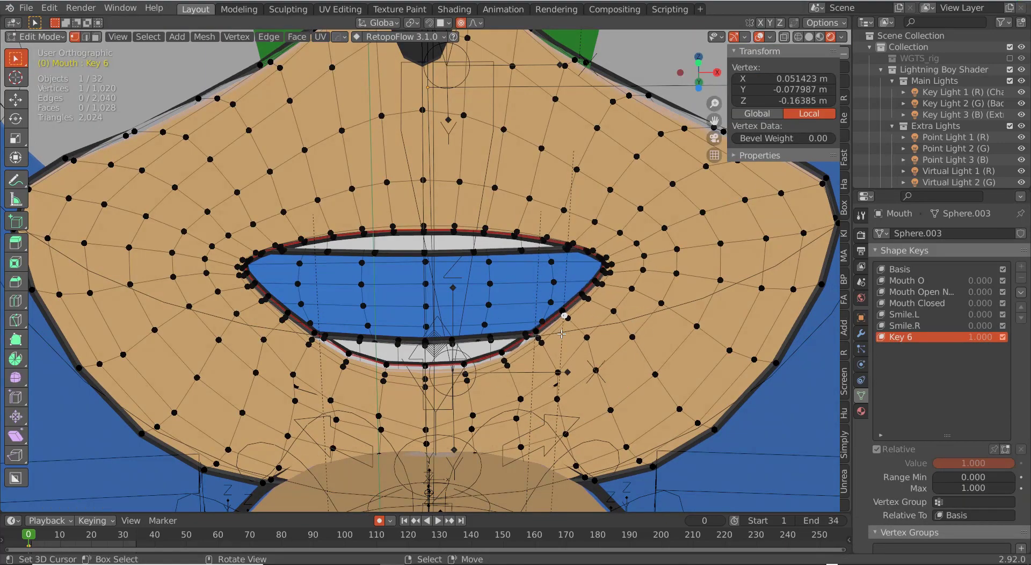
key(ctrl+z)
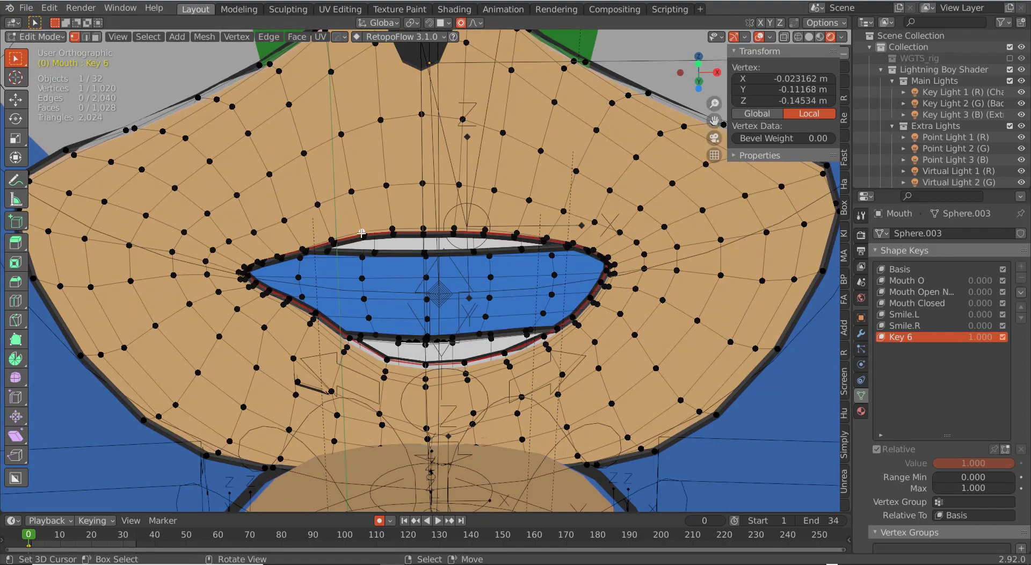
right_drag(361, 233, 366, 252)
right_drag(485, 231, 493, 245)
right_drag(364, 250, 367, 255)
right_drag(518, 234, 524, 246)
scroll(624, 258, up, 3)
right_drag(622, 264, 621, 263)
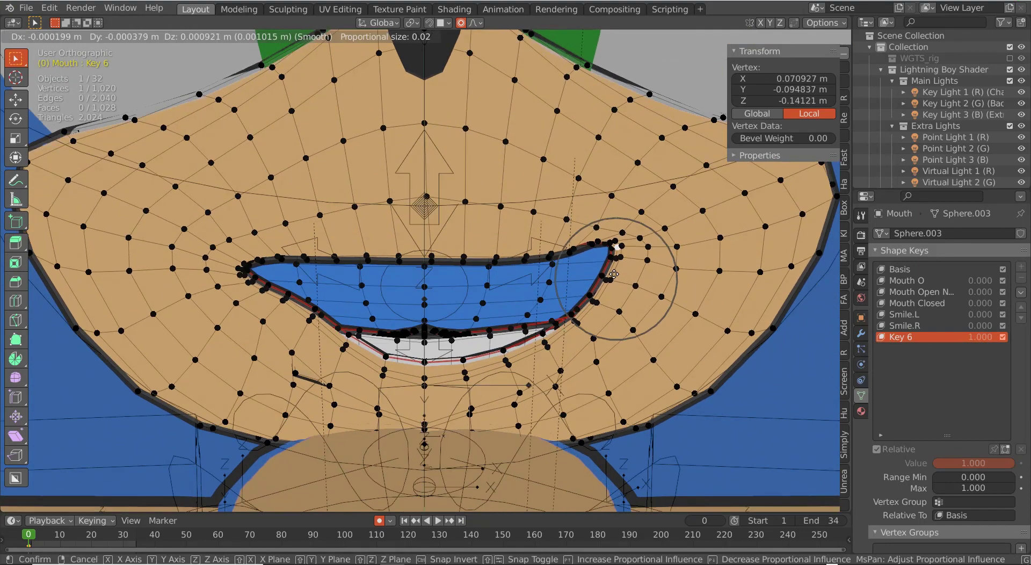
right_drag(614, 273, 613, 273)
Step: Select the five upper-lip vertices along the mouth
right_click(569, 252)
shift+right_click(550, 254)
shift+right_click(526, 256)
shift+right_click(496, 256)
shift+right_click(462, 260)
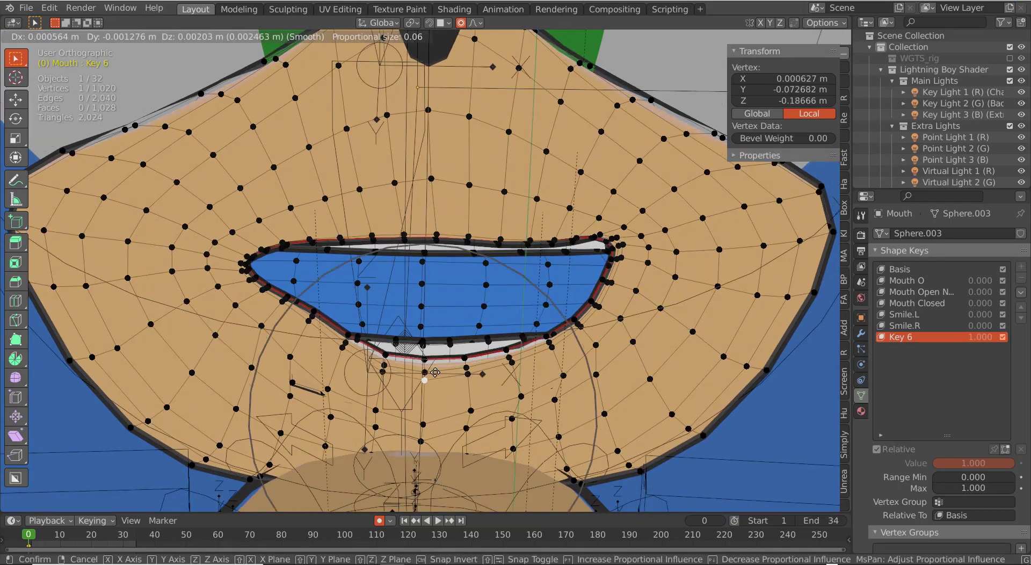
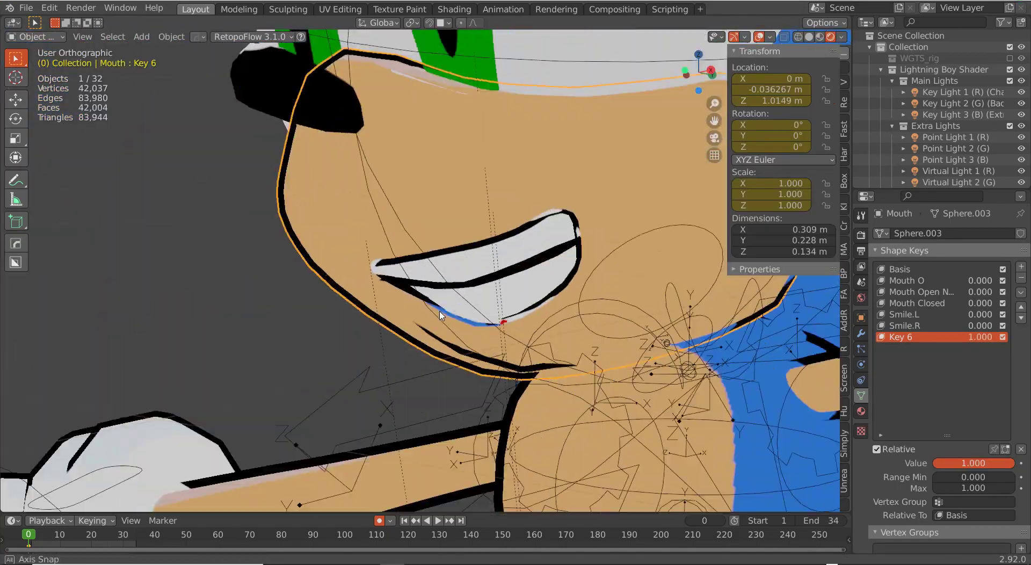
Step: Frame the mouth, show its Material settings, and switch to the Texture Paint workspace
key(Tab)
key(Tab)
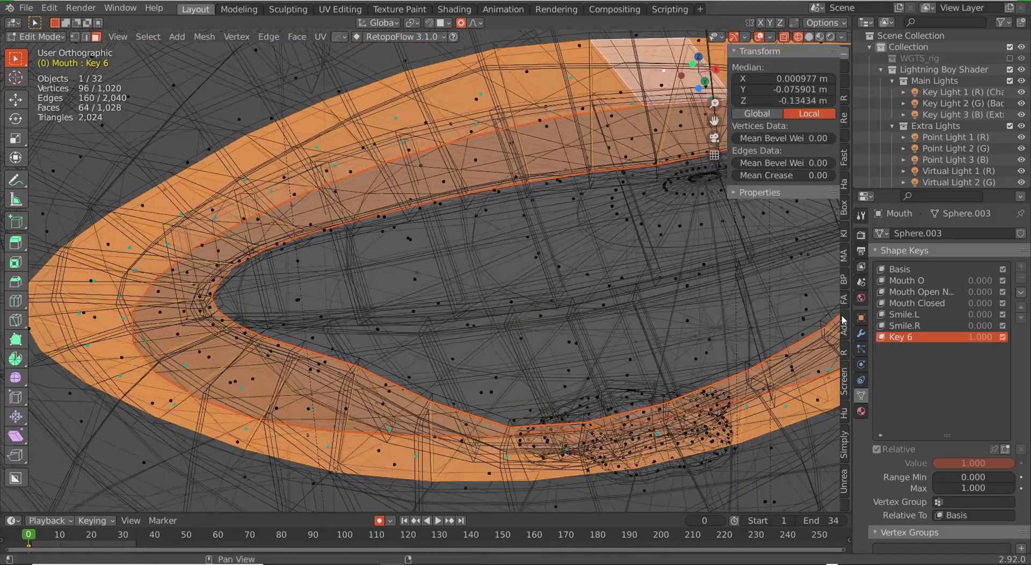
click(860, 410)
click(399, 9)
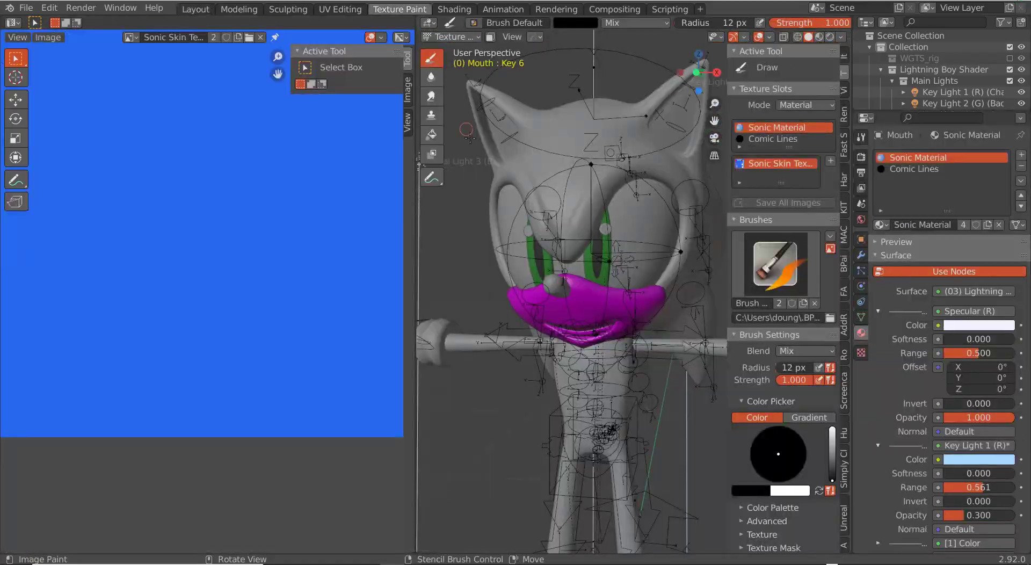
Step: Rename the skin texture slot, turn on rendered shading, and limit painting to selected faces
scroll(252, 178, down, 4)
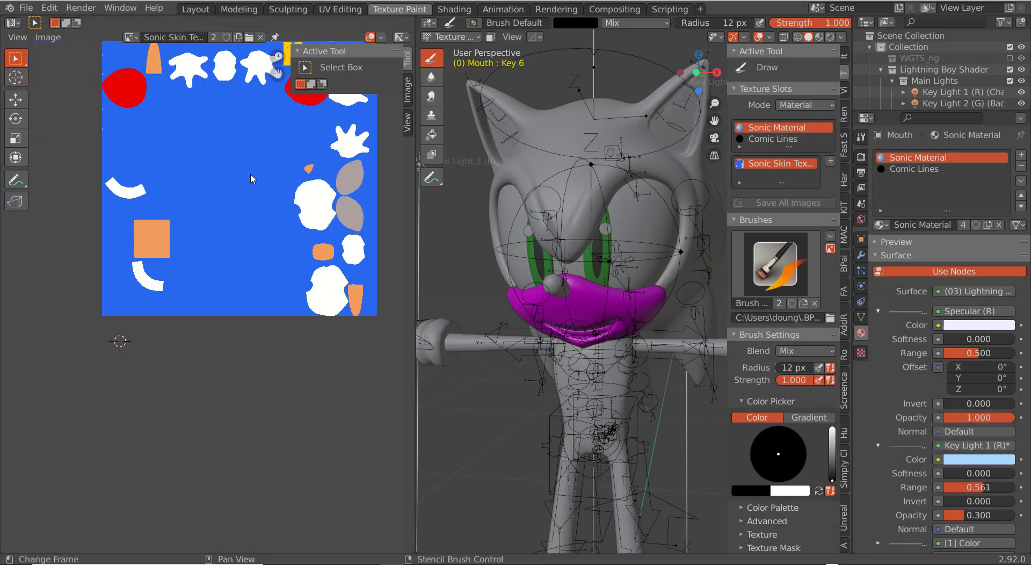
scroll(534, 331, up, 2)
mouse_move(534, 331)
middle_down()
mouse_move(626, 327)
mouse_move(548, 320)
middle_up()
scroll(764, 225, down, 3)
scroll(768, 215, up, 3)
double_click(774, 164)
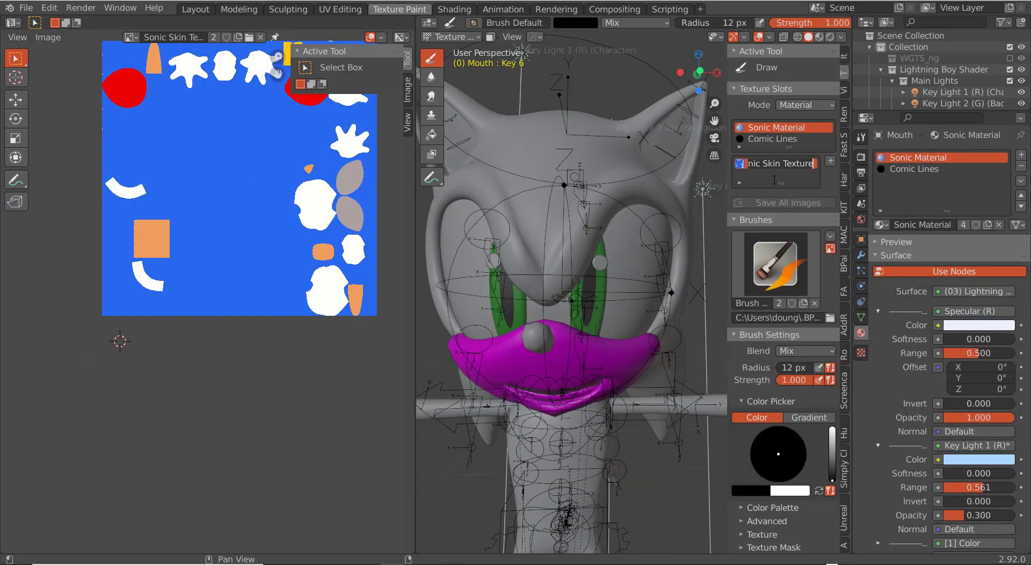
click(829, 37)
click(490, 37)
scroll(571, 322, up, 6)
Step: Update the mouth mesh face selection and switch to the Fill paint tool
key(a)
middle_drag(609, 325, 570, 326)
key(Tab)
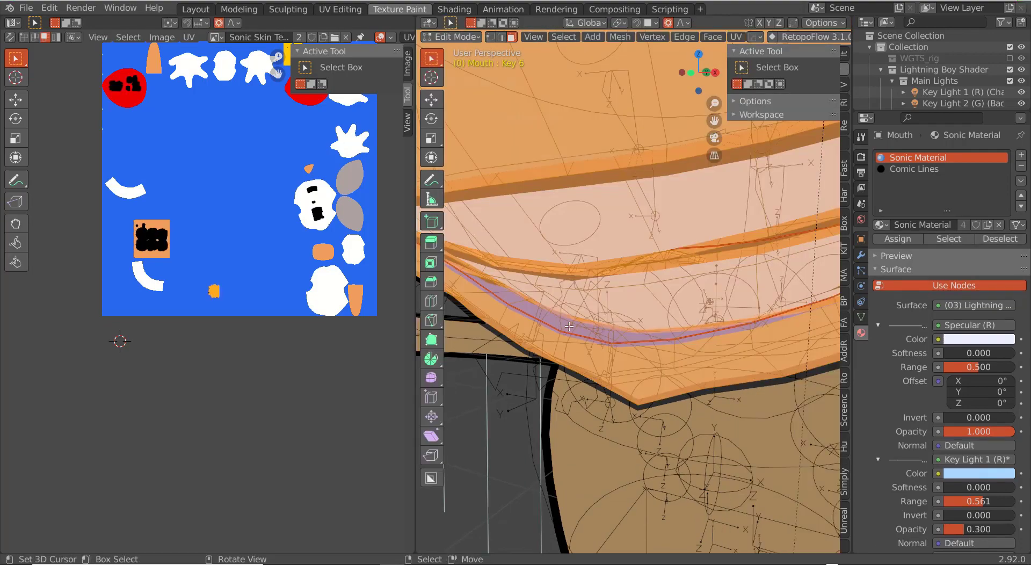
key(alt+a)
key(Tab)
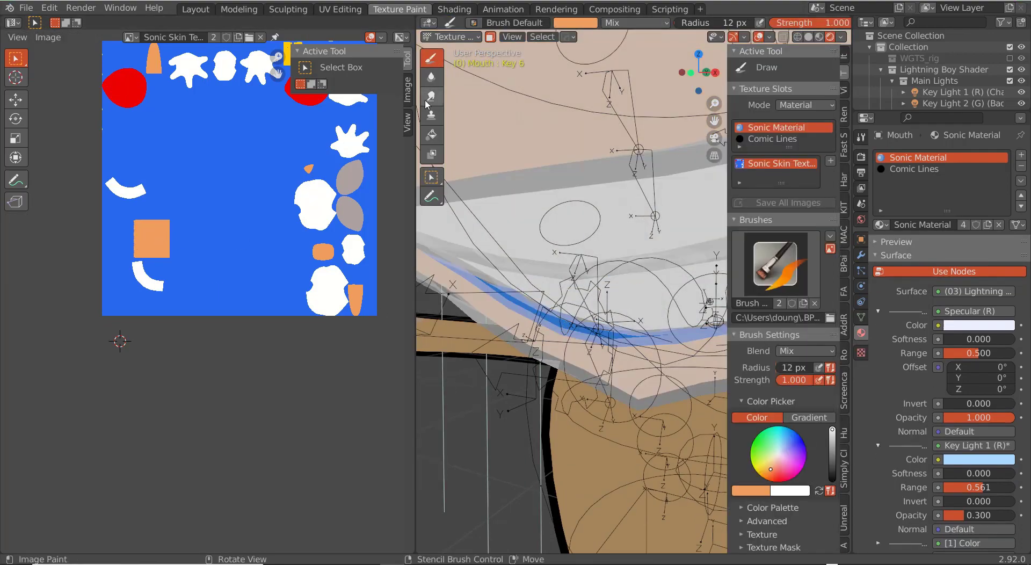
click(431, 135)
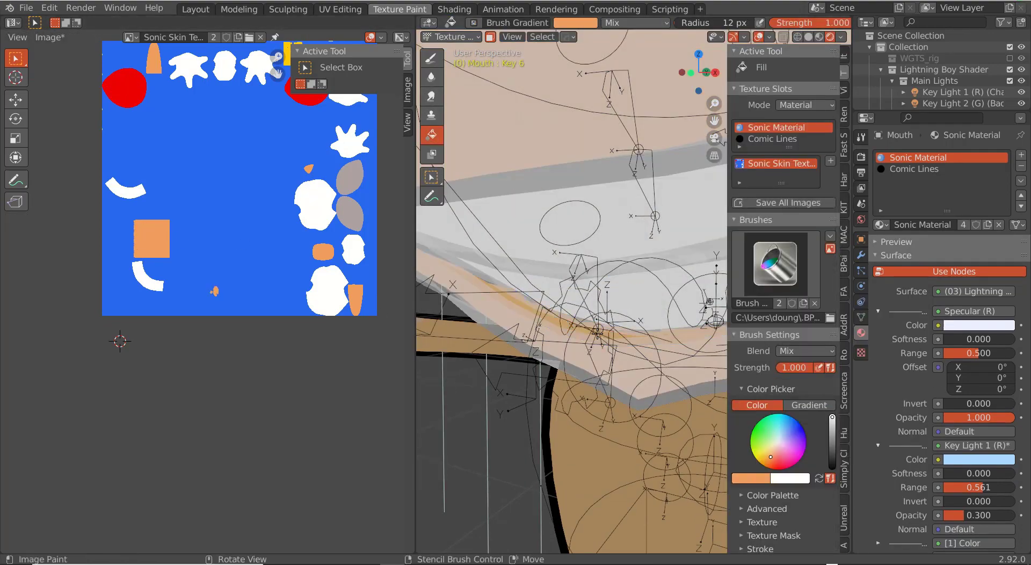
Step: Shrink the mouth edge loop to 0.8066 with proportional editing and reposition it
key(Tab)
scroll(597, 334, down, 5)
scroll(598, 333, up, 2)
mouse_move(704, 238)
middle_down()
mouse_move(680, 231)
mouse_move(747, 214)
mouse_move(749, 180)
mouse_move(751, 252)
mouse_move(777, 306)
mouse_move(759, 279)
mouse_move(725, 257)
mouse_move(721, 309)
mouse_move(693, 280)
middle_up()
scroll(747, 214, down, 4)
key(Tab)
scroll(748, 214, up, 3)
key(Tab)
alt+click(758, 212)
key(s)
click(745, 239)
key(g)
click(719, 279)
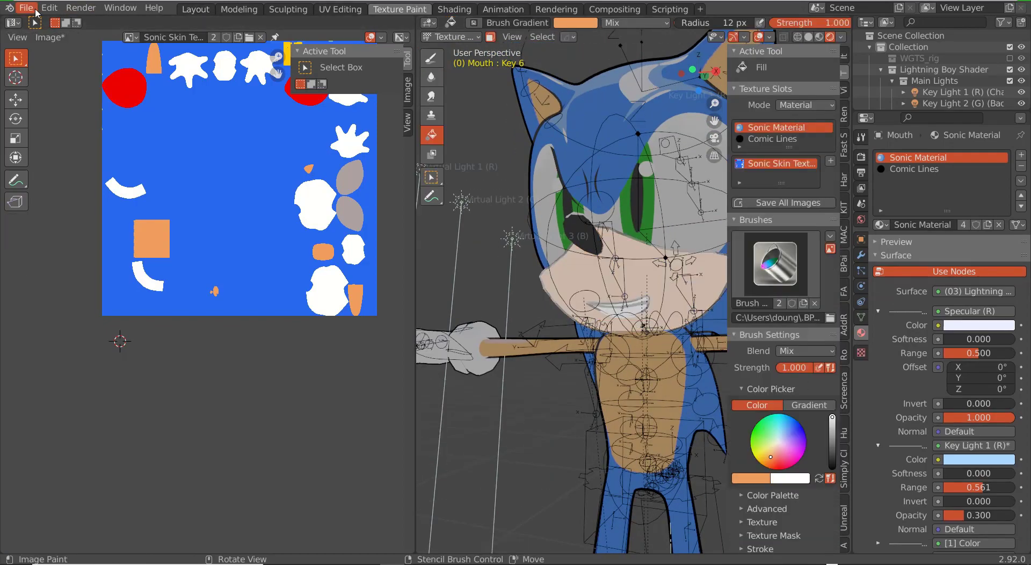
Step: Save the painted skin texture via Image > Save and return to Layout
click(49, 37)
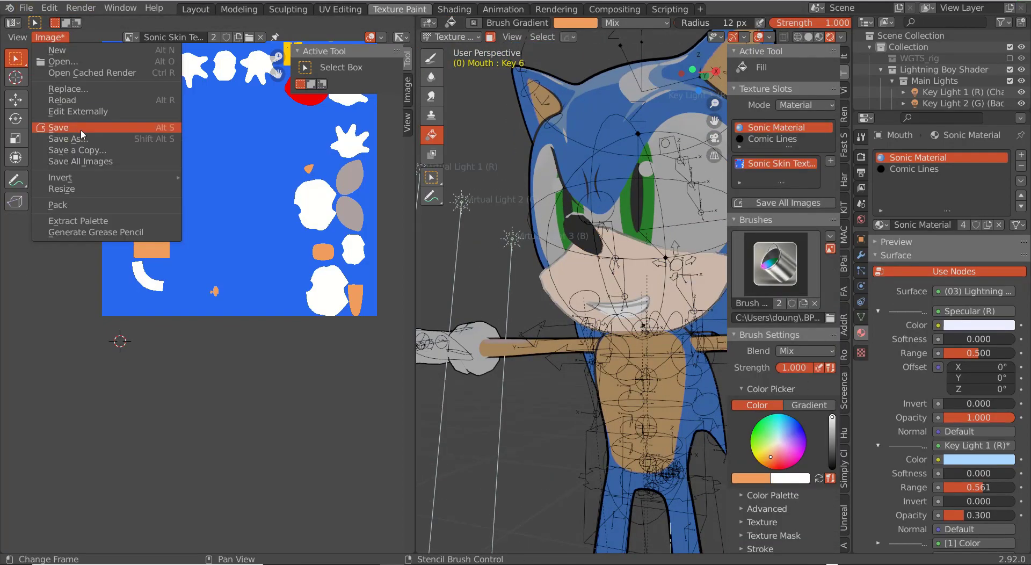
click(82, 128)
click(196, 10)
Step: In front view, rotate the Empty -20.8° on the Y axis
key(shift+z)
scroll(451, 236, down, 5)
key(KP_1)
click(559, 282)
key(r)
click(595, 257)
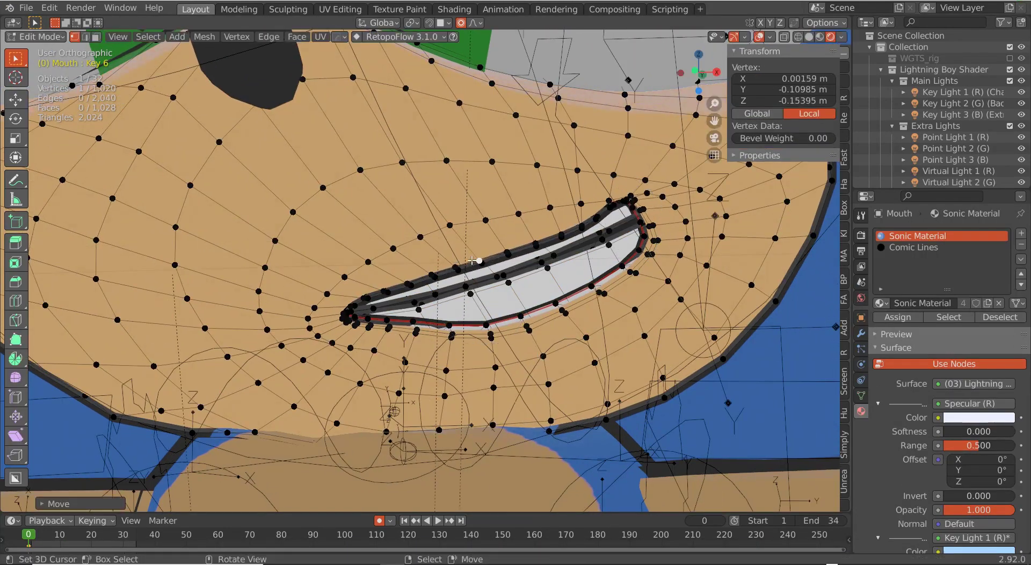
Step: Undo the last edit and proportionally move mouth vertices into a lopsided toothy grin on Key 6
key(ctrl+z)
key(g)
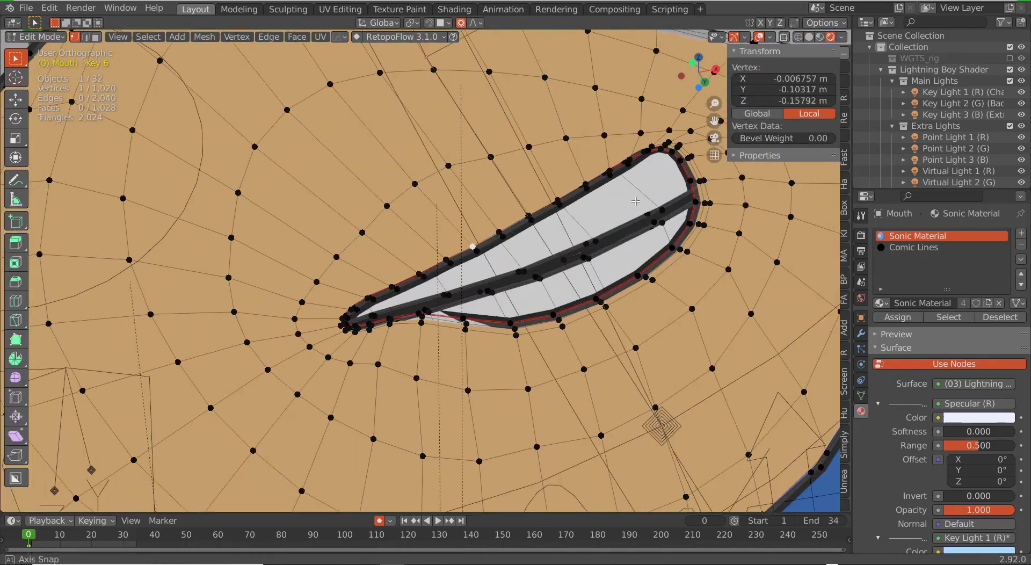
key(g)
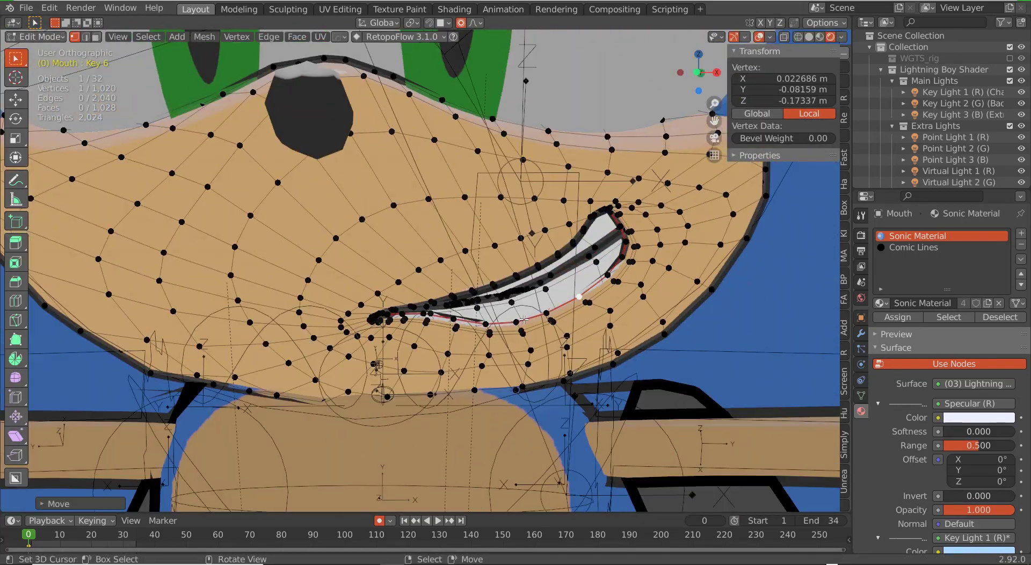
click(519, 326)
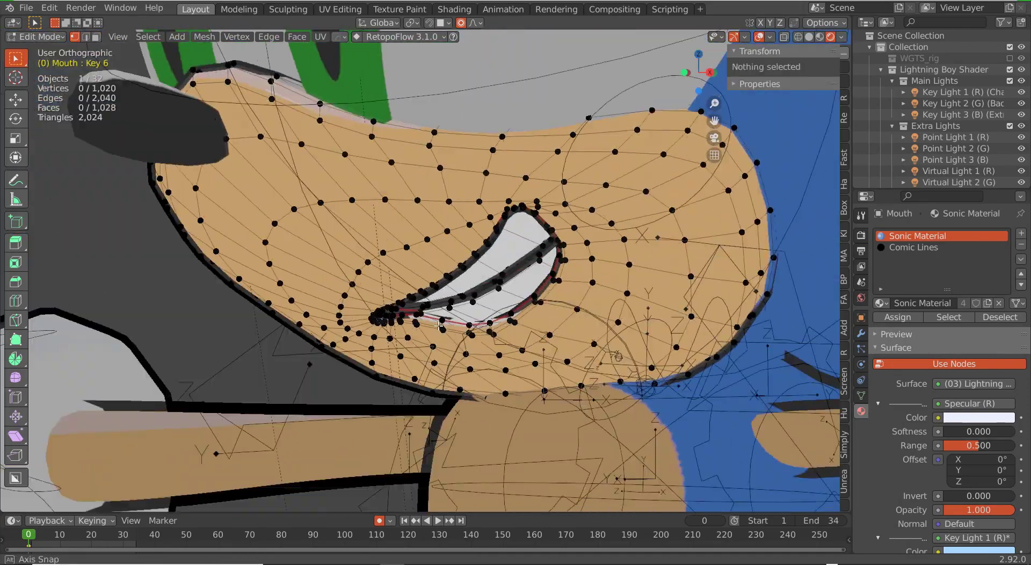
middle_drag(558, 370, 582, 380)
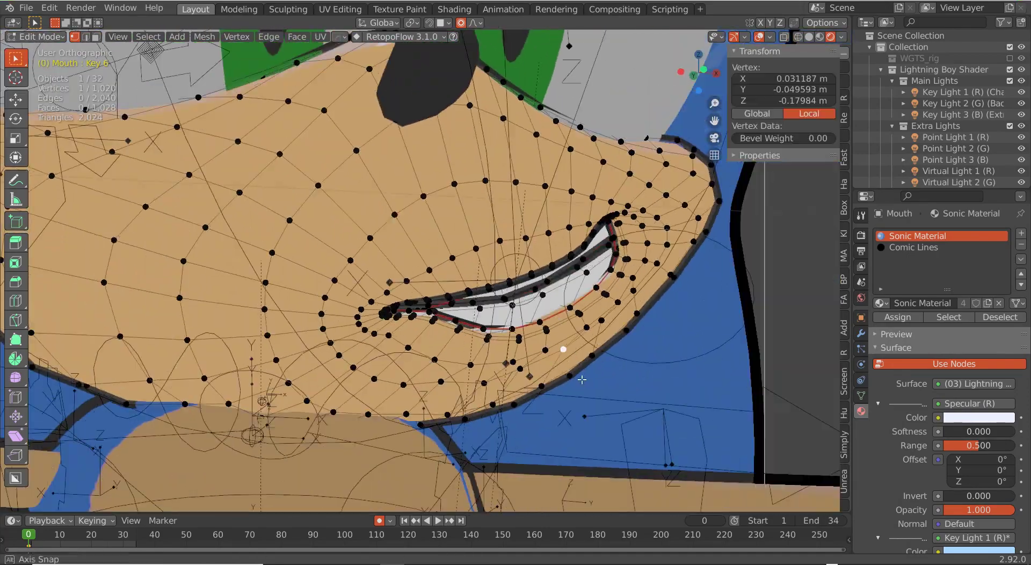
click(579, 372)
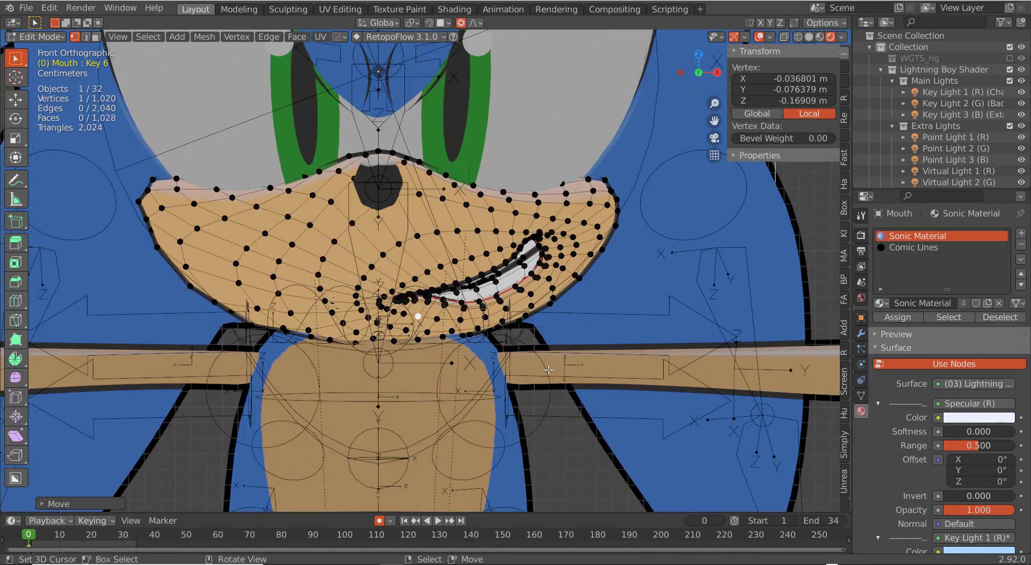
scroll(548, 369, up, 3)
middle_drag(546, 287, 542, 266)
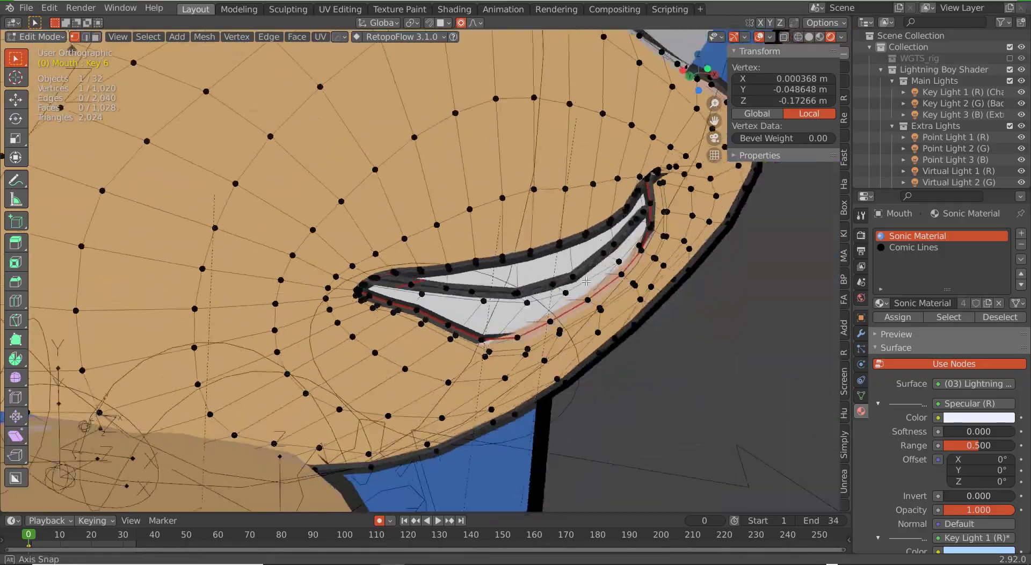
key(g)
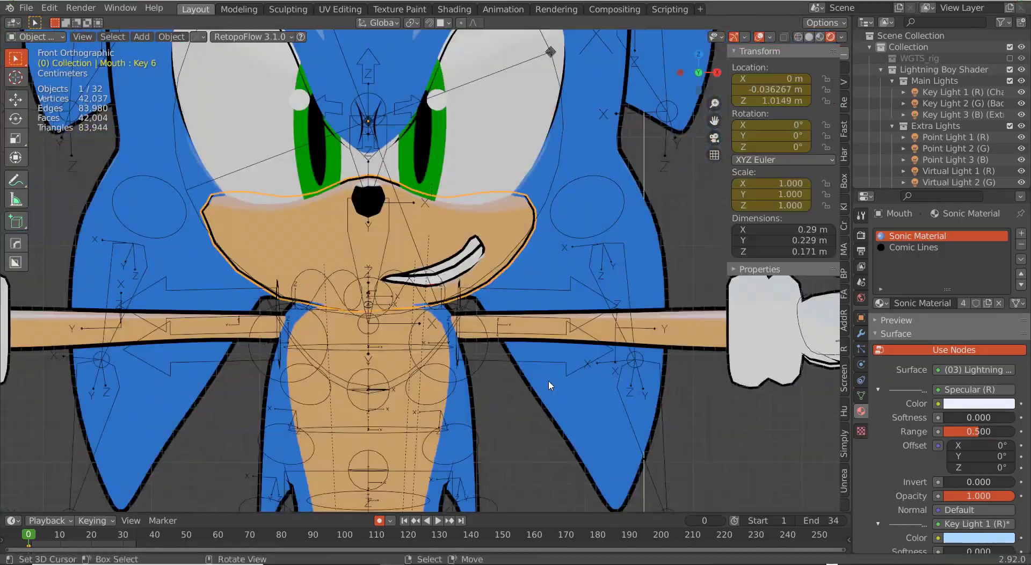
scroll(549, 379, up, 5)
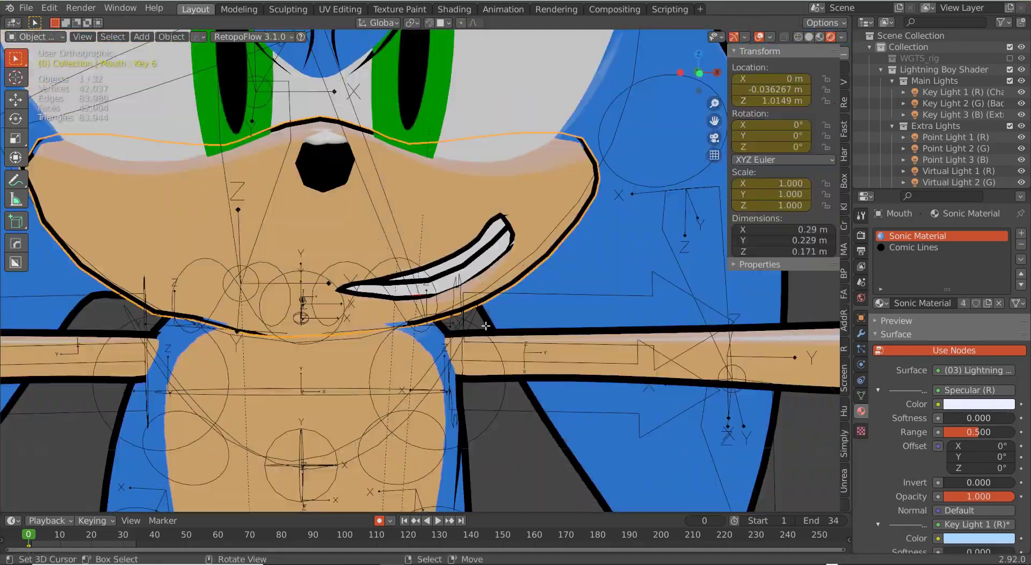
Step: Lift Sonic's left foot IK control from the right side view
scroll(495, 325, down, 4)
scroll(495, 326, up, 4)
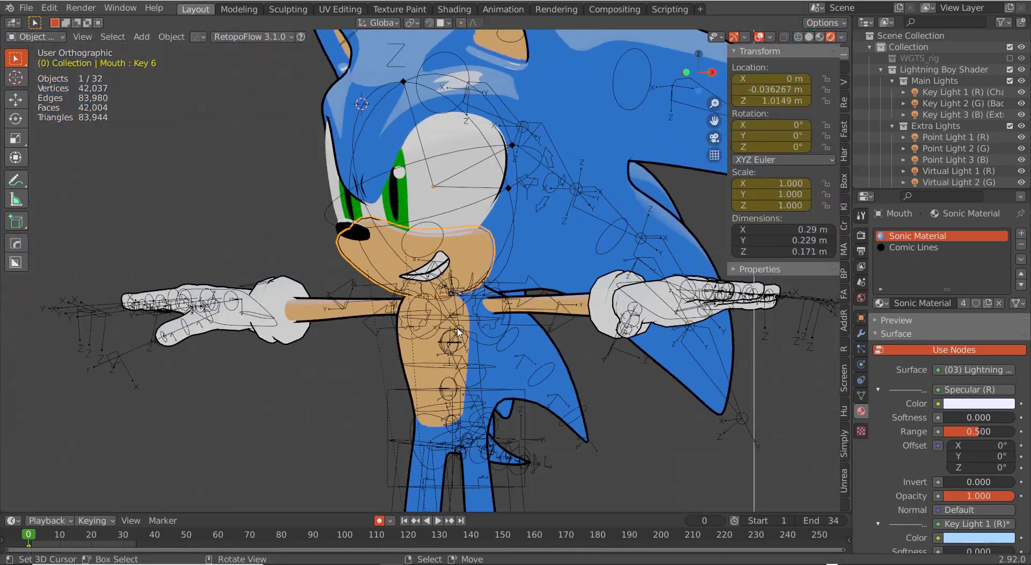
middle_drag(458, 332, 530, 326)
scroll(530, 327, down, 5)
key(KP_3)
scroll(499, 376, up, 6)
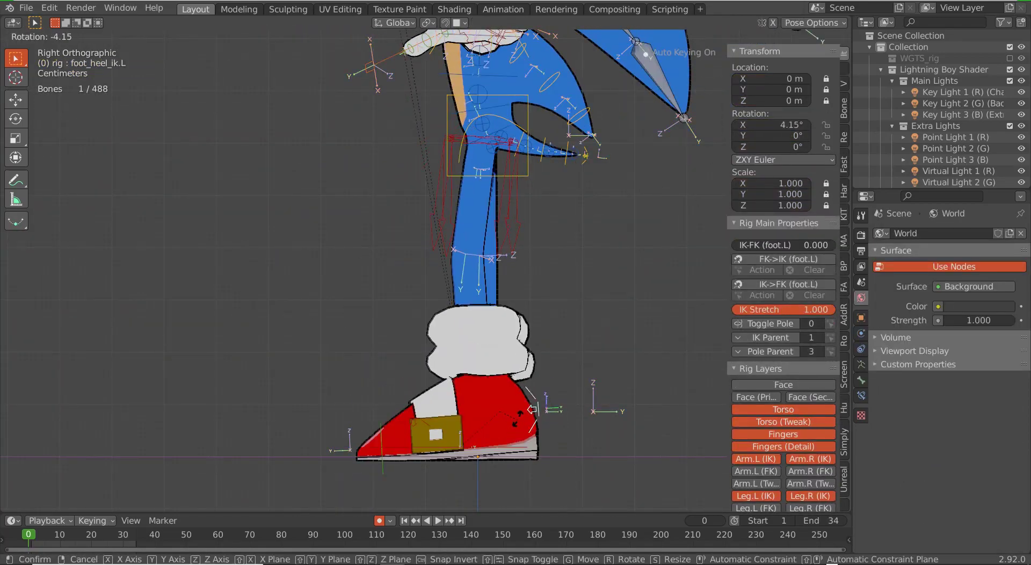
key(Escape)
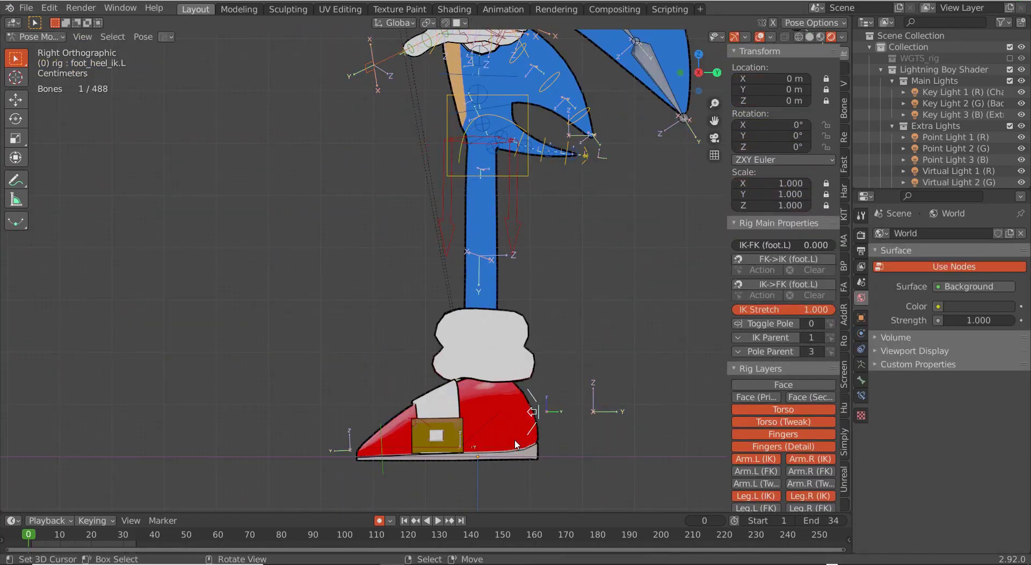
click(486, 408)
key(g)
click(589, 383)
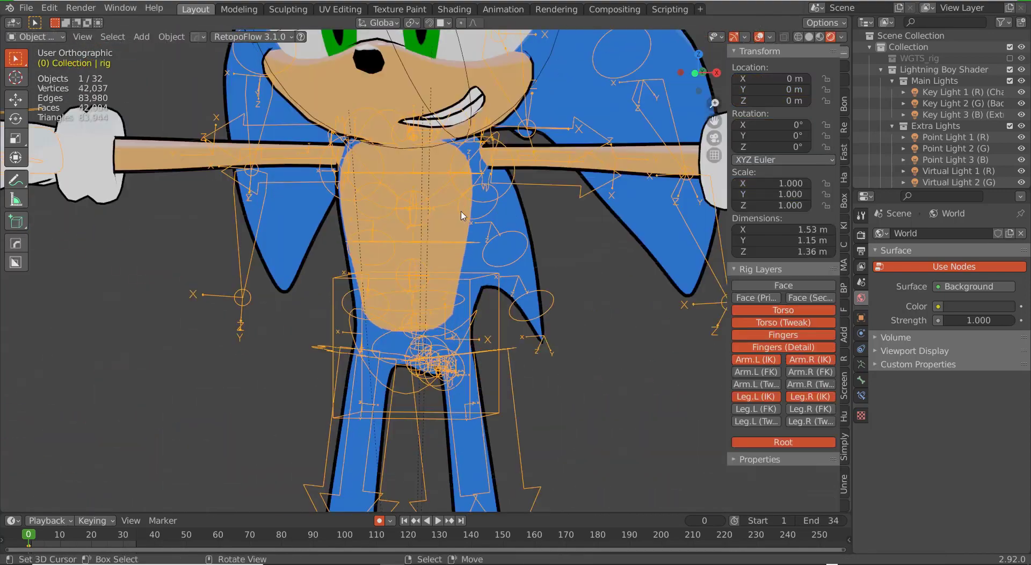
Step: Mirror the grin into a new shape key at full strength and move Sphere.002 along Z
click(860, 396)
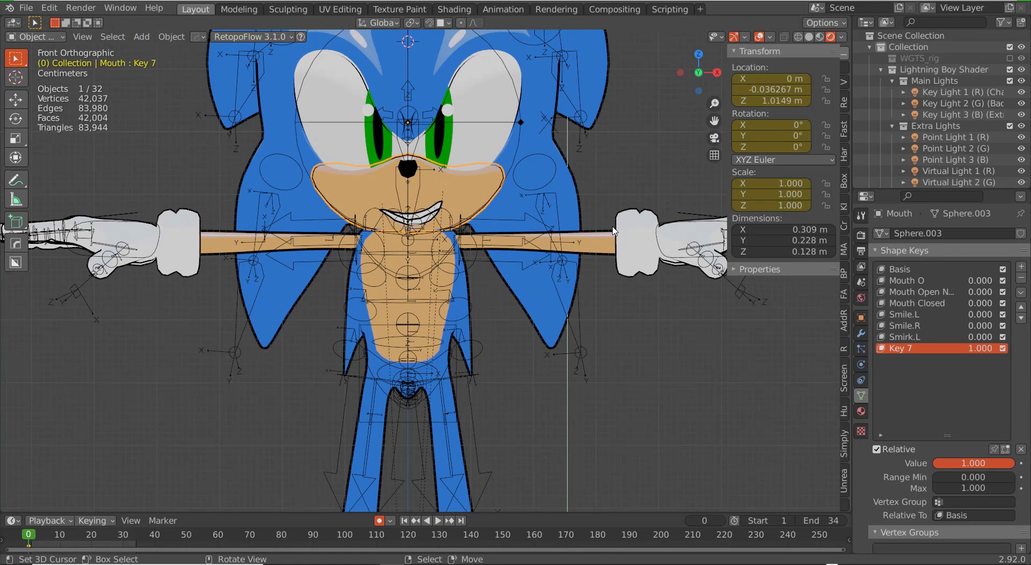
click(1020, 292)
click(973, 321)
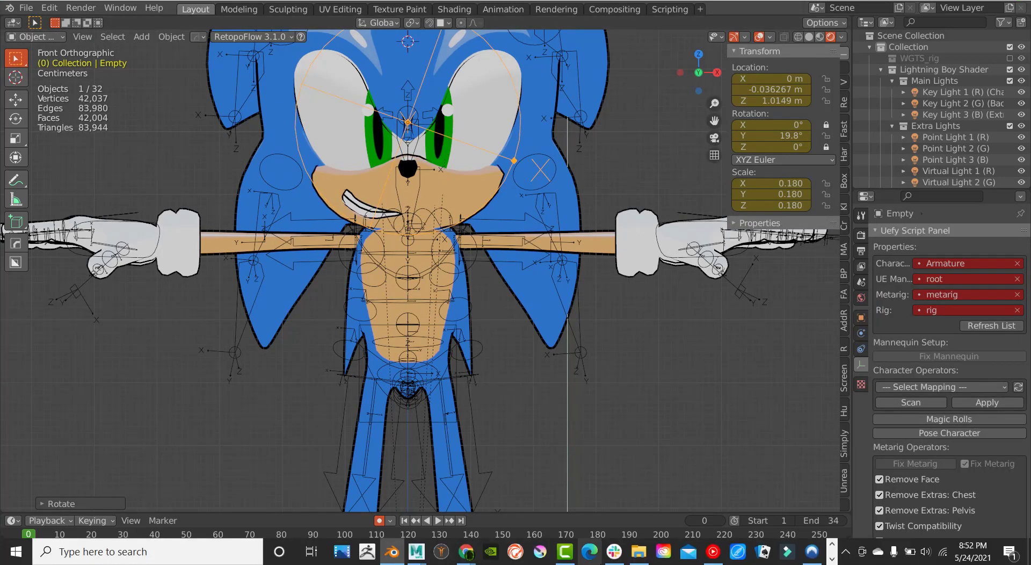
scroll(523, 291, down, 3)
scroll(523, 292, up, 3)
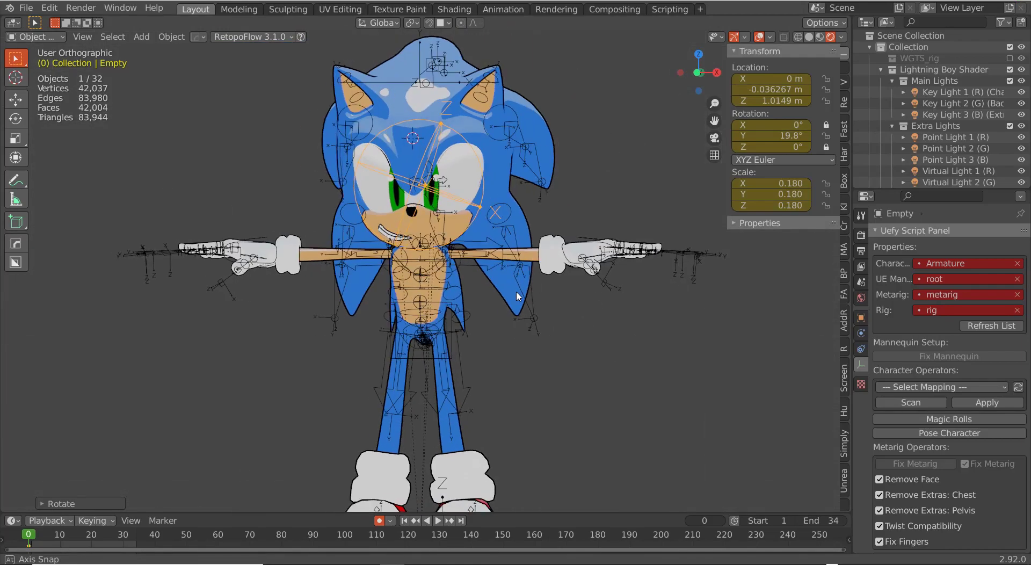
middle_drag(483, 328, 333, 263)
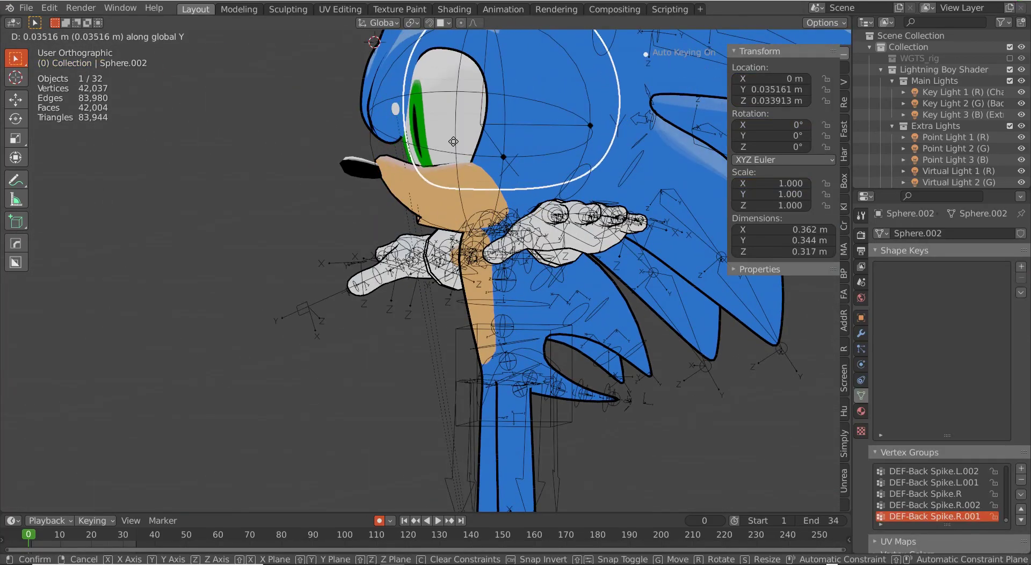
click(489, 199)
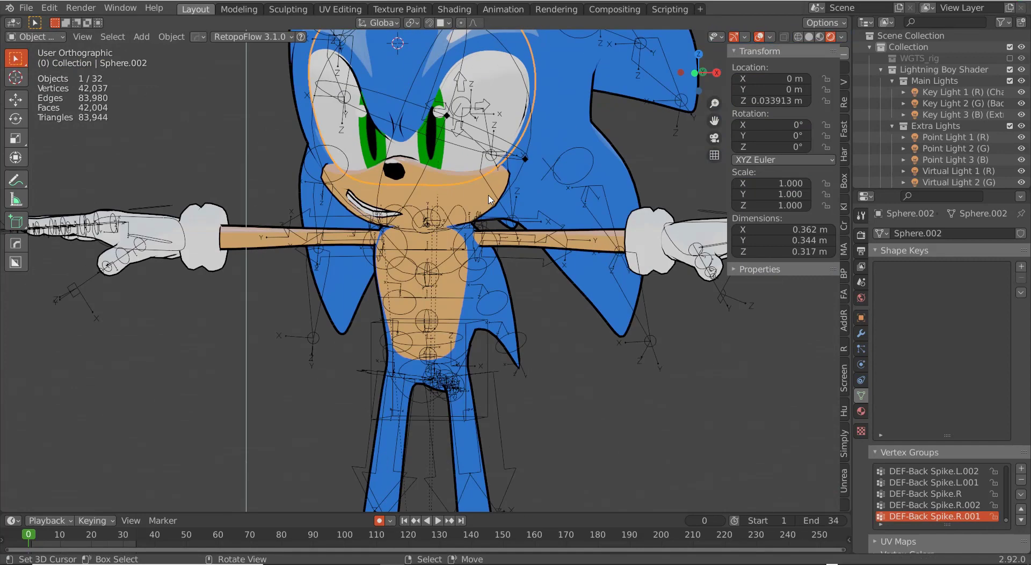
scroll(389, 297, down, 5)
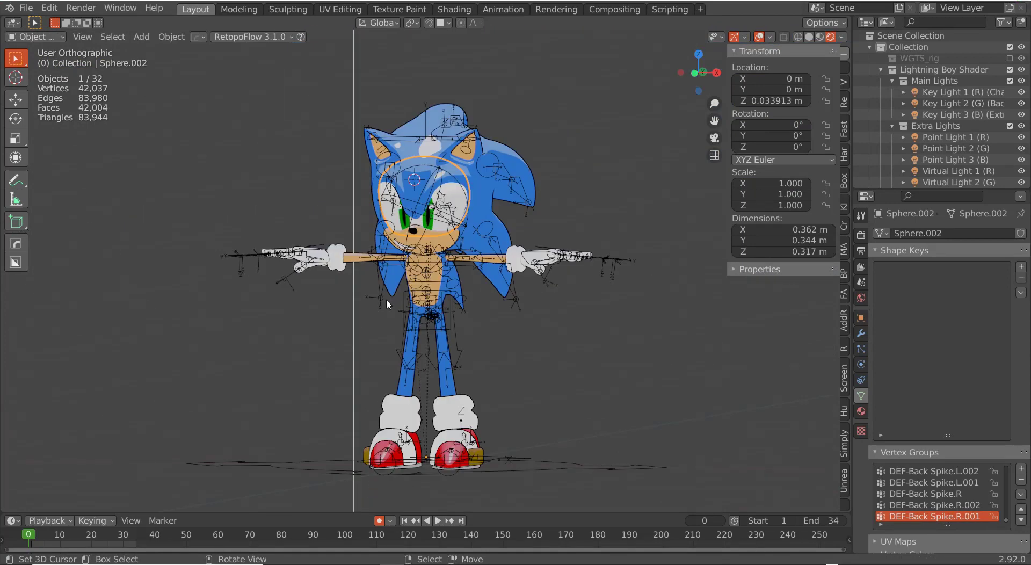
middle_drag(385, 299, 428, 306)
Step: Reset Smirk.R to 0, then select the chest bone and enter Pose Mode
right_click(456, 200)
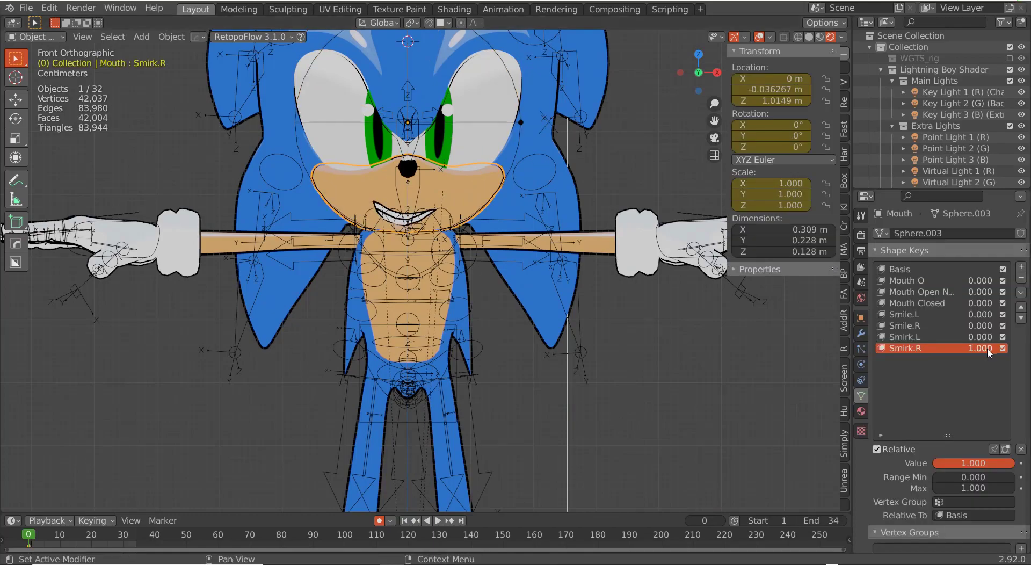
drag(988, 348, 934, 349)
scroll(542, 268, up, 1)
shift+middle_drag(542, 258, 538, 357)
middle_drag(539, 357, 482, 361)
scroll(482, 362, down, 4)
right_click(481, 359)
key(ctrl+Tab)
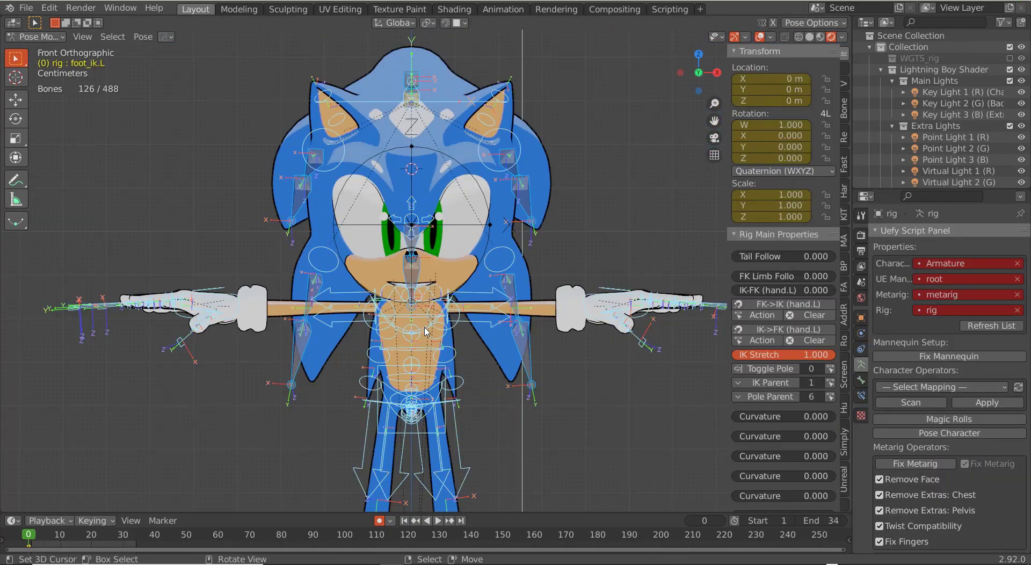
Step: Cancel the chest rotation, select the left hand IK control, then leave Pose Mode
right_click(456, 344)
key(r)
right_click(482, 362)
scroll(624, 329, up, 1)
middle_drag(625, 277, 604, 301)
right_click(617, 279)
scroll(591, 322, up, 3)
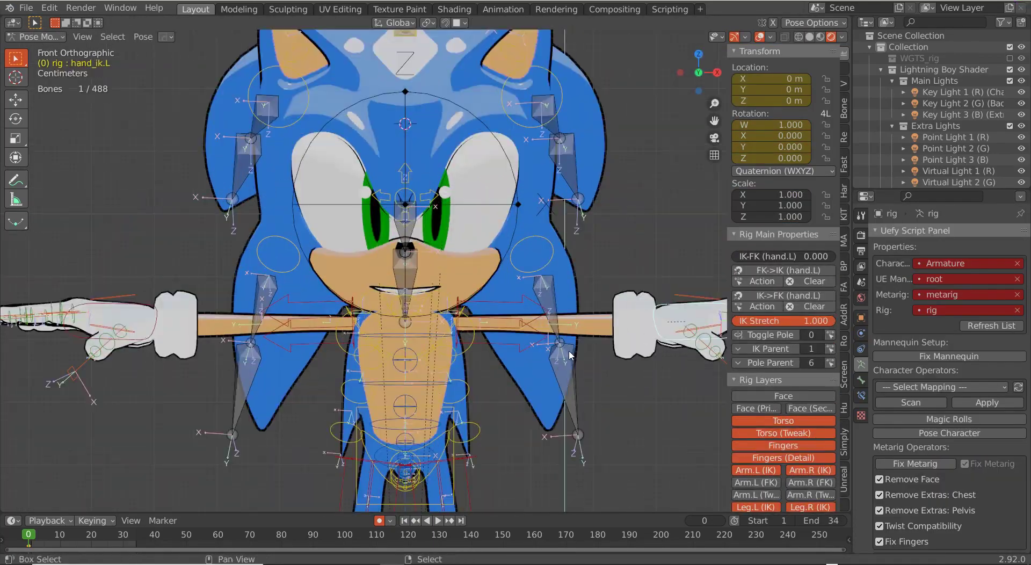
scroll(546, 336, down, 2)
scroll(494, 358, down, 5)
scroll(459, 236, up, 9)
key(ctrl+Tab)
Step: Adjust Mouth Open, make Basis active, and hide the linked teeth in Edit Mode
right_click(459, 239)
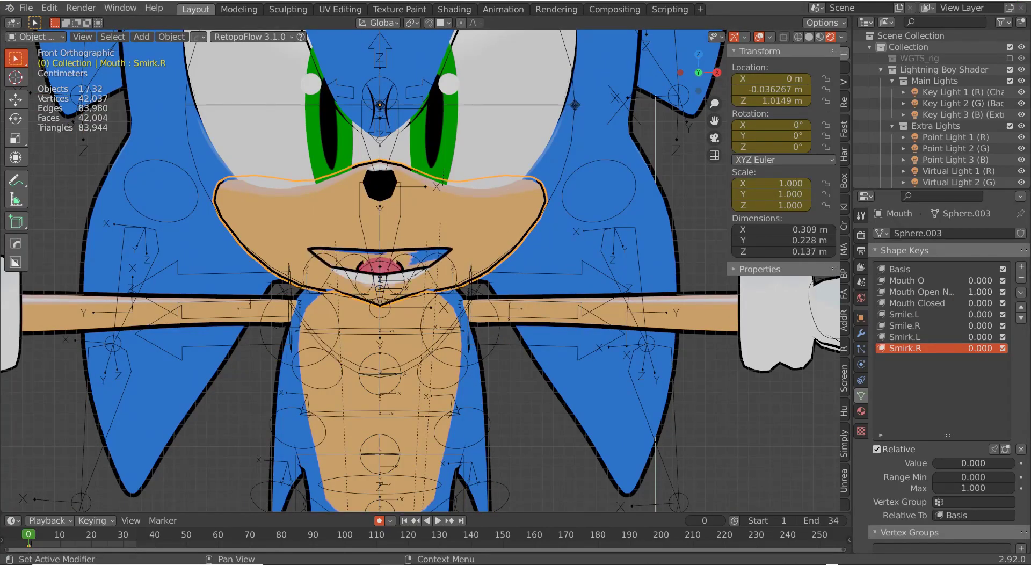
drag(992, 293, 990, 293)
middle_drag(655, 268, 478, 292)
key(Tab)
scroll(441, 287, up, 3)
click(913, 270)
middle_drag(419, 279, 300, 242)
key(l)
key(h)
Step: Assign the Comic Lines material to the inner mouth faces
scroll(370, 249, up, 5)
key(3)
key(l)
click(861, 411)
click(913, 248)
click(897, 318)
Step: Reveal the hidden teeth, return to Object Mode, and check the mouth from the front
key(Tab)
middle_drag(376, 236, 462, 228)
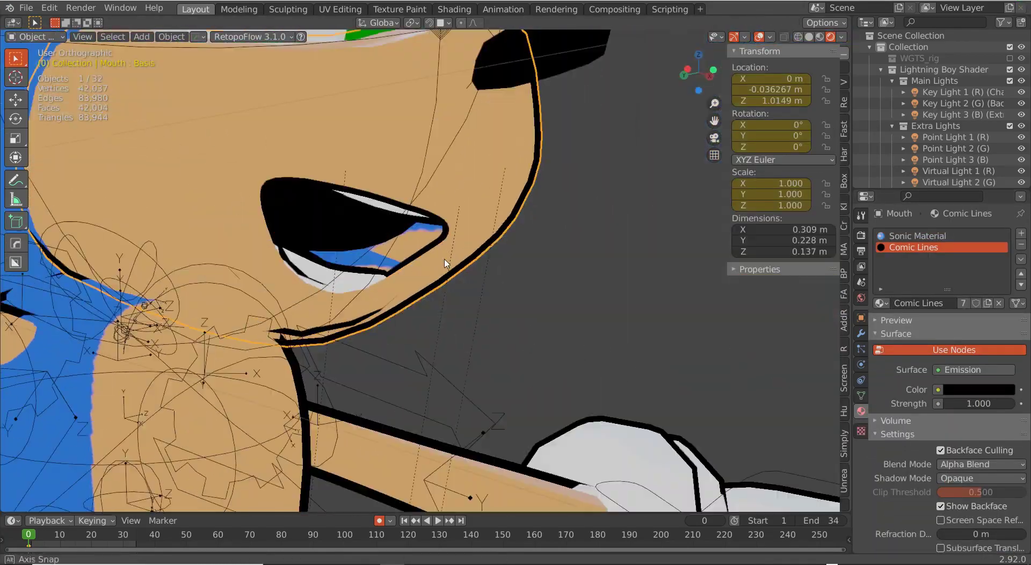
key(Tab)
key(alt+h)
key(l)
scroll(361, 230, down, 4)
key(Tab)
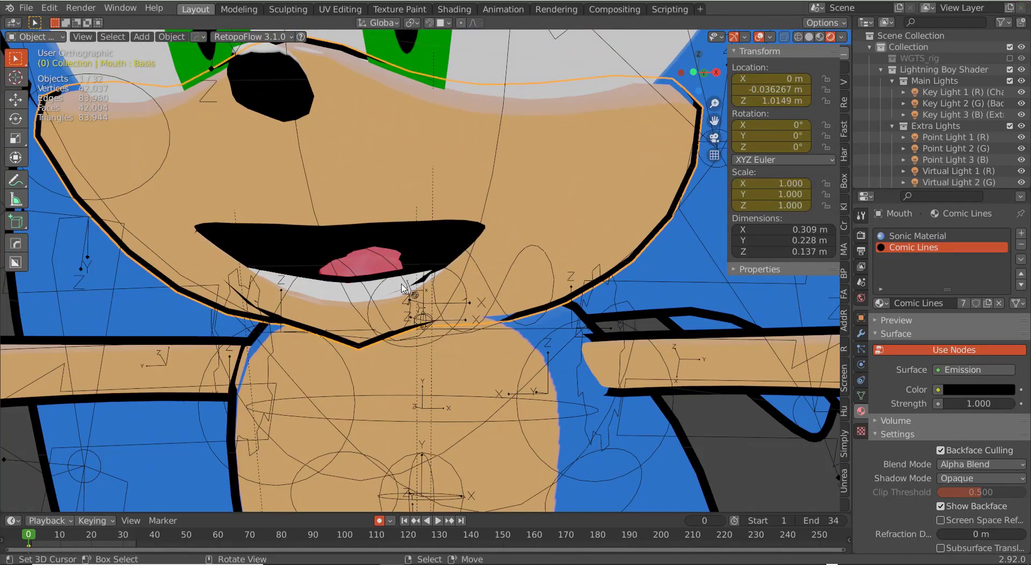
scroll(403, 288, down, 6)
middle_drag(403, 289, 449, 349)
key(KP_1)
scroll(449, 349, up, 2)
click(860, 396)
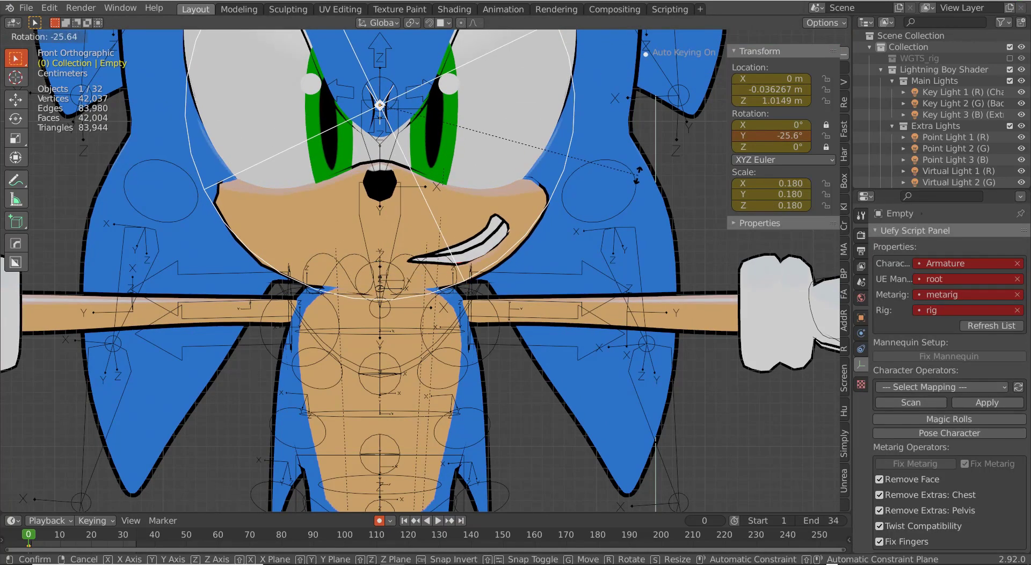
Step: Create Key 8 from the current mix, reset Smirk.L to 0 and set Key 8 to 1.0
click(860, 395)
middle_drag(516, 301, 573, 281)
key(KP_1)
click(1020, 292)
click(986, 306)
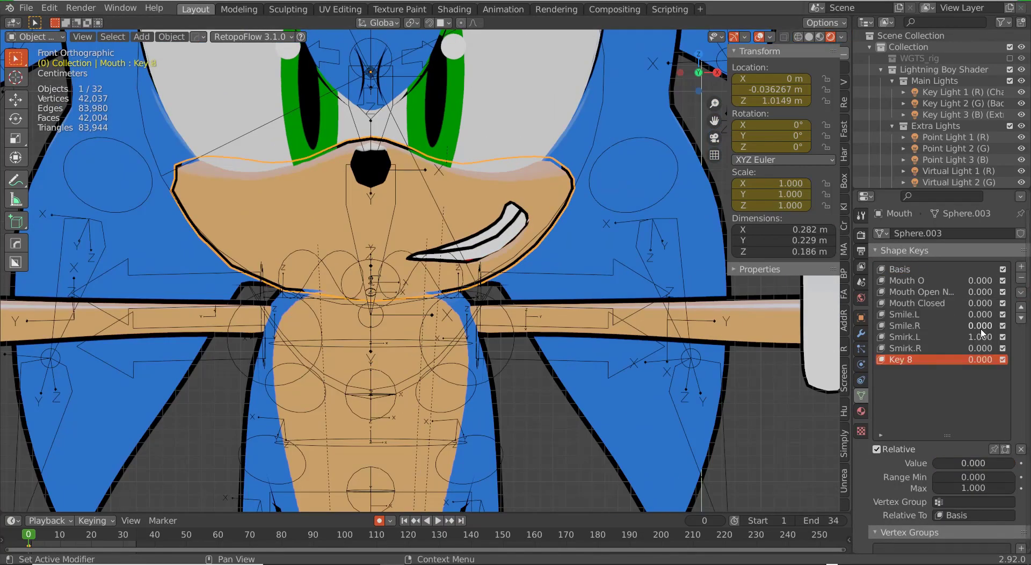
drag(982, 337, 950, 336)
drag(981, 360, 1012, 360)
Step: In Edit Mode, shift the upper teeth sideways for the smirk
key(Tab)
scroll(481, 239, up, 4)
key(ctrl+l)
key(g)
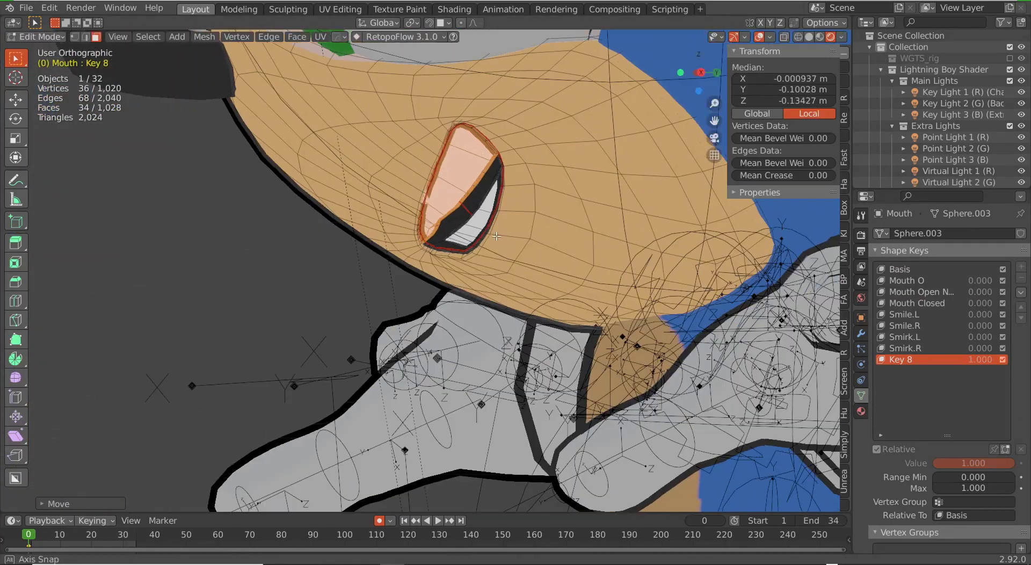
key(KP_1)
Step: Move and rotate the lower teeth to open the smirk
middle_drag(617, 225, 472, 215)
right_click(468, 206)
key(ctrl+l)
key(KP_1)
key(g)
key(r)
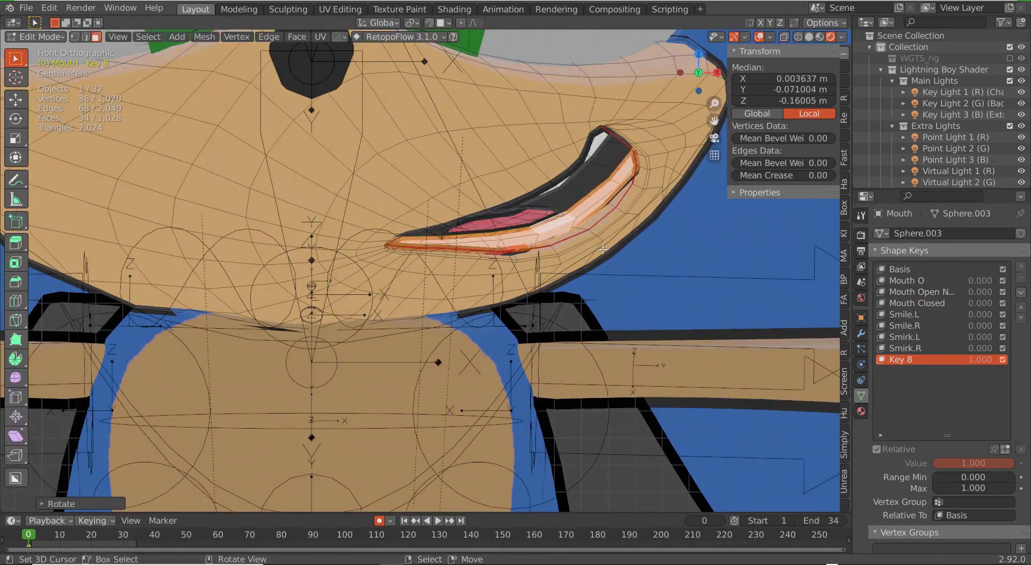
mouse_move(606, 242)
middle_down()
mouse_move(467, 258)
mouse_move(571, 279)
mouse_move(595, 231)
middle_up()
key(g)
scroll(571, 279, up, 3)
key(Tab)
key(KP_1)
scroll(539, 280, down, 8)
Step: With proportional editing on, move and rotate the lip faces into a lopsided open smirk
key(Tab)
scroll(539, 280, up, 6)
key(o)
key(g)
click(600, 260)
key(KP_1)
scroll(597, 268, down, 5)
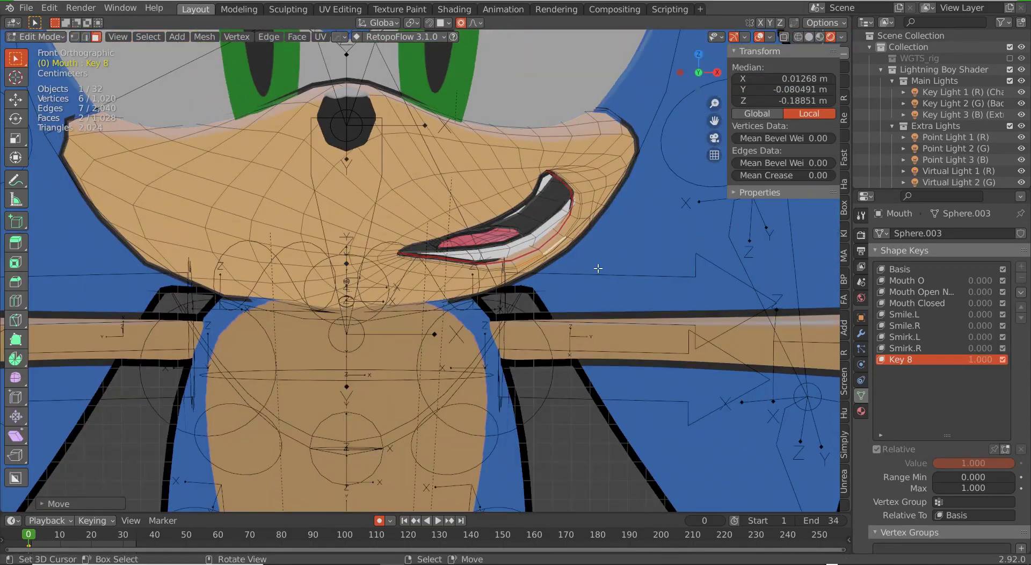
scroll(563, 238, up, 4)
key(r)
key(r)
click(646, 244)
key(g)
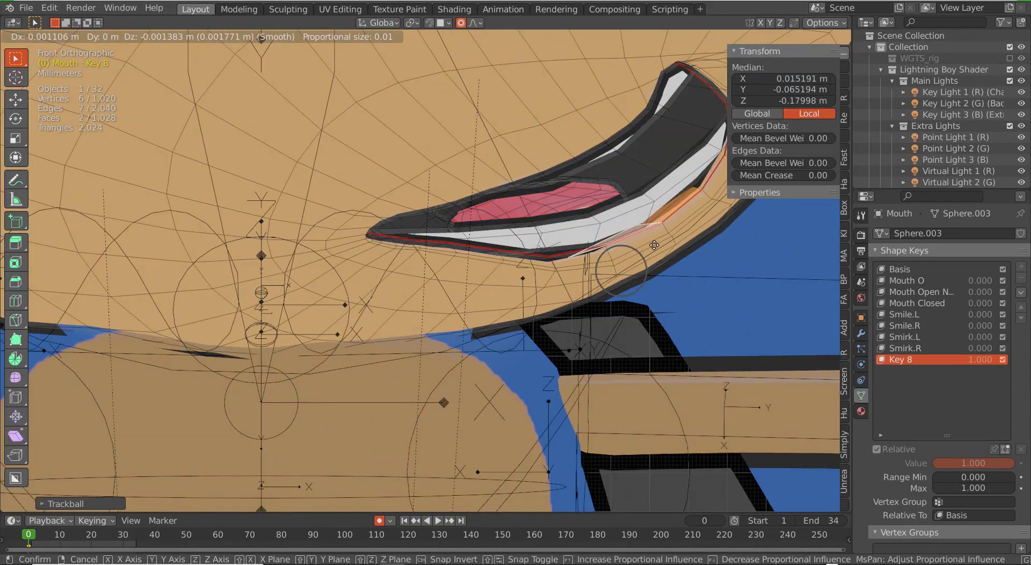
click(628, 267)
key(Tab)
scroll(628, 267, down, 6)
Step: Go back into Edit Mode and briefly switch to wireframe shading to see the lip vertices
key(Tab)
scroll(628, 267, up, 4)
key(z)
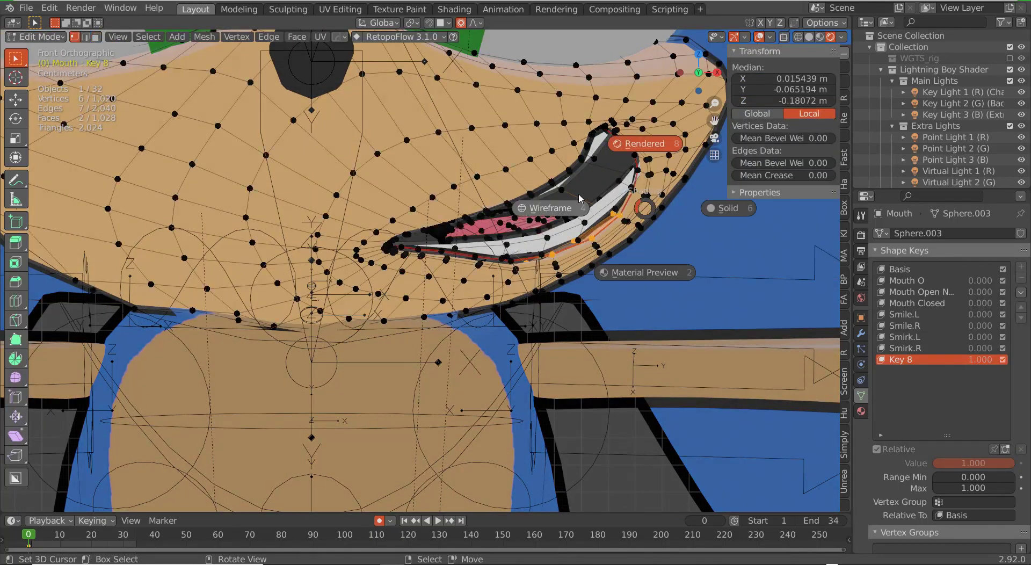
alt+click(628, 182)
key(z)
Step: Fine-tune individual lip vertices to refine the smirk's corner
click(606, 231)
key(g)
click(640, 222)
key(KP_1)
scroll(640, 221, down, 1)
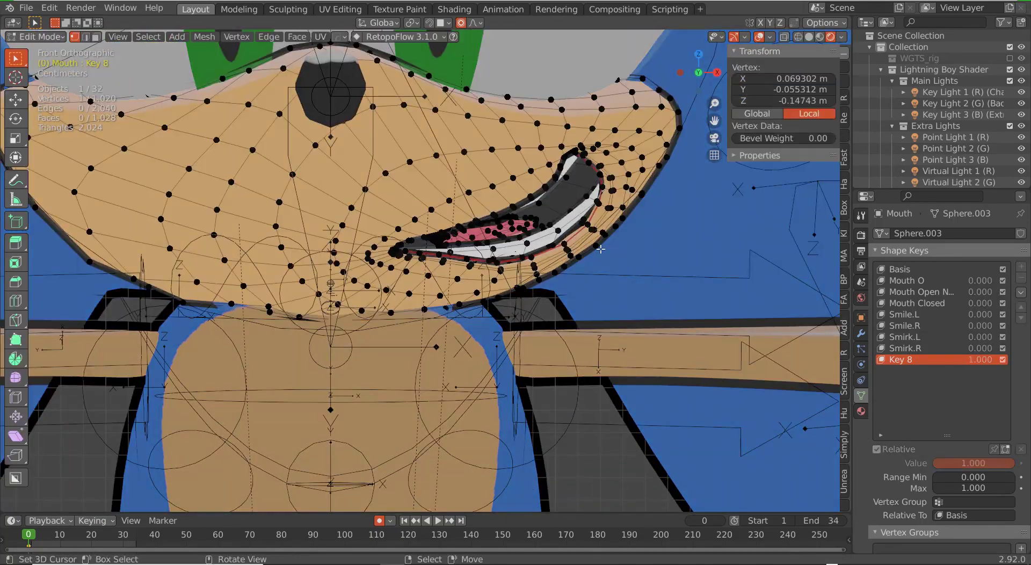
key(g)
click(601, 222)
right_click(589, 226)
key(g)
click(583, 220)
key(Tab)
scroll(463, 271, down, 5)
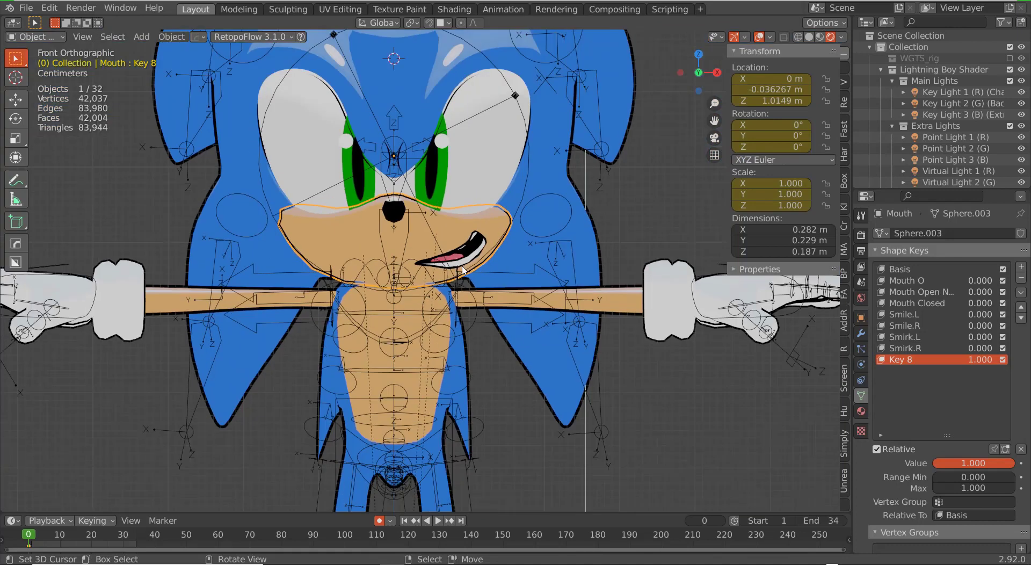
Step: Rename Key 8 to 'Smirk Open.L'
click(904, 359)
text(Smirk Open.L)
key(Return)
Step: Make a mirrored right-side smirk using New Shape from Mix and Mirror Shape Key, then inspect it
click(1020, 292)
click(988, 304)
click(1021, 292)
click(983, 321)
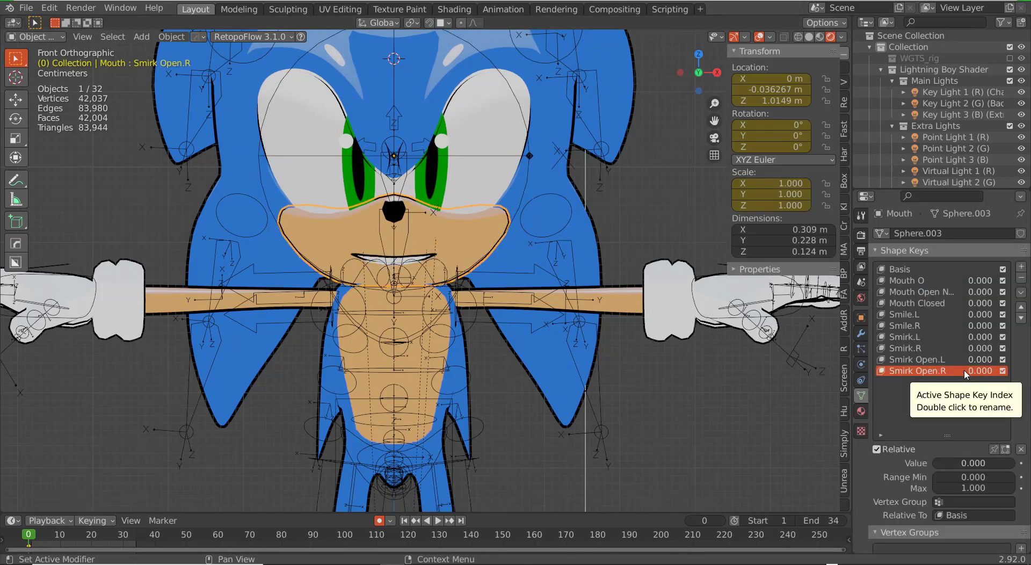
scroll(510, 255, down, 5)
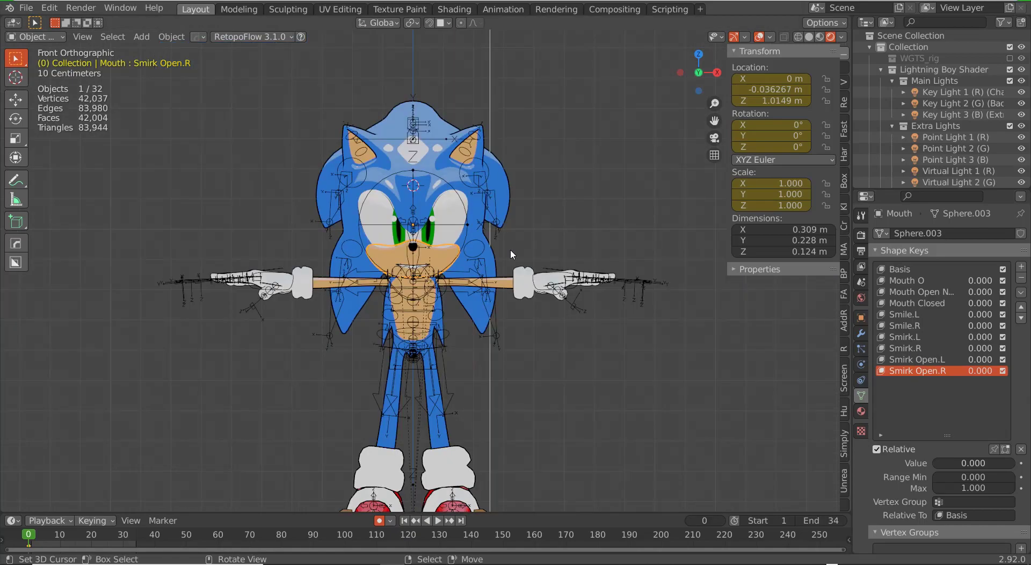
scroll(510, 255, up, 2)
middle_drag(510, 255, 491, 294)
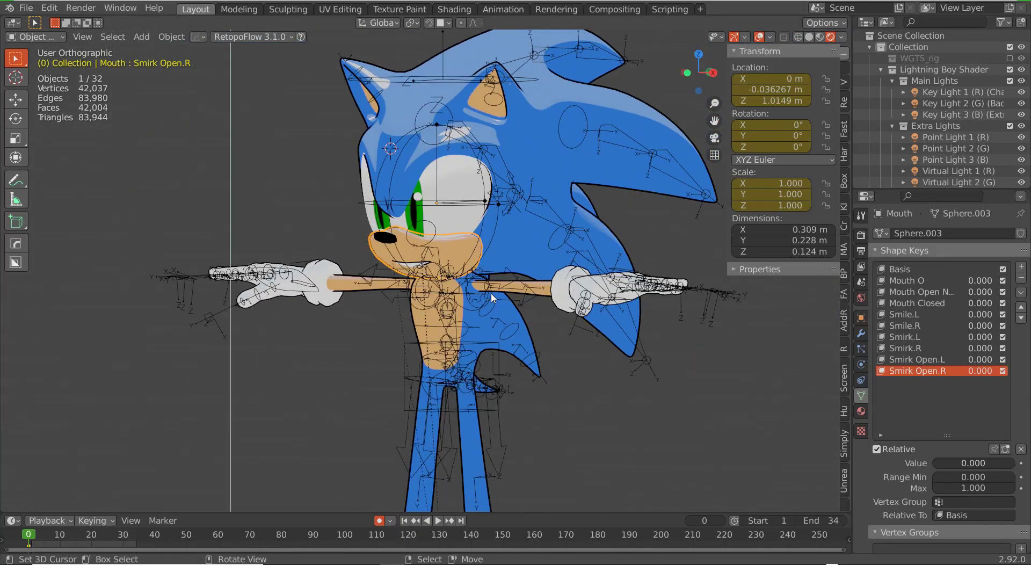
key(KP_1)
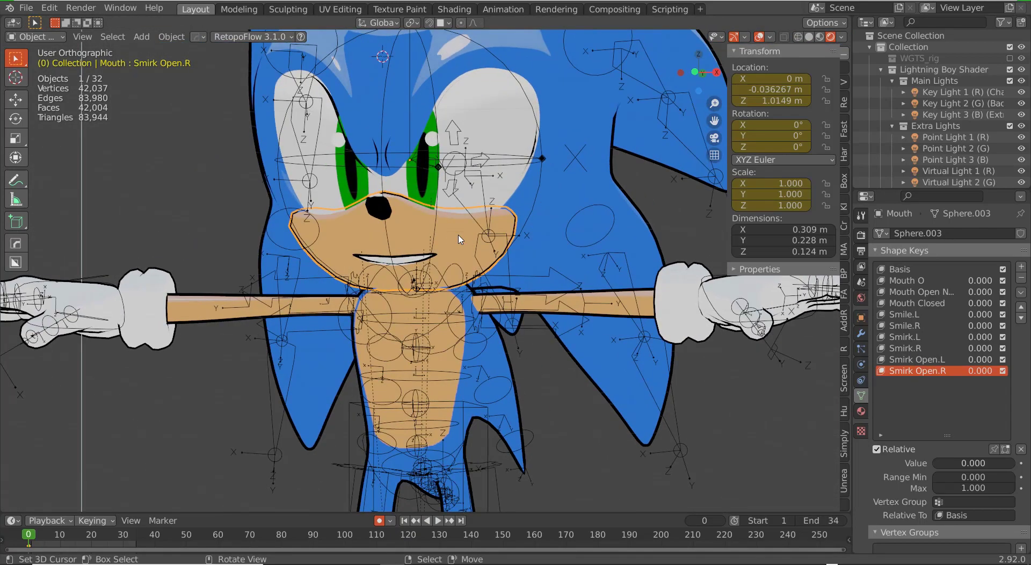
scroll(459, 240, up, 3)
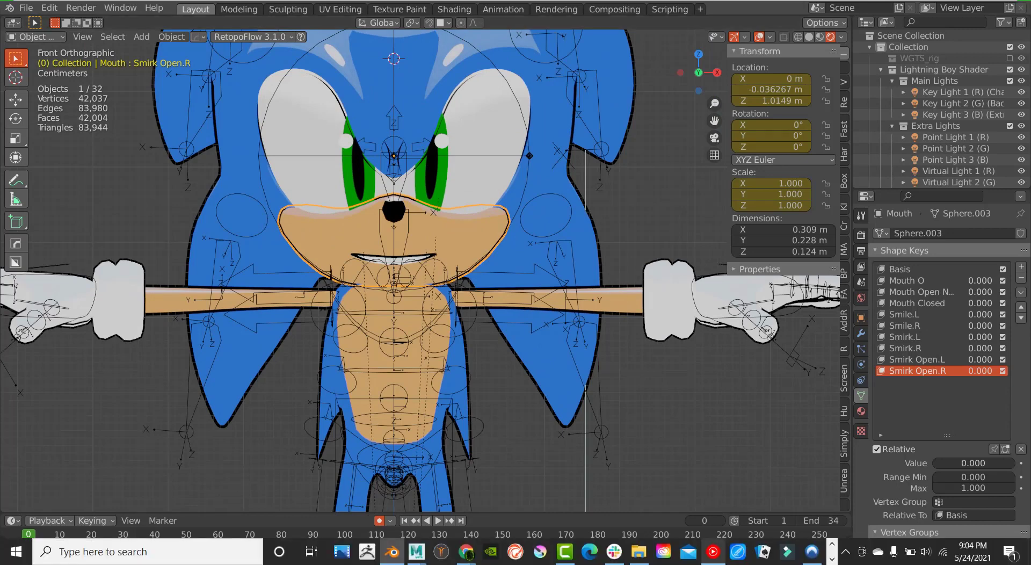
scroll(459, 240, up, 2)
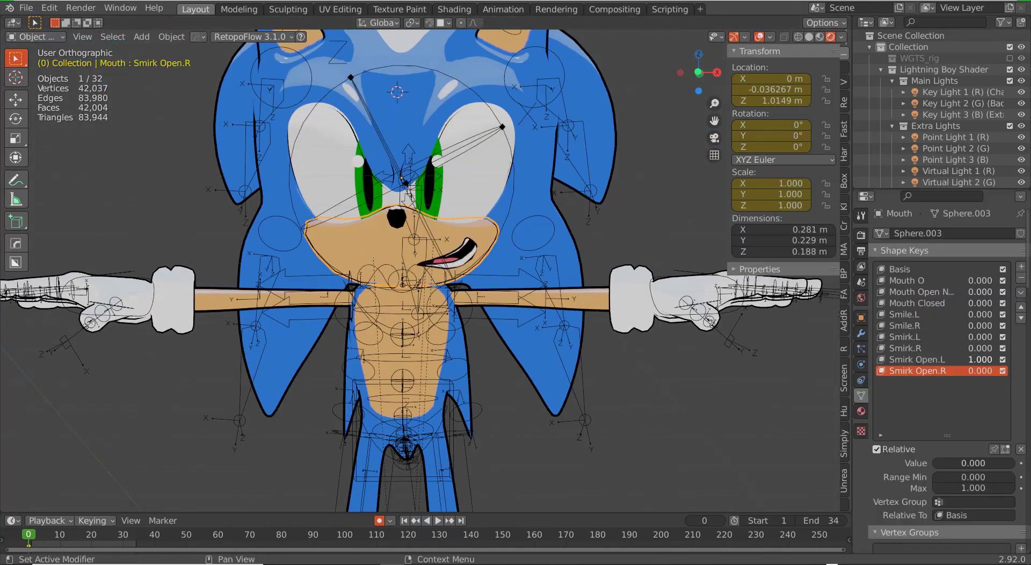
middle_drag(663, 328, 626, 333)
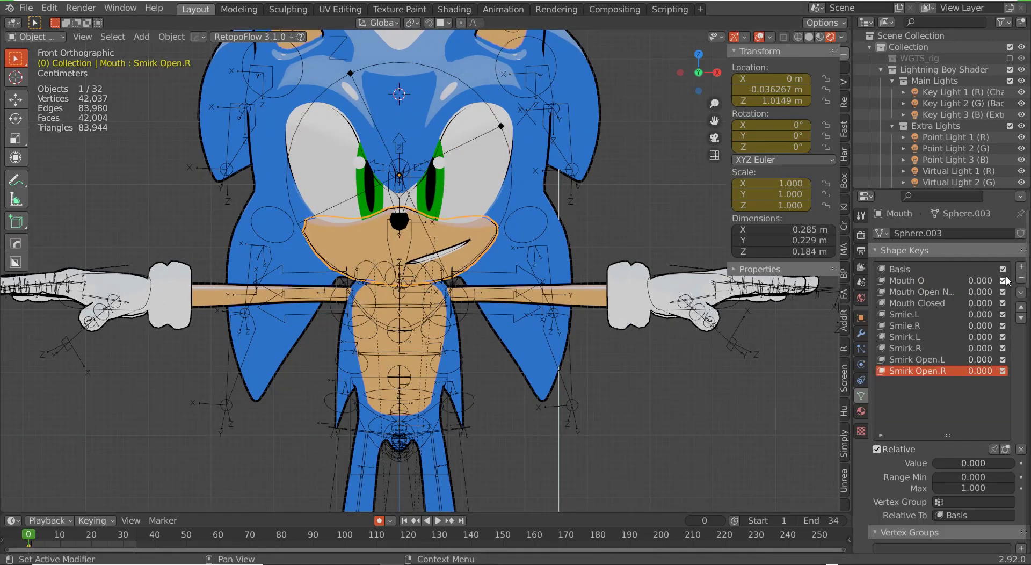
Step: Add a new shape key, Key 10, and raise the first upper-lip vertices
click(1021, 266)
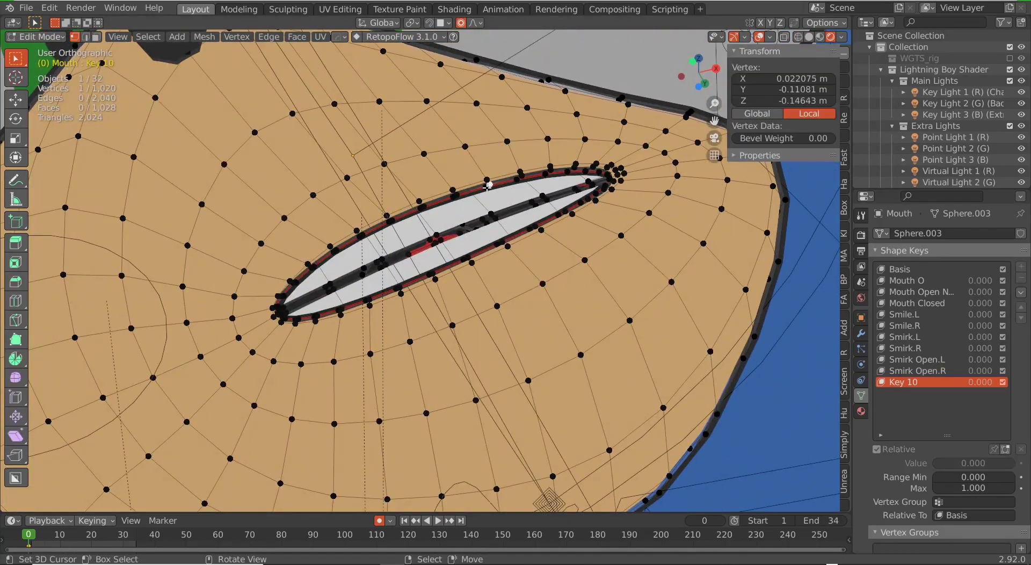
key(g)
click(485, 157)
right_click(387, 214)
key(g)
click(385, 194)
middle_drag(395, 201, 395, 231)
right_click(308, 247)
key(g)
click(331, 251)
right_click(356, 209)
key(g)
click(361, 203)
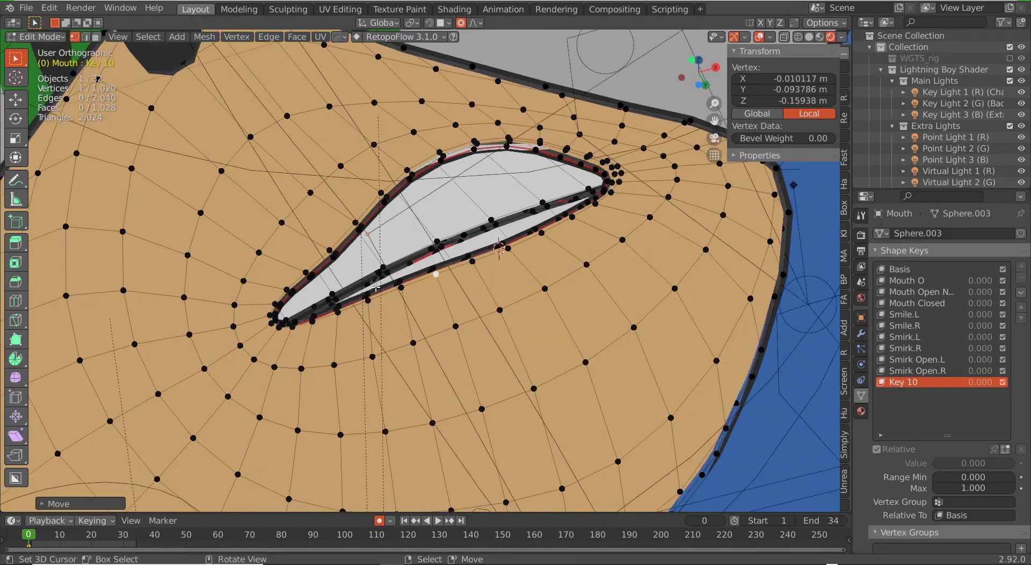
Step: Lift more upper-lip vertices toward the mouth centre to shape the sneer
scroll(398, 233, down, 3)
right_click(396, 236)
key(g)
click(407, 247)
right_click(466, 207)
key(g)
click(467, 209)
middle_drag(467, 209, 451, 230)
key(g)
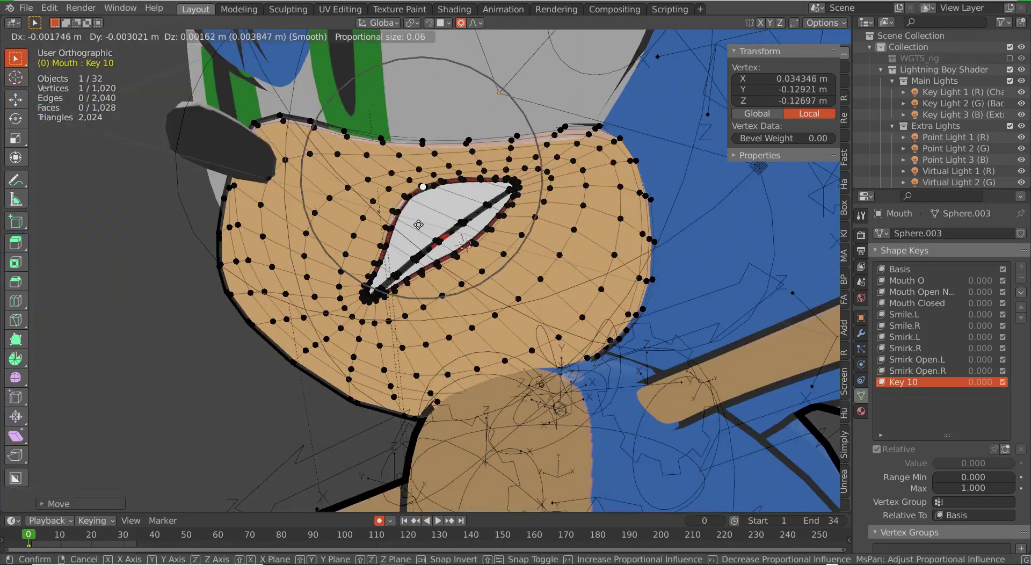
click(448, 229)
Step: From a lower angle, raise the remaining lip vertices together with proportional editing
middle_drag(513, 228, 490, 197)
right_click(532, 244)
key(g)
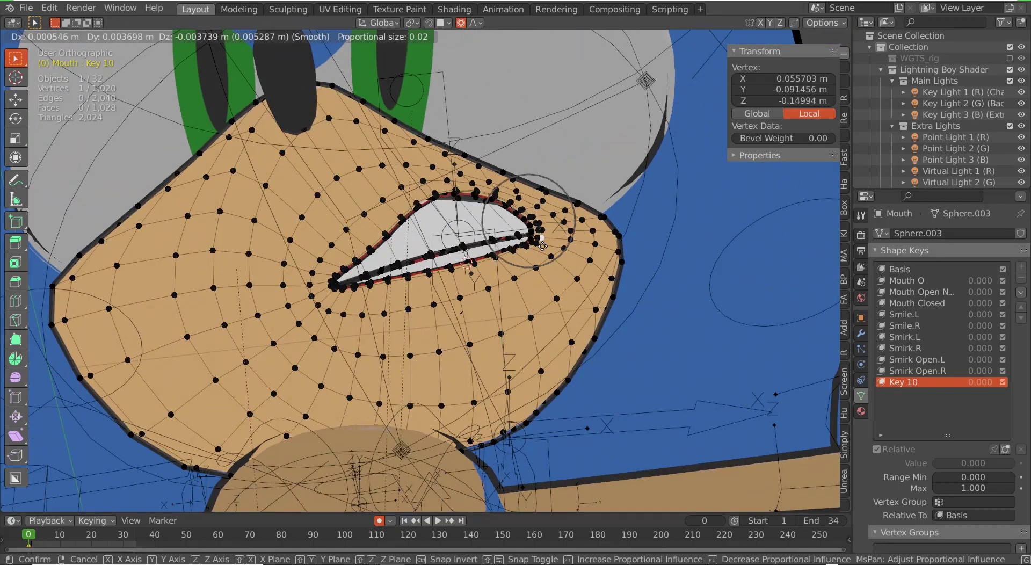
click(532, 239)
right_click(525, 246)
right_click(496, 261)
key(g)
click(496, 260)
scroll(456, 325, down, 5)
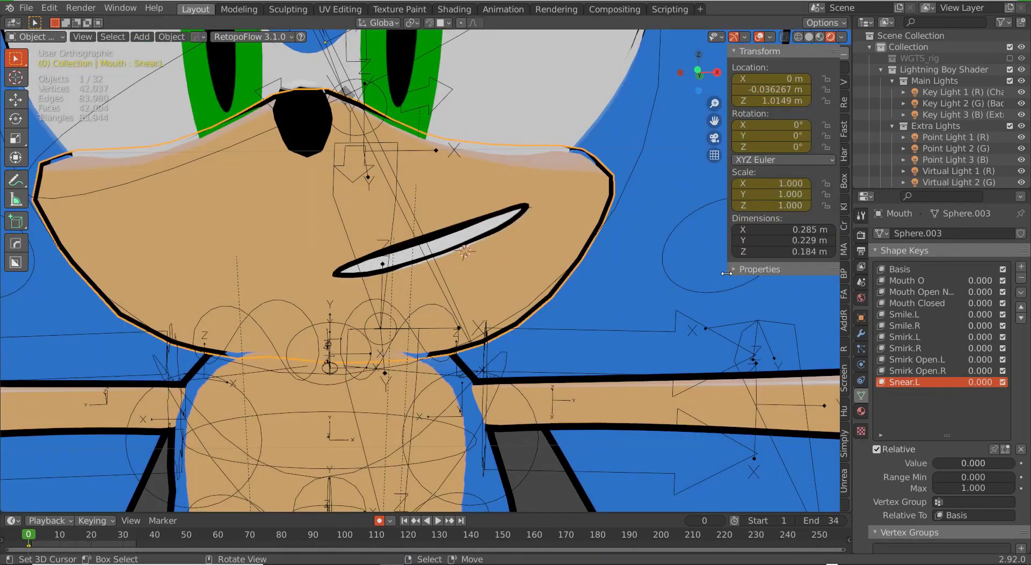
Step: Mirror the sneer into a Snear.R shape key, then add Key 12 and start renaming it
click(1021, 292)
click(970, 323)
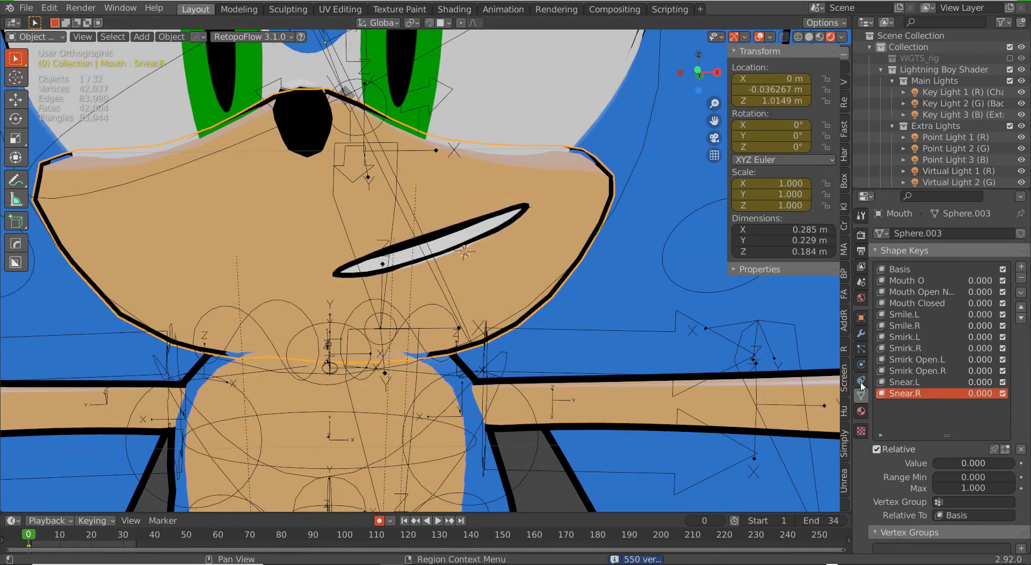
scroll(395, 322, down, 5)
click(1020, 266)
double_click(909, 405)
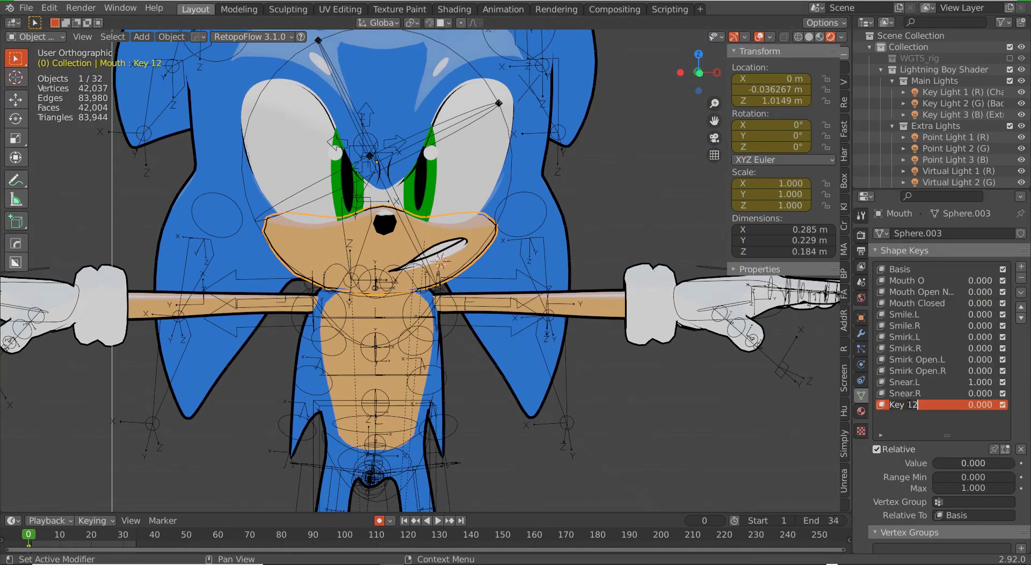
Step: On the Snear Open.L key, select the linked upper teeth in Edit Mode and move them
click(1020, 266)
click(1021, 278)
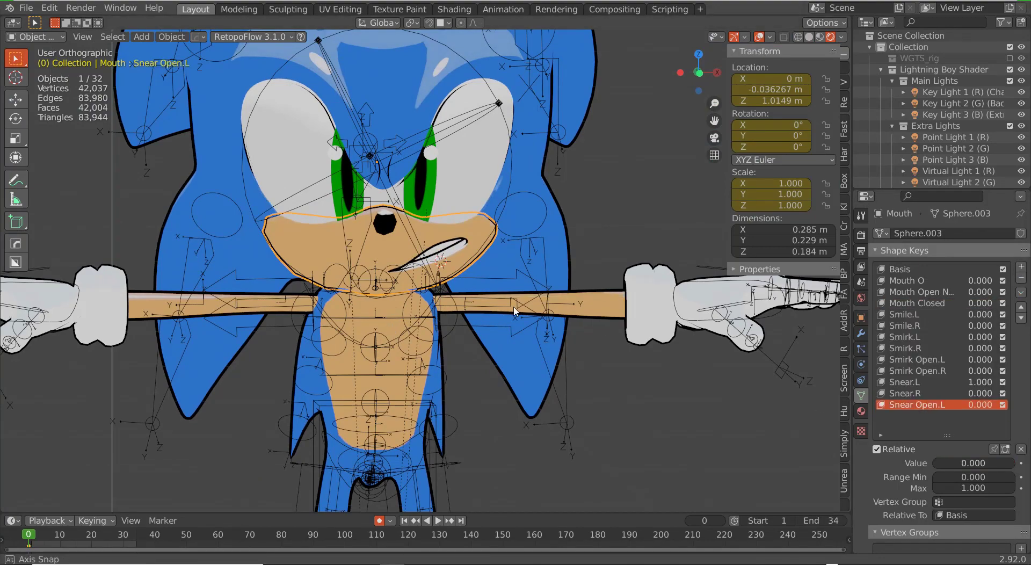
key(Tab)
scroll(454, 226, up, 8)
key(l)
key(3)
right_click(497, 137)
key(l)
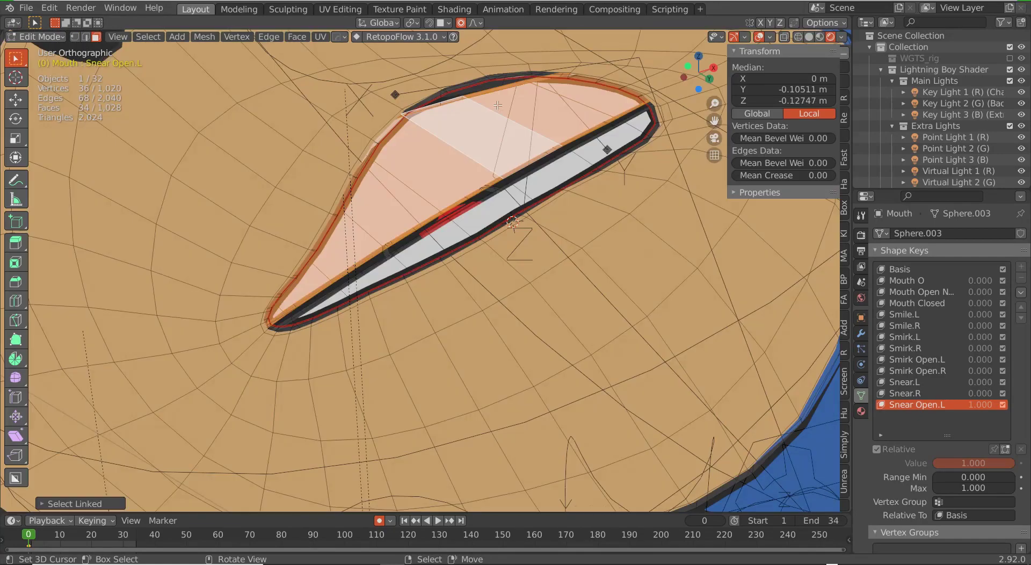
middle_drag(498, 137, 472, 169)
key(g)
click(472, 172)
Step: Rotate the upper teeth in front view, nudge the lower teeth, then exit Edit Mode
key(KP_1)
key(r)
key(r)
click(479, 201)
key(ctrl+l)
key(KP_3)
key(g)
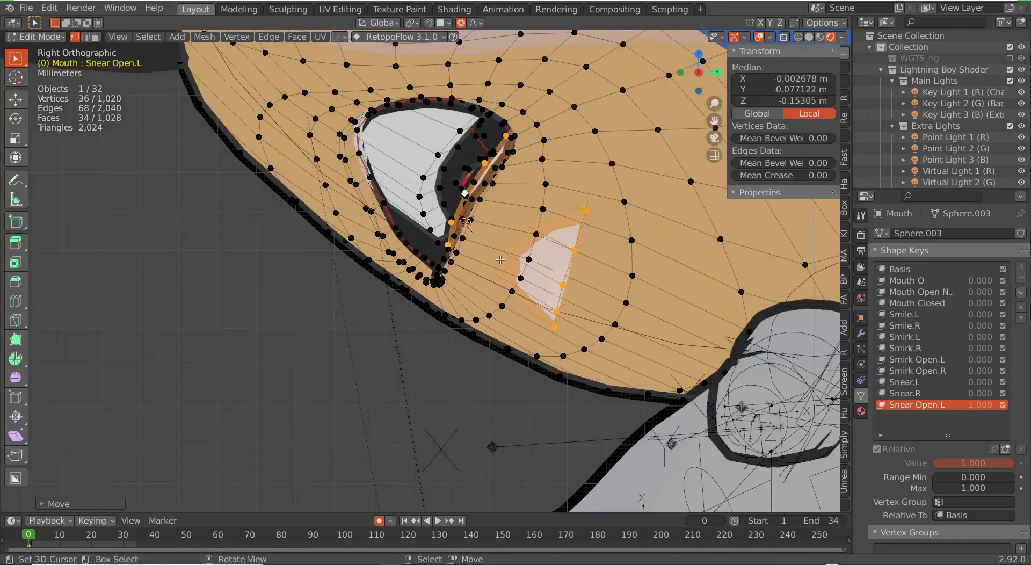
key(g)
key(Tab)
key(KP_1)
scroll(524, 271, down, 5)
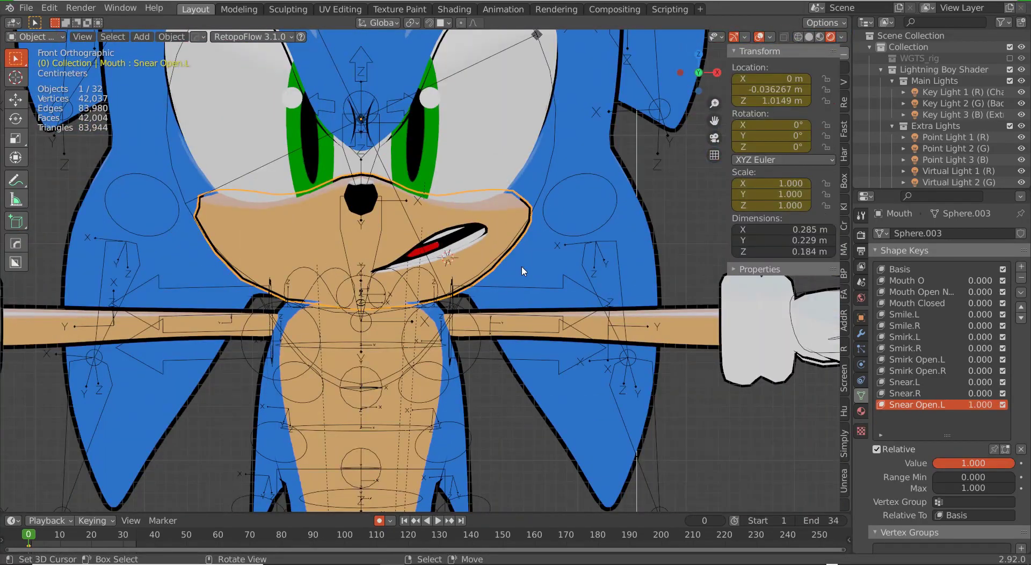
Step: Return to Edit Mode on the mouth and begin selecting lower-lip faces in face mode
key(Tab)
scroll(451, 265, up, 5)
key(Tab)
middle_drag(456, 242, 418, 249)
key(KP_1)
key(Tab)
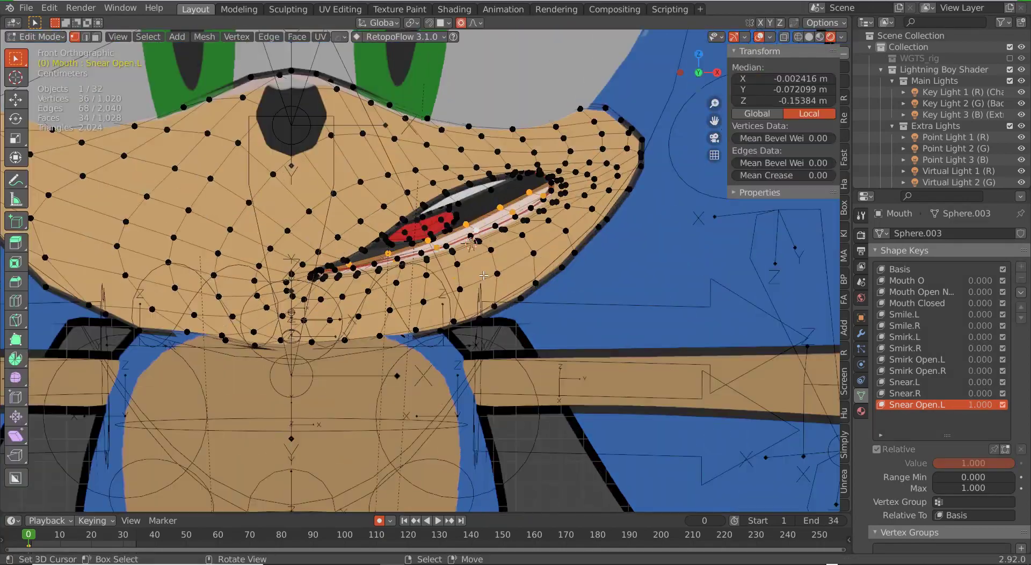
scroll(457, 257, up, 1)
key(3)
key(g)
right_click(486, 242)
shift+right_click(499, 248)
Step: Add the remaining lower-lip faces to the selection and lower the lip
key(g)
right_click(513, 258)
shift+right_click(402, 293)
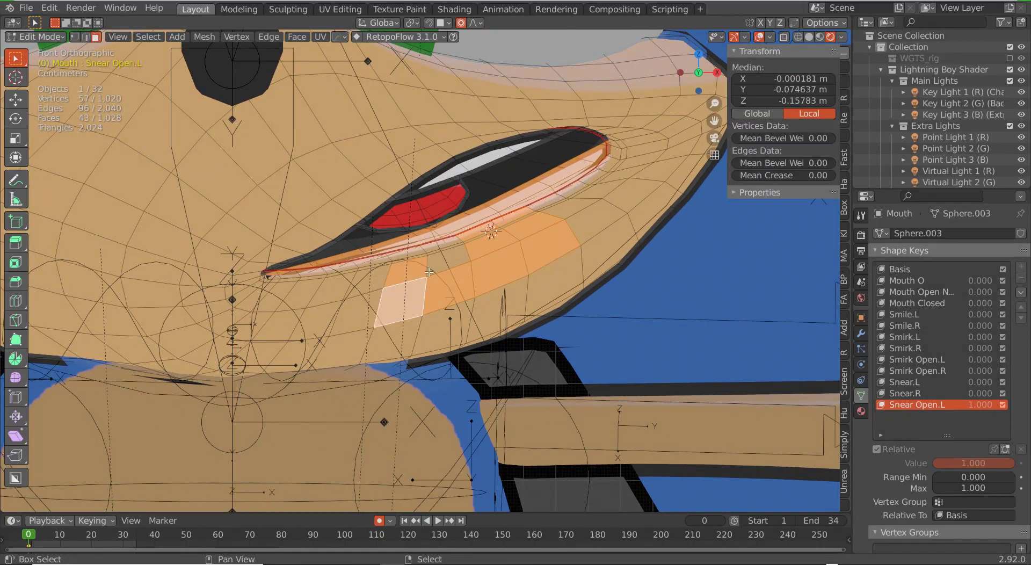
shift+right_click(354, 321)
shift+right_click(373, 259)
key(g)
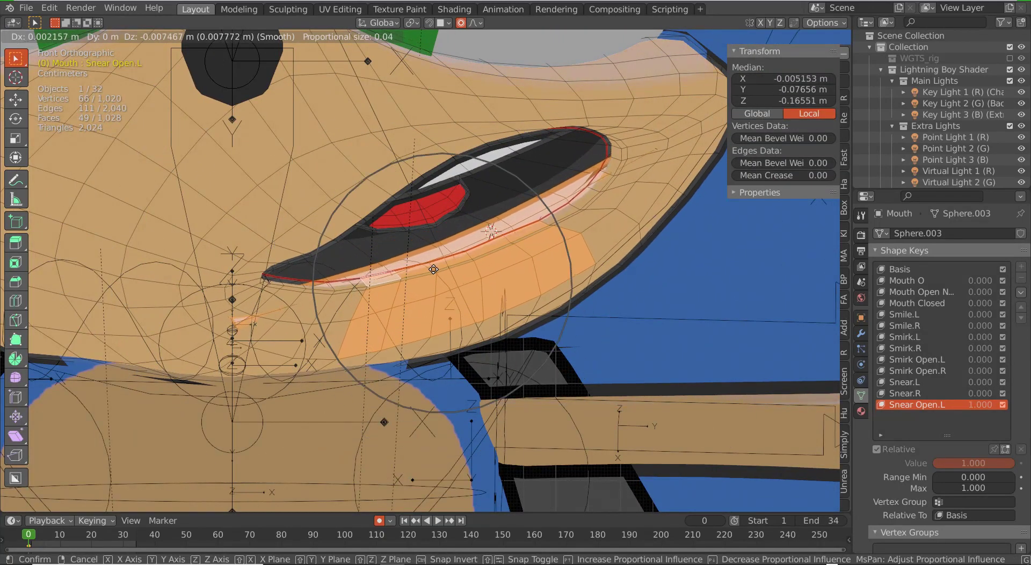
click(372, 277)
Step: Select the connected lower teeth, resize and lower them, and preview outside Edit Mode
scroll(429, 263, down, 2)
right_click(498, 228)
key(ctrl+l)
key(s)
key(g)
click(532, 302)
key(Tab)
scroll(521, 310, down, 7)
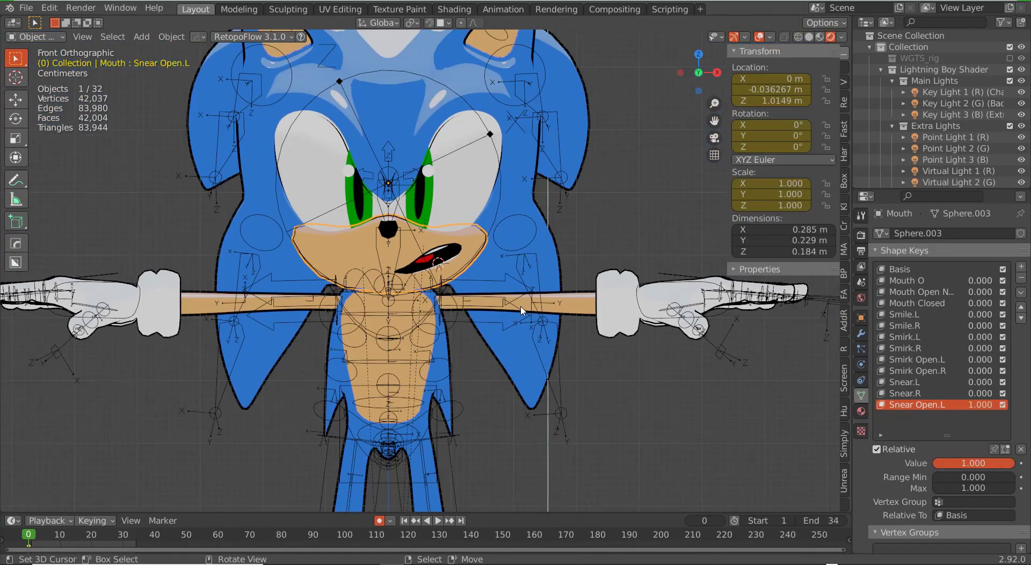
scroll(443, 246, up, 6)
Step: Reshape the open sneer by repositioning the mouth edge vertices
key(Tab)
scroll(456, 236, up, 4)
right_click(473, 225)
key(g)
click(494, 230)
key(g)
mouse_move(493, 231)
middle_down()
mouse_move(490, 192)
mouse_move(408, 177)
middle_up()
click(490, 192)
scroll(408, 177, up, 4)
Step: Use wireframe to select hidden mouth vertices and move them into place
right_click(408, 177)
right_click(327, 102)
key(z)
key(z)
mouse_move(280, 115)
middle_down()
mouse_move(415, 167)
mouse_move(397, 124)
mouse_move(389, 142)
middle_up()
key(z)
key(g)
click(411, 148)
Step: Move one mouth corner vertex, check from the front, and leave Edit Mode
right_click(371, 165)
key(g)
click(413, 210)
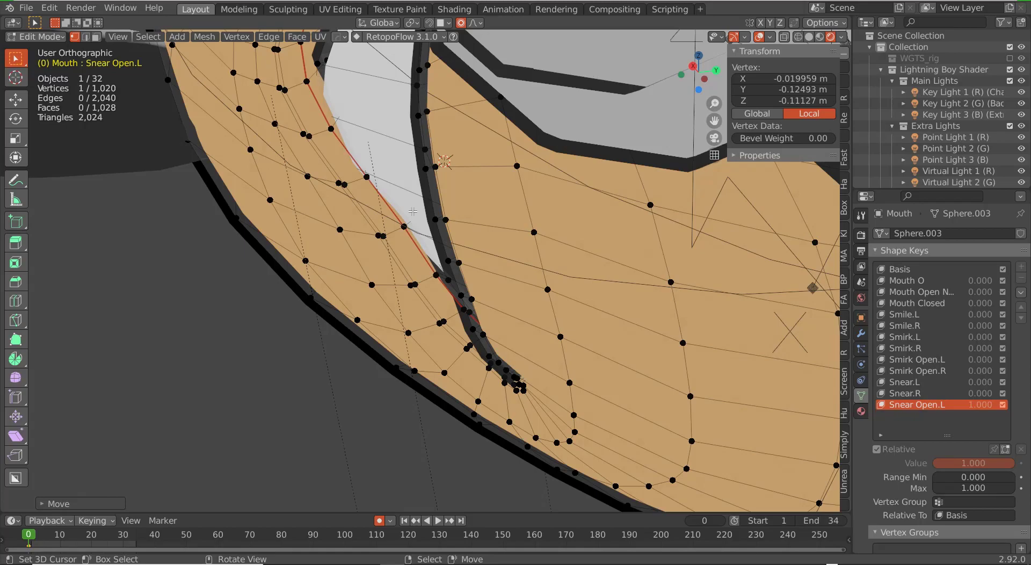
key(KP_1)
scroll(424, 258, down, 12)
key(Tab)
scroll(430, 282, up, 5)
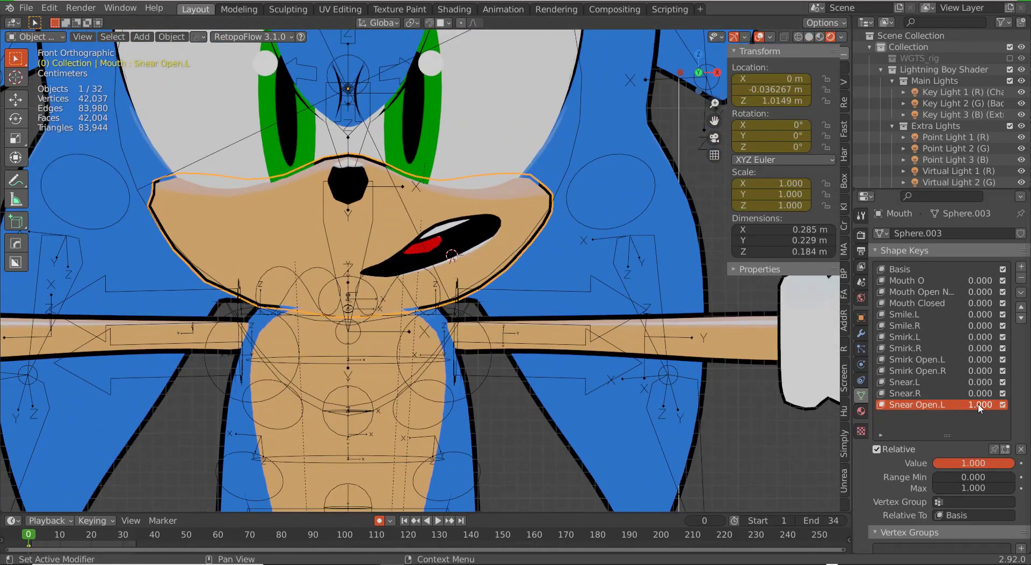
Step: Create a shape from mix, mirror it as Snear Open.R, and set Snear Open.L to 0
click(1021, 292)
click(988, 304)
click(1020, 292)
click(979, 320)
double_click(912, 416)
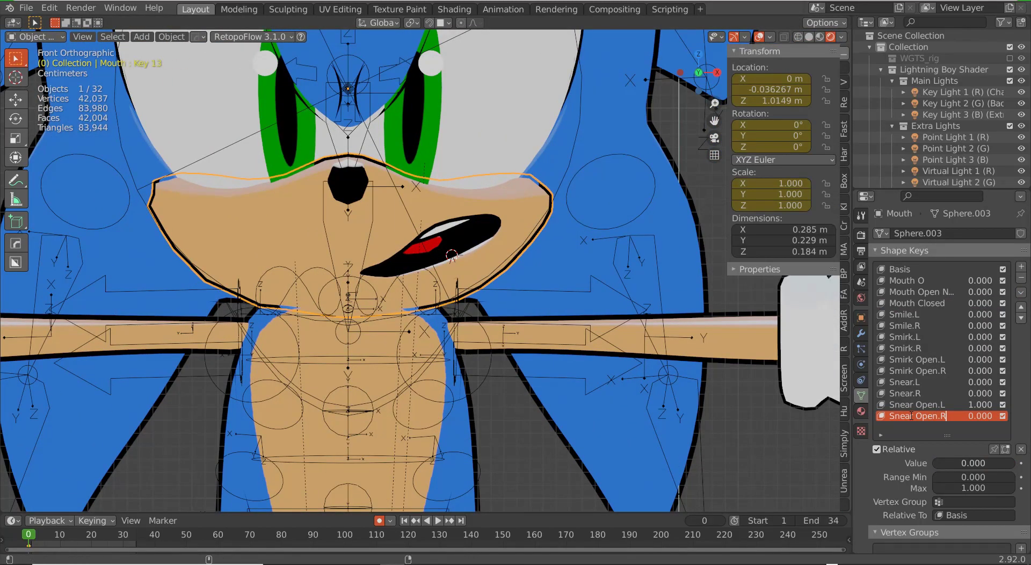
drag(980, 404, 923, 405)
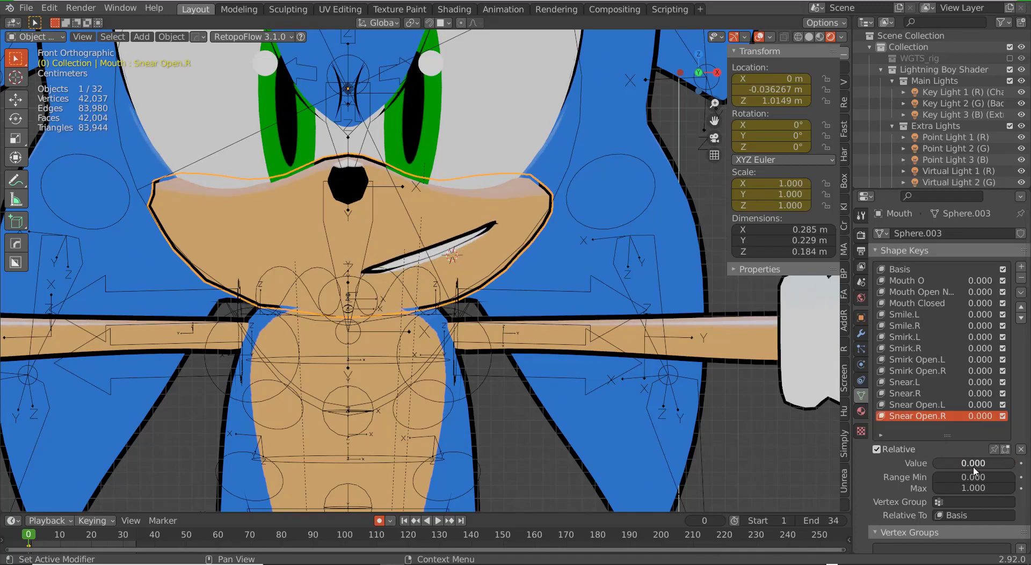
Step: Add a new shape key from mix, then shrink the lip ring and move it forward
click(1021, 292)
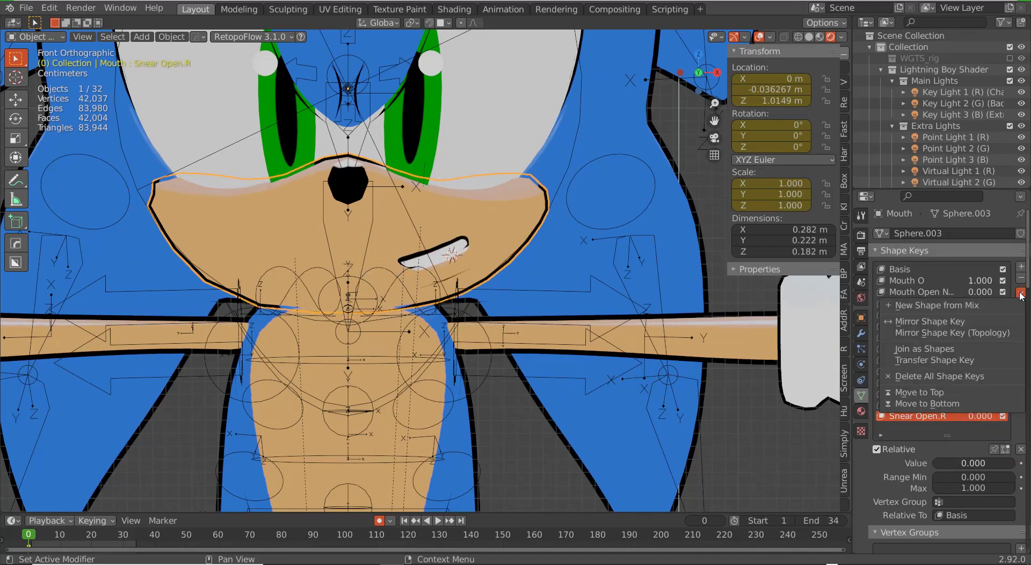
click(988, 305)
key(Tab)
key(KP_Decimal)
key(s)
click(542, 254)
middle_drag(542, 254, 472, 263)
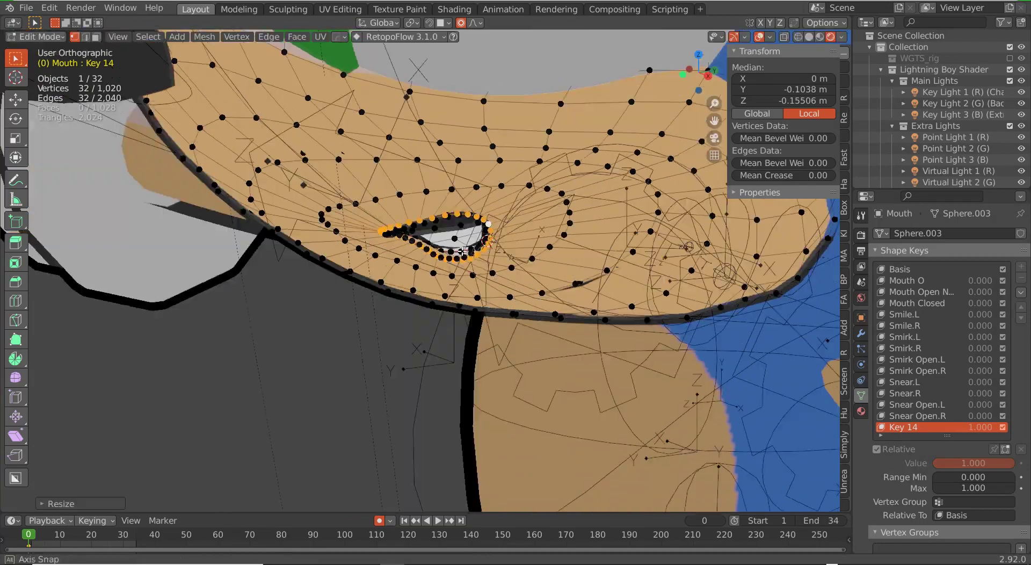
key(g)
click(394, 271)
Step: Rotate, shift and resize the lips into a small rounded O, then exit Edit Mode
key(r)
click(411, 277)
middle_drag(410, 276, 564, 273)
key(g)
click(454, 282)
key(s)
click(448, 273)
key(Tab)
Step: Rename the new key W Sound, set its value to 0, and view from the front
scroll(456, 268, down, 2)
double_click(906, 428)
scroll(491, 259, down, 7)
middle_drag(489, 258, 490, 257)
drag(987, 463, 935, 463)
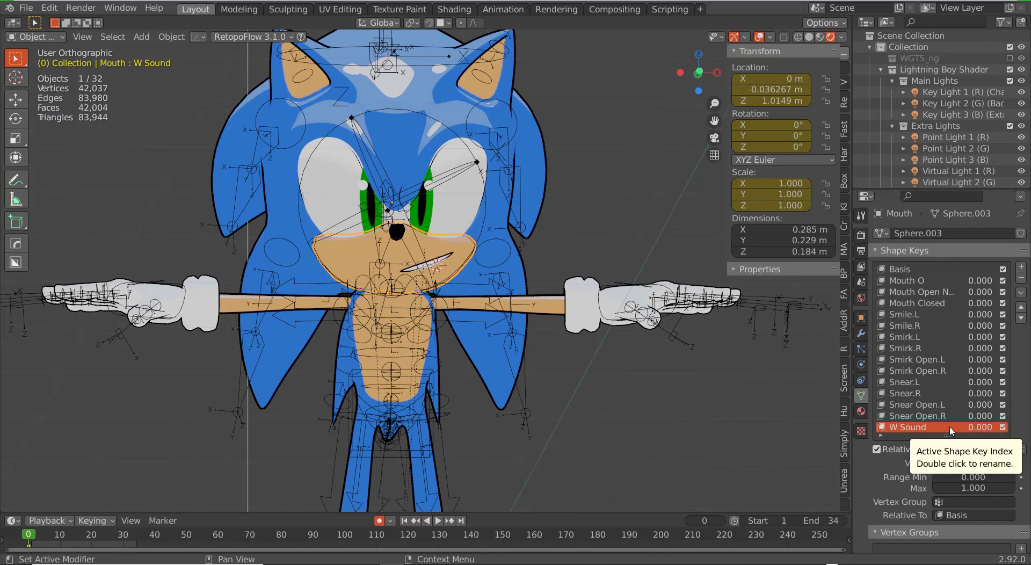
scroll(982, 304, down, 1)
drag(980, 282, 1003, 281)
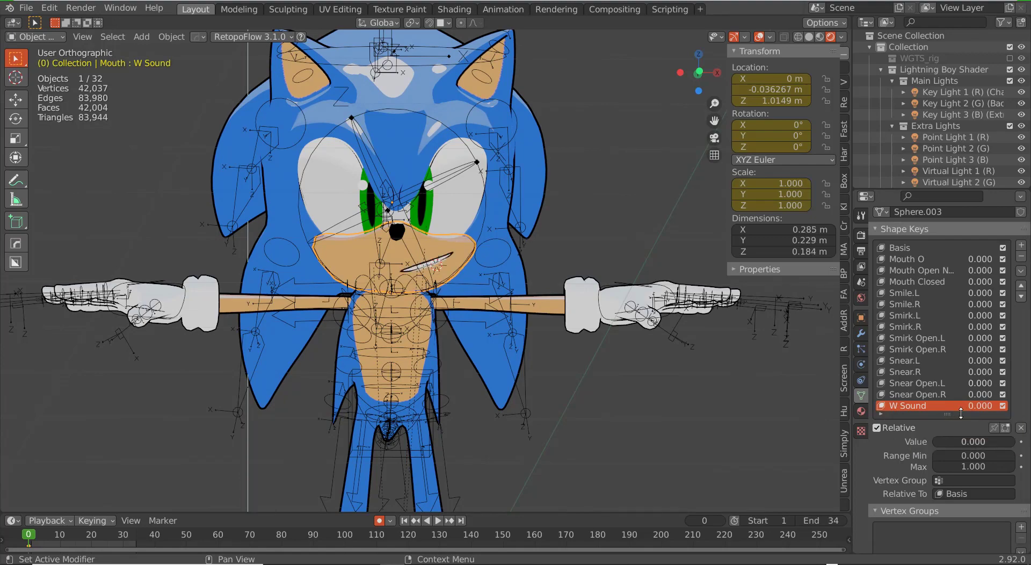
key(KP_1)
Step: Rename the head's first shape key to 'Eyebrow Down.L'
click(447, 152)
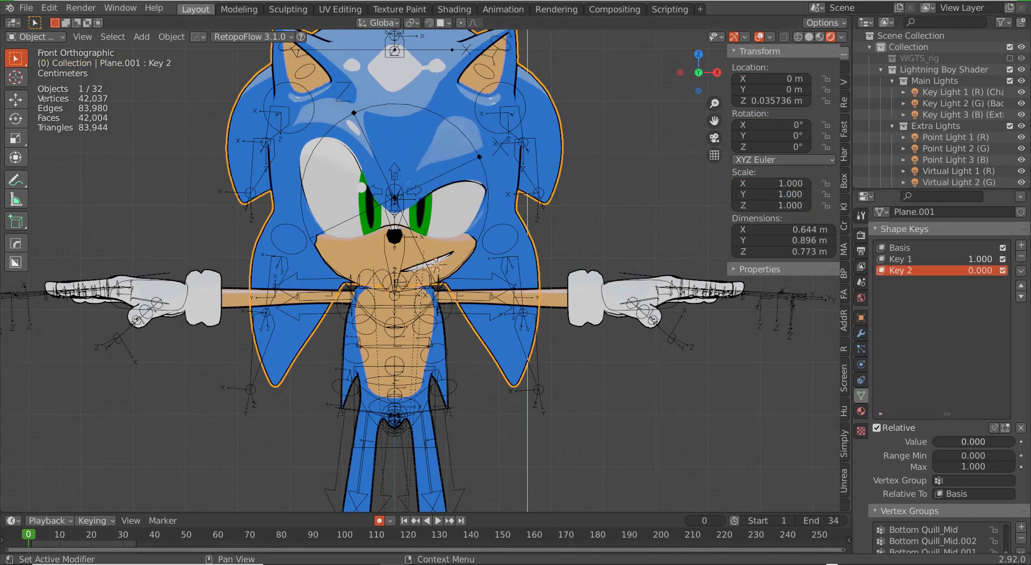
click(902, 260)
text(Eyebrow Down.L)
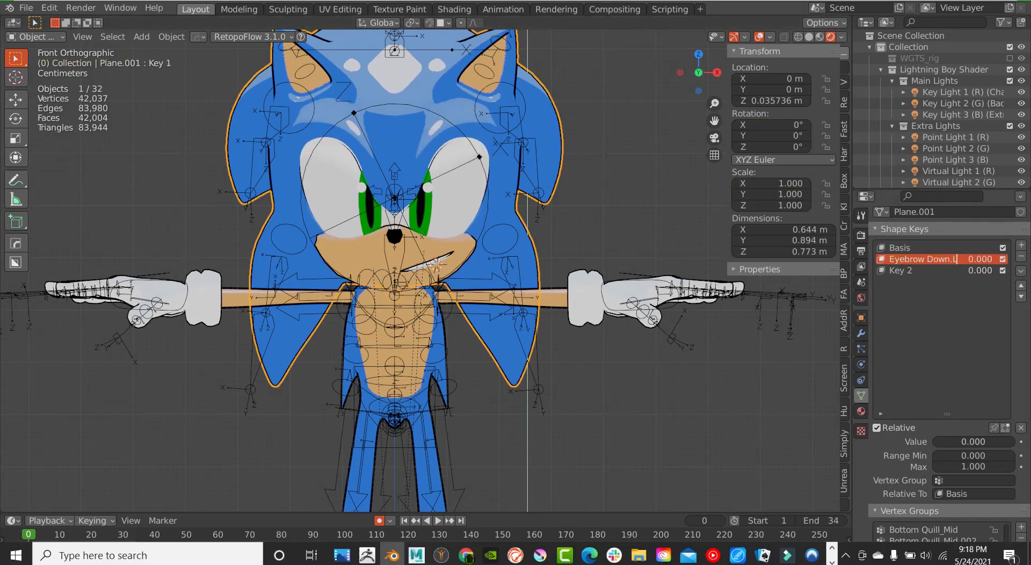
key(Return)
Step: Add a new head shape key and raise a brow vertex in it
click(1021, 245)
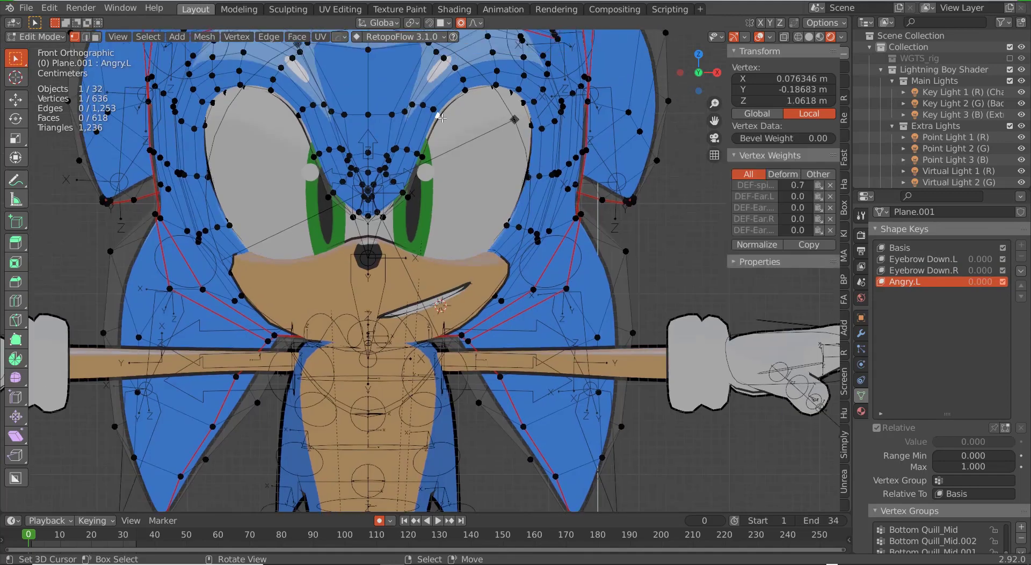
key(g)
key(z)
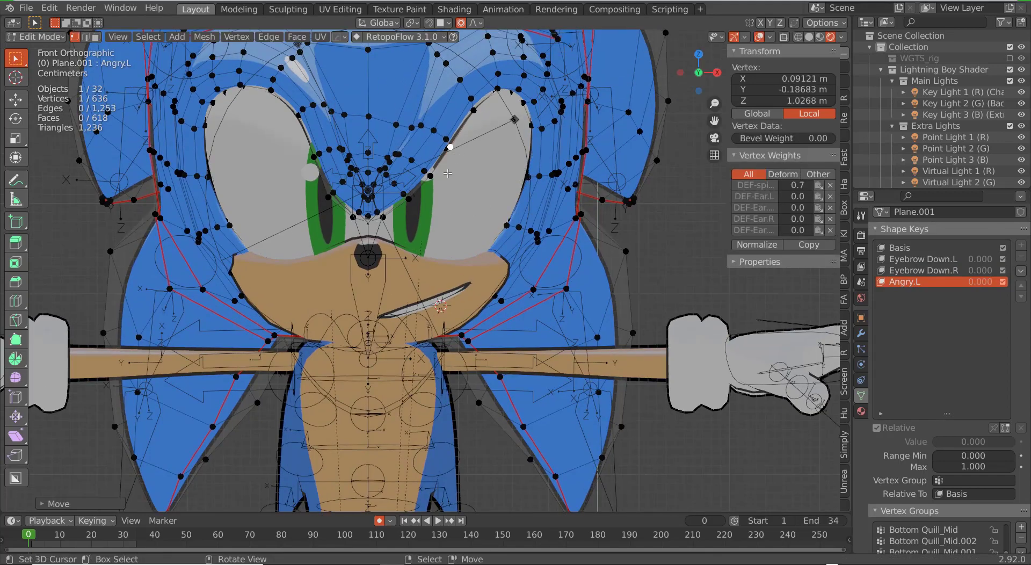
click(470, 65)
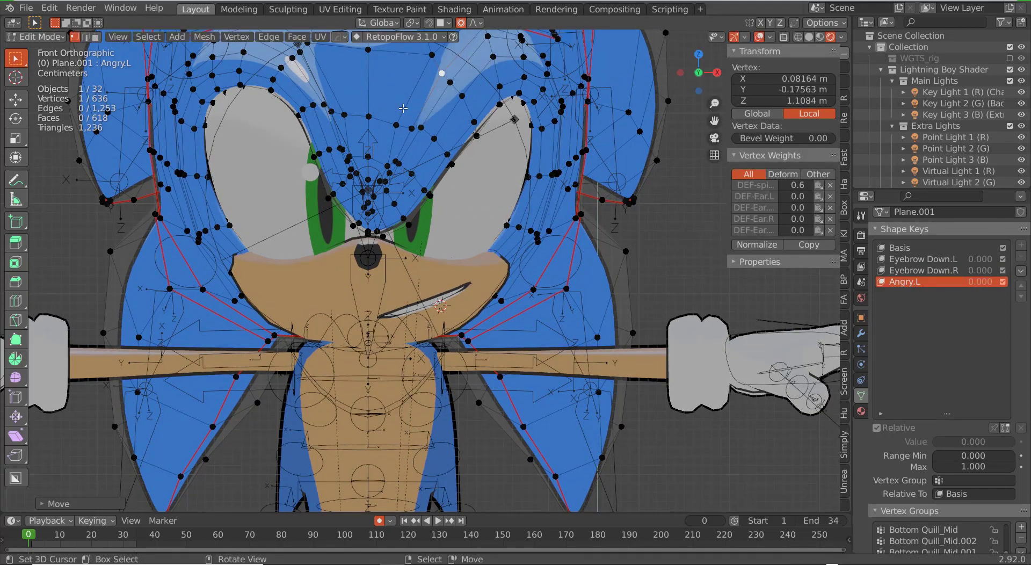
scroll(470, 65, down, 1)
click(445, 110)
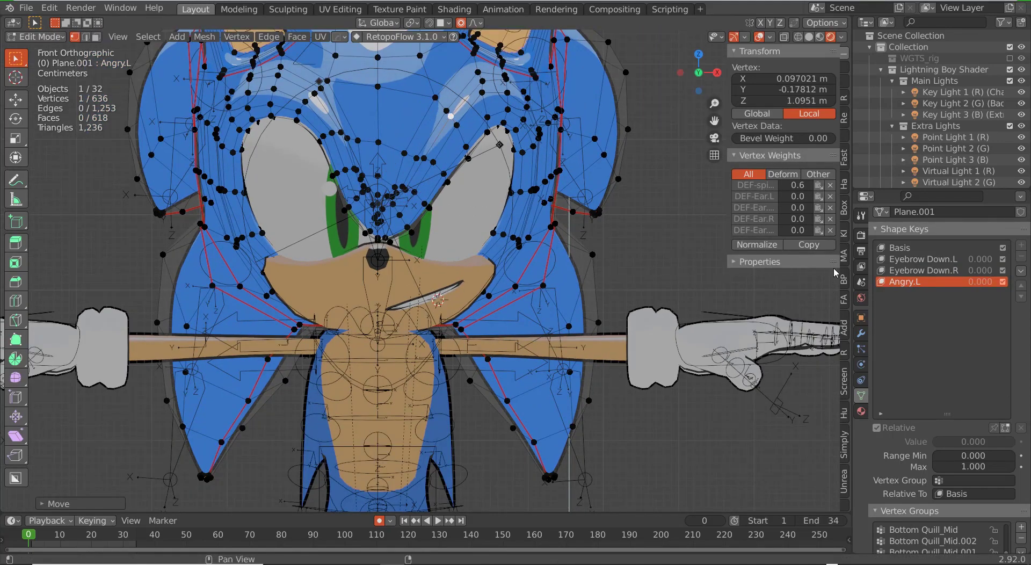
key(Tab)
Step: Build a mirrored Angry.R key from Angry.L using New Shape from Mix and Mirror Shape Key
click(1021, 271)
drag(958, 283, 1009, 294)
click(941, 285)
double_click(907, 293)
text(Angry.R)
click(1021, 271)
click(939, 300)
scroll(564, 215, down, 4)
middle_drag(555, 210, 565, 216)
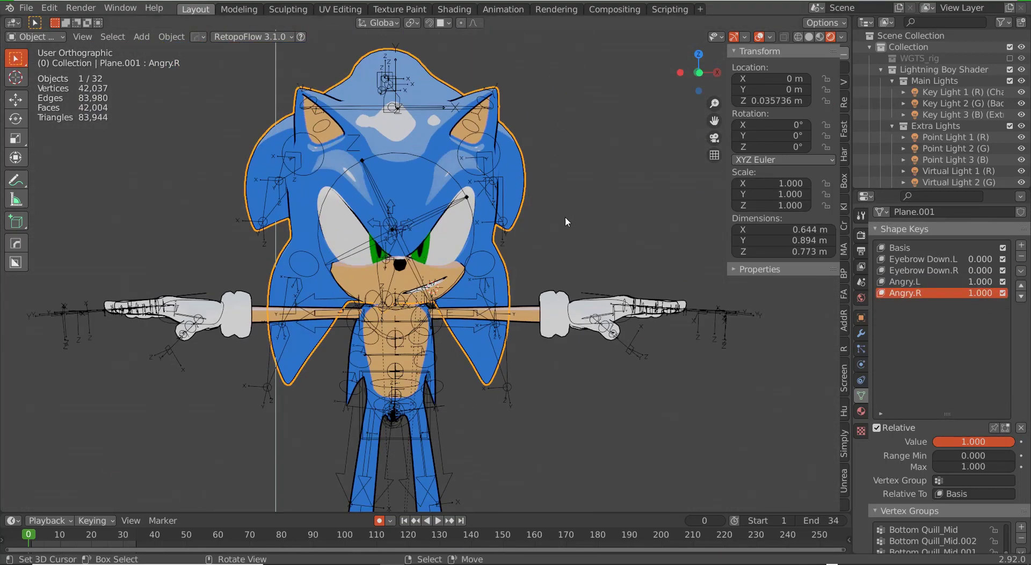
scroll(559, 229, up, 4)
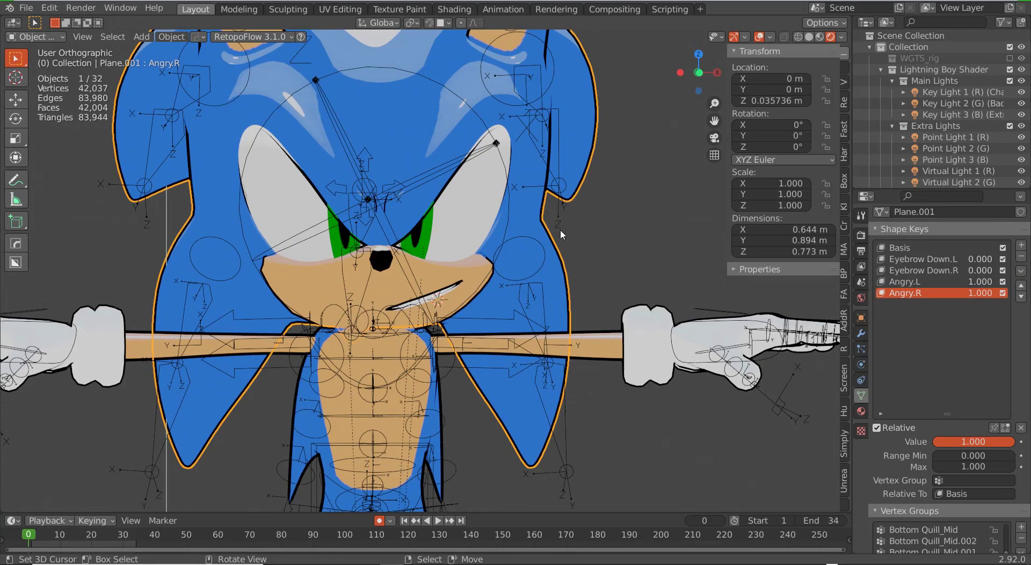
scroll(558, 162, down, 5)
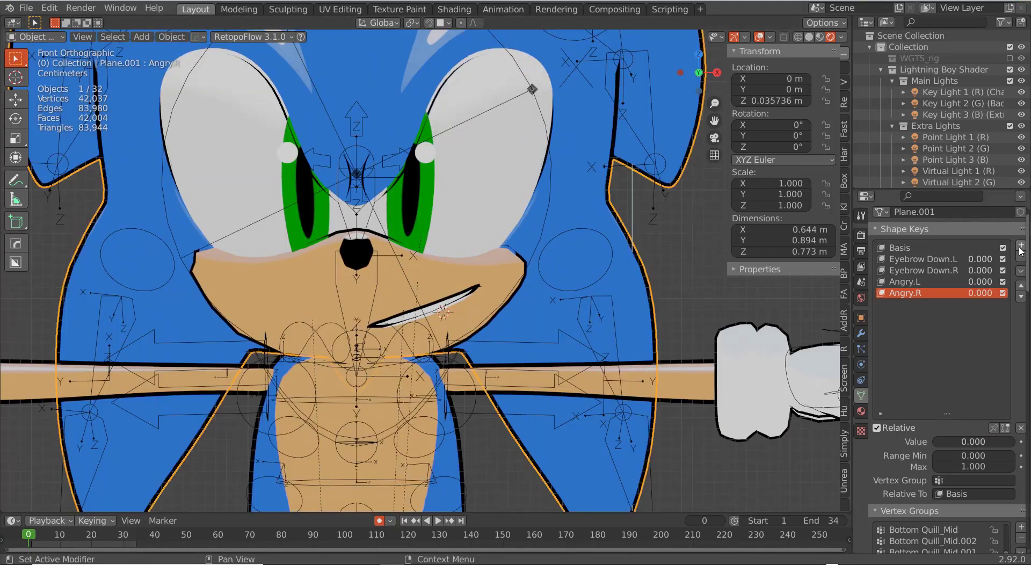
Step: Create a new shape key from the mix and pull brow vertices down over the eye
click(1021, 271)
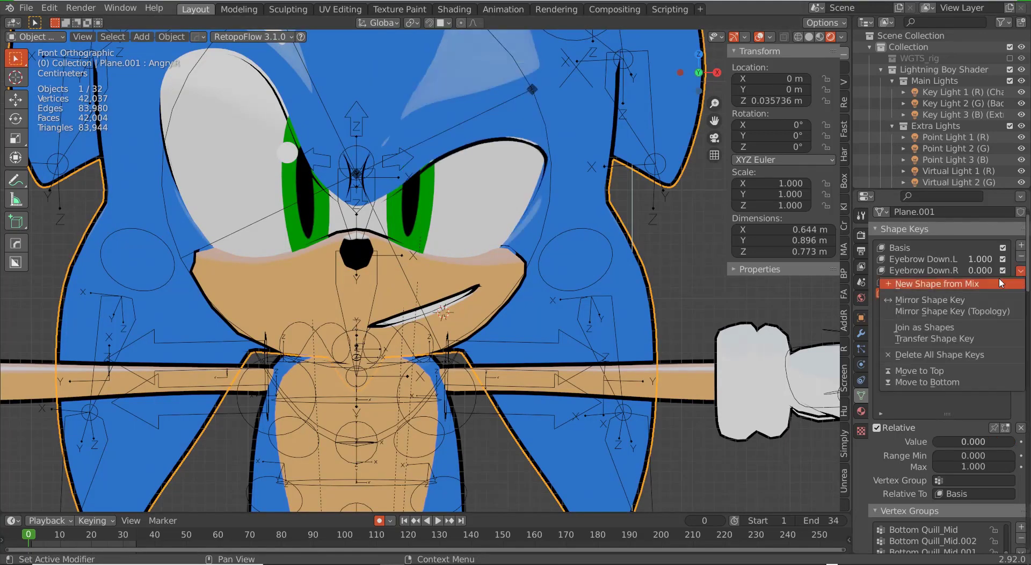
click(934, 283)
key(Tab)
right_drag(470, 150, 432, 196)
right_drag(529, 141, 444, 202)
right_click(449, 194)
right_drag(427, 201, 405, 211)
scroll(408, 204, down, 2)
scroll(424, 161, up, 1)
Step: Lower the remaining brow vertices for the squinting brow shape
drag(410, 110, 464, 154)
key(g)
click(446, 154)
right_drag(444, 114, 449, 128)
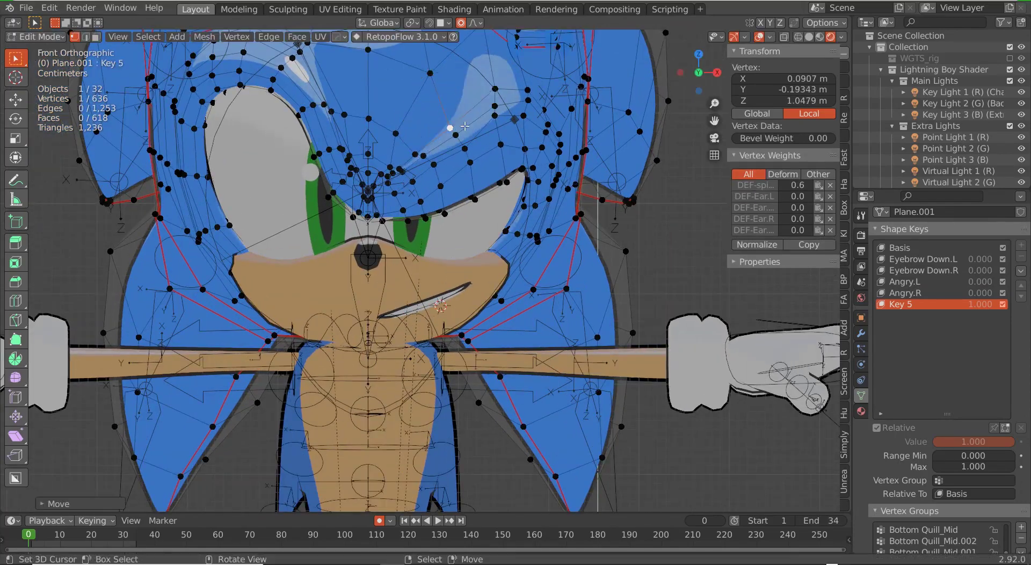
right_drag(442, 188, 443, 190)
right_drag(456, 135, 456, 138)
scroll(459, 142, down, 4)
key(Tab)
mouse_move(479, 169)
middle_down()
mouse_move(453, 169)
mouse_move(489, 170)
middle_up()
Step: Name the brow key Confused.L and mirror it into Confused.R at full value
mouse_move(1003, 442)
mouse_down()
mouse_move(934, 441)
mouse_move(1014, 442)
mouse_up()
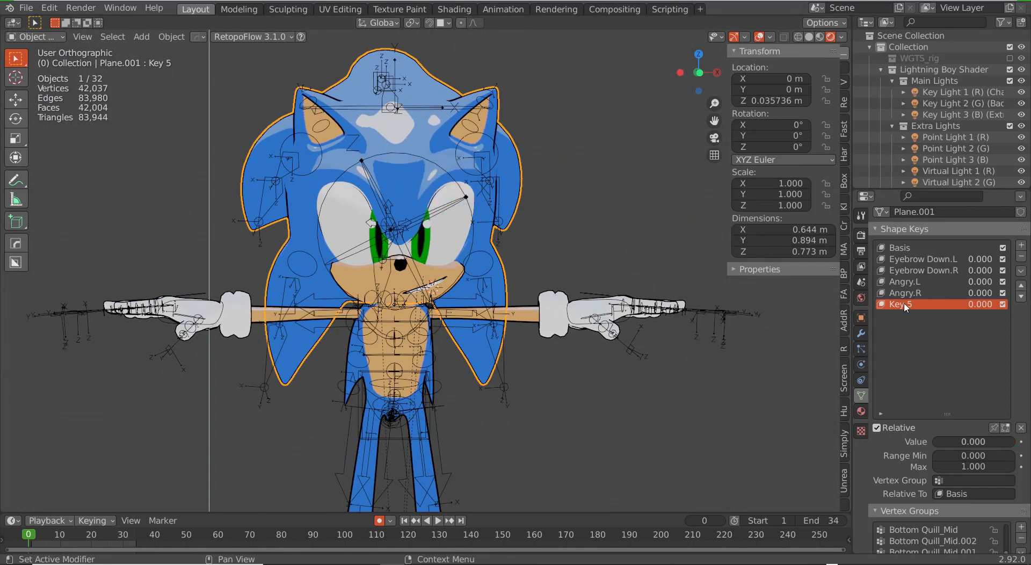
key(Return)
drag(950, 442, 1014, 442)
click(1021, 270)
click(964, 282)
click(1020, 270)
click(961, 303)
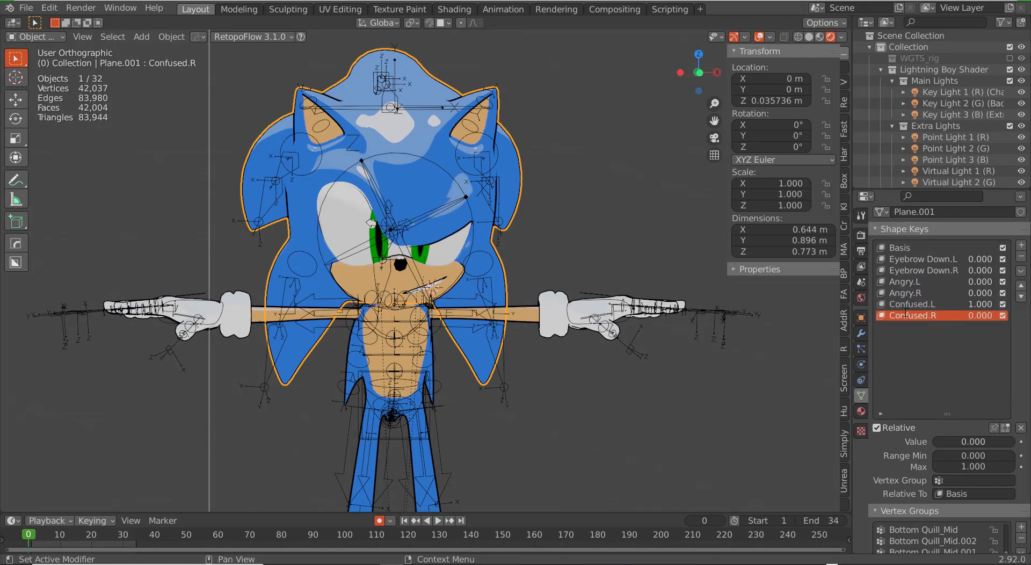
drag(950, 442, 1014, 442)
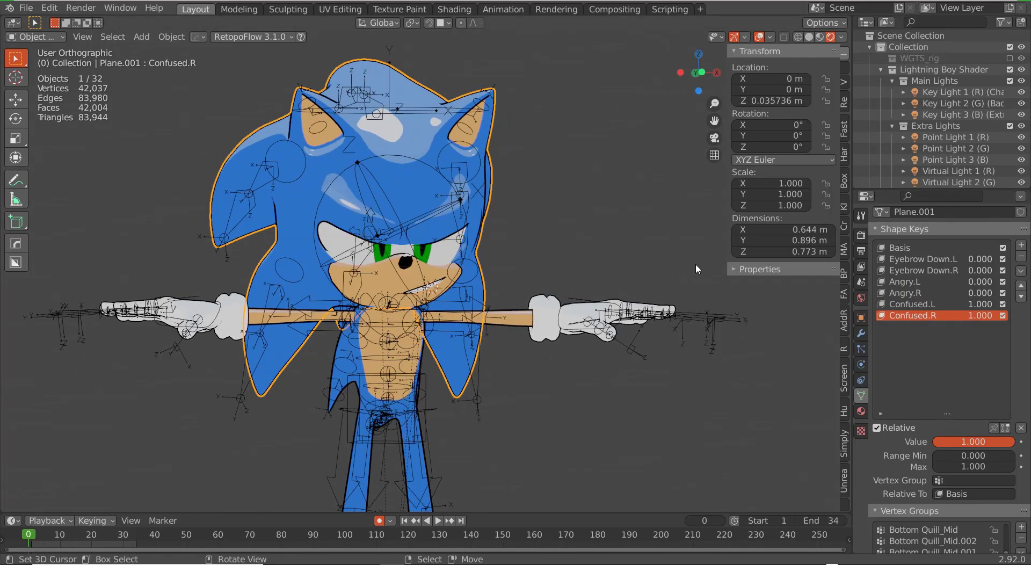
Step: Inspect the squinted eyes, then return Confused.L and Confused.R to zero
middle_drag(553, 236, 529, 253)
scroll(529, 253, up, 3)
drag(980, 304, 912, 304)
drag(980, 316, 912, 316)
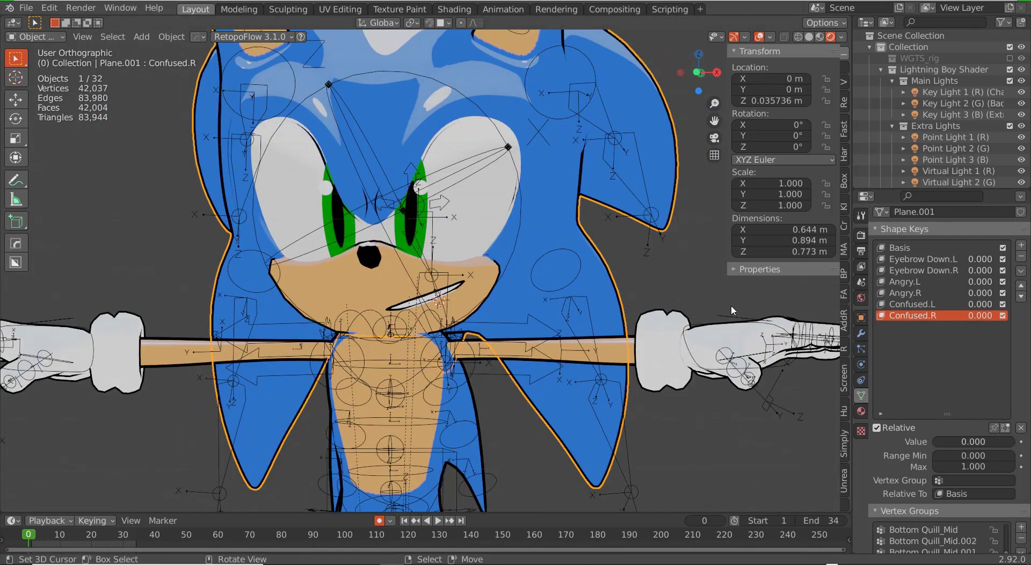
key(KP_1)
Step: Add a new brow shape key (Key 7) and move the brow vertex group
click(1020, 244)
key(Tab)
drag(479, 75, 515, 125)
shift+click(477, 75)
key(g)
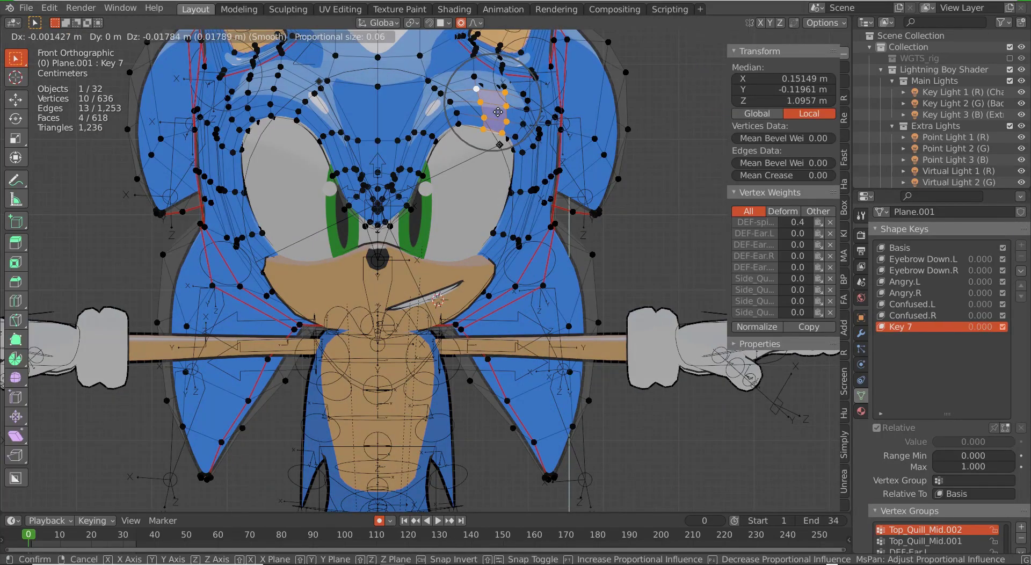
click(498, 111)
click(478, 92)
middle_drag(477, 92, 472, 142)
key(g)
click(456, 134)
key(g)
Step: Lower the brow corner faces on Key 7
key(g)
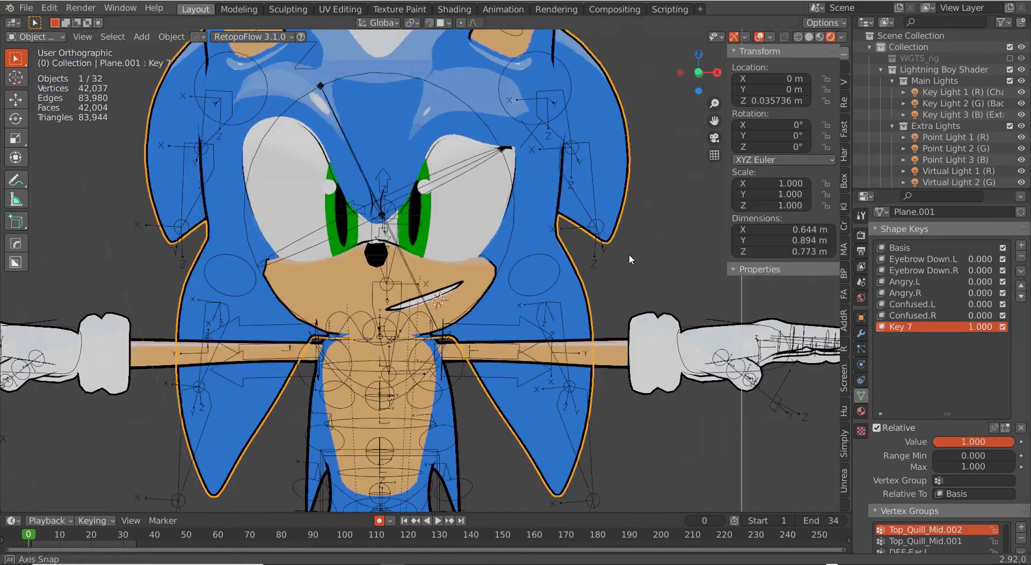
key(Tab)
key(g)
shift+right_click(525, 149)
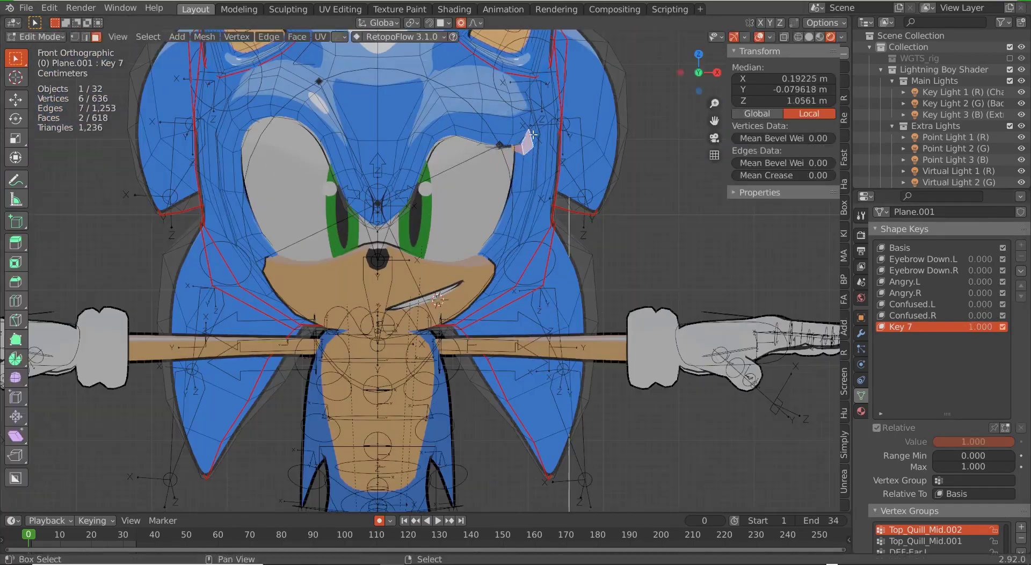
shift+right_click(529, 146)
key(g)
click(528, 173)
middle_drag(528, 173, 454, 149)
Step: Reposition individual brow faces and vertices toward a worried shape
key(g)
click(485, 197)
right_click(488, 161)
key(g)
click(486, 156)
click(503, 223)
key(KP_1)
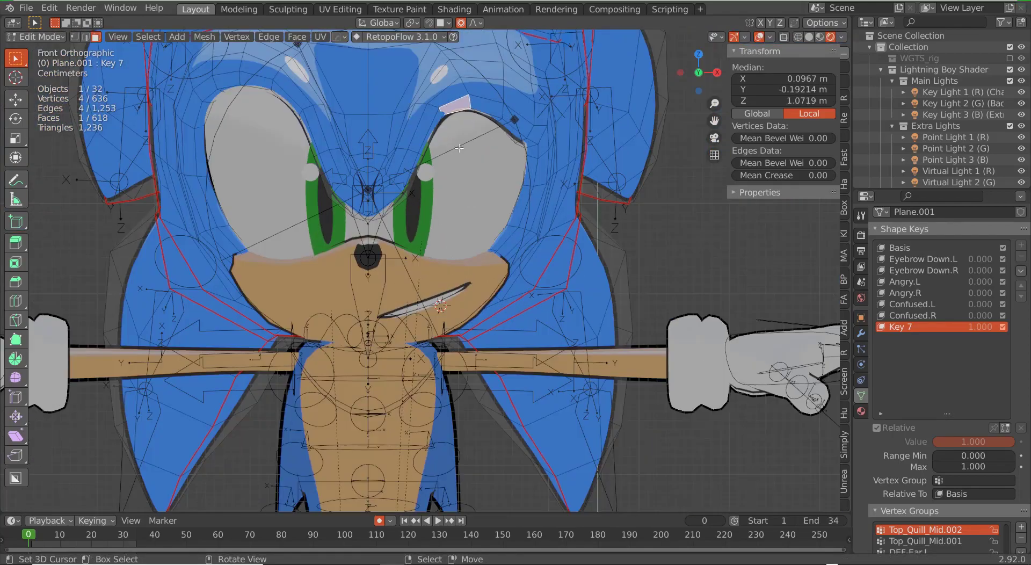
key(g)
key(1)
right_click(410, 99)
key(g)
click(410, 101)
Step: Shift the outer brow vertices and faces into the worried position
right_click(498, 105)
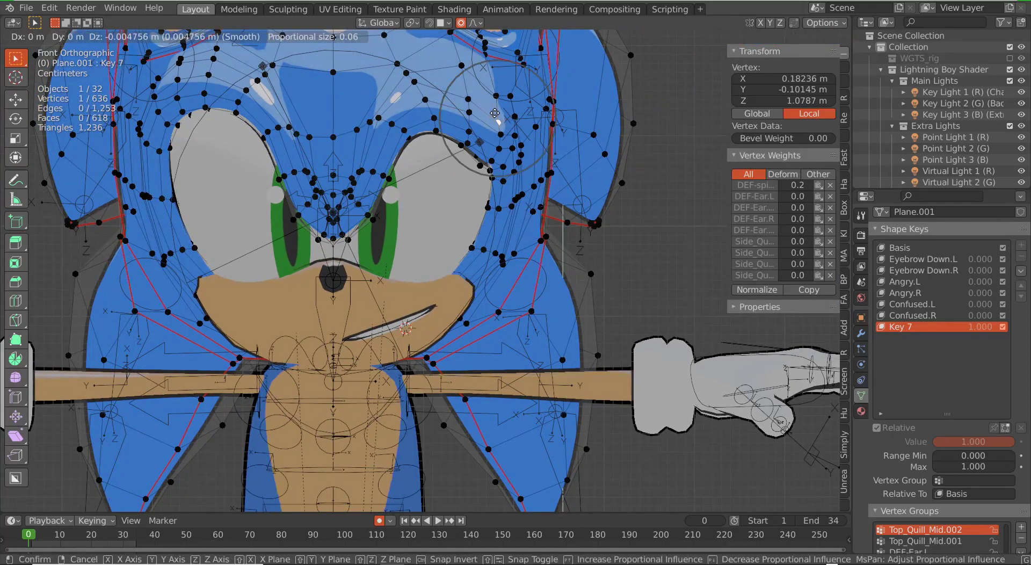
right_click(355, 97)
right_click(420, 92)
key(g)
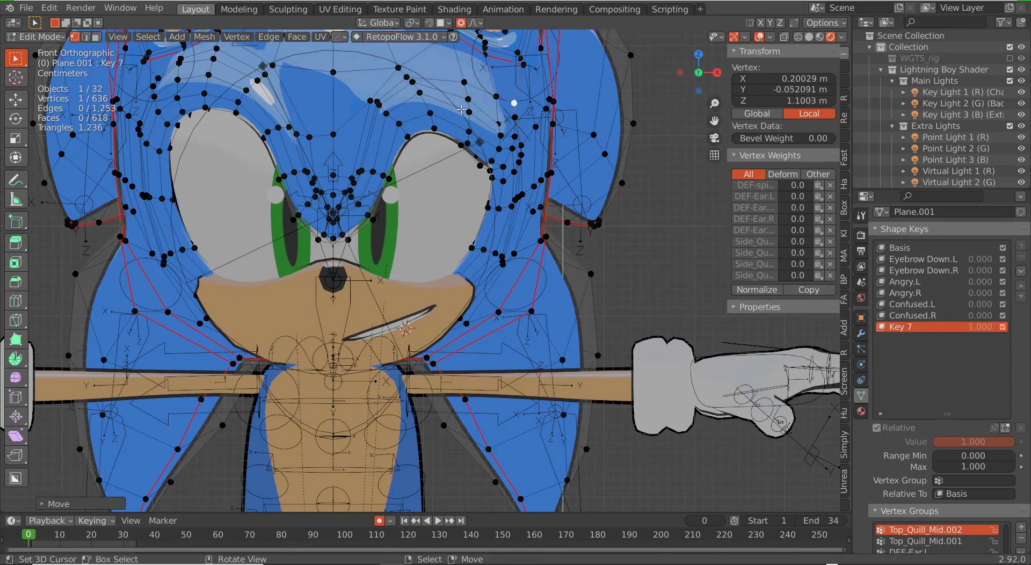
key(3)
right_click(411, 140)
key(g)
middle_drag(411, 144, 328, 108)
right_click(394, 147)
key(KP_1)
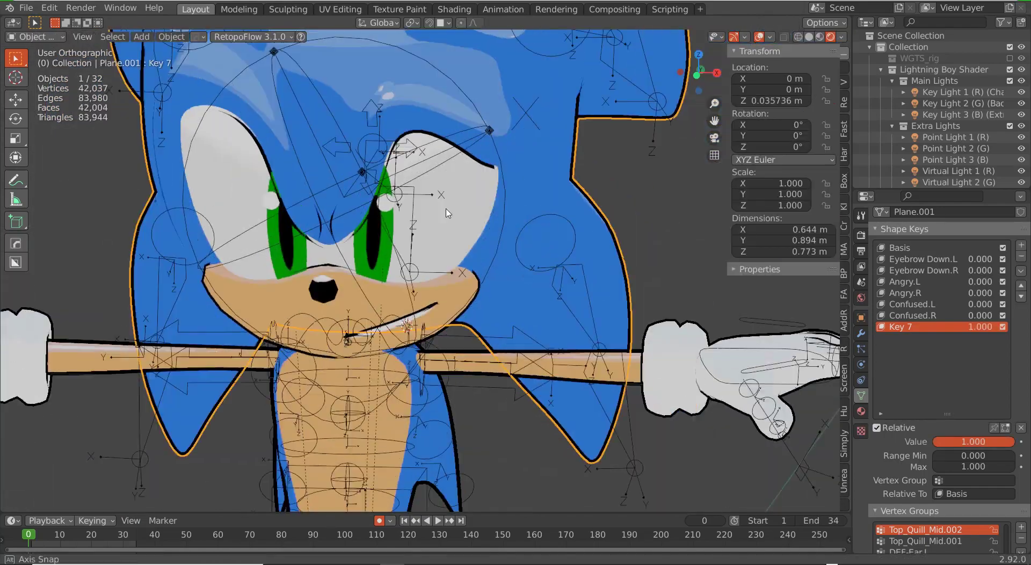
Step: Rename Key 7 to Worried.L
key(Tab)
double_click(906, 326)
text(Wonk)
text(ed)
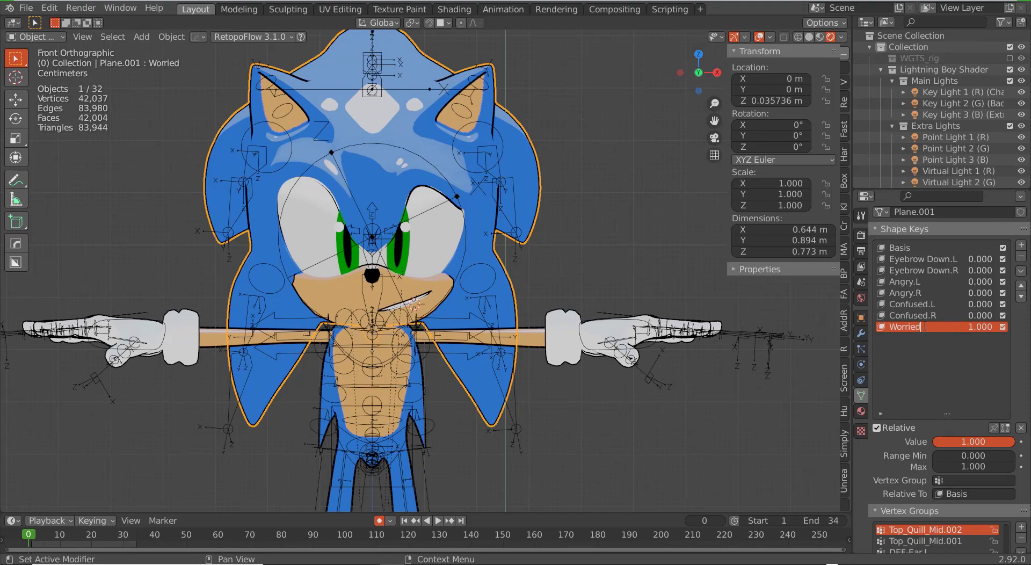
text(.L)
key(Return)
Step: Mirror Worried.L into a new Worried.R key and set it to full
click(1021, 271)
click(985, 284)
click(1020, 271)
click(982, 300)
key(BackSpace)
text(R)
key(Return)
drag(979, 338, 1015, 338)
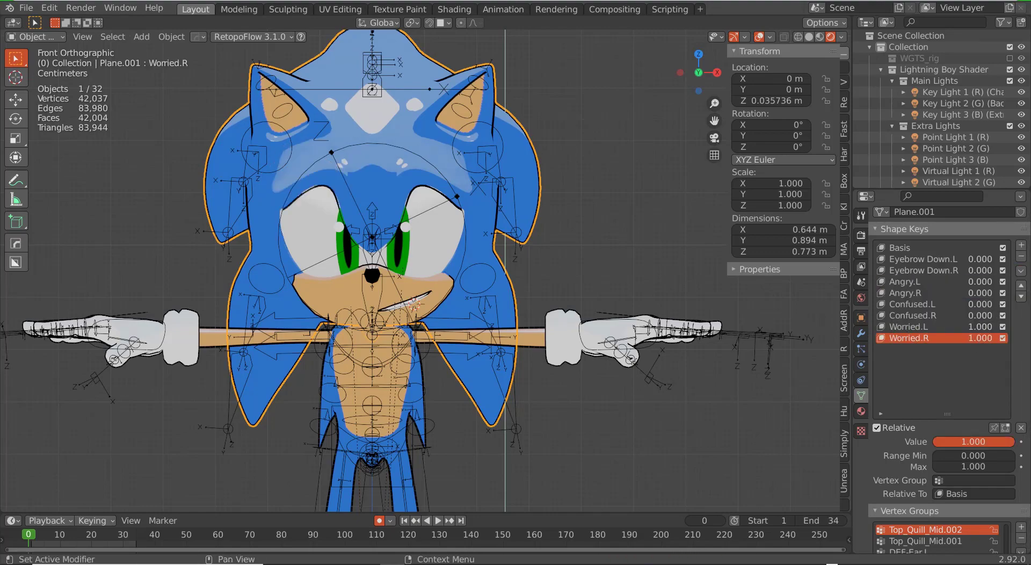
Step: Test the brow keys: reset Worried, try Eyebrow Down and Angry, then set Confused.L/R to full
mouse_move(524, 301)
middle_down()
mouse_move(494, 294)
mouse_move(515, 297)
middle_up()
scroll(495, 295, down, 4)
scroll(440, 297, up, 3)
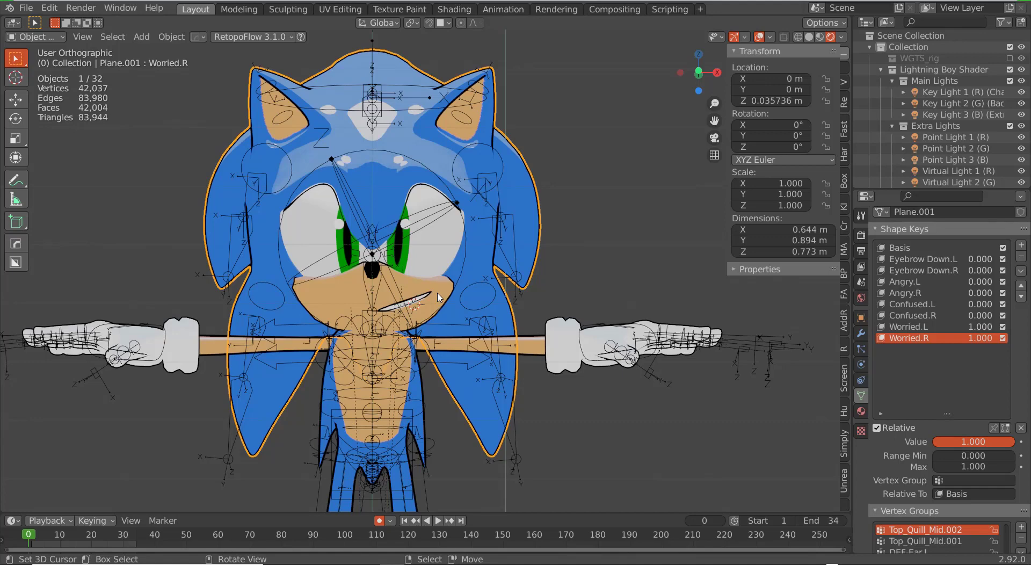
drag(980, 326, 950, 334)
drag(977, 260, 1009, 271)
middle_drag(654, 207, 668, 215)
drag(981, 259, 1014, 282)
middle_drag(687, 245, 701, 247)
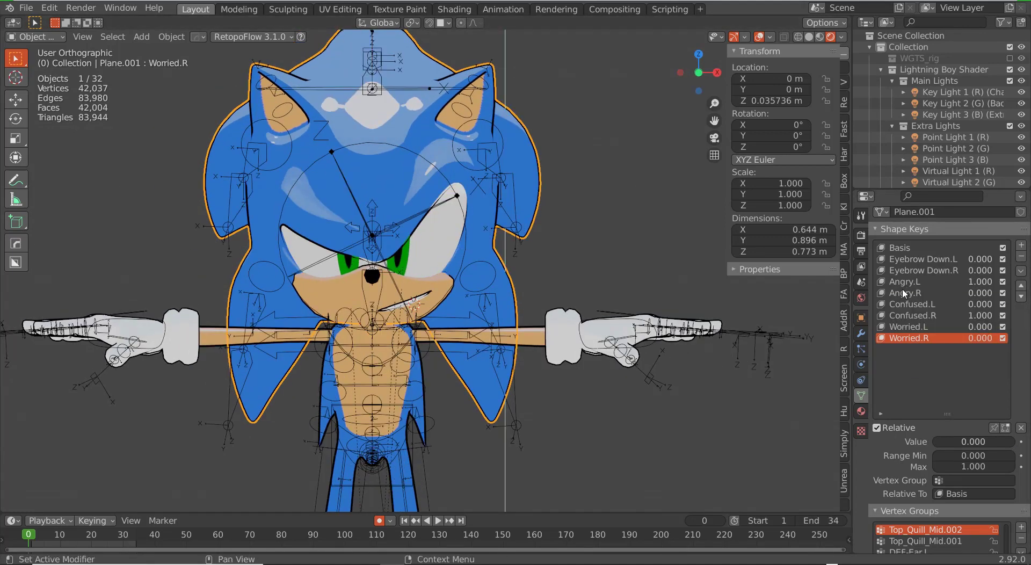
drag(981, 282, 1015, 304)
drag(981, 315, 1014, 315)
middle_drag(719, 304, 704, 298)
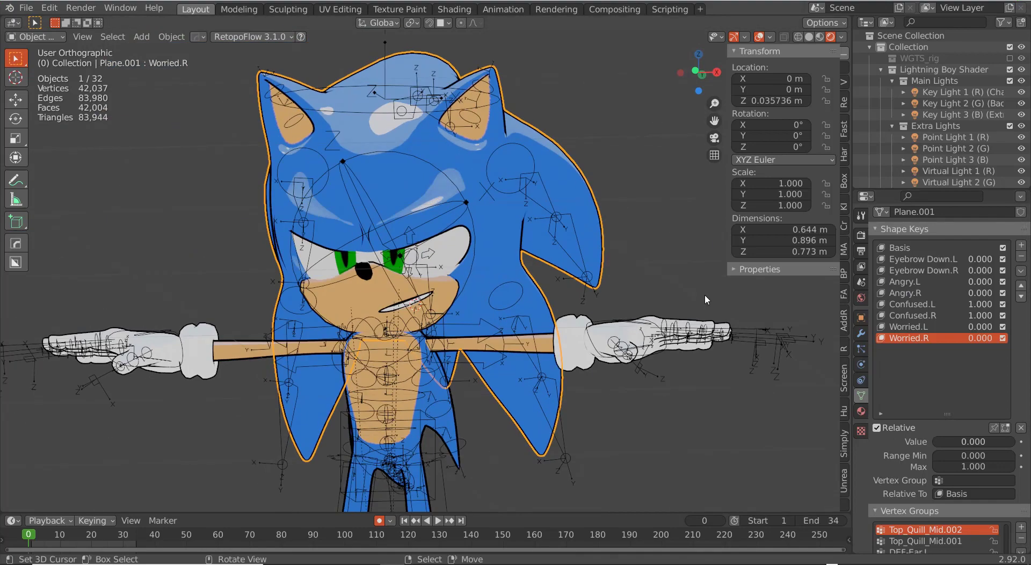
Step: On the mouth, raise W Sound, zero Snear Open.R and set Snear Open.L to about 0.9
click(429, 301)
drag(979, 405, 949, 394)
drag(980, 383, 1010, 383)
middle_drag(636, 362, 652, 368)
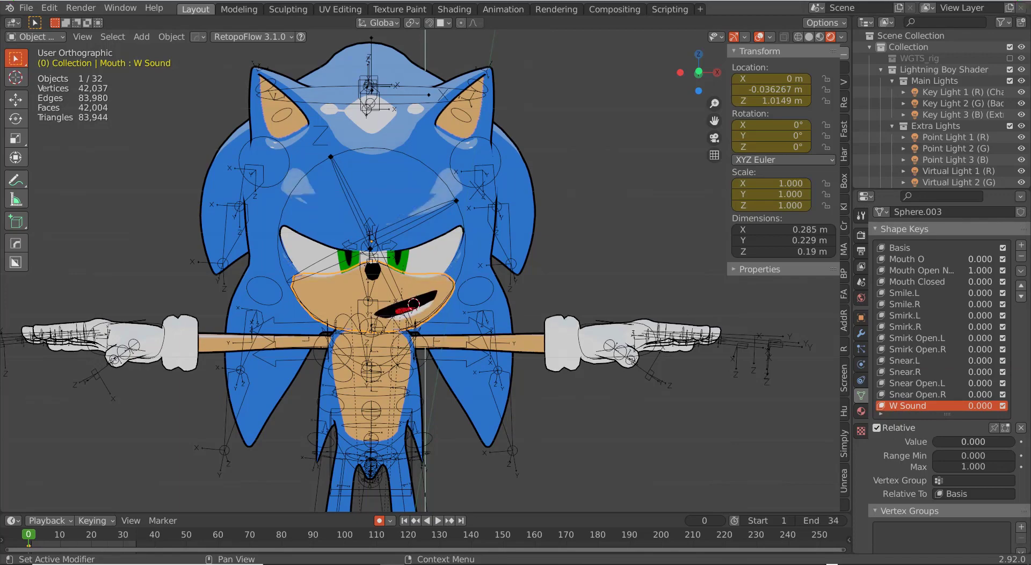
Step: Reset Smile.L to 0 and add a new Frown.L shape key at full strength
drag(980, 292, 943, 270)
click(1021, 244)
drag(965, 441, 1012, 441)
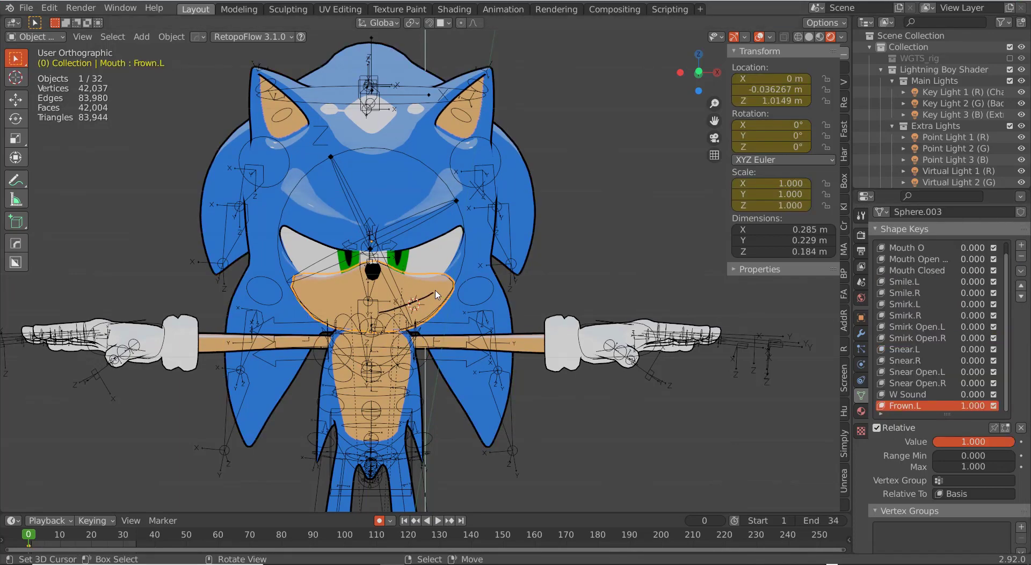
Step: In Edit Mode, rotate the mouth corner downward and pull the mouth line down with proportional falloff
key(Tab)
scroll(417, 298, up, 12)
right_click(477, 228)
middle_drag(536, 290, 478, 284)
key(r)
click(474, 302)
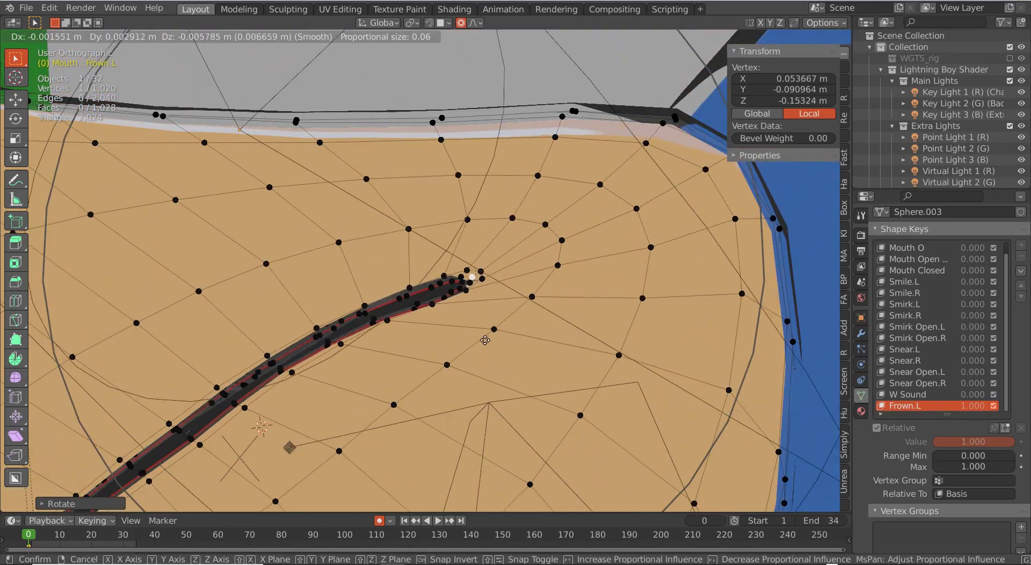
scroll(448, 364, down, 6)
scroll(447, 364, up, 2)
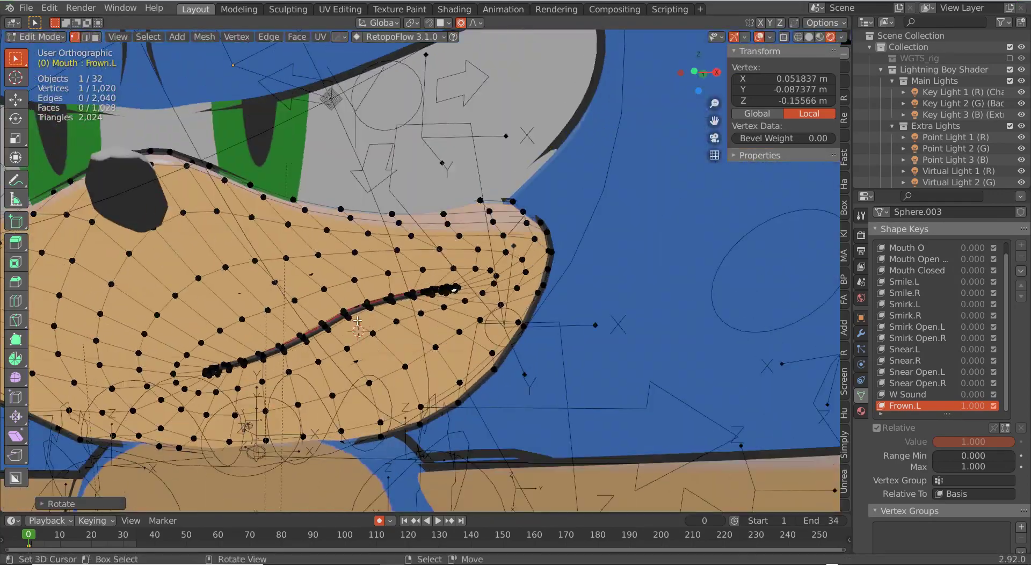
drag(338, 280, 377, 314)
key(g)
middle_drag(377, 317, 424, 322)
click(384, 334)
Step: Scale the mouth line and drag the mouth corner into a downturned frown, then leave Edit Mode
scroll(384, 334, down, 4)
scroll(381, 340, up, 3)
alt+right_click(370, 314)
key(s)
click(408, 333)
scroll(424, 322, up, 4)
key(g)
right_click(472, 294)
key(g)
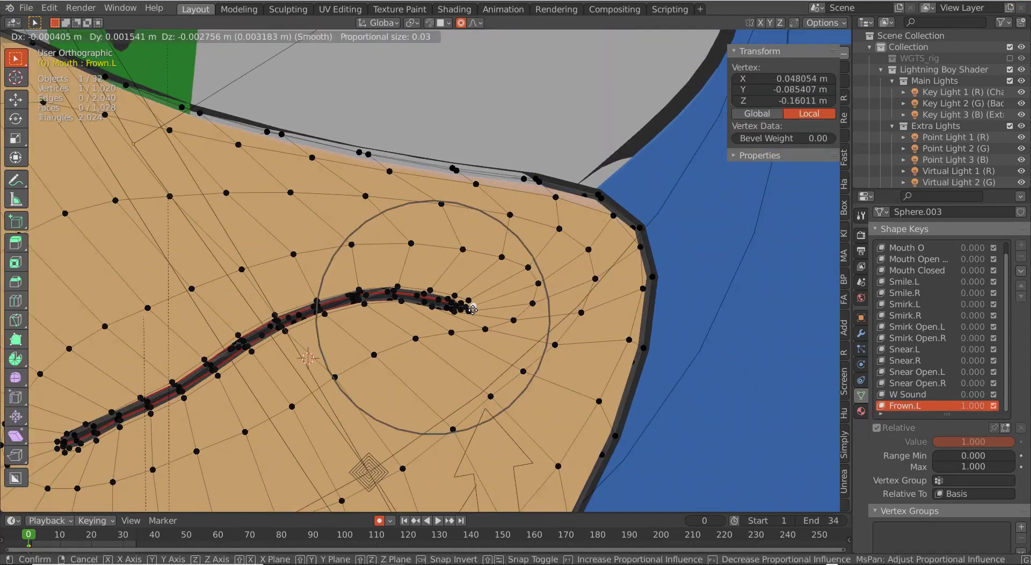
click(491, 325)
scroll(457, 317, up, 2)
key(g)
middle_drag(492, 325, 411, 320)
click(438, 319)
scroll(438, 320, down, 7)
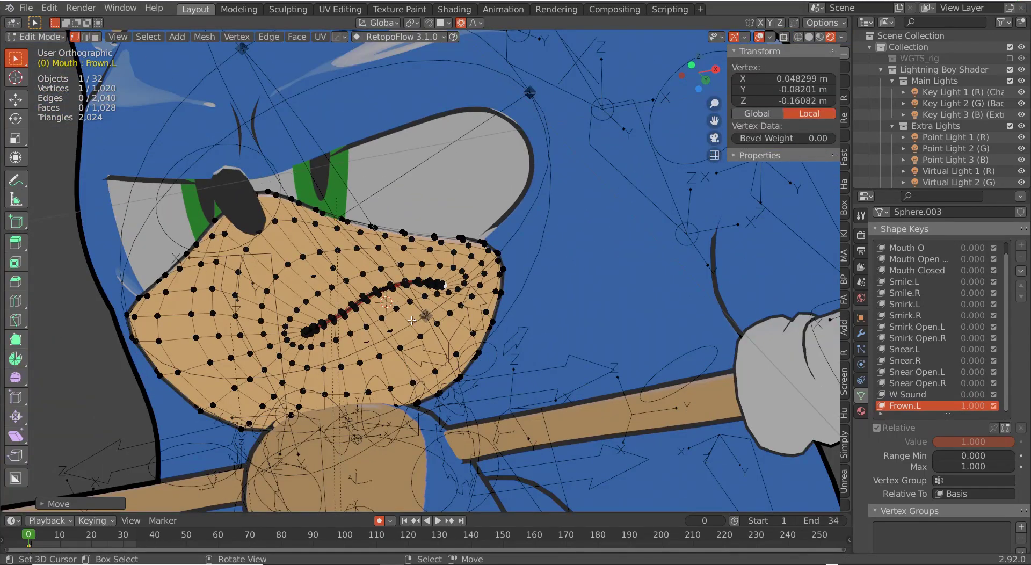
key(Tab)
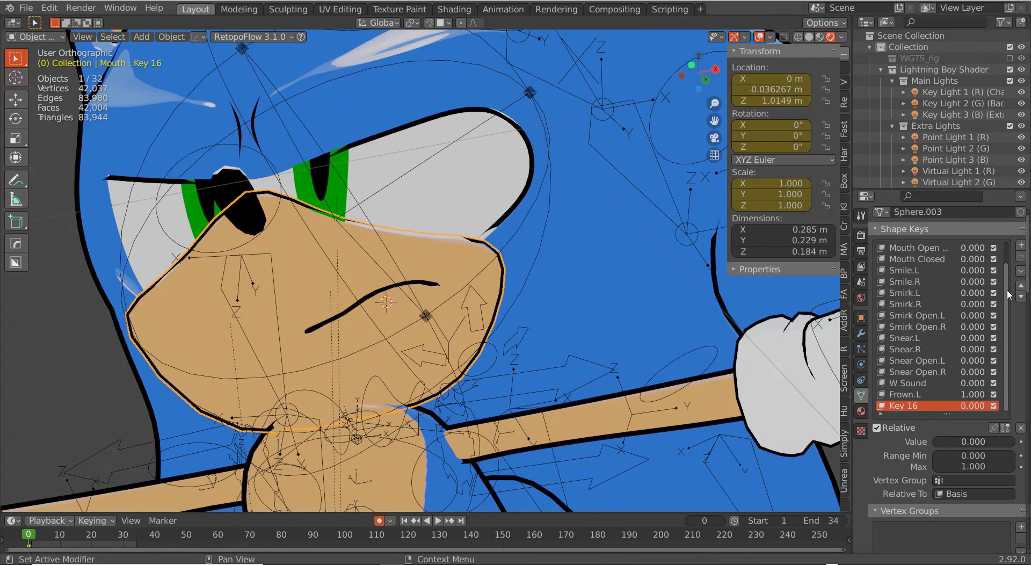
Step: Set Frown.L and Mouth Closed back to 0 and test Snear.L from the front
drag(975, 397, 945, 397)
scroll(974, 395, up, 2)
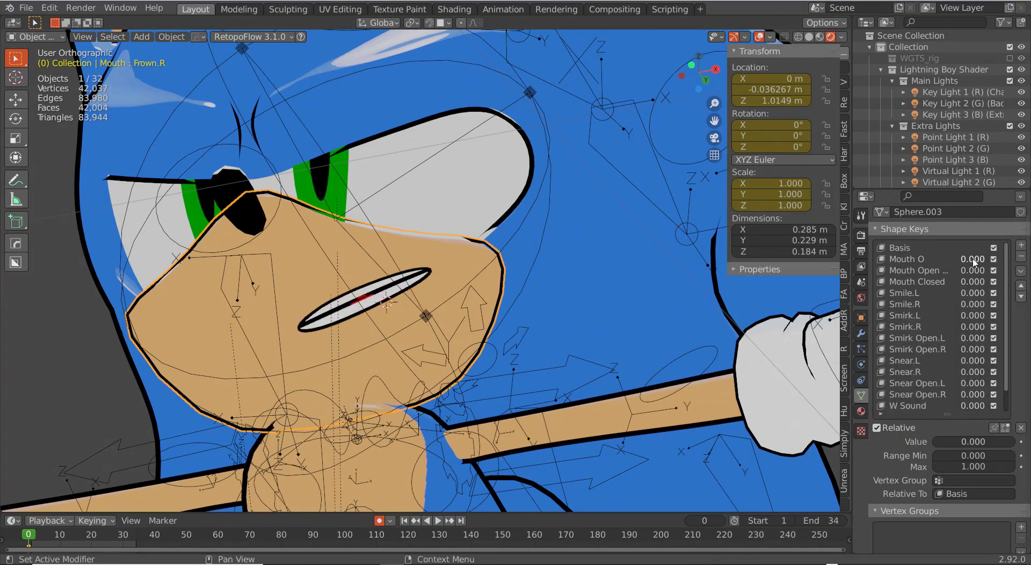
mouse_move(971, 281)
mouse_down()
mouse_move(994, 281)
mouse_move(967, 282)
mouse_up()
middle_drag(419, 269, 442, 290)
scroll(442, 290, down, 5)
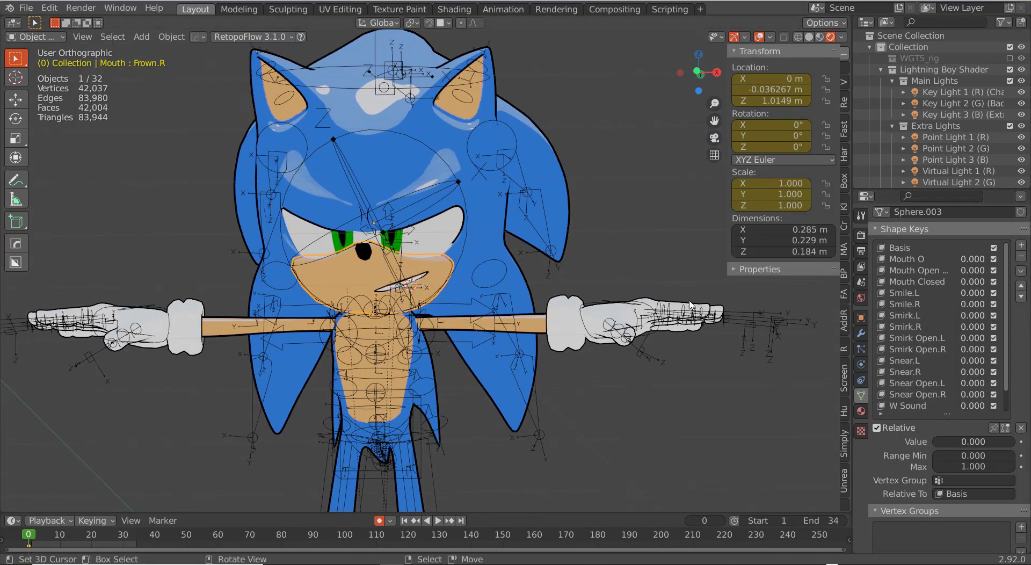
middle_drag(633, 279, 642, 287)
drag(972, 360, 978, 360)
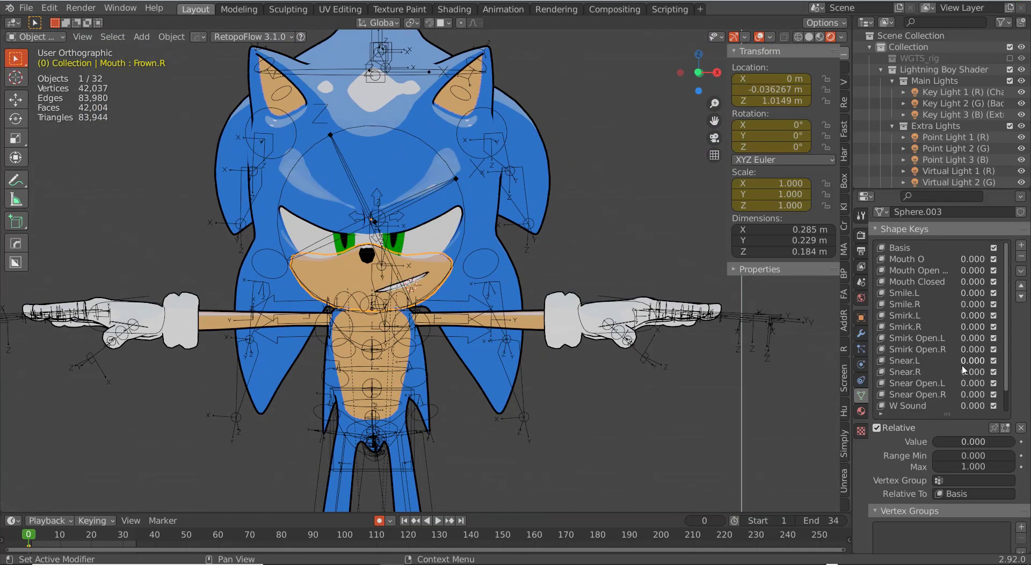
drag(993, 405, 966, 406)
scroll(968, 405, down, 2)
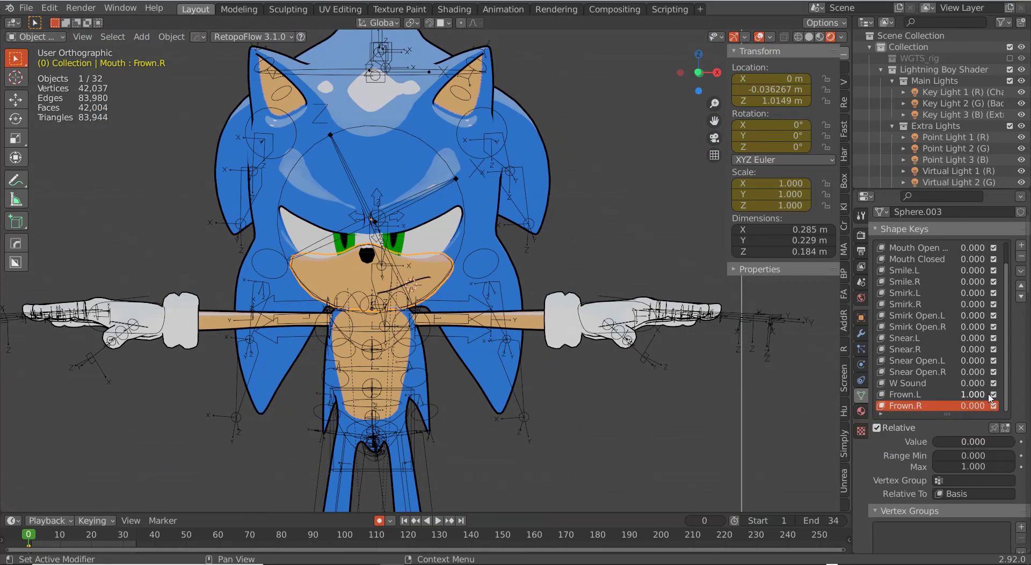
scroll(446, 245, up, 1)
middle_drag(445, 244, 515, 268)
drag(980, 304, 940, 316)
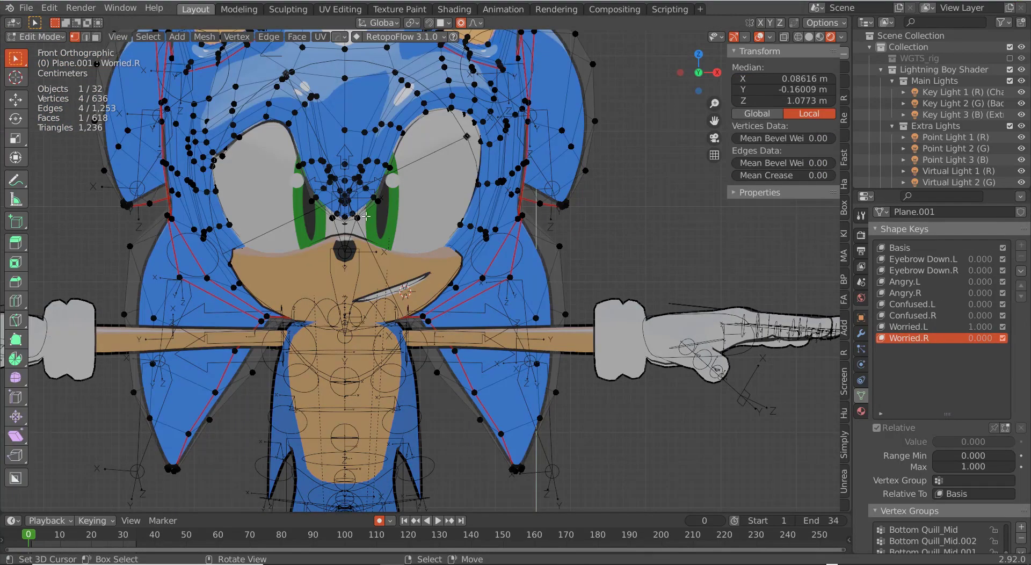
Step: Lift the Worried.L brow vertices with proportional editing
click(388, 151)
key(g)
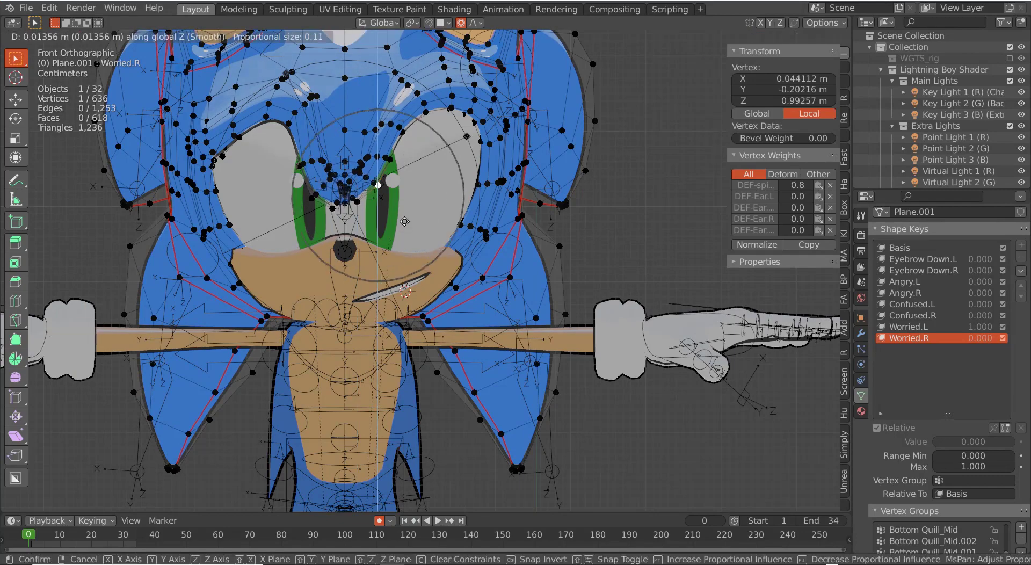
click(393, 111)
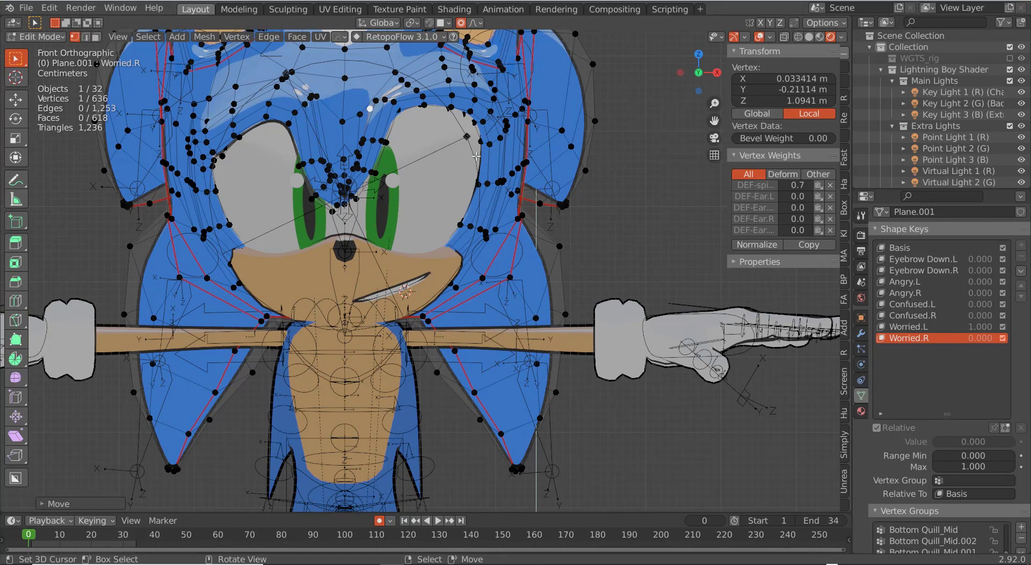
key(g)
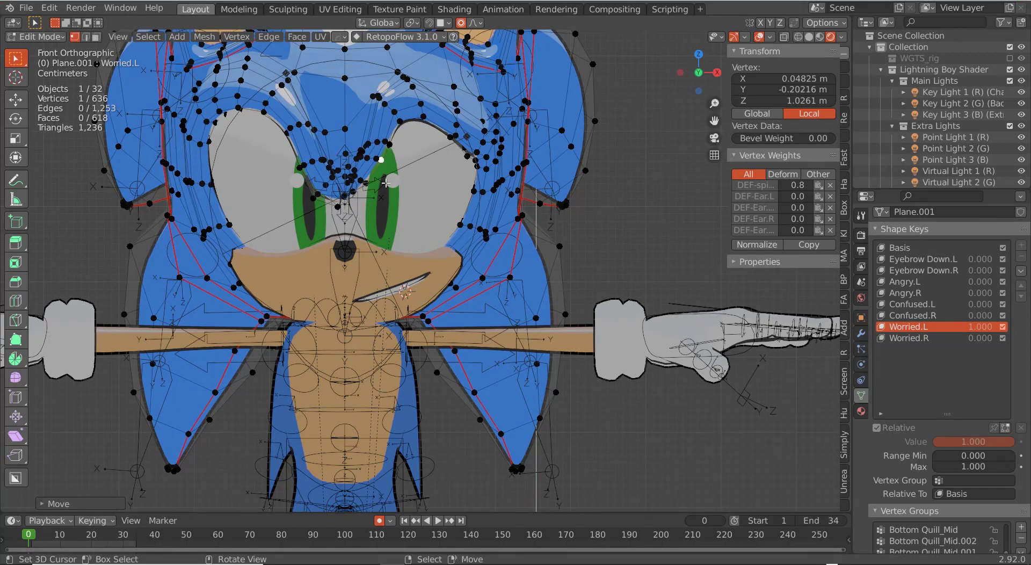
Step: Delete Worried.R, create a new key from the mix, mirror it, and start renaming it 'Frow'
click(919, 340)
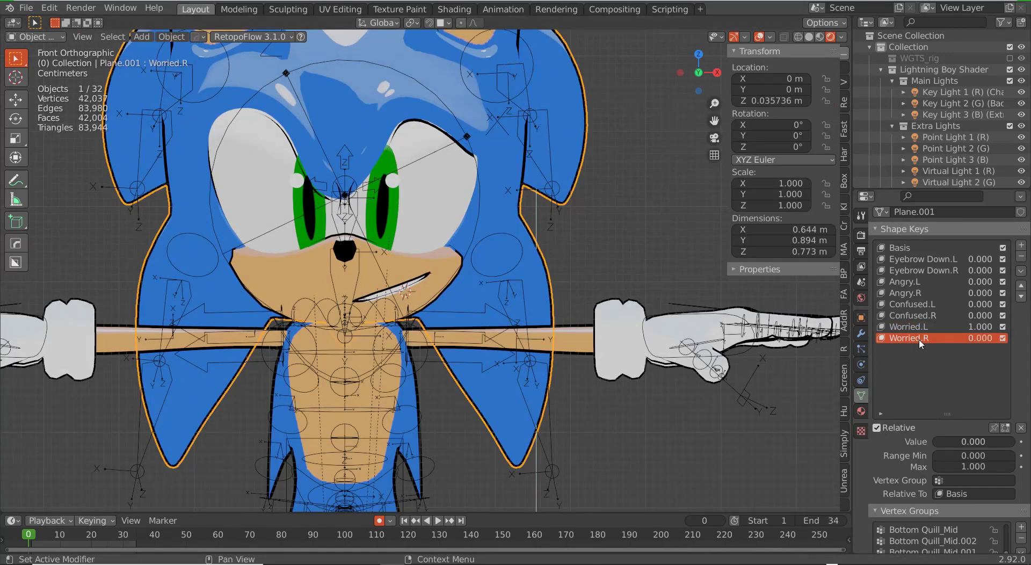
click(1021, 257)
click(1020, 271)
click(977, 284)
click(1020, 271)
click(966, 304)
double_click(907, 339)
text(Frow)
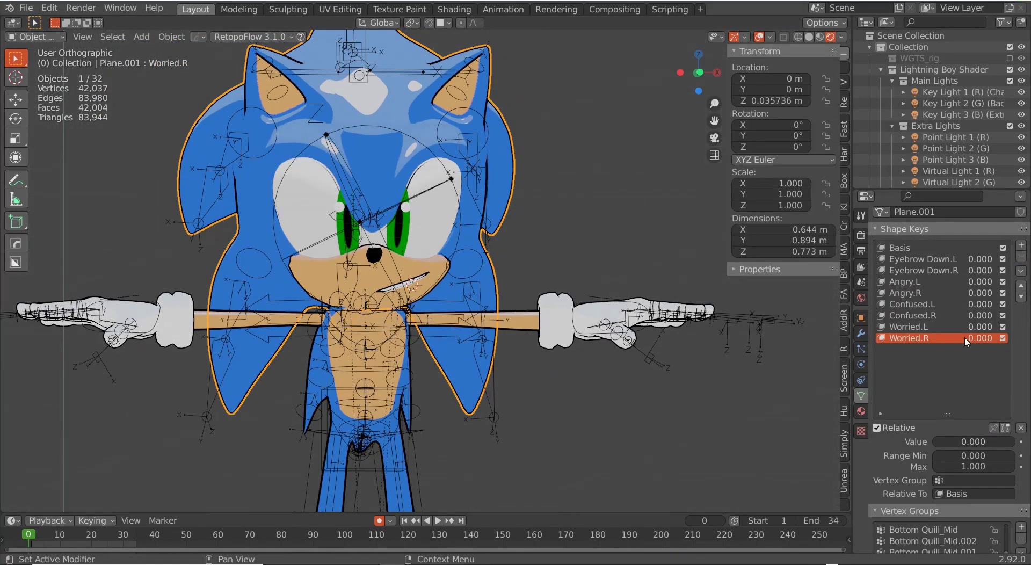
middle_drag(522, 339, 500, 142)
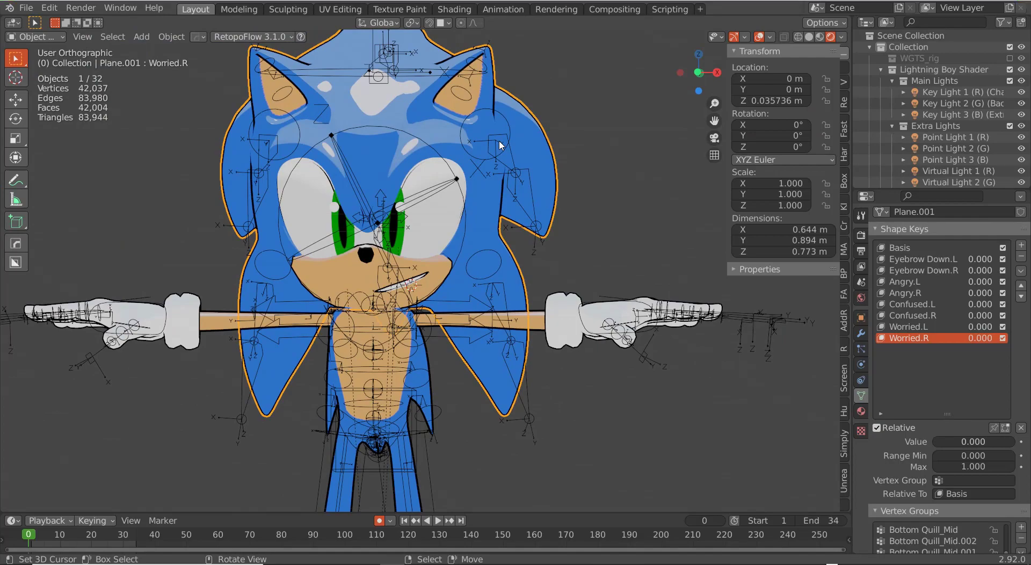
right_click(457, 179)
Step: Switch the rig to Pose Mode and cancel the move of the root bone
key(ctrl+Tab)
scroll(458, 215, down, 5)
right_click(486, 448)
key(g)
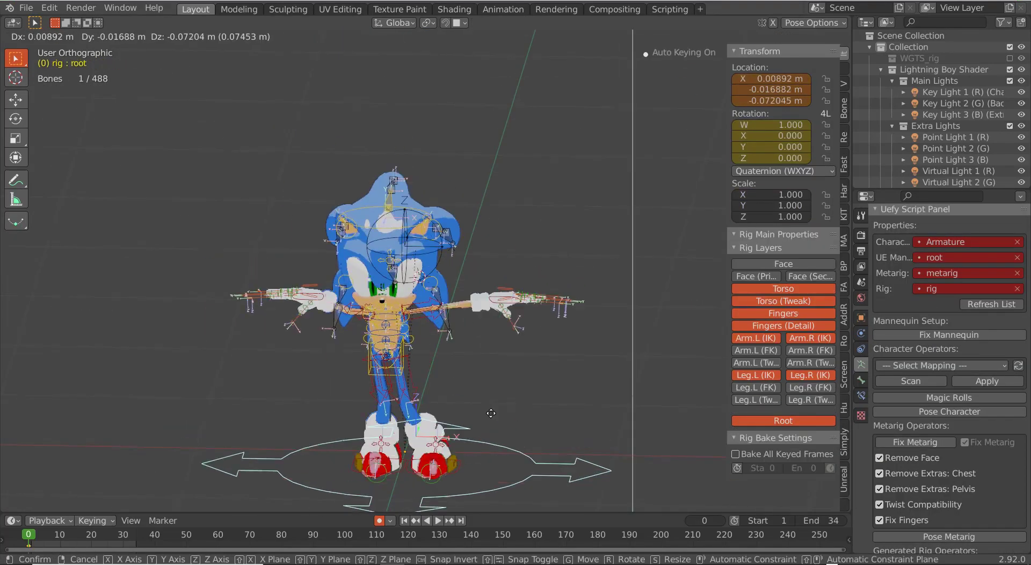
key(Escape)
scroll(483, 355, up, 8)
middle_drag(483, 355, 402, 372)
scroll(413, 372, down, 5)
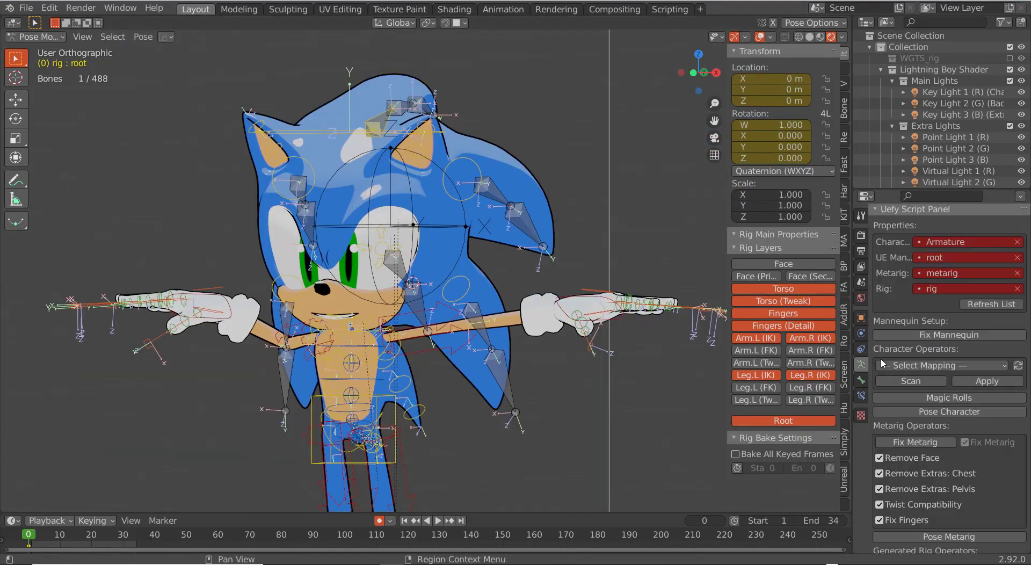
scroll(892, 231, up, 1)
Step: Collapse the rig's sidebar panels, select all bones, view the face frontally, and return to Object Mode
click(892, 230)
click(893, 244)
scroll(894, 322, down, 2)
scroll(891, 300, up, 2)
click(890, 257)
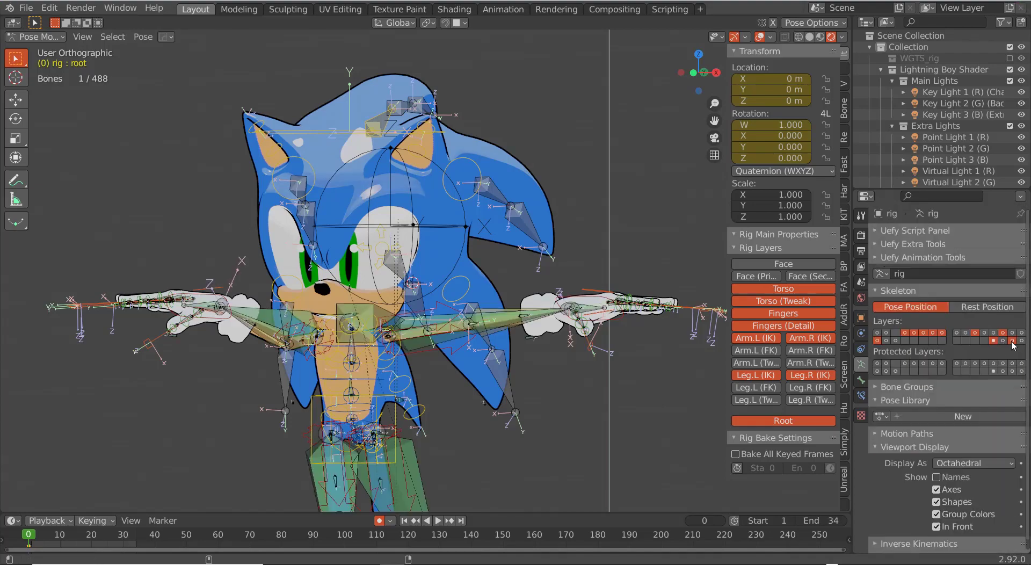
key(a)
key(KP_1)
scroll(487, 105, up, 6)
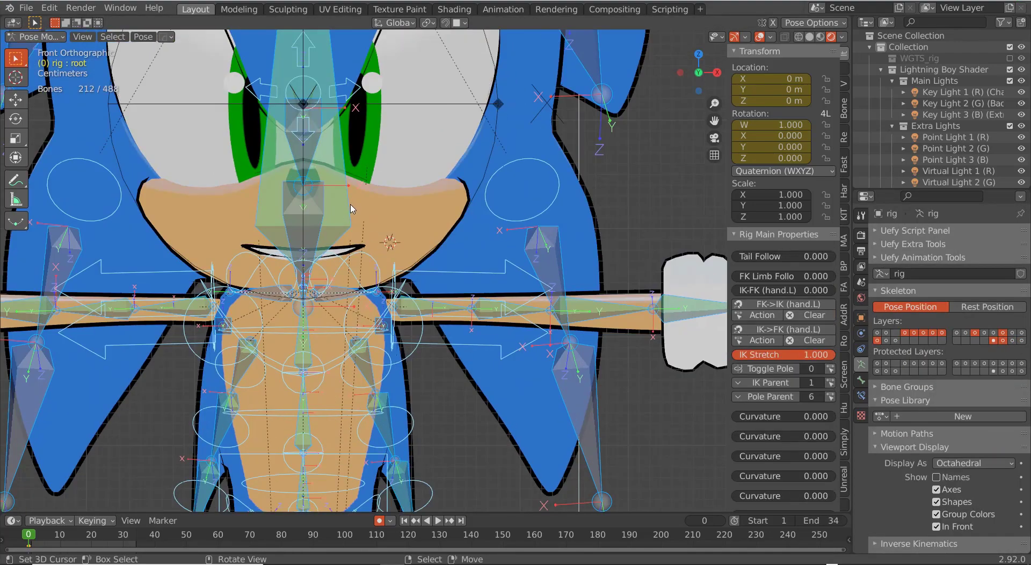
key(ctrl+Tab)
Step: Parent the Empty to a rig bone and search the Parent Bone list for 'head'
key(ctrl+p)
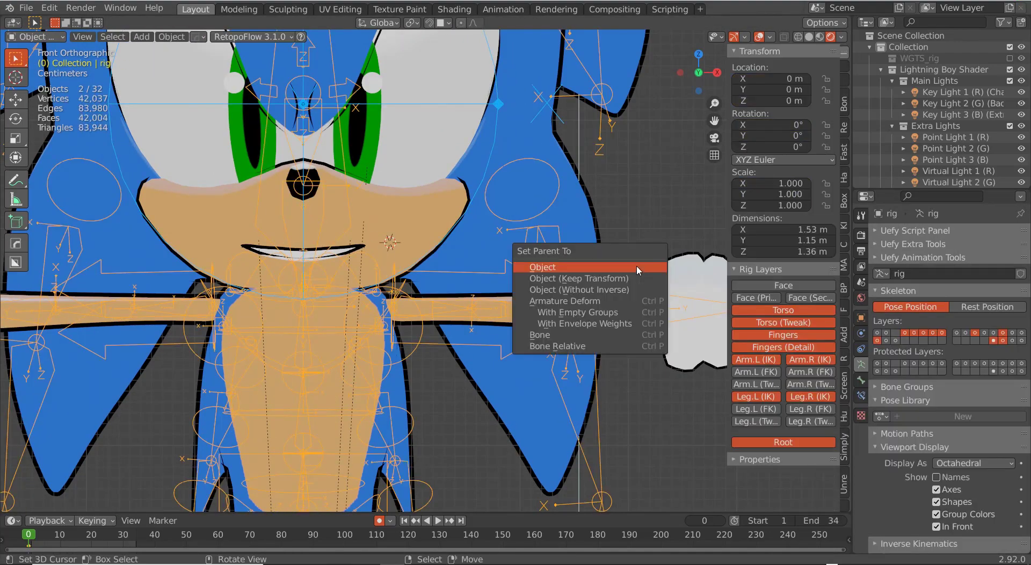
click(575, 335)
click(497, 104)
click(860, 317)
click(961, 306)
text(head)
key(Return)
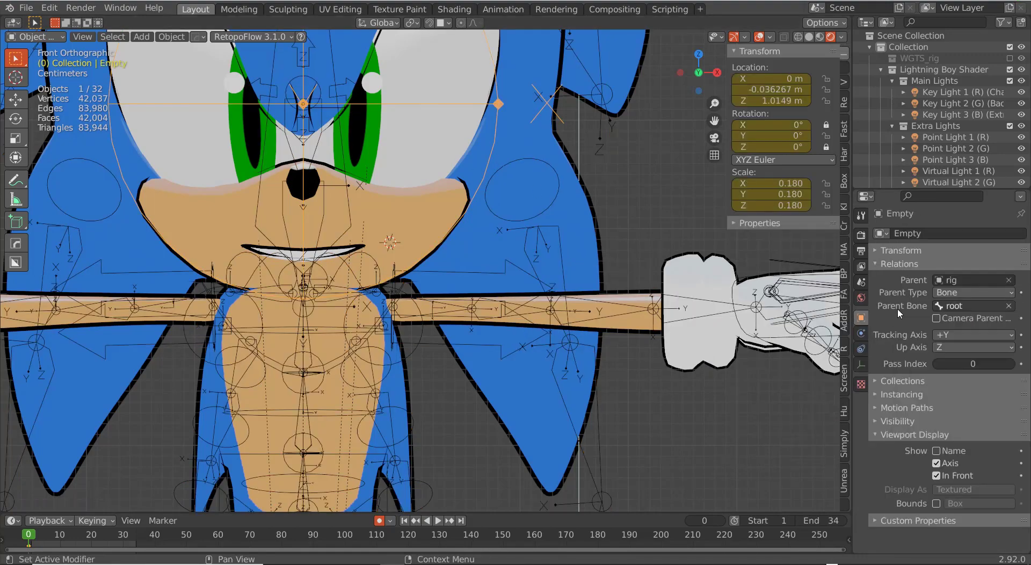
Step: Identify DEF-spine.006 under the face and set a DEF-spine bone as the Empty's Parent Bone
right_click(347, 219)
right_click(348, 221)
right_click(349, 222)
key(ctrl+Tab)
right_click(348, 221)
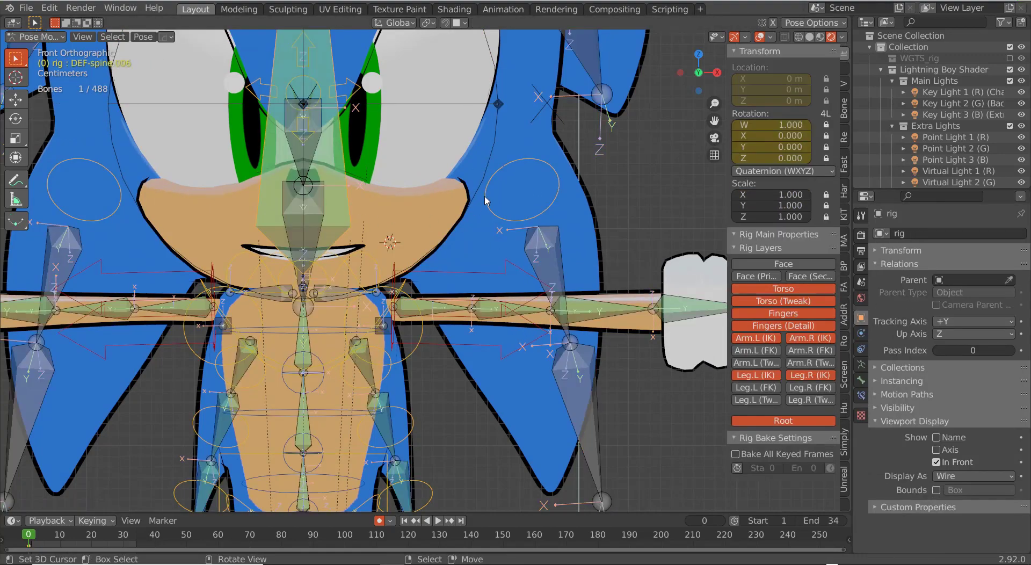
key(ctrl+Tab)
right_click(498, 104)
click(961, 306)
text(def spin)
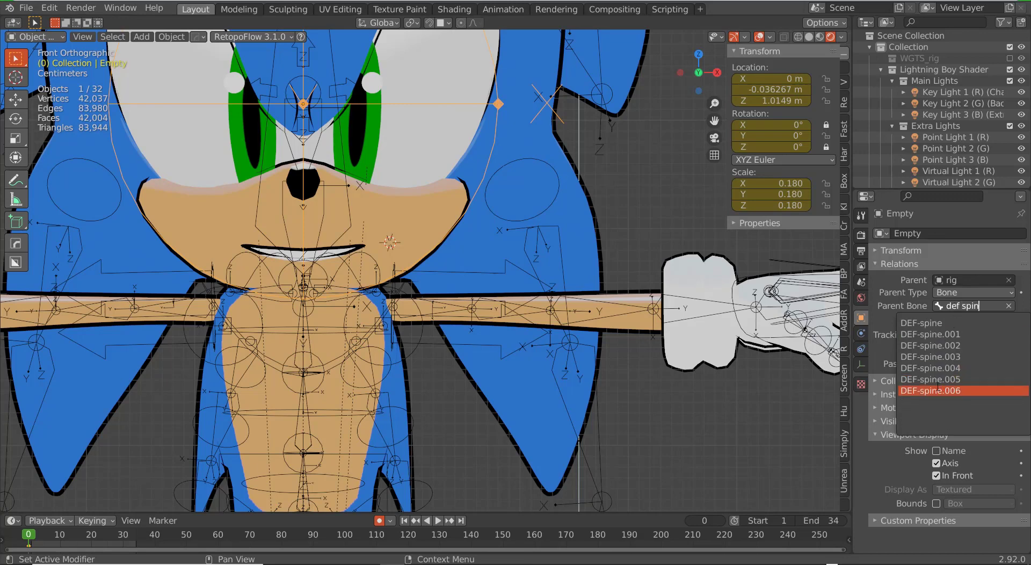
click(938, 390)
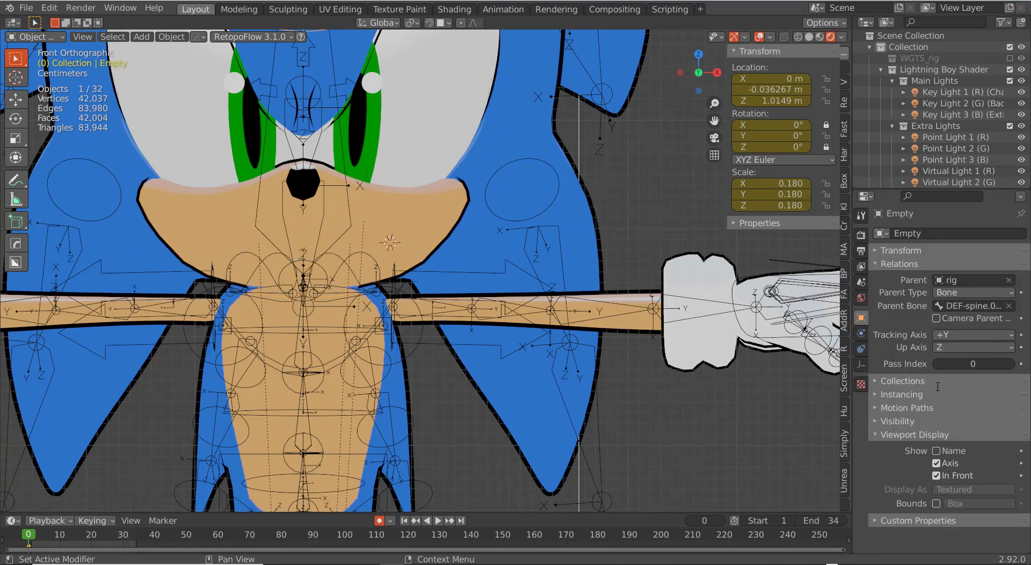
Step: Switch the viewport to Wireframe and orbit around the whole character
scroll(434, 295, down, 3)
middle_drag(432, 296, 352, 295)
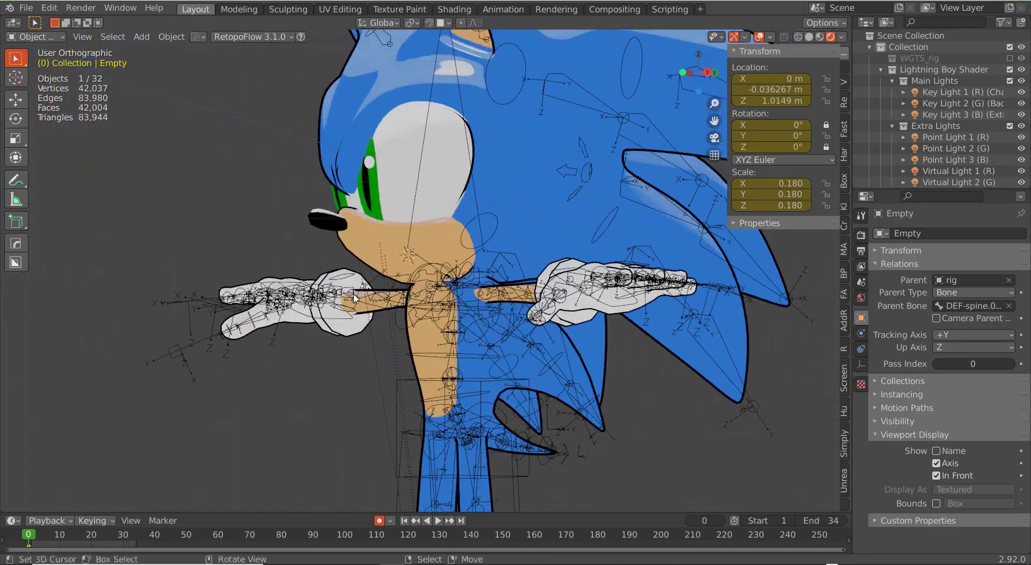
key(shift+z)
mouse_move(425, 299)
middle_down()
mouse_move(300, 305)
mouse_move(420, 314)
mouse_move(328, 301)
middle_up()
scroll(301, 305, down, 5)
scroll(419, 318, up, 3)
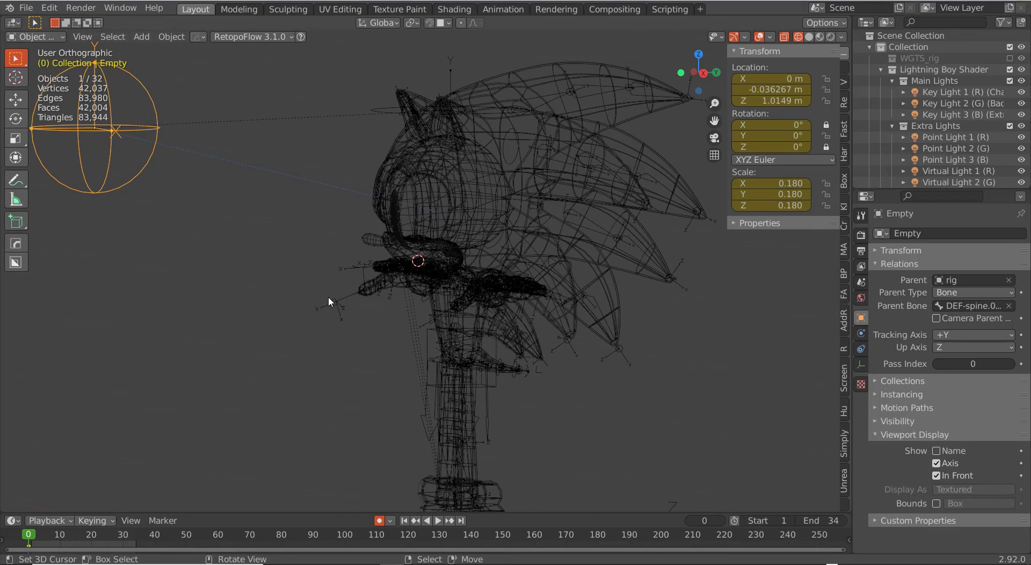
Step: Clear the Empty's parent and return the viewport to Rendered shading
key(alt+p)
click(109, 194)
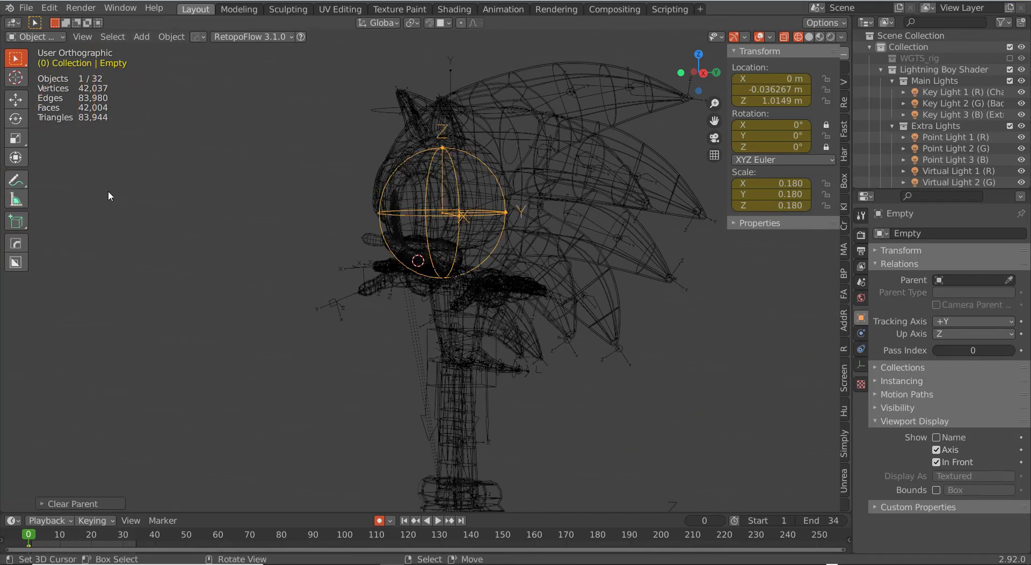
key(z)
click(154, 140)
key(KP_1)
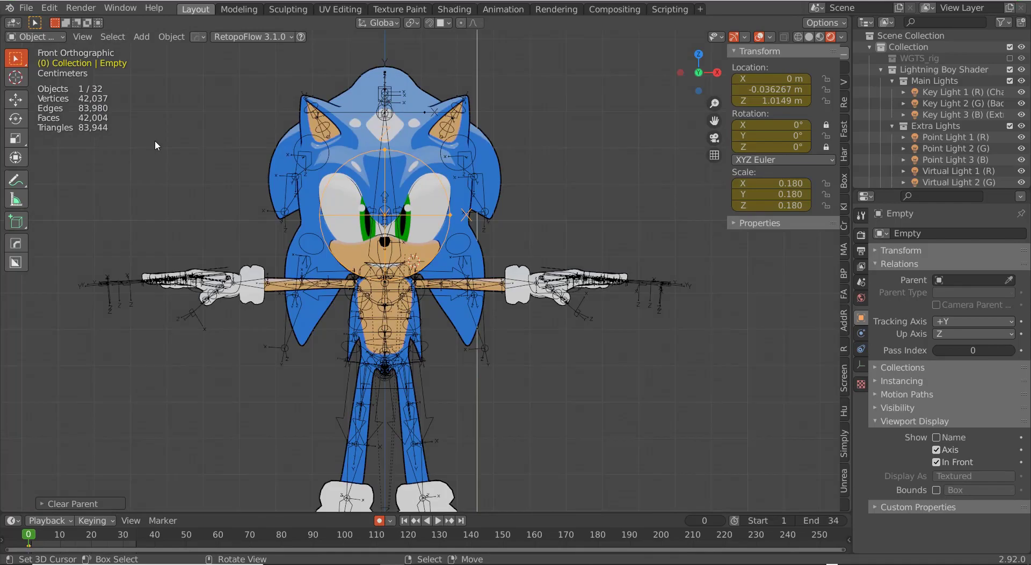
scroll(381, 240, up, 4)
scroll(381, 240, up, 1)
Step: Select the rig from the right-side view and enter armature Edit Mode
shift+middle_drag(390, 203, 403, 273)
right_click(557, 277)
right_click(556, 277)
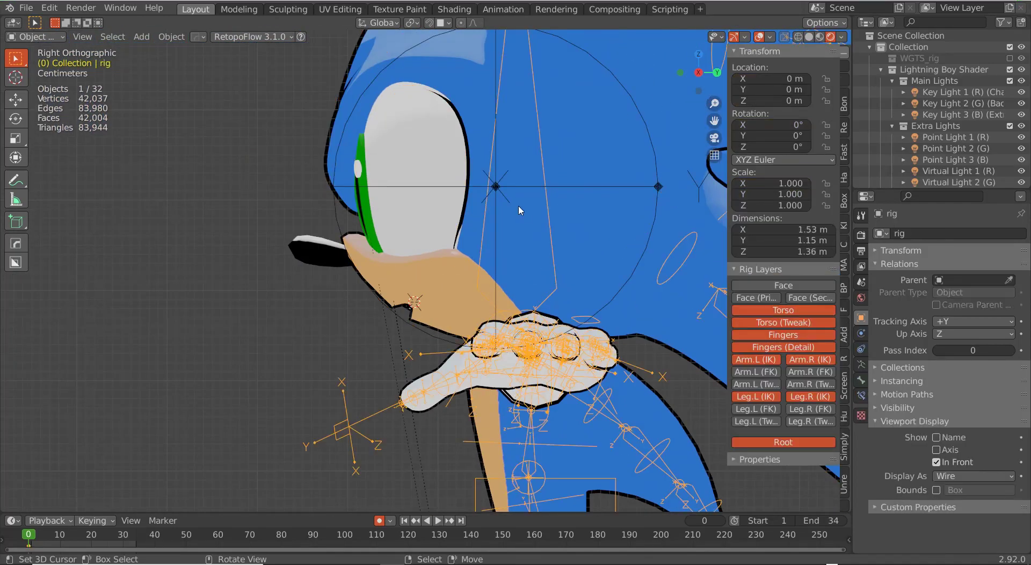
right_click(638, 181)
scroll(542, 212, down, 3)
middle_drag(502, 220, 545, 244)
key(KP_3)
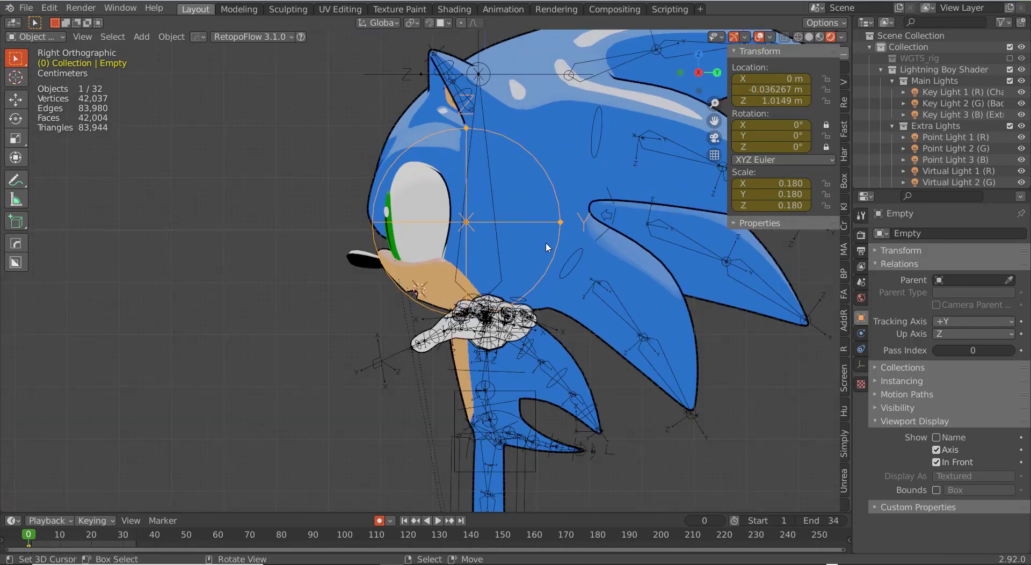
scroll(545, 243, up, 4)
right_click(578, 248)
key(Tab)
scroll(578, 253, down, 6)
key(shift+s)
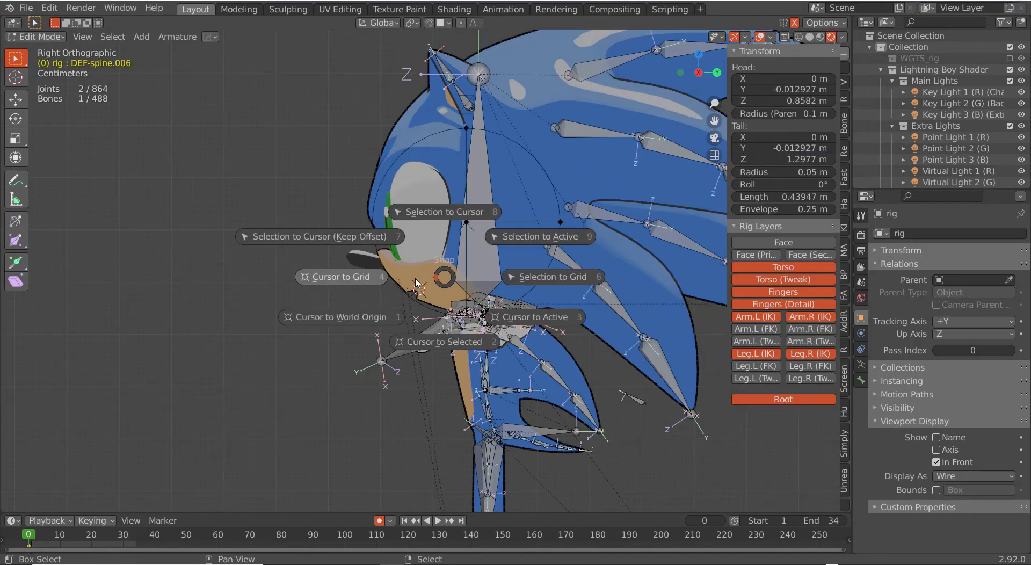
Step: Place the 3D cursor at the origin, then shrink the new bone and move it upward
click(407, 322)
scroll(407, 322, down, 4)
key(s)
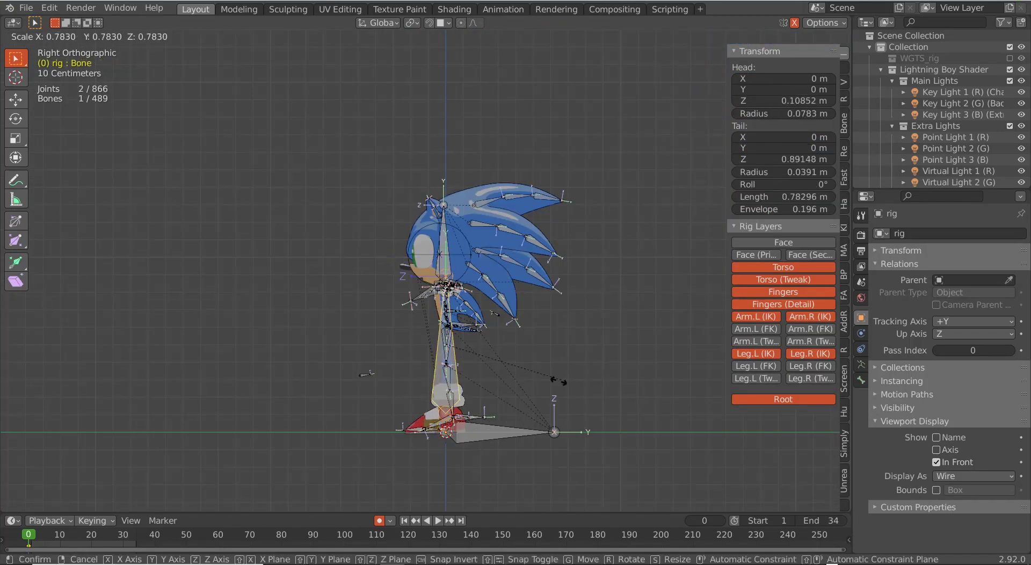
click(482, 359)
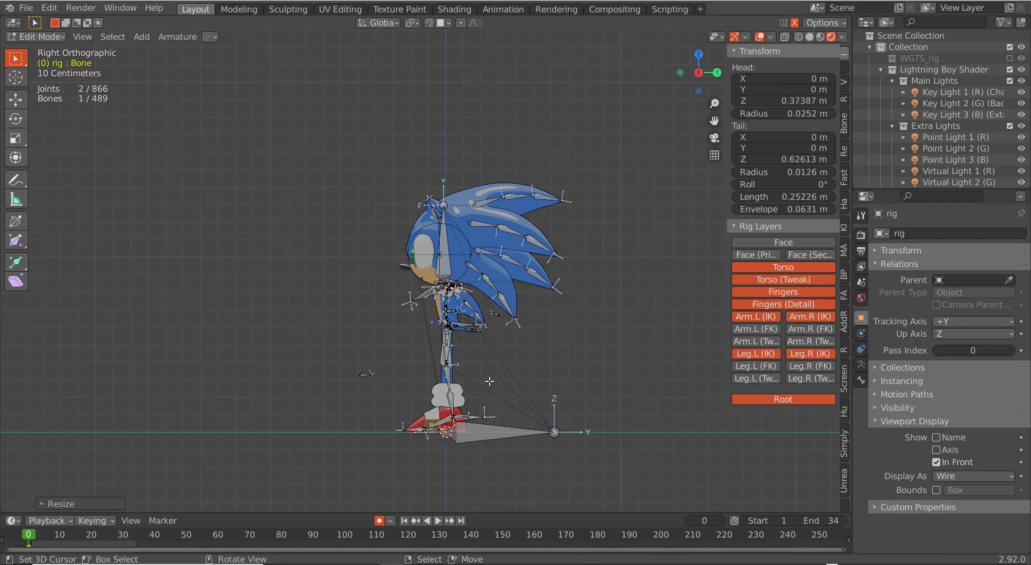
key(g)
click(466, 249)
scroll(543, 289, up, 6)
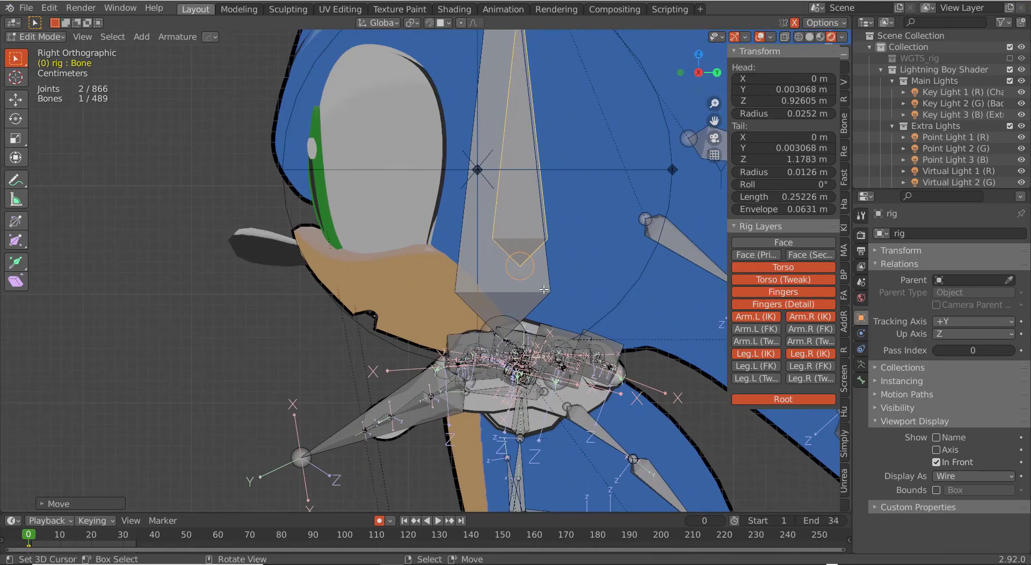
middle_drag(544, 279, 477, 330)
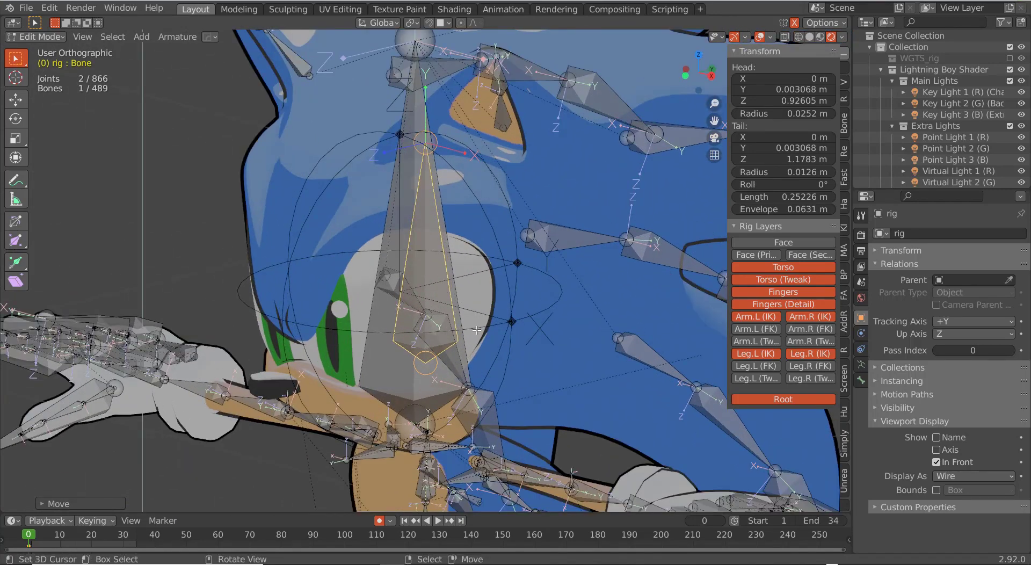
Step: Change the pivot point and rotate the new bone -90° on the X axis
key(period)
click(500, 376)
text(rx9)
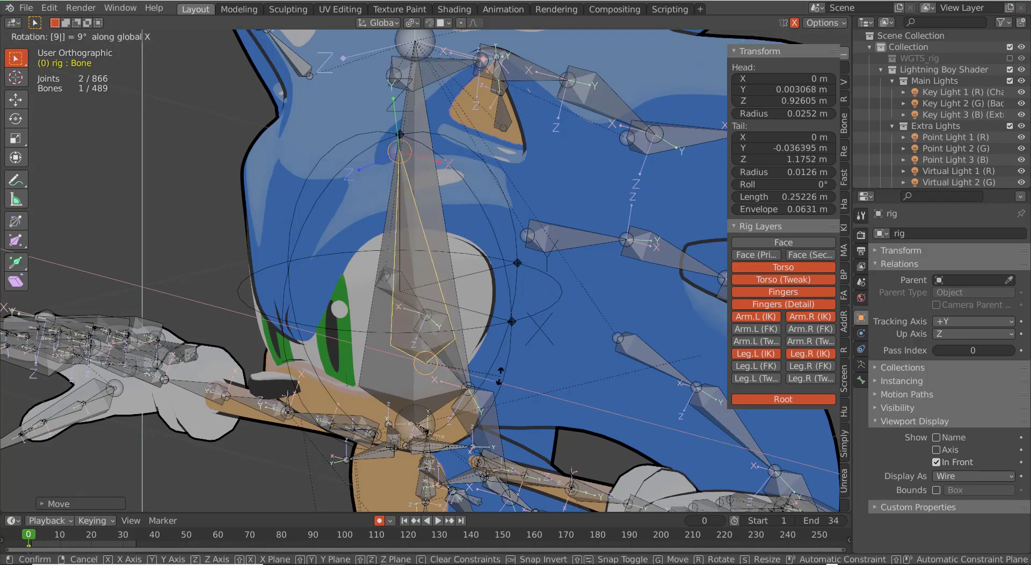
text(0)
key(minus)
key(Return)
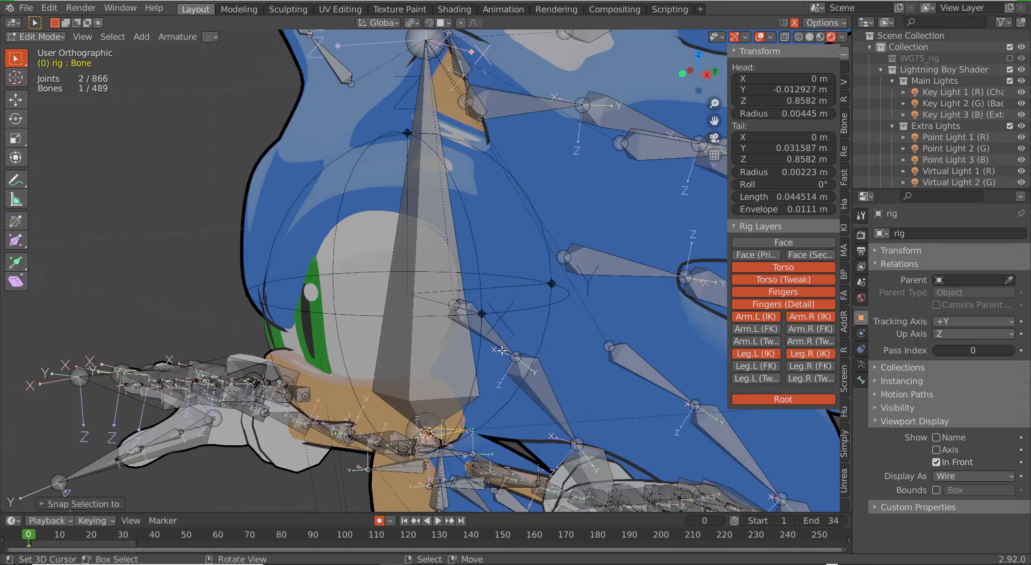
Step: Snap the 3D cursor to the Empty, then snap the new bone onto the cursor
key(ctrl+Tab)
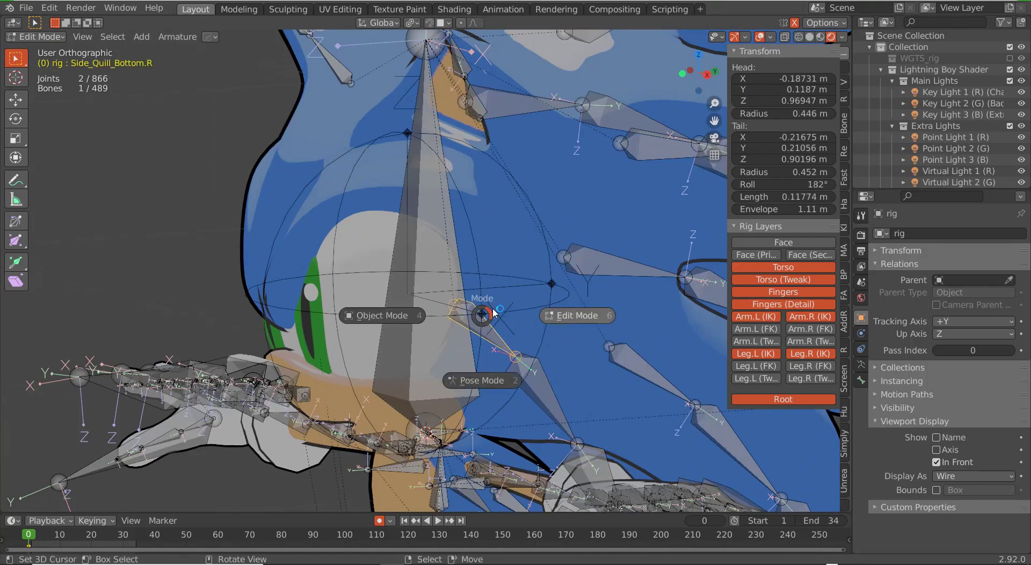
click(382, 315)
click(507, 314)
key(shift+s)
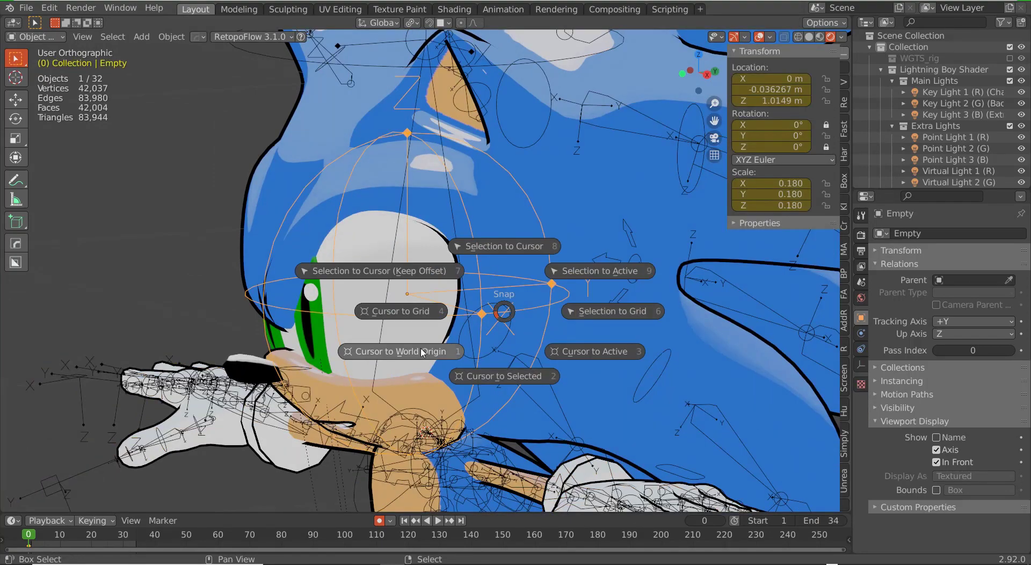
click(483, 379)
right_click(455, 411)
key(Tab)
key(shift+s)
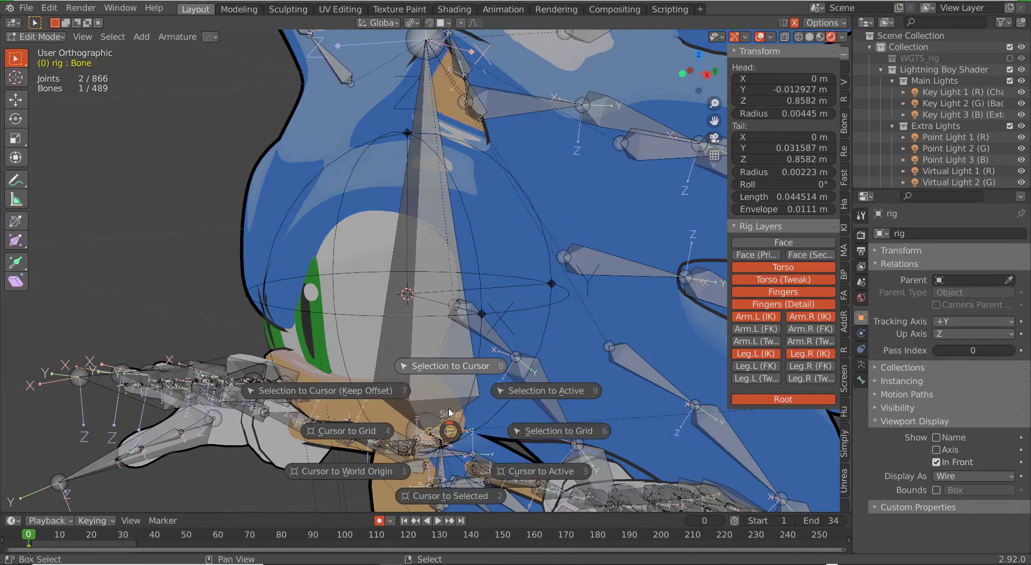
click(462, 316)
key(Tab)
key(Tab)
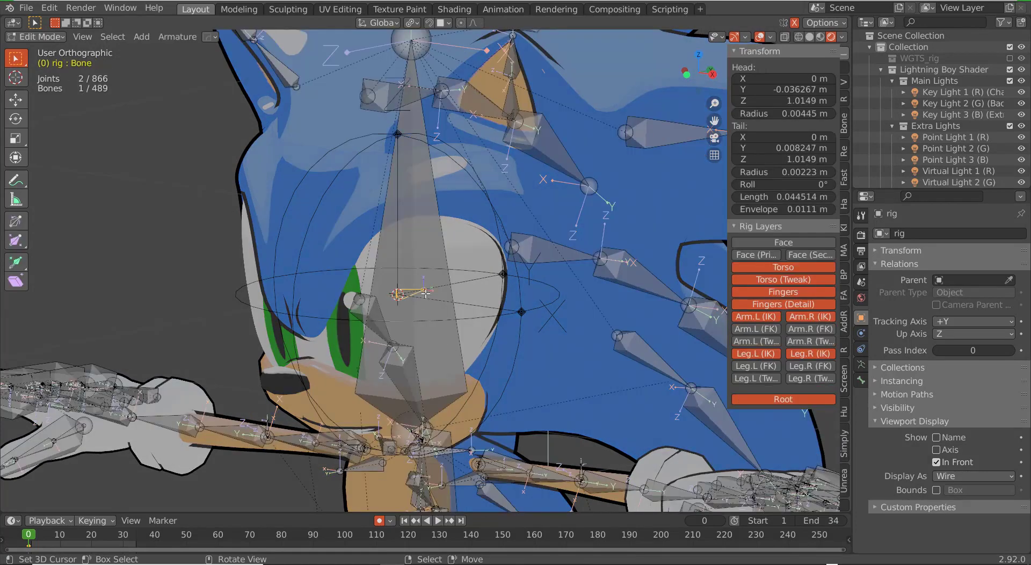
Step: In wireframe view, parent the small new bone to the head bone
key(shift+z)
click(409, 290)
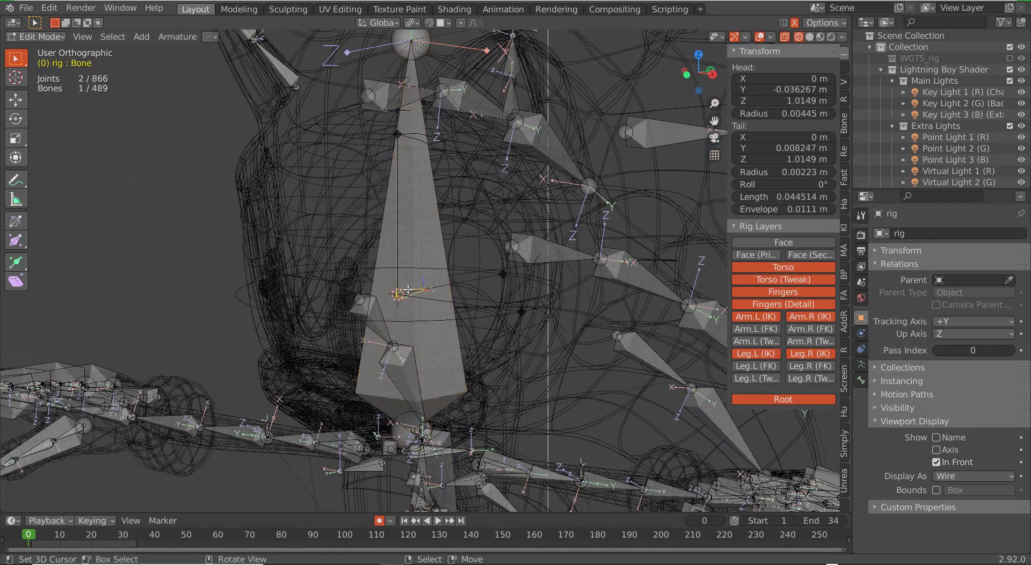
shift+click(445, 269)
key(ctrl+p)
click(444, 269)
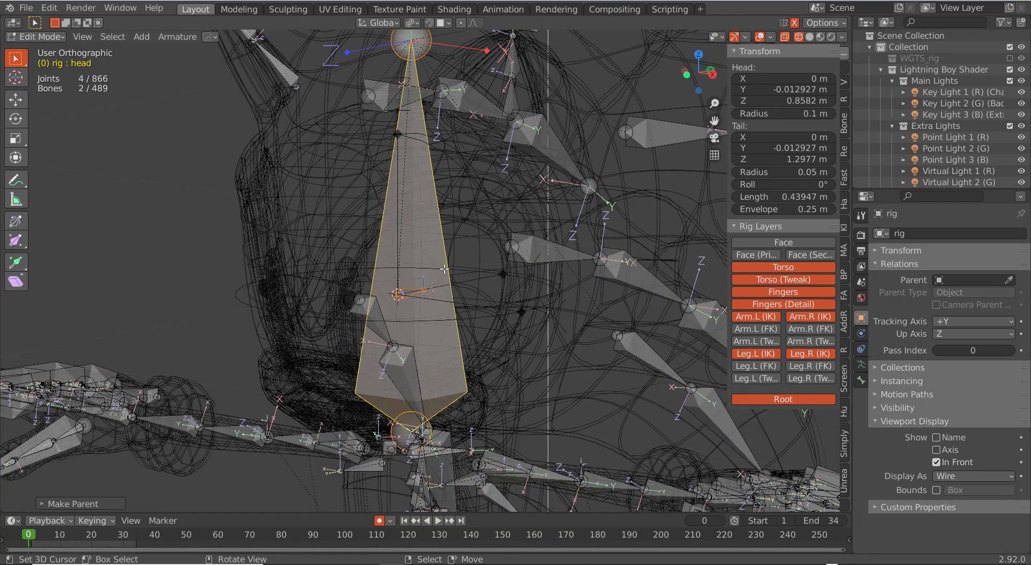
Step: Select the new bone alone and switch the rig into Pose Mode
click(409, 291)
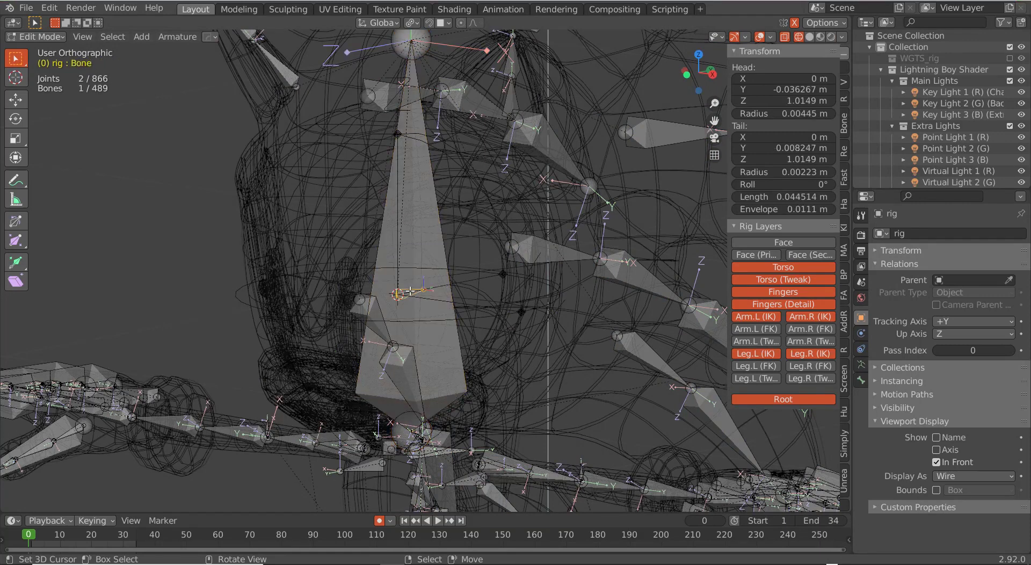
key(ctrl+Tab)
click(422, 315)
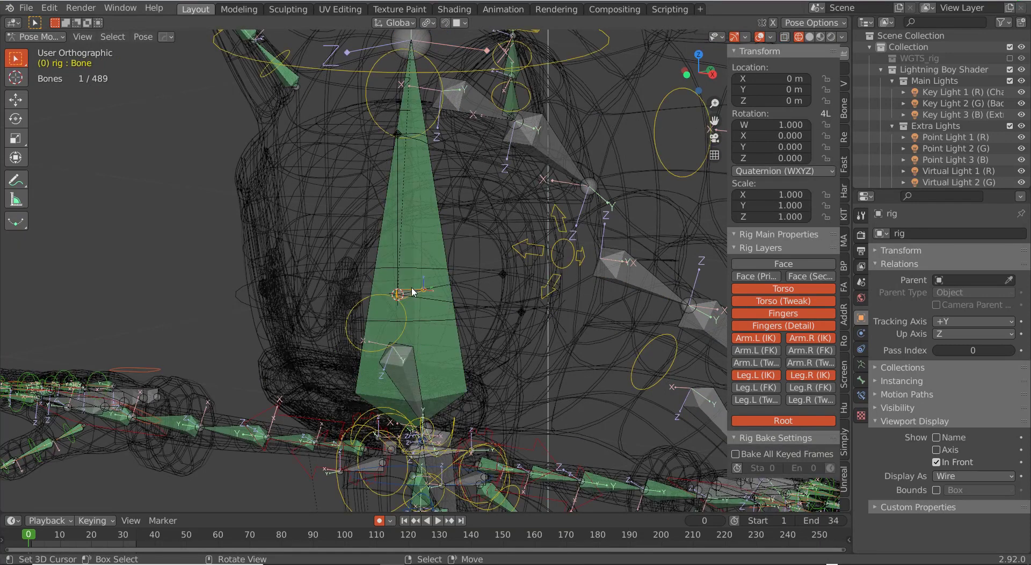
key(ctrl+Tab)
key(z)
click(429, 293)
middle_drag(444, 301, 467, 297)
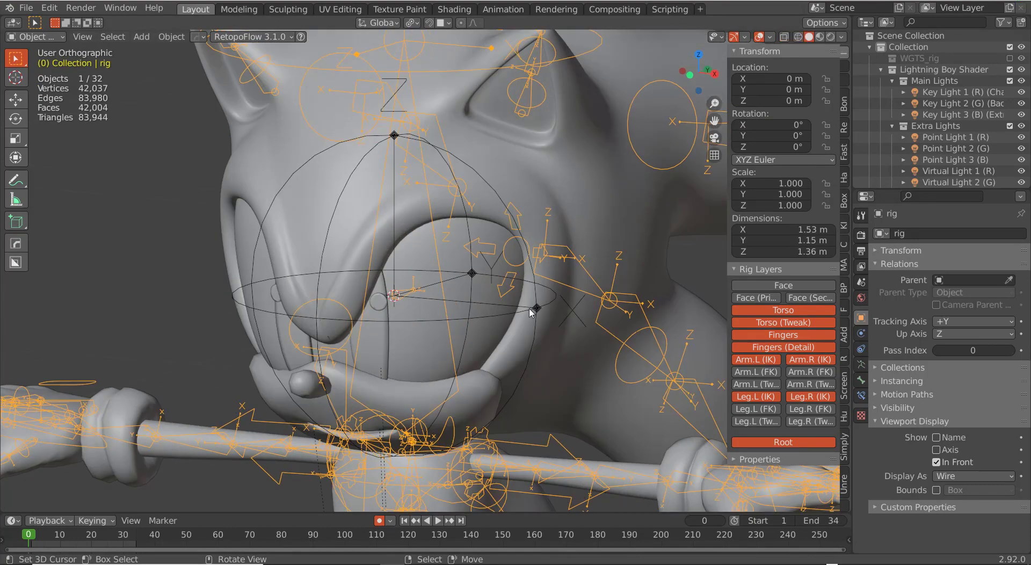
right_click(531, 308)
shift+right_click(445, 307)
key(ctrl+p)
click(446, 308)
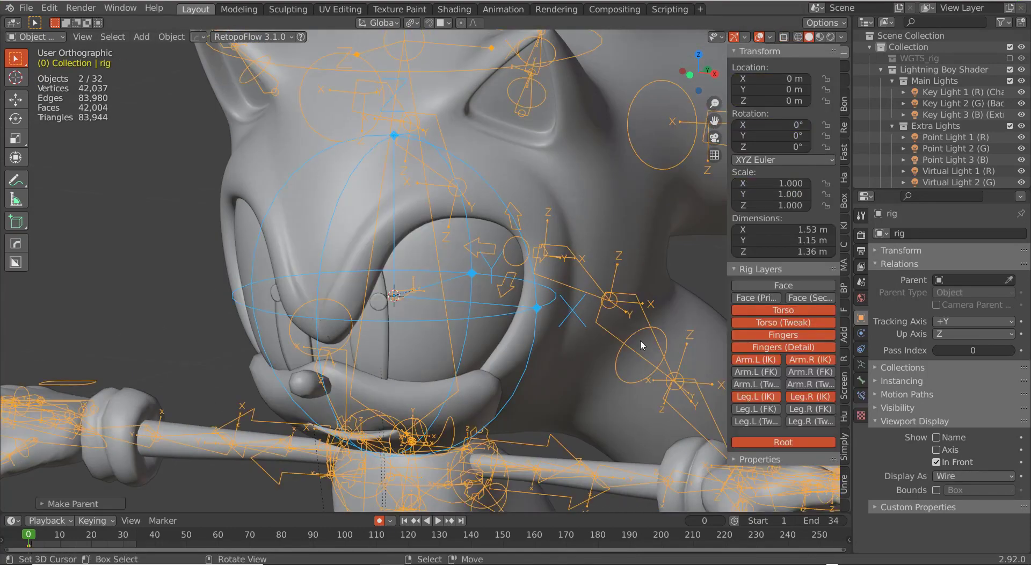
right_click(553, 310)
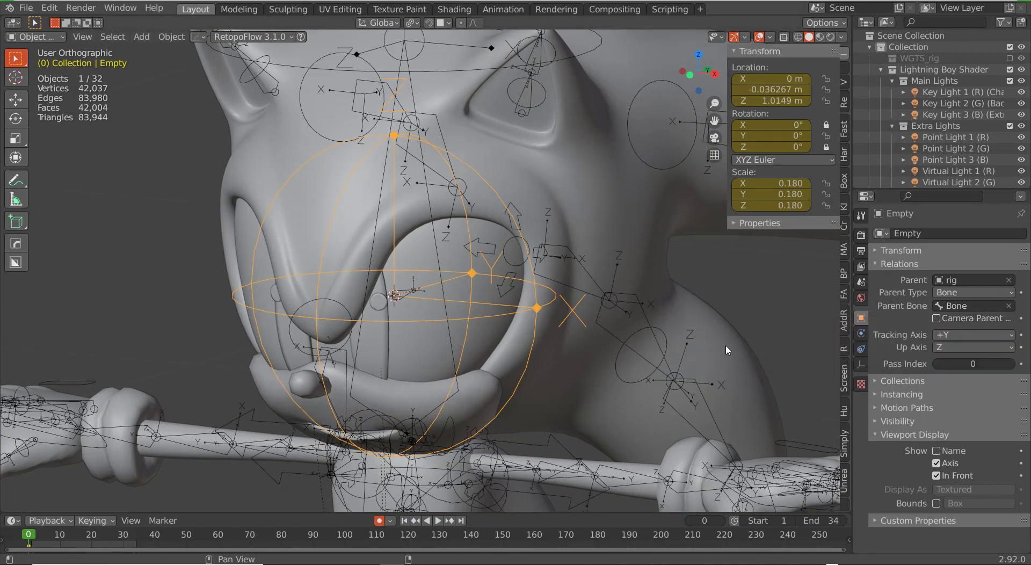
right_click(445, 308)
right_click(445, 308)
key(ctrl+Tab)
scroll(439, 284, down, 5)
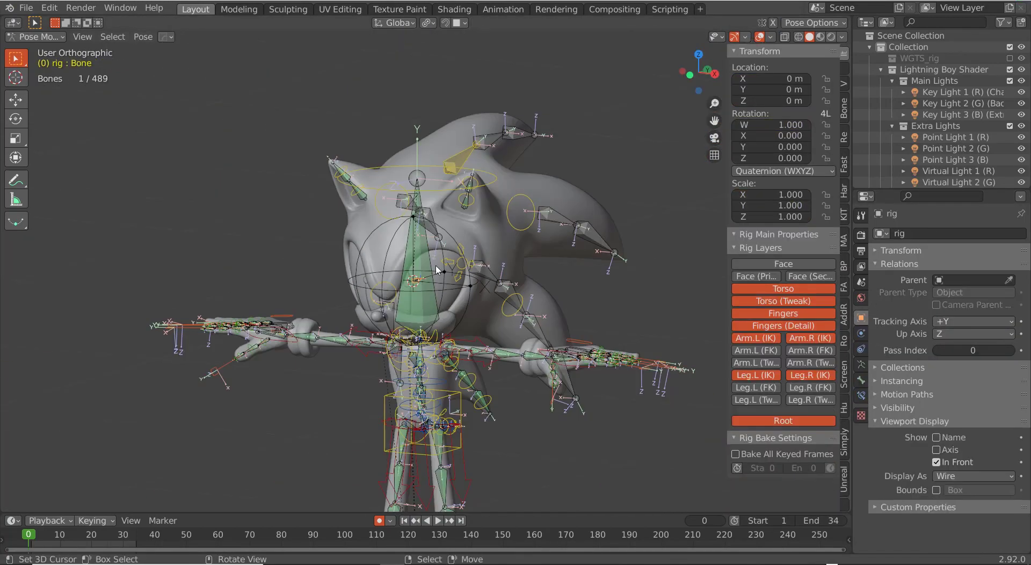
right_click(447, 191)
key(KP_1)
key(r)
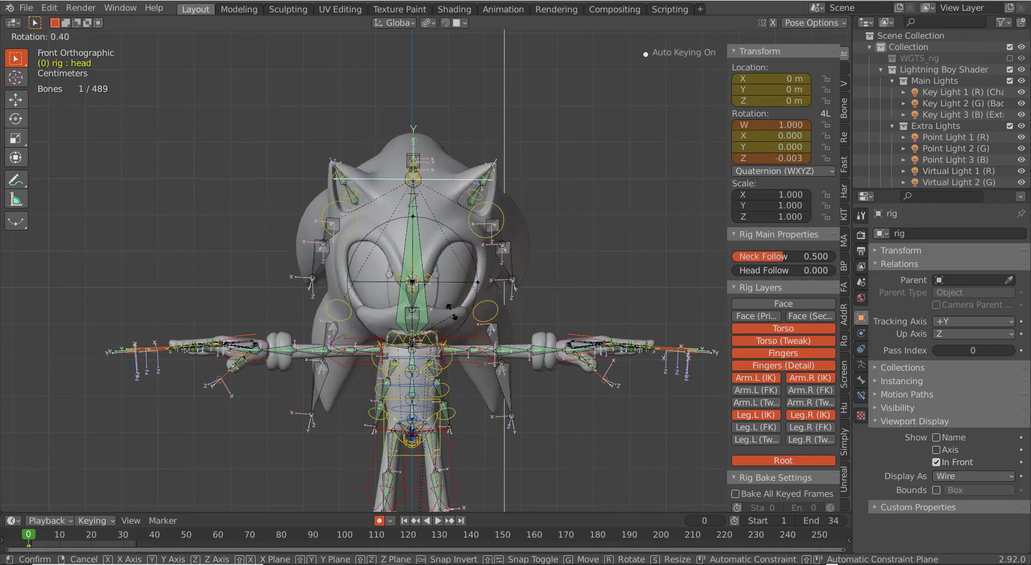
right_click(430, 312)
scroll(430, 311, up, 9)
middle_drag(393, 318, 364, 324)
right_click(367, 323)
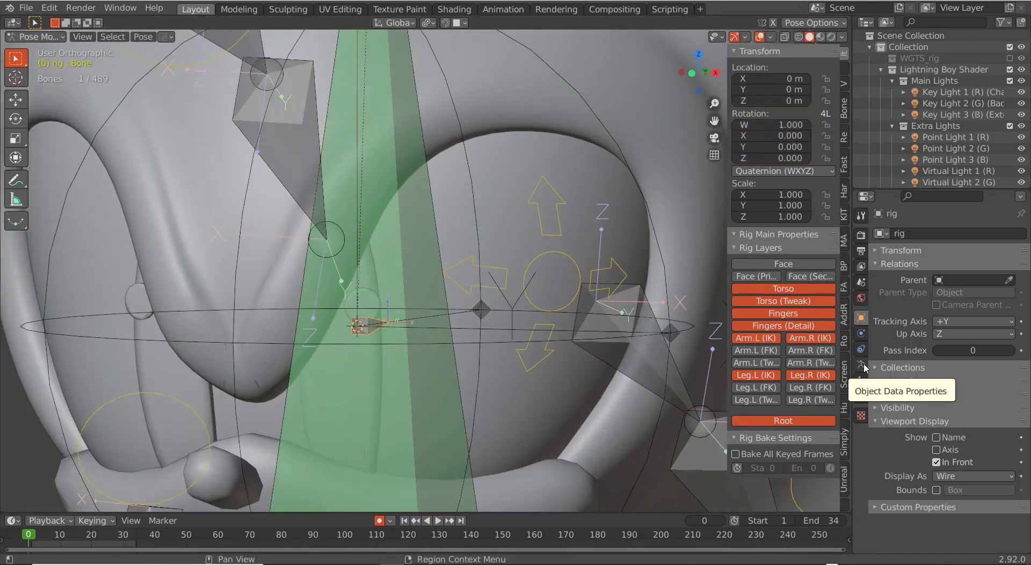
Step: Expand the bone's relations settings and select the Bottom Quill_Mid.002 bone
click(862, 379)
click(899, 507)
scroll(944, 483, down, 5)
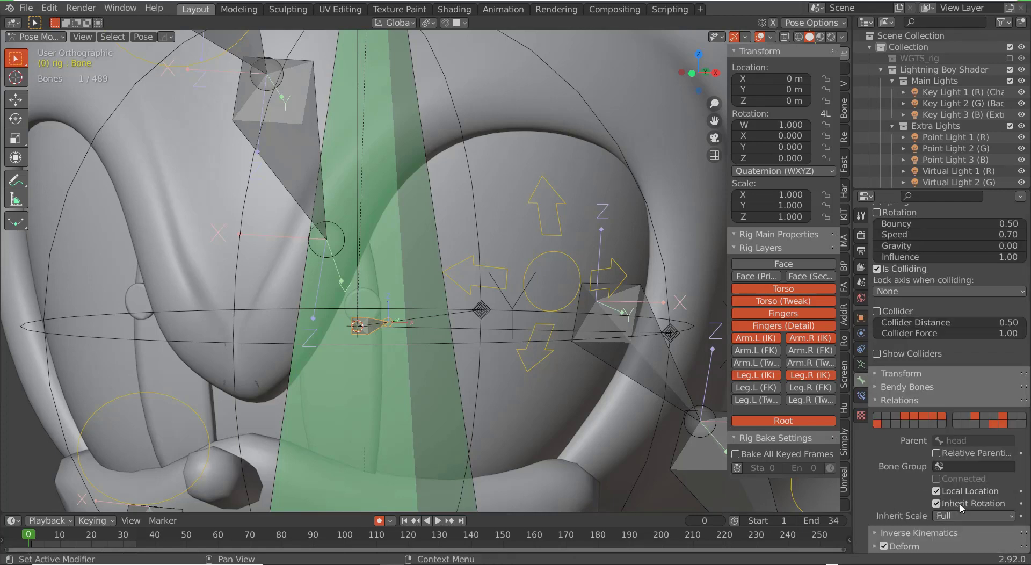
scroll(550, 313, down, 6)
click(517, 297)
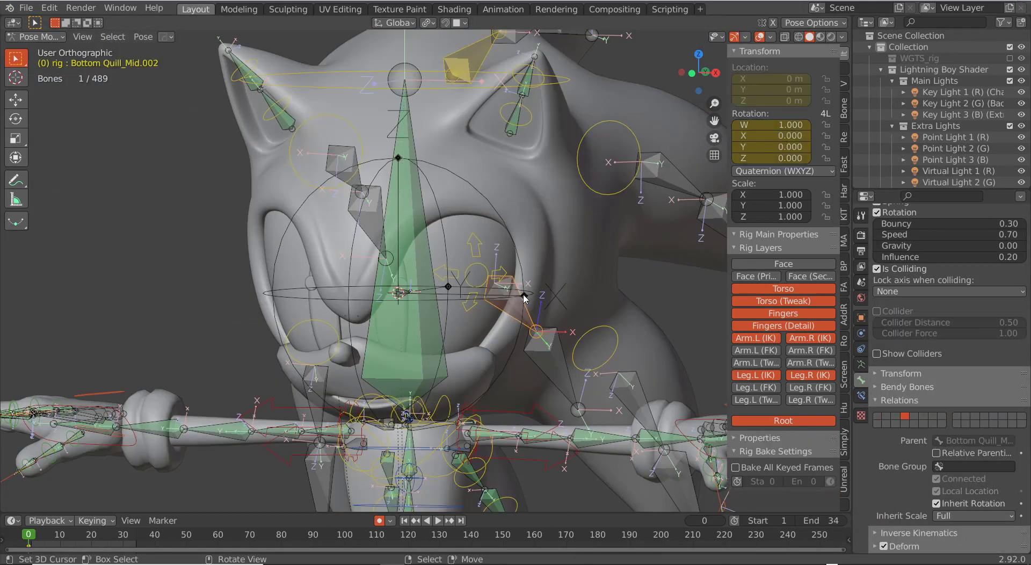
Step: Test-rotate the head bone and test-move the root bone, cancelling both
click(438, 85)
key(KP_1)
key(r)
key(r)
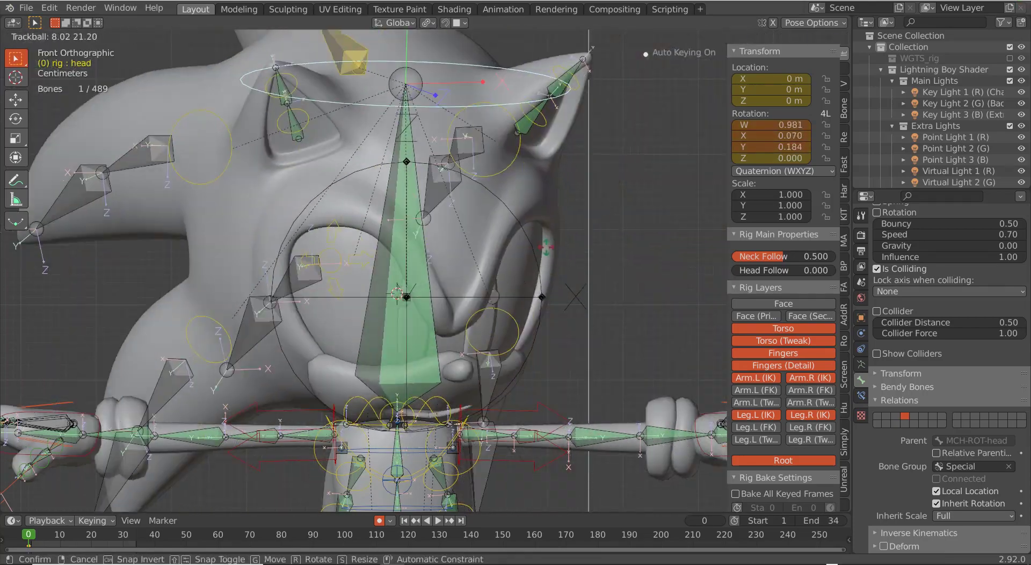
key(Escape)
scroll(521, 244, down, 5)
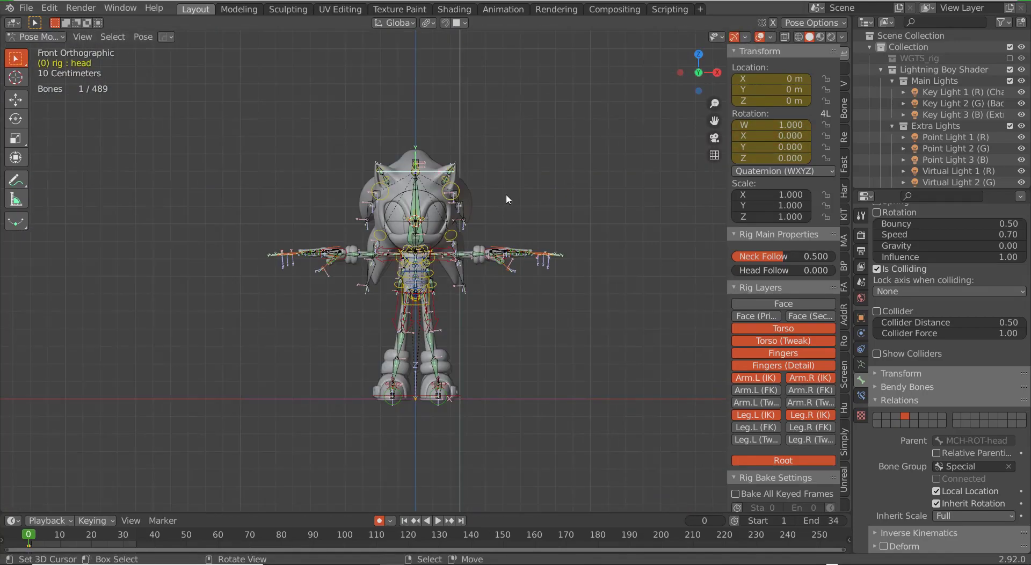
right_click(533, 401)
key(g)
right_click(539, 375)
scroll(540, 375, up, 5)
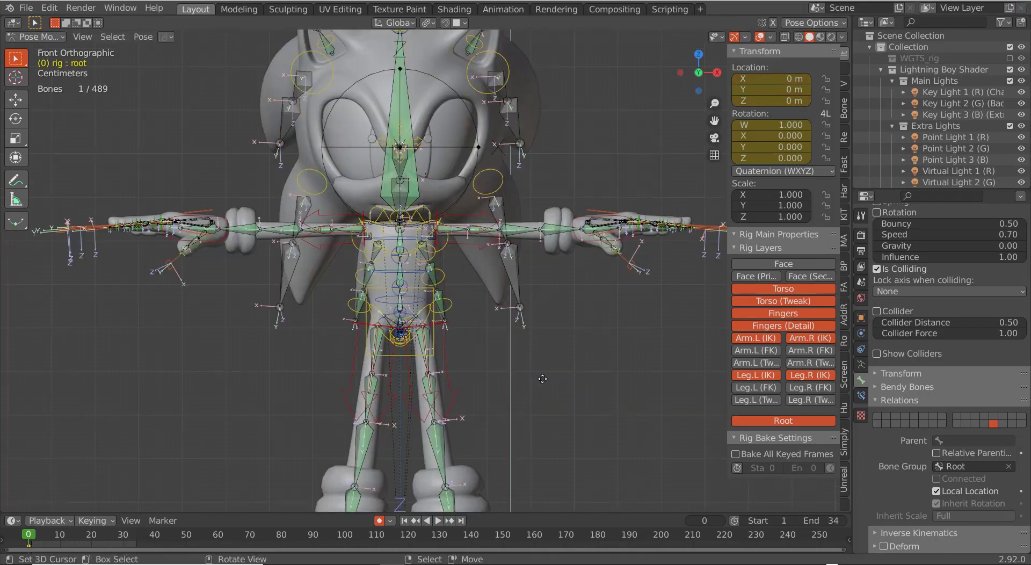
key(g)
key(Escape)
scroll(483, 346, up, 6)
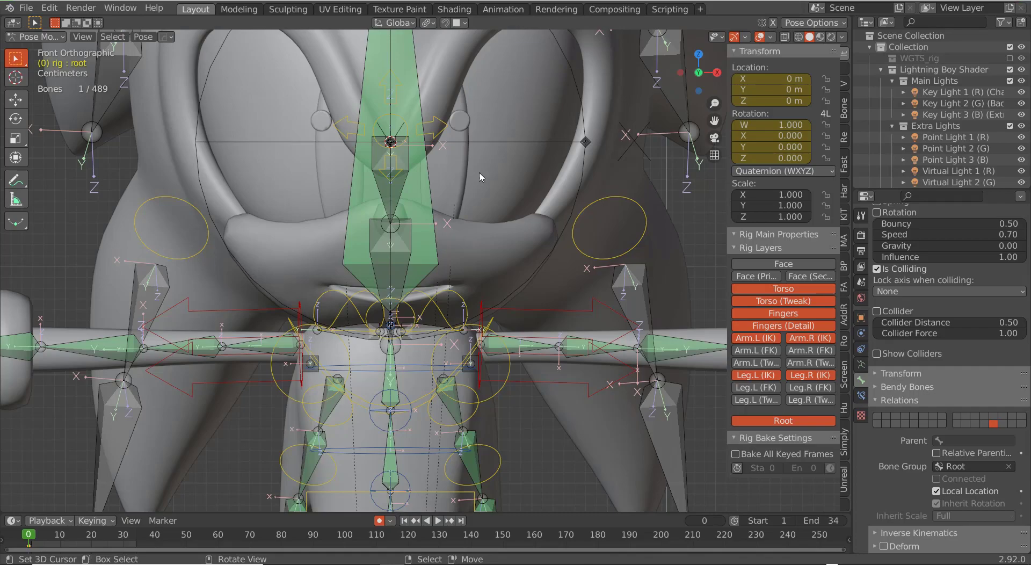
Step: Select the small bone named Bone and test-rotate it from the front view, then cancel
middle_drag(478, 166, 430, 168)
middle_drag(526, 404, 423, 183)
right_click(397, 141)
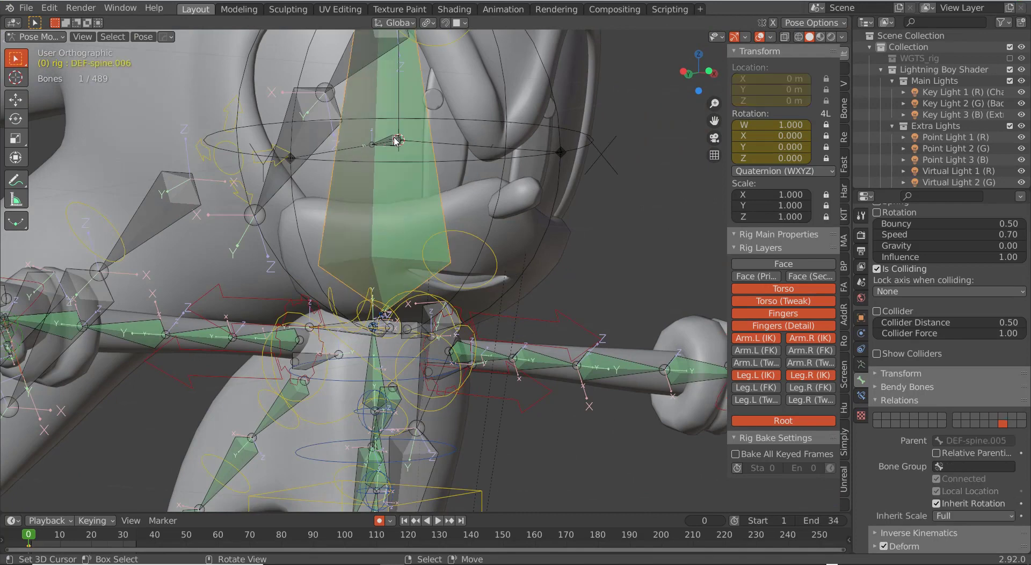
right_click(396, 141)
key(KP_1)
key(r)
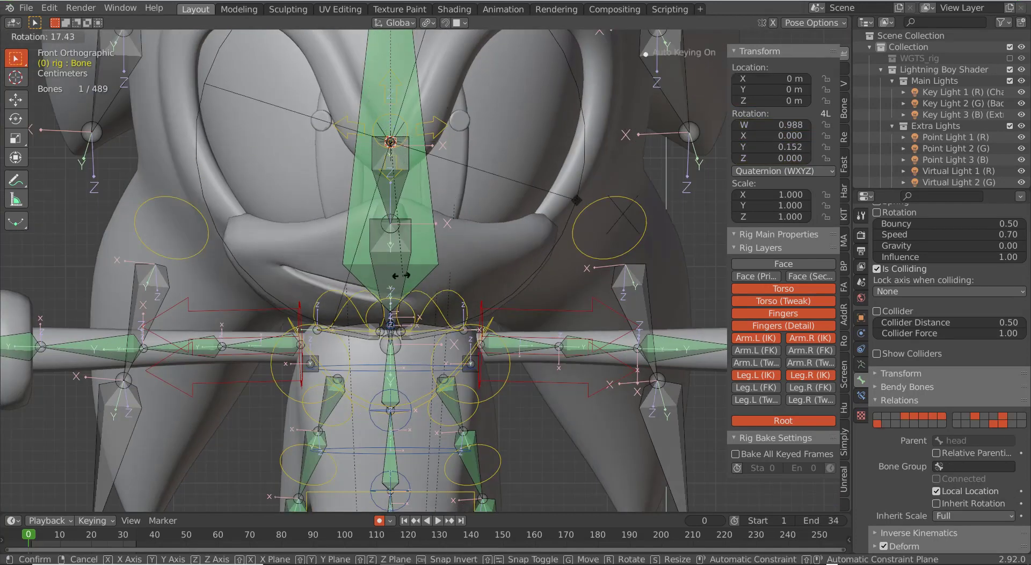
right_click(490, 259)
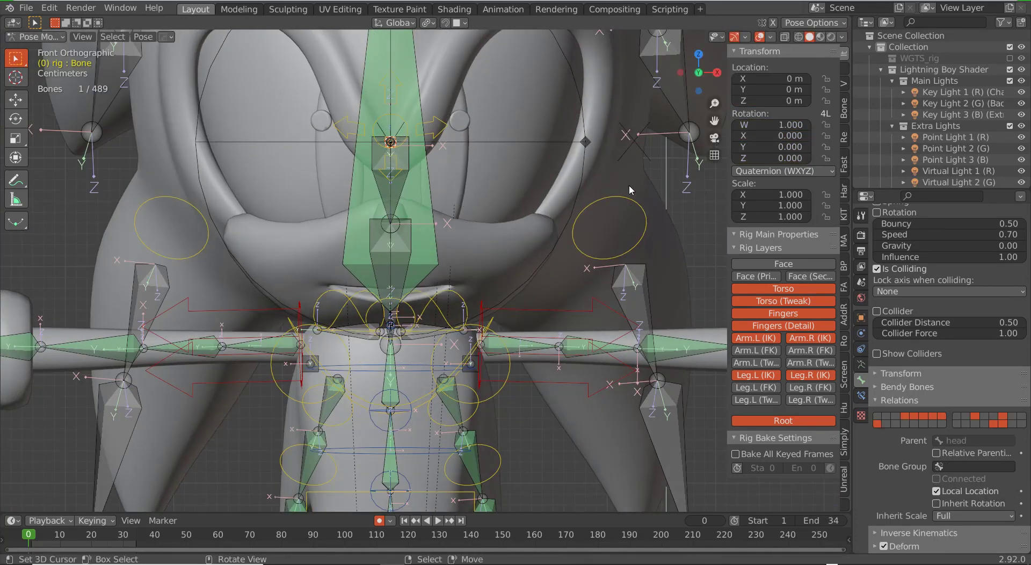
middle_drag(621, 195, 671, 196)
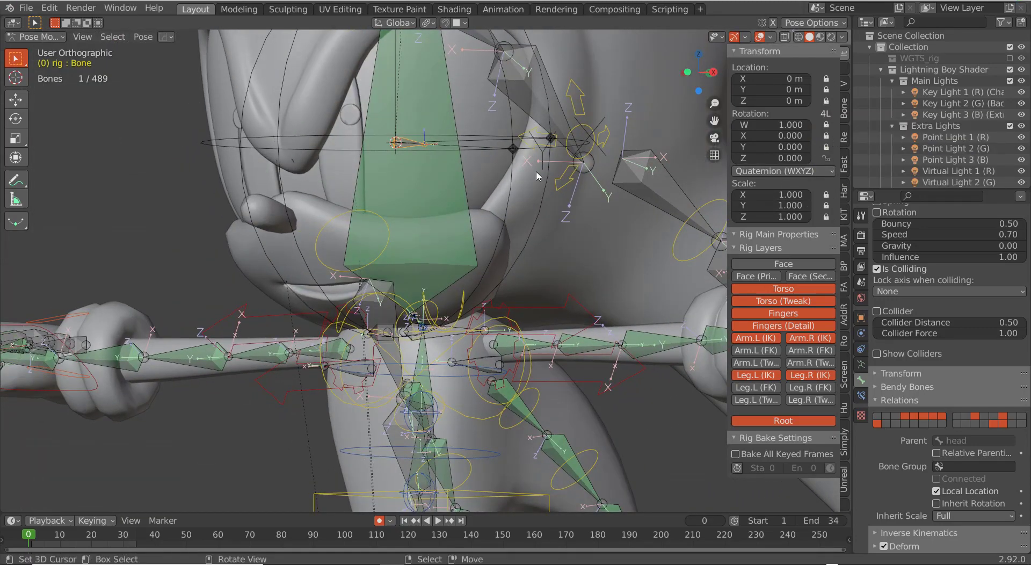
scroll(536, 173, down, 5)
Step: Hide the green deform bone layer in the Armature Data settings
click(861, 365)
shift+click(1003, 331)
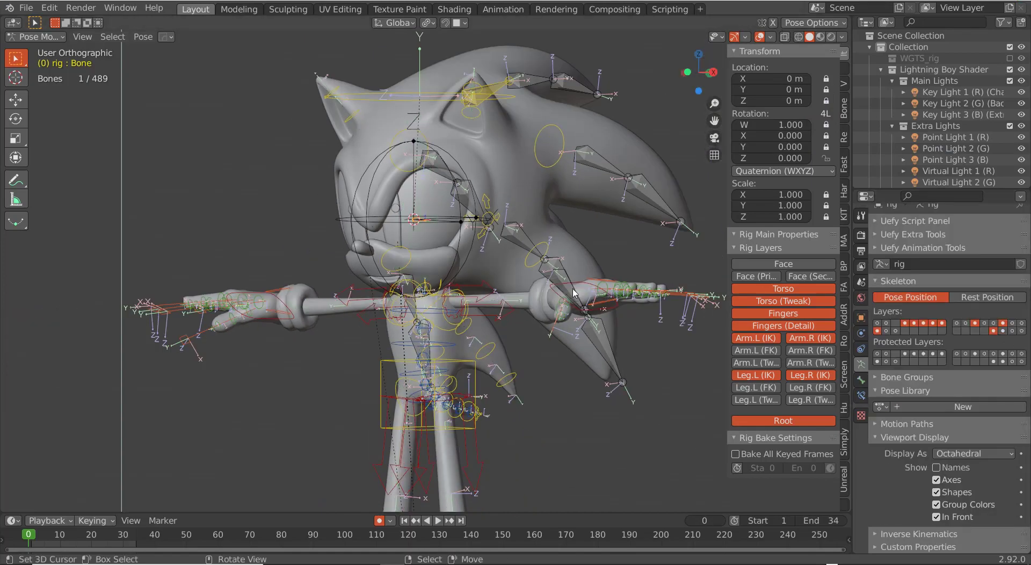
key(KP_1)
scroll(545, 266, up, 5)
shift+middle_drag(546, 267, 547, 367)
scroll(526, 322, down, 4)
Step: Turn the head bone sideways to test the control rig
right_click(444, 114)
key(r)
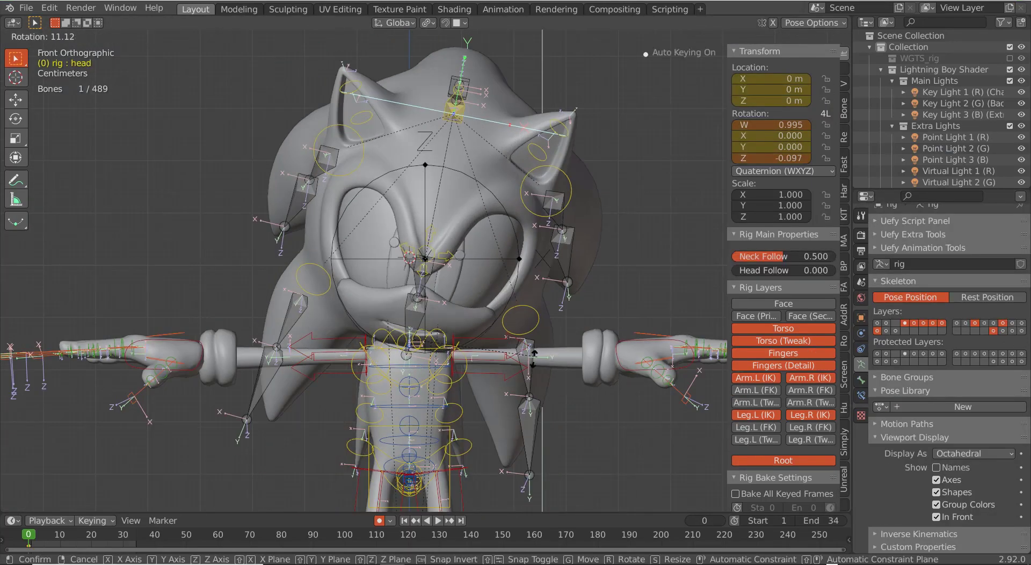
key(Escape)
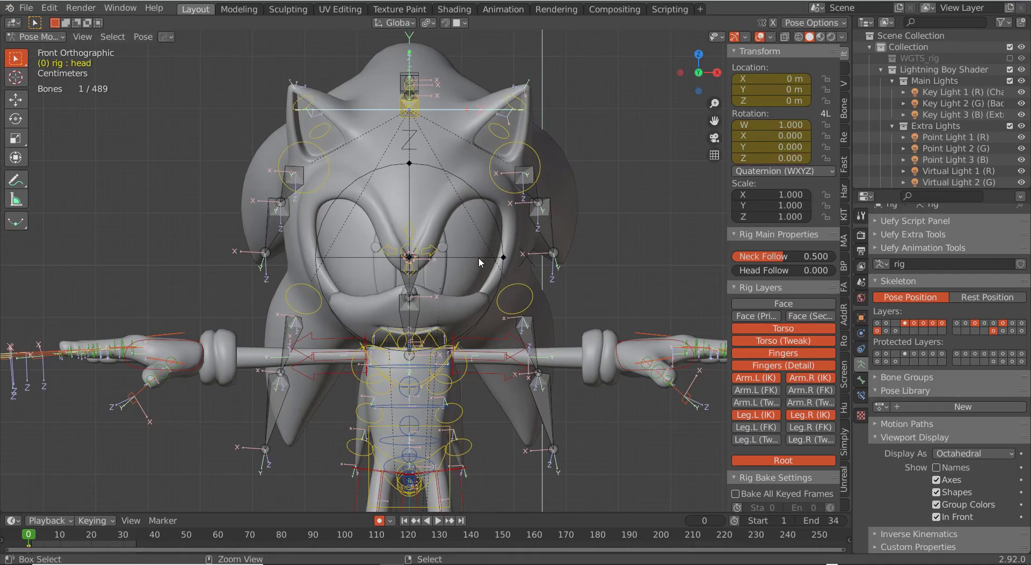
key(ctrl+Tab)
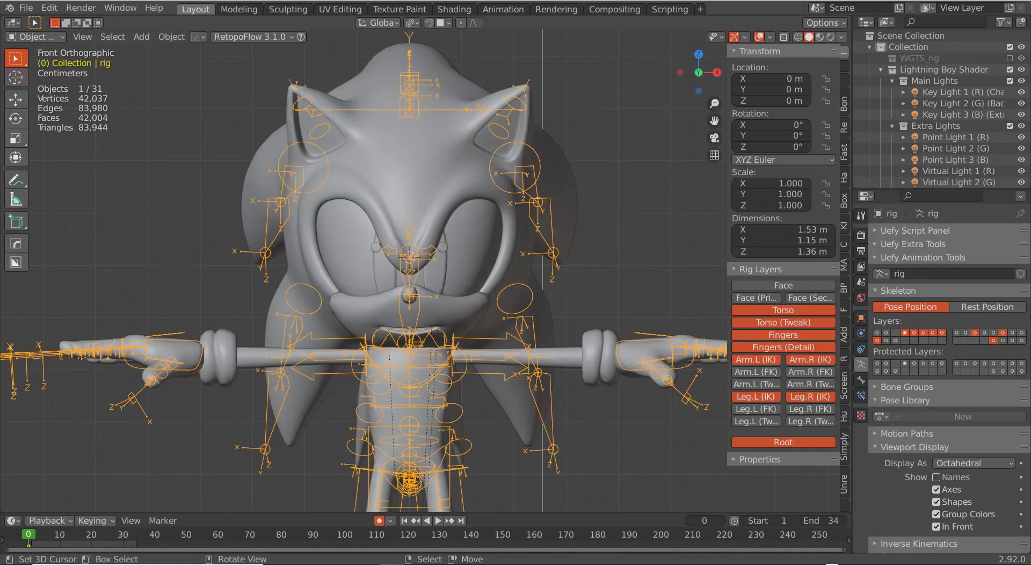
key(ctrl+Tab)
key(r)
key(r)
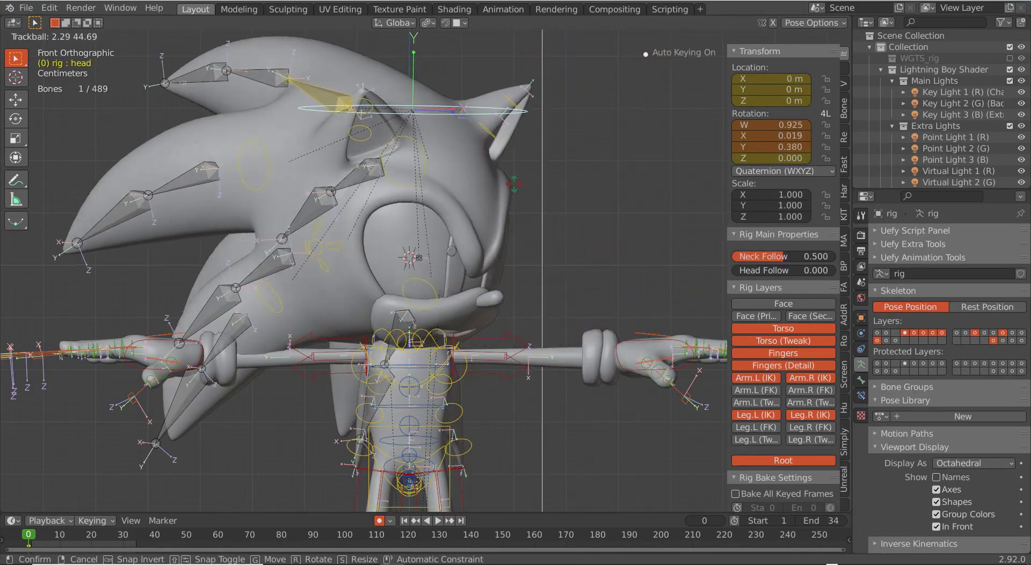
click(438, 222)
scroll(438, 222, up, 3)
Step: Rotate the eye bone, undo it, and reselect the head bone
click(369, 243)
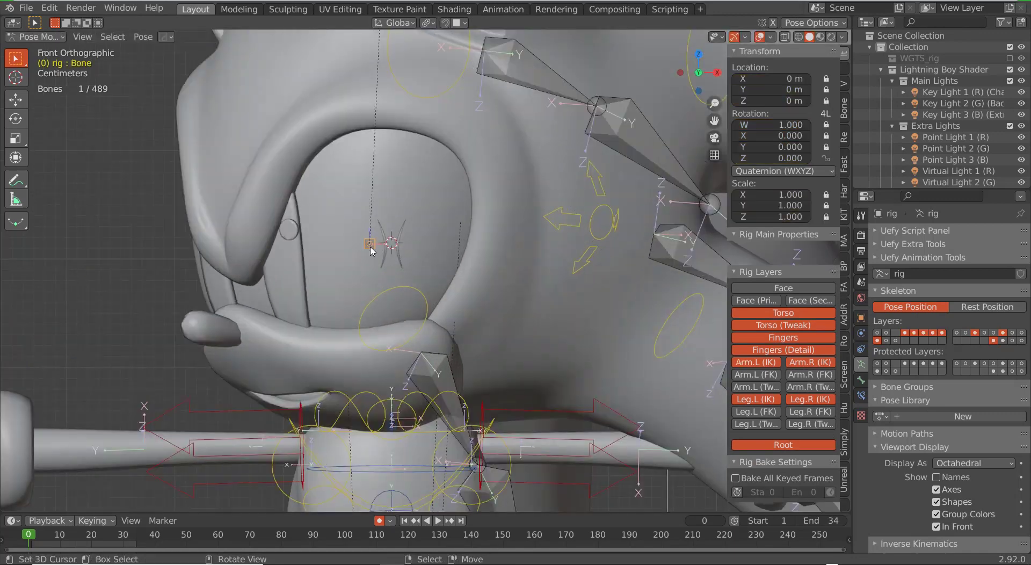
key(r)
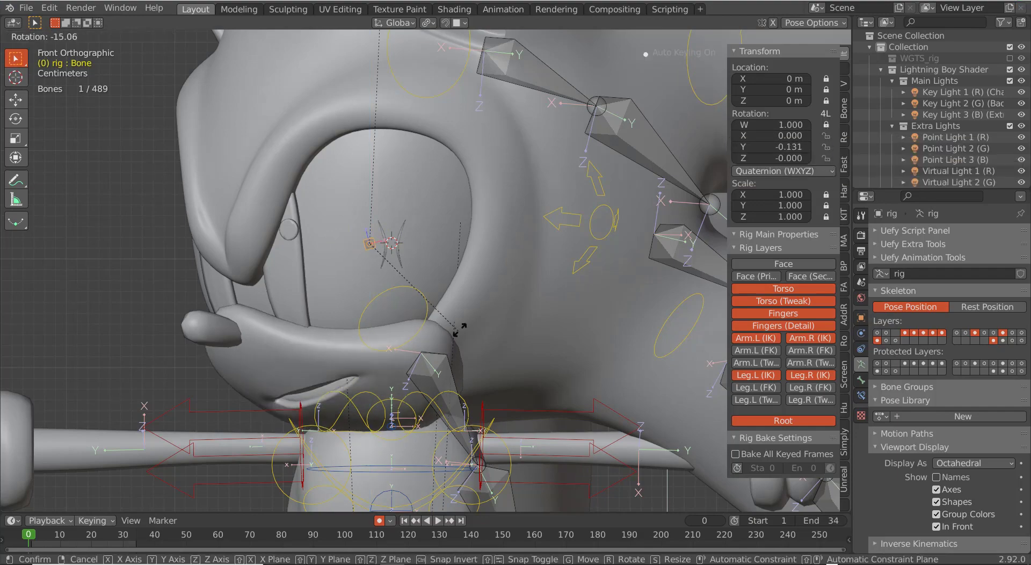
middle_drag(368, 339, 386, 355)
key(ctrl+z)
scroll(389, 311, down, 3)
click(389, 312)
scroll(408, 285, up, 5)
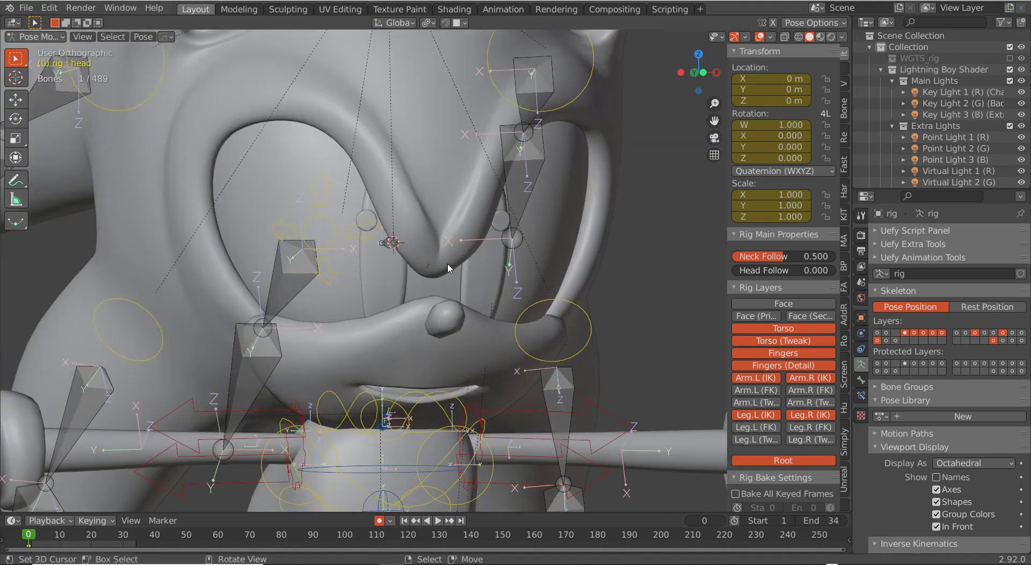
Step: In Object Mode, select the mesh plus the rig and parent it to the rig
key(ctrl+Tab)
right_click(438, 269)
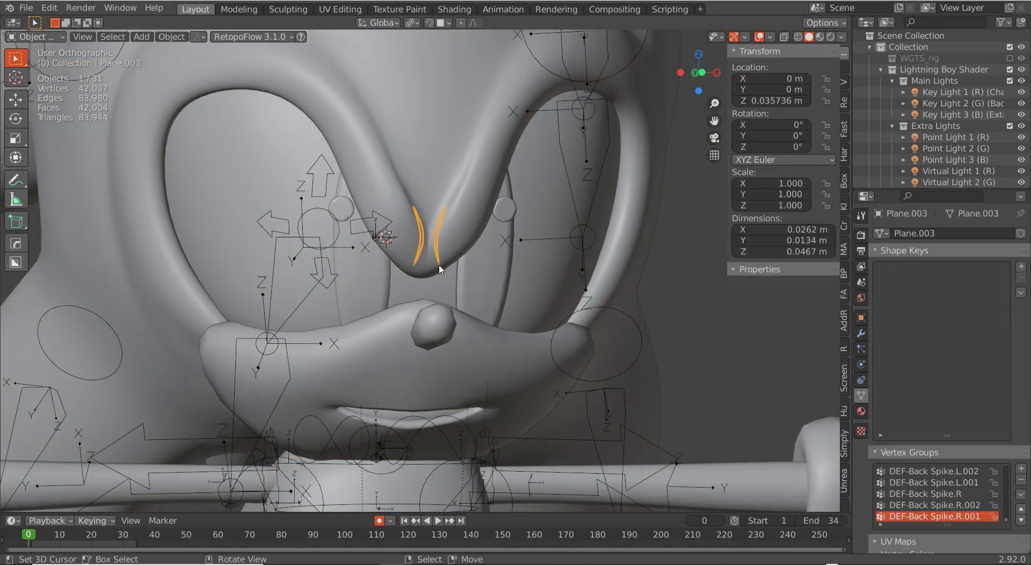
scroll(440, 268, down, 3)
shift+middle_drag(460, 268, 454, 315)
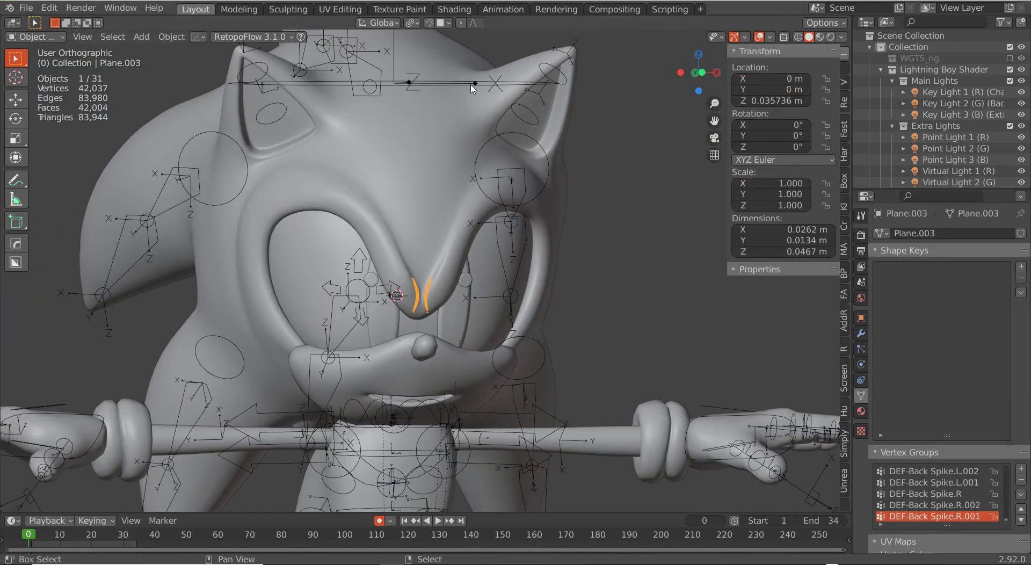
shift+right_click(473, 86)
key(ctrl+p)
click(472, 87)
middle_drag(479, 88, 450, 90)
Step: Test a head rotation, then select the line mesh Plane.003
key(ctrl+Tab)
key(r)
key(r)
right_click(441, 141)
key(ctrl+Tab)
right_click(385, 302)
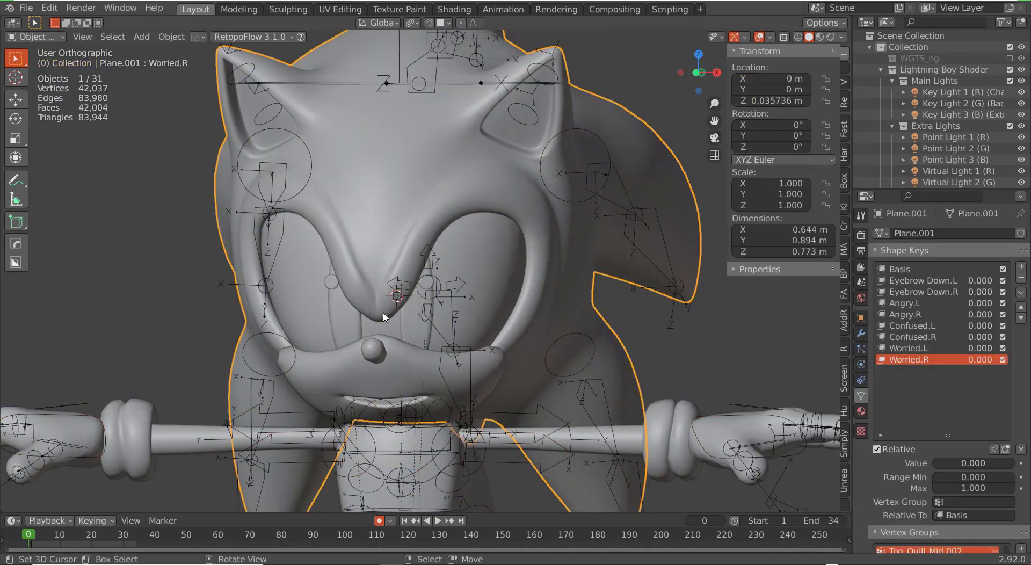
right_click(382, 301)
scroll(962, 493, up, 5)
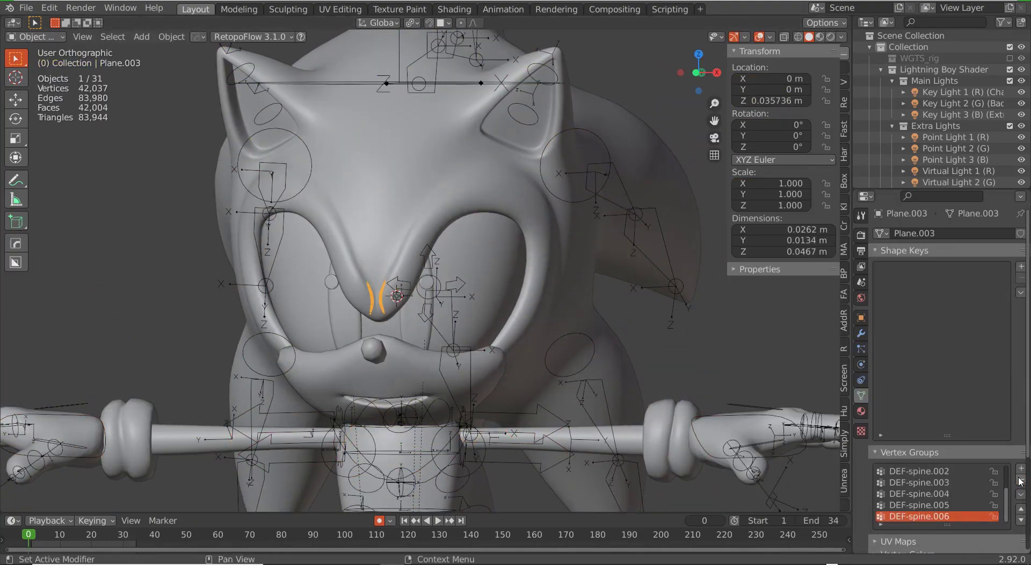
Step: Select the rig's head bone in Pose Mode to test it, then switch to wireframe
right_click(536, 84)
key(ctrl+Tab)
key(r)
key(r)
right_click(545, 119)
key(ctrl+Tab)
right_click(383, 302)
scroll(383, 302, up, 9)
key(shift+z)
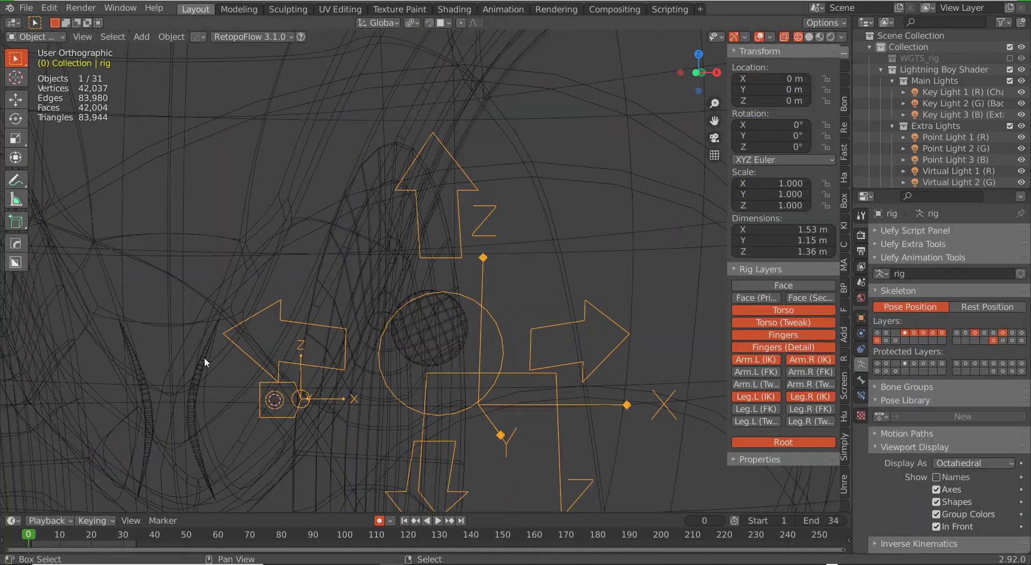
Step: Remove the surplus spine vertex groups from Plane.003
right_click(204, 358)
key(ctrl+Tab)
scroll(201, 361, down, 4)
middle_drag(352, 365, 373, 353)
key(Tab)
right_click(393, 331)
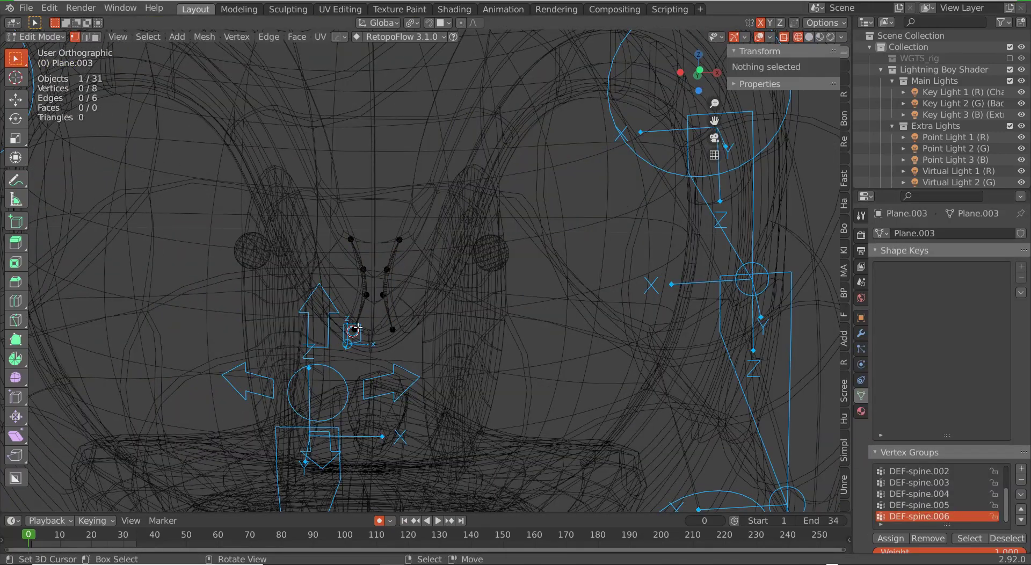
click(1019, 481)
Step: Switch to rendered shading and select the rig's head bone in Pose Mode for testing
key(Tab)
key(shift+z)
middle_drag(451, 343, 397, 336)
scroll(397, 336, down, 5)
key(Tab)
key(Tab)
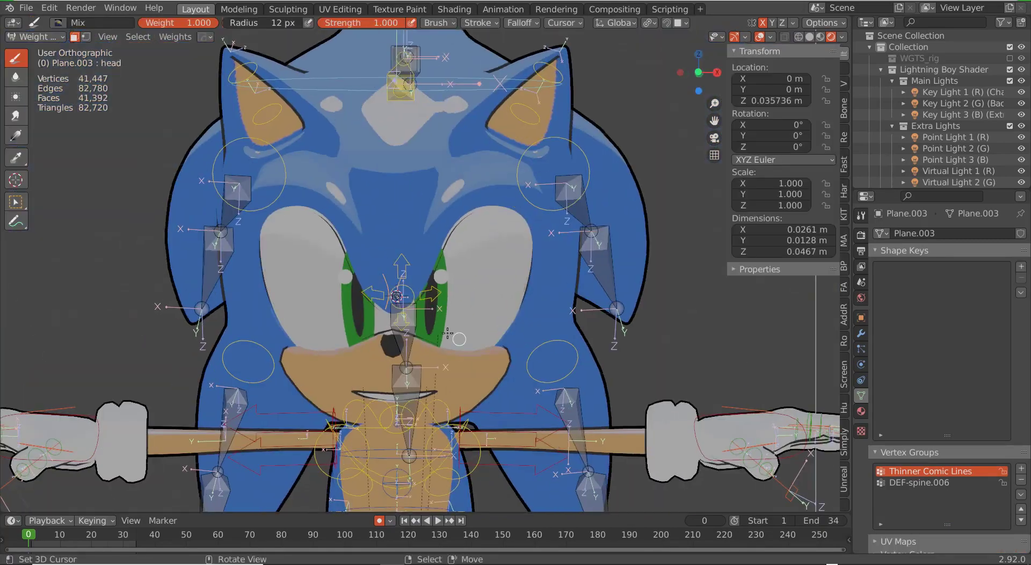
scroll(390, 341, up, 3)
key(ctrl+Tab)
scroll(390, 341, down, 3)
right_click(558, 432)
key(ctrl+Tab)
right_click(488, 114)
Step: Switch to front view and rotate the root bone around the vertical Z axis
key(r)
key(r)
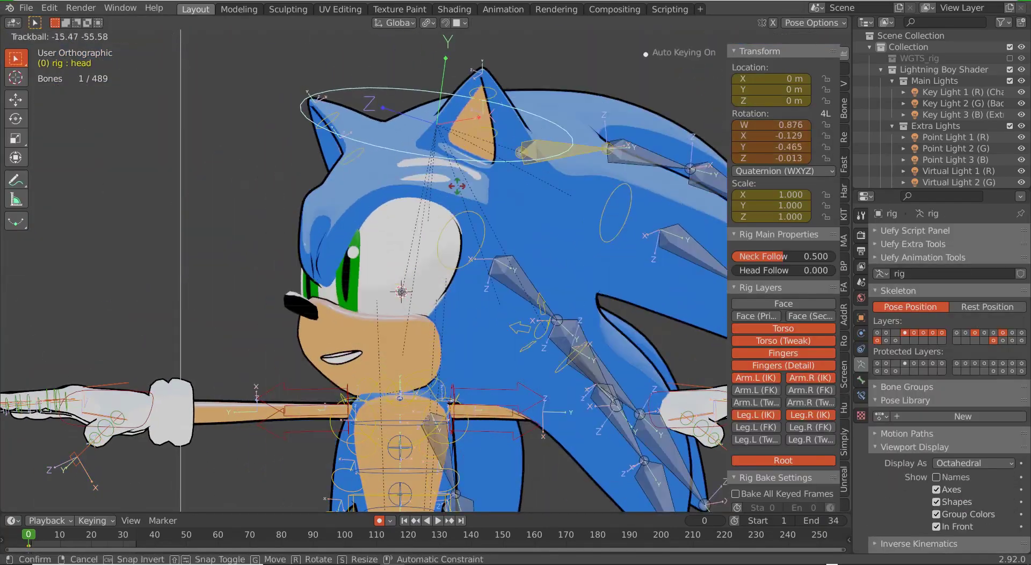
right_click(512, 233)
scroll(511, 234, down, 2)
key(KP_1)
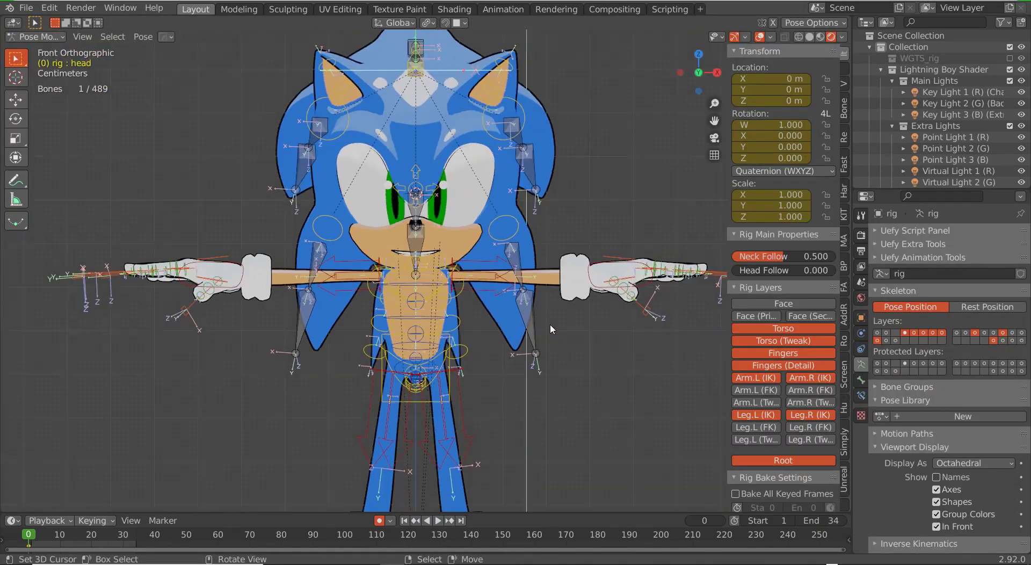
right_click(590, 276)
key(g)
right_click(449, 352)
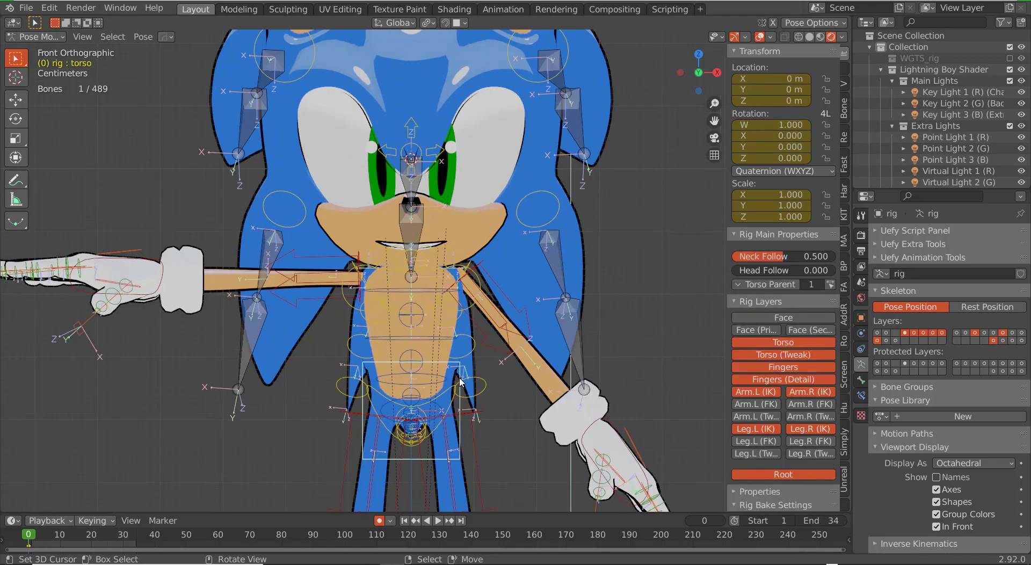
key(r)
scroll(515, 354, down, 7)
right_click(465, 411)
key(r)
key(z)
click(540, 362)
Step: Shift the left foot IK control along X and adjust the hips rotation
scroll(429, 395, up, 5)
mouse_move(429, 394)
middle_down()
mouse_move(467, 396)
mouse_move(432, 411)
middle_up()
scroll(435, 413, down, 1)
right_click(470, 454)
key(g)
key(x)
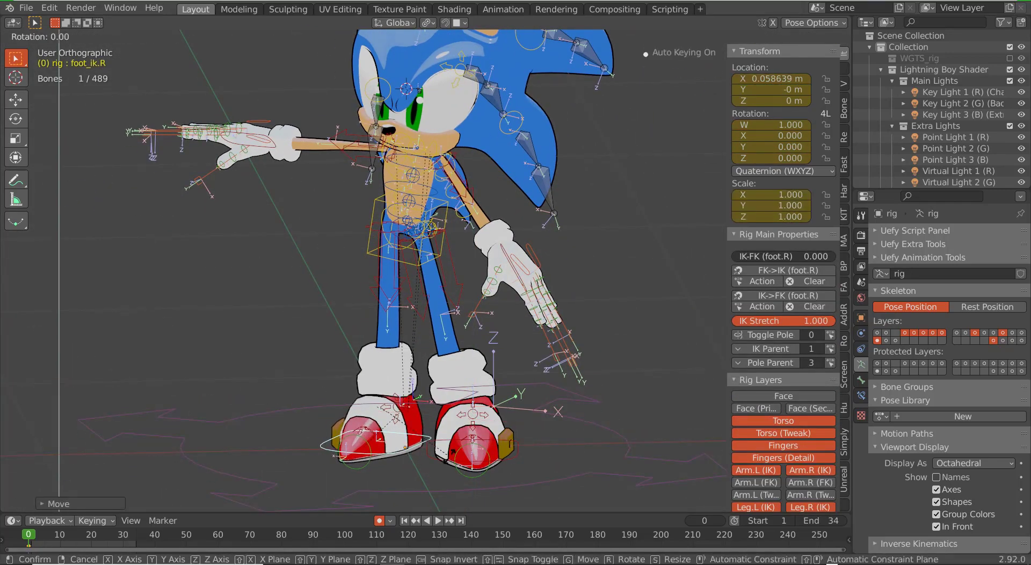
key(z)
click(430, 468)
middle_drag(431, 464, 437, 421)
scroll(473, 375, up, 5)
right_click(494, 375)
click(505, 363)
Step: Twist the chest bone around its local Y axis
right_click(428, 368)
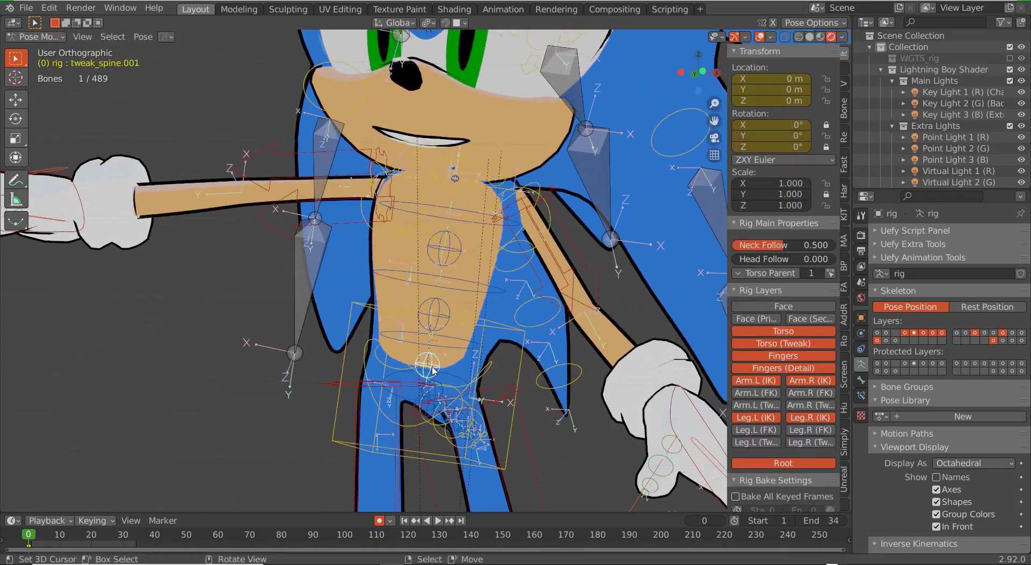
right_click(432, 389)
right_click(428, 387)
scroll(426, 369, down, 4)
scroll(440, 268, up, 4)
right_click(486, 244)
key(r)
key(y)
key(y)
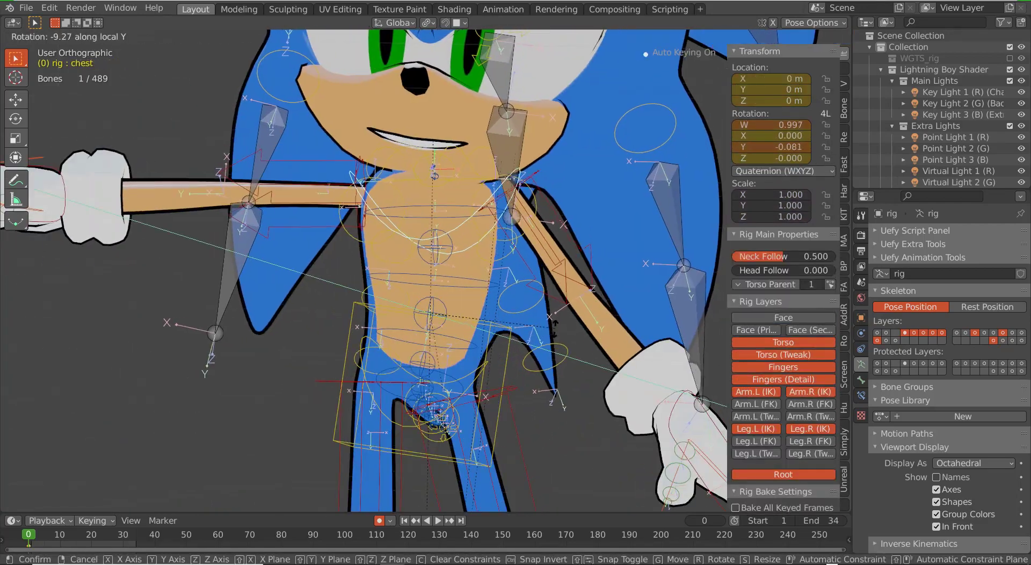
click(499, 236)
Step: Adjust the left shoulder rotation and return to the front view
right_click(483, 220)
right_click(499, 180)
key(r)
mouse_move(483, 220)
middle_down()
mouse_move(486, 201)
mouse_move(483, 235)
middle_up()
right_click(486, 212)
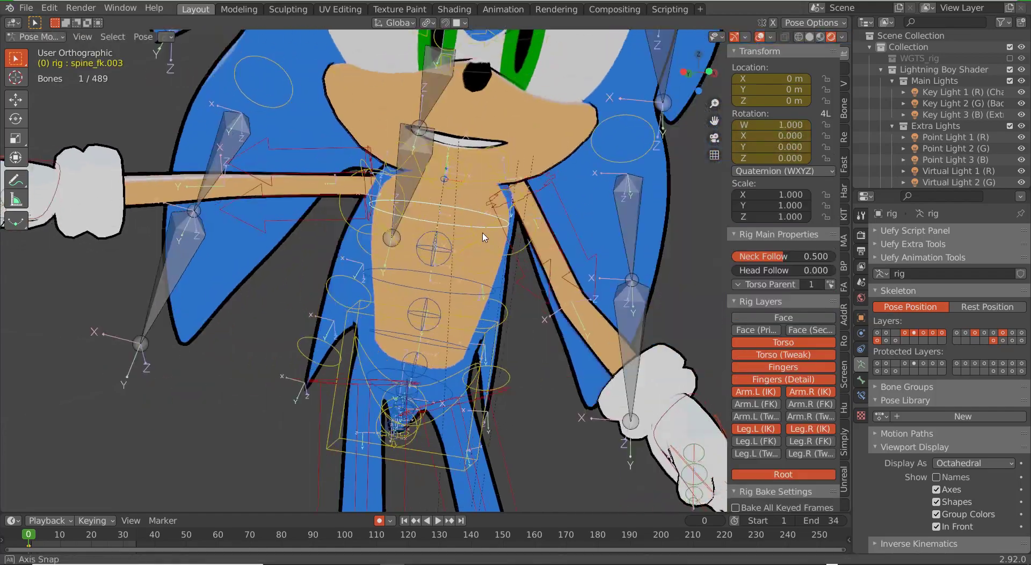
right_click(472, 232)
right_click(470, 237)
key(KP_1)
scroll(475, 303, down, 4)
scroll(322, 279, up, 2)
Step: Rotate the right hand IK controller and lower it beside the hip
right_click(213, 241)
middle_drag(213, 291, 255, 306)
key(r)
click(231, 322)
key(g)
click(277, 344)
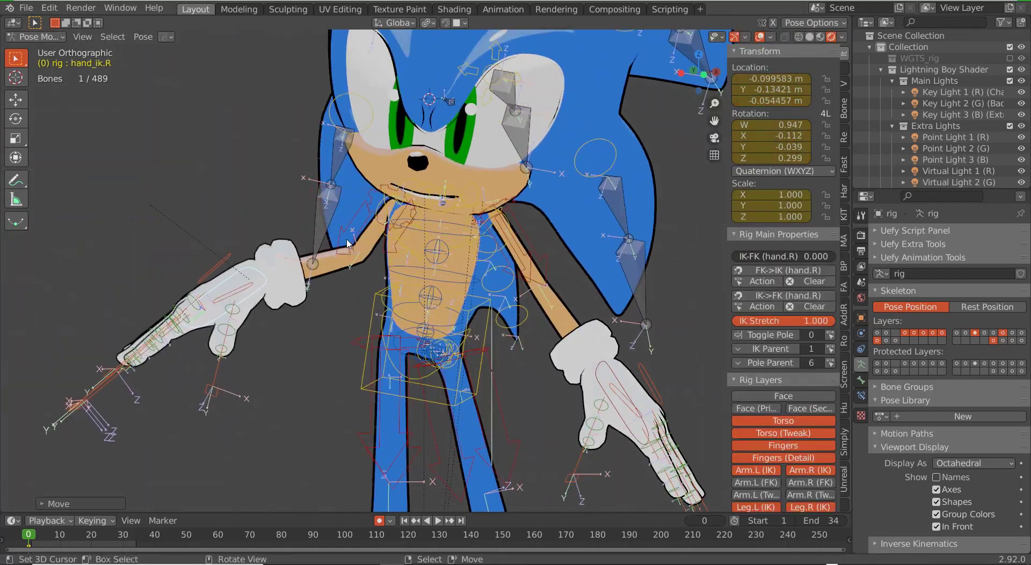
key(g)
scroll(336, 416, up, 8)
Step: Shrink the right index and pinky finger controls and rotate the pinky
right_click(421, 440)
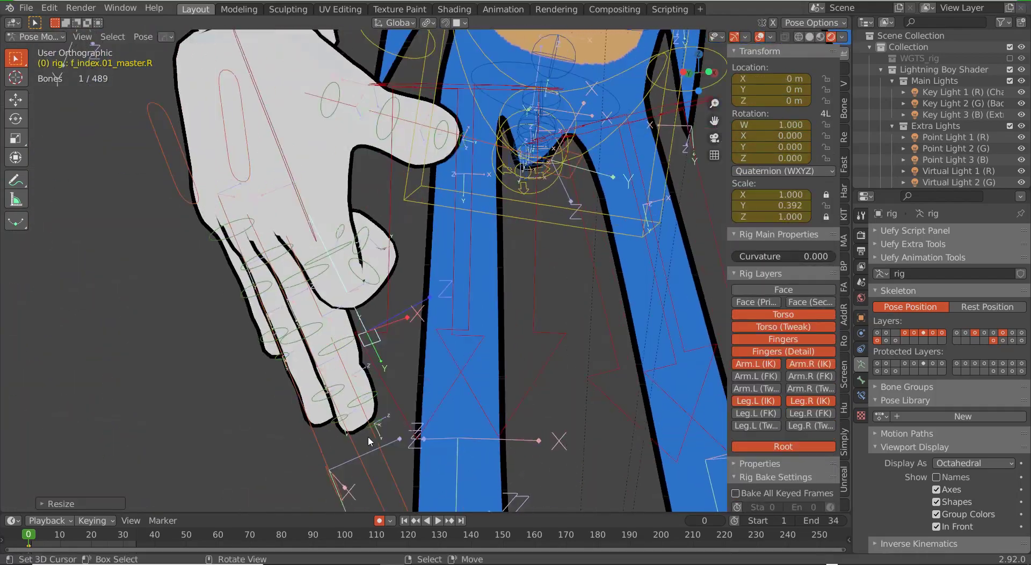
click(254, 307)
right_click(478, 347)
key(s)
middle_drag(258, 312, 333, 300)
click(483, 322)
key(r)
click(349, 316)
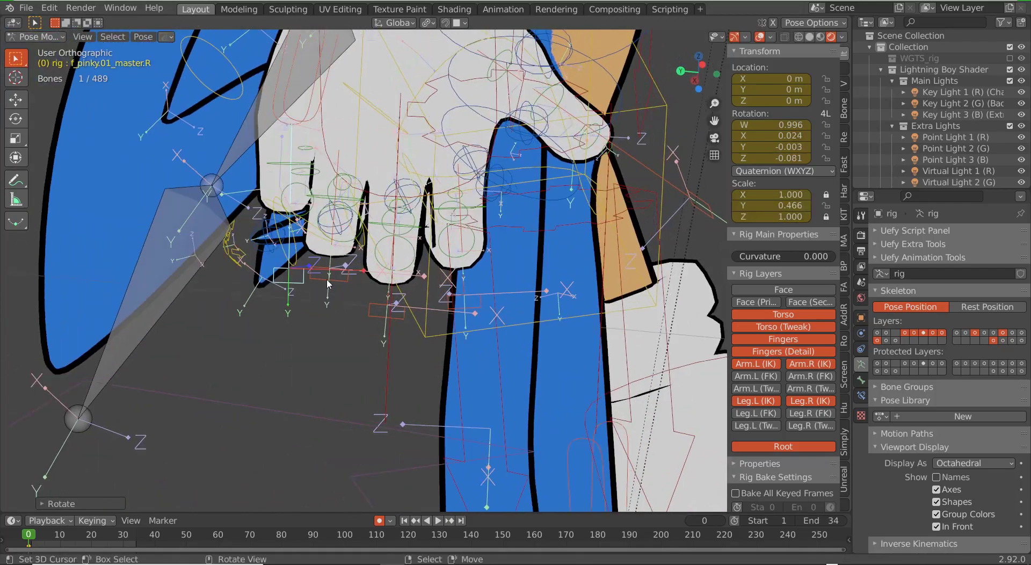
Step: Curl the right finger controls into a fist by rotating them on X
right_click(389, 327)
key(r)
click(397, 335)
middle_drag(398, 336, 429, 322)
shift+right_click(338, 317)
key(r)
key(x)
click(371, 301)
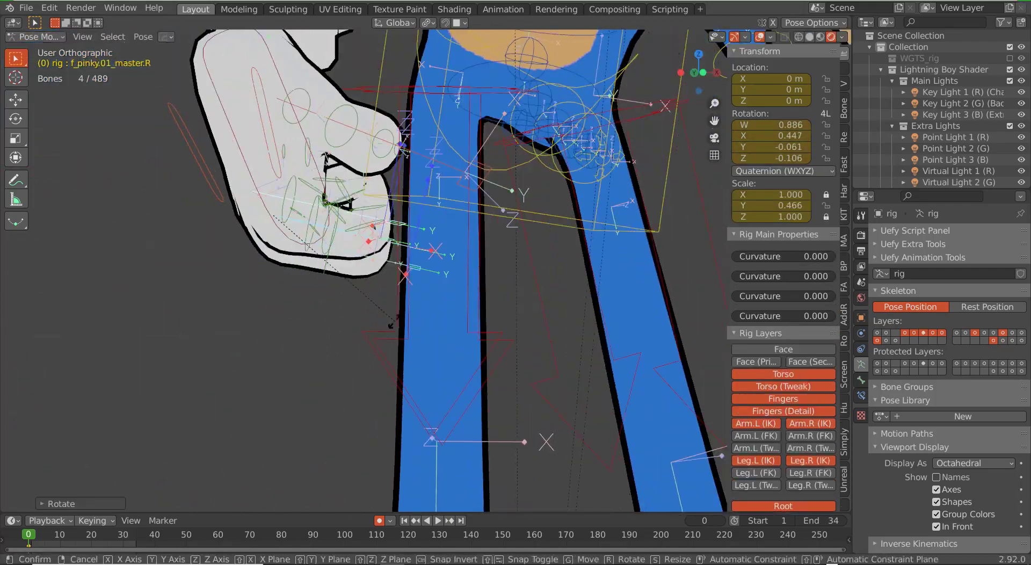
Step: Refine the right middle finger curl and rotate the right palm control
middle_drag(269, 263, 461, 257)
right_click(440, 250)
key(r)
key(r)
click(463, 237)
key(r)
key(r)
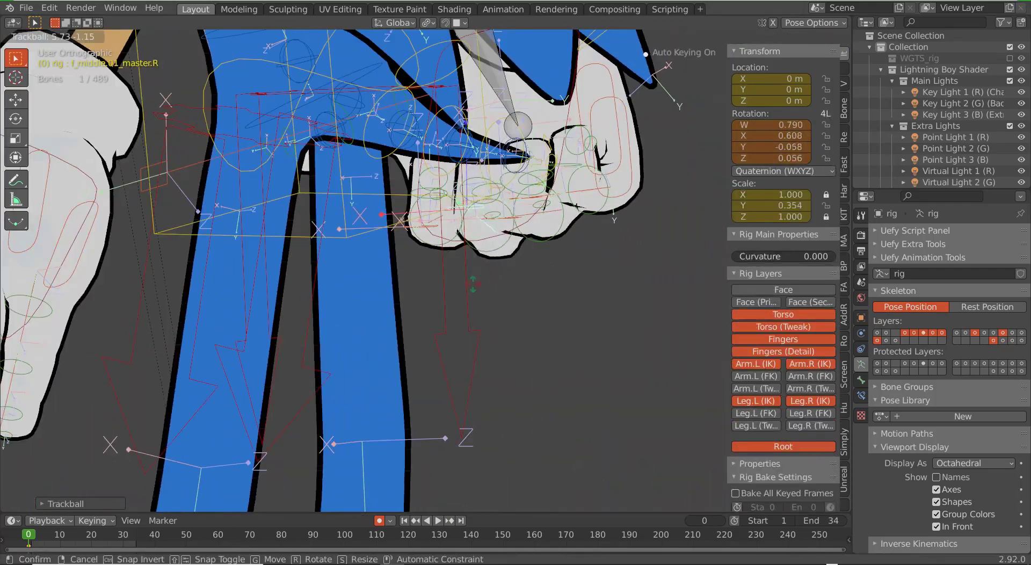
click(467, 236)
middle_drag(410, 237, 495, 322)
right_click(494, 322)
key(r)
click(486, 316)
Step: Shrink, rotate and reposition the right thumb control to close the fist
right_click(445, 295)
key(s)
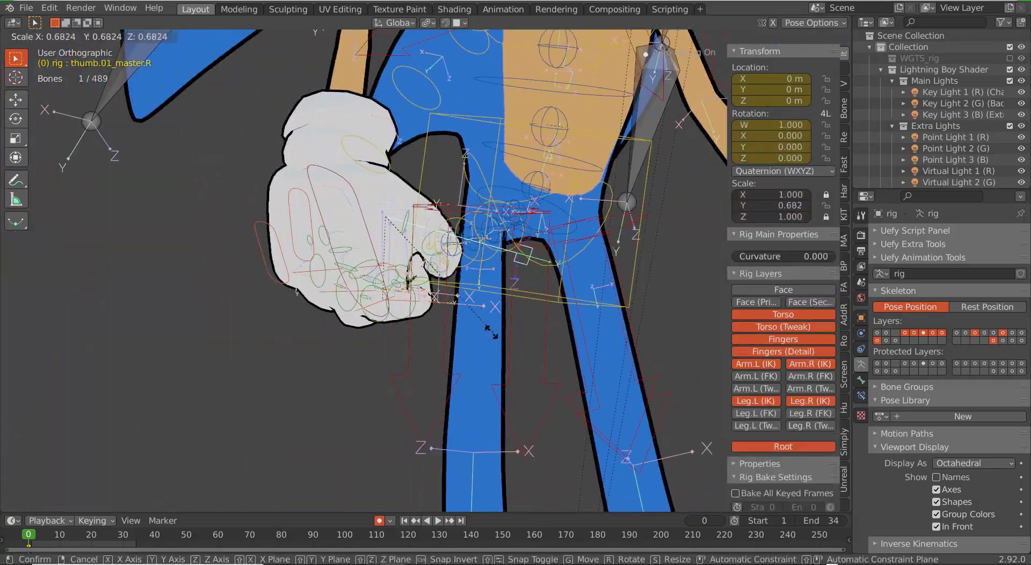
click(481, 328)
key(r)
click(485, 379)
key(r)
key(r)
middle_drag(485, 378, 398, 373)
click(395, 384)
key(g)
click(483, 373)
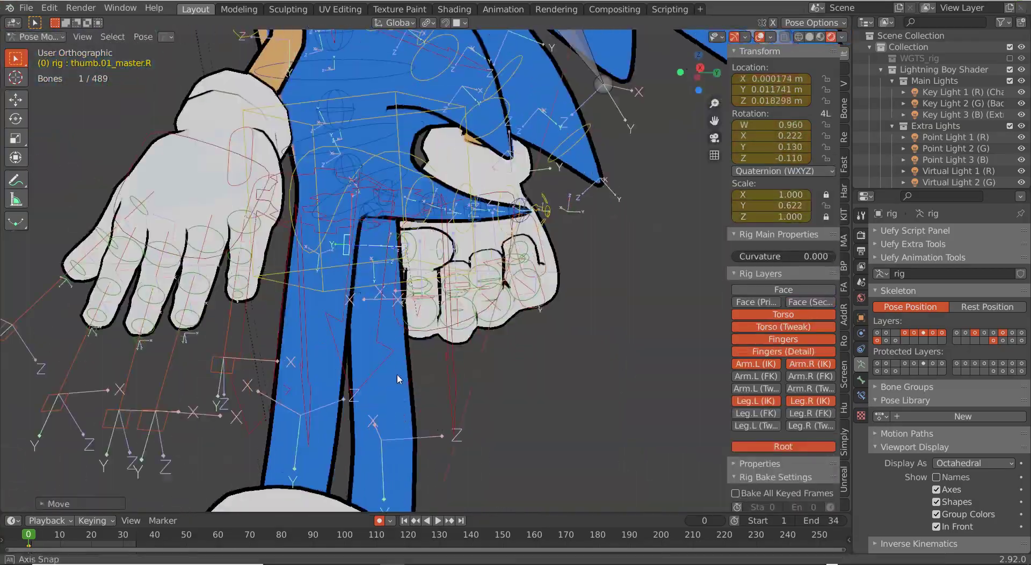
Step: Re-angle the right hand controller and rotate the right upper arm
right_click(370, 252)
key(r)
click(461, 344)
key(r)
key(r)
click(483, 322)
key(g)
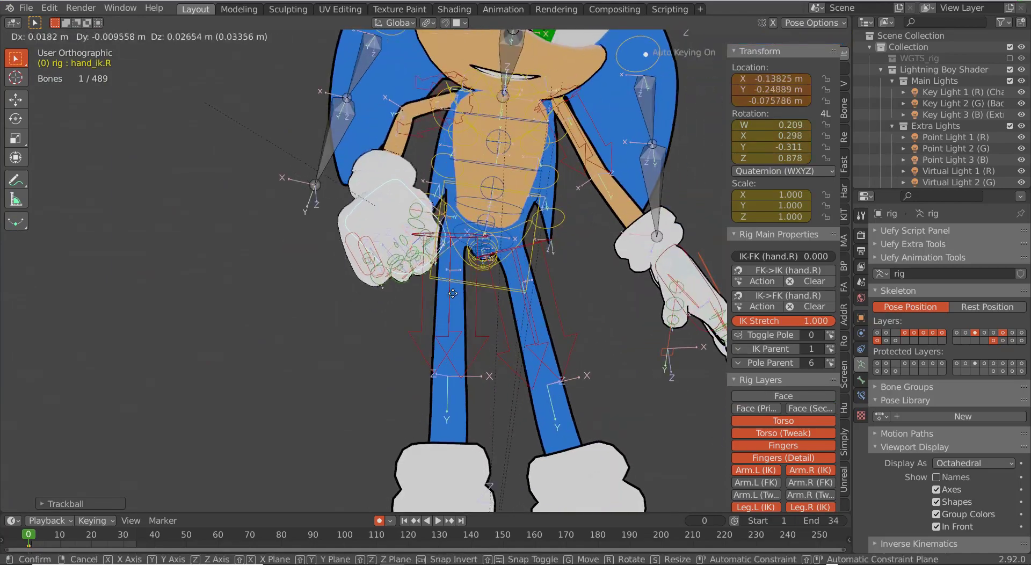
right_click(419, 120)
key(r)
key(r)
click(614, 338)
scroll(430, 328, down, 3)
Step: Rotate the right hand controller and tilt the head bone
right_click(416, 255)
middle_drag(430, 327, 397, 322)
scroll(441, 316, up, 2)
right_click(414, 241)
key(r)
key(KP_1)
scroll(424, 344, down, 5)
shift+middle_drag(478, 252, 477, 349)
scroll(483, 344, up, 4)
right_click(617, 215)
key(r)
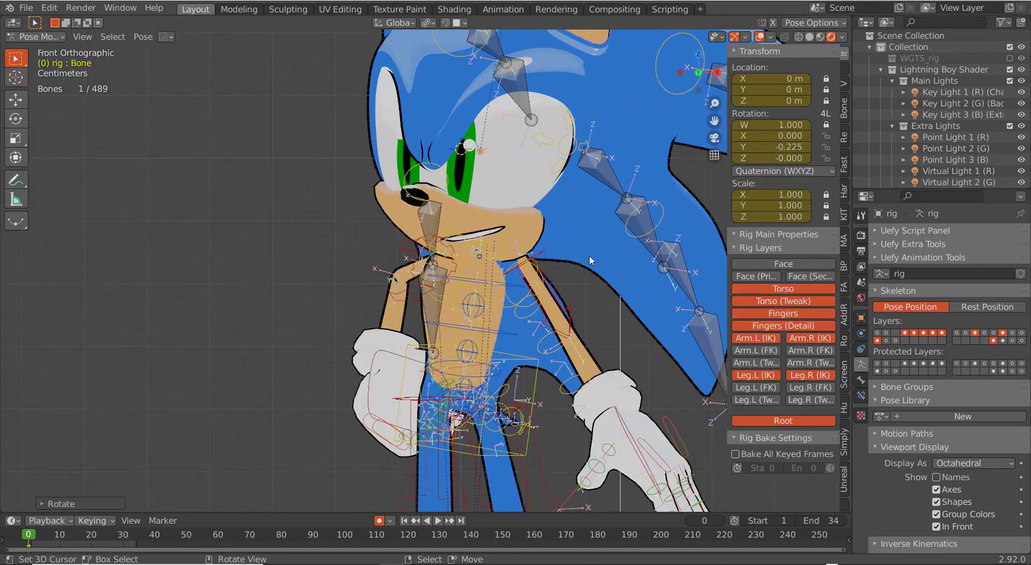
key(alt+a)
scroll(607, 342, down, 2)
scroll(604, 354, down, 2)
Step: Slide the right foot controller along X, then rotate the right foot and thigh
right_click(424, 454)
key(g)
key(x)
key(x)
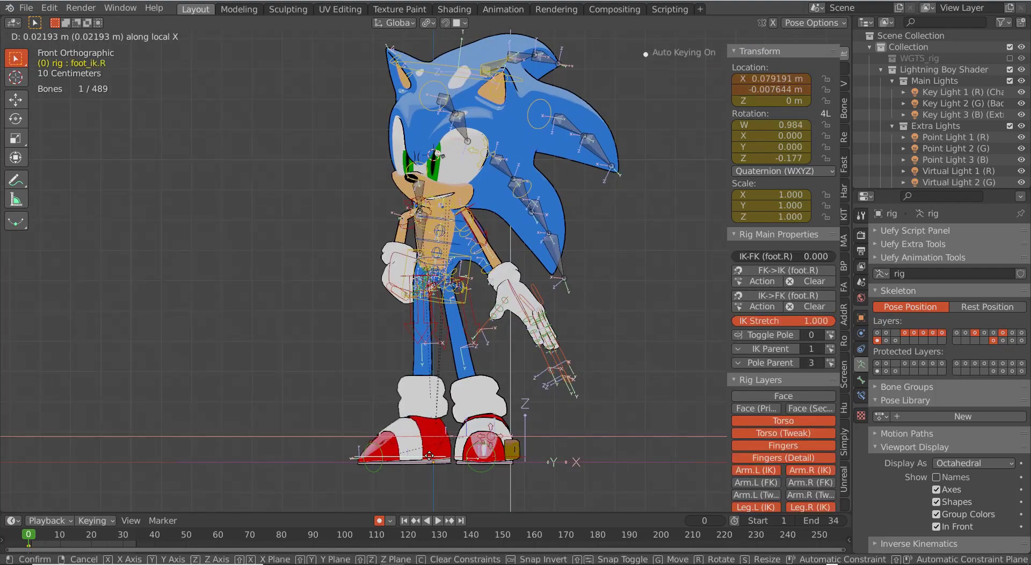
click(458, 436)
middle_drag(458, 436, 503, 480)
key(r)
key(r)
click(519, 157)
middle_drag(518, 157, 612, 177)
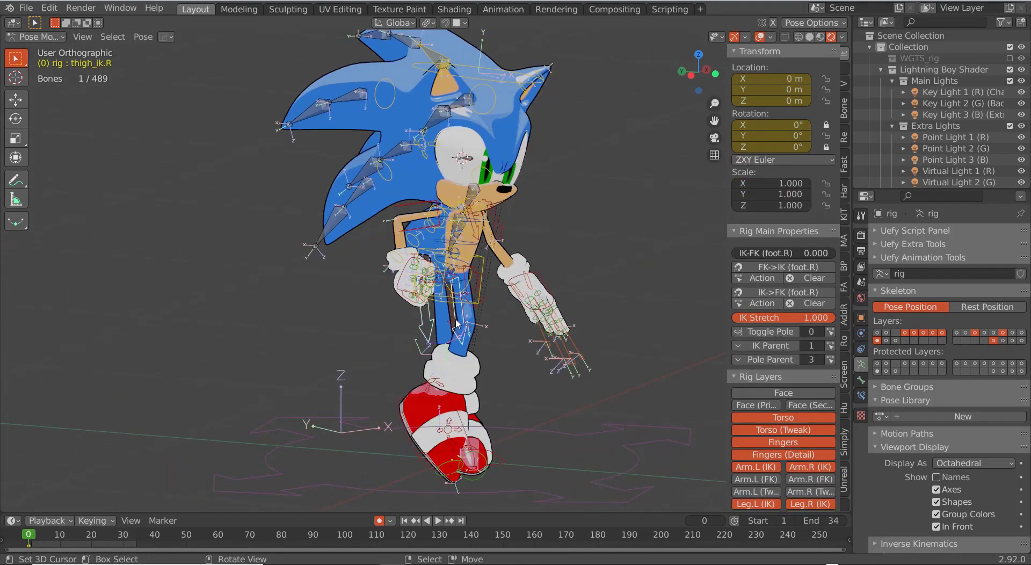
middle_drag(580, 323, 451, 328)
key(r)
key(r)
click(451, 343)
Step: Cross the left foot over the right and rotate the left toe and foot into place
right_click(424, 456)
key(g)
middle_drag(531, 467, 435, 456)
right_click(486, 440)
key(r)
key(r)
click(499, 446)
right_click(421, 494)
key(r)
click(448, 479)
key(KP_1)
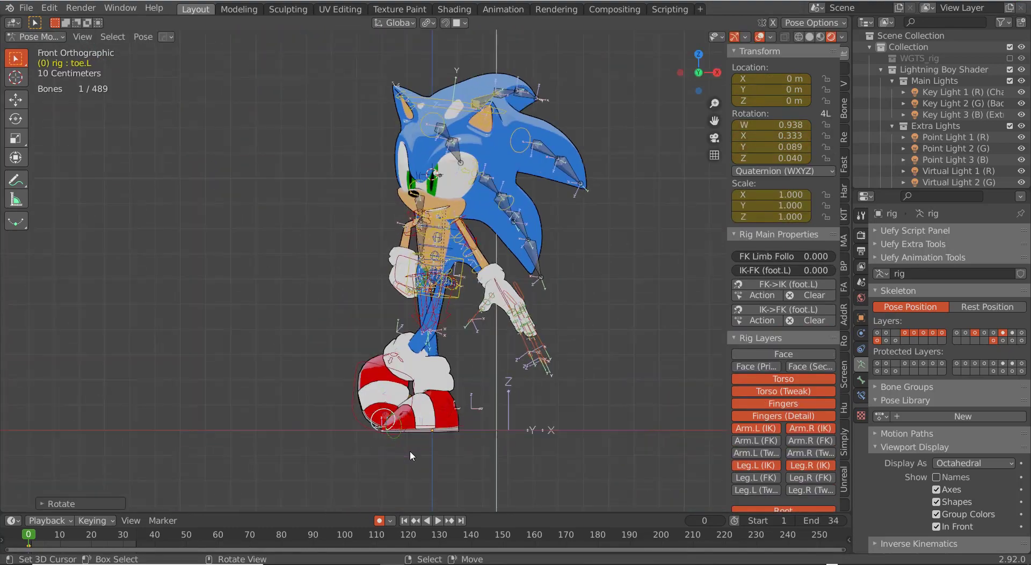
right_click(403, 475)
key(r)
click(429, 486)
right_click(467, 496)
middle_drag(429, 494, 512, 499)
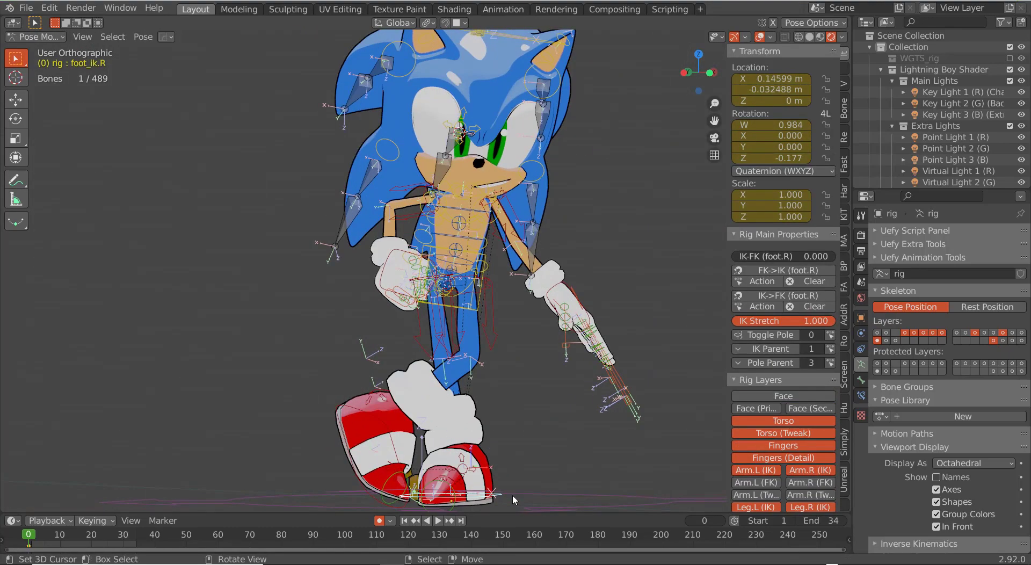
Step: Shift the torso control to suit the cross-legged stance
right_click(479, 303)
key(g)
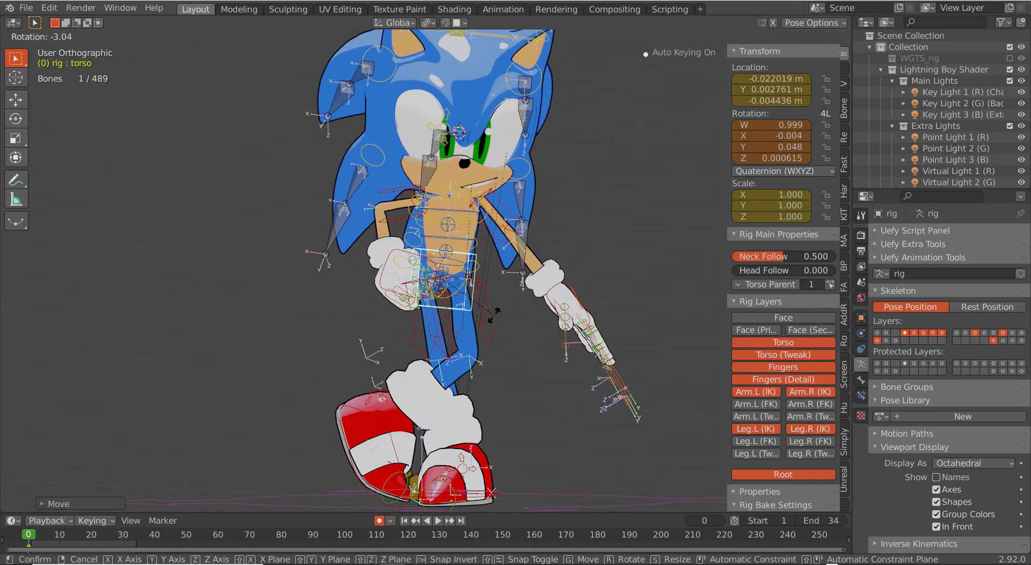
click(493, 315)
key(KP_1)
Step: Raise the left hand beside the head and rotate the hand and upper arm
right_click(537, 303)
key(r)
key(g)
click(617, 323)
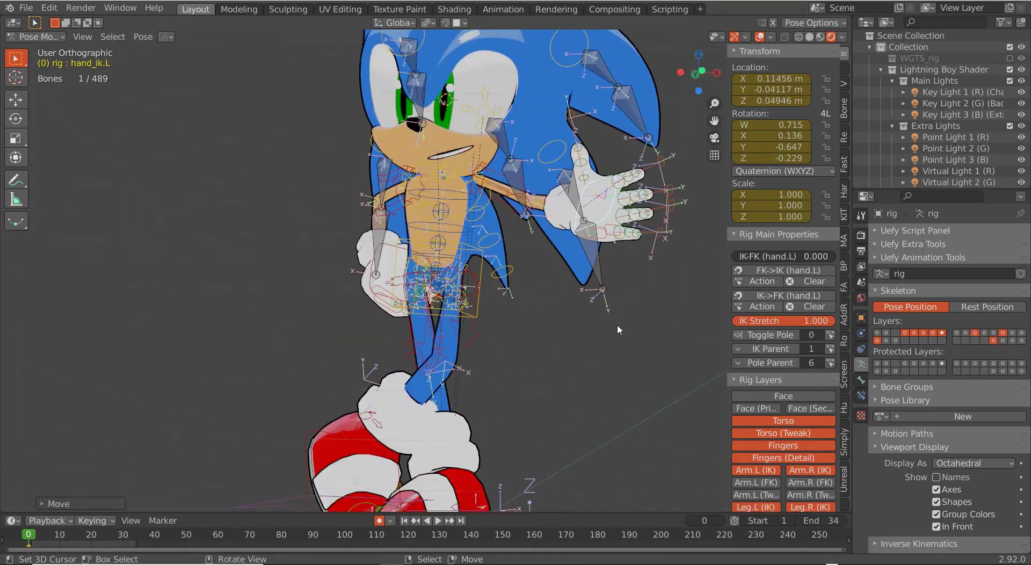
key(r)
click(620, 275)
right_click(505, 188)
key(r)
key(r)
middle_drag(584, 306, 491, 424)
middle_drag(491, 424, 378, 424)
scroll(483, 322, up, 5)
shift+middle_drag(645, 241, 430, 322)
Step: Shrink and curl the left pinky, ring and middle finger controls
right_click(643, 285)
shift+right_click(674, 221)
shift+right_click(644, 212)
key(s)
click(574, 301)
middle_drag(590, 301, 516, 290)
key(r)
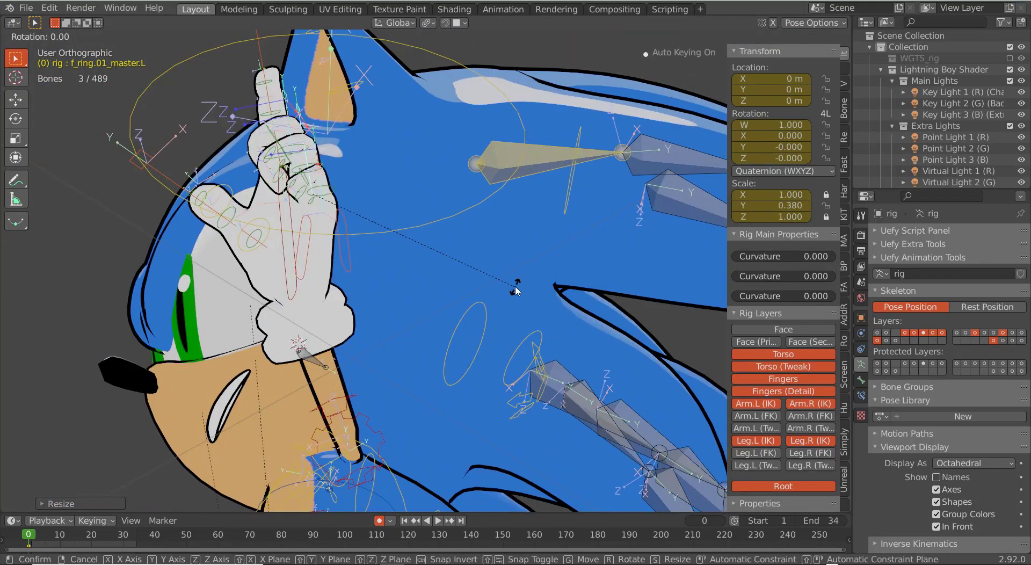
click(332, 365)
Step: Rotate the left middle finger, then shrink and rotate the left thumb
right_click(209, 246)
key(r)
click(408, 226)
middle_drag(215, 258, 386, 301)
right_click(386, 192)
key(s)
click(375, 214)
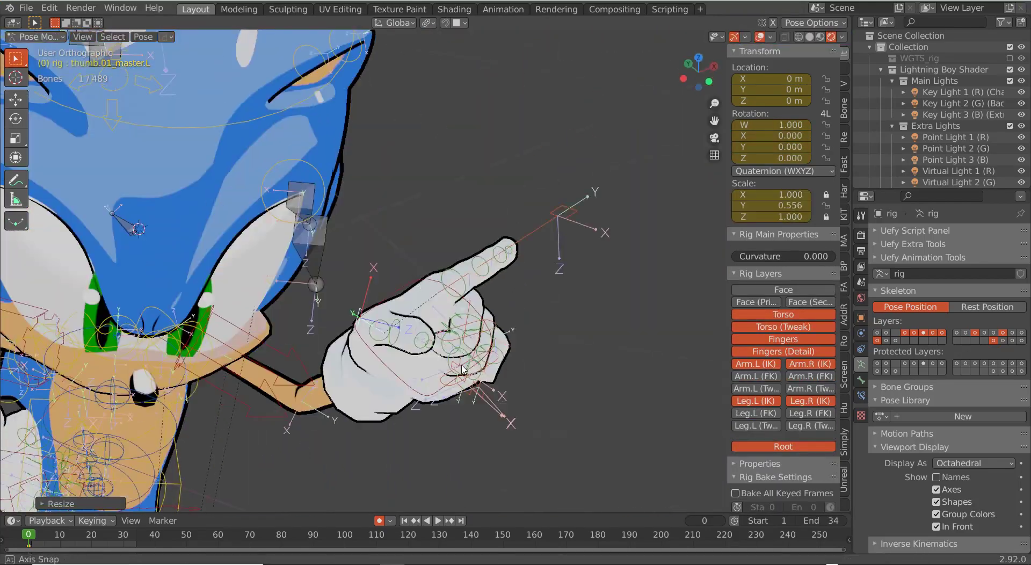
key(r)
key(r)
click(429, 360)
middle_drag(429, 360, 400, 164)
Step: Rotate the left palm and lengthen the index finger so it points upward
right_click(475, 236)
key(r)
click(497, 289)
right_click(413, 138)
key(s)
click(486, 330)
scroll(487, 334, down, 3)
shift+middle_drag(387, 374, 549, 311)
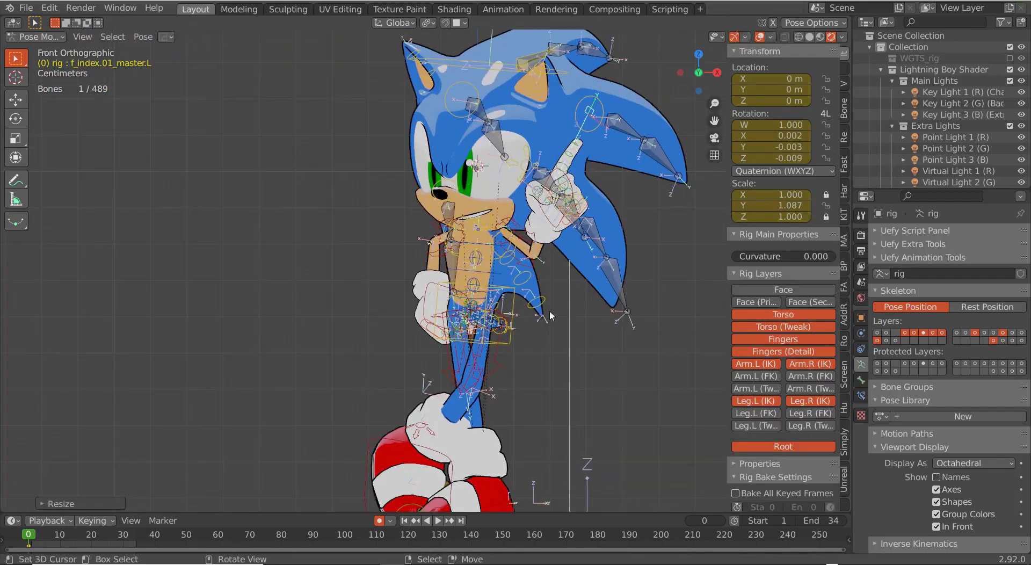
Step: Select the eye circle and split the picked eye part into its own object
key(ctrl+Tab)
right_click(473, 185)
scroll(444, 178, up, 3)
right_click(488, 151)
key(Tab)
key(z)
key(p)
key(Tab)
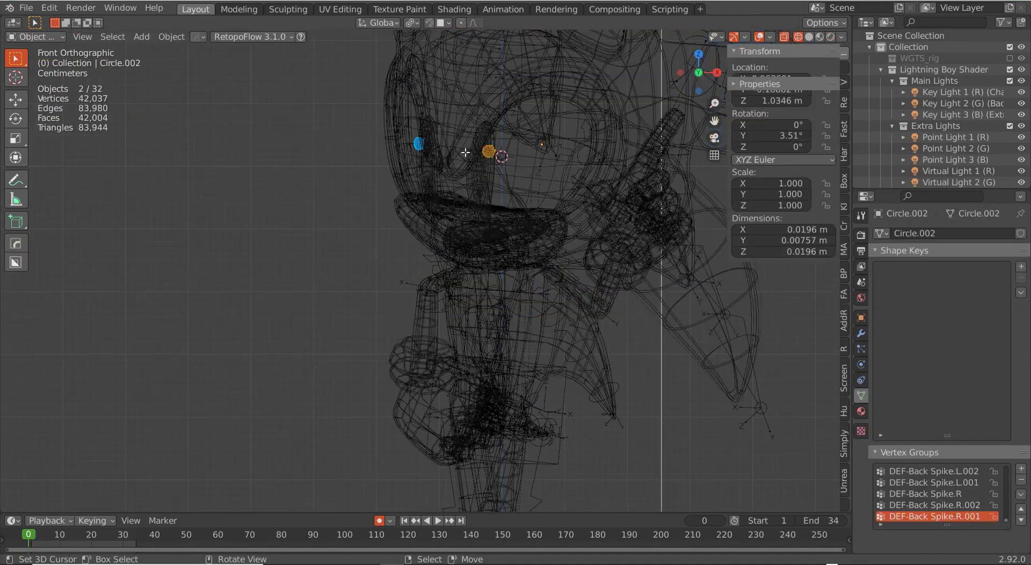
Step: Move the Circle.002 pupil into its new position on the eye
key(z)
right_click(492, 192)
click(530, 163)
key(z)
click(529, 146)
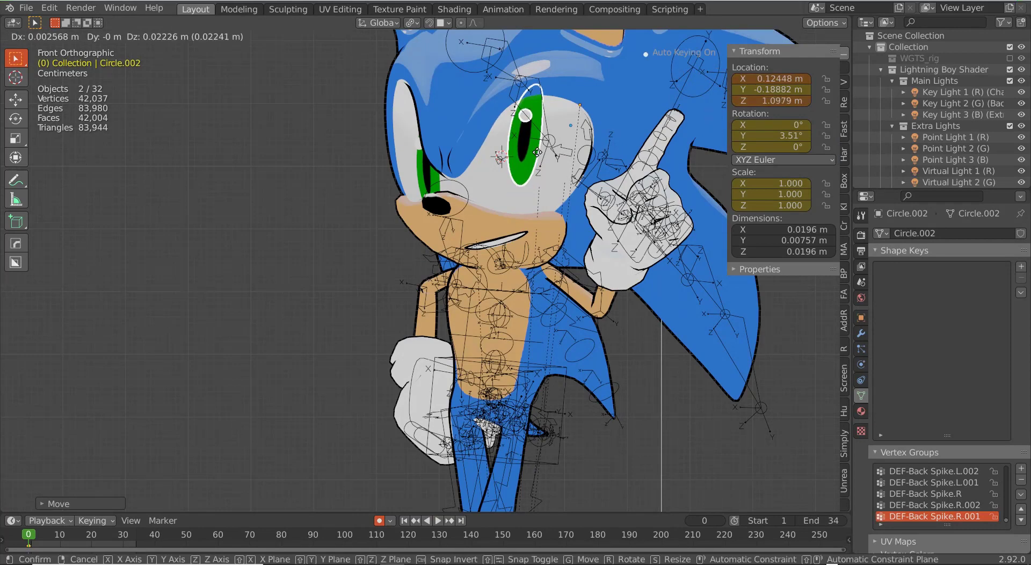
click(544, 114)
key(a)
key(a)
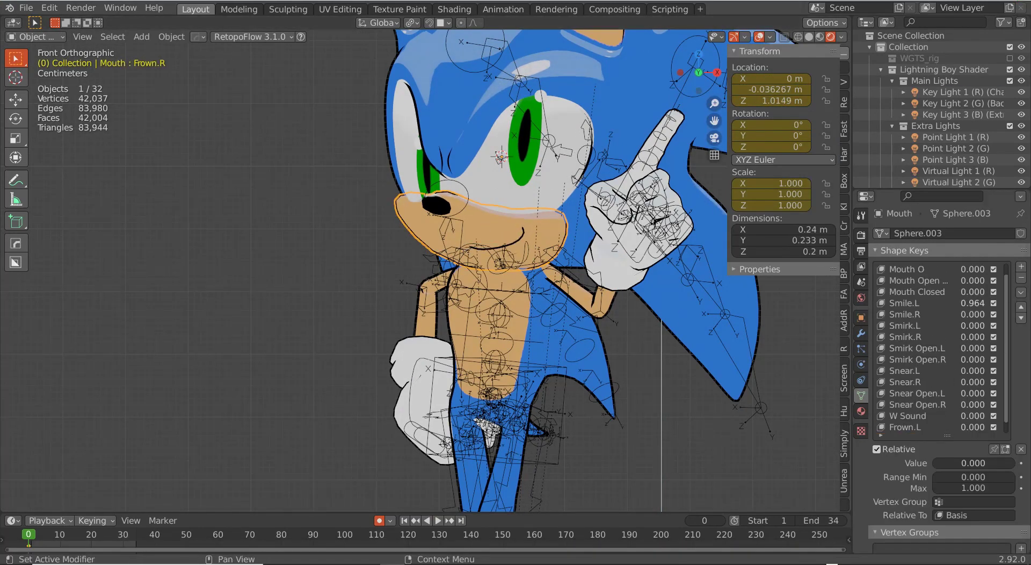
Step: Select Plane.001, apply Smile.L 0.964 and Confused.R 0.672, and review the pose
click(695, 329)
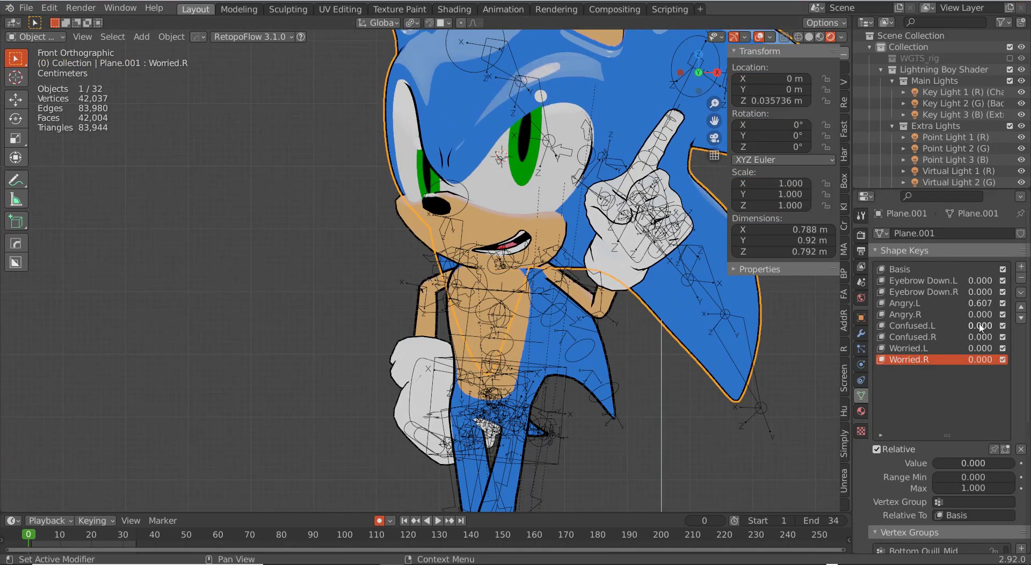
scroll(706, 332, down, 2)
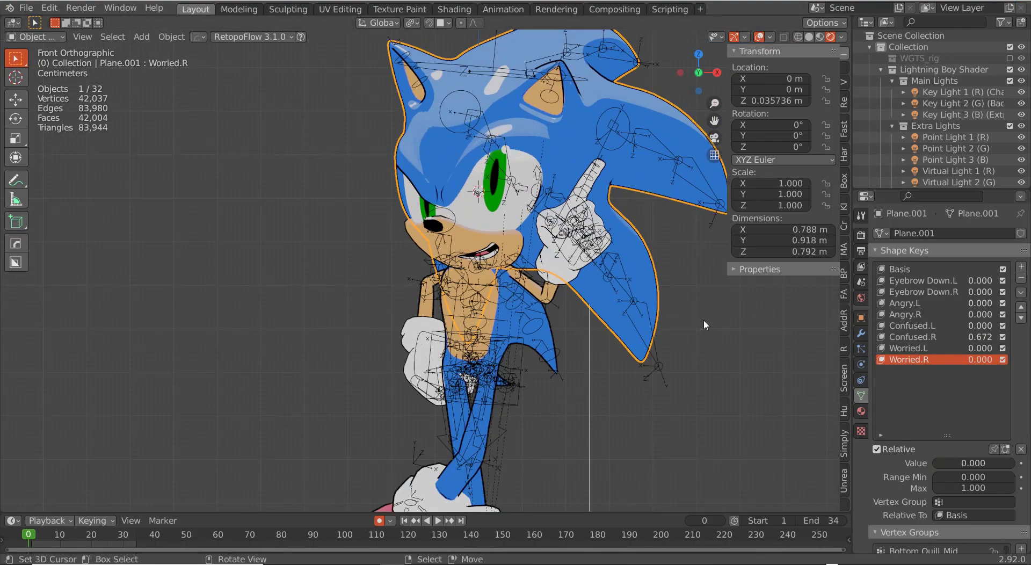
key(alt+shift+z)
scroll(571, 161, down, 3)
middle_drag(561, 190, 597, 190)
key(alt+shift+z)
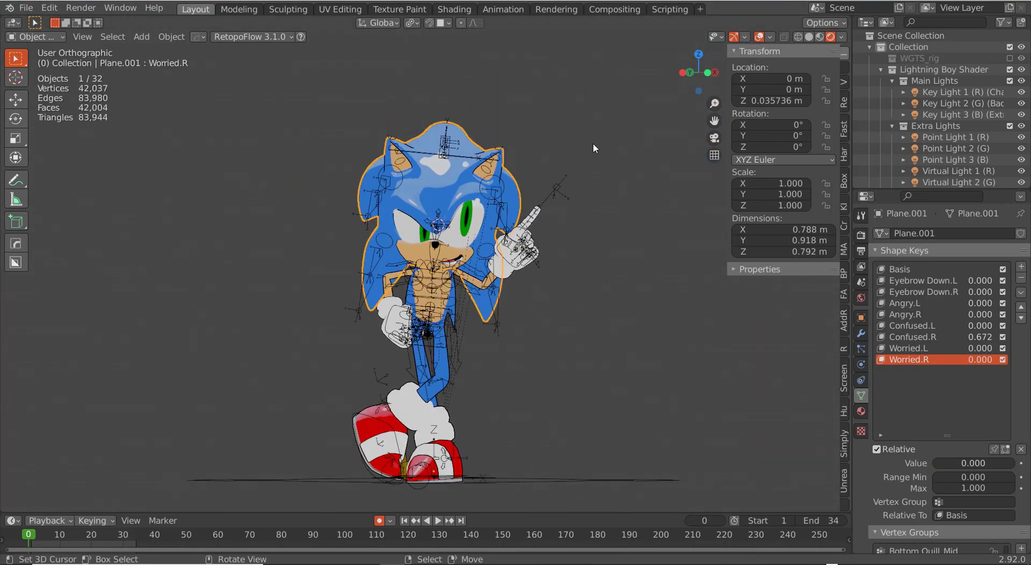